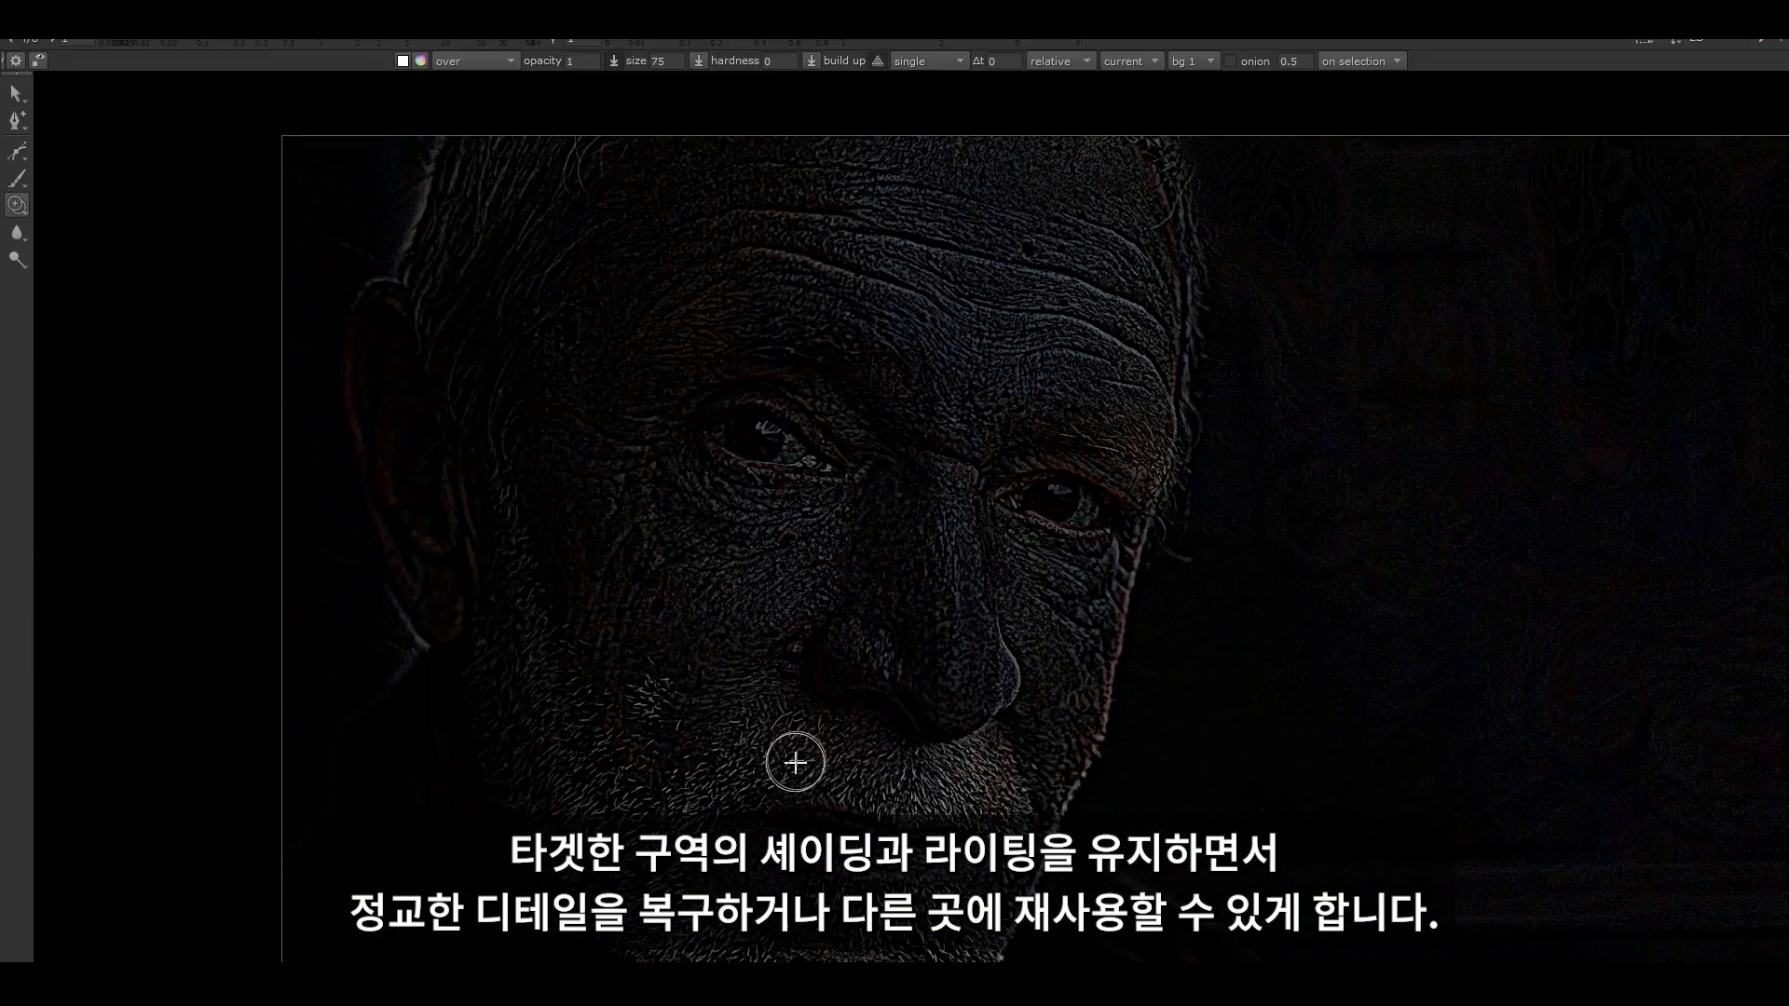
ctrl+drag(795, 763, 779, 331)
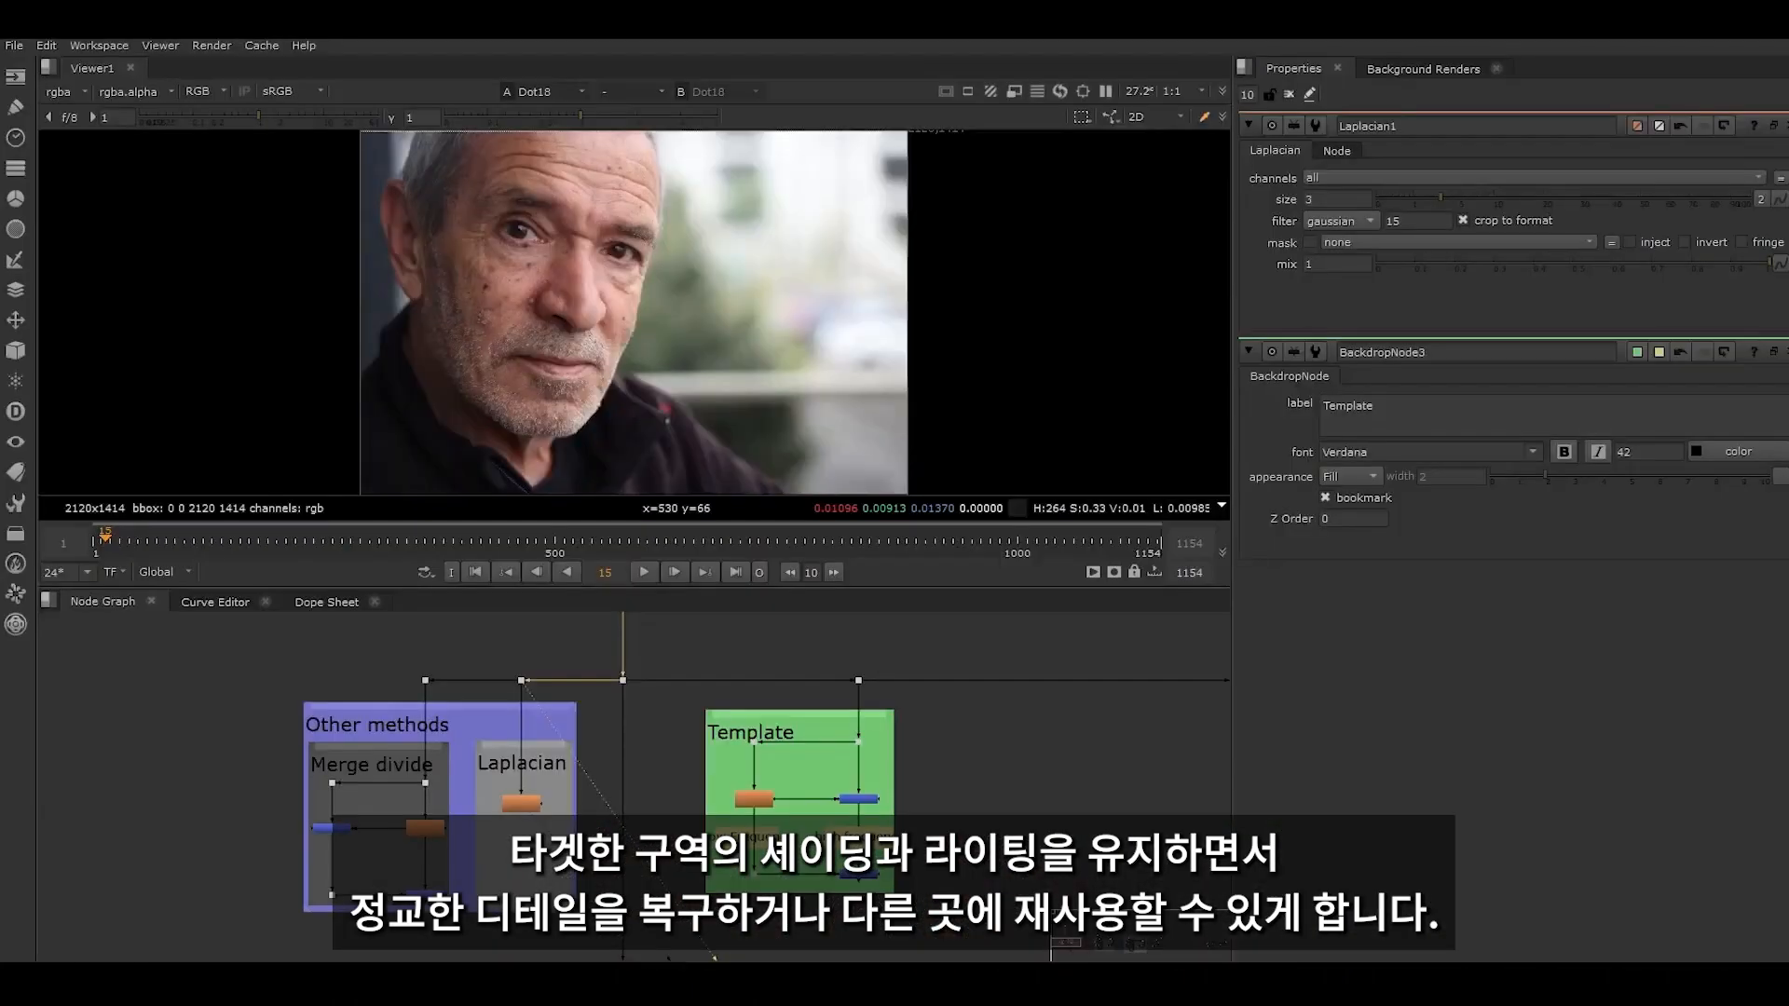
scroll(522, 802, up, 8)
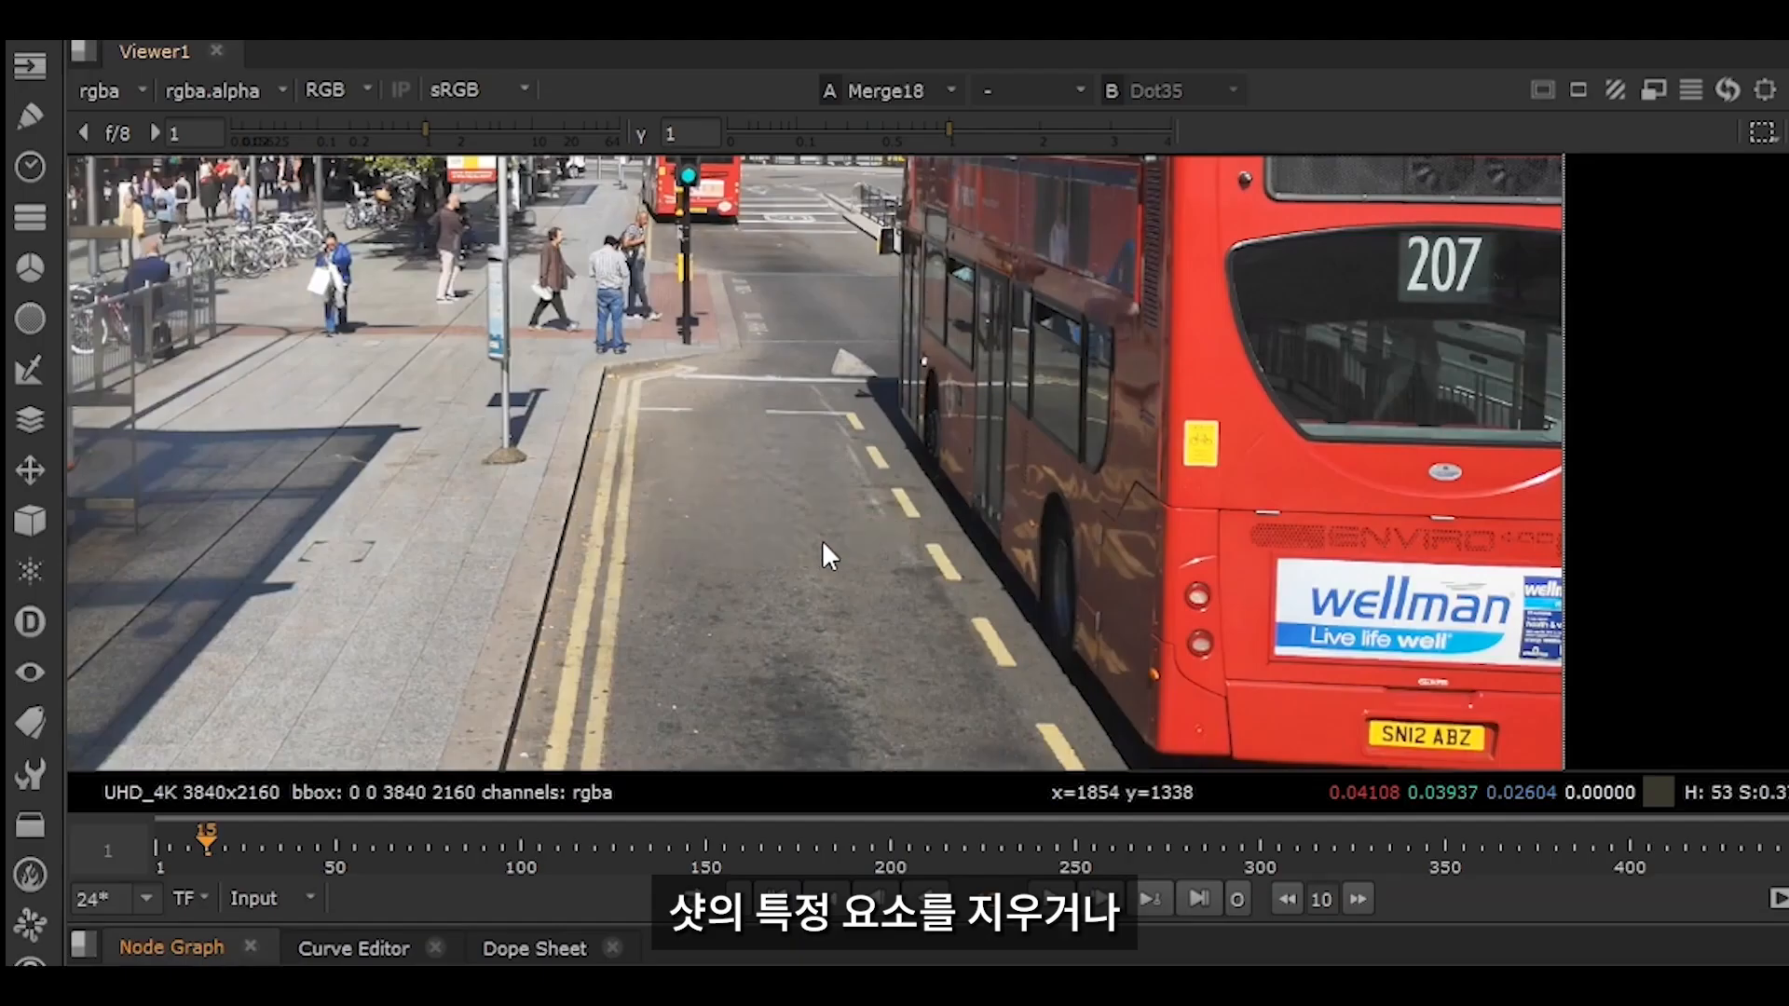
- Compare the original and retouched versions of the bus stop road shot and the close-up of the wrinkled face
key(2)
key(1)
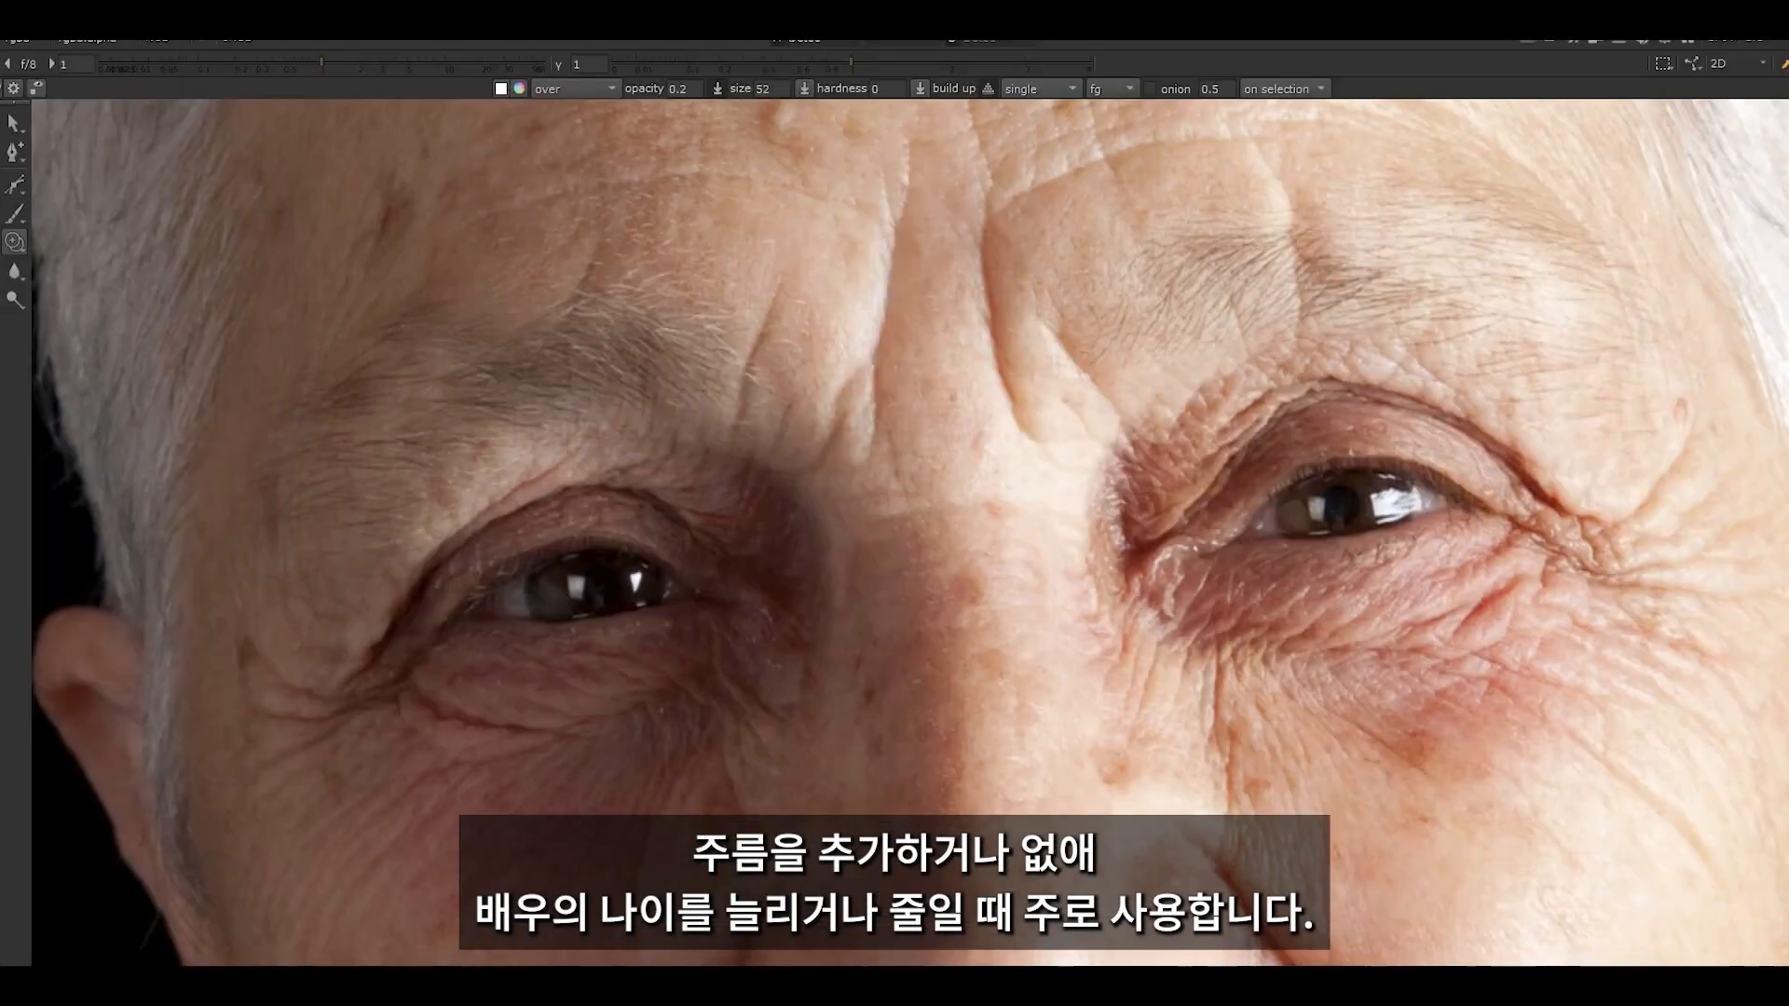
key(2)
key(1)
key(2)
key(1)
key(2)
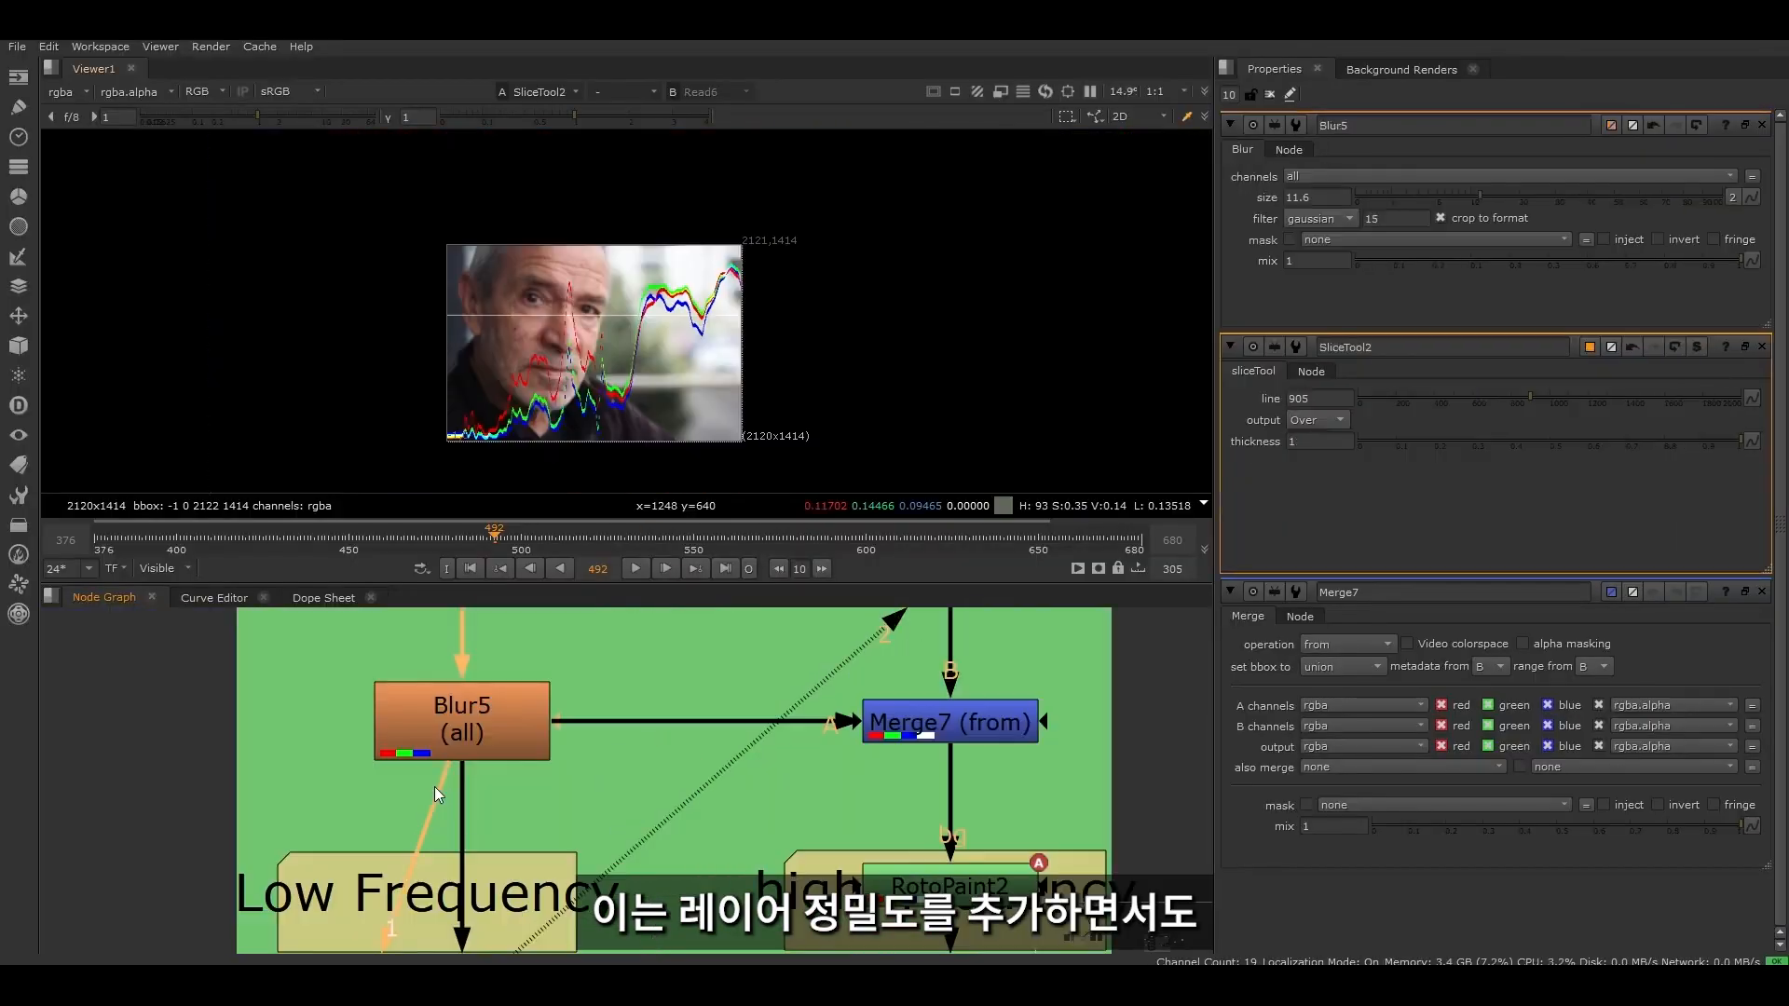
- Feed the Merge7 (from) output into SliceTool2 and examine its slice graph alongside the frequency nodes
drag(441, 781, 948, 720)
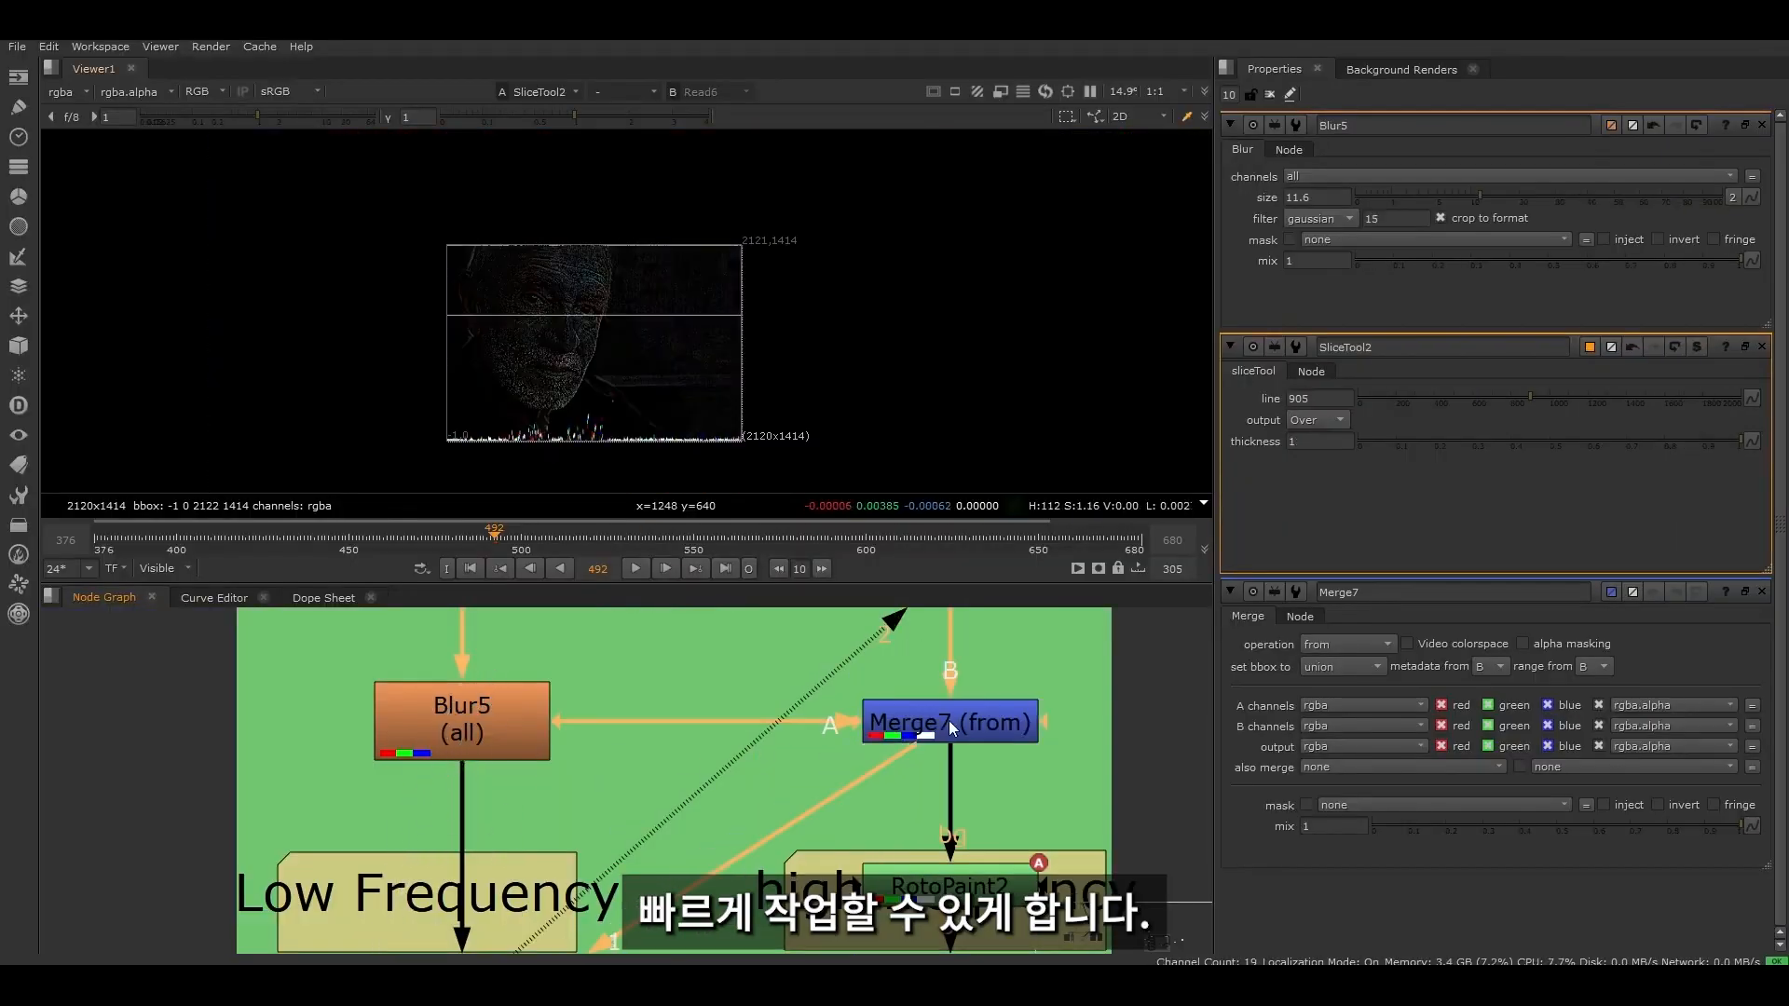
scroll(737, 894, down, 3)
middle_drag(737, 895, 639, 746)
drag(433, 848, 558, 858)
scroll(513, 418, up, 5)
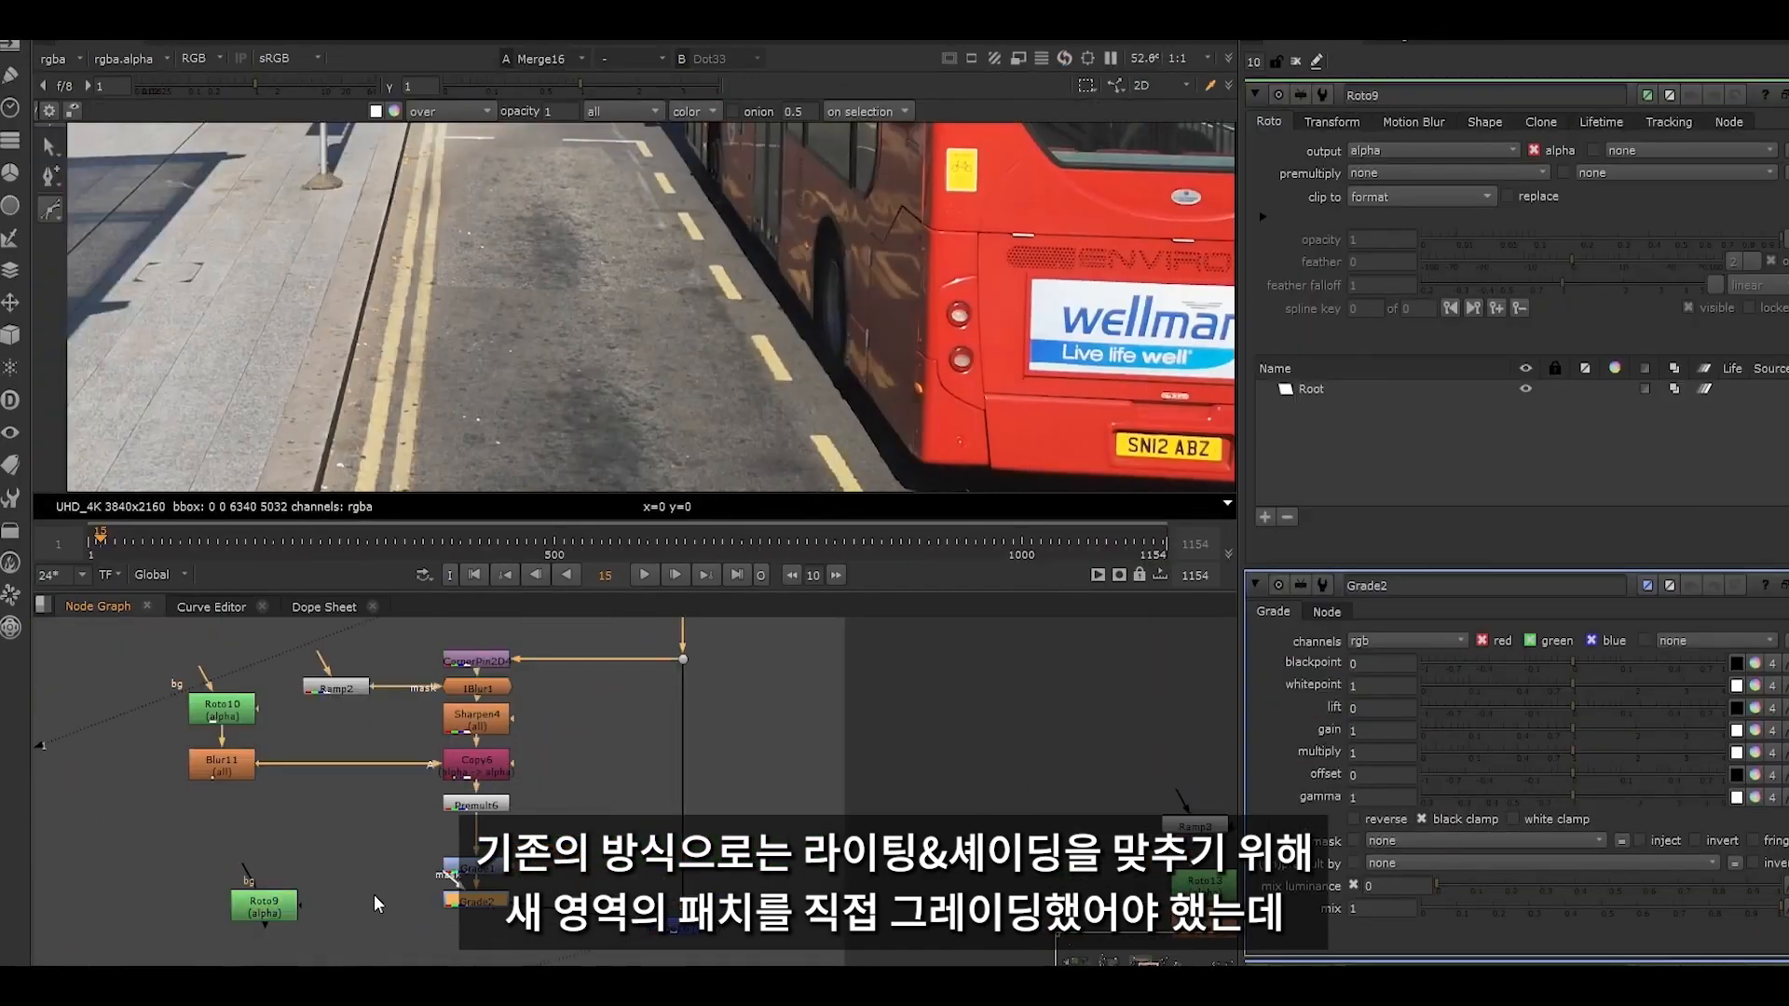
scroll(477, 212, up, 3)
scroll(526, 339, down, 2)
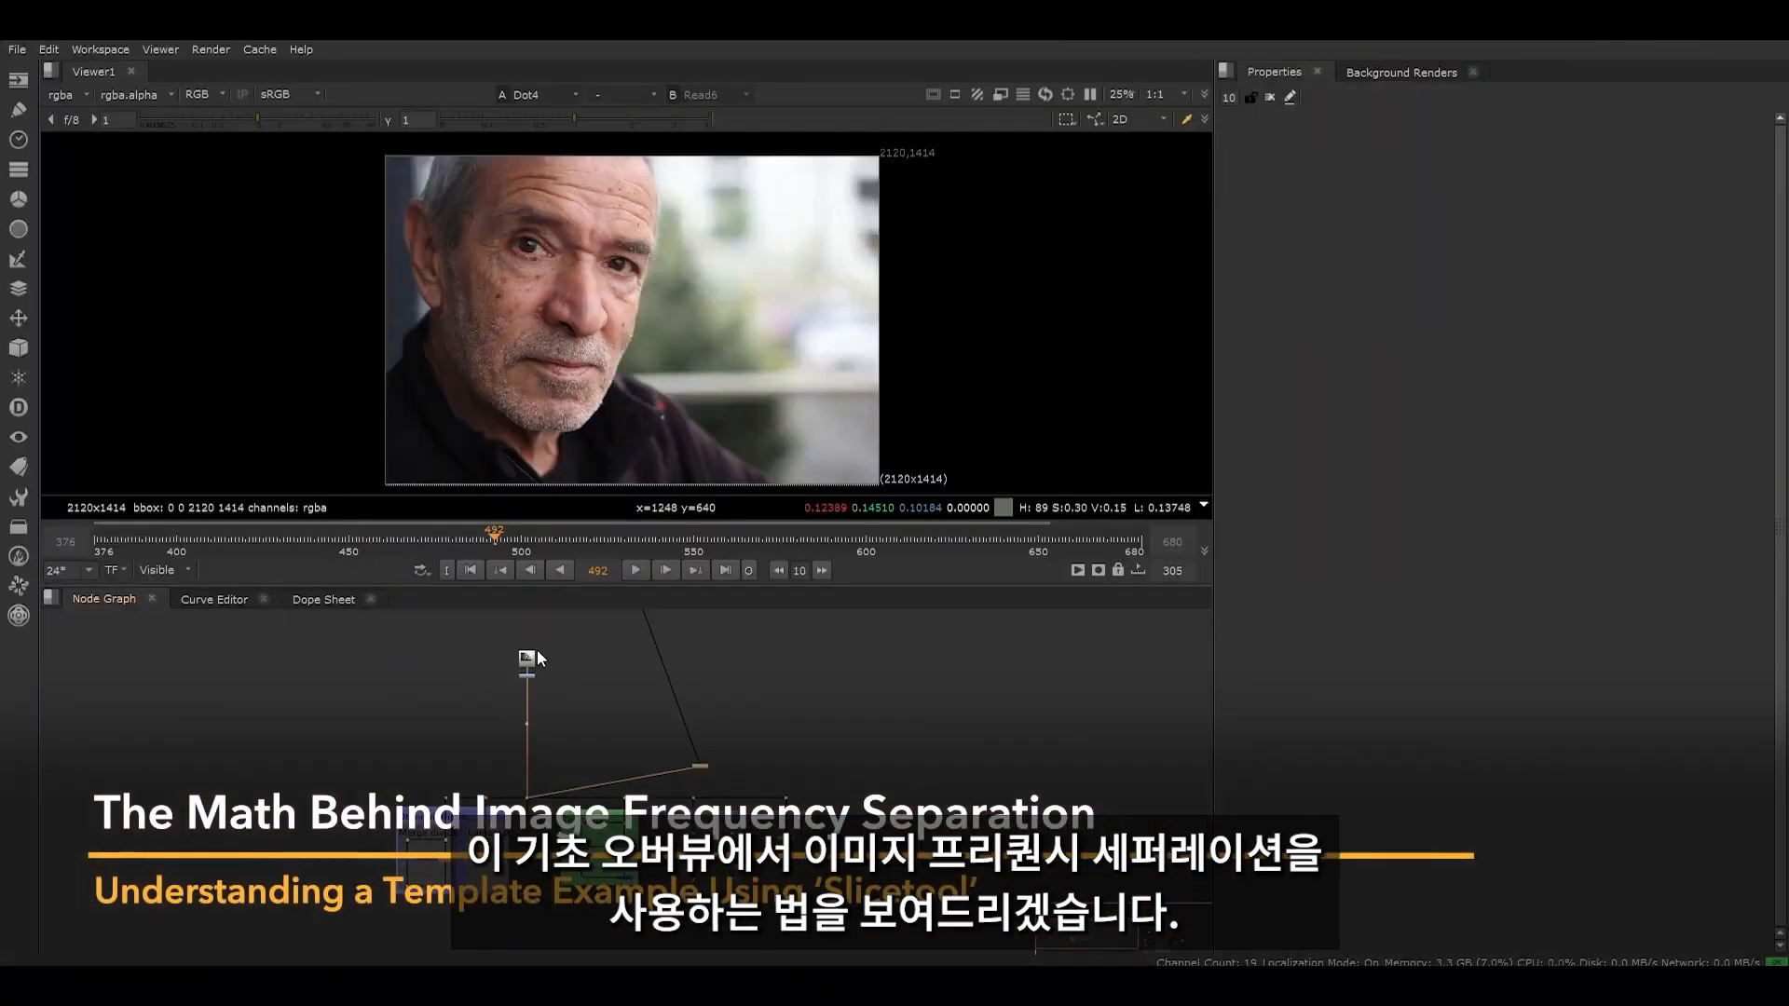
- Examine the Read3 portrait up close, including the moles, wrinkles and skin detail on the man's face
scroll(537, 651, up, 5)
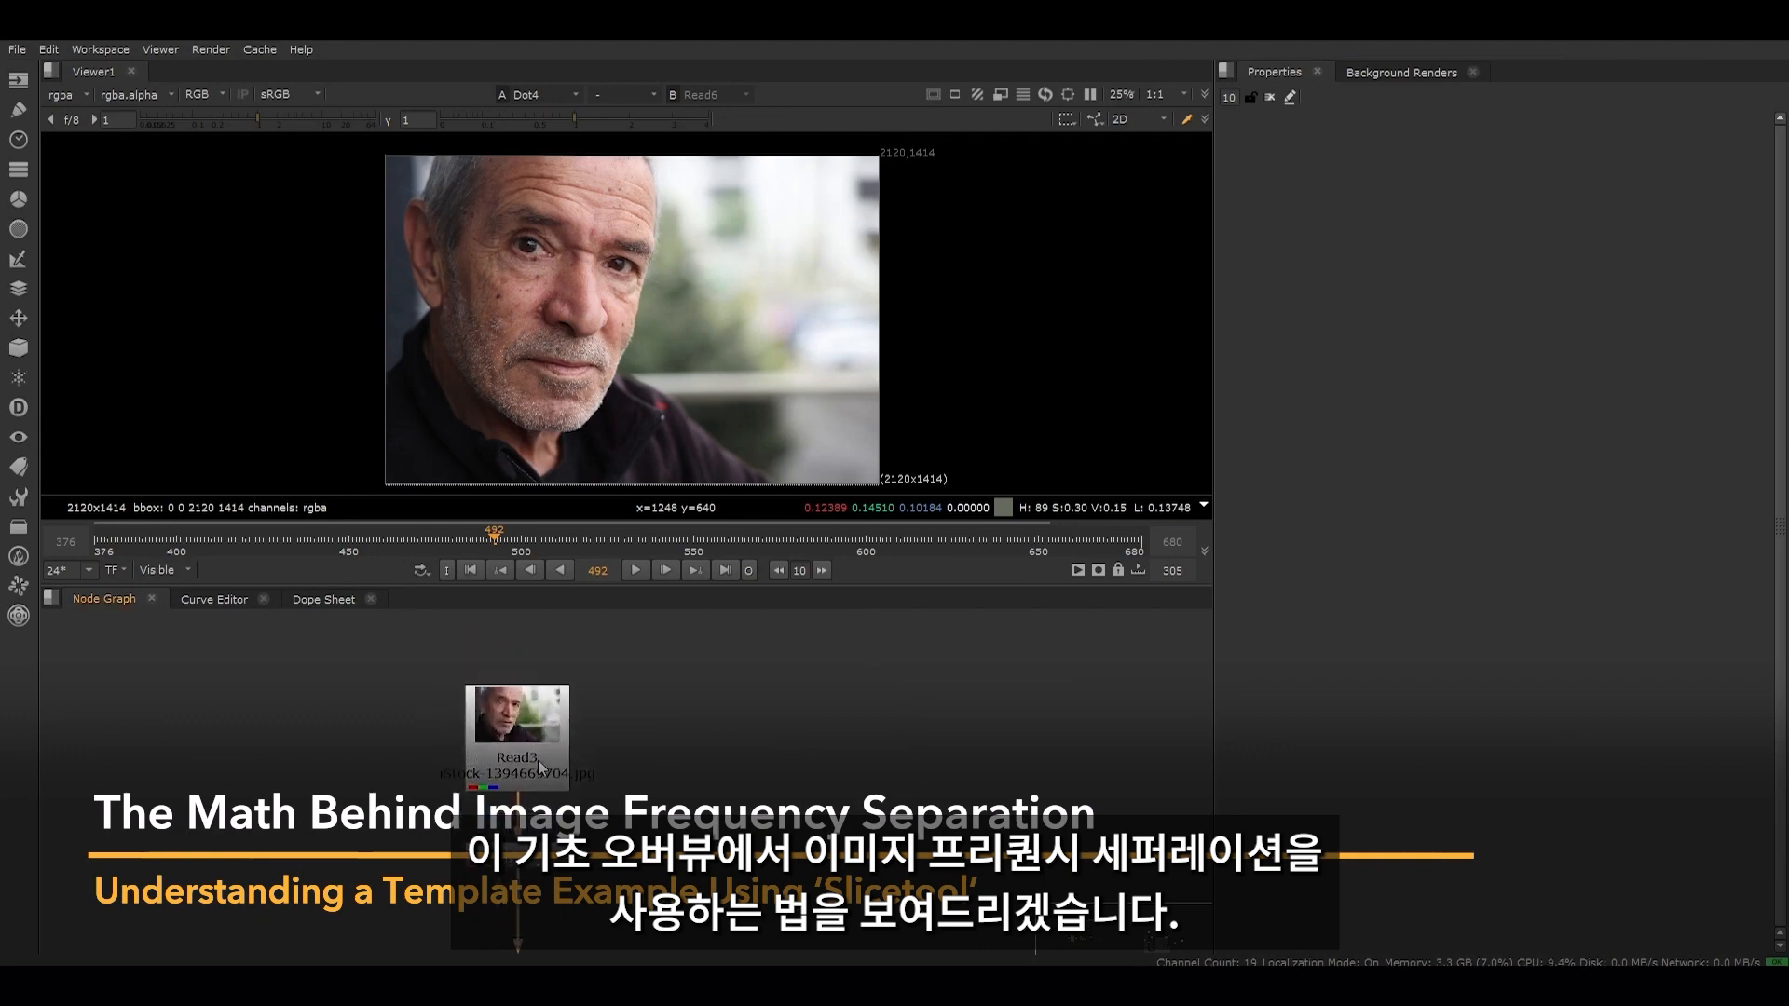
scroll(513, 279, up, 8)
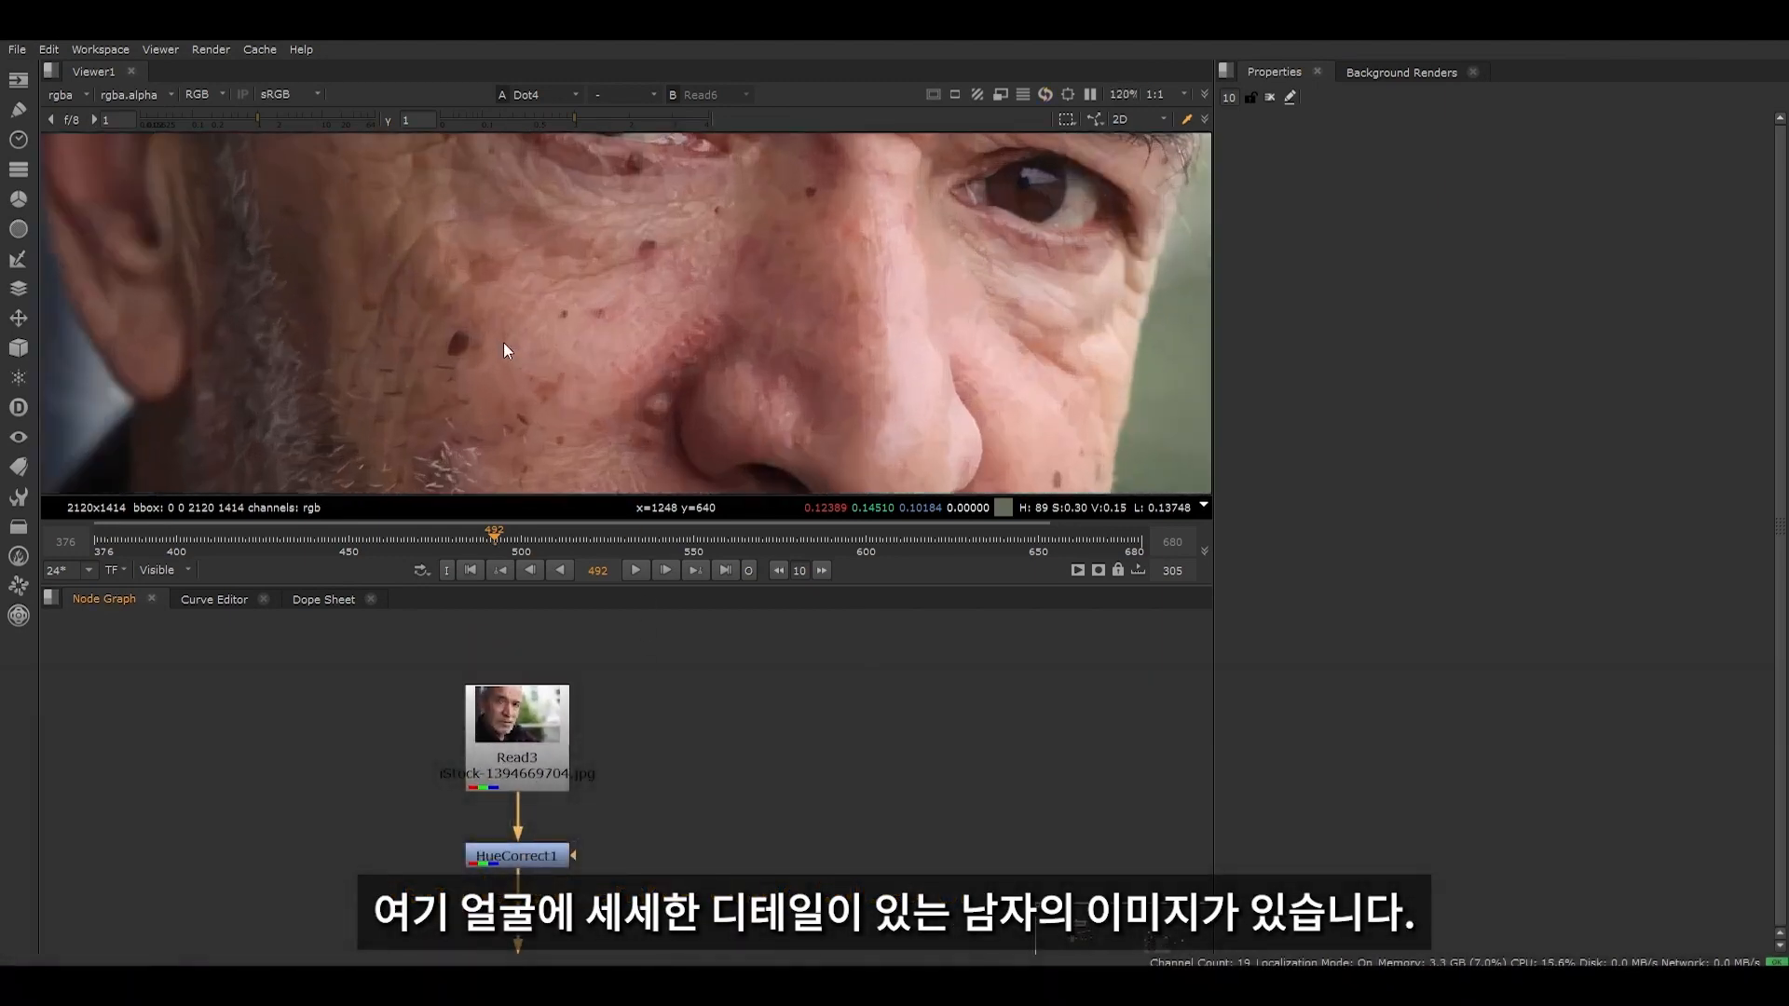
middle_drag(680, 270, 685, 484)
middle_drag(713, 215, 497, 542)
scroll(578, 298, down, 6)
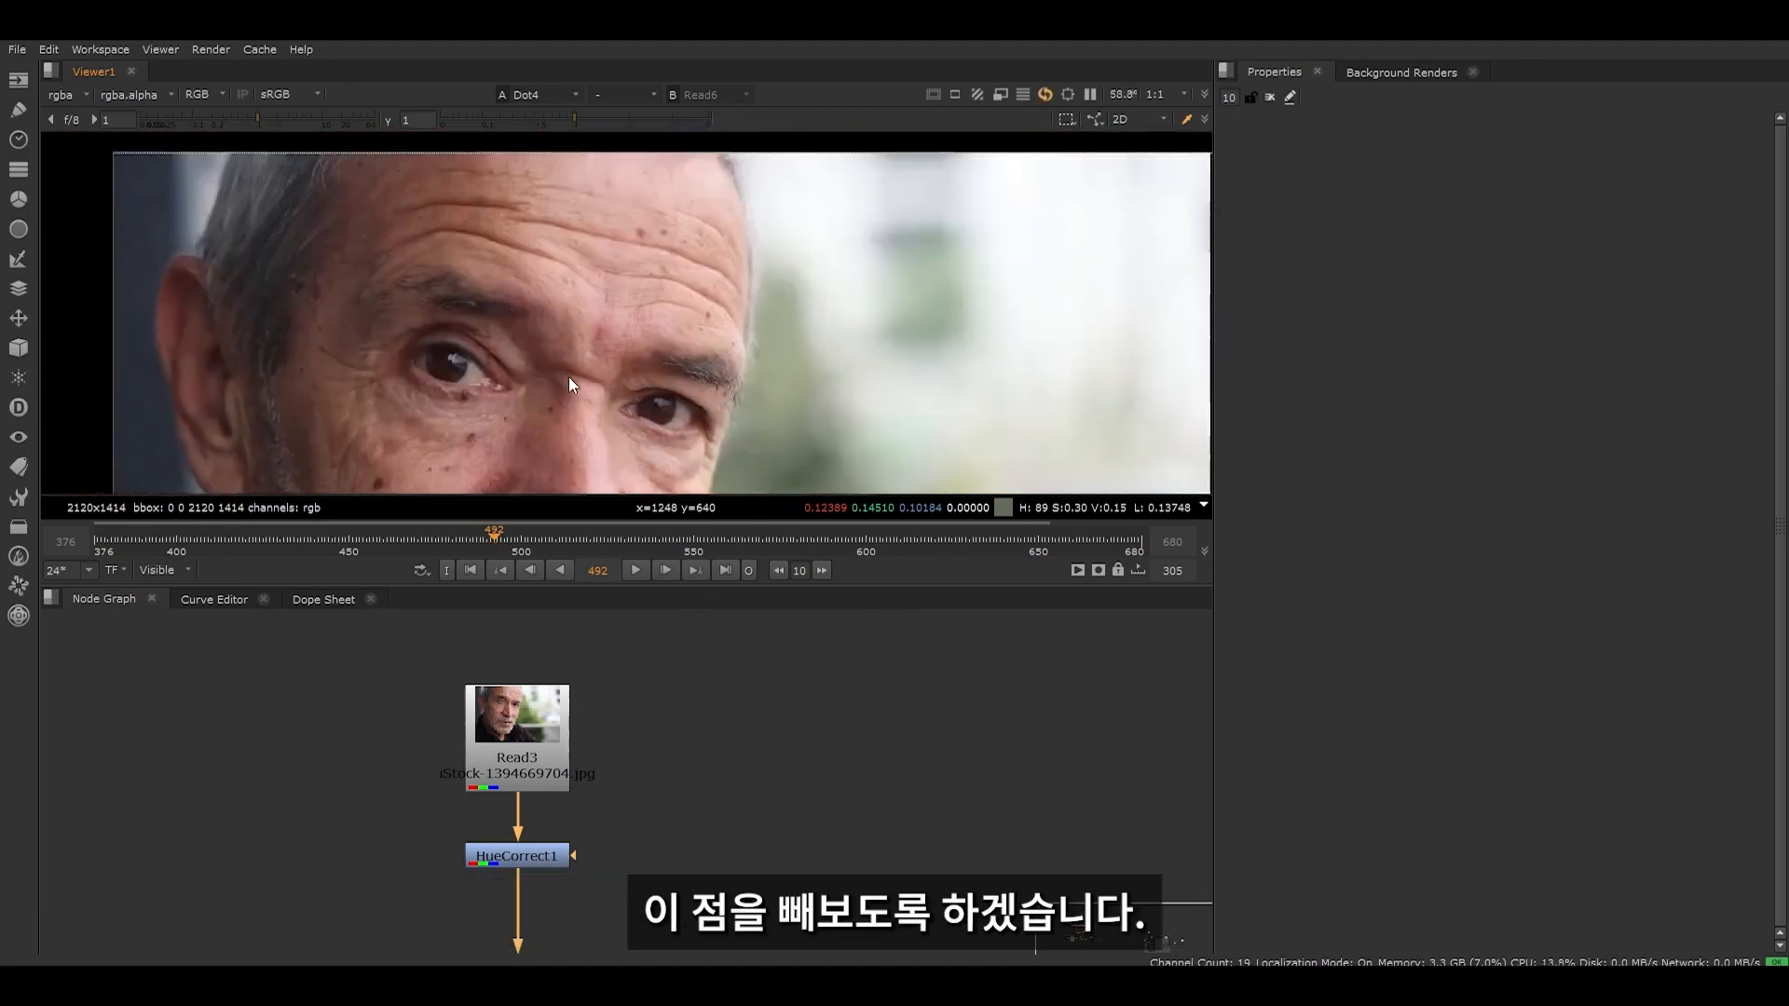
scroll(412, 435, up, 6)
drag(372, 321, 482, 444)
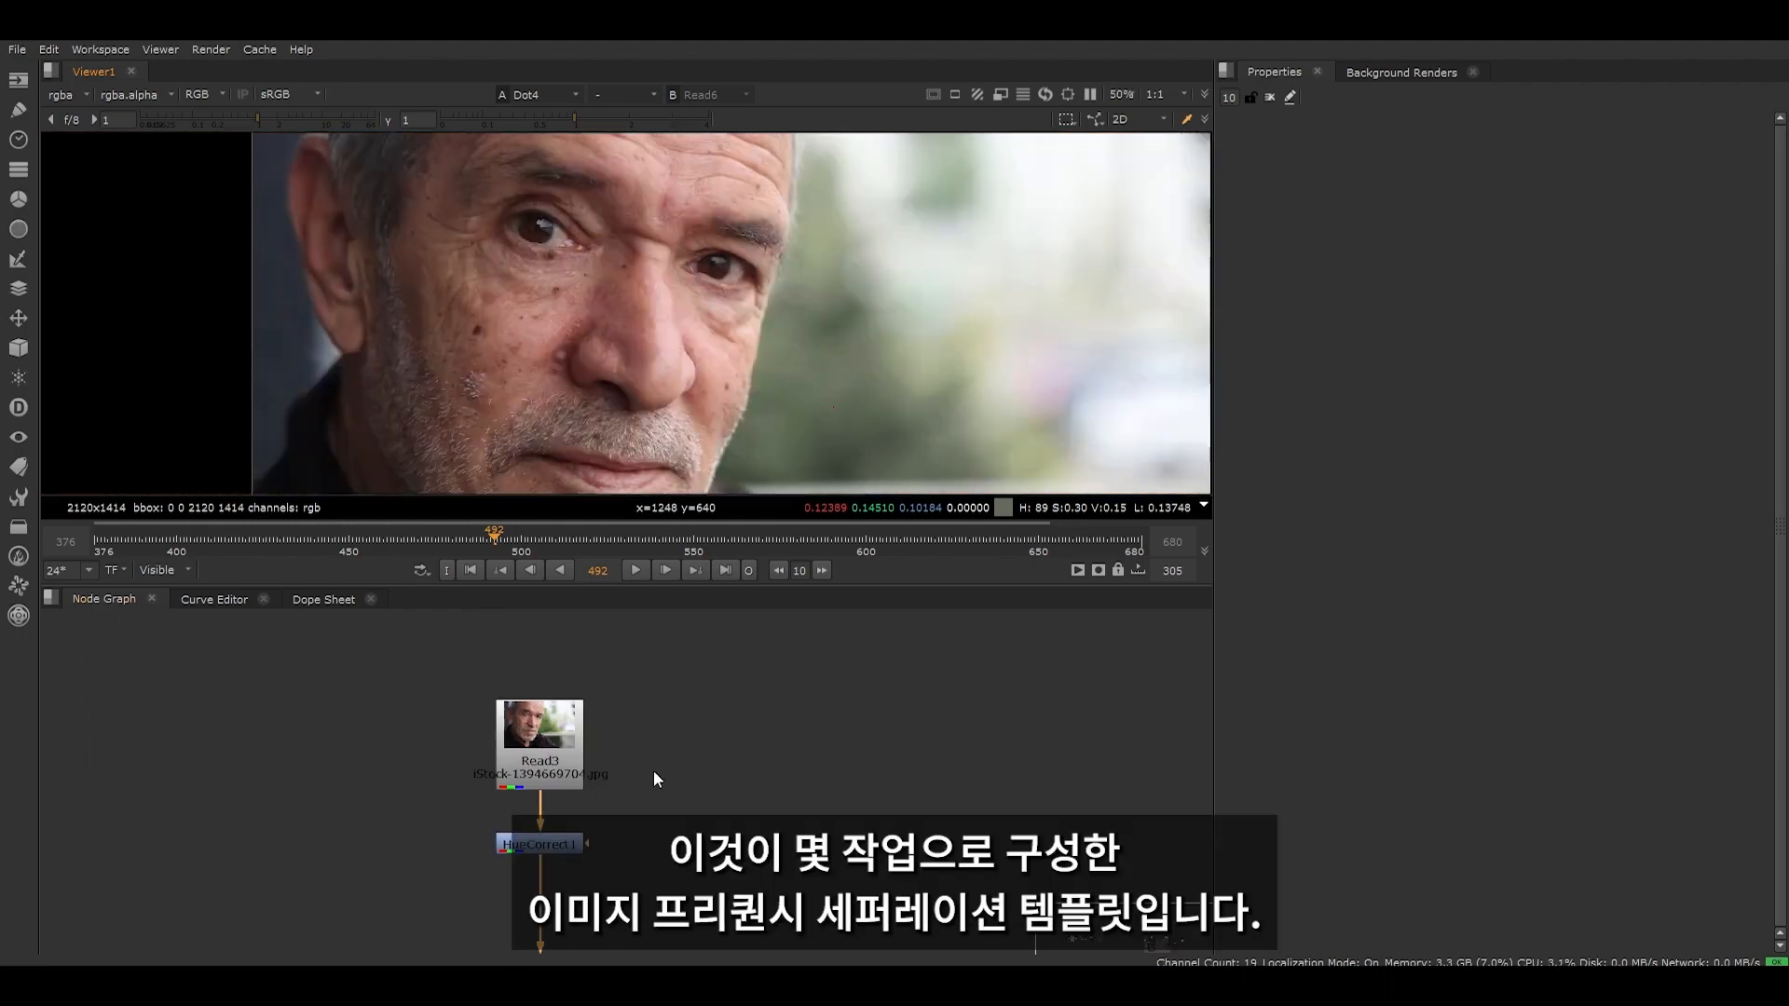
scroll(652, 770, down, 4)
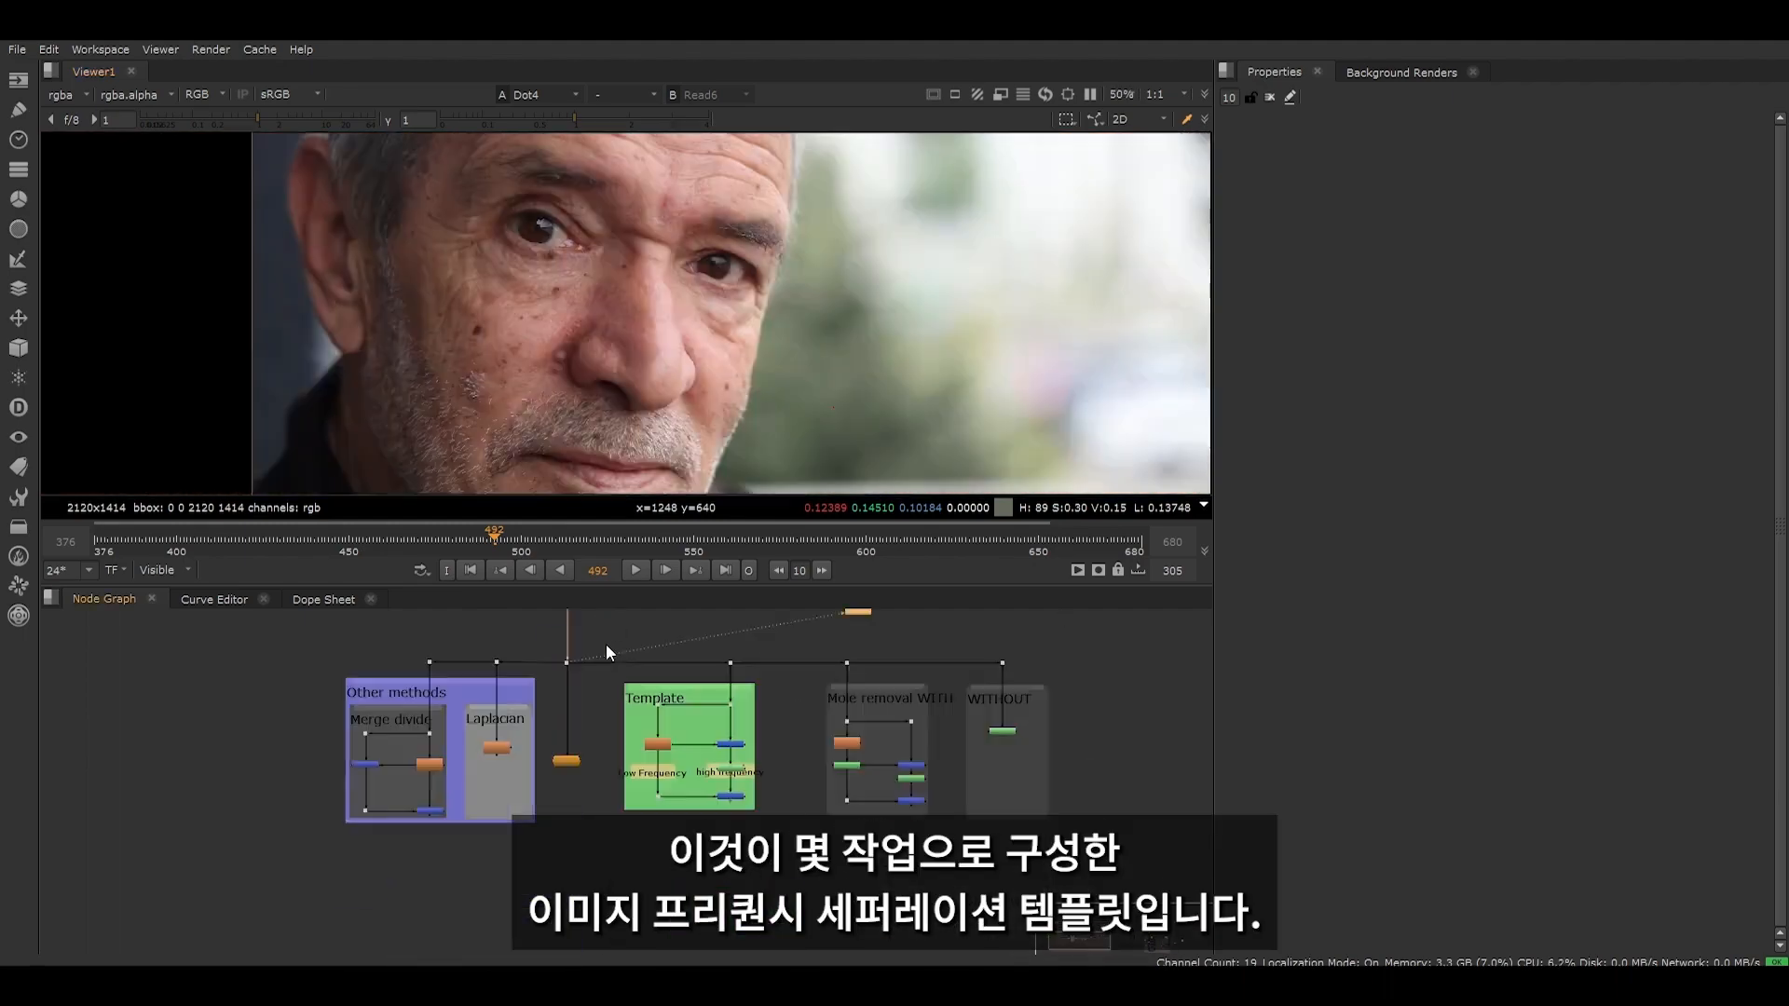
- Locate the Template group in the node graph and view the source image from its input dot
scroll(606, 645, up, 3)
middle_drag(536, 829, 430, 764)
drag(324, 712, 436, 780)
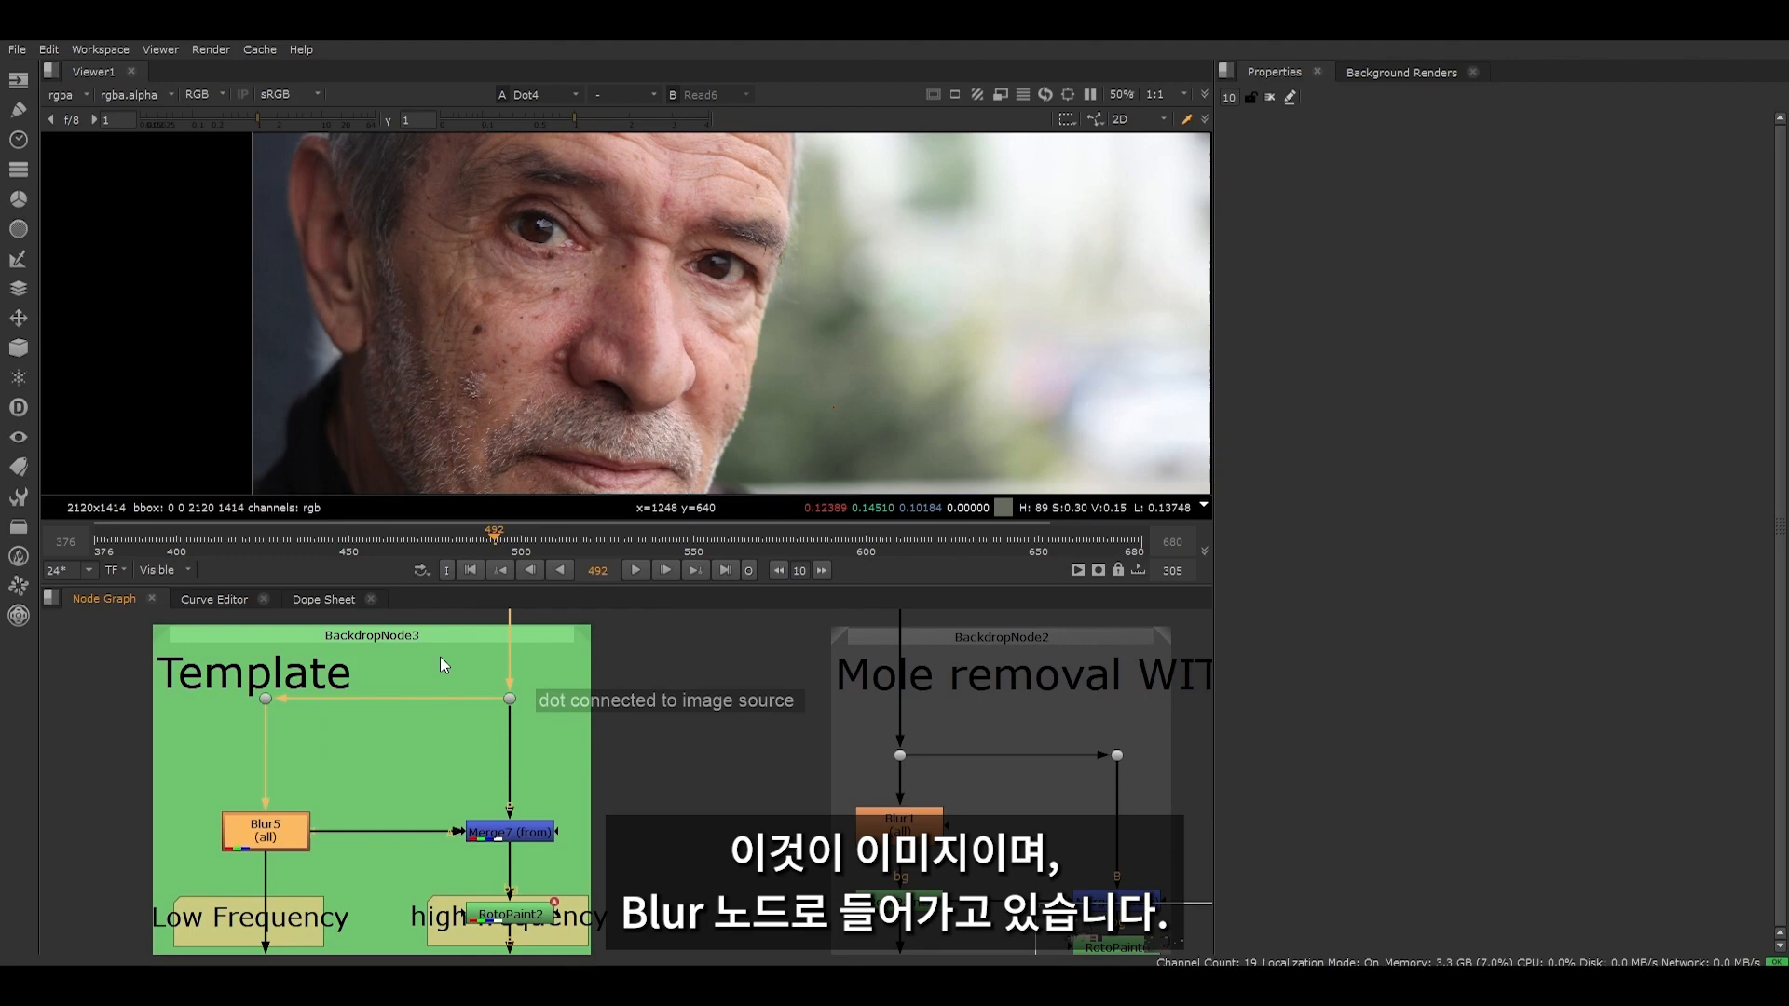
click(510, 699)
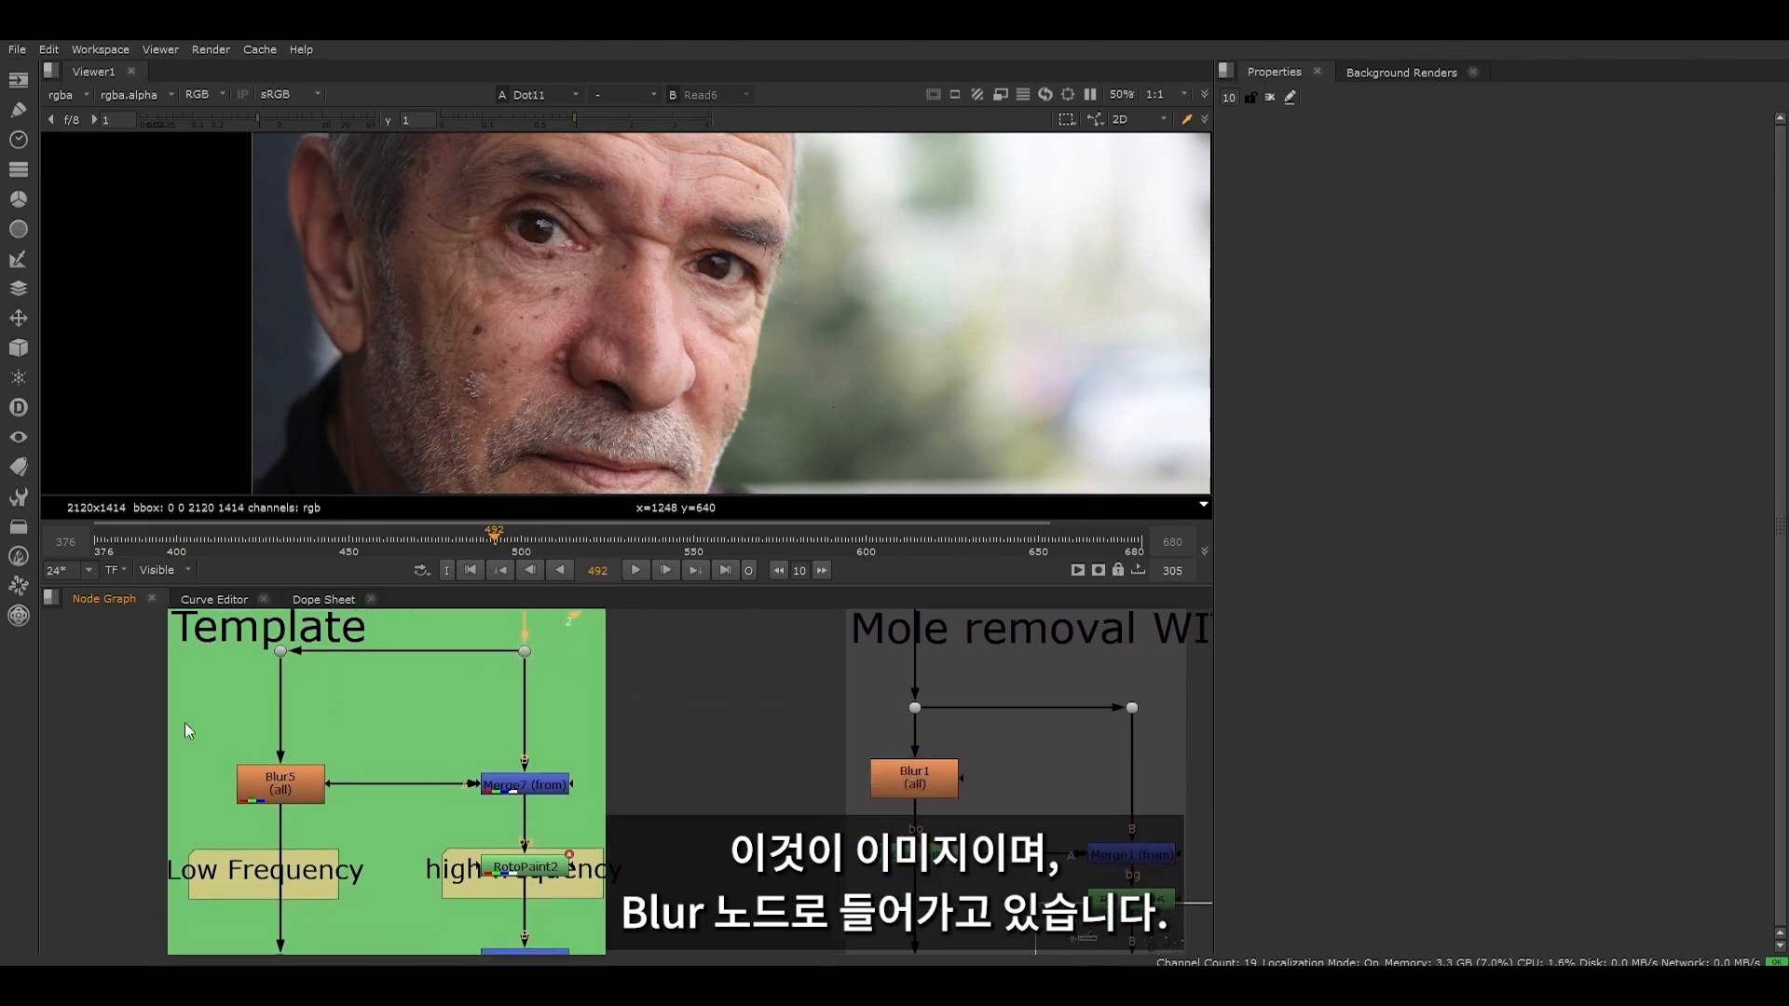
- Display the Blur5 node's output in the viewer and examine how the blur affects the facial detail
drag(173, 714, 362, 828)
key(1)
click(342, 829)
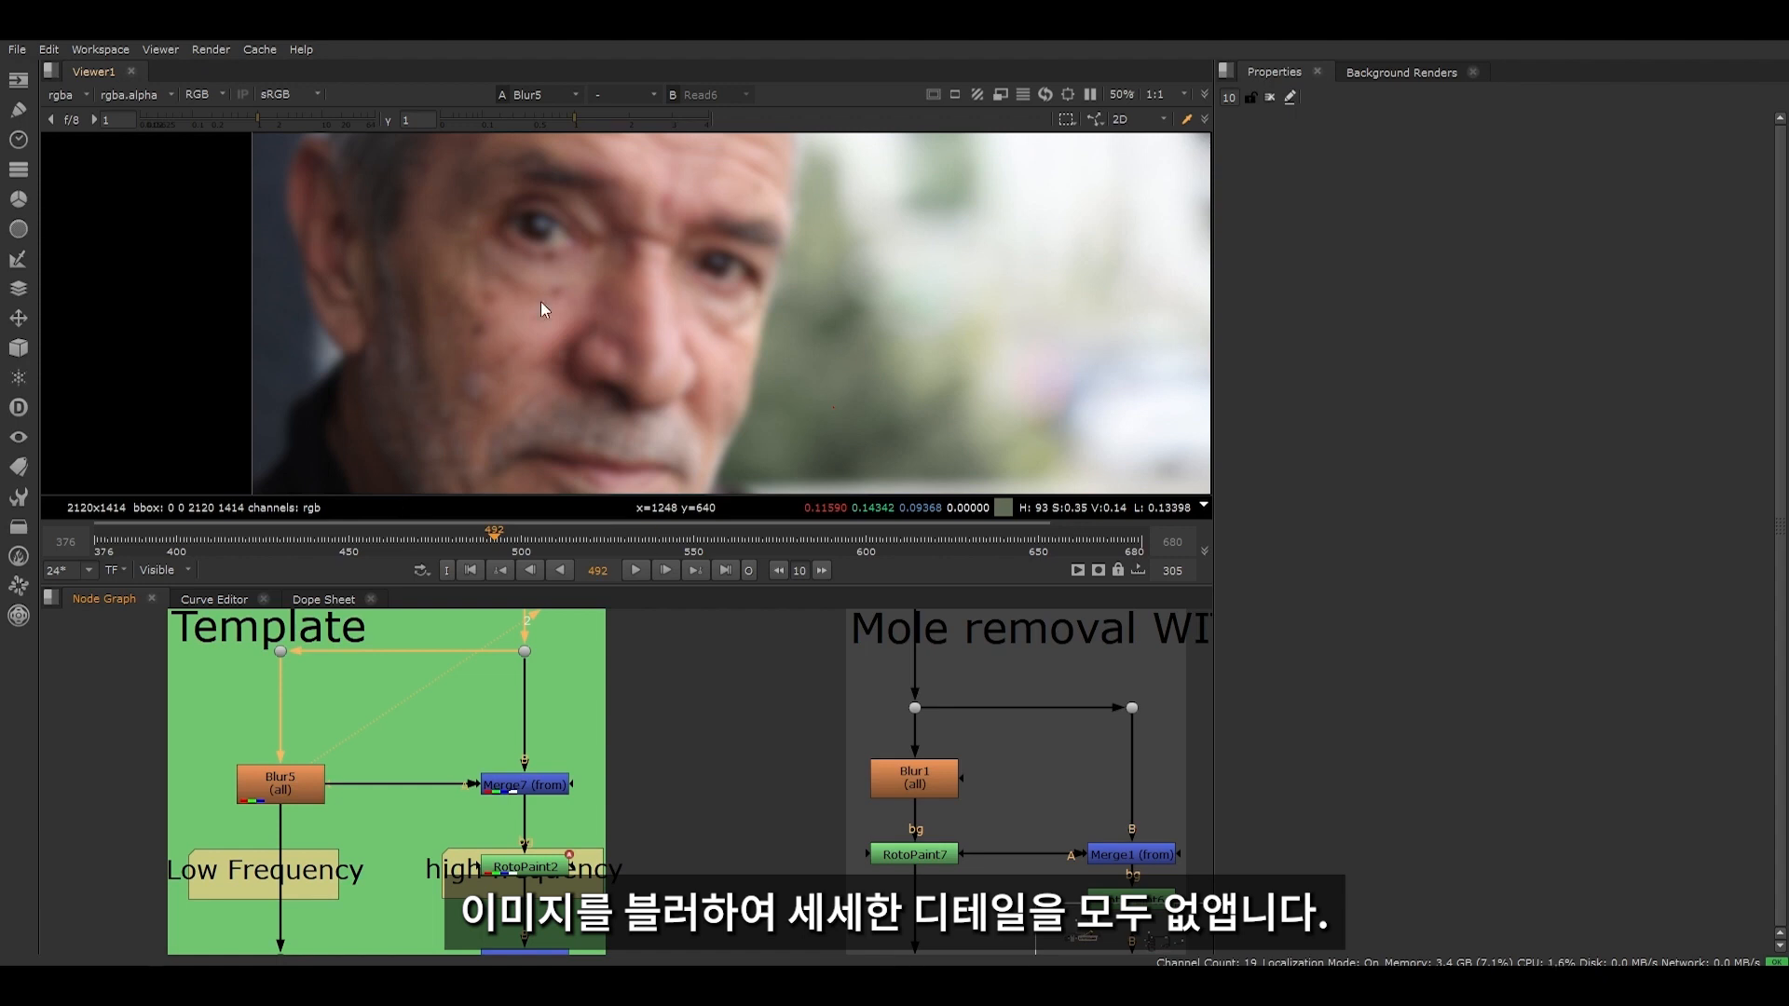
scroll(536, 307, up, 2)
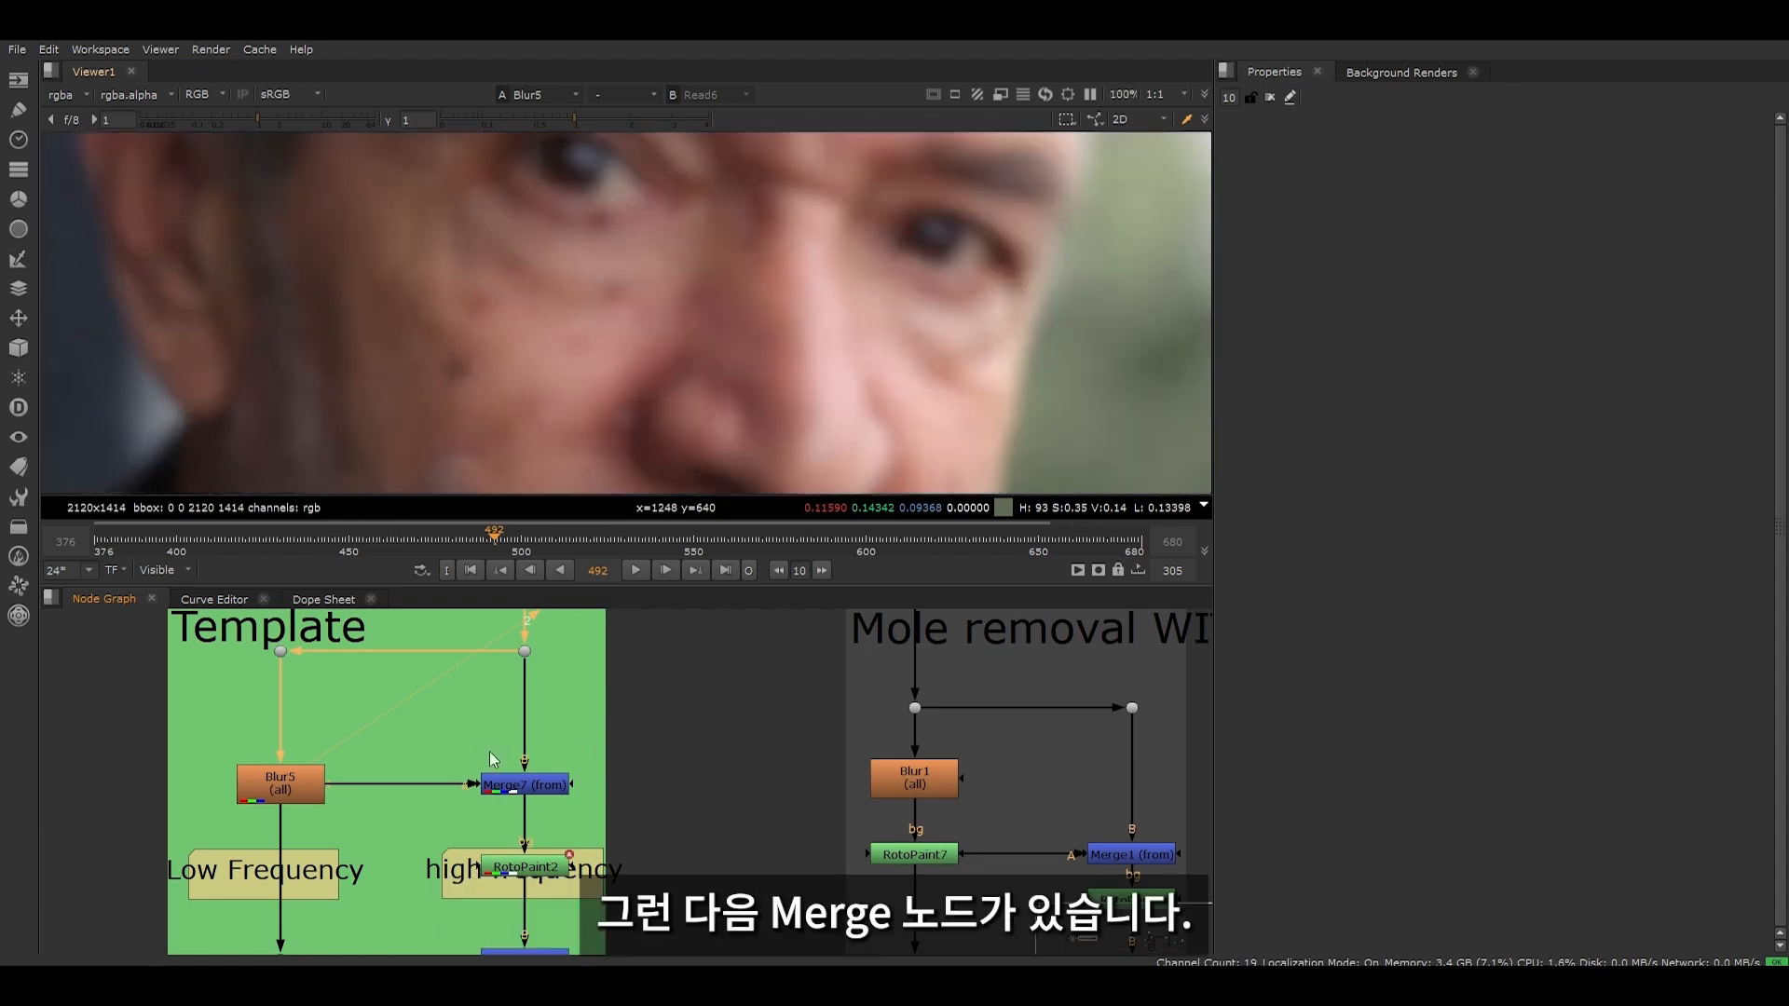
- Open the Merge7 (from) node's properties, view its output and review the inputs feeding the subtraction
click(549, 789)
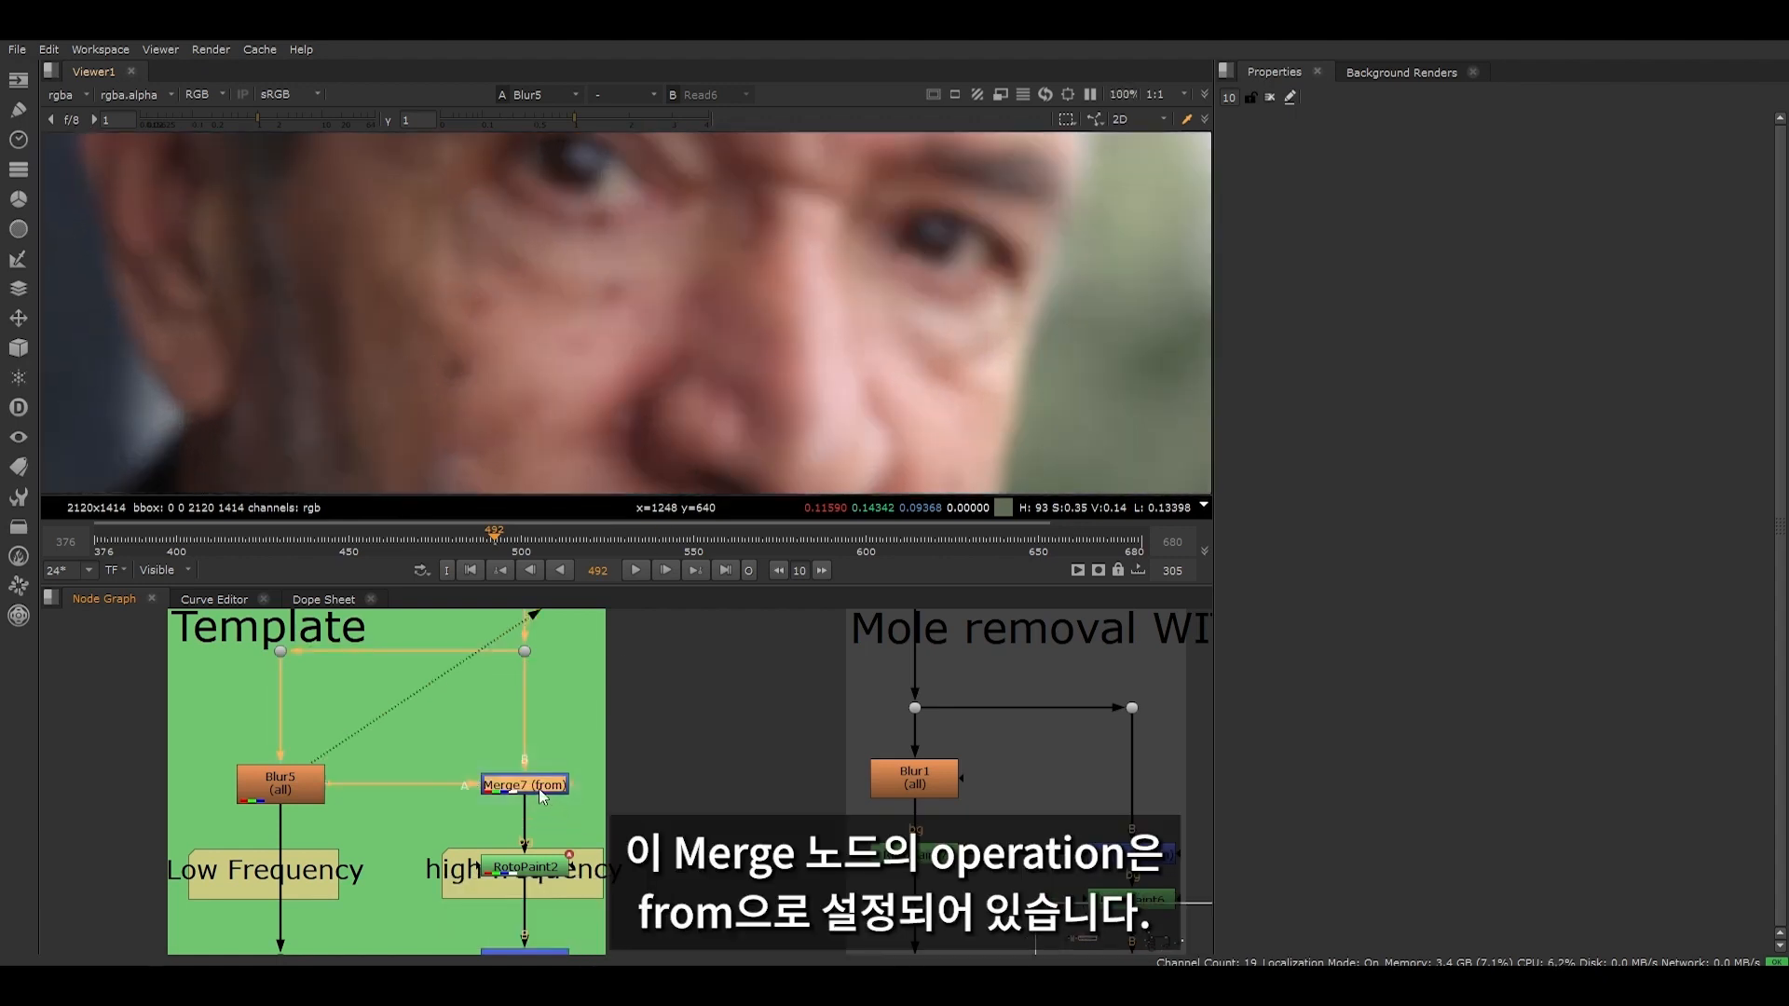
double_click(539, 788)
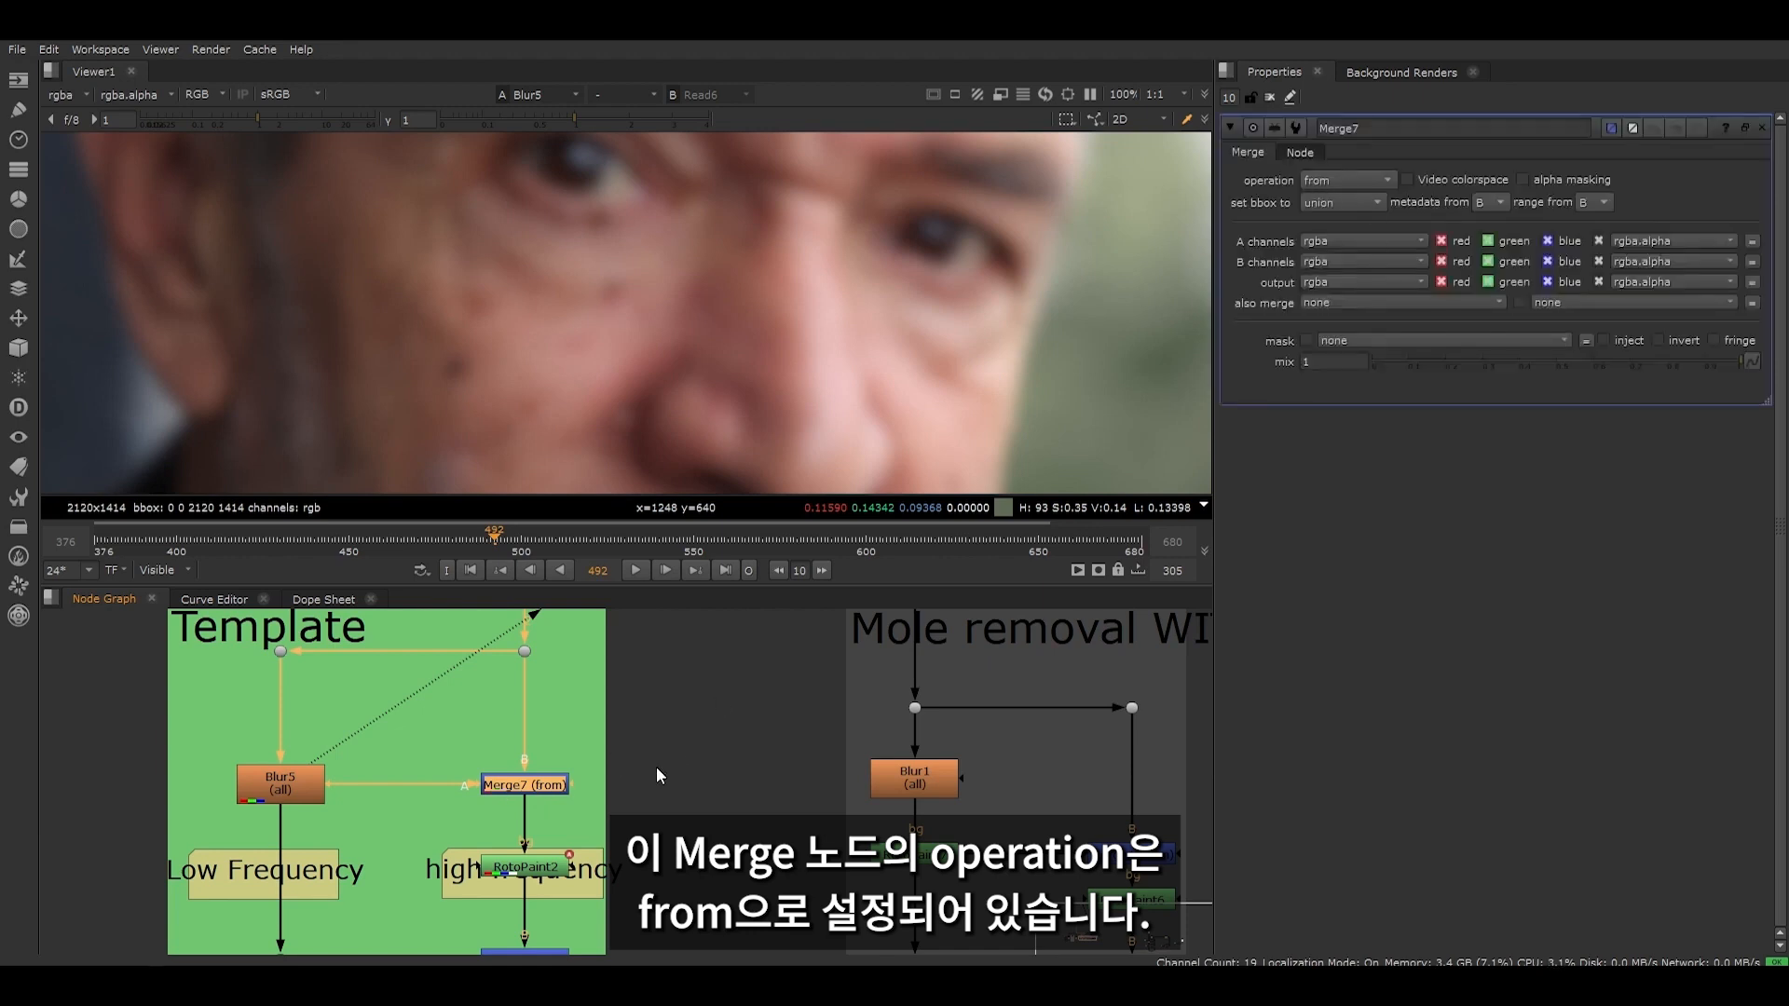
drag(462, 746, 614, 830)
key(1)
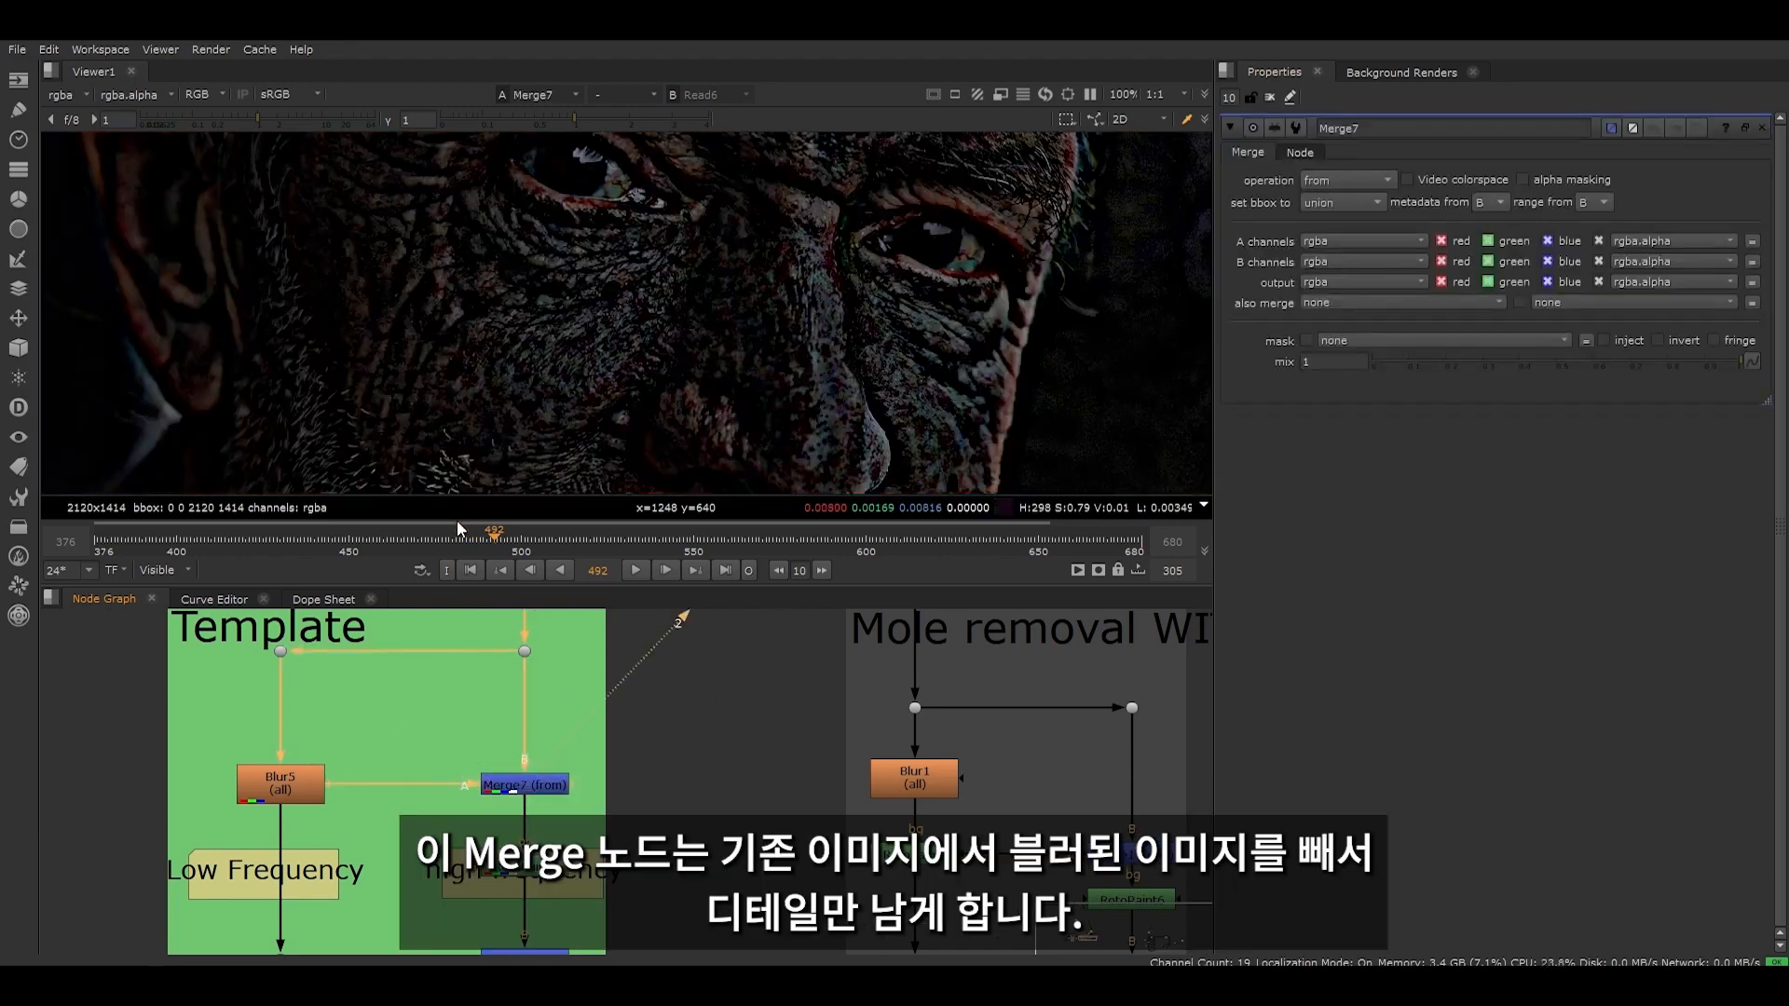
scroll(372, 733, down, 12)
scroll(350, 875, up, 11)
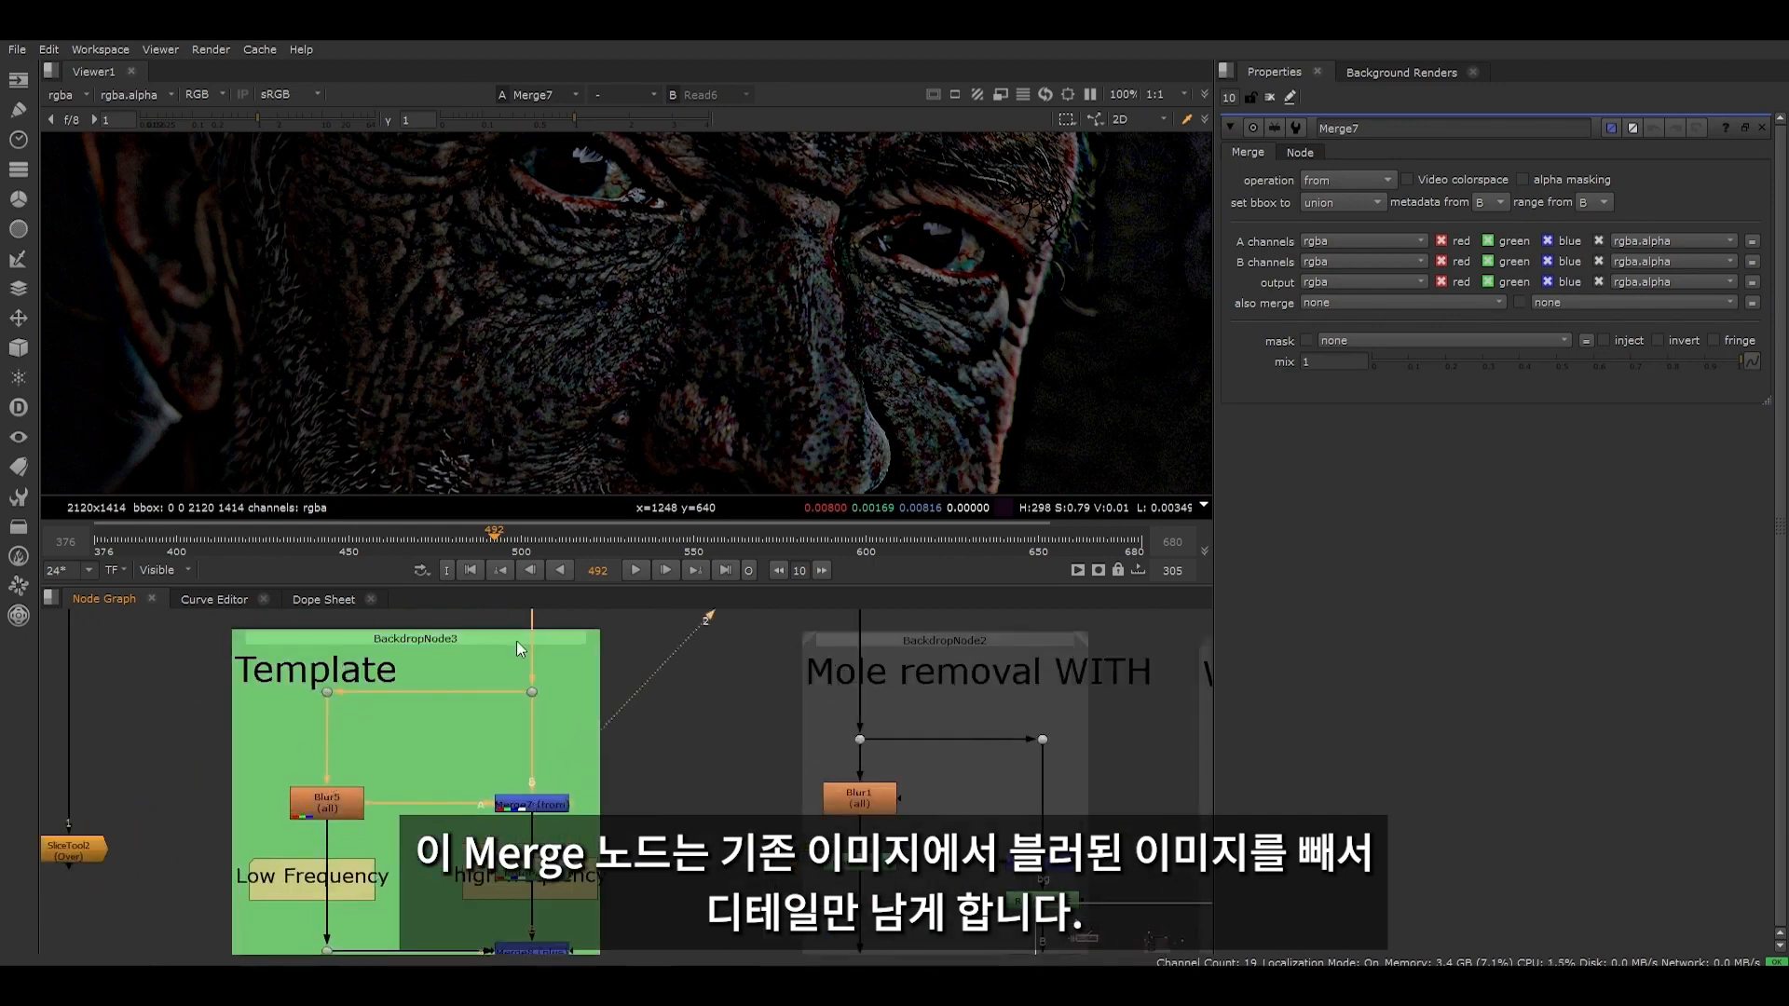
drag(488, 670, 576, 715)
click(531, 804)
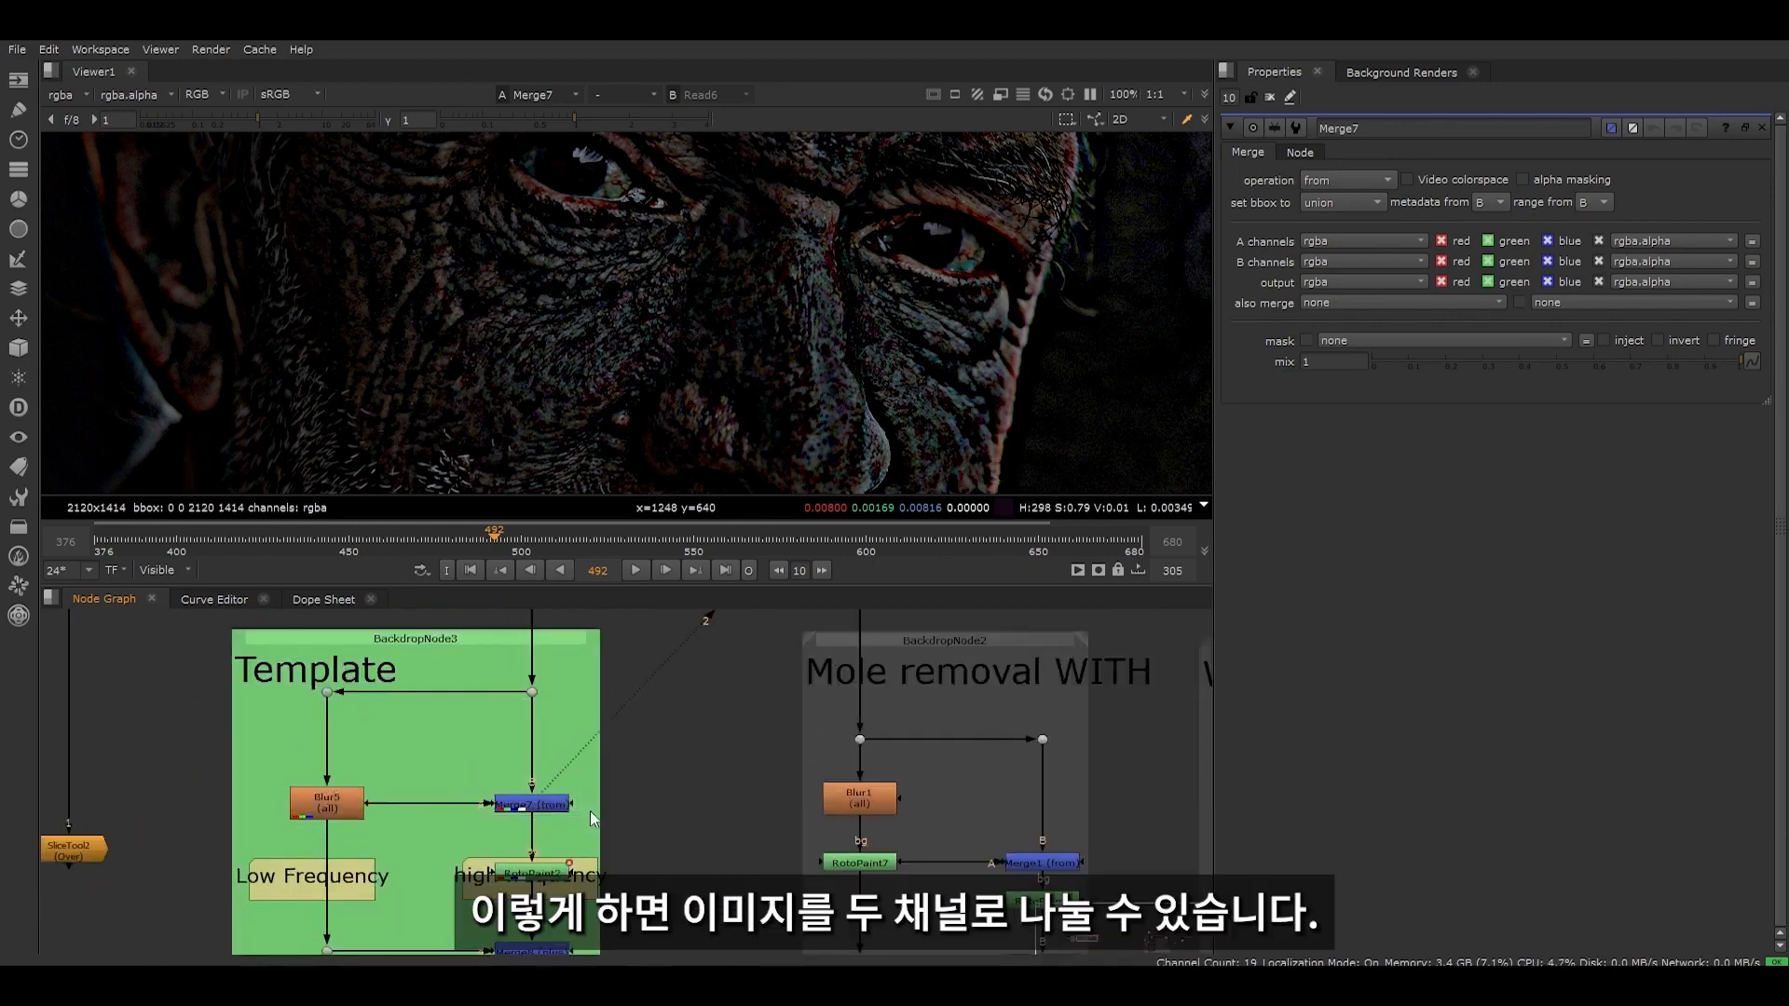
- Show the Template's low frequency channel in the viewer to review the face's shading and lighting
scroll(384, 820, down, 2)
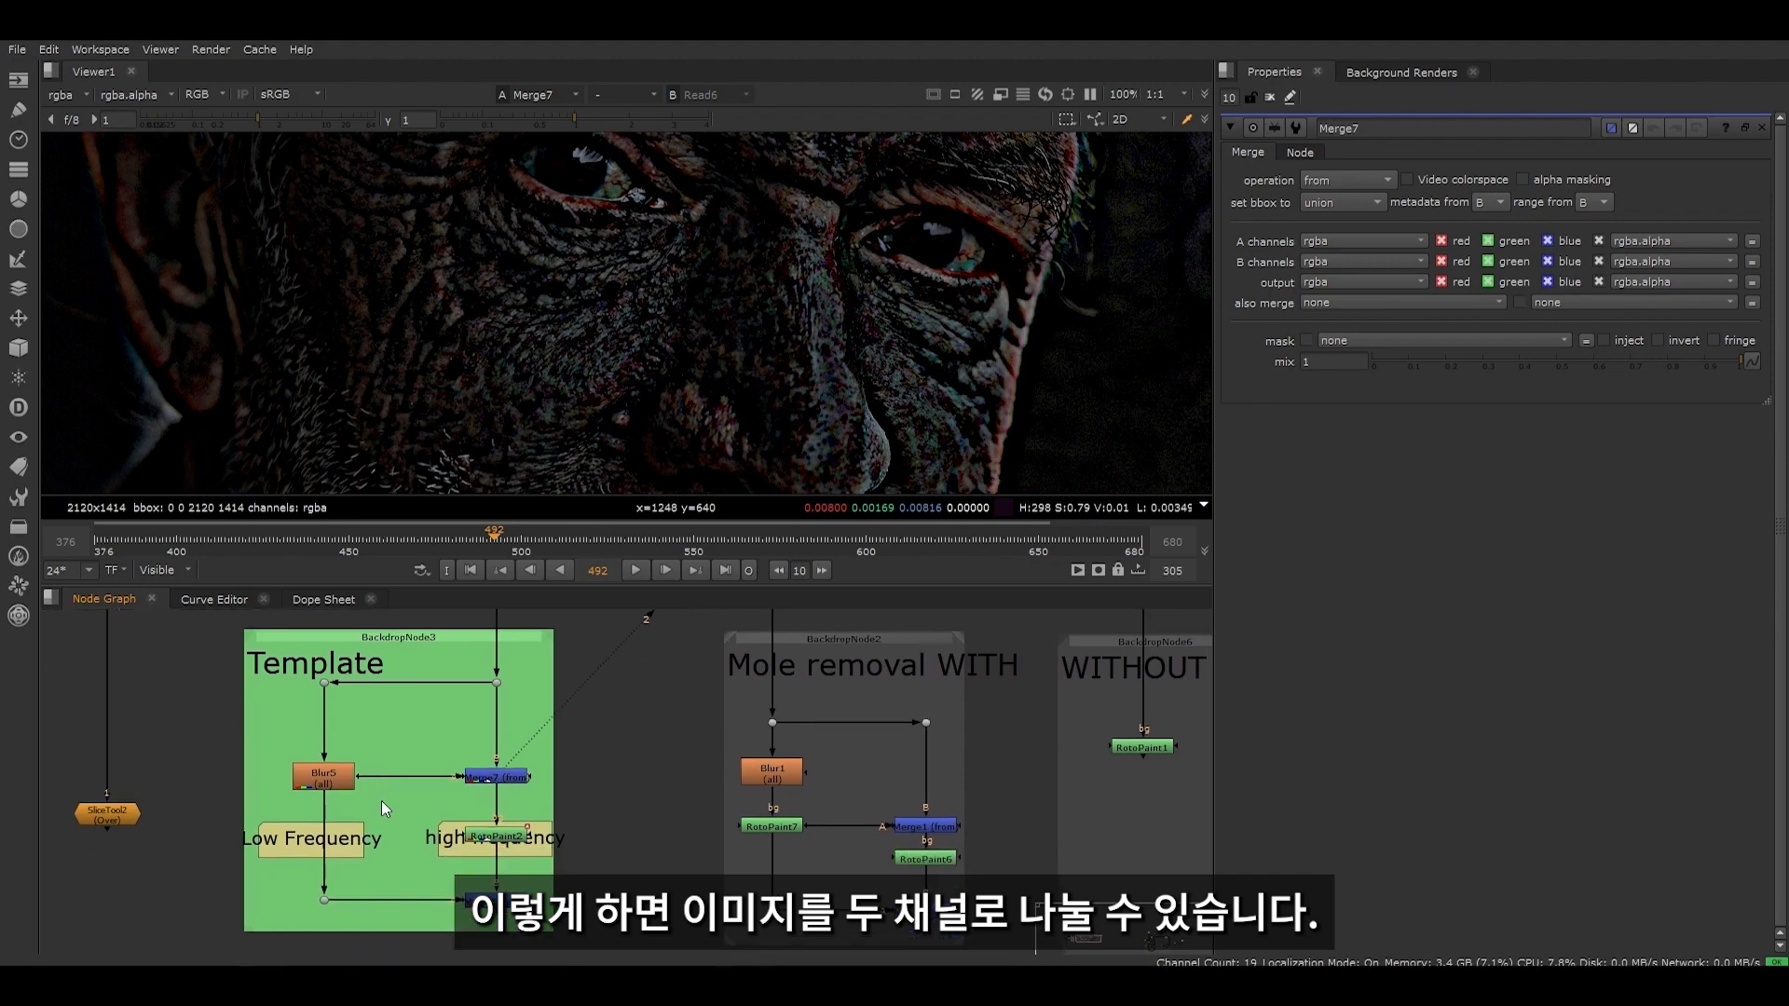
drag(290, 757, 387, 809)
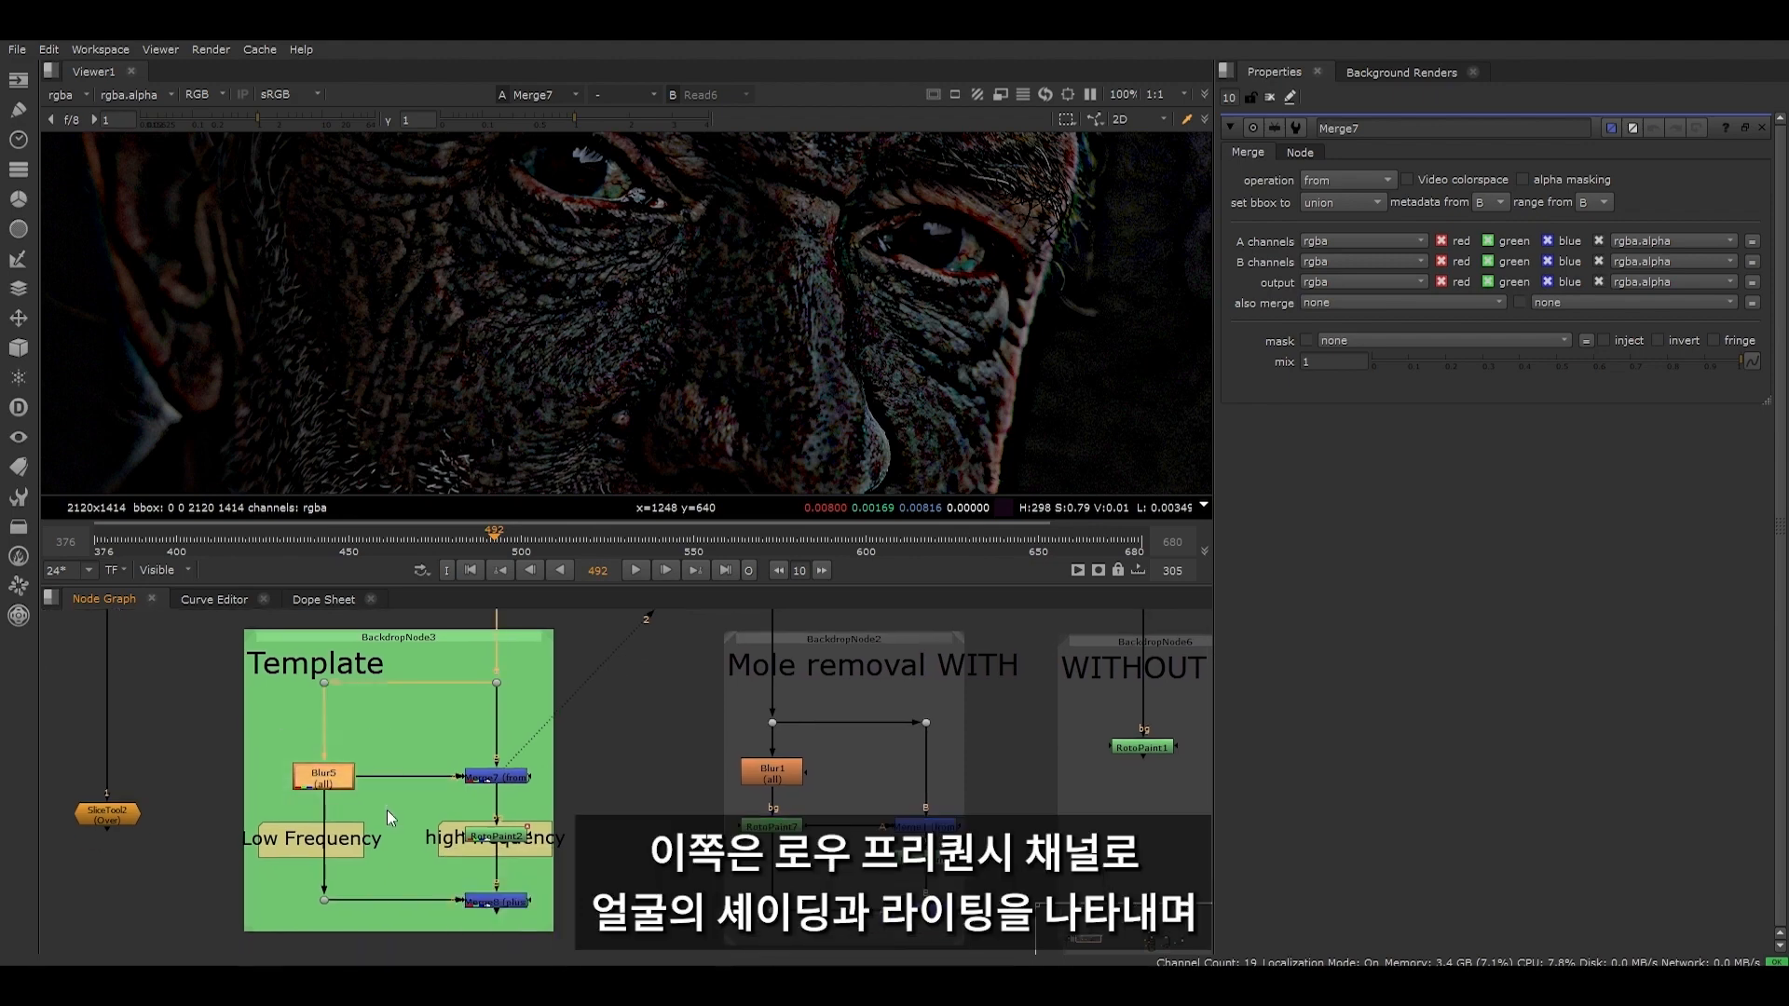
key(1)
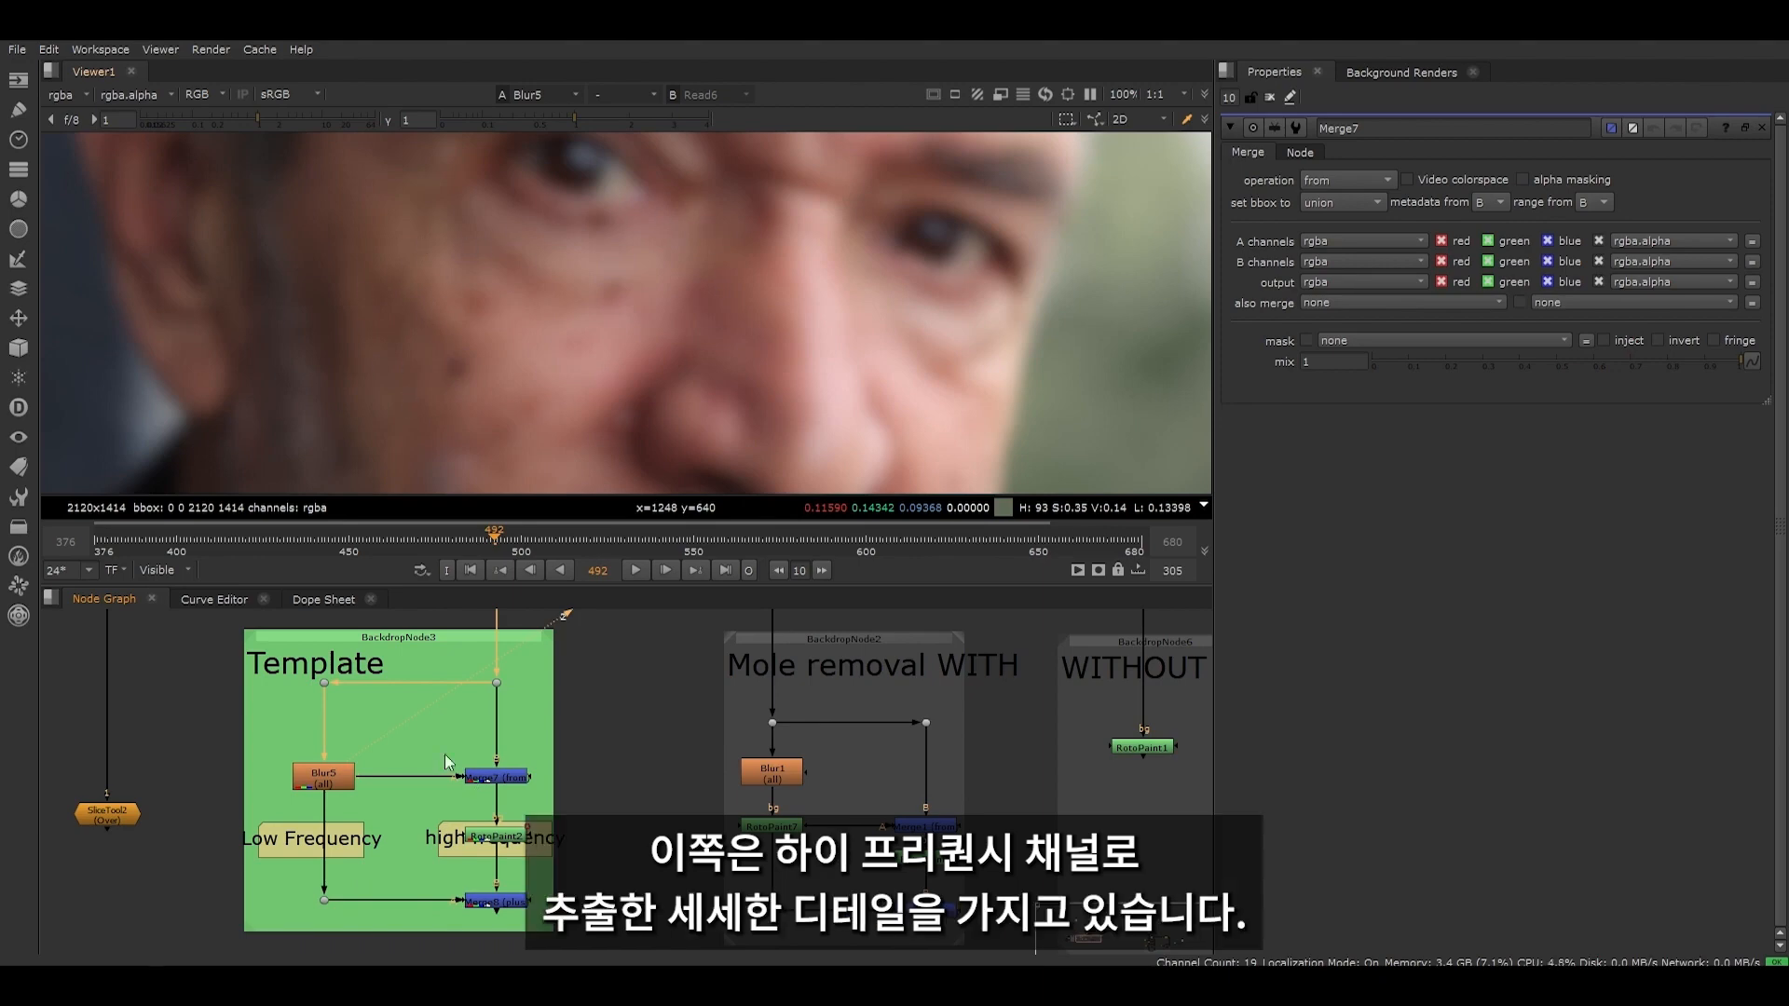
- Show the Template's high frequency channel from Merge7 and examine the extracted skin detail up close
drag(428, 739, 546, 797)
key(1)
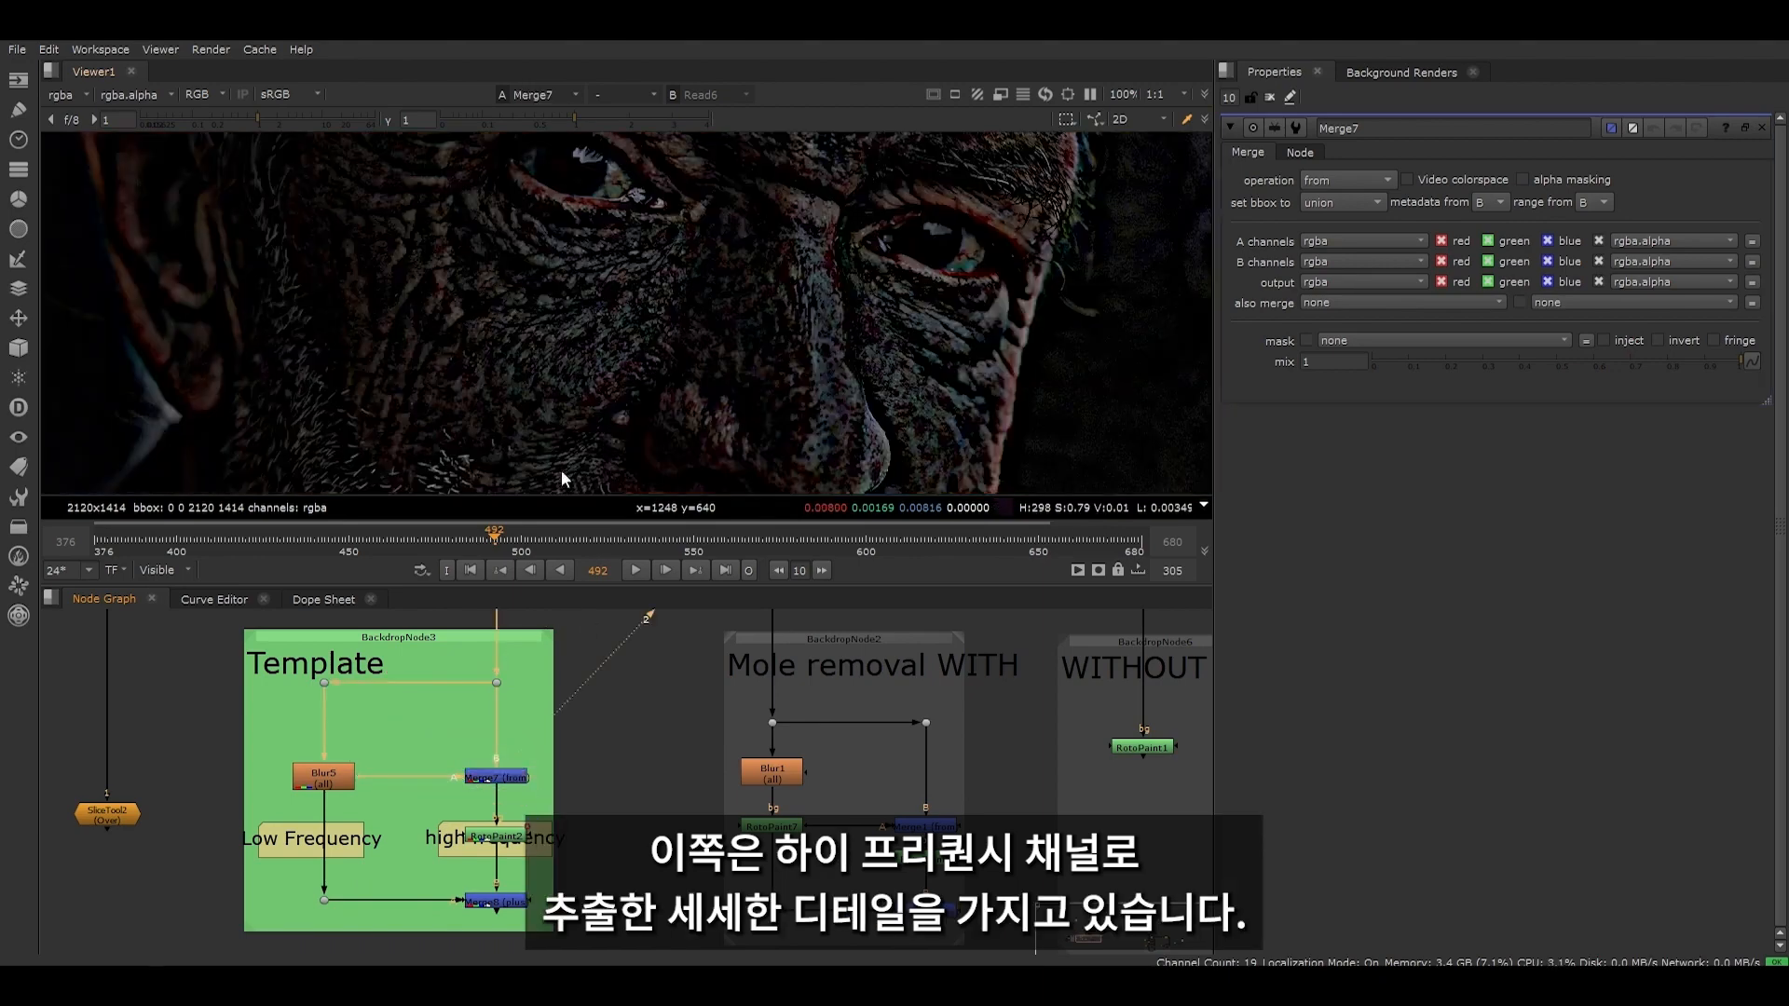
scroll(443, 322, up, 4)
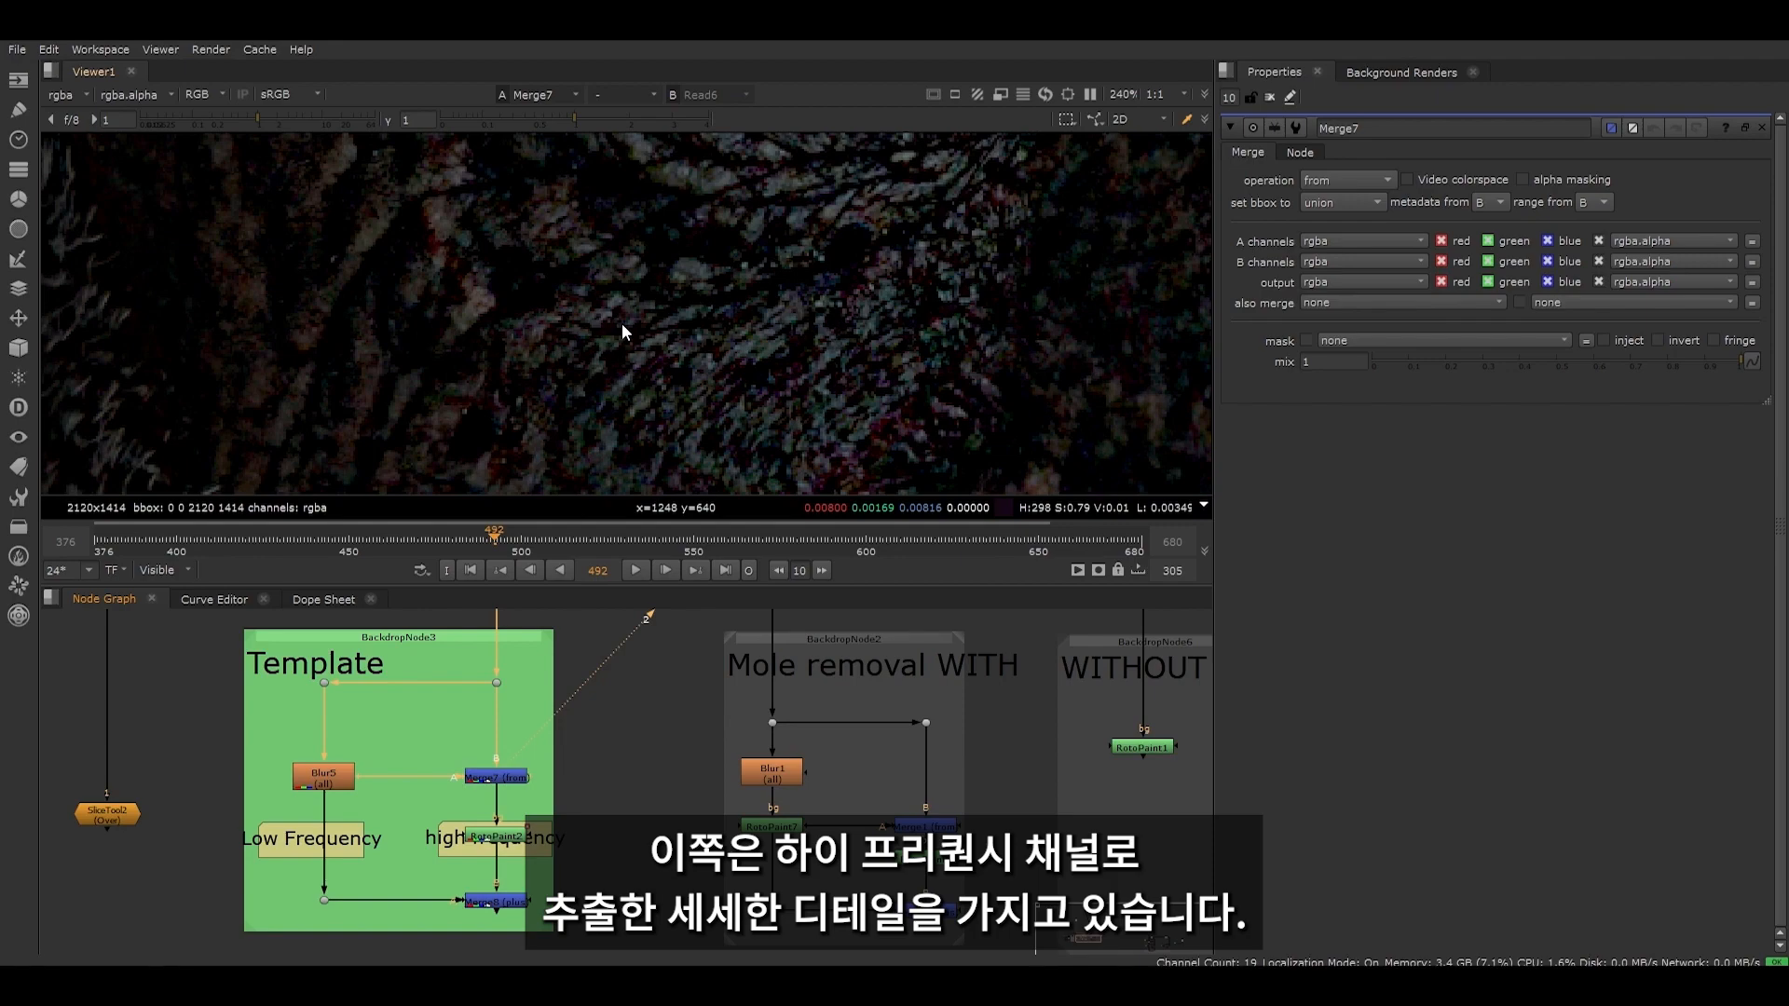
scroll(622, 324, down, 4)
middle_drag(621, 324, 576, 276)
scroll(580, 273, up, 4)
scroll(576, 272, down, 4)
- Set the Blur5 node's size to 11.6 to adjust the fineness of the extracted detail
double_click(324, 776)
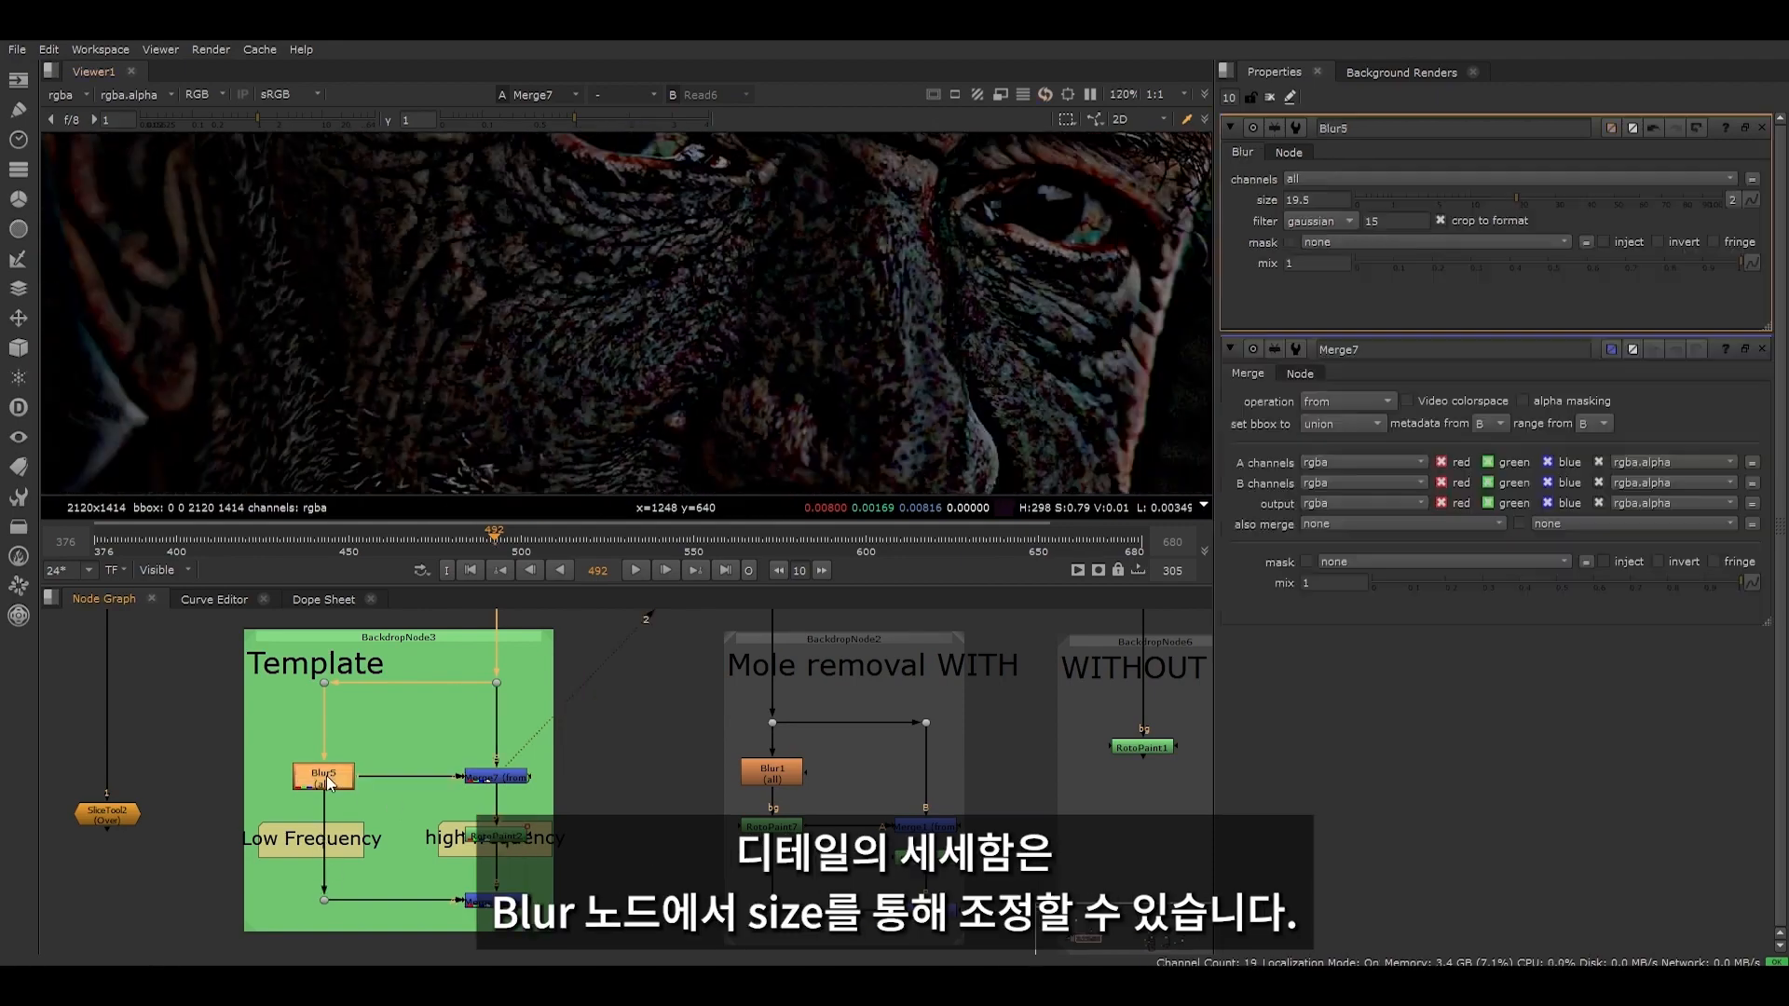
drag(1516, 200, 1480, 203)
- Display the SliceTool2 gizmo's output in the viewer and open its properties
scroll(308, 865, down, 5)
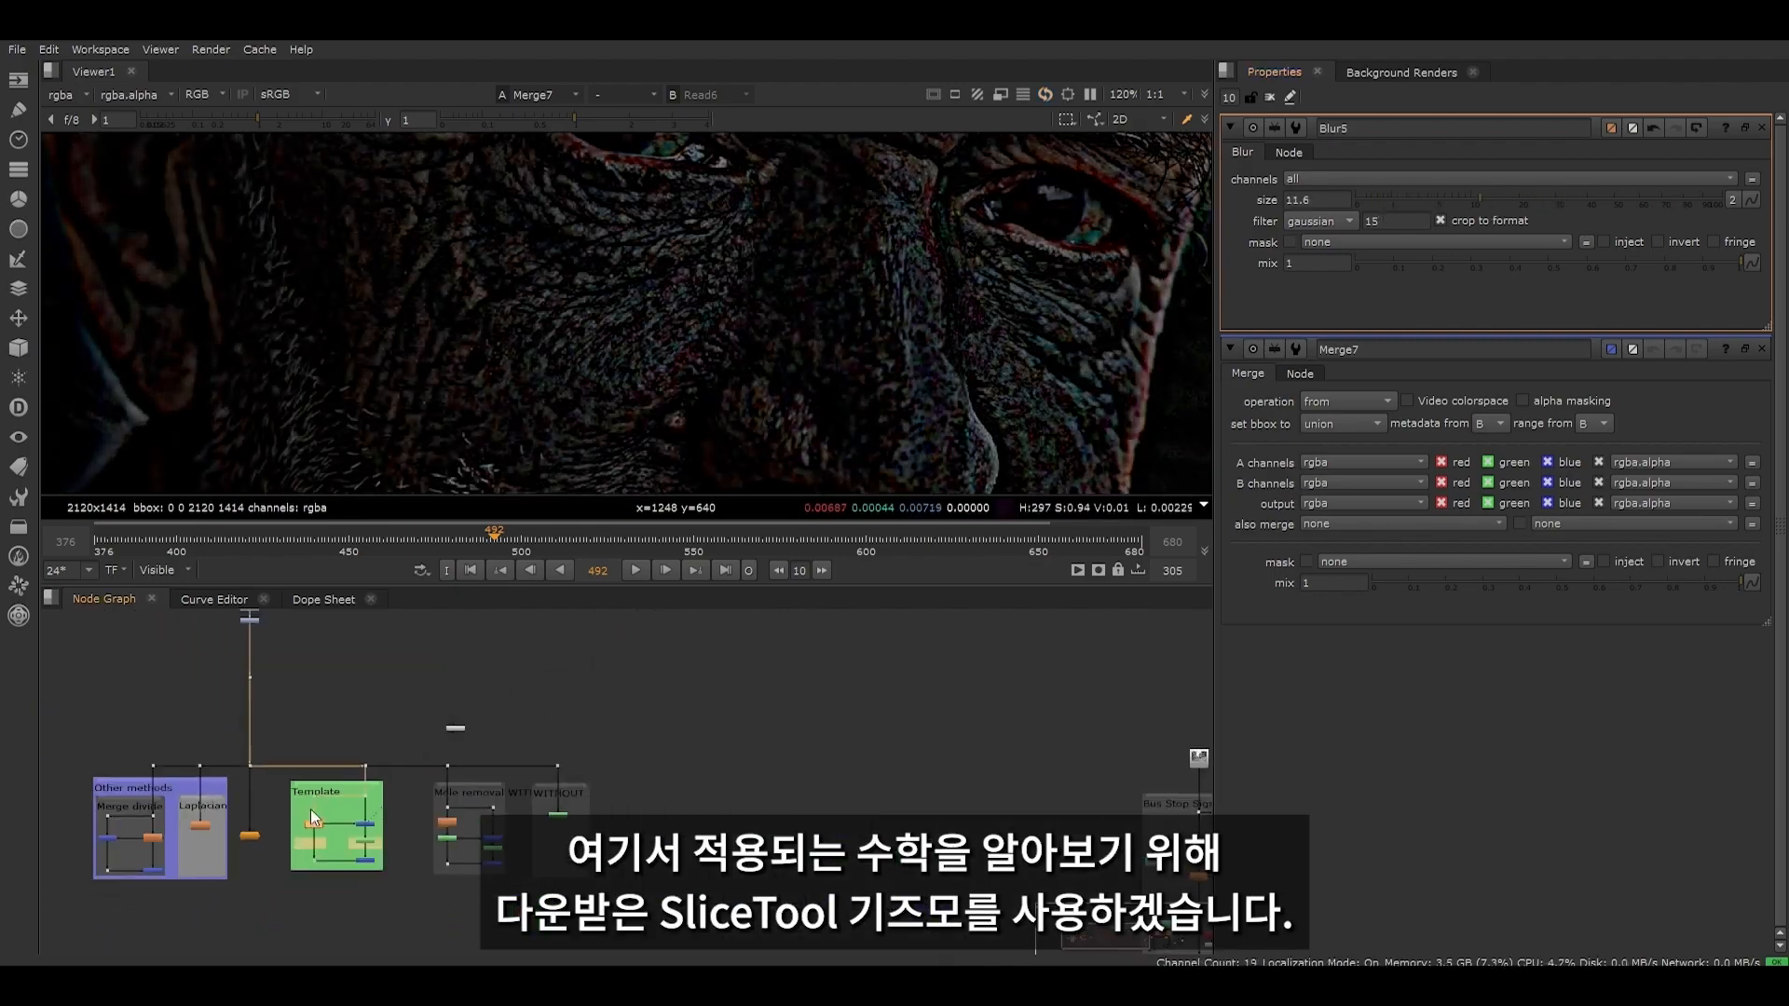
middle_drag(285, 691, 425, 759)
middle_drag(438, 917, 451, 803)
scroll(426, 803, up, 6)
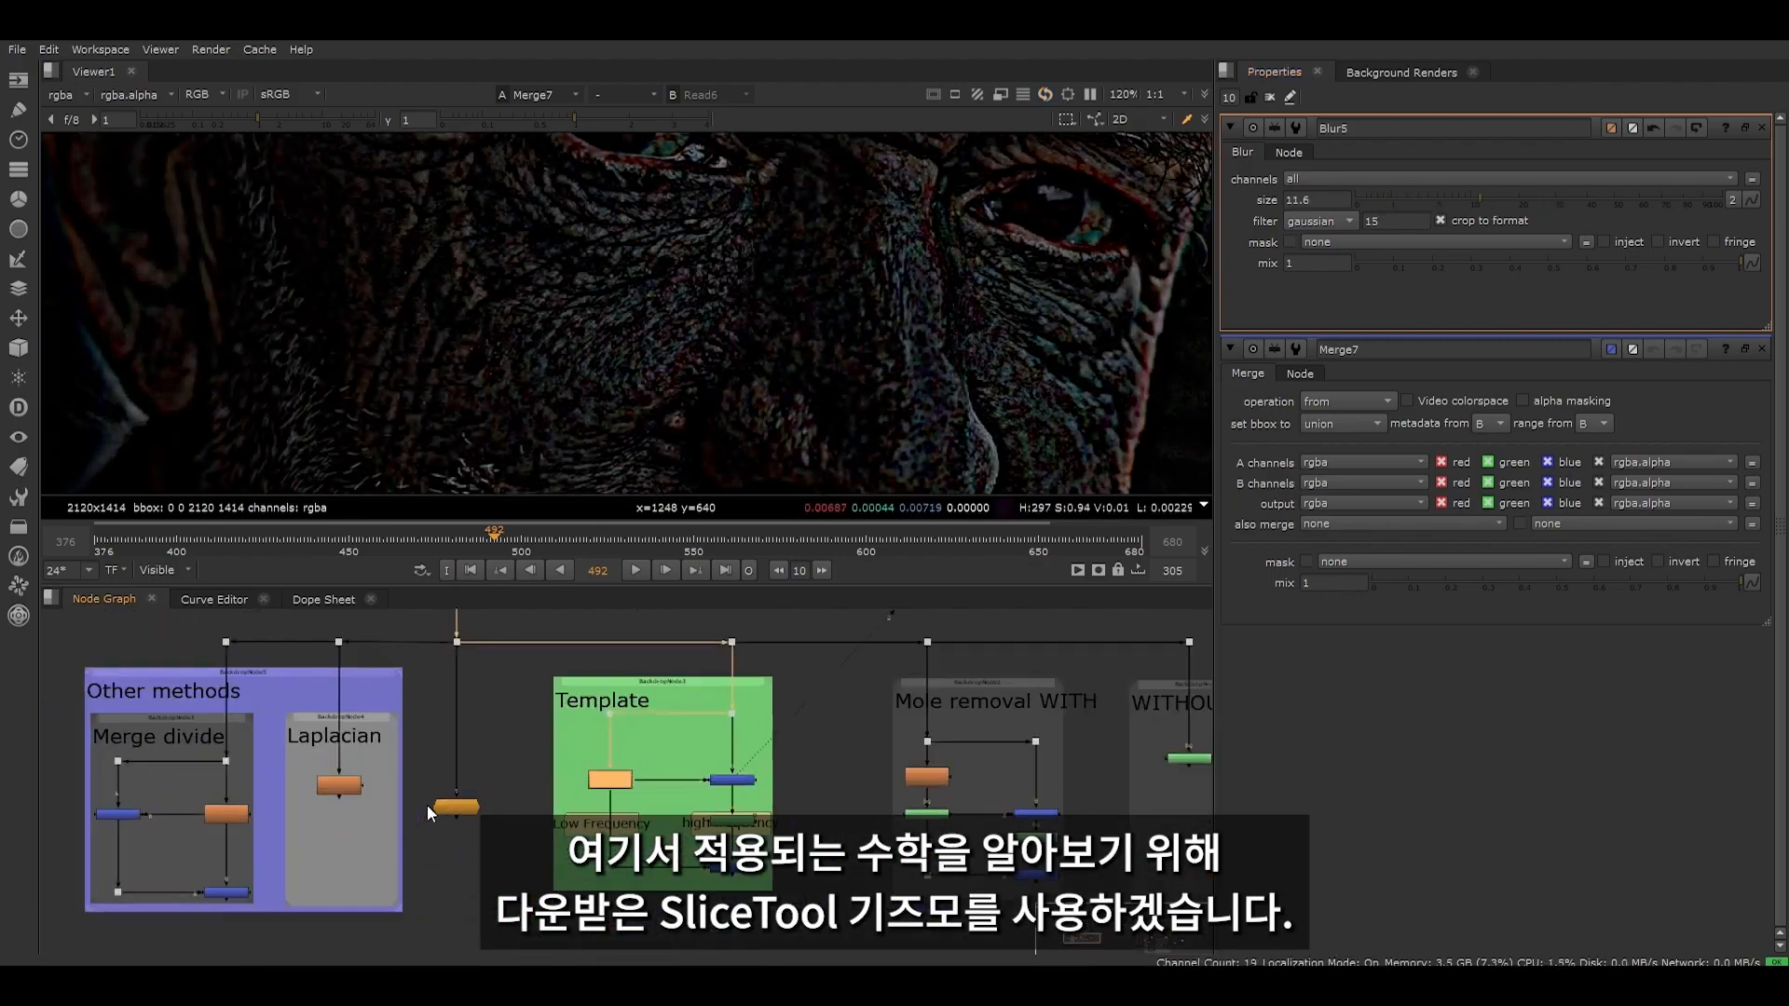
click(475, 809)
key(1)
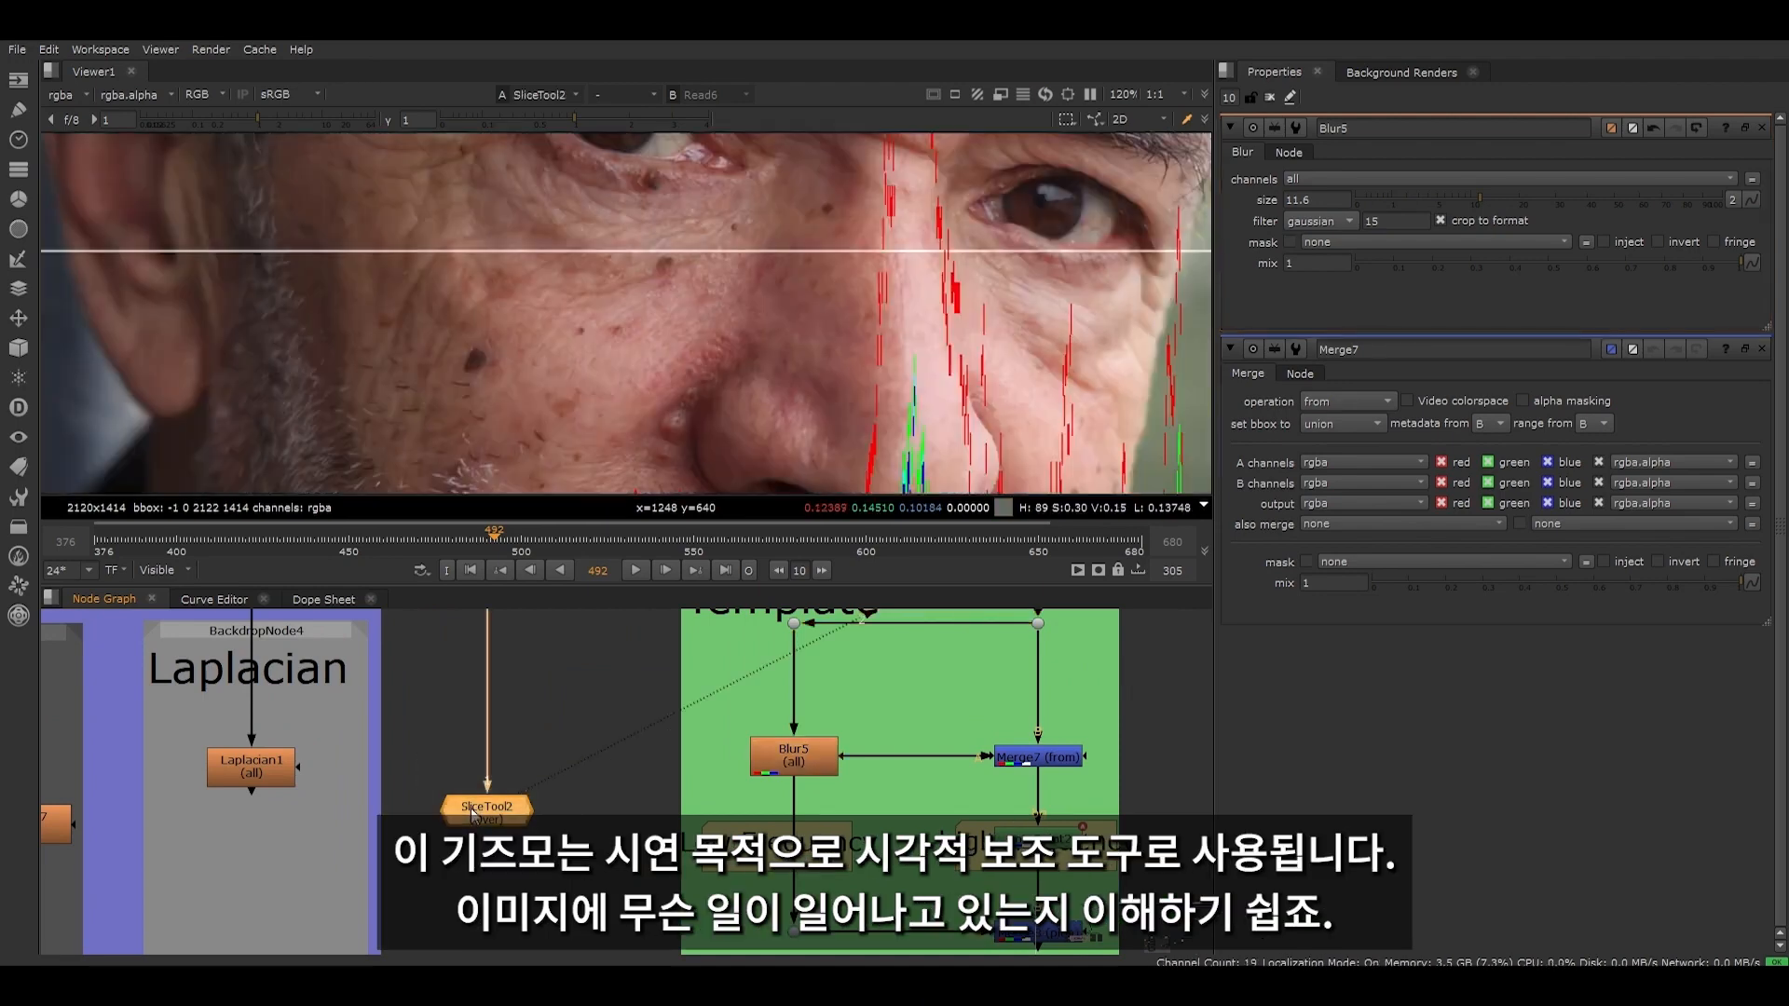
double_click(472, 814)
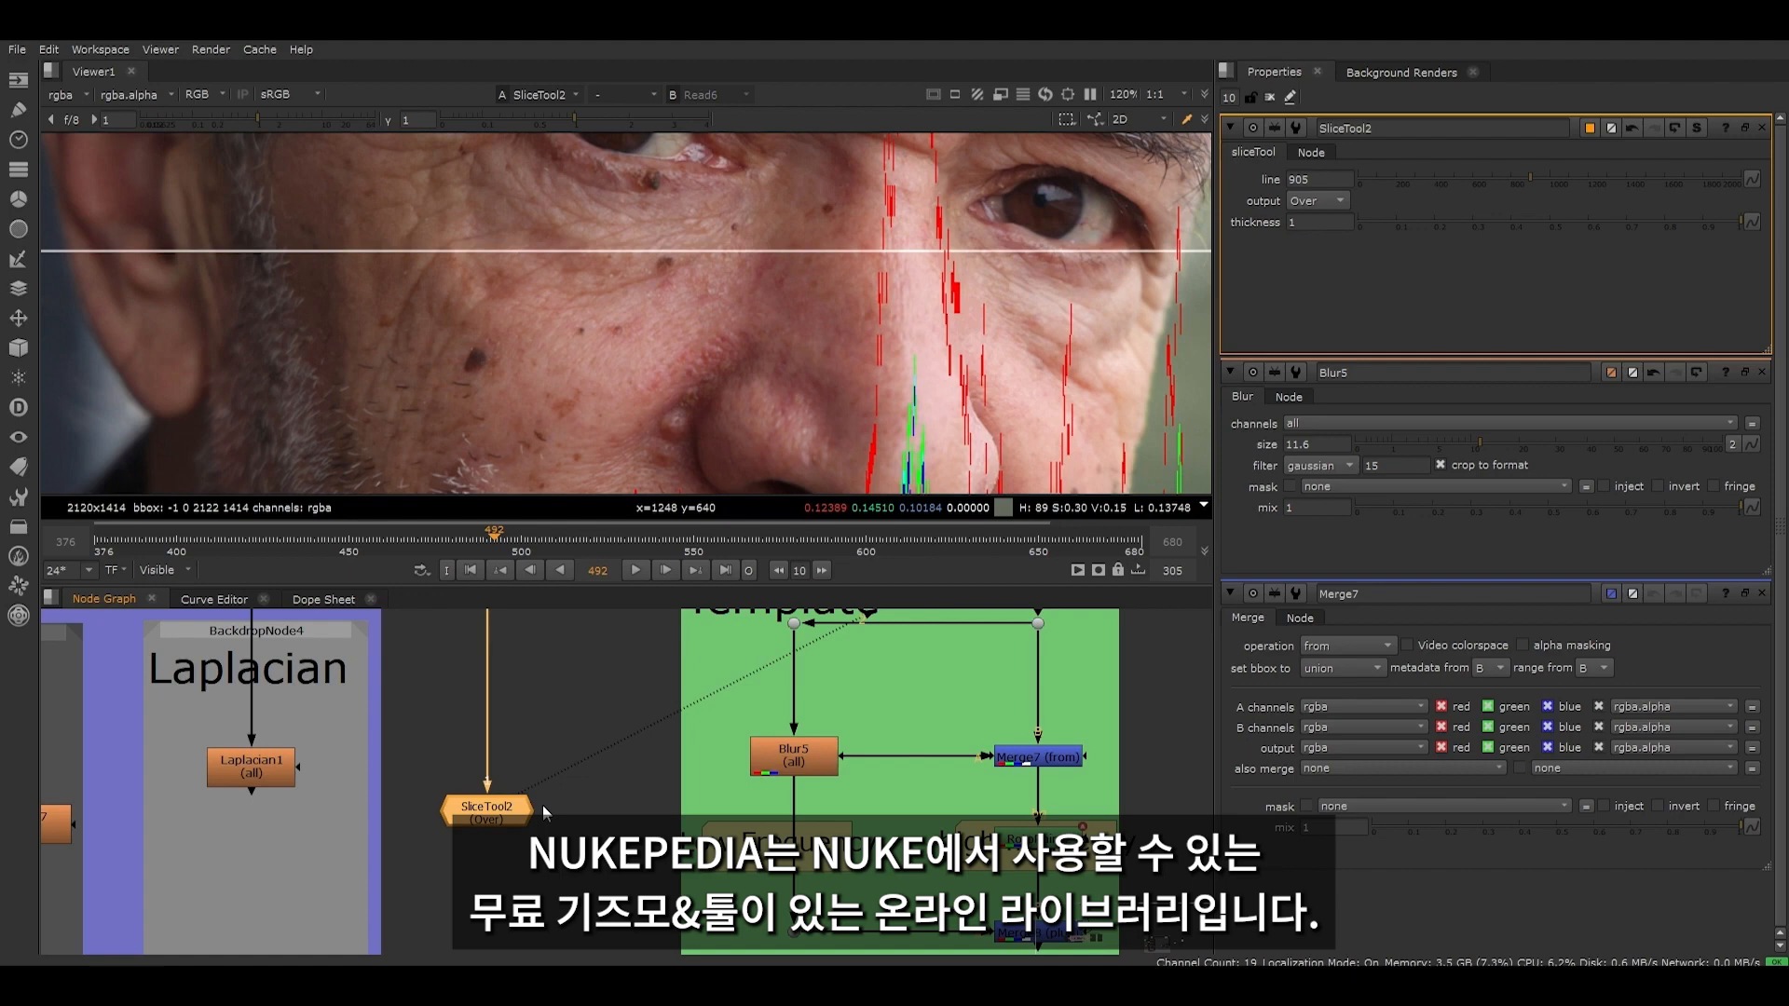
- Examine SliceTool2's sampling line and its RGB curves across the whole portrait
scroll(542, 805, down, 6)
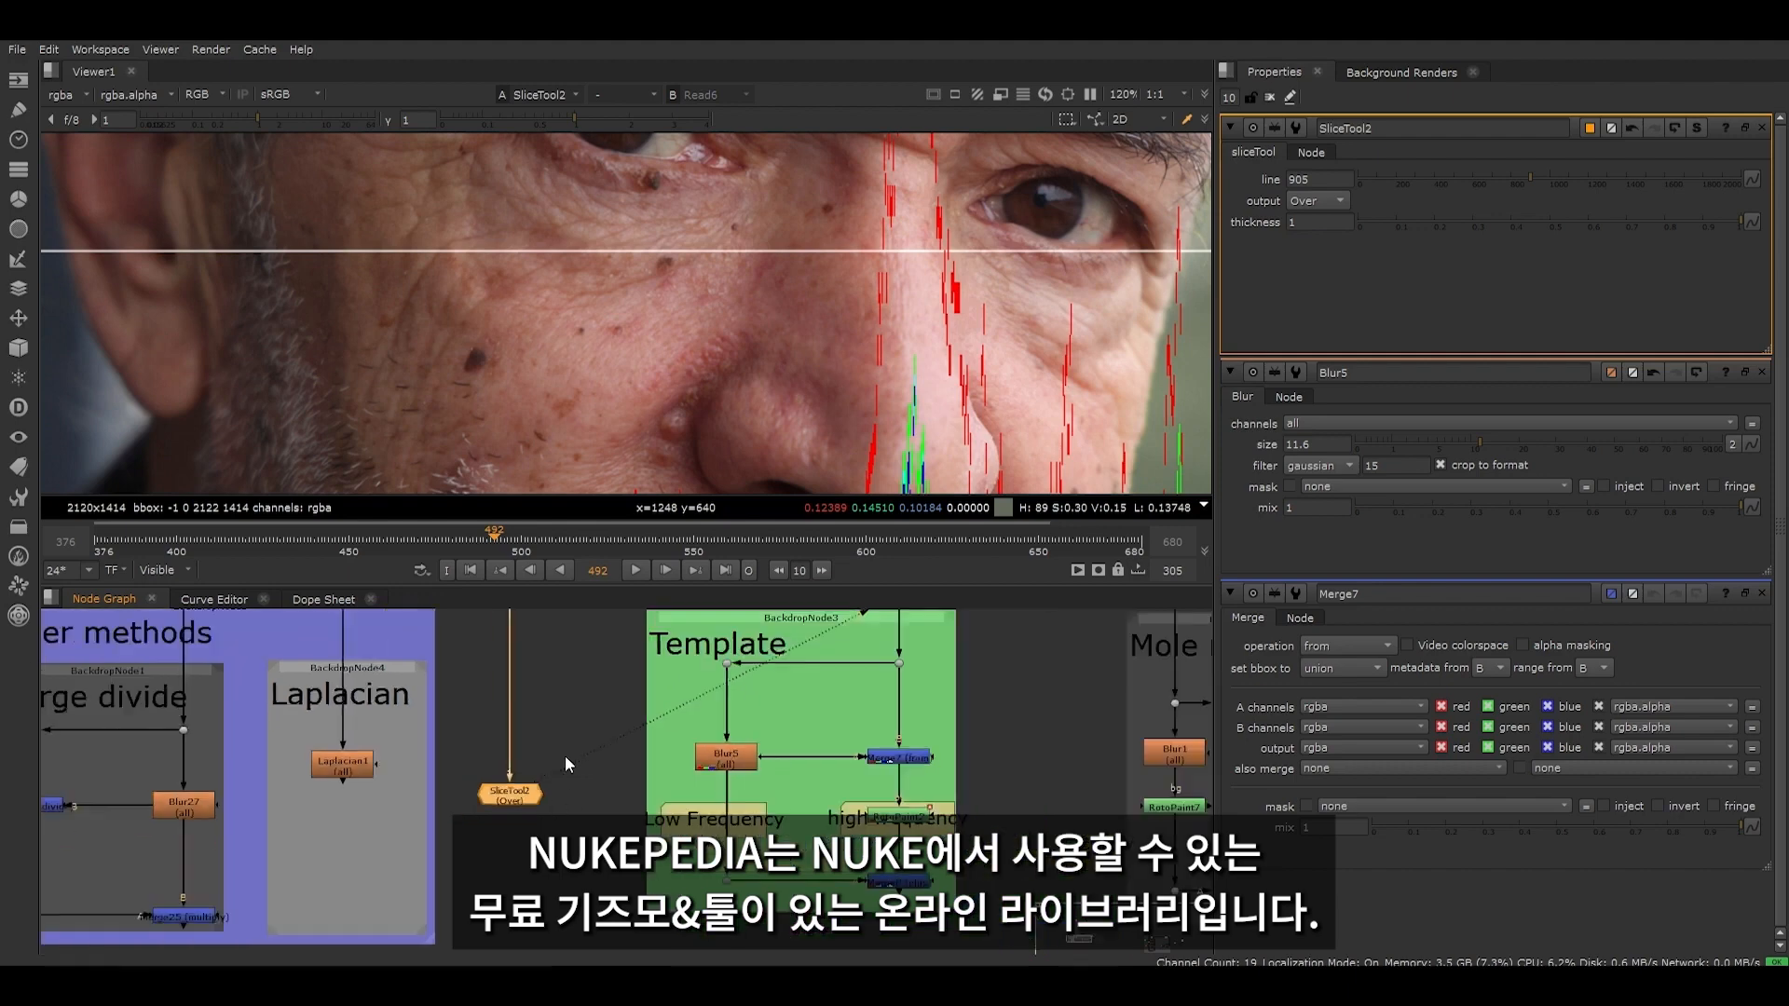
scroll(597, 299, down, 2)
scroll(597, 299, down, 2)
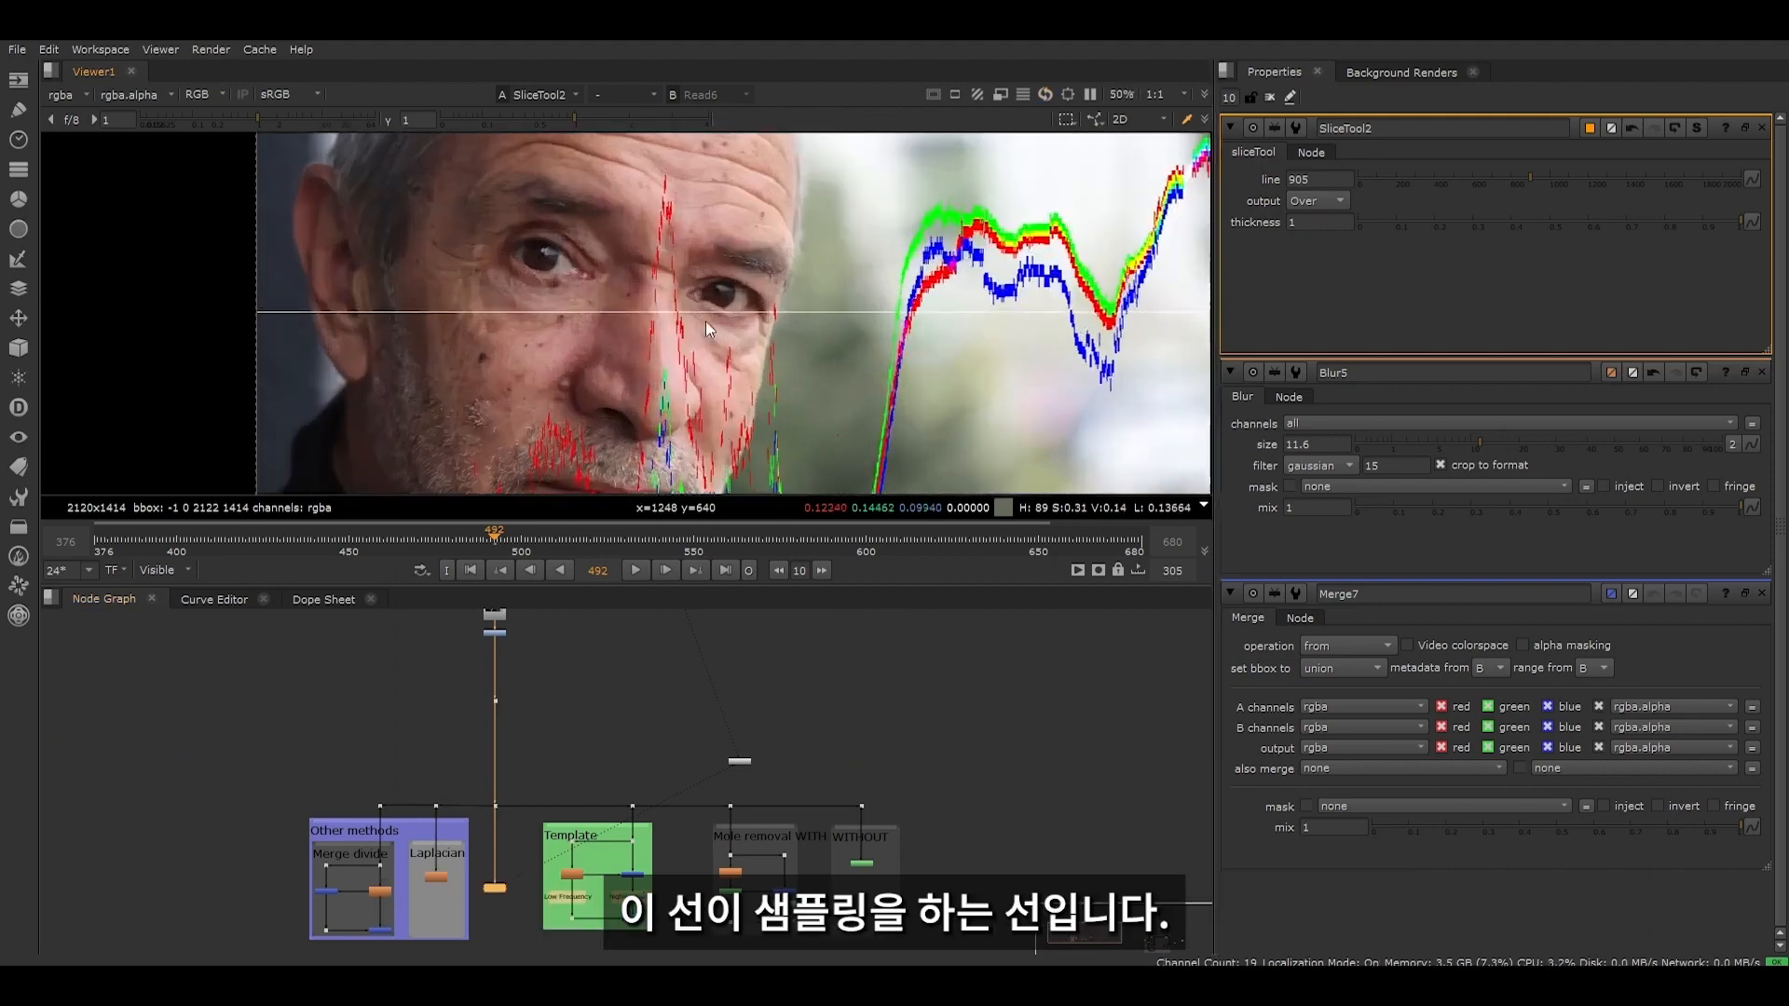
scroll(839, 340, down, 2)
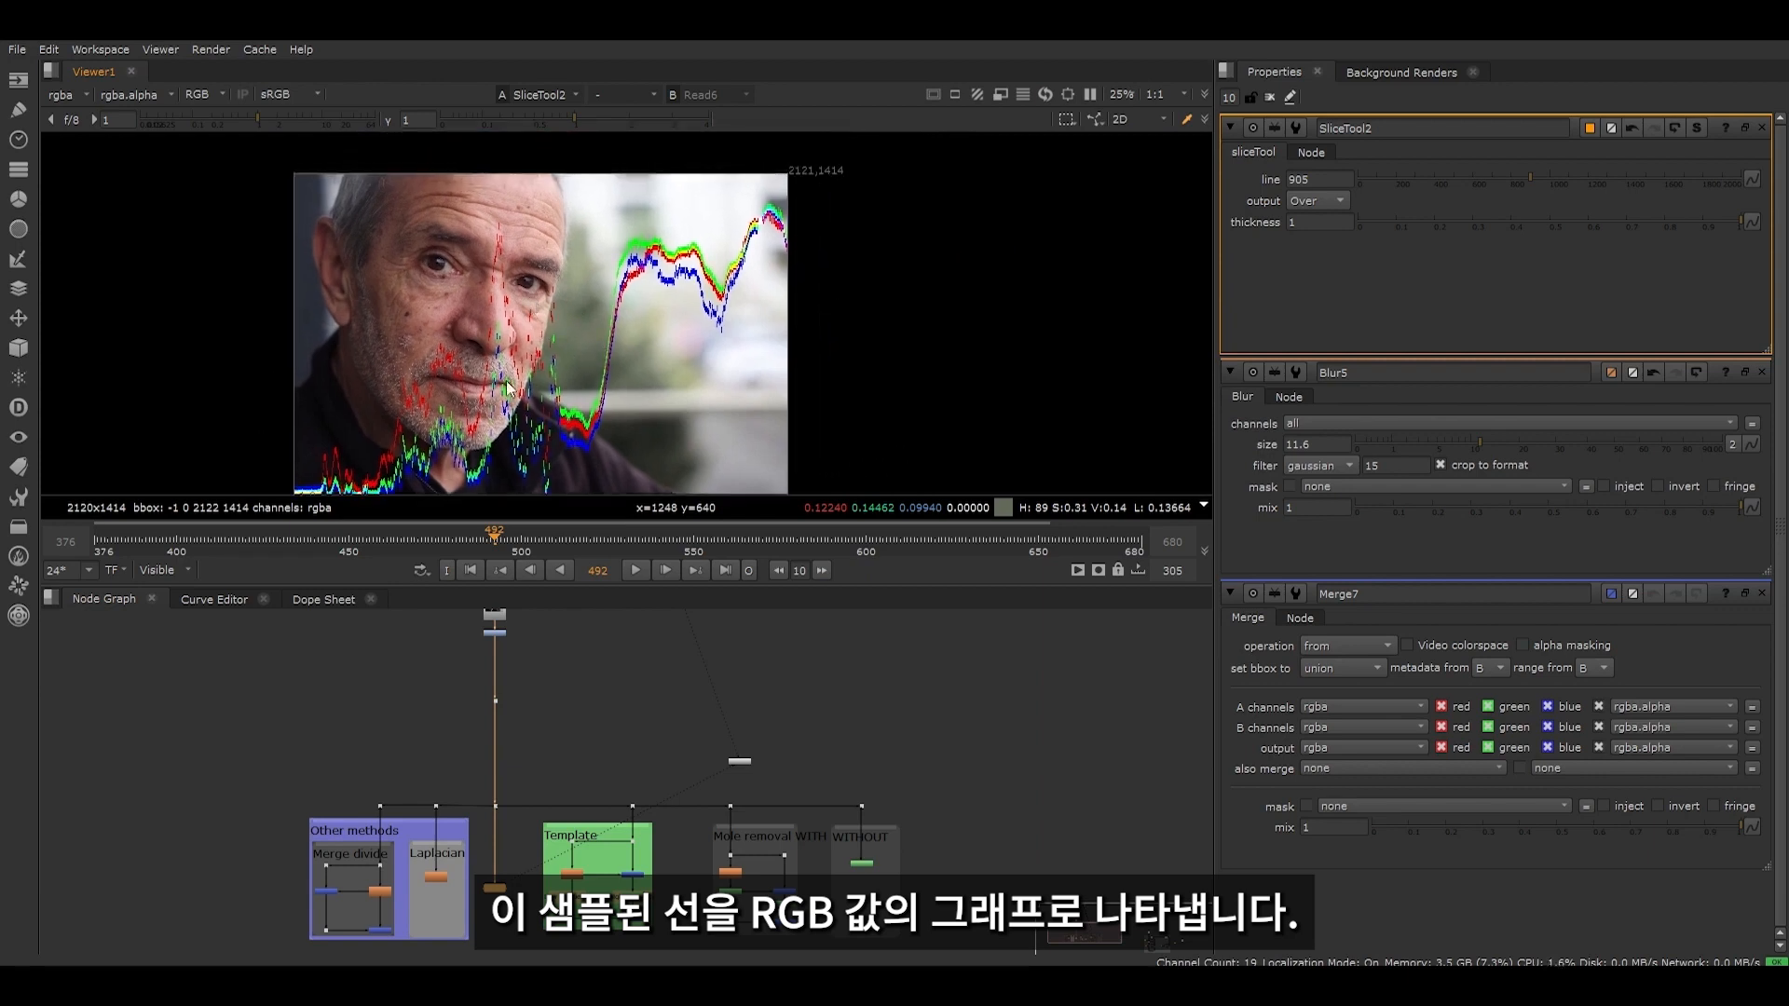
middle_drag(492, 384, 505, 354)
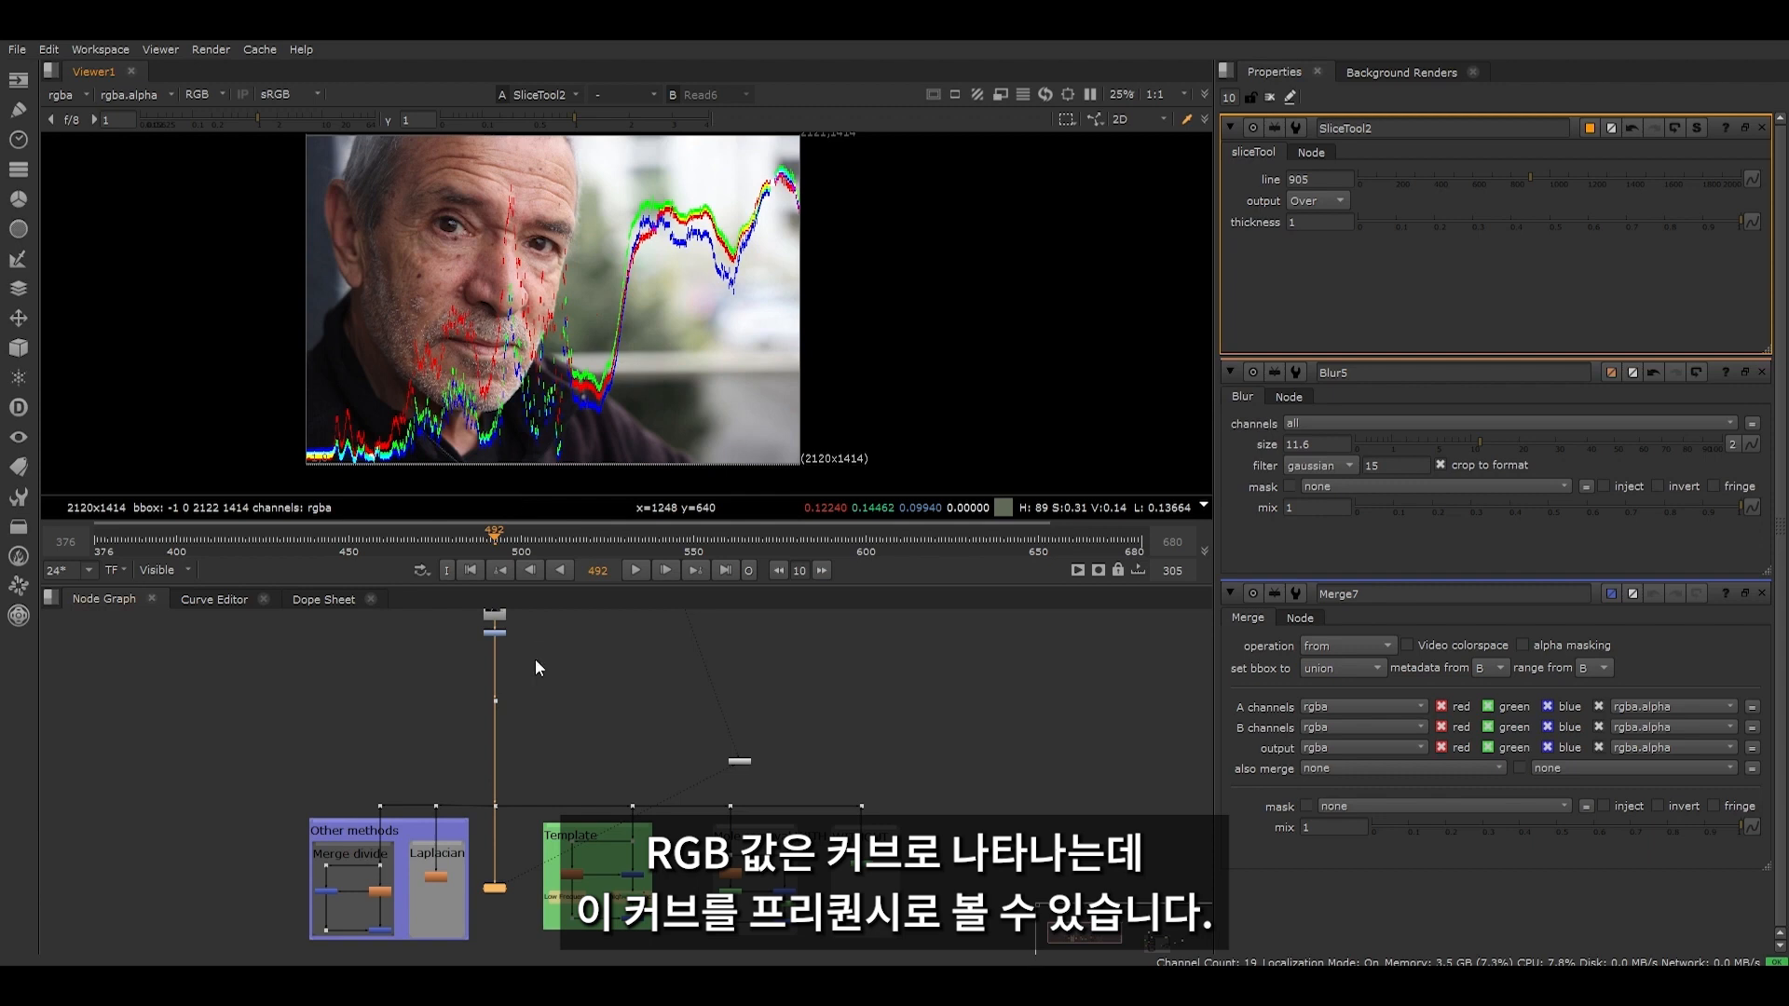
- Examine the fine variations in SliceTool2's RGB curves up close around the man's chin and collar
scroll(363, 429, up, 2)
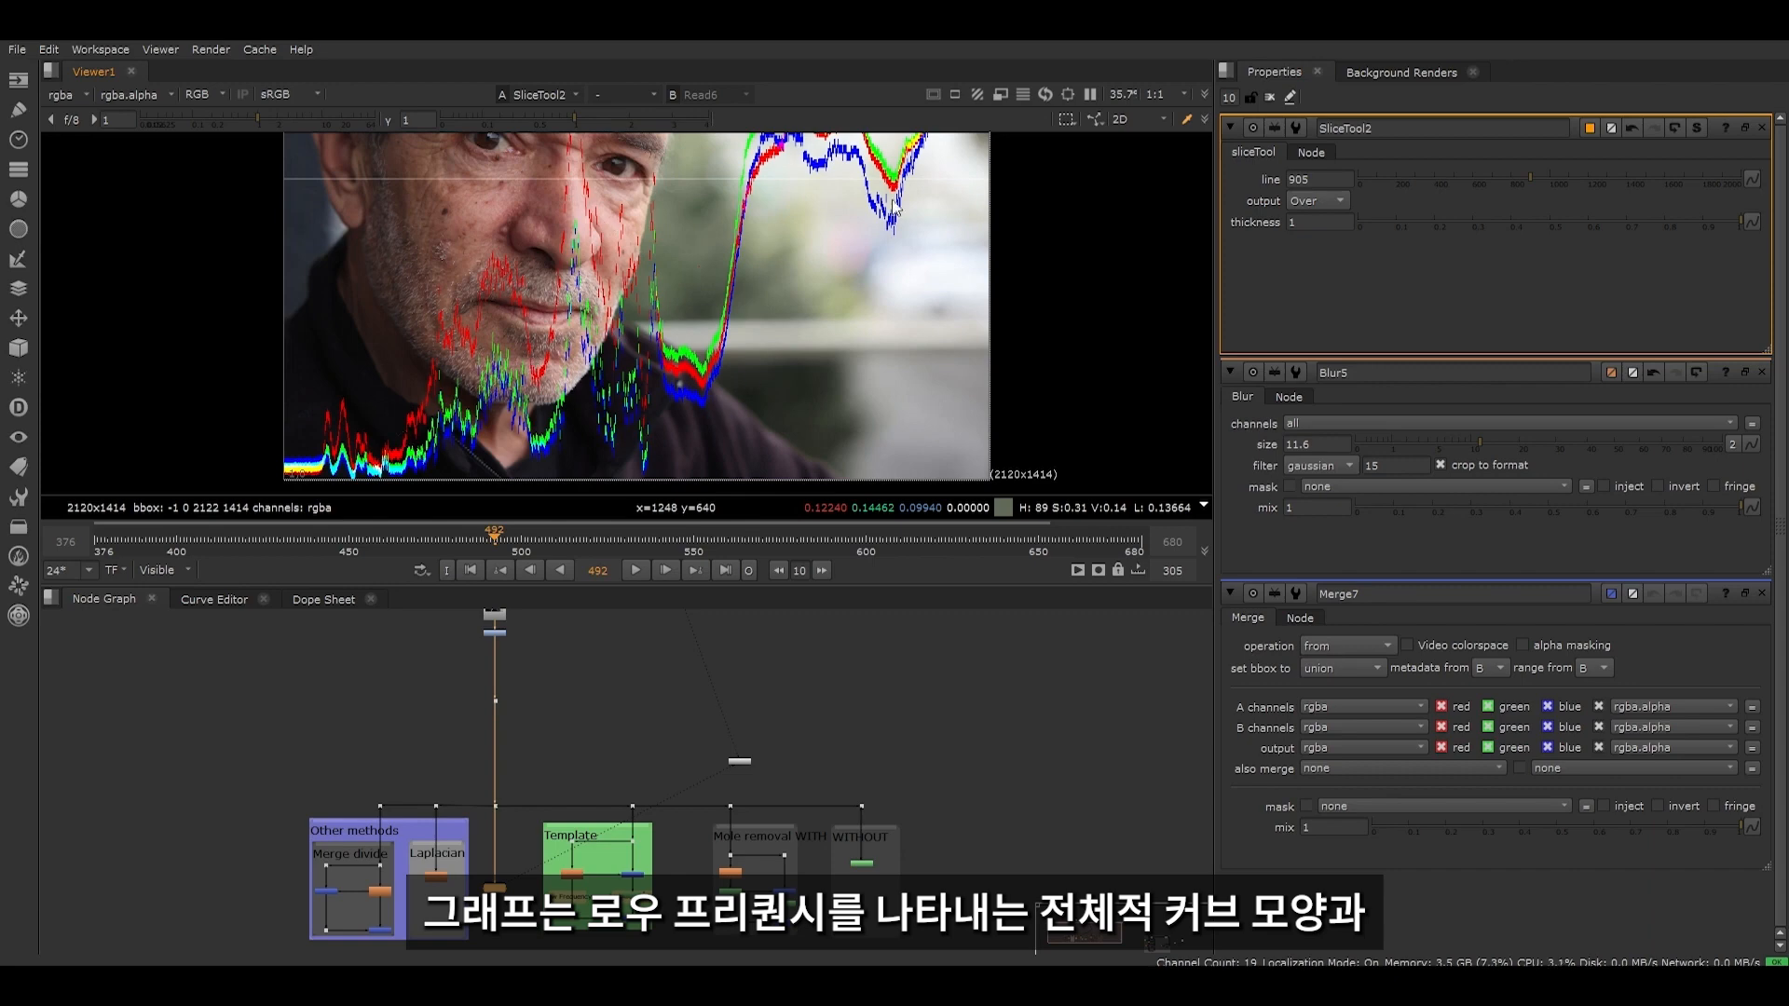
scroll(345, 429, up, 6)
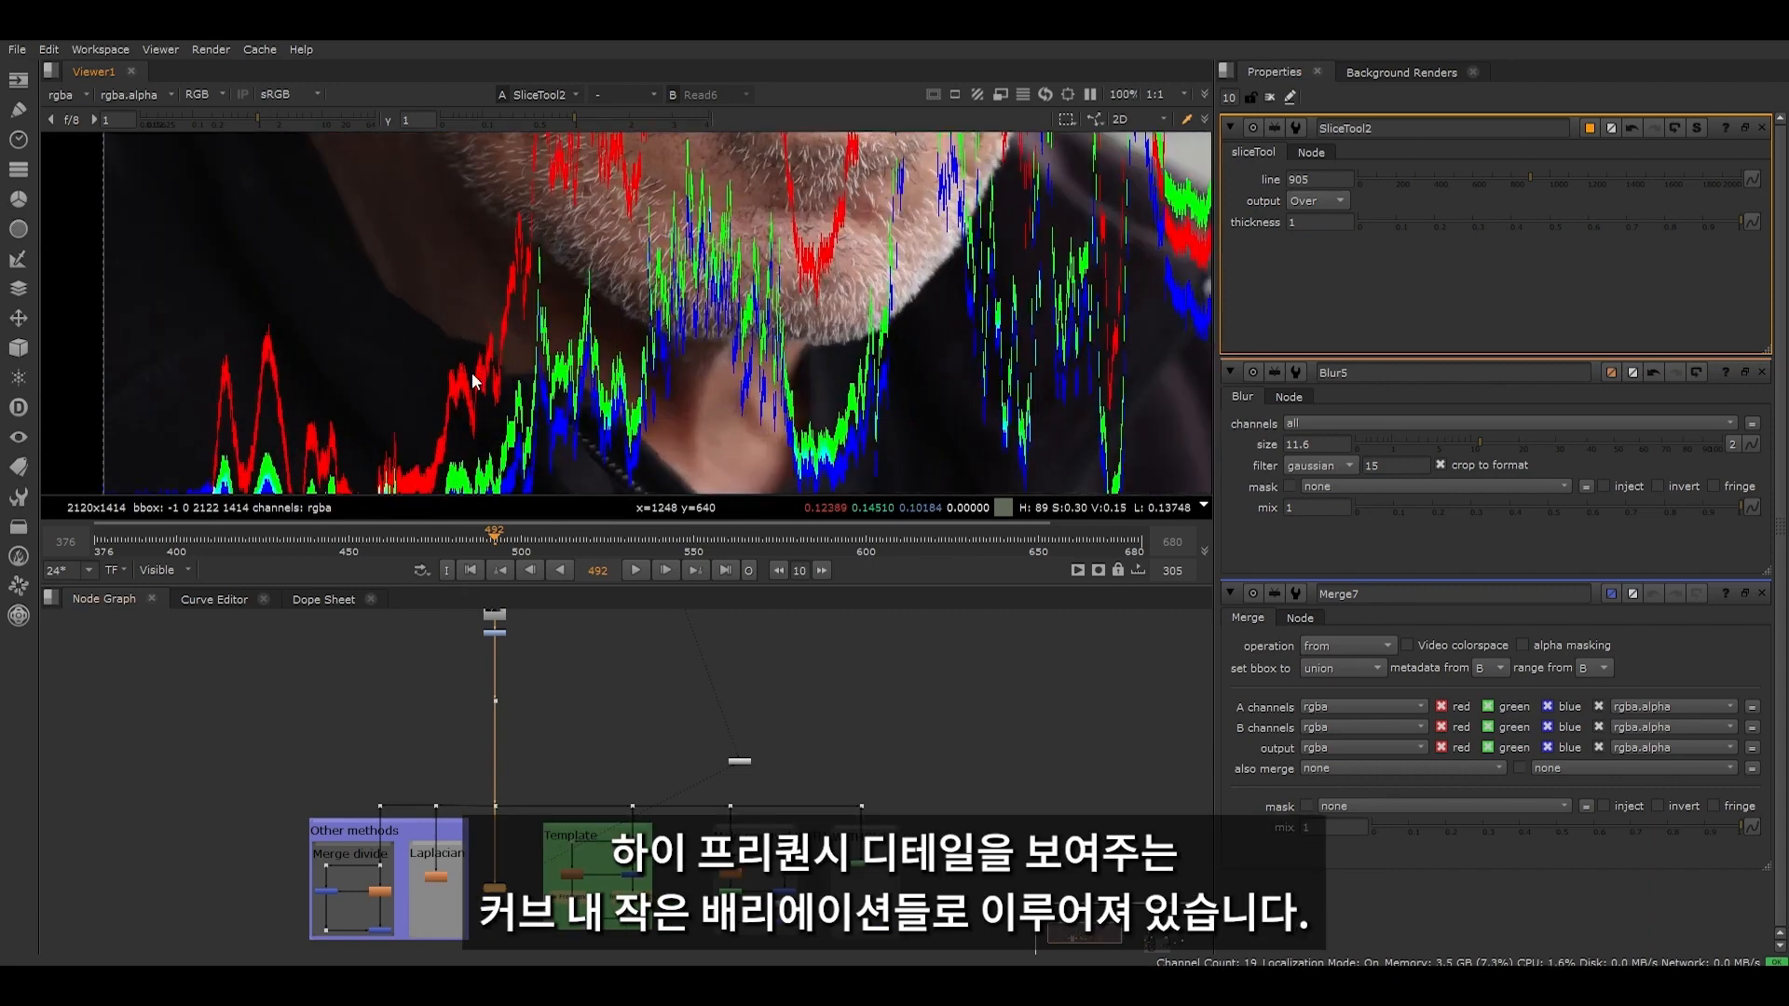
scroll(471, 398, up, 5)
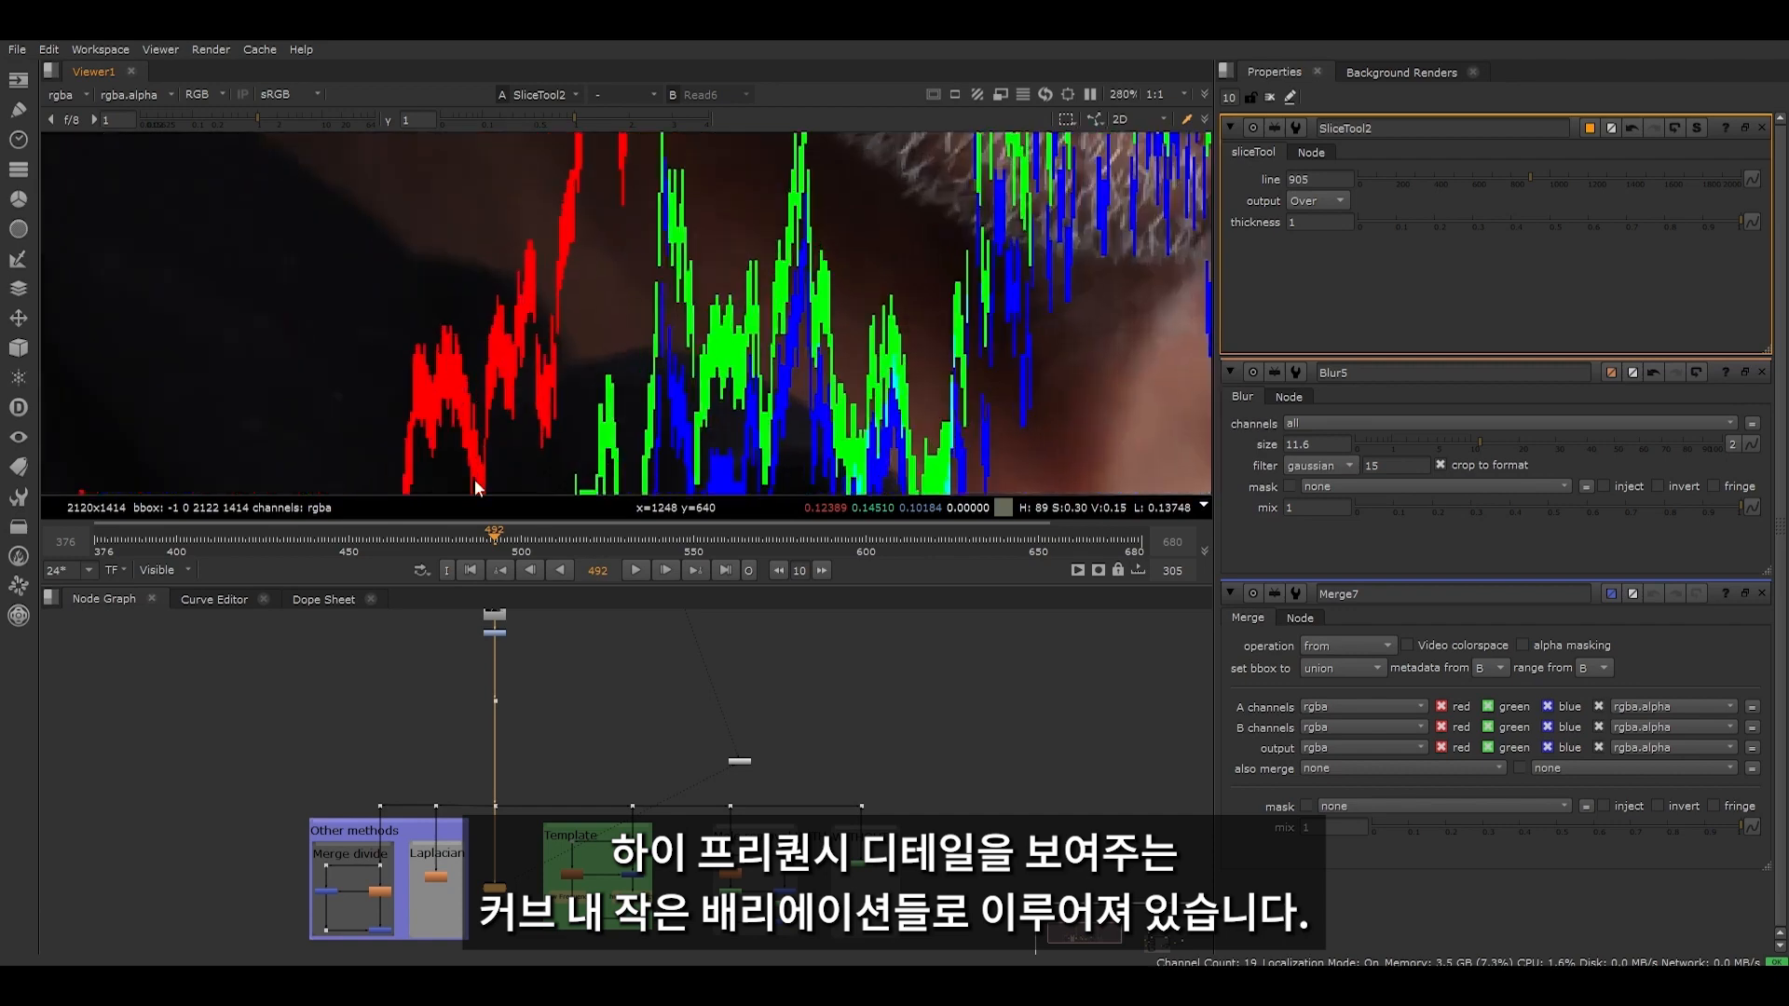
scroll(571, 286, down, 4)
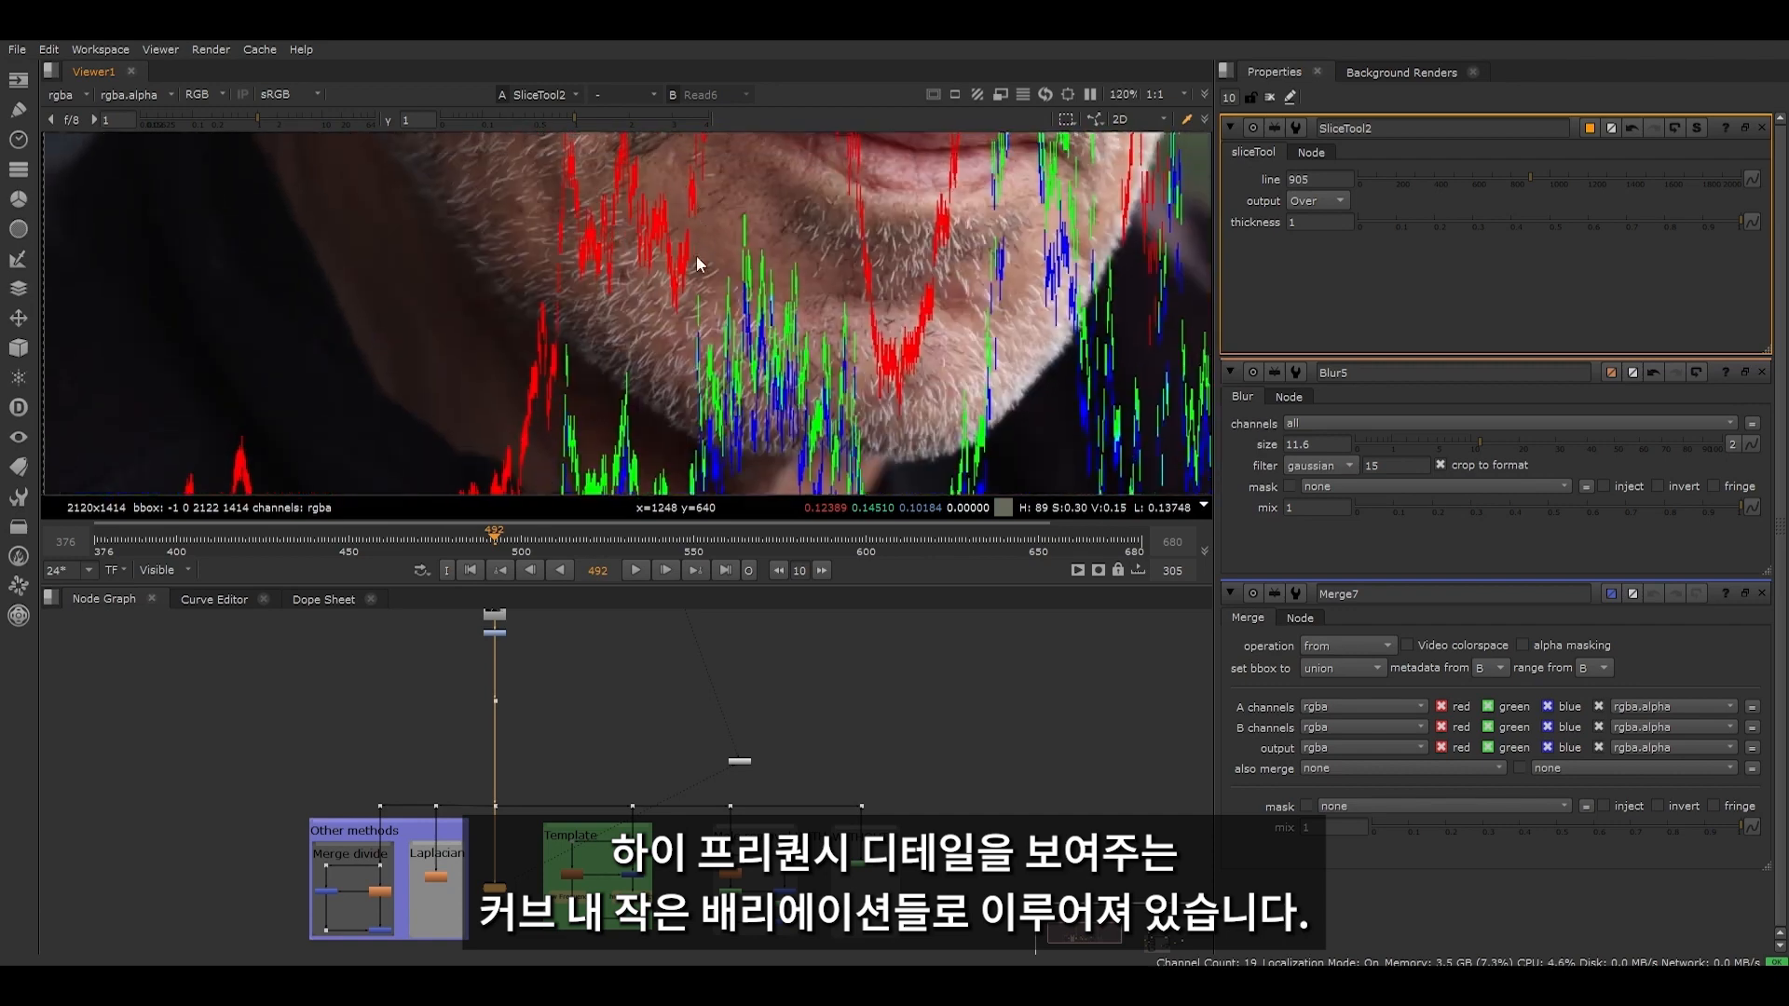
scroll(572, 256, down, 3)
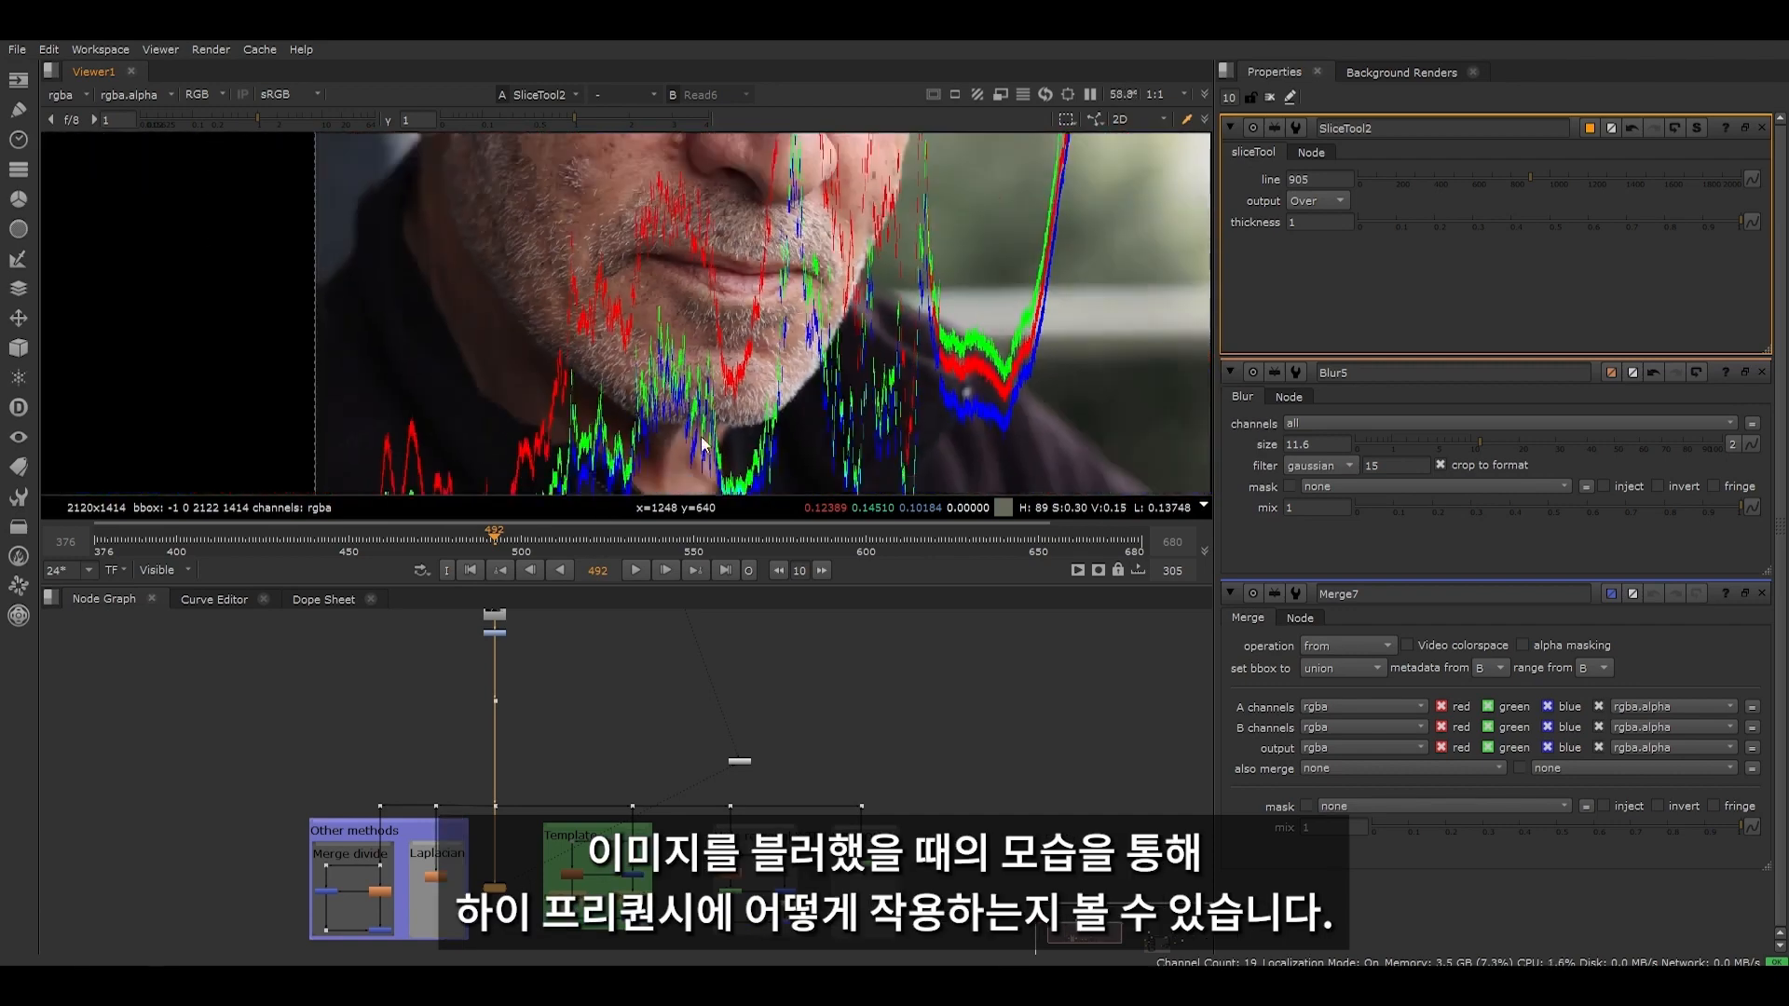
- Connect SliceTool2 to the Template's Blur5 node and examine the curves of the blurred portrait
scroll(506, 837, up, 4)
drag(454, 658, 614, 776)
click(467, 831)
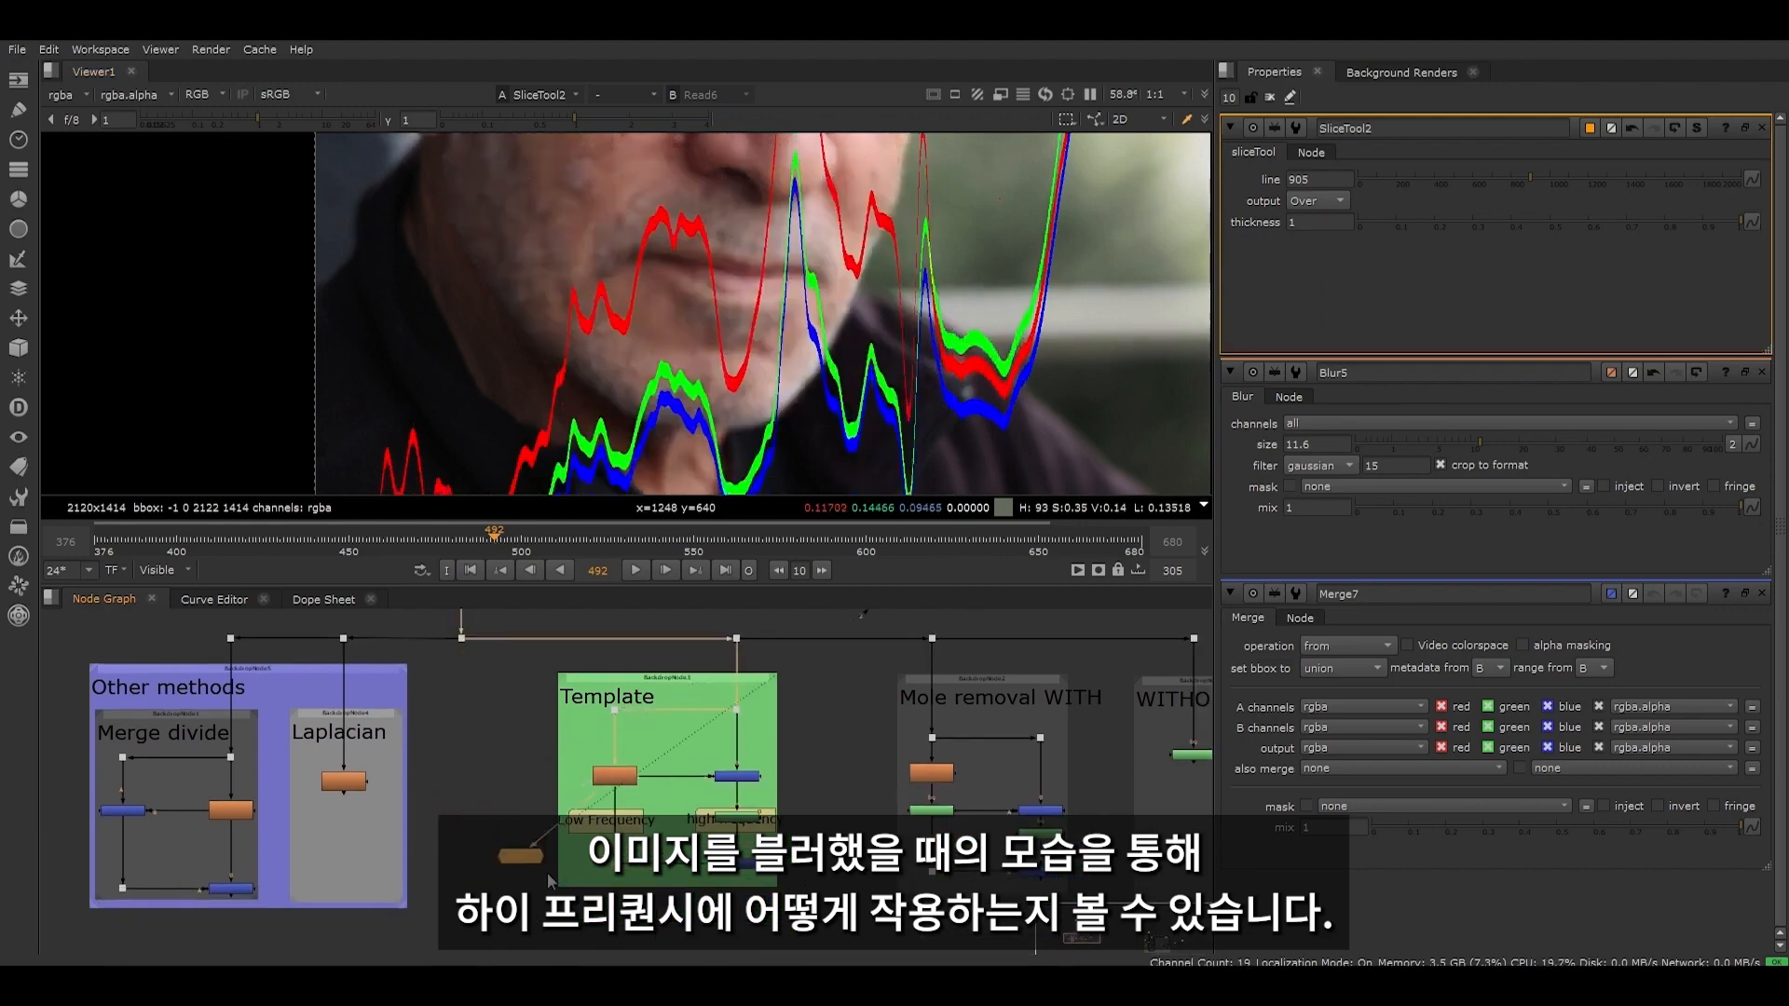
scroll(578, 773, up, 4)
scroll(640, 403, down, 3)
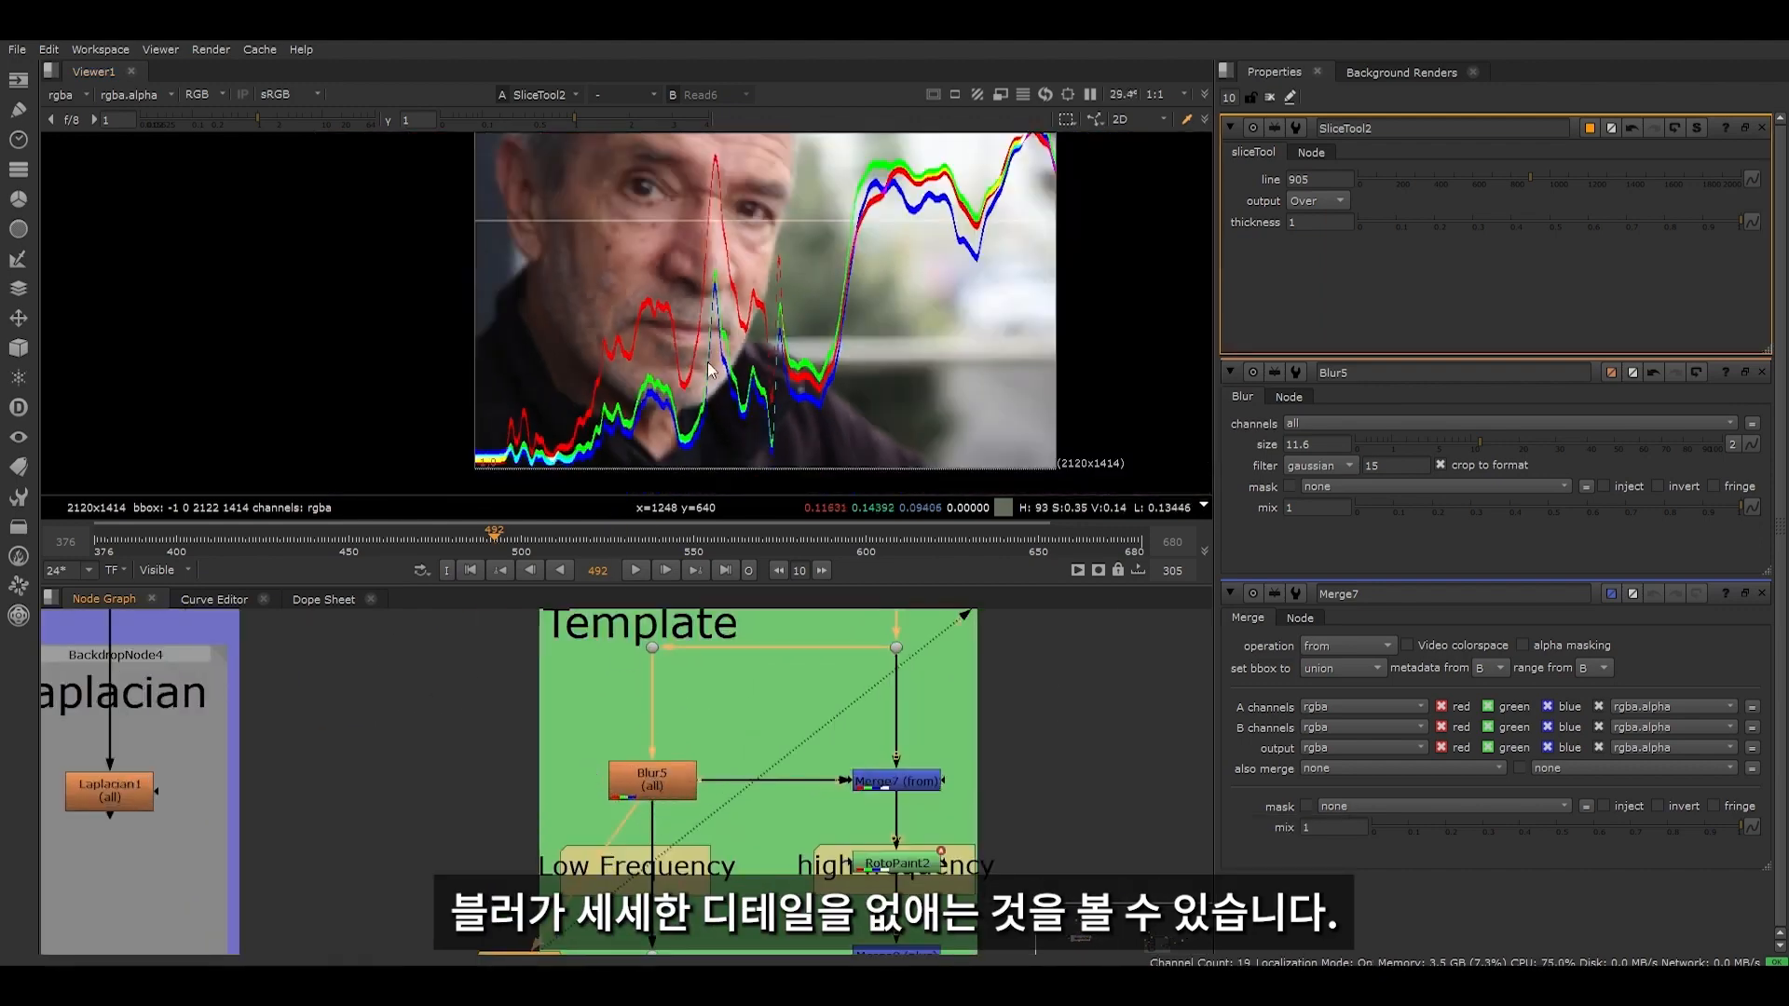
- Toggle the Blur5 node off and on to compare the curves with and without the blur
click(643, 781)
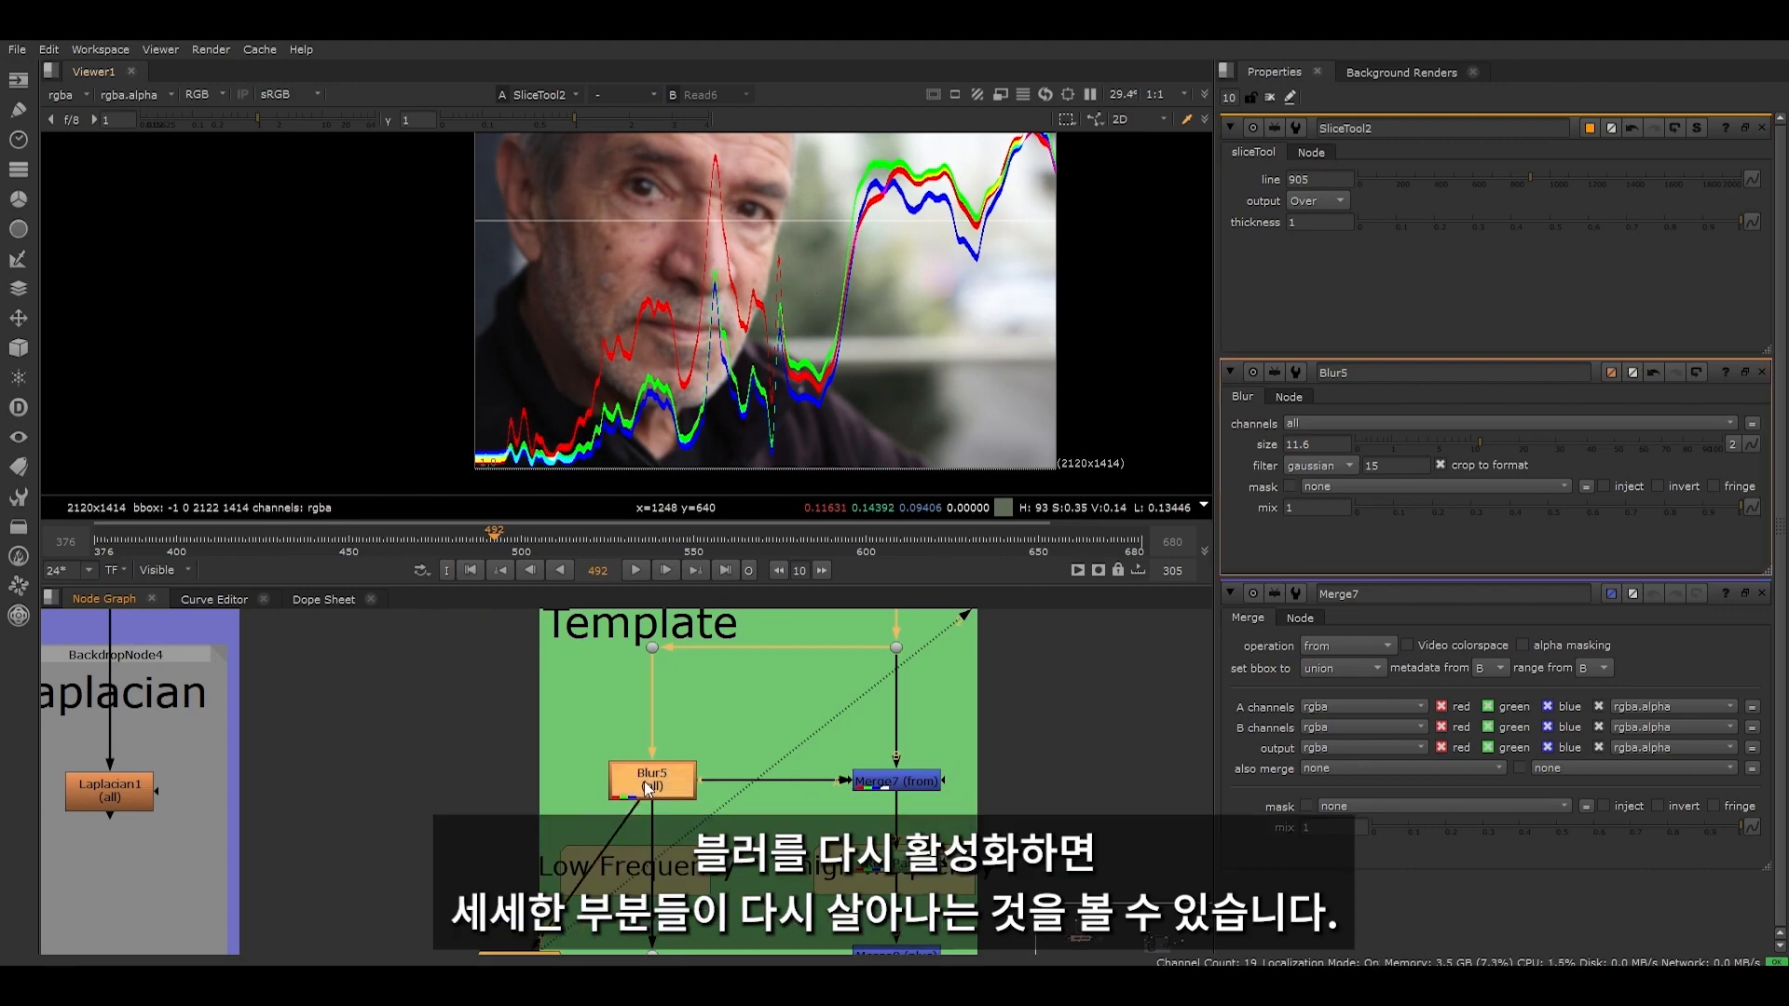
key(d)
scroll(603, 355, up, 4)
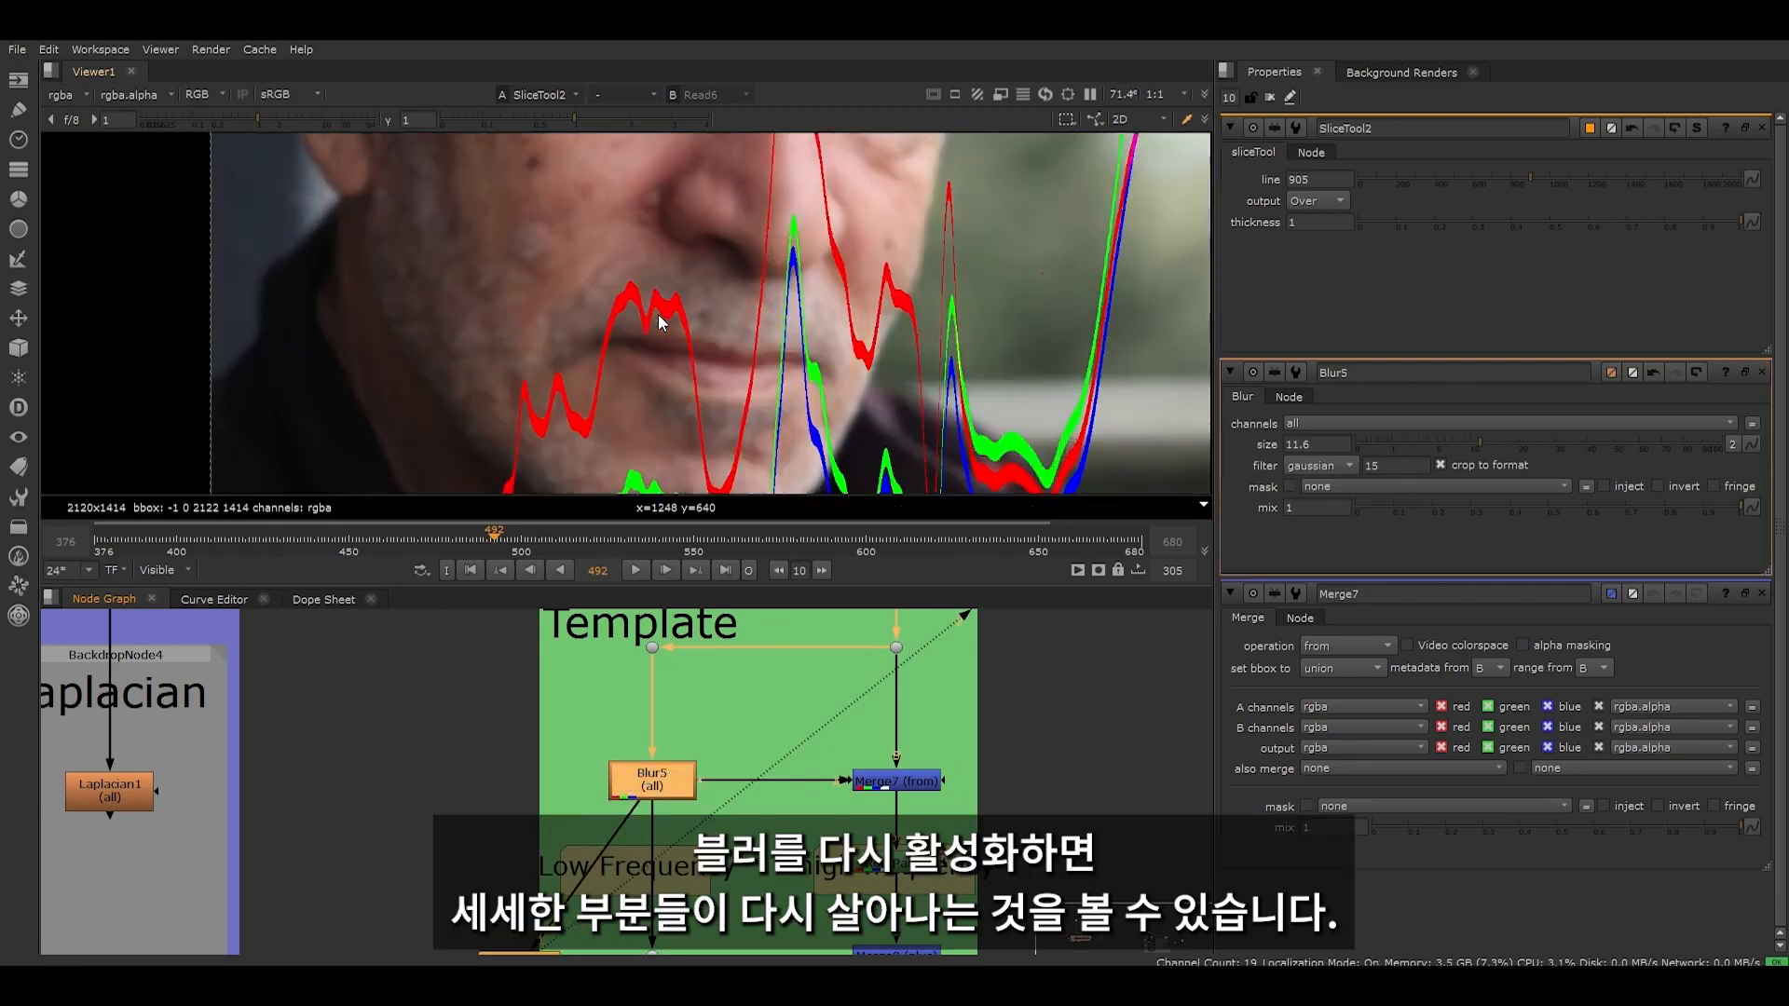
scroll(641, 331, down, 5)
key(d)
scroll(578, 626, down, 4)
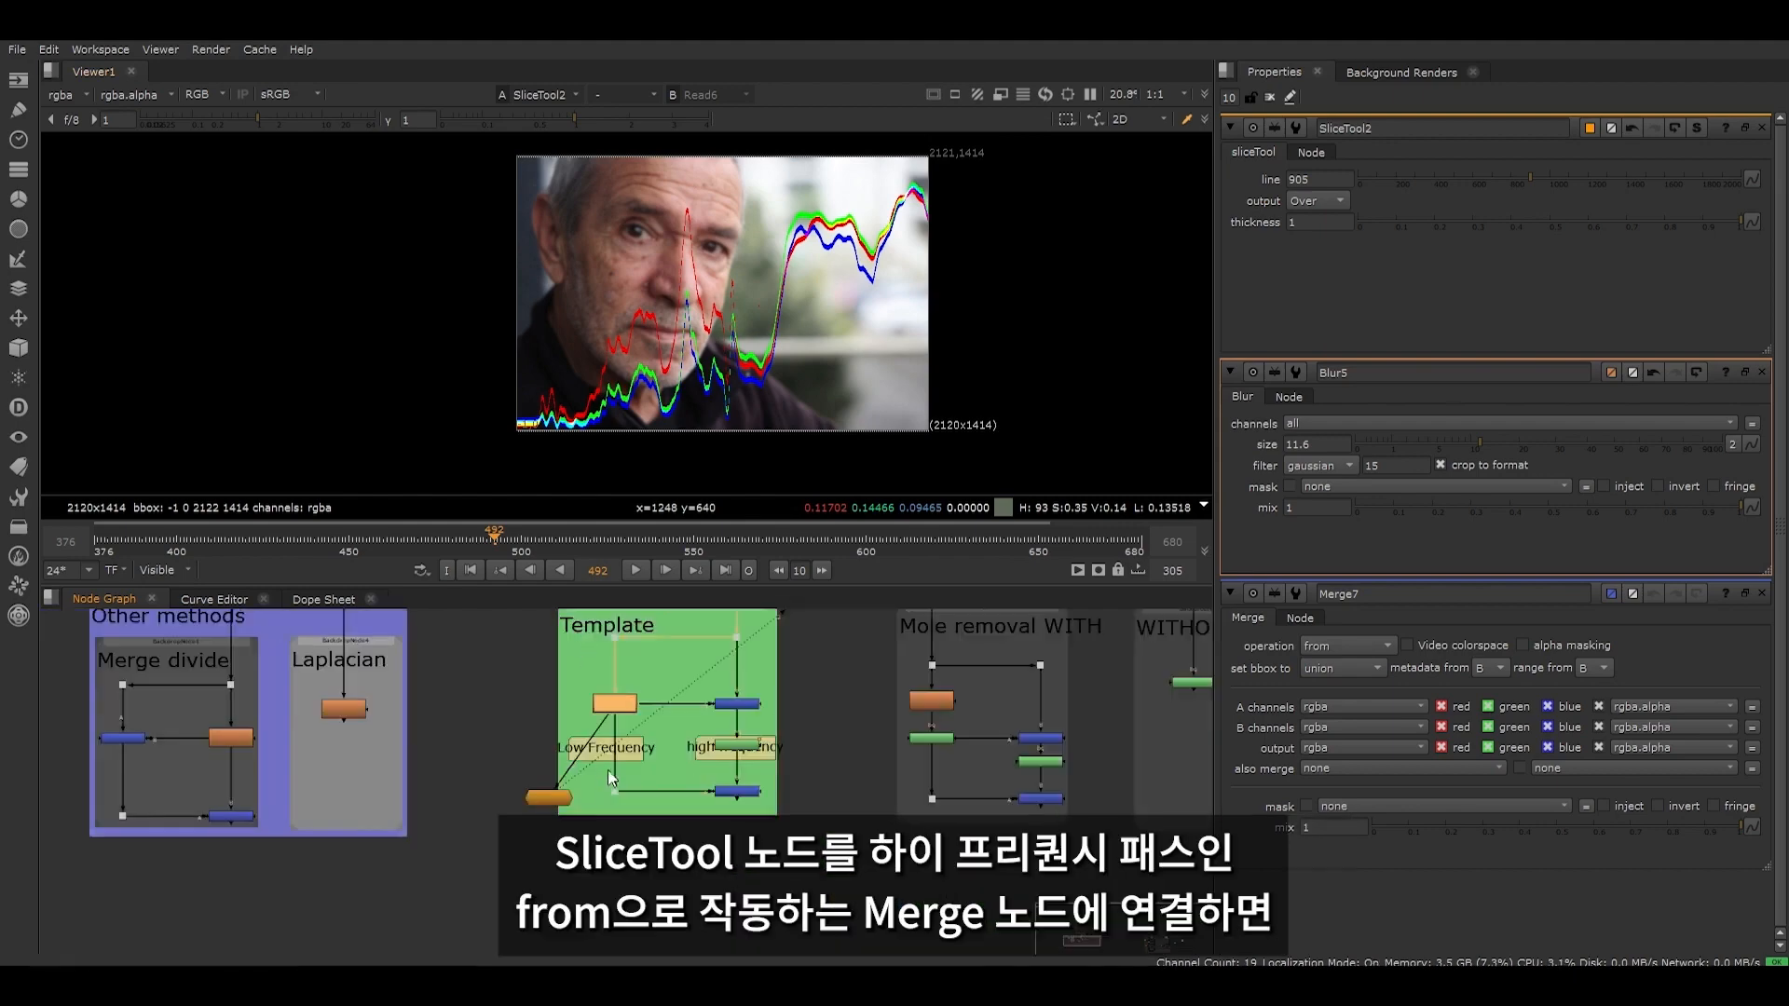
- Connect SliceTool2 to the Merge7 (from) node and examine the curves of the extracted high frequency detail
scroll(565, 714, up, 4)
middle_drag(635, 725, 402, 775)
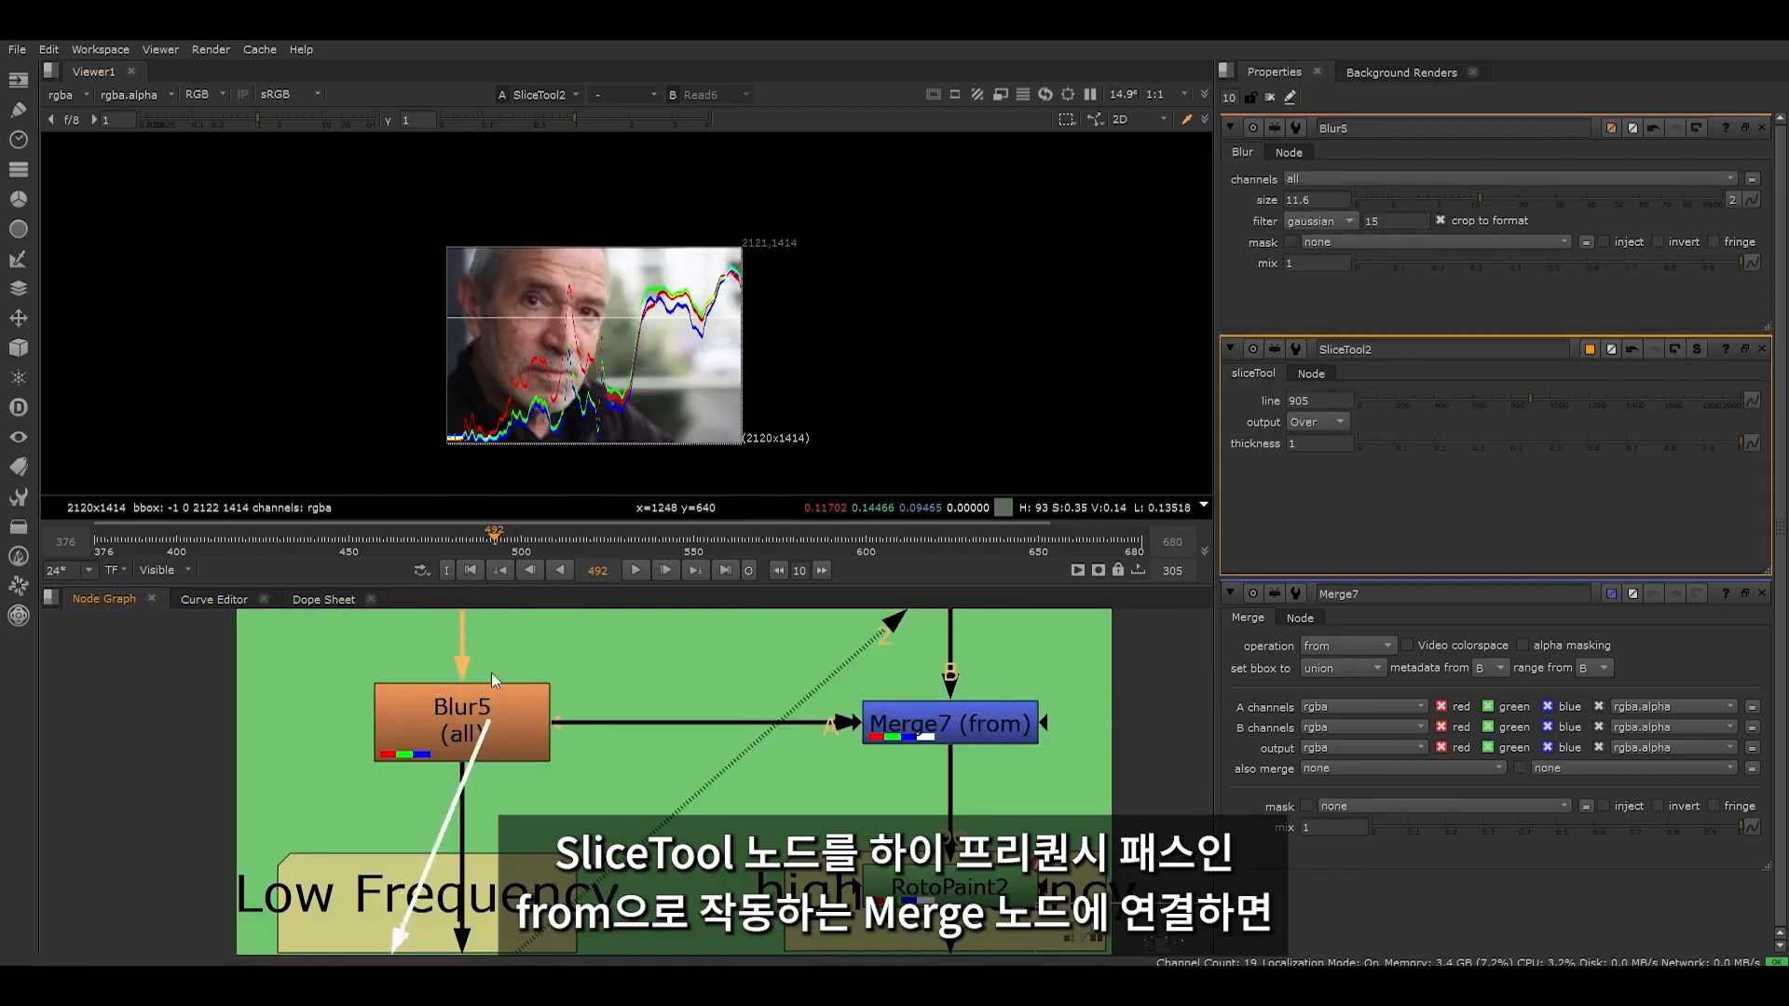
drag(472, 743, 945, 721)
scroll(945, 722, down, 4)
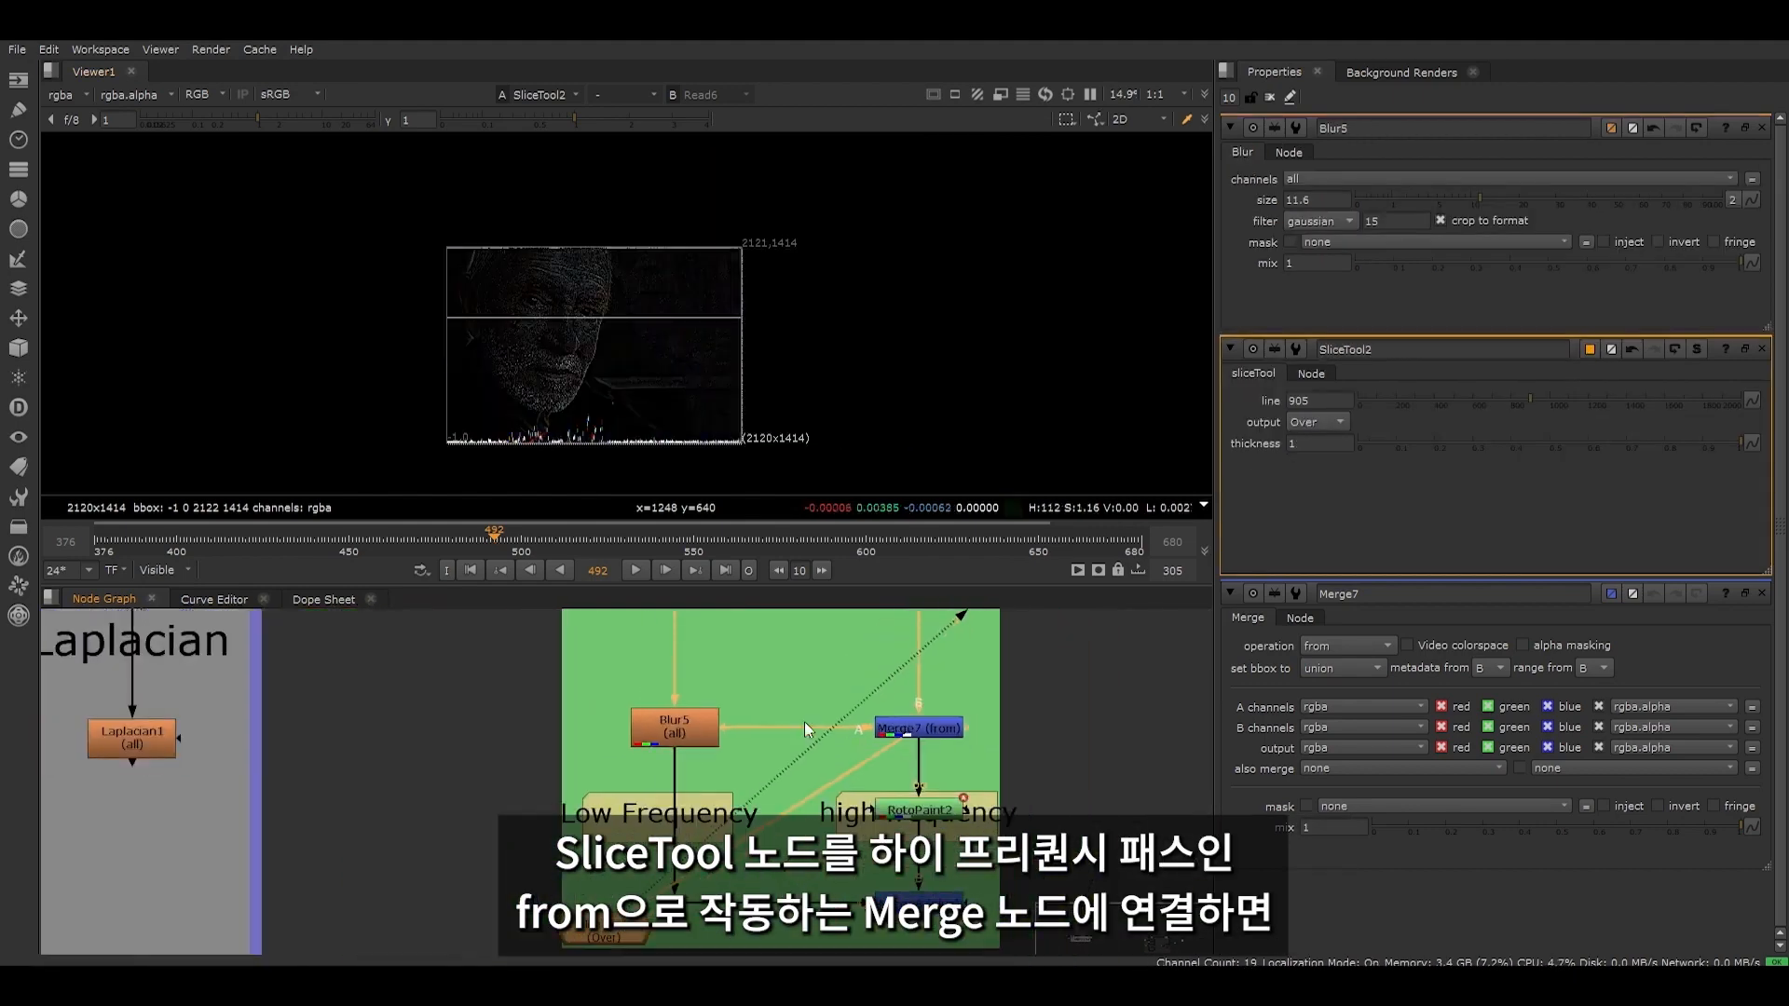
middle_drag(803, 721, 659, 638)
scroll(391, 447, up, 4)
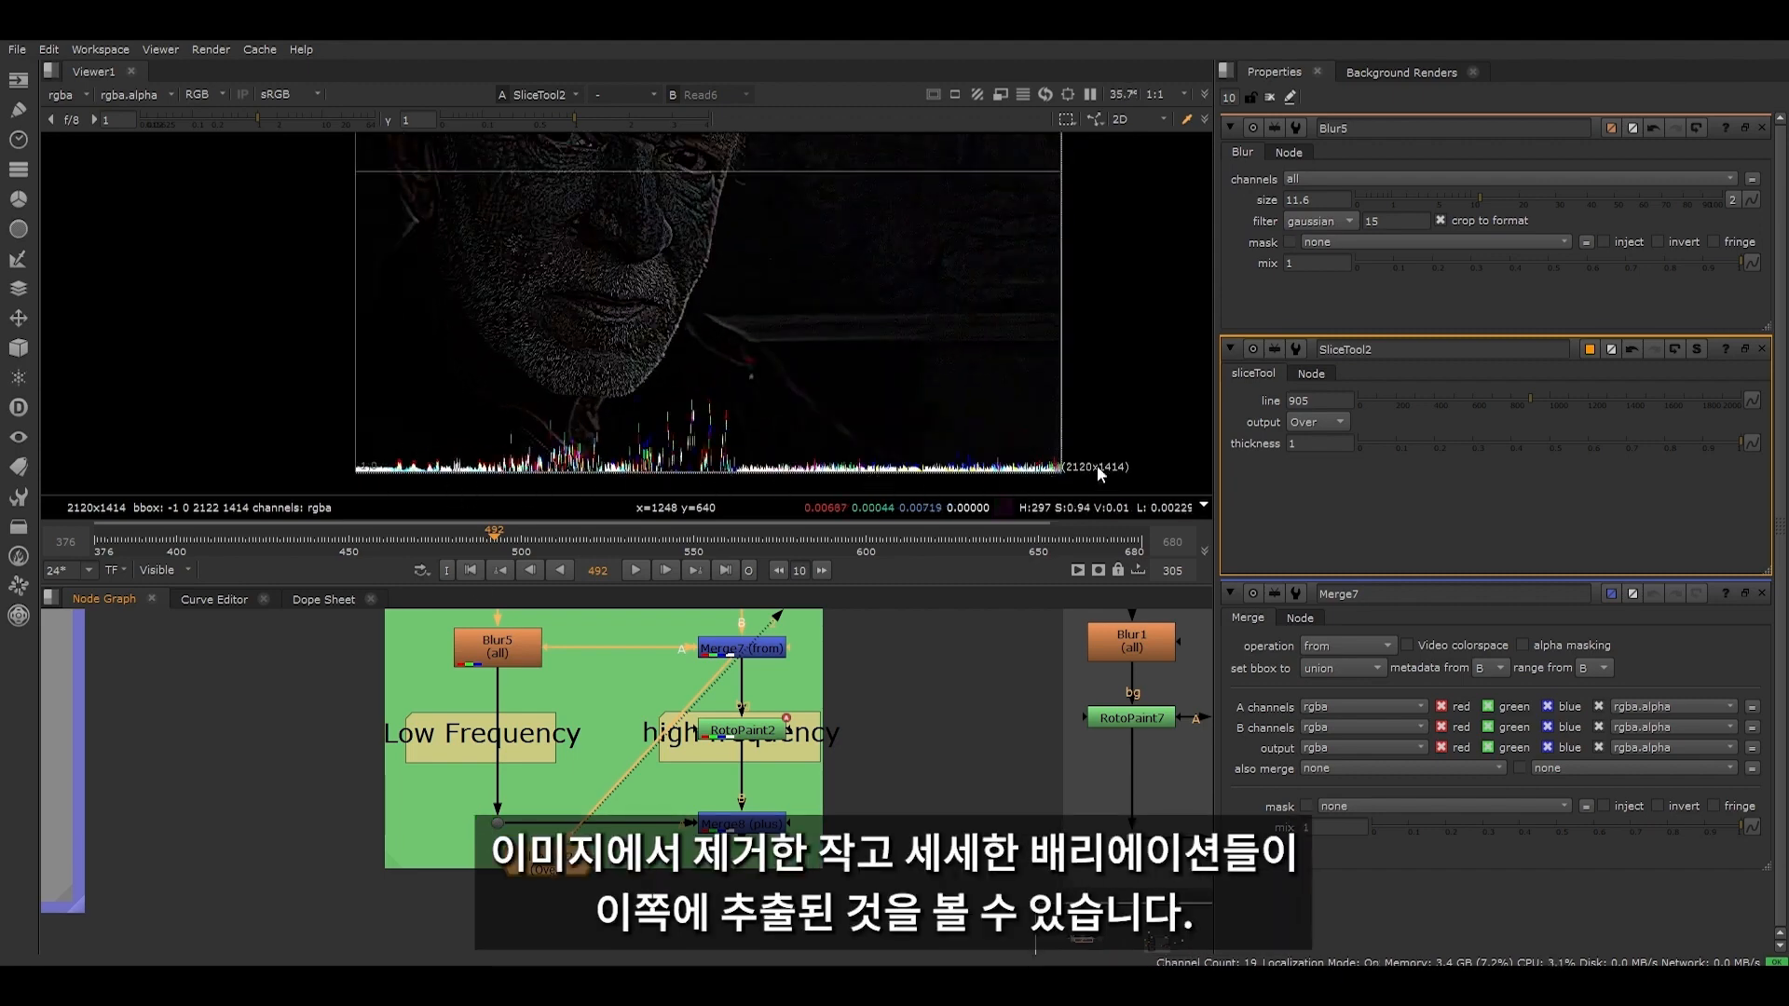
- View Merge7's output without the curves, and return the viewer to SliceTool2
click(714, 650)
key(2)
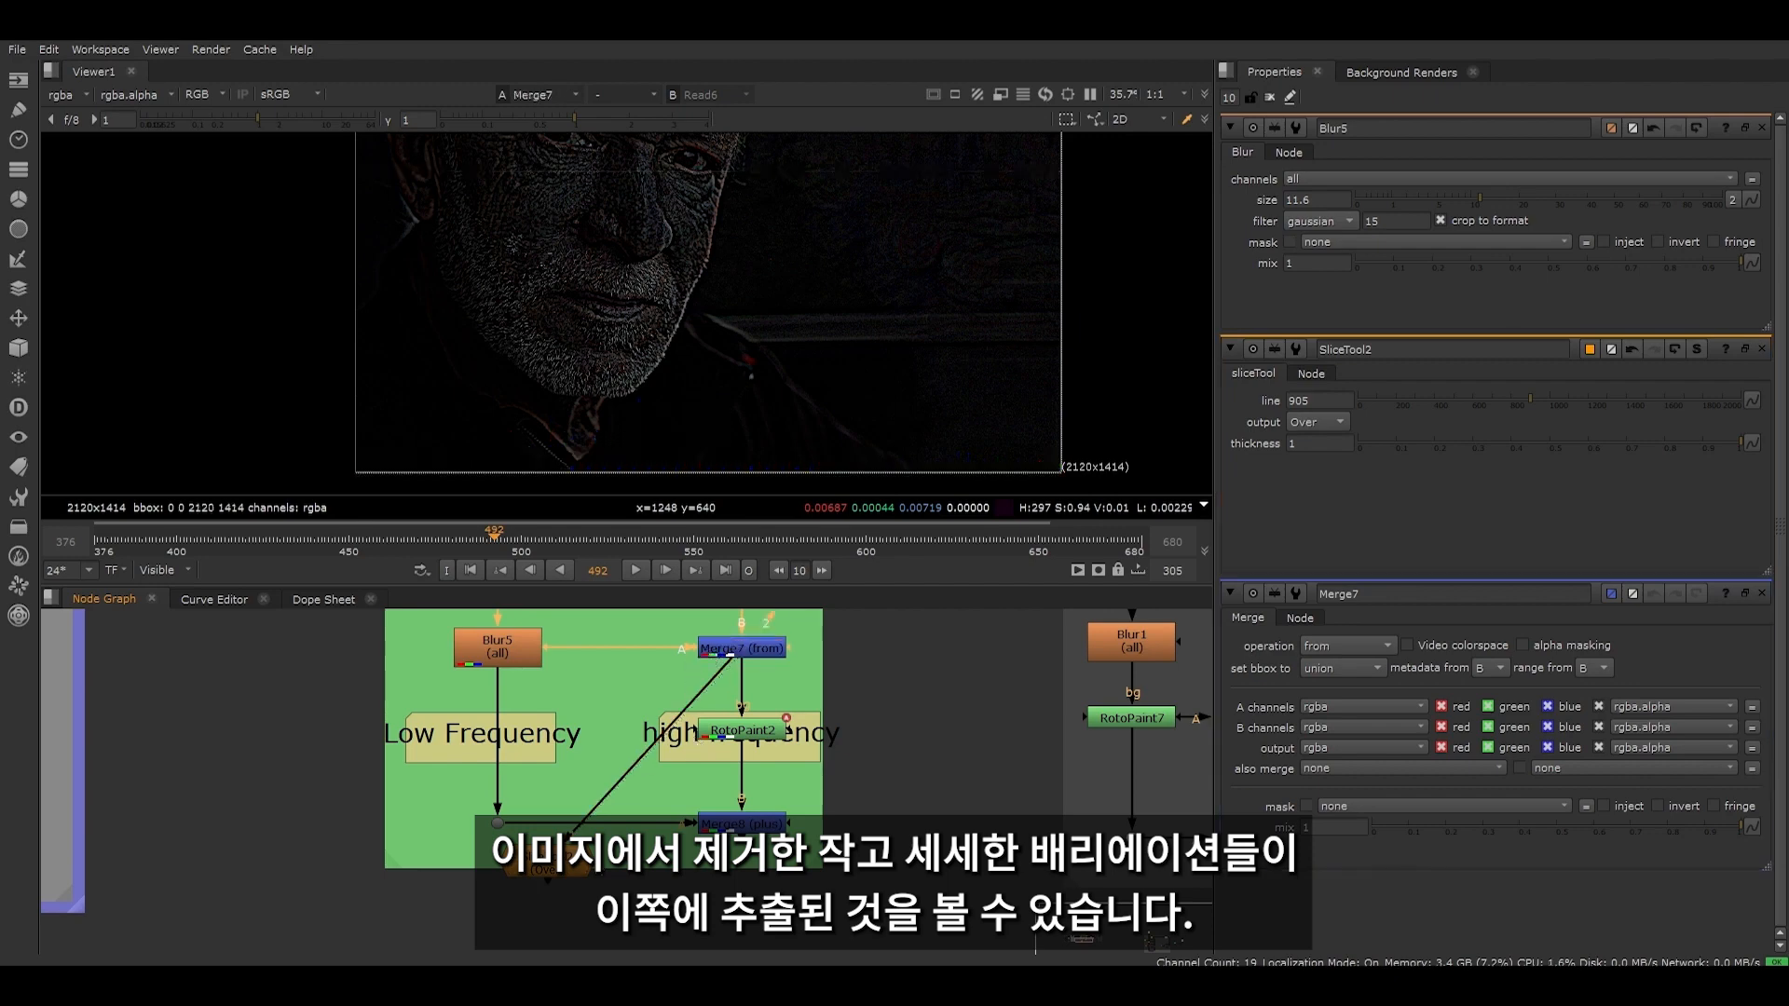
key(1)
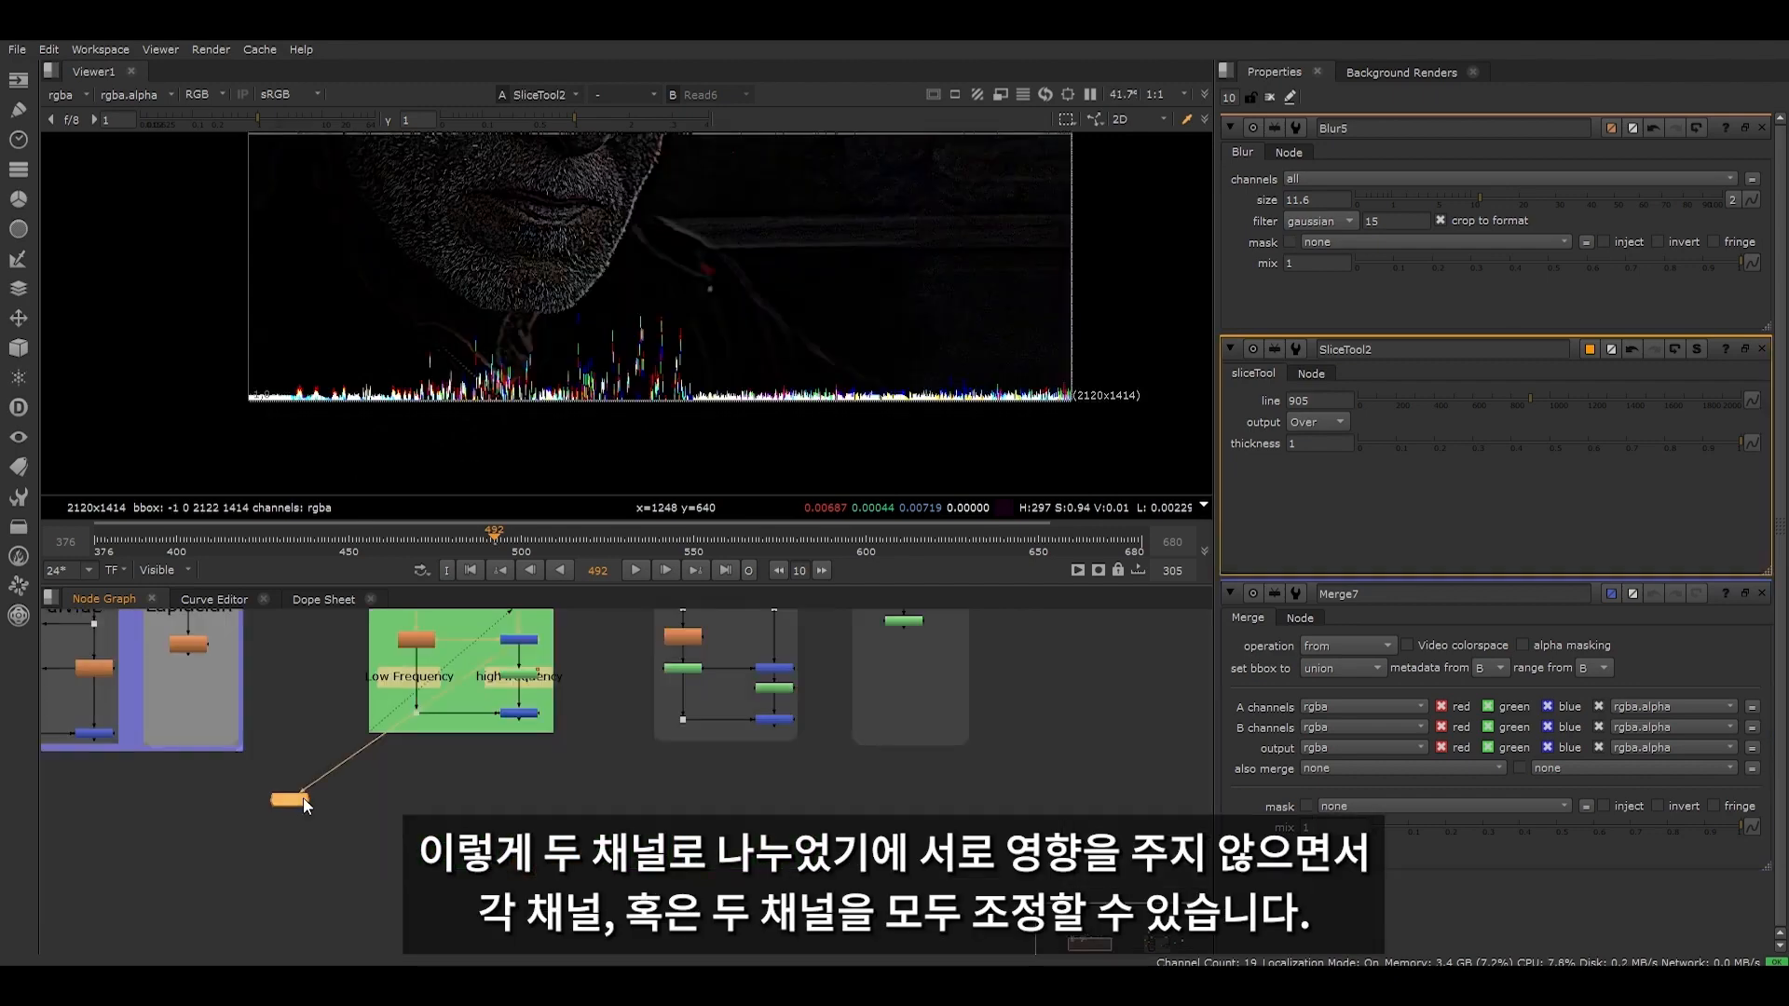
scroll(473, 797, up, 2)
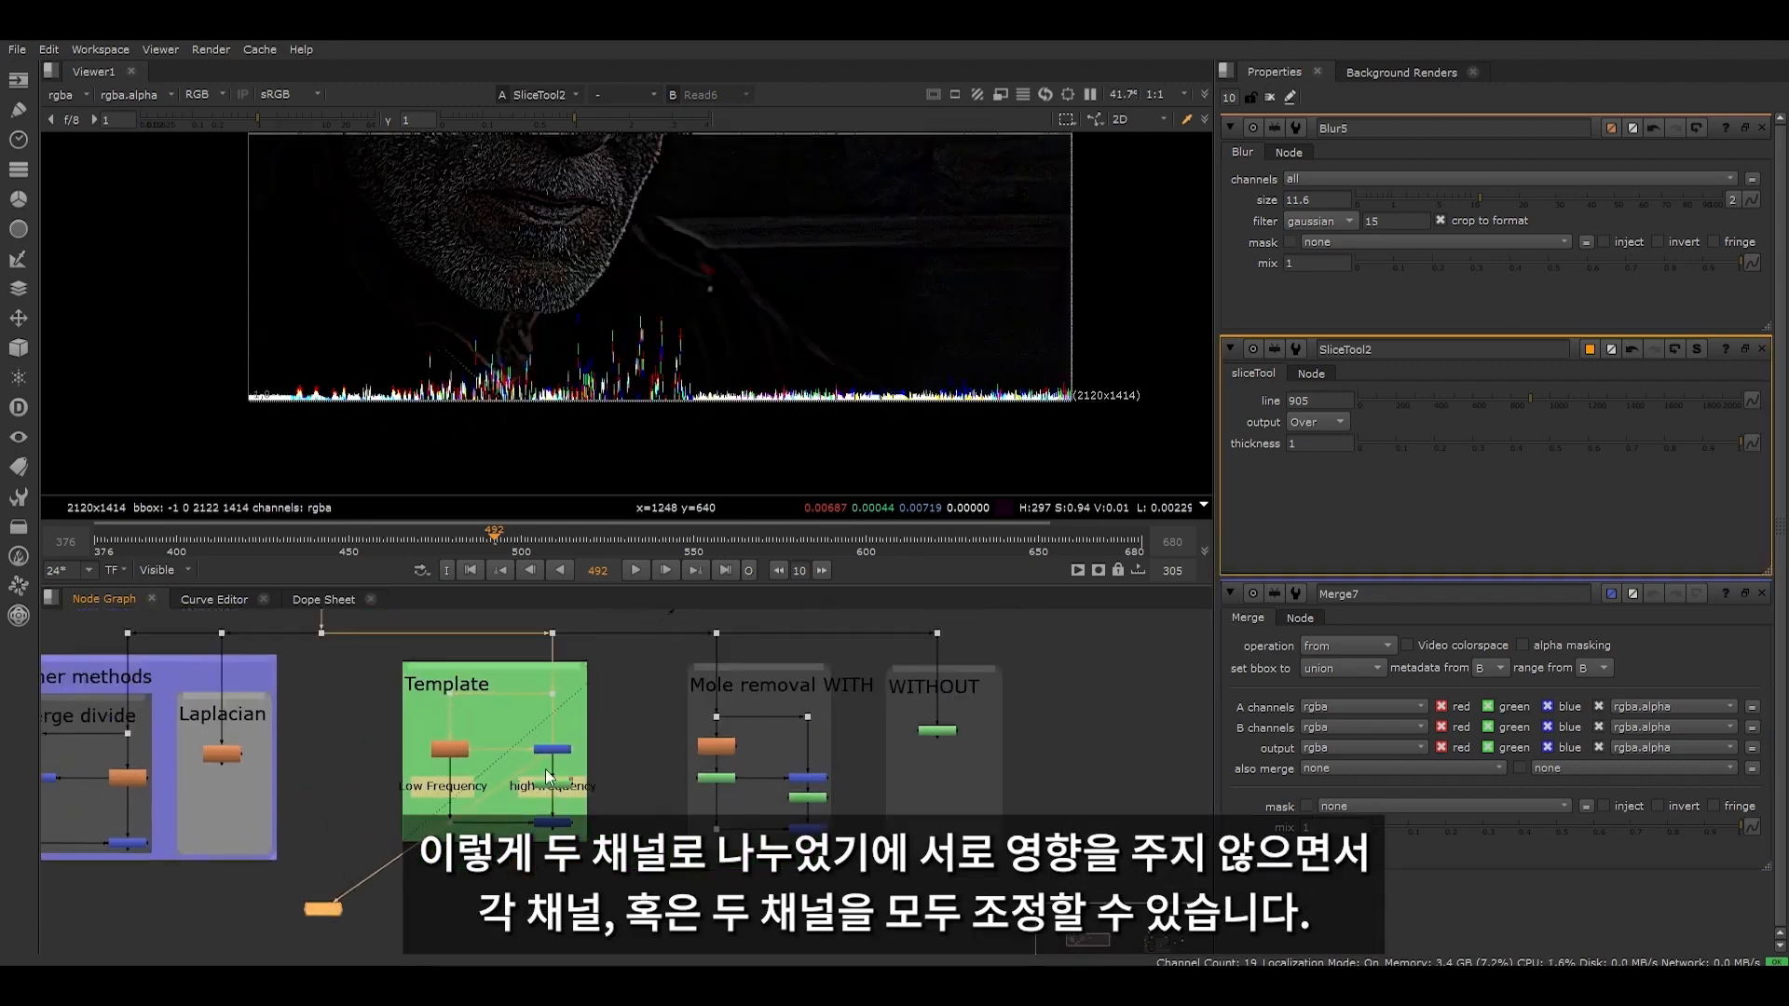
- Reconnect SliceTool2 to the original image's dot and inspect RotoPaint2 and the Template's two frequency branches
drag(544, 757, 322, 634)
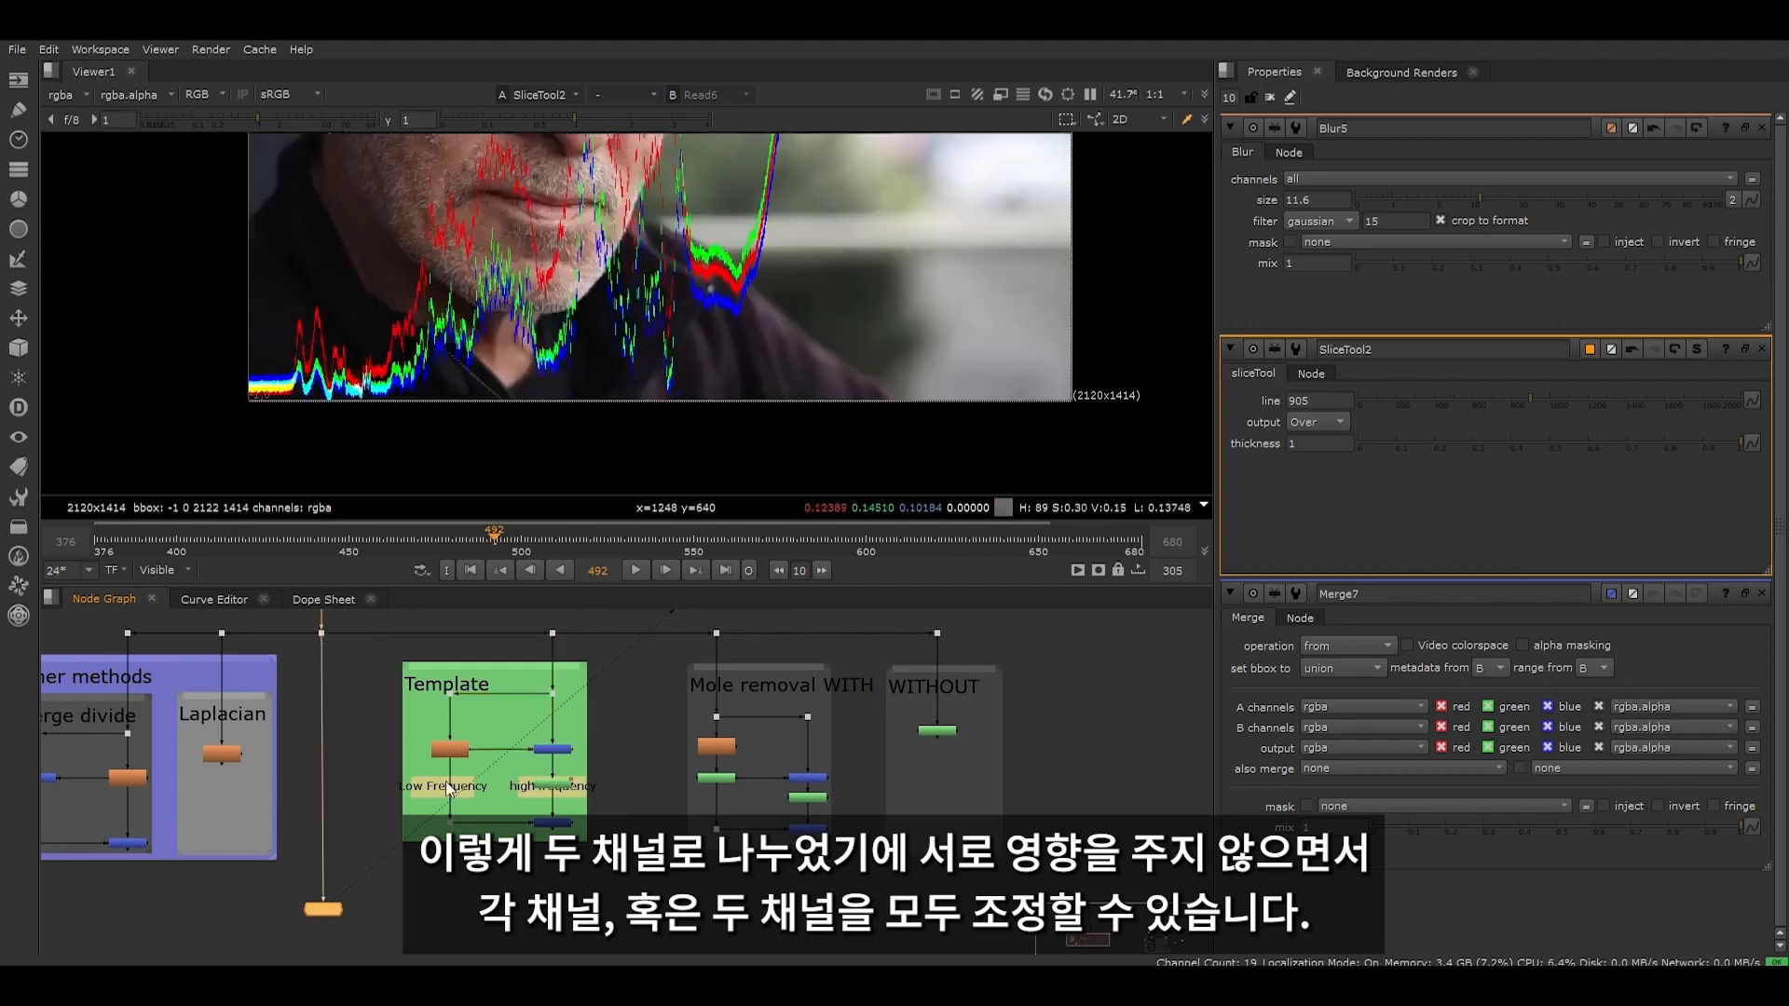
scroll(448, 788, up, 5)
click(634, 722)
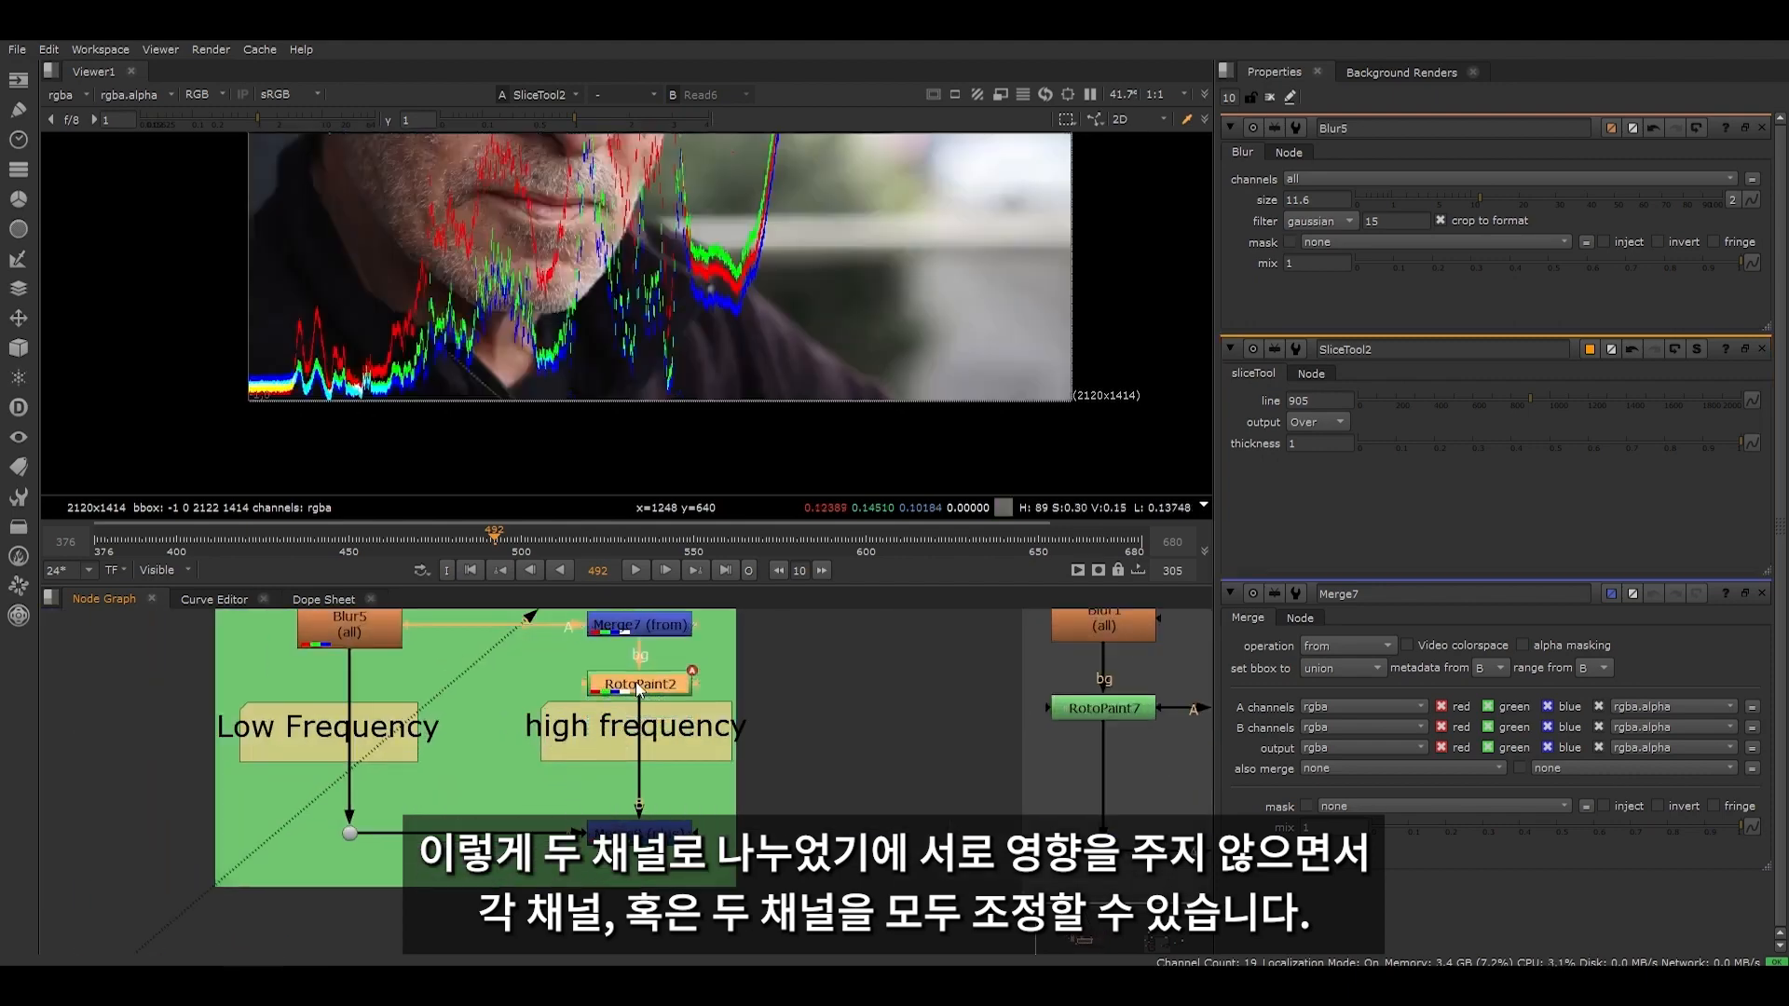
scroll(658, 740, down, 4)
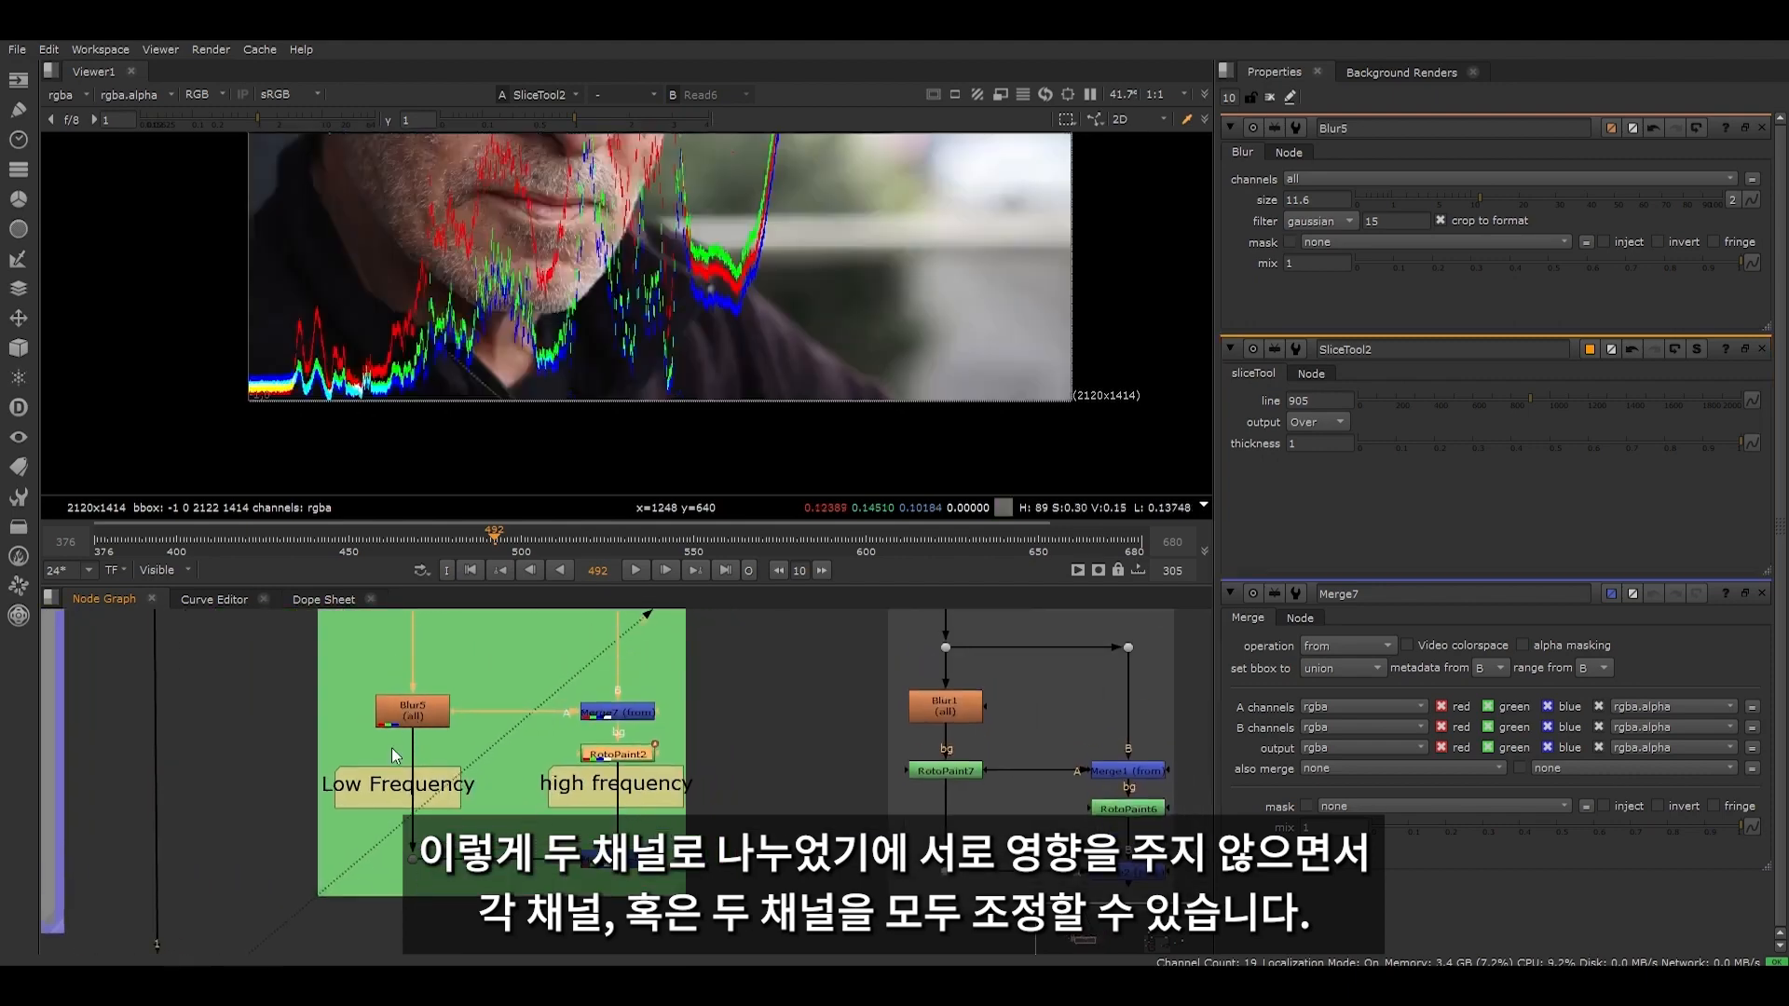
scroll(424, 787, down, 2)
scroll(425, 787, down, 2)
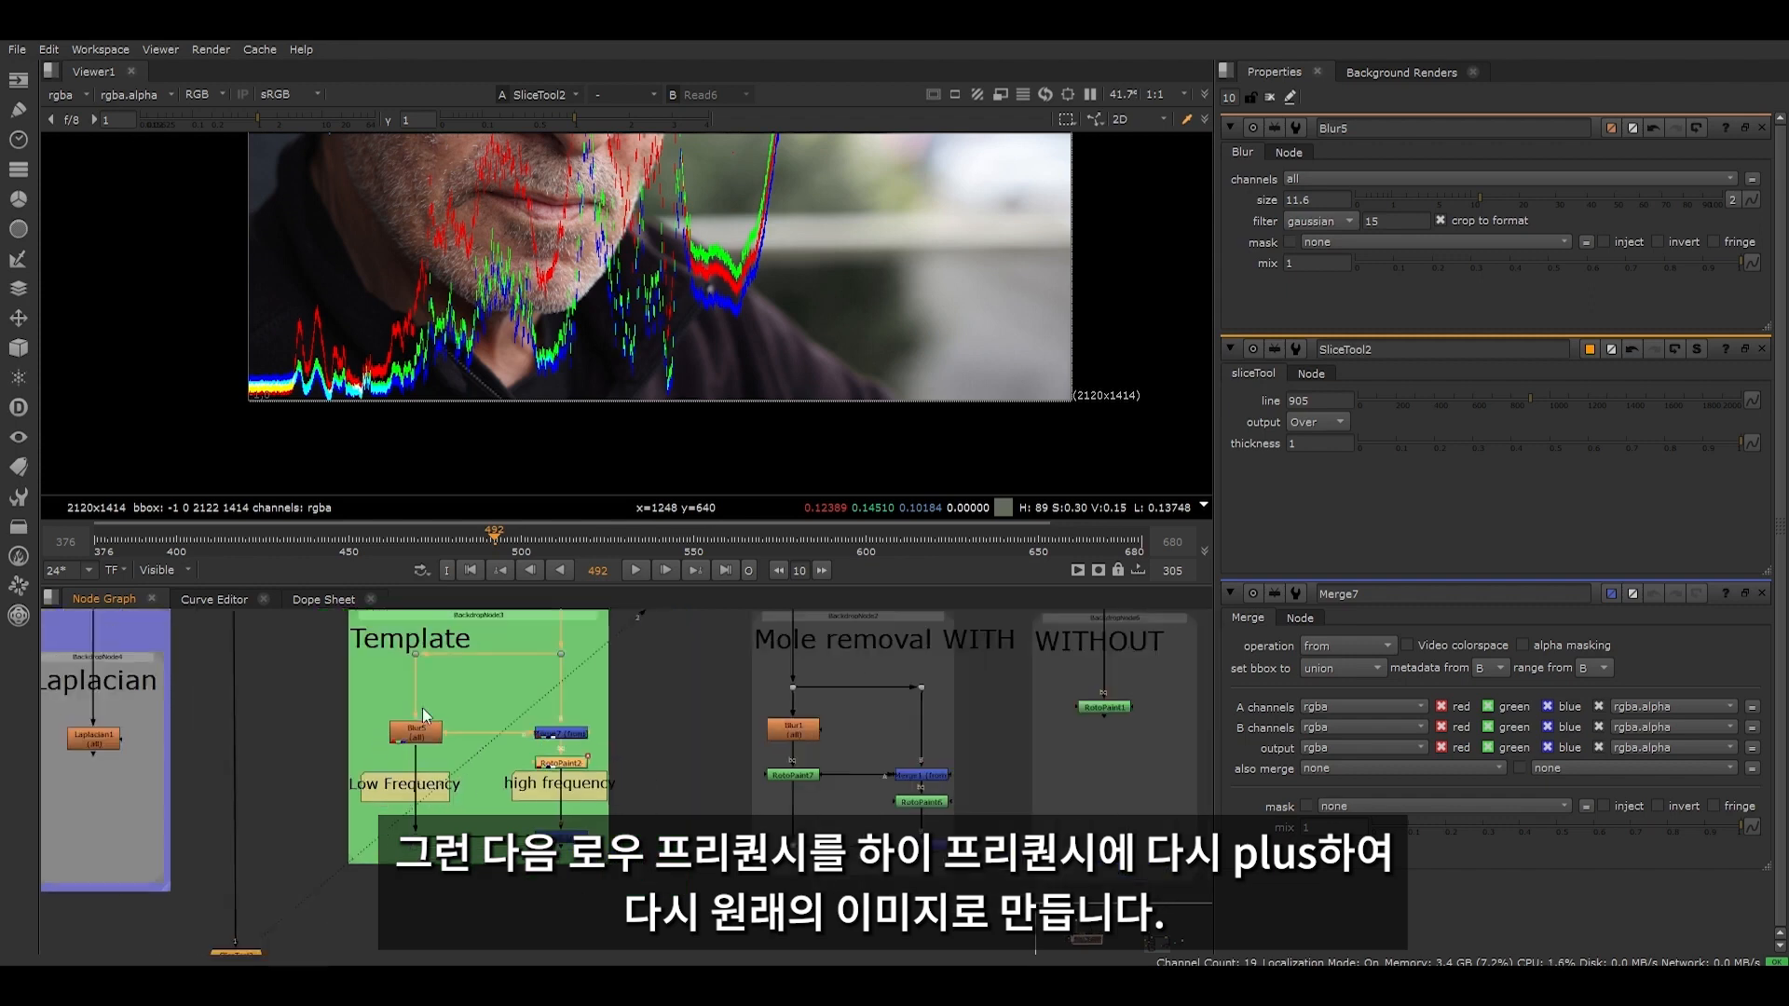
- Display the Template's recombined image from the Merge8 (plus) node and inspect how the two frequency branches rejoin
drag(515, 822, 631, 871)
scroll(549, 843, up, 3)
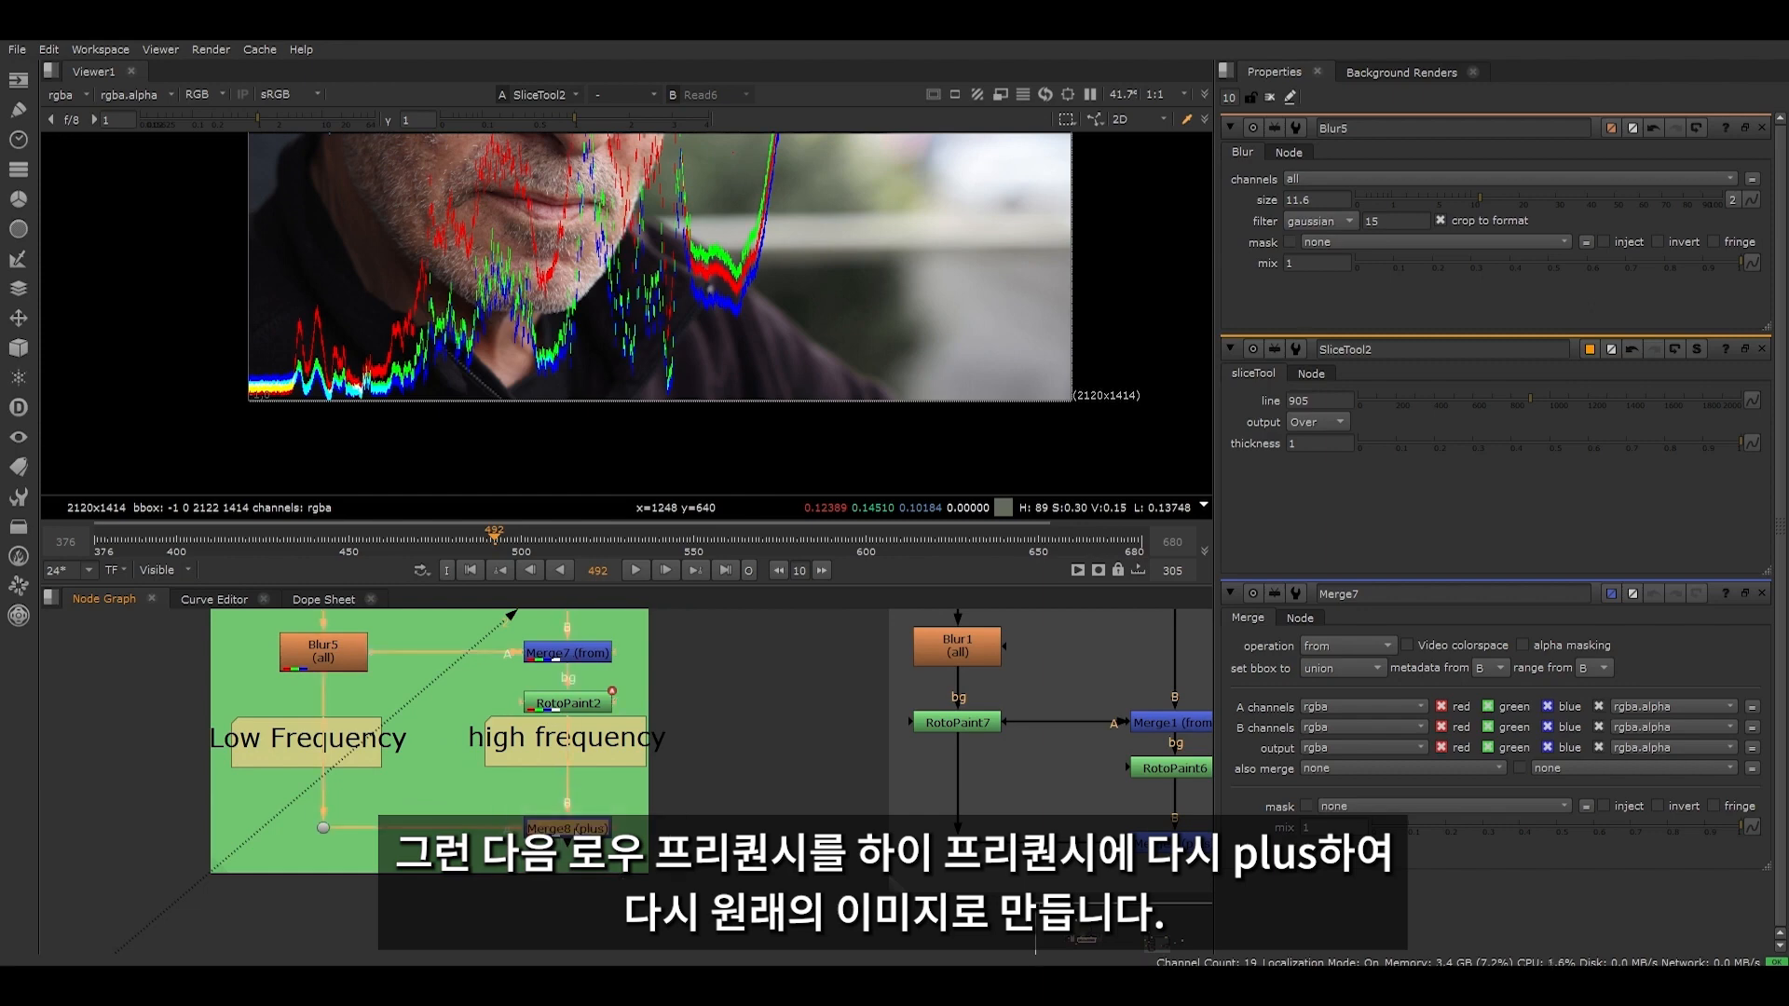
key(1)
scroll(399, 932, down, 1)
drag(562, 742, 776, 788)
scroll(560, 814, down, 3)
scroll(533, 818, up, 3)
drag(522, 818, 637, 892)
scroll(587, 769, down, 4)
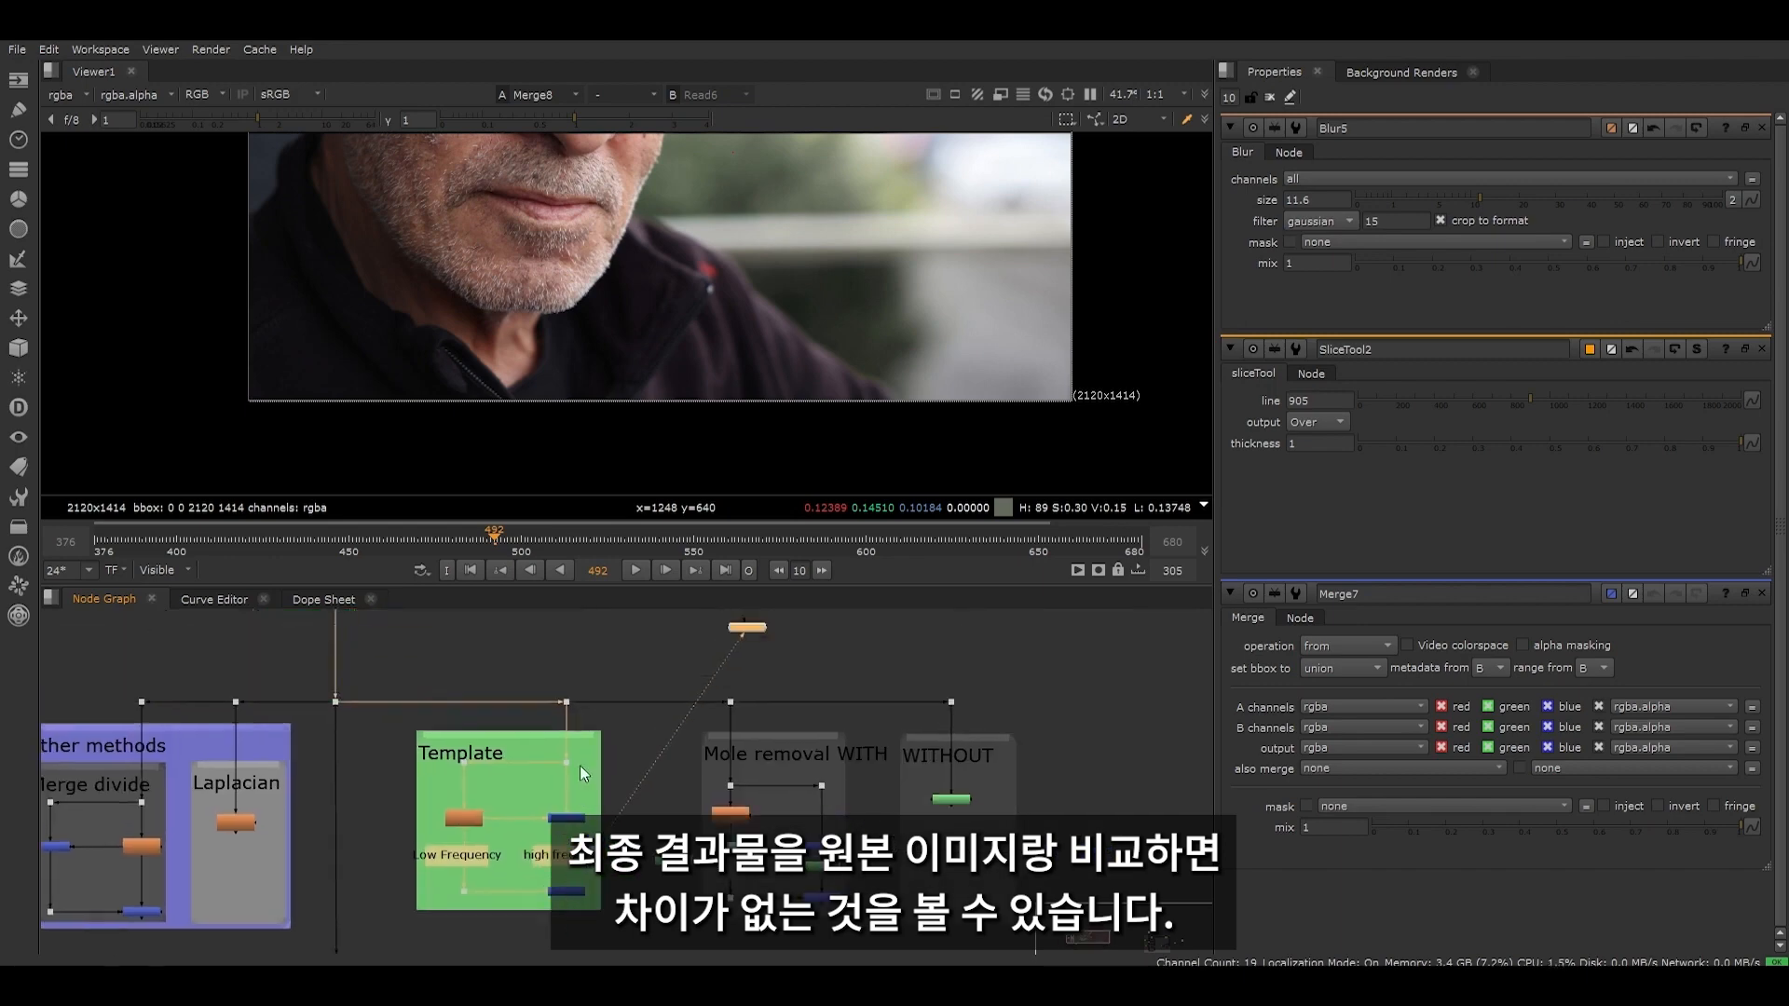
scroll(551, 745, up, 3)
scroll(600, 389, down, 3)
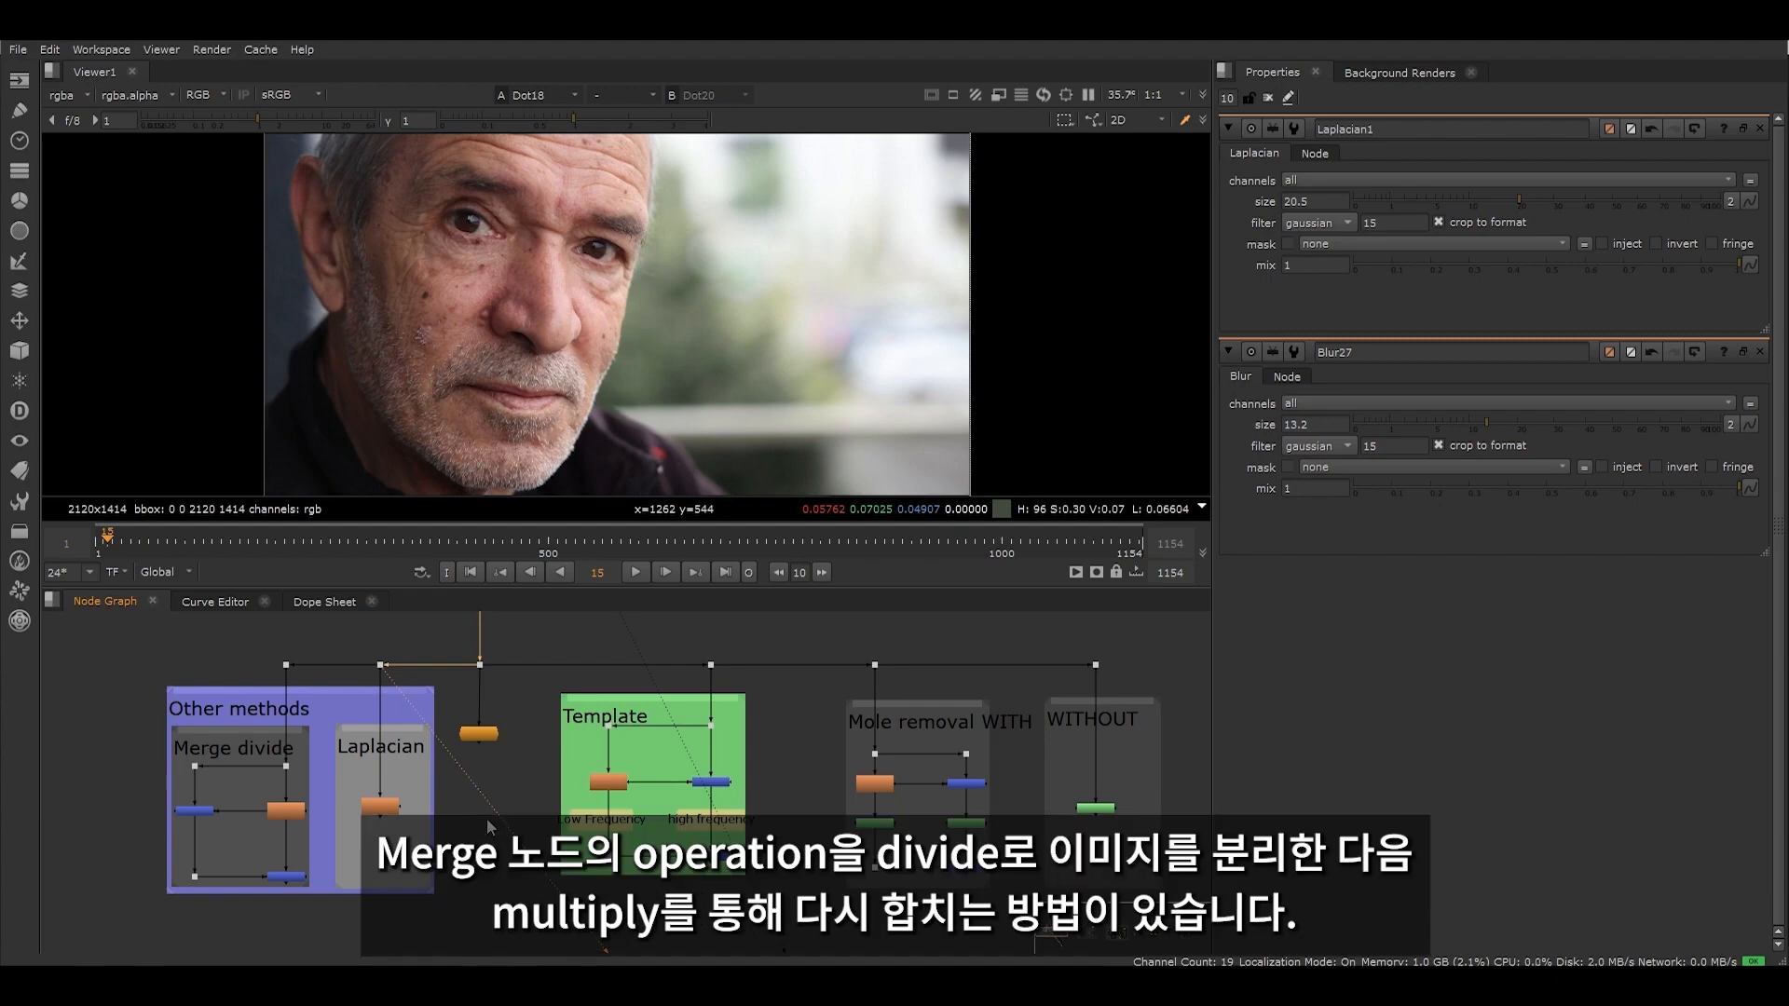
- Display the blurred image from the Blur27 node in the Merge divide setup
scroll(198, 837, up, 2)
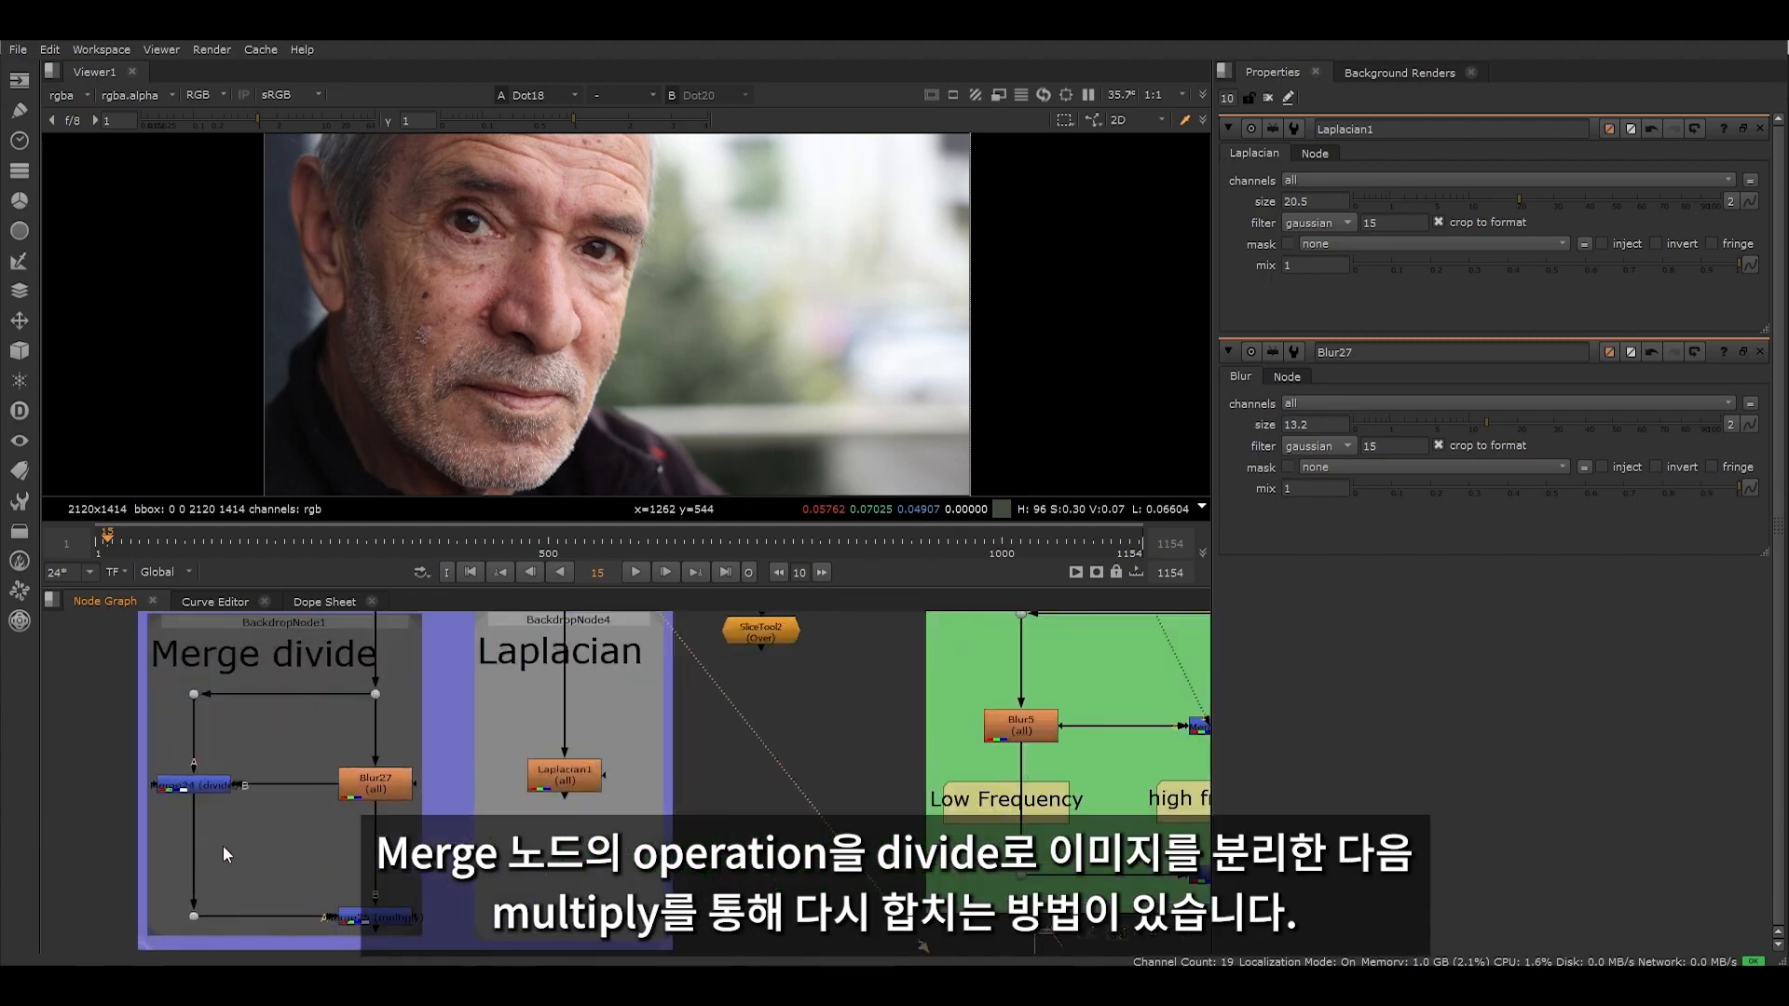
drag(298, 737, 442, 821)
key(1)
click(441, 820)
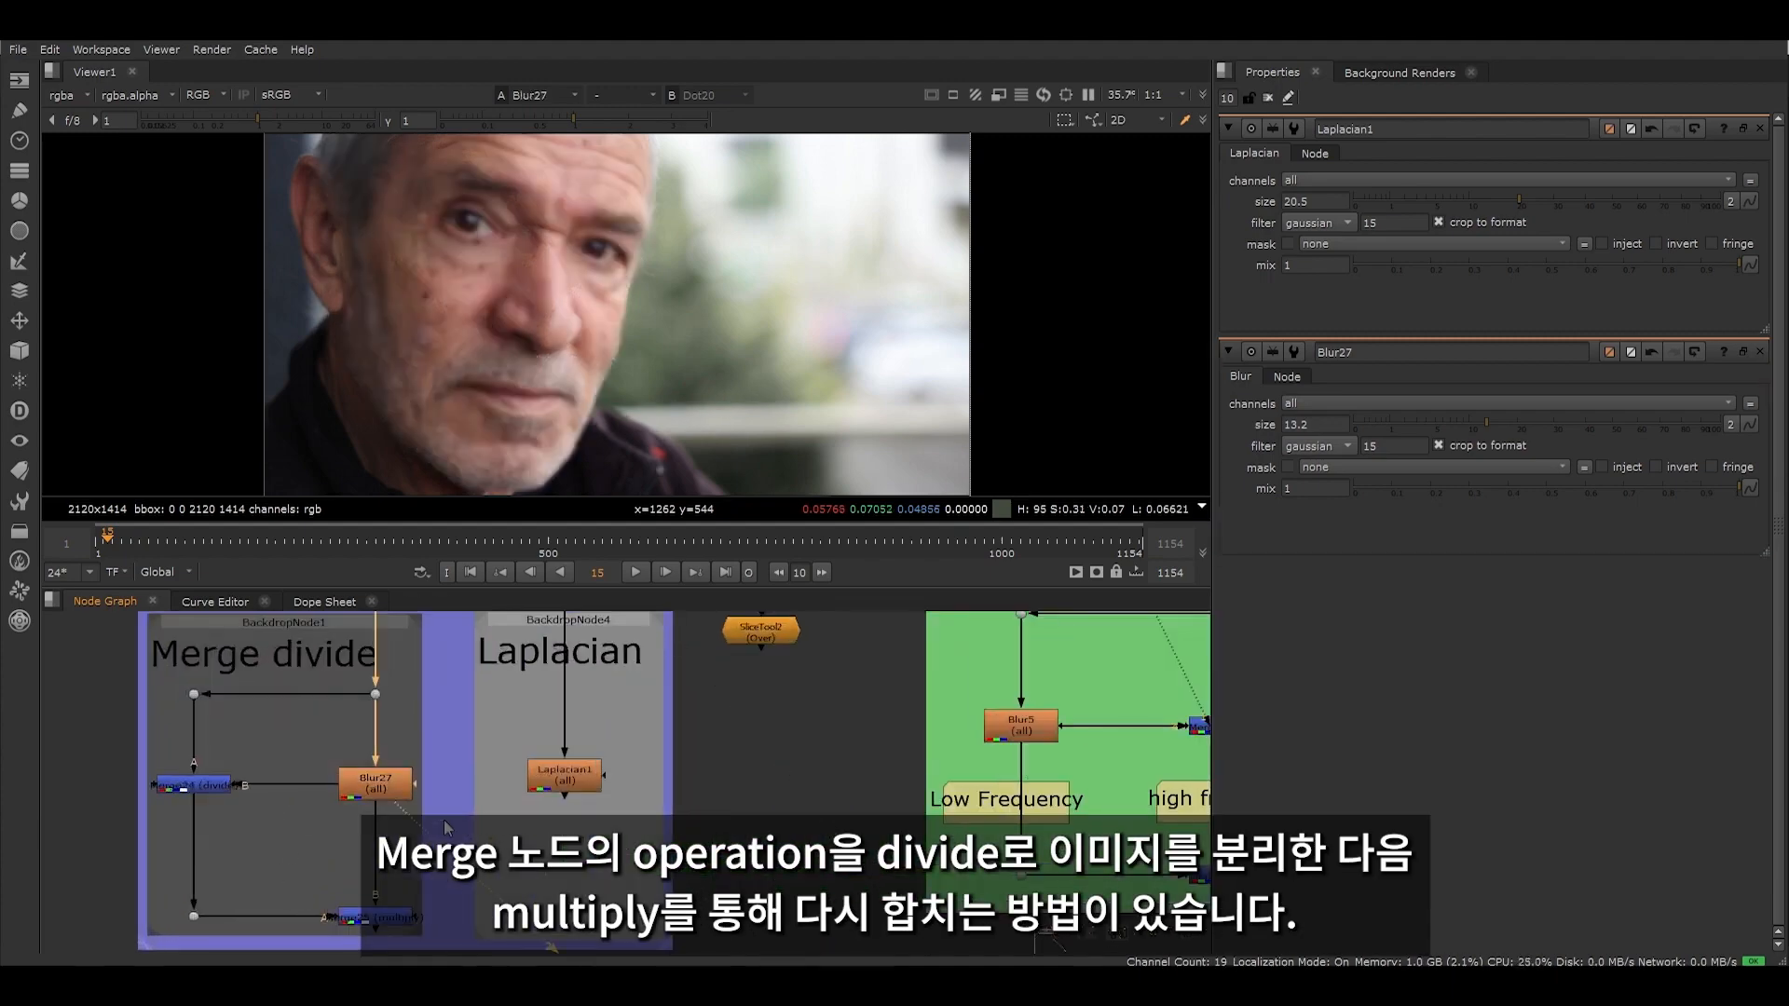
- Display the Merge24 (divide) output and examine its extracted skin detail up close
drag(116, 743, 256, 818)
key(1)
click(255, 818)
scroll(492, 264, up, 3)
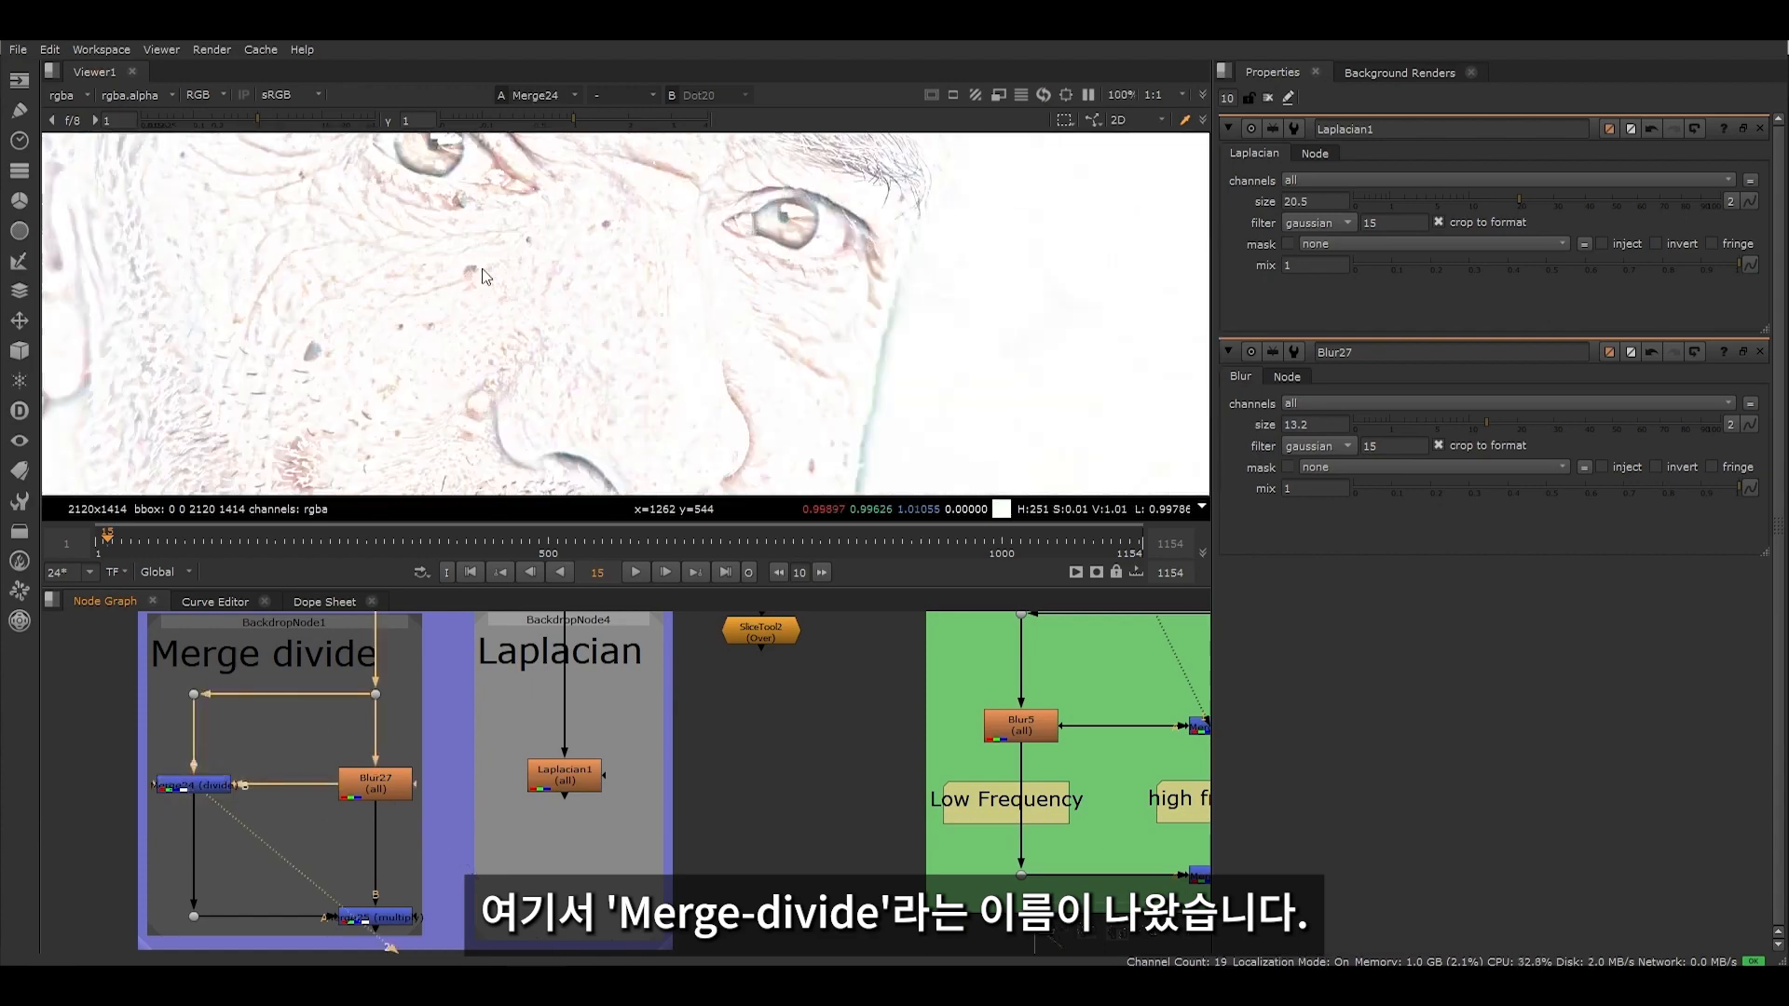
scroll(457, 311, down, 2)
scroll(454, 317, down, 2)
scroll(740, 883, down, 4)
- Display the Template's Merge7 (from) output for comparison with the divide method
middle_drag(795, 856, 632, 822)
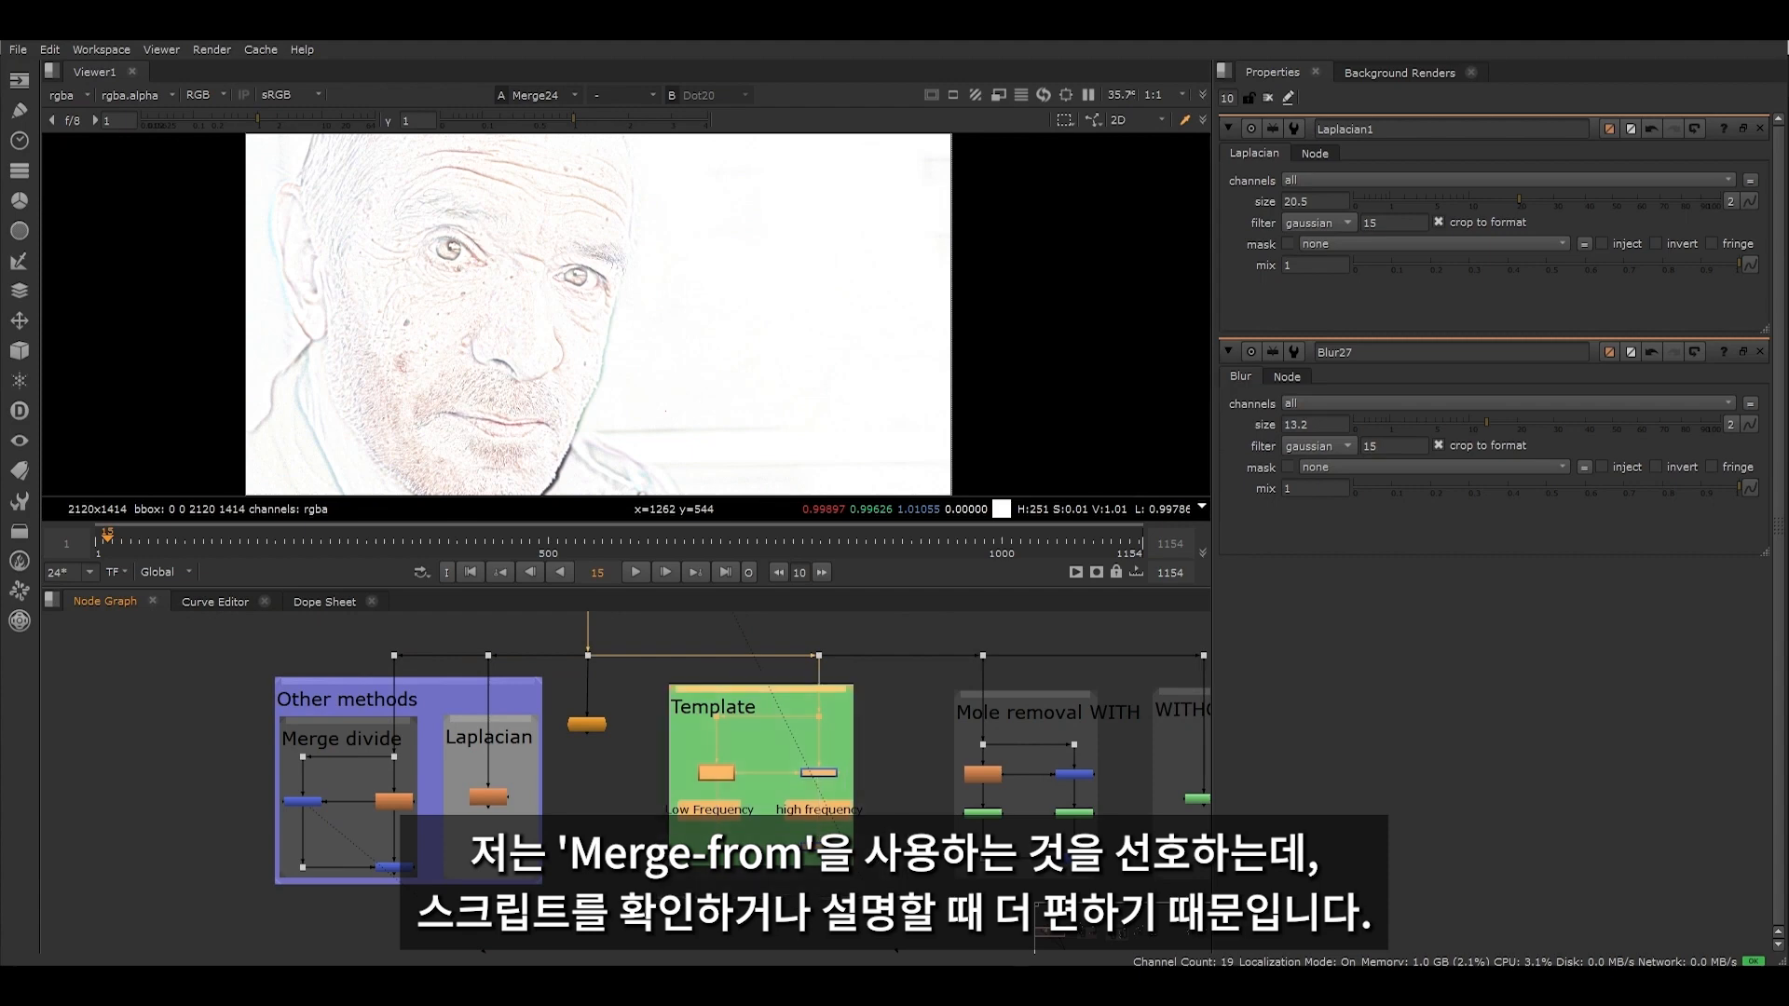
scroll(835, 781, up, 4)
click(806, 766)
key(1)
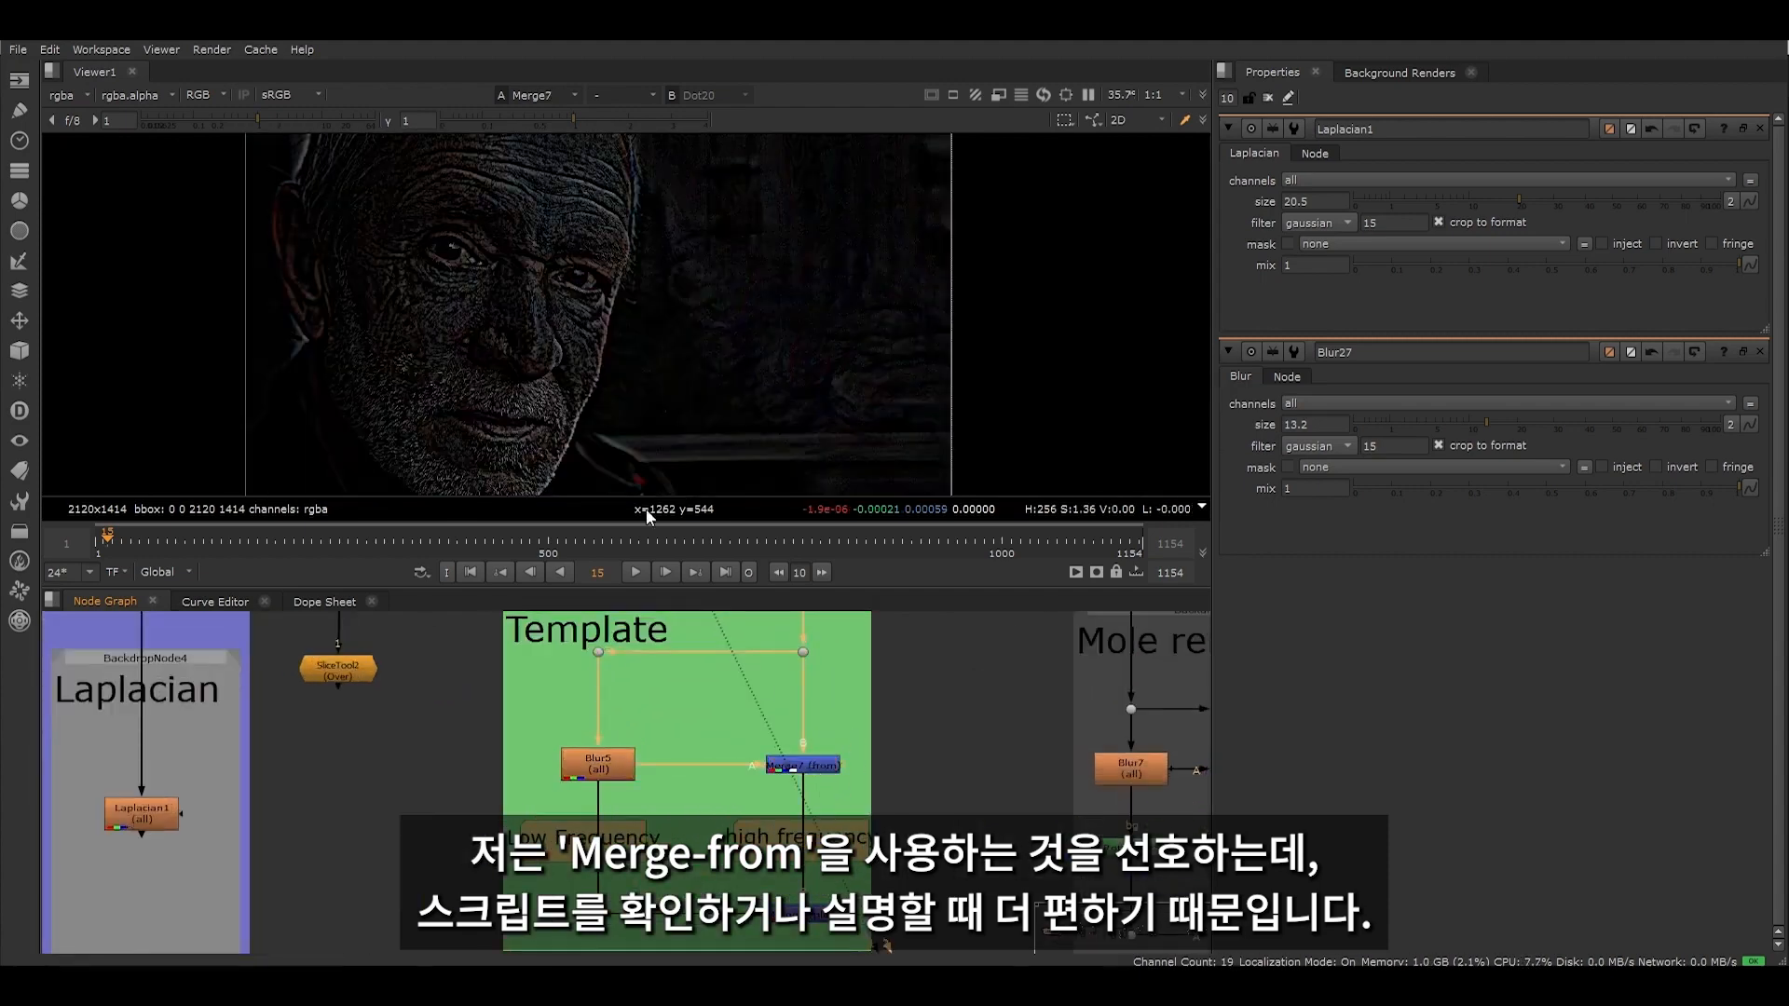
- Display the Laplacian1 node's output in the viewer and adjust its size to vary the extracted detail
middle_drag(311, 857, 666, 878)
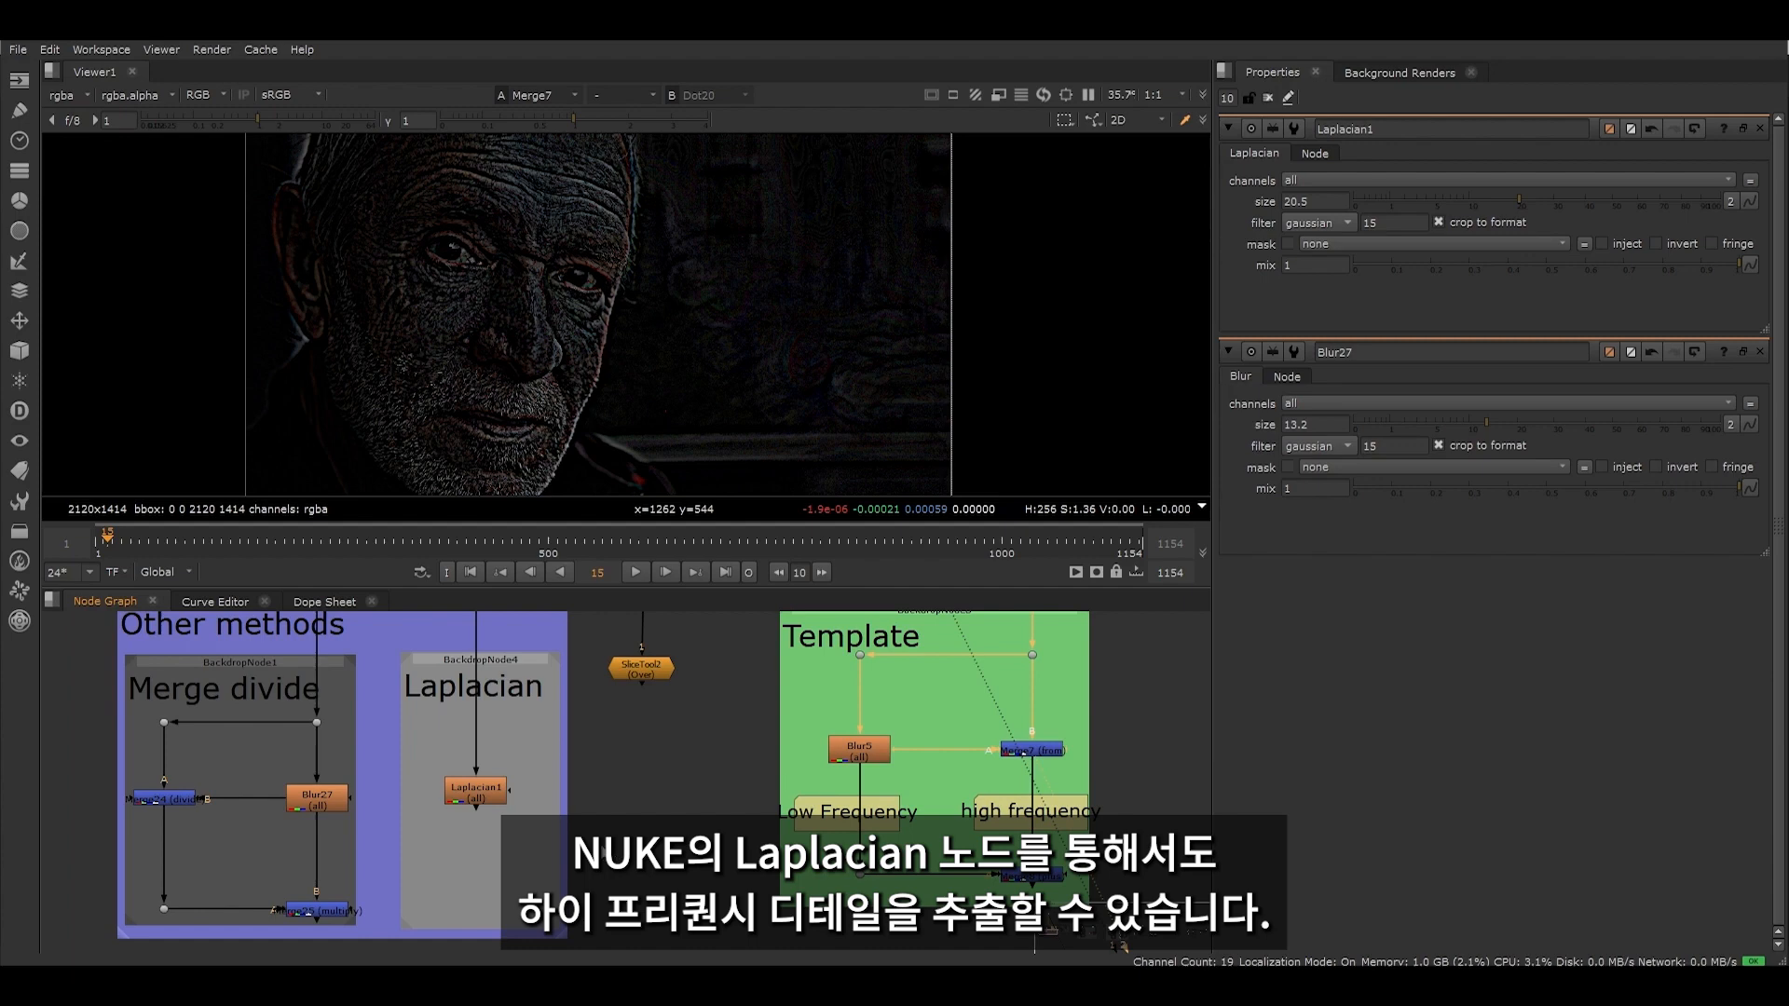
scroll(460, 798, up, 5)
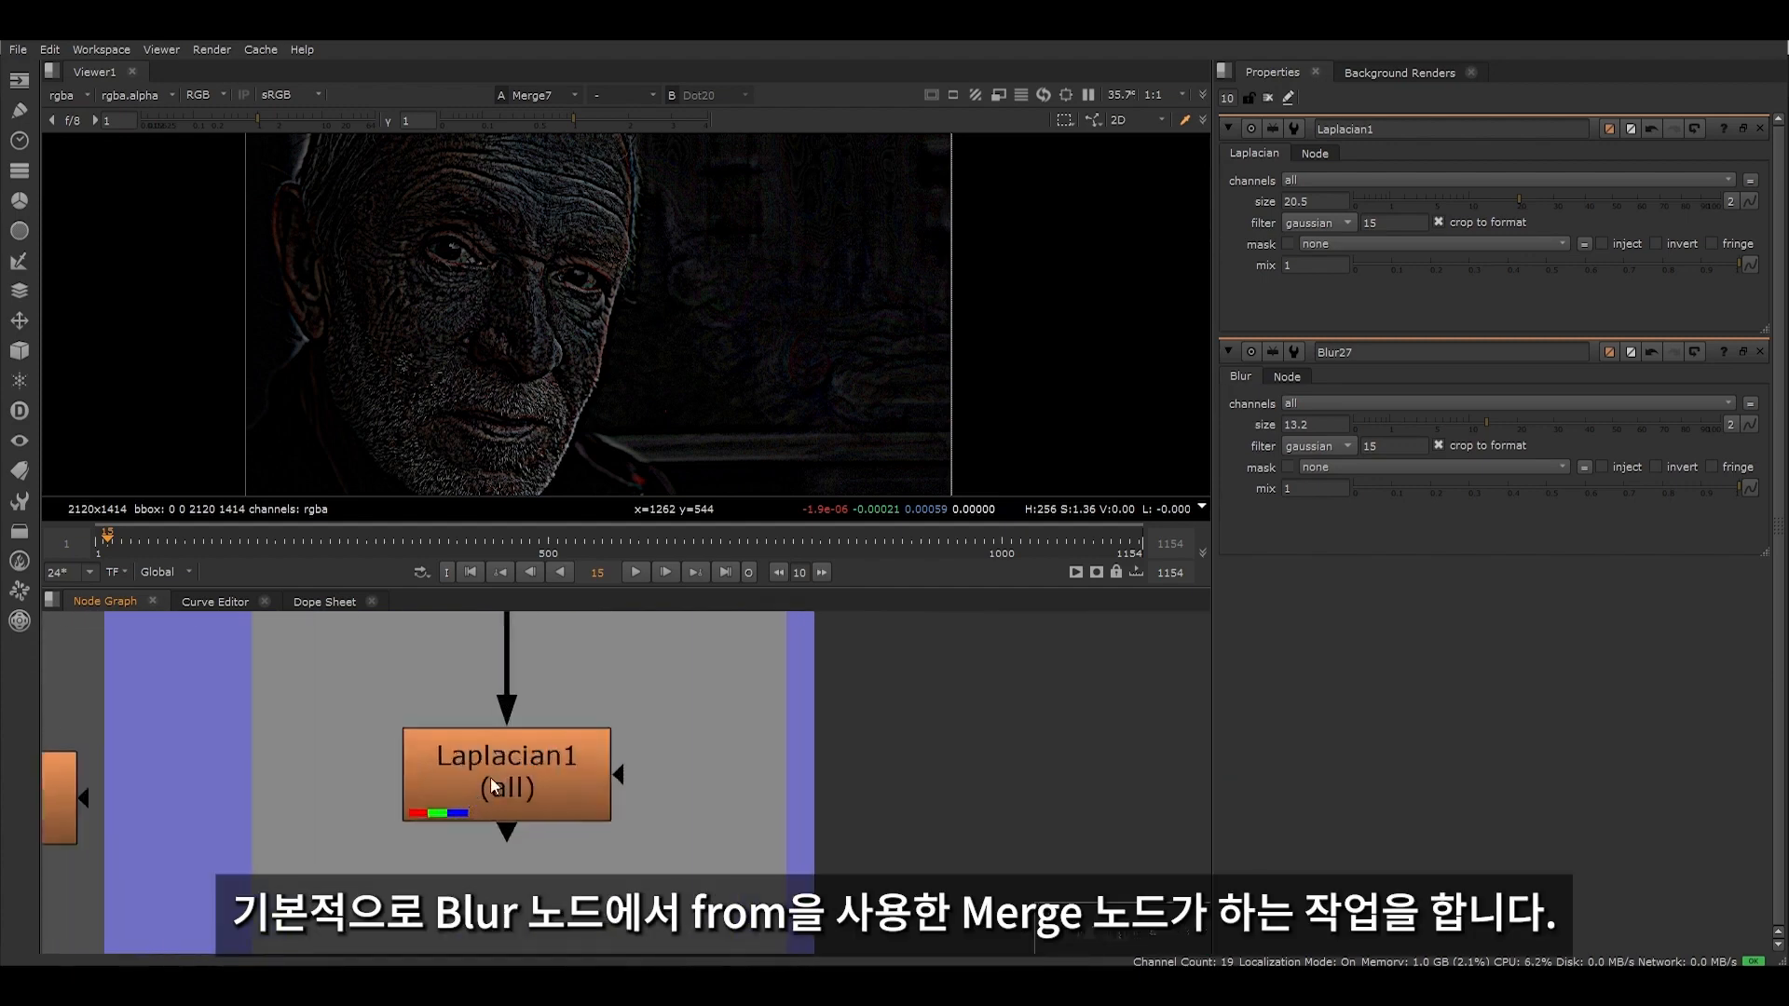
click(505, 770)
key(1)
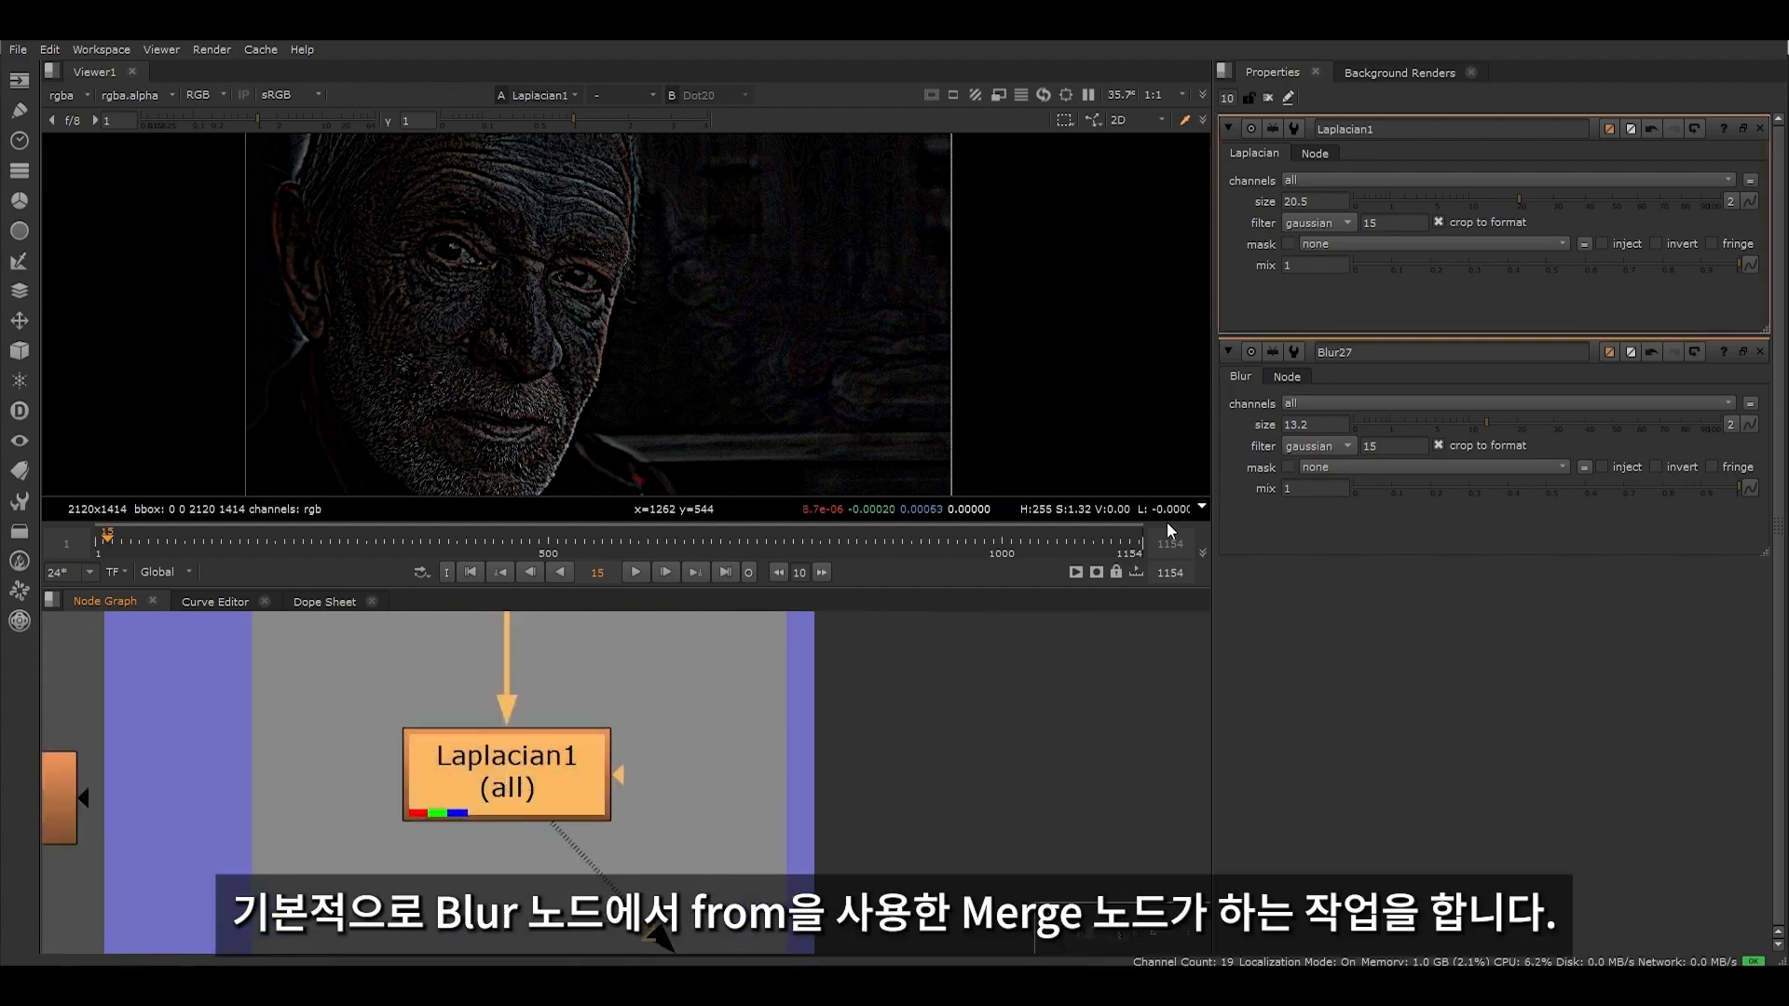
mouse_move(1490, 198)
mouse_down()
mouse_move(1385, 198)
mouse_move(1602, 192)
mouse_move(1503, 199)
mouse_up()
scroll(671, 757, down, 5)
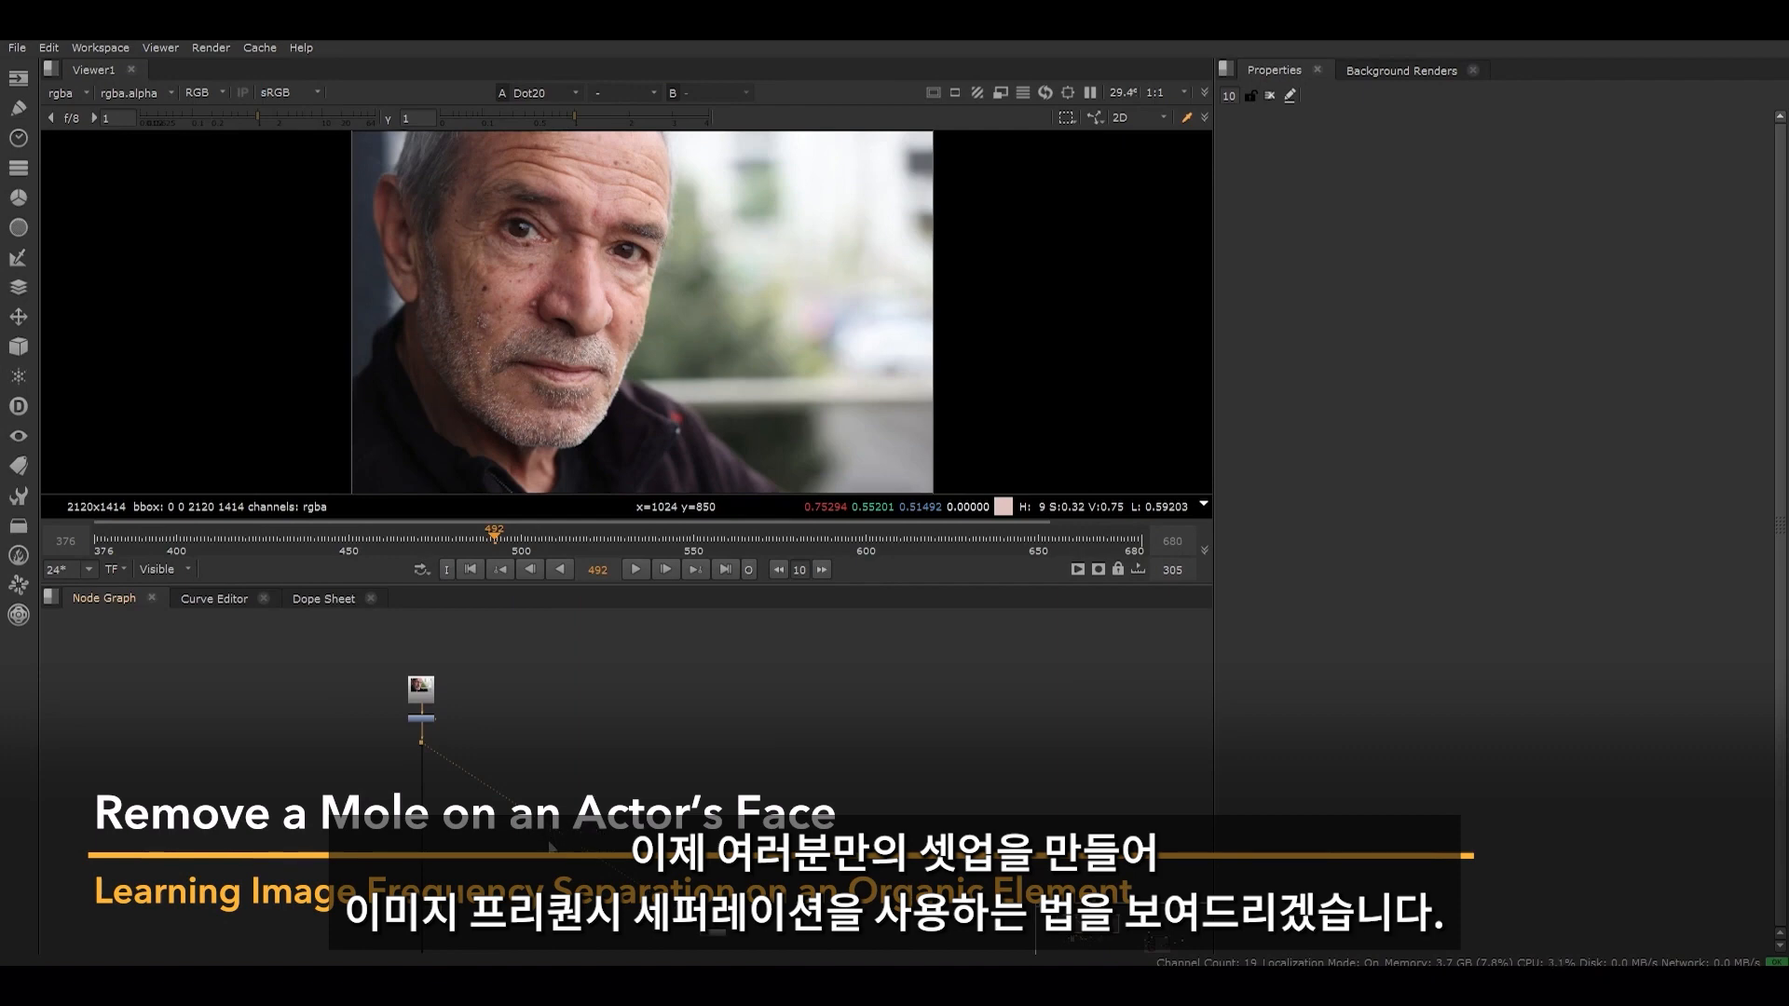
- Examine the mole on the man's cheek up close in the original portrait
scroll(479, 313, up, 8)
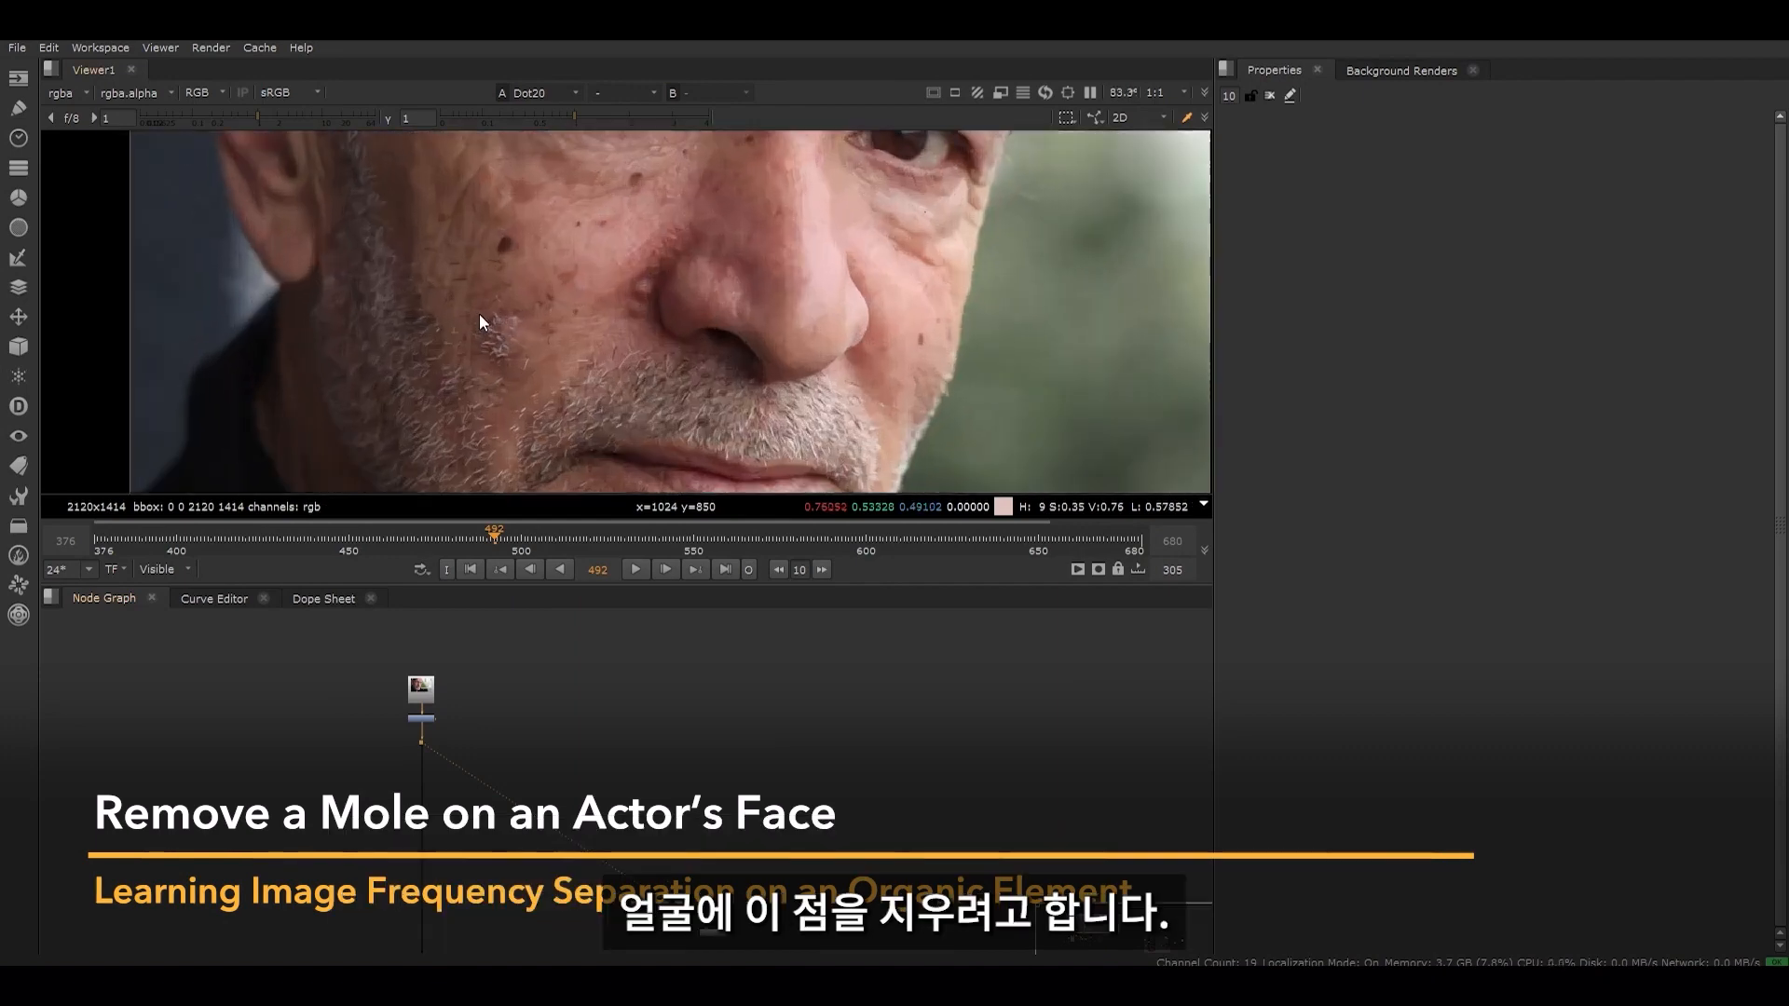
drag(390, 331, 550, 458)
scroll(523, 377, down, 5)
middle_drag(624, 419, 585, 470)
- Add a Merge node and a Blur node in the empty graph area beside the original image's pipe
scroll(596, 736, down, 3)
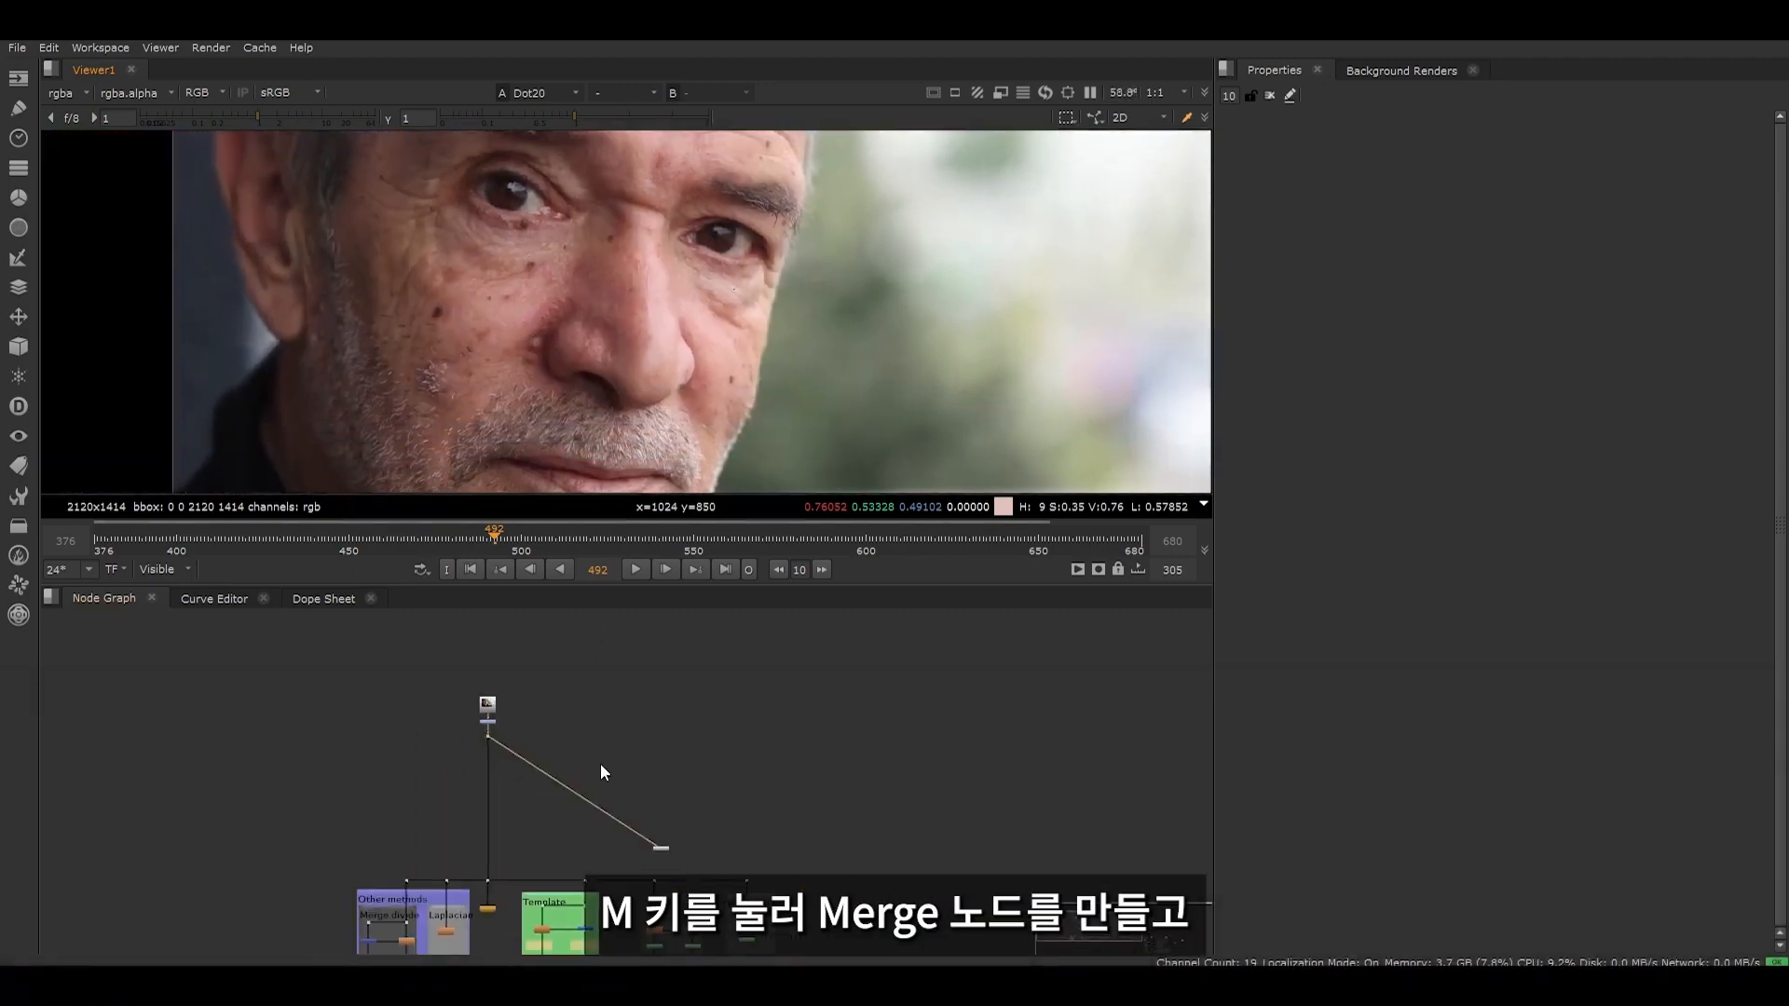
mouse_move(600, 763)
middle_down()
mouse_move(556, 695)
mouse_move(579, 742)
middle_up()
scroll(557, 693, up, 6)
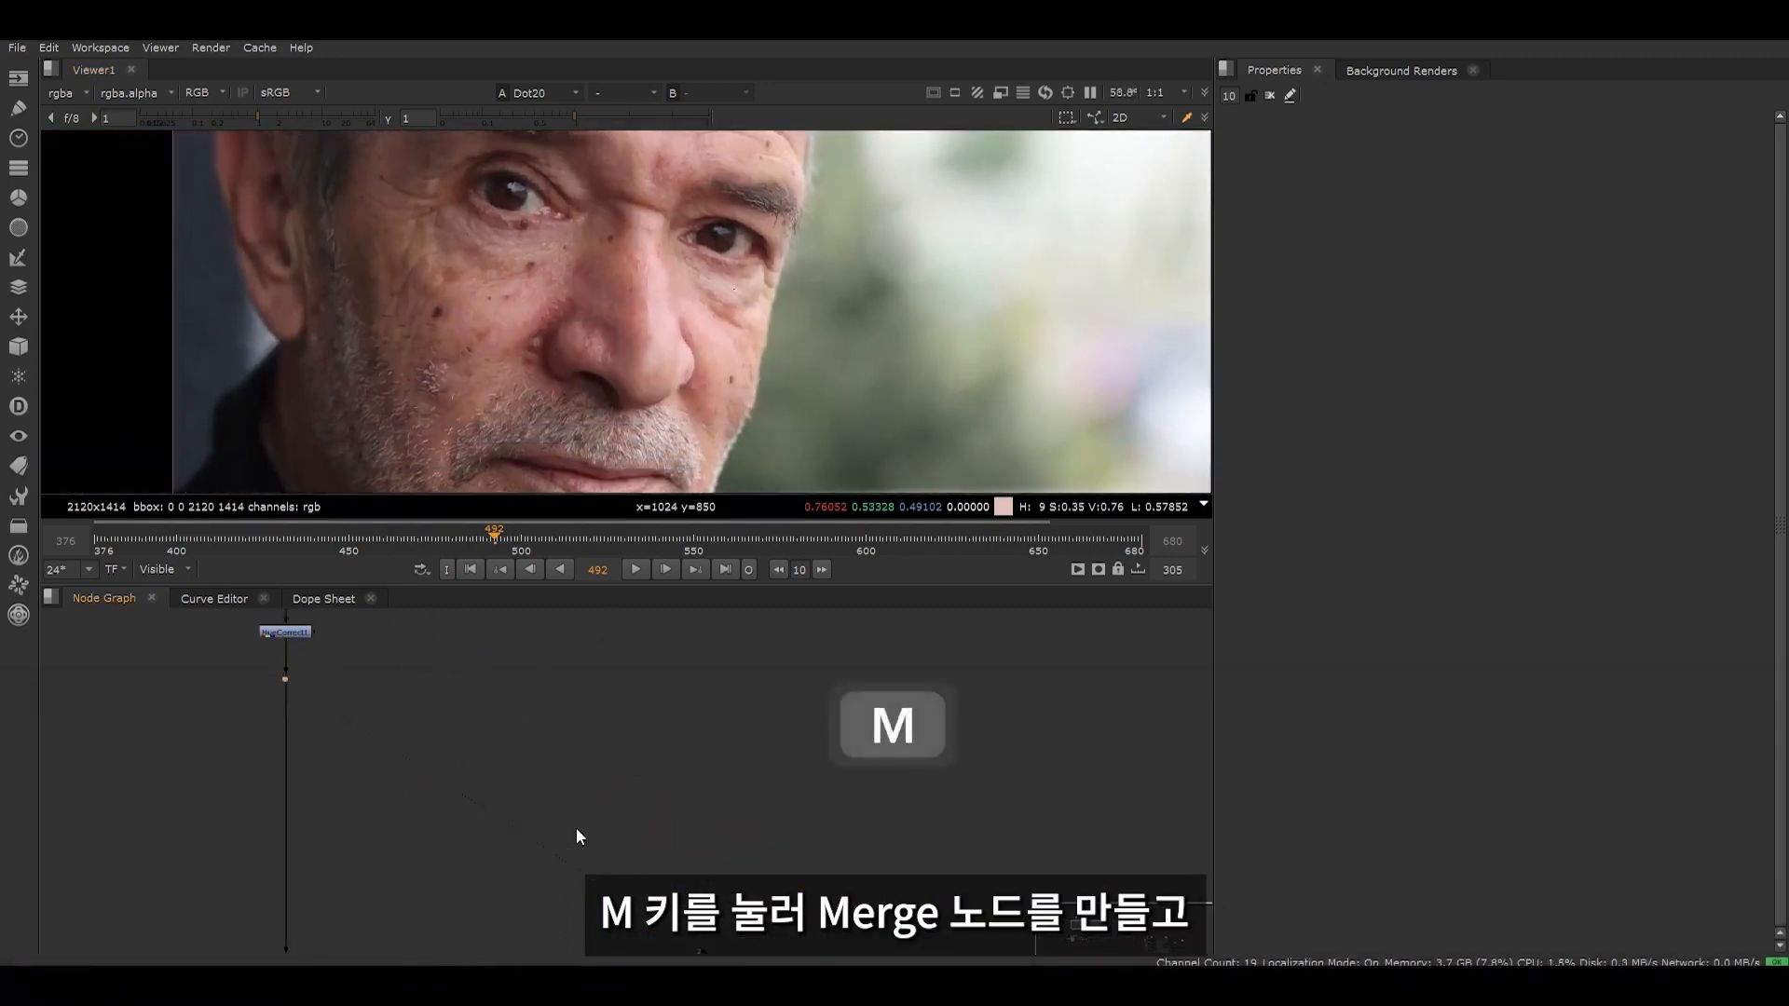
key(m)
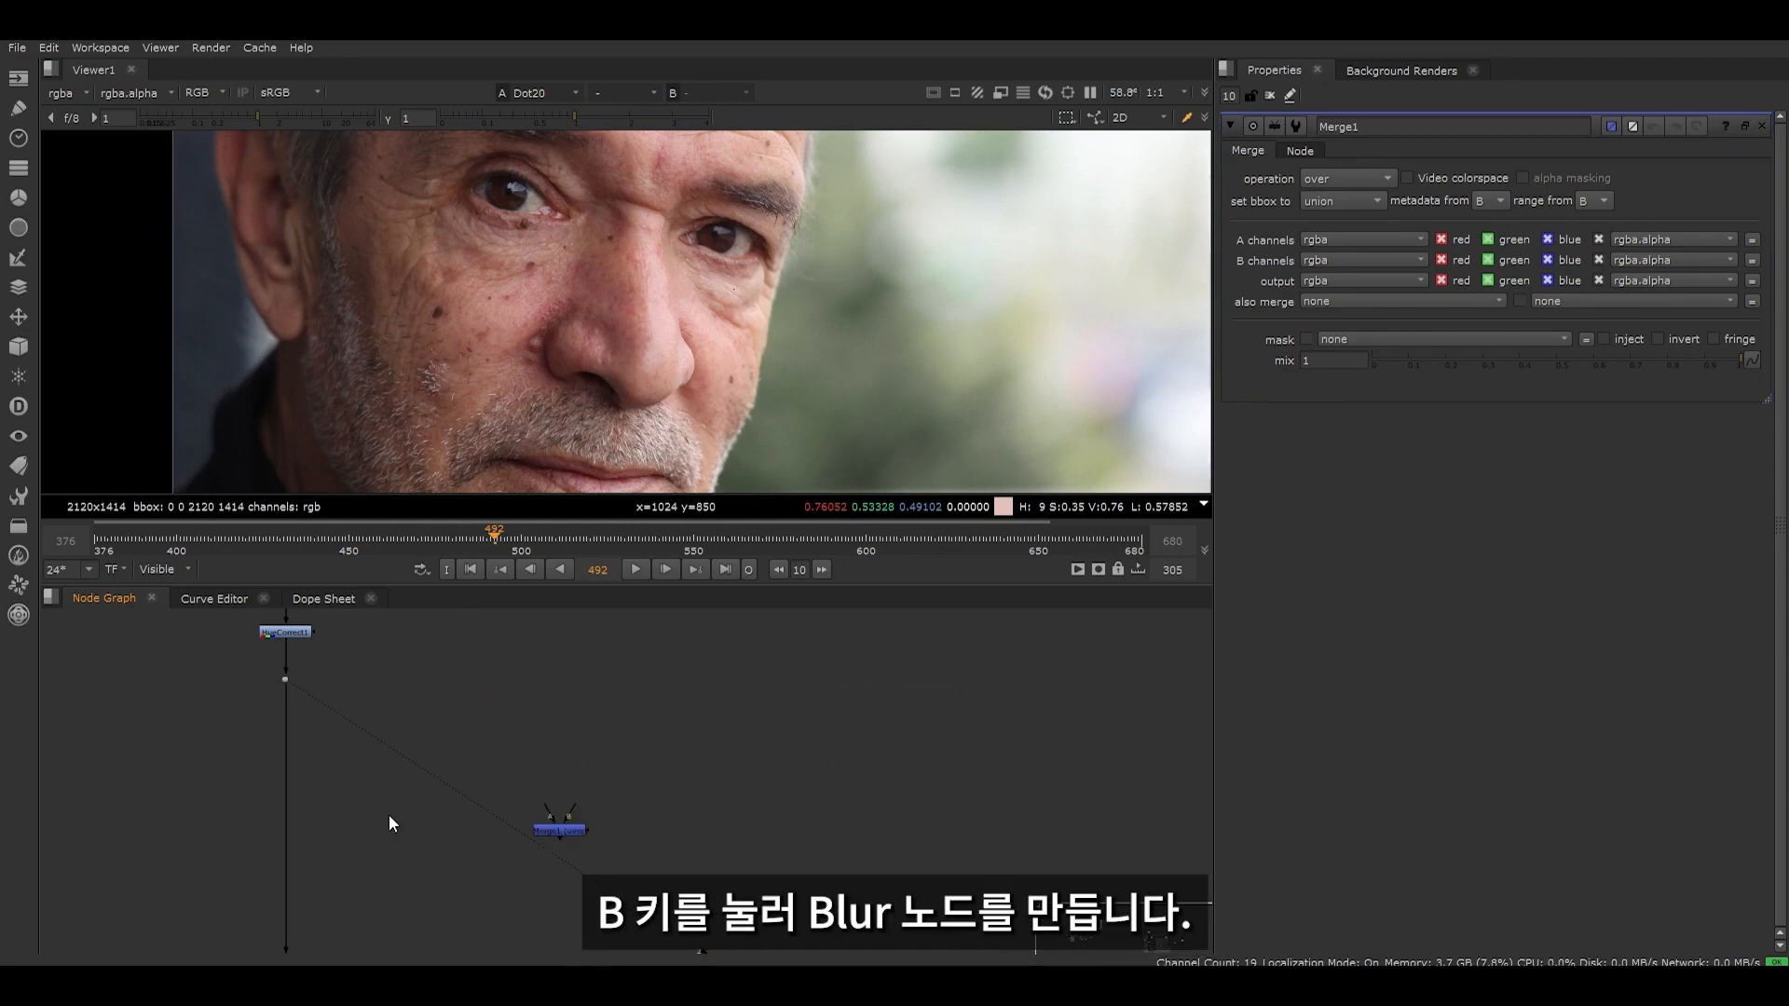
key(b)
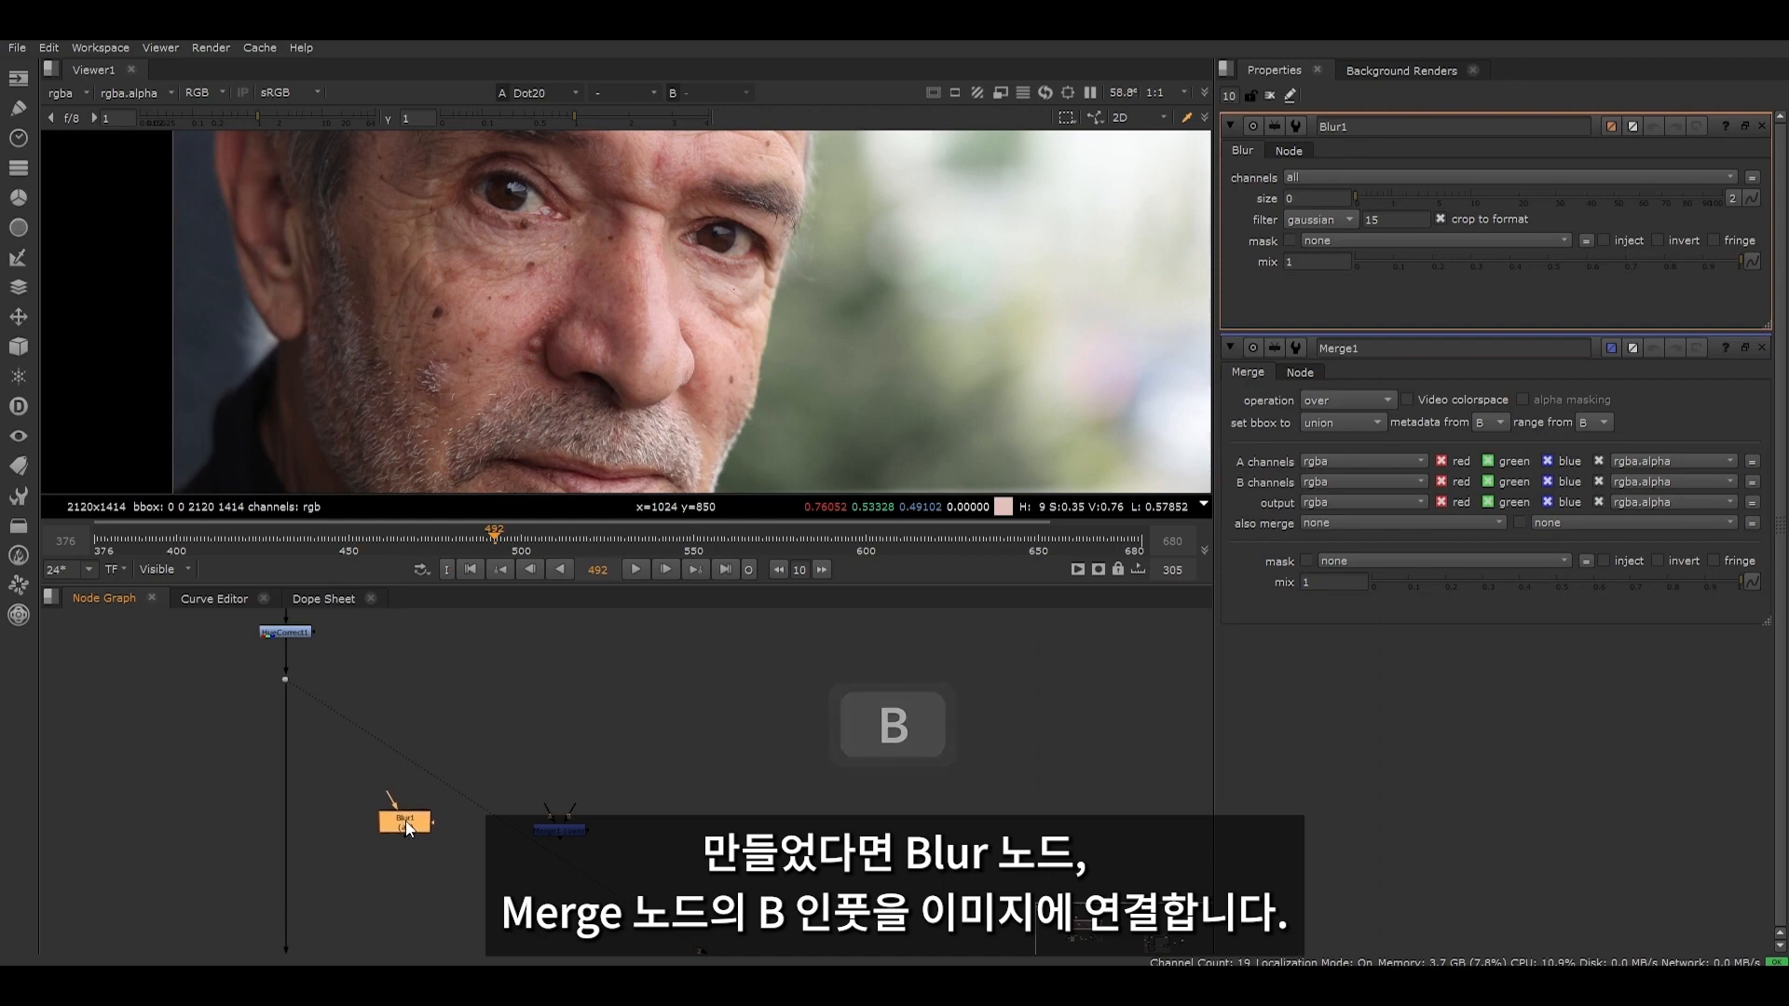
- Connect Blur1's input and Merge1's B input to the Dot on the image's pipe, and Merge1's A input to Blur1
drag(390, 797, 277, 678)
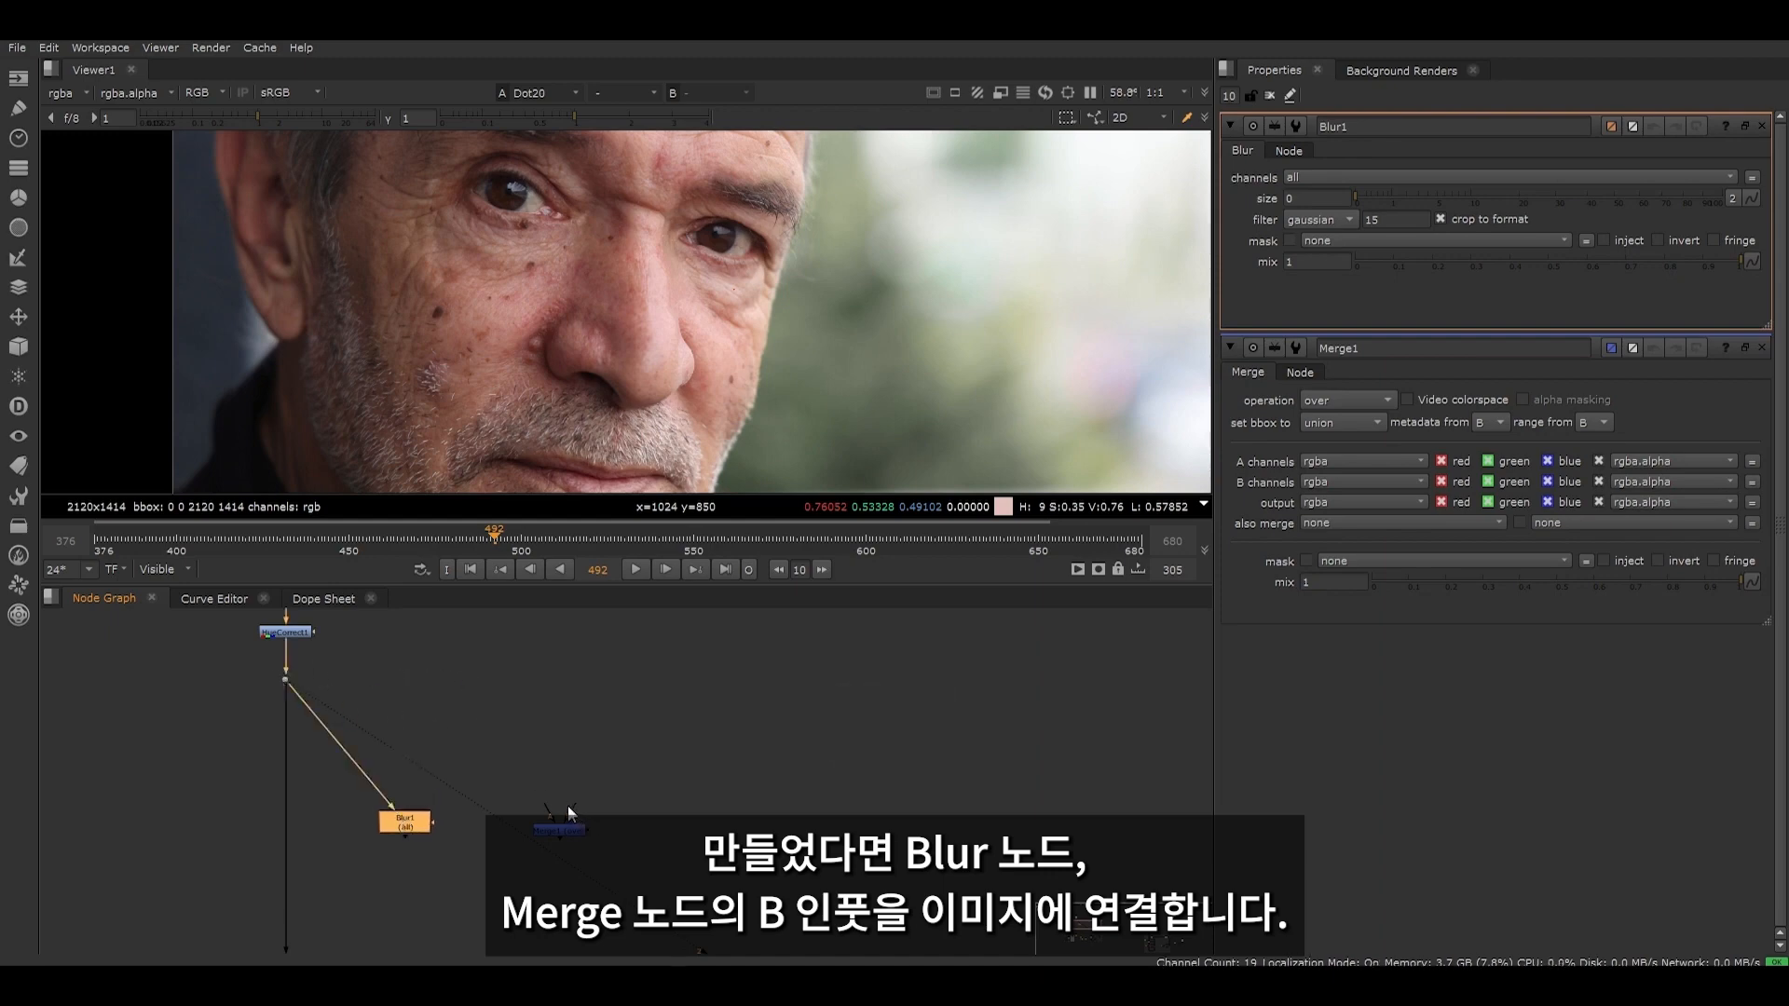
drag(549, 811, 289, 683)
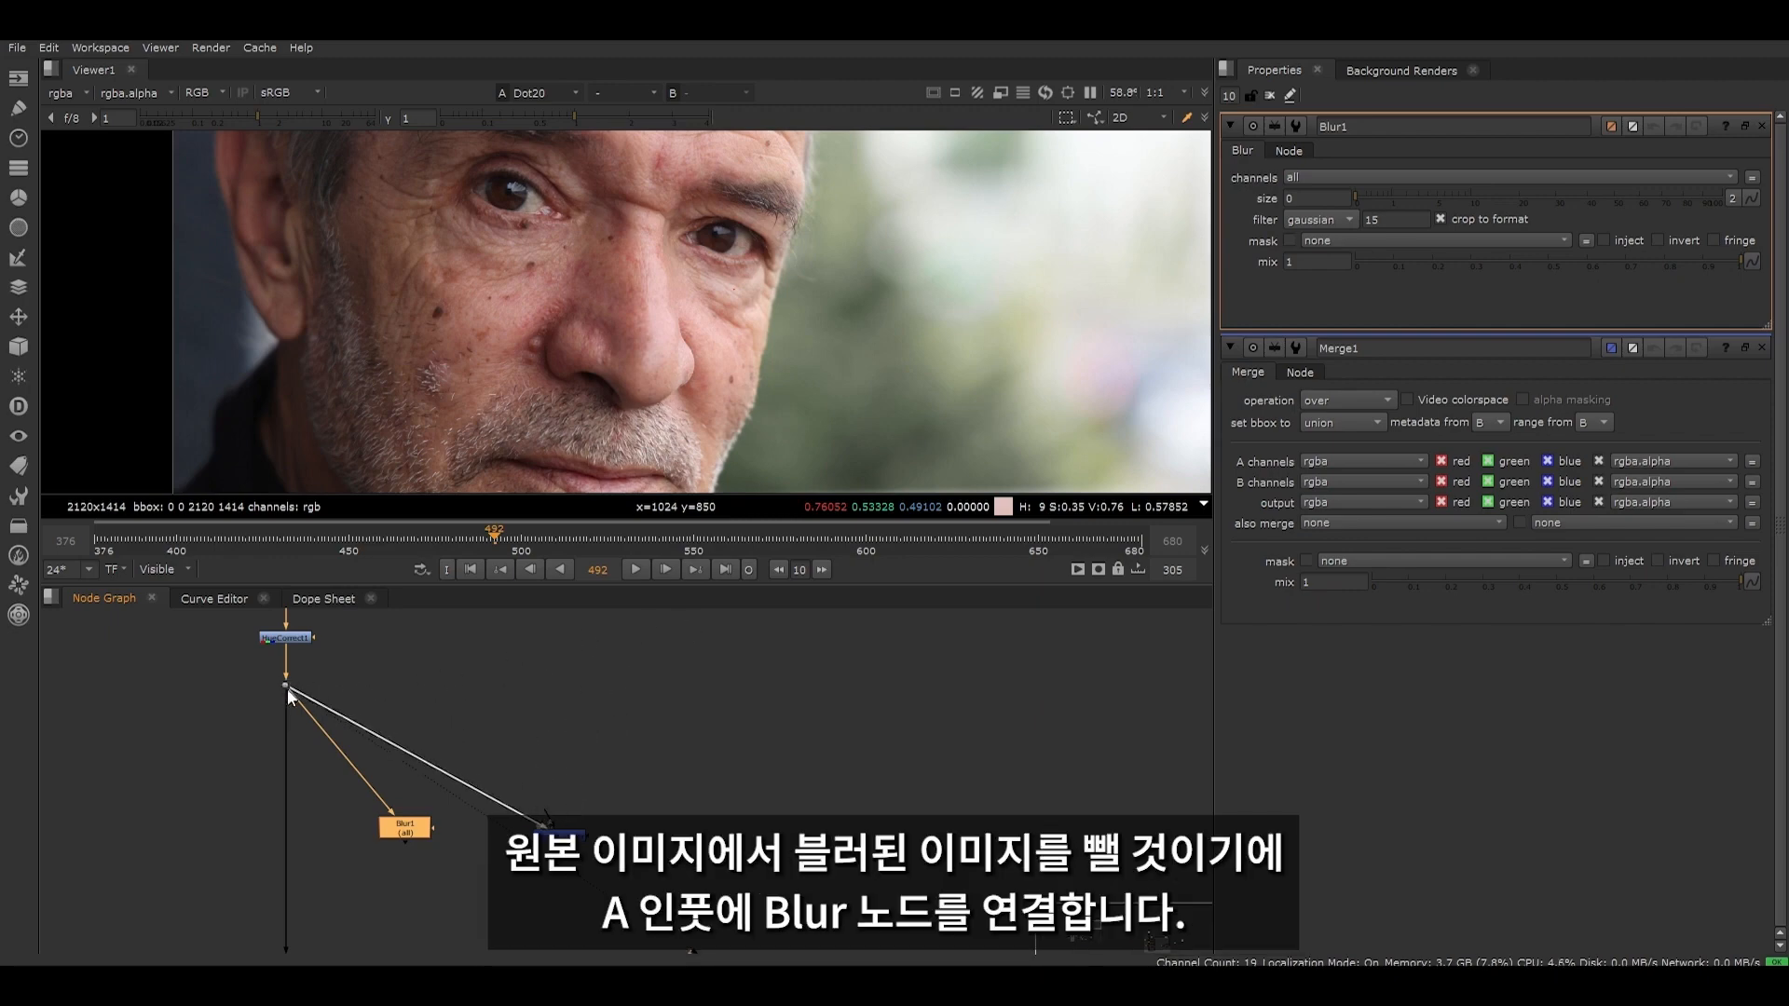
middle_drag(532, 851, 517, 772)
scroll(524, 765, up, 3)
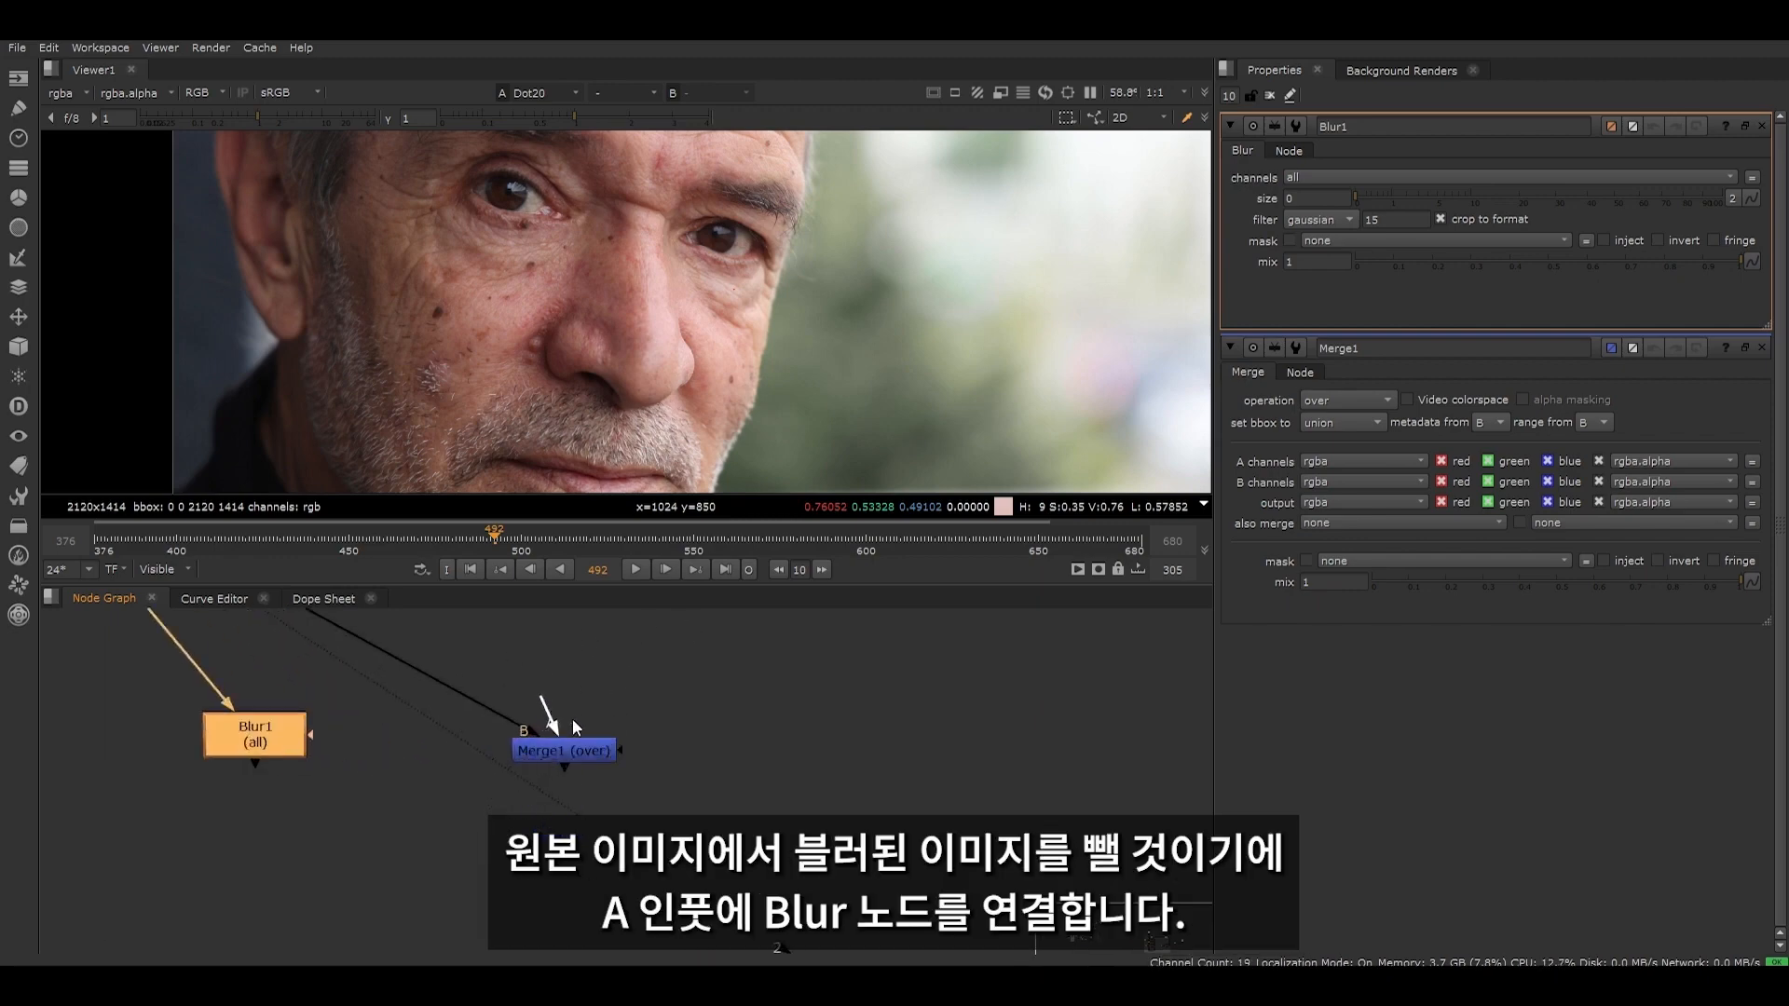
drag(550, 714, 180, 785)
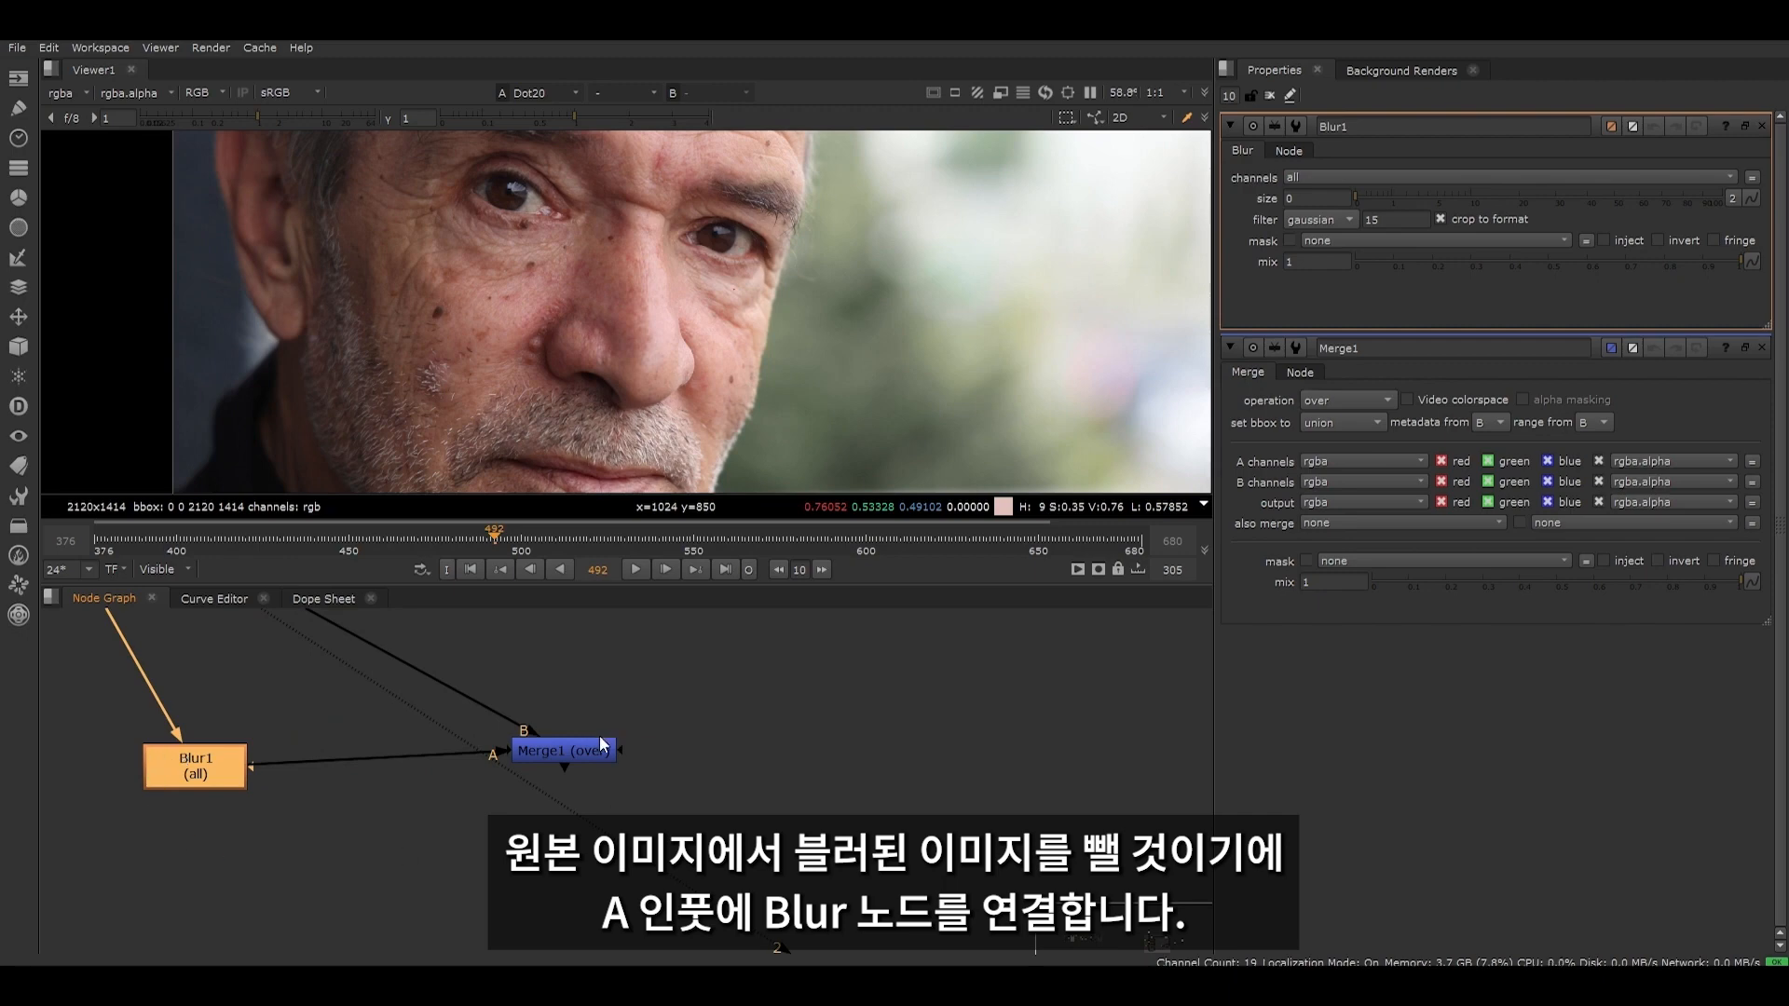
- Set Merge1's operation to from, align it with Blur1, and display its output in the viewer
double_click(562, 758)
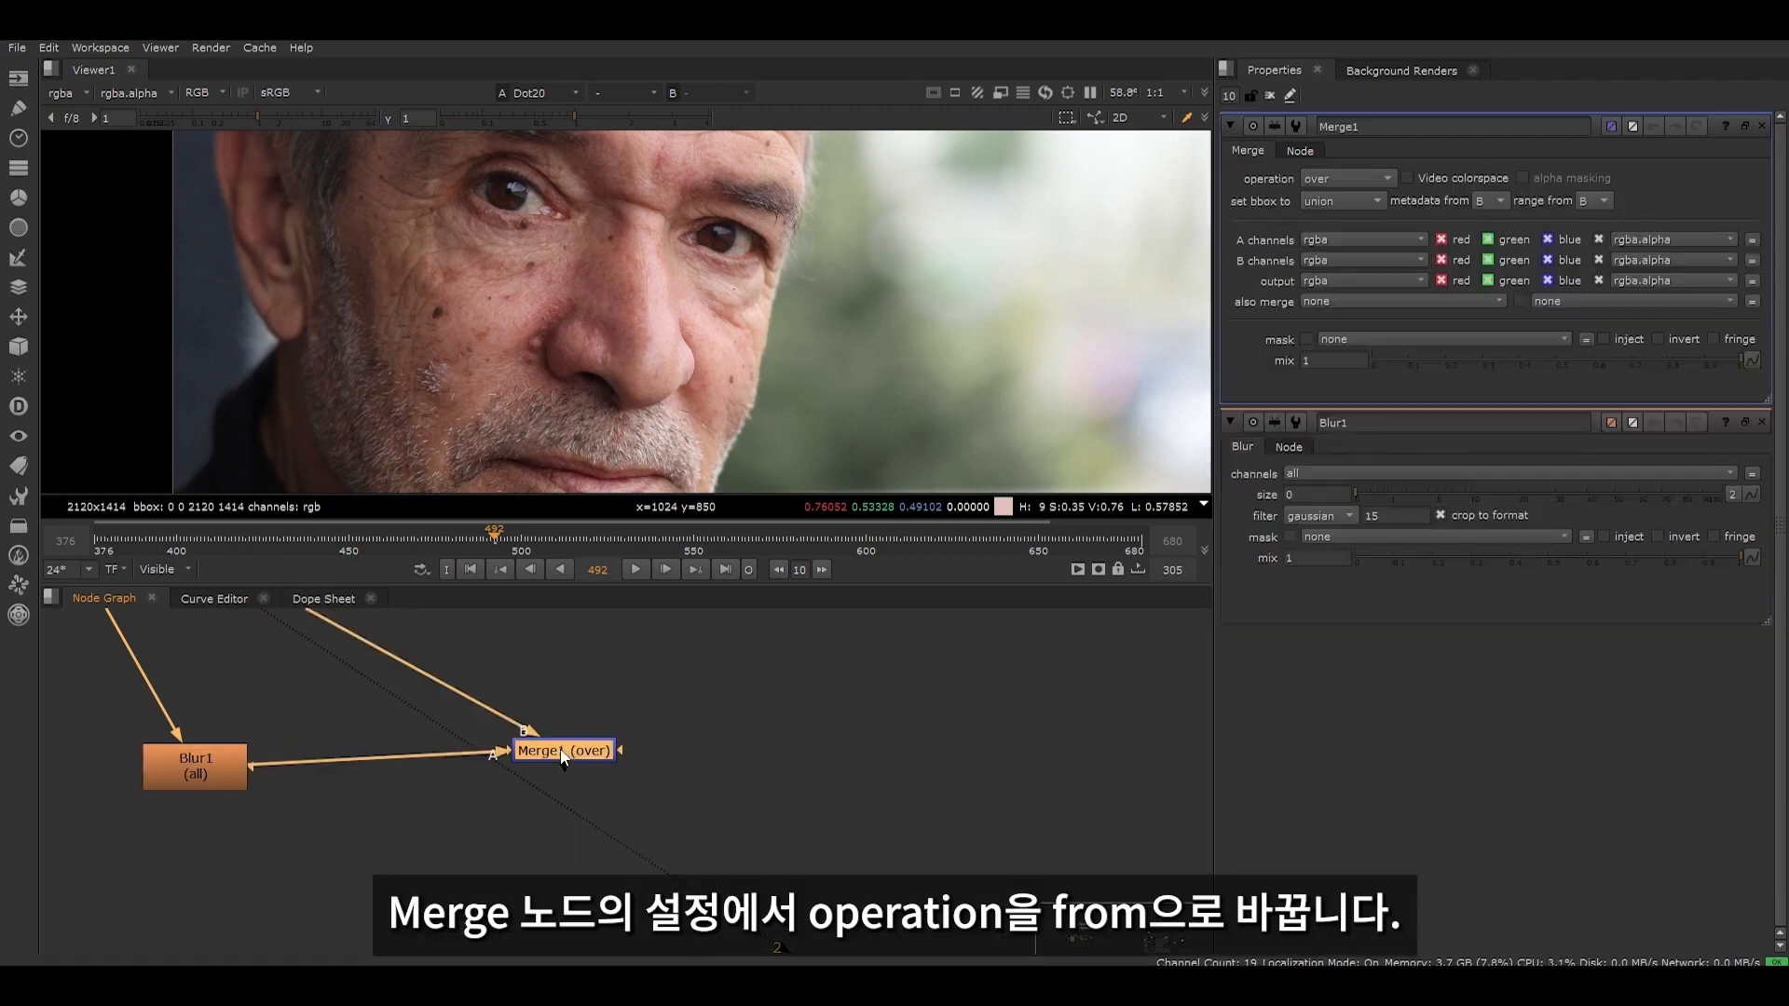
click(1323, 180)
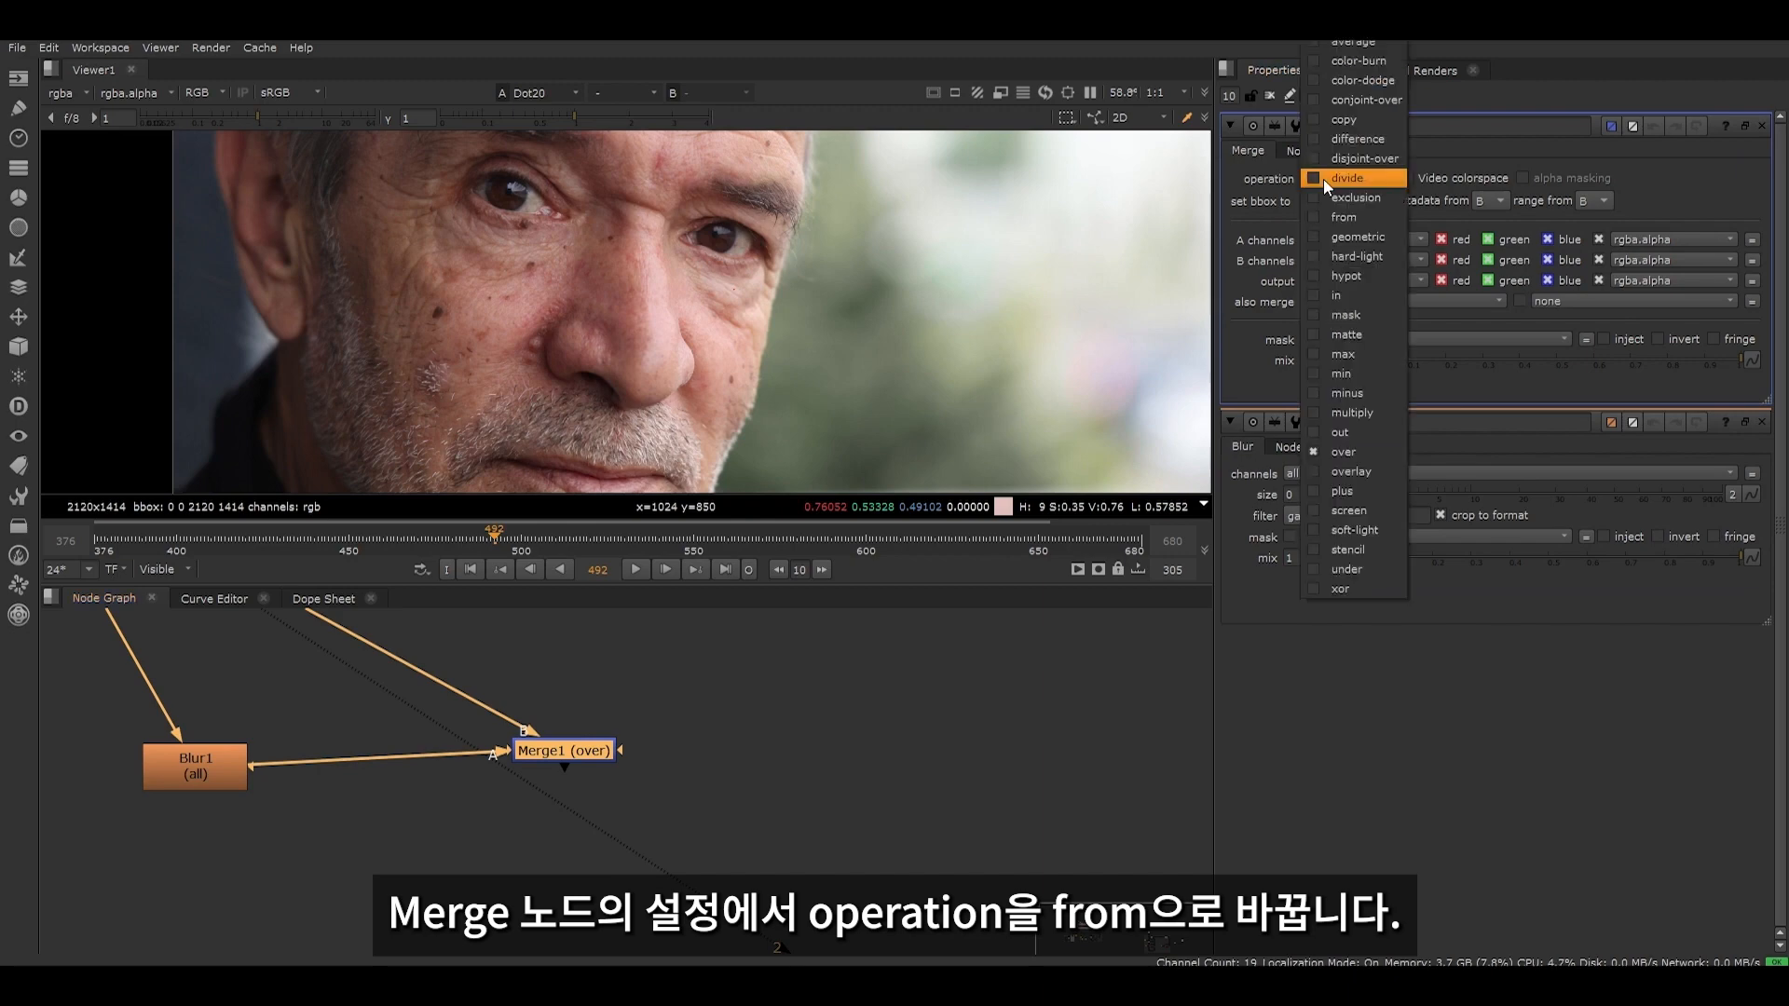
click(1359, 217)
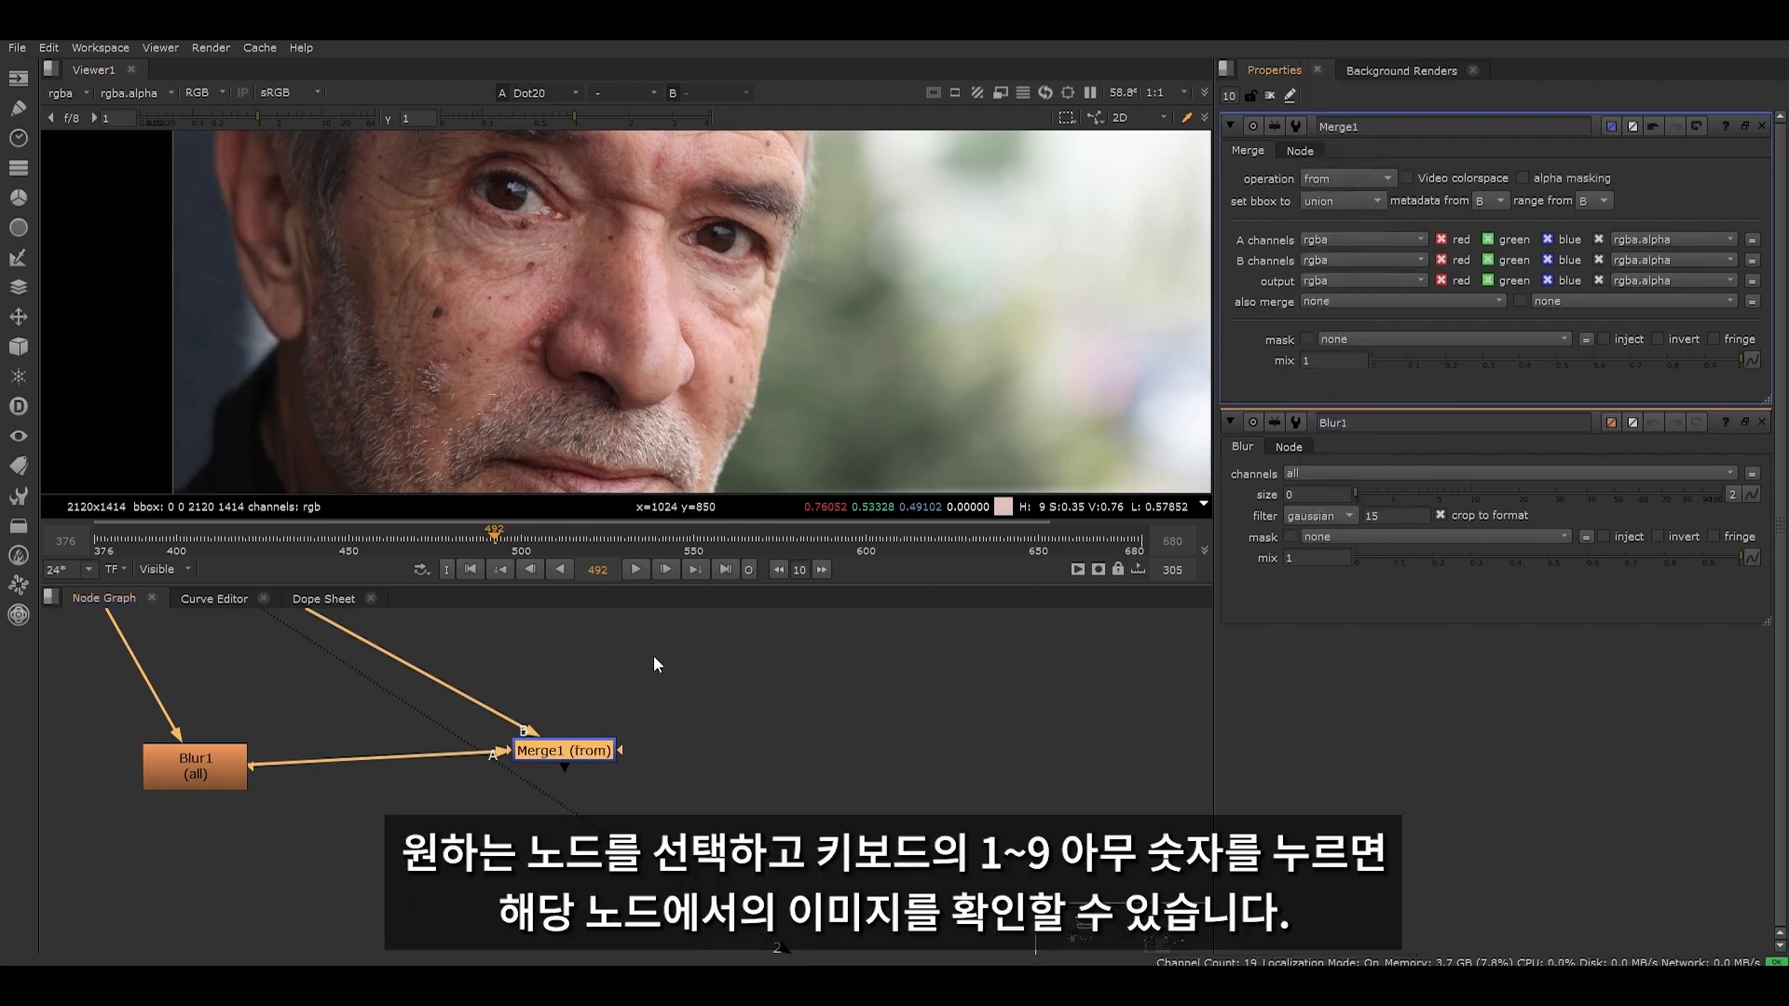
drag(536, 749, 529, 766)
drag(697, 723, 500, 812)
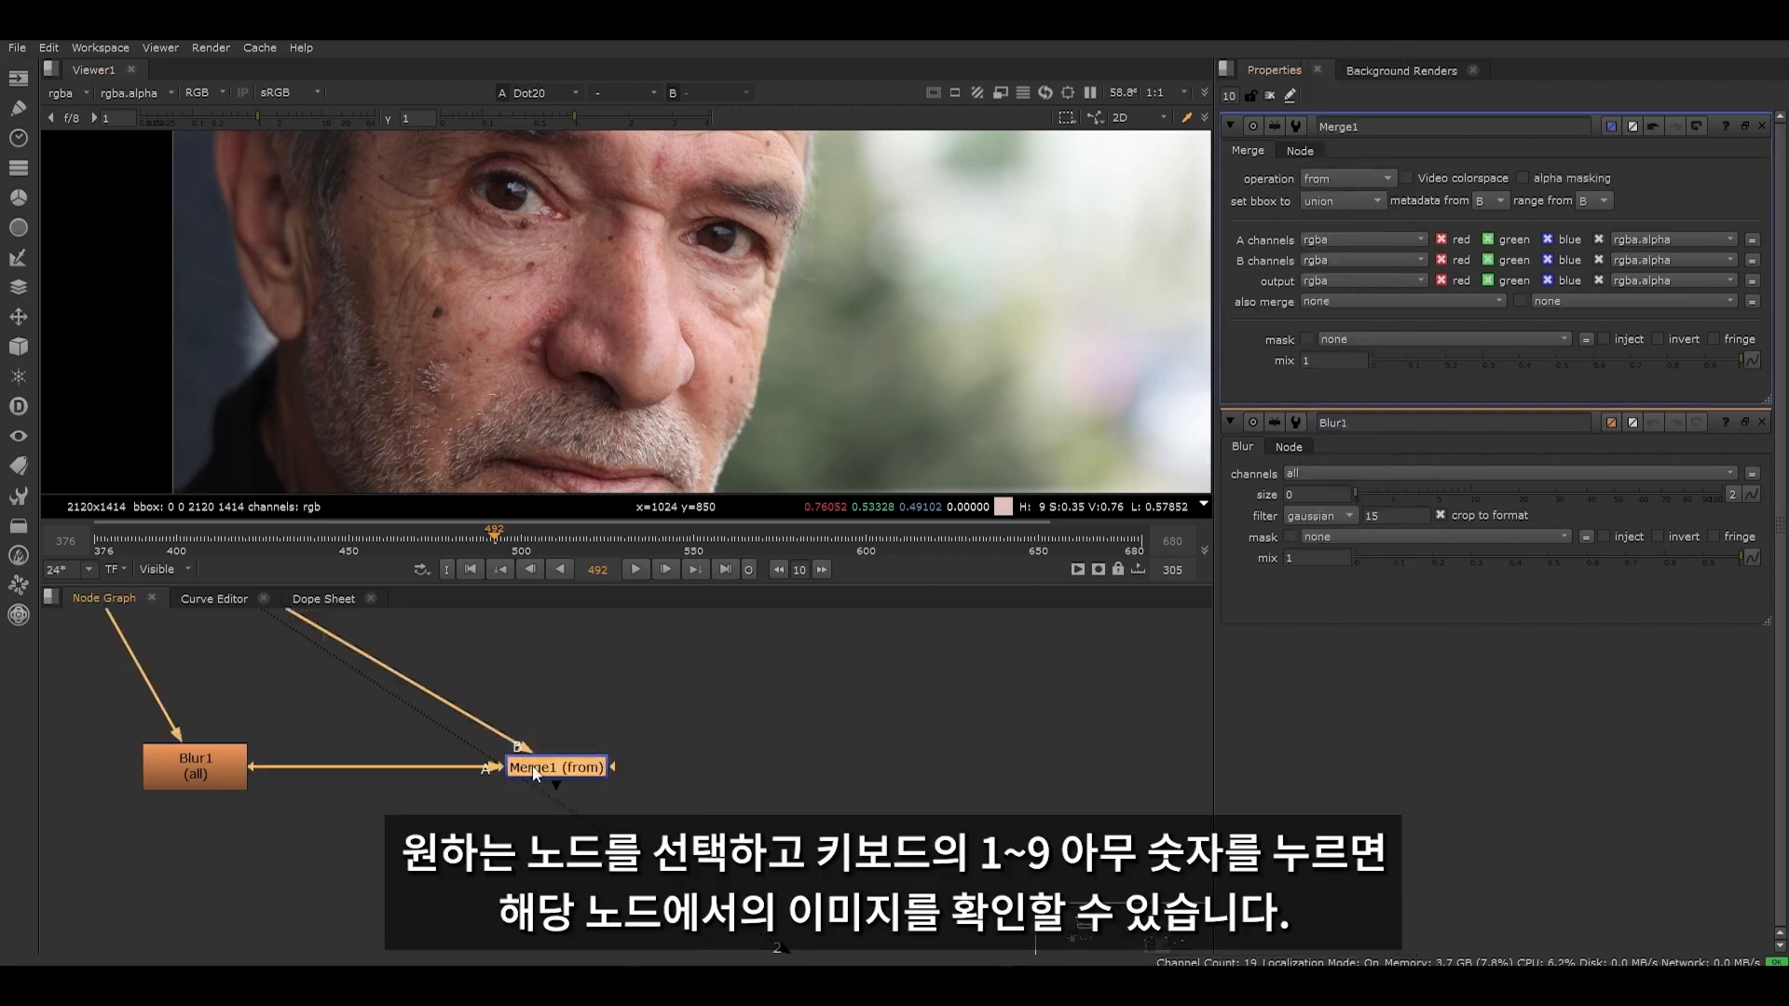
key(1)
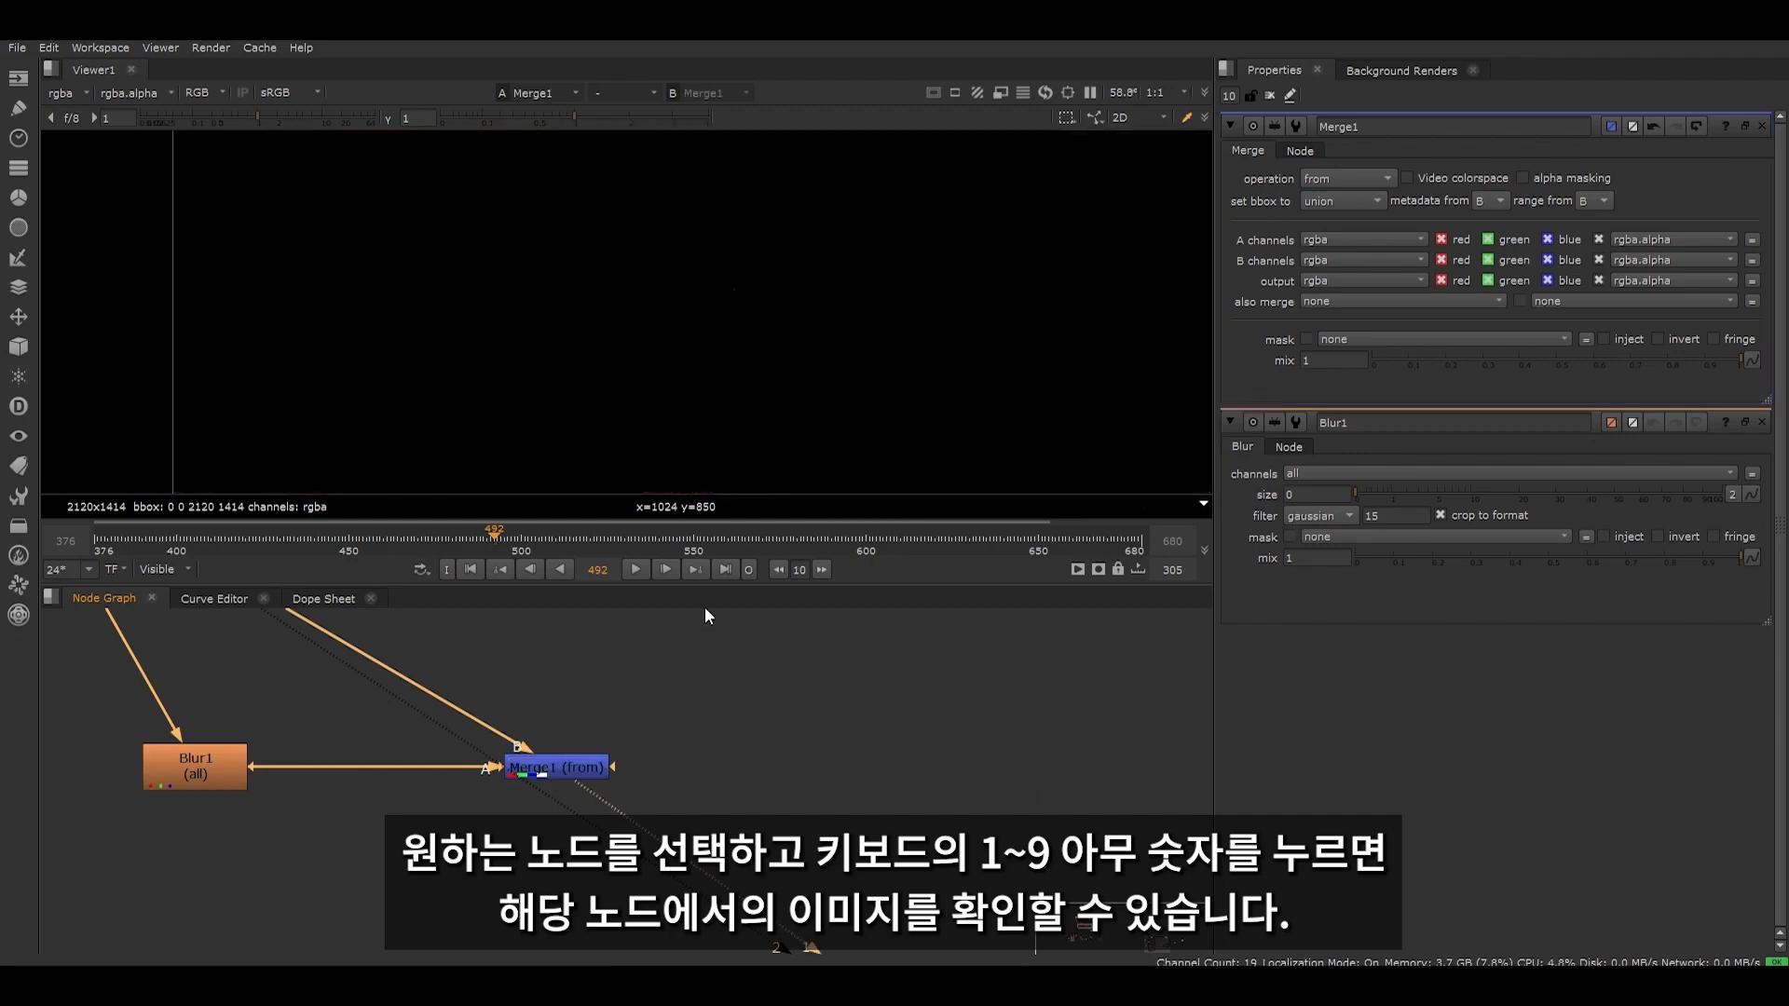
- Set Blur1's size to 17.5 to extract the portrait's high-frequency detail
scroll(589, 300, down, 5)
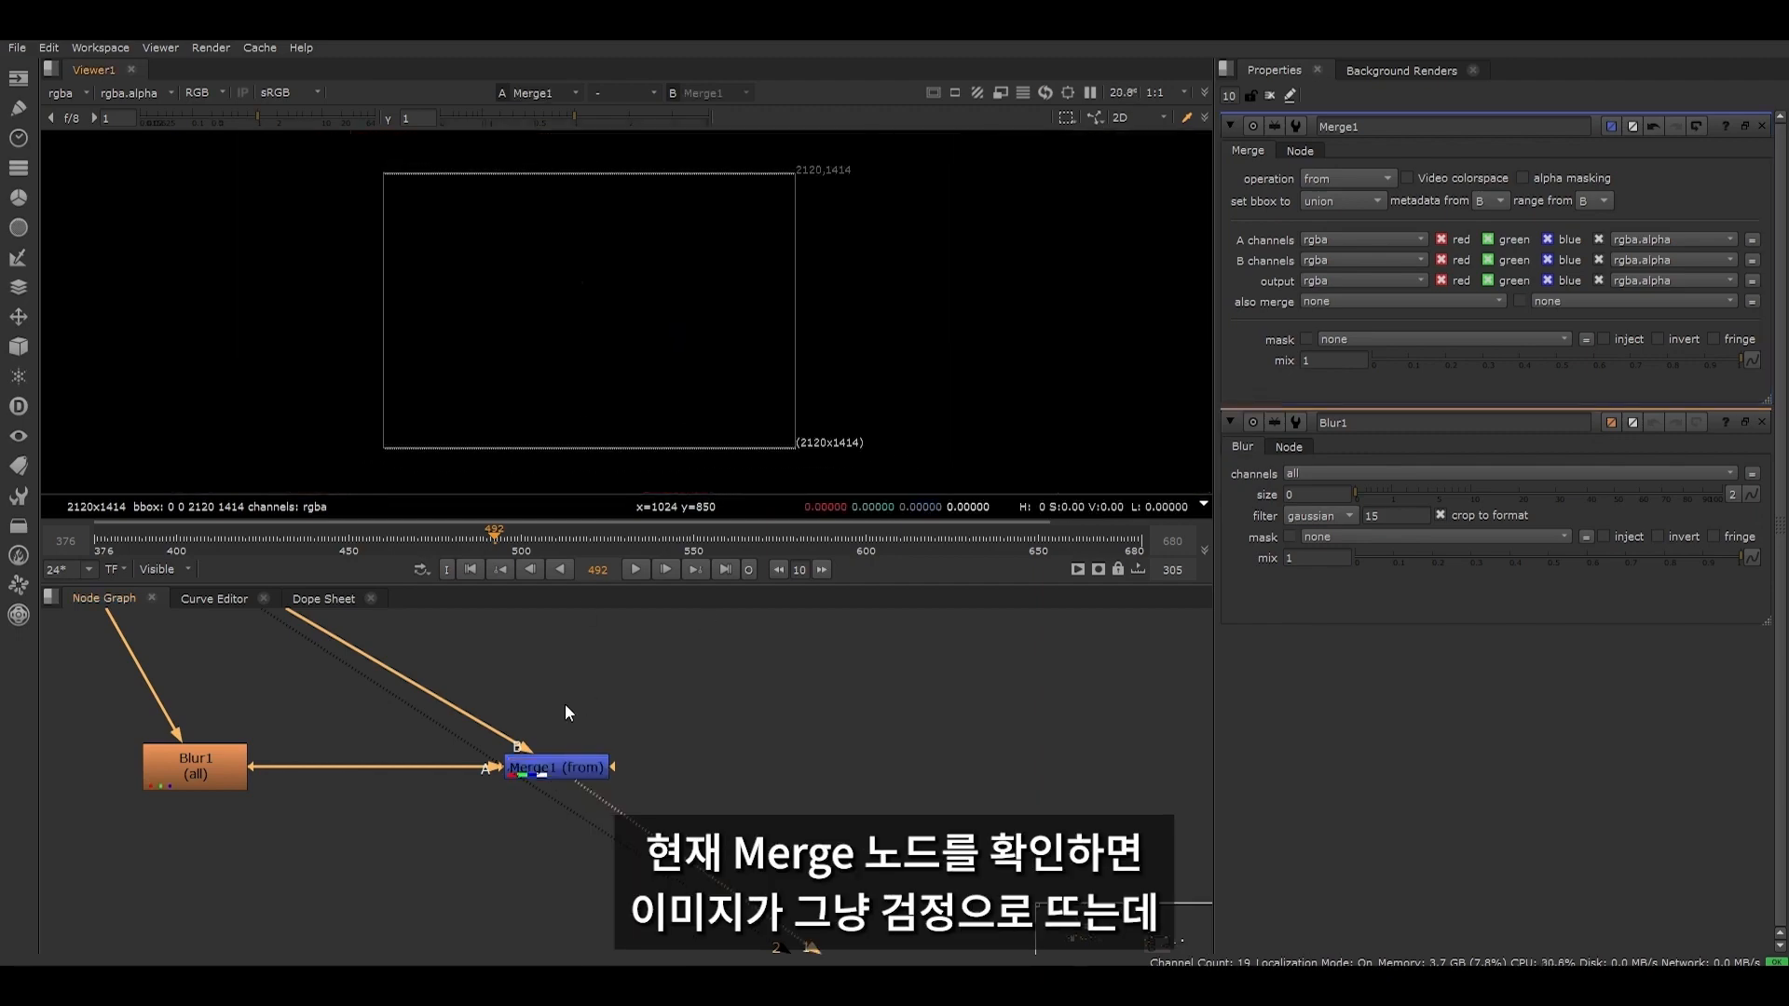
scroll(526, 764, down, 3)
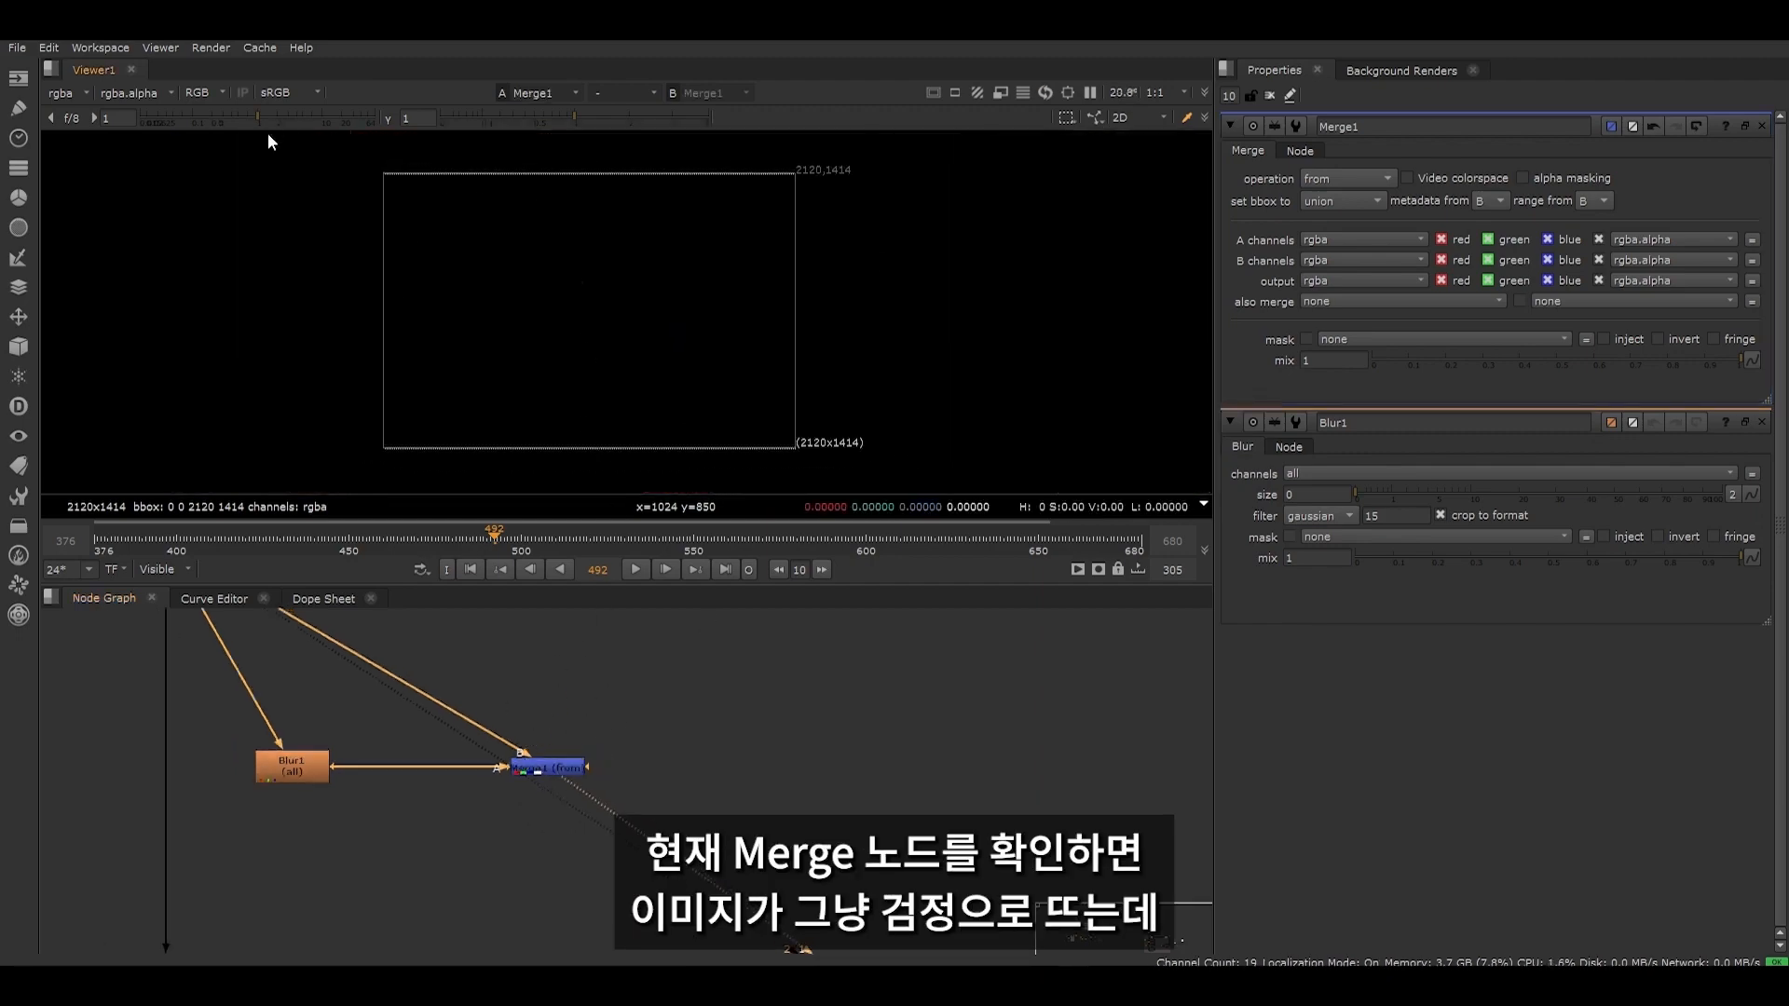
scroll(382, 773, down, 4)
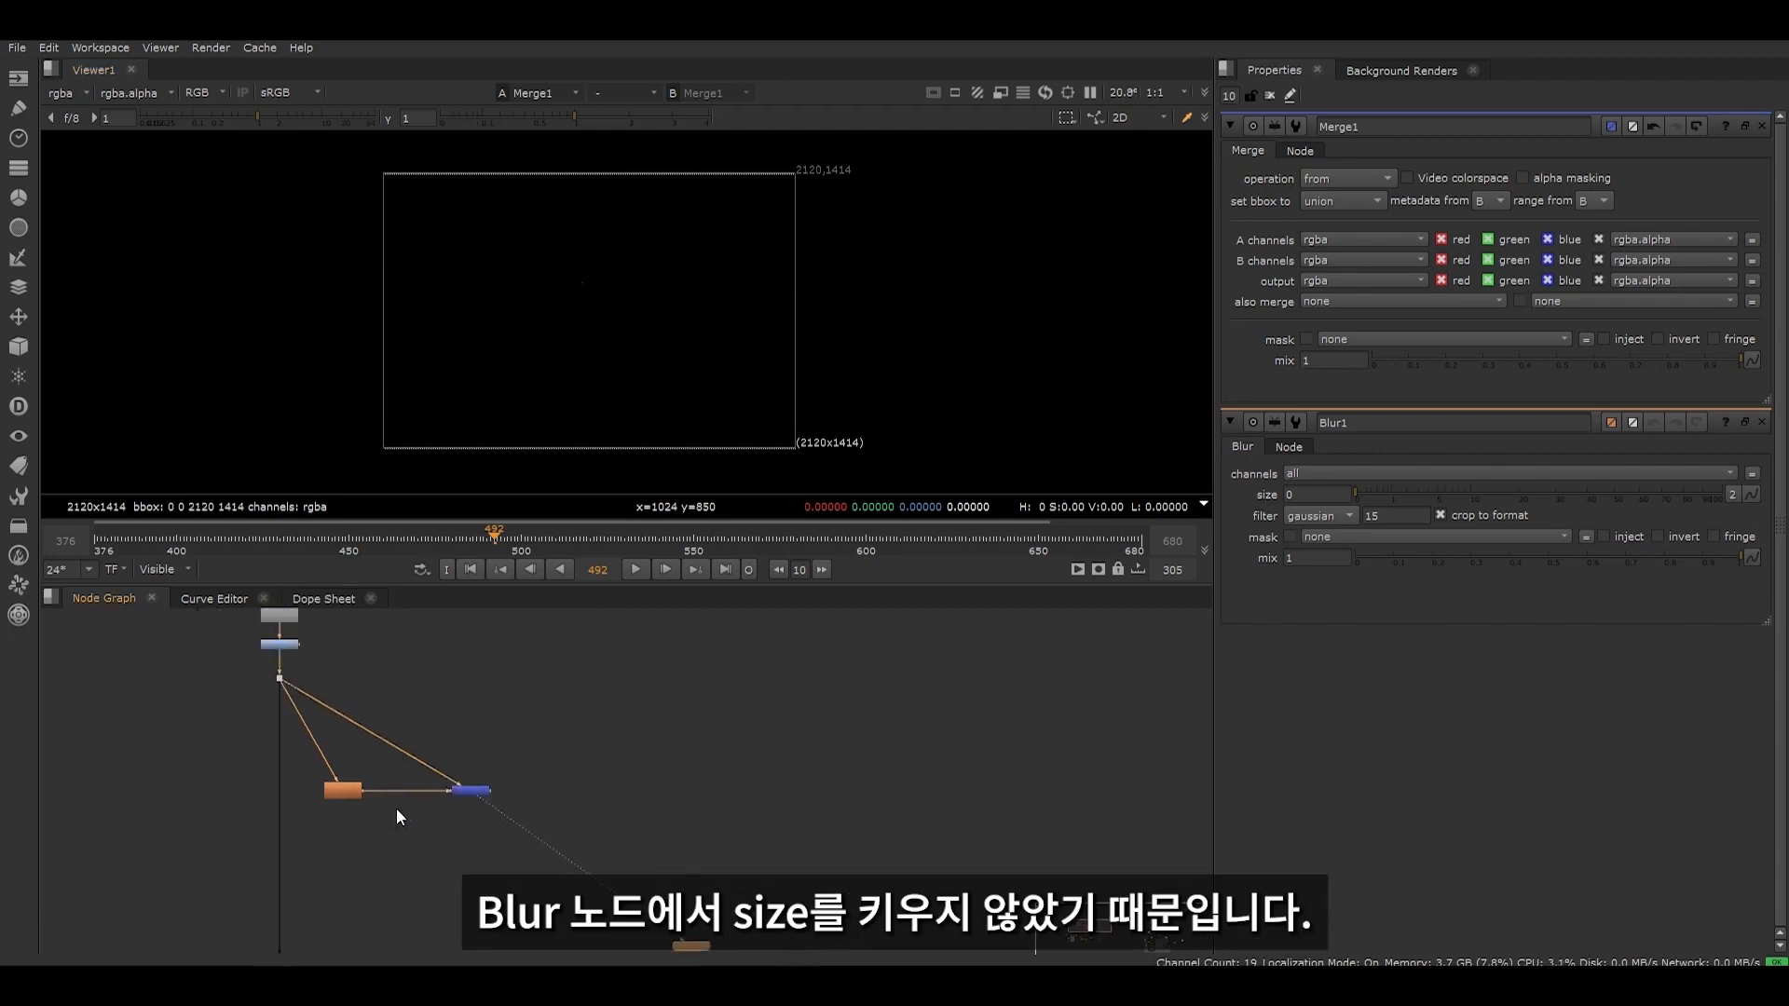
double_click(356, 818)
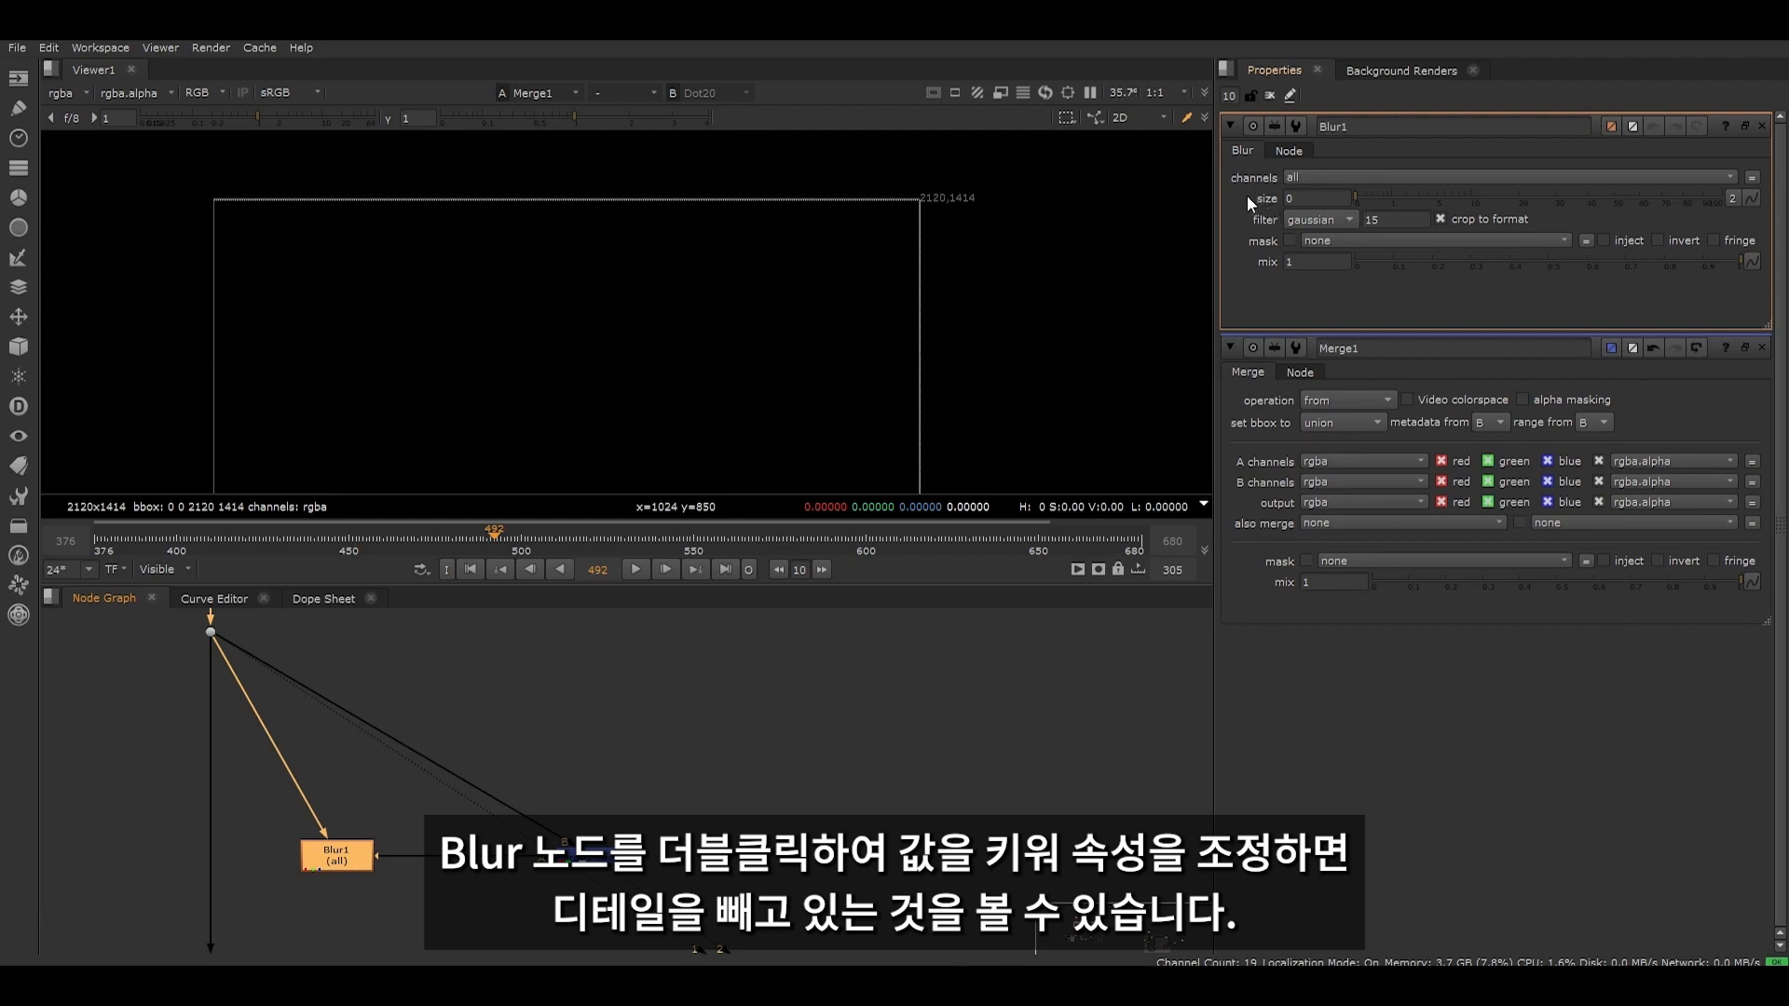
drag(1376, 196, 1471, 196)
middle_drag(558, 321, 564, 296)
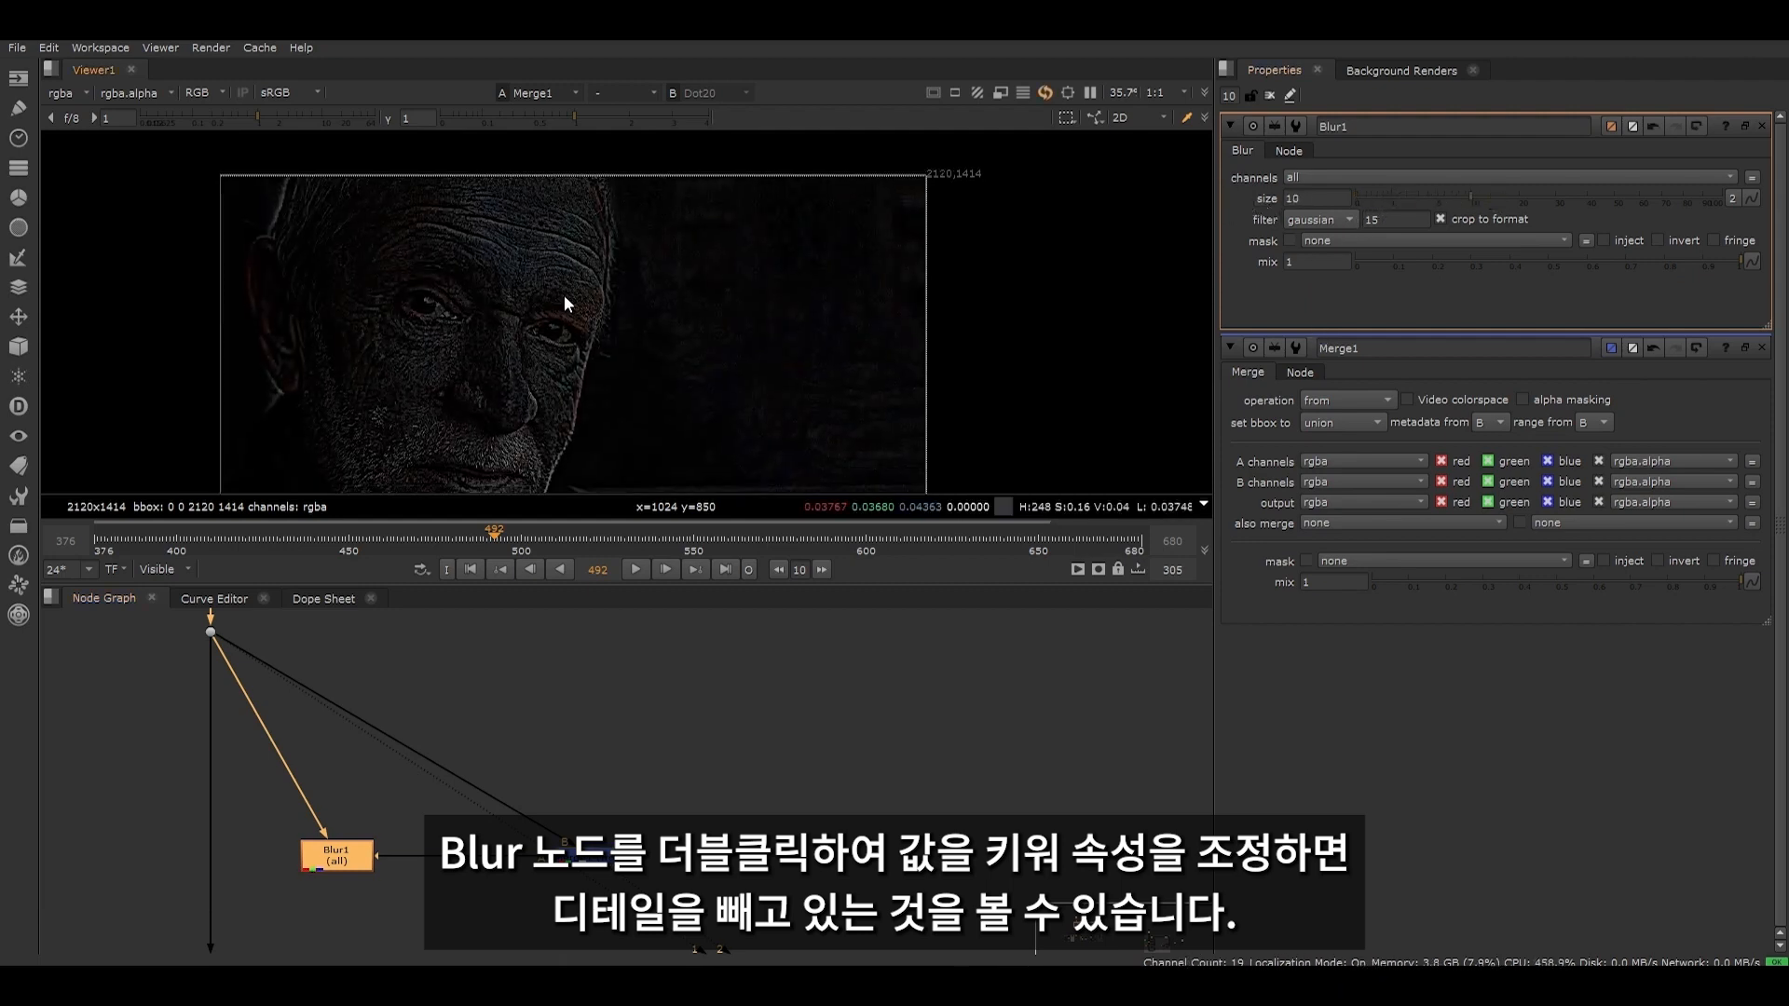
scroll(550, 298, down, 3)
mouse_move(1525, 194)
mouse_down()
mouse_move(1670, 199)
mouse_move(1398, 210)
mouse_move(1562, 202)
mouse_move(1508, 208)
mouse_up()
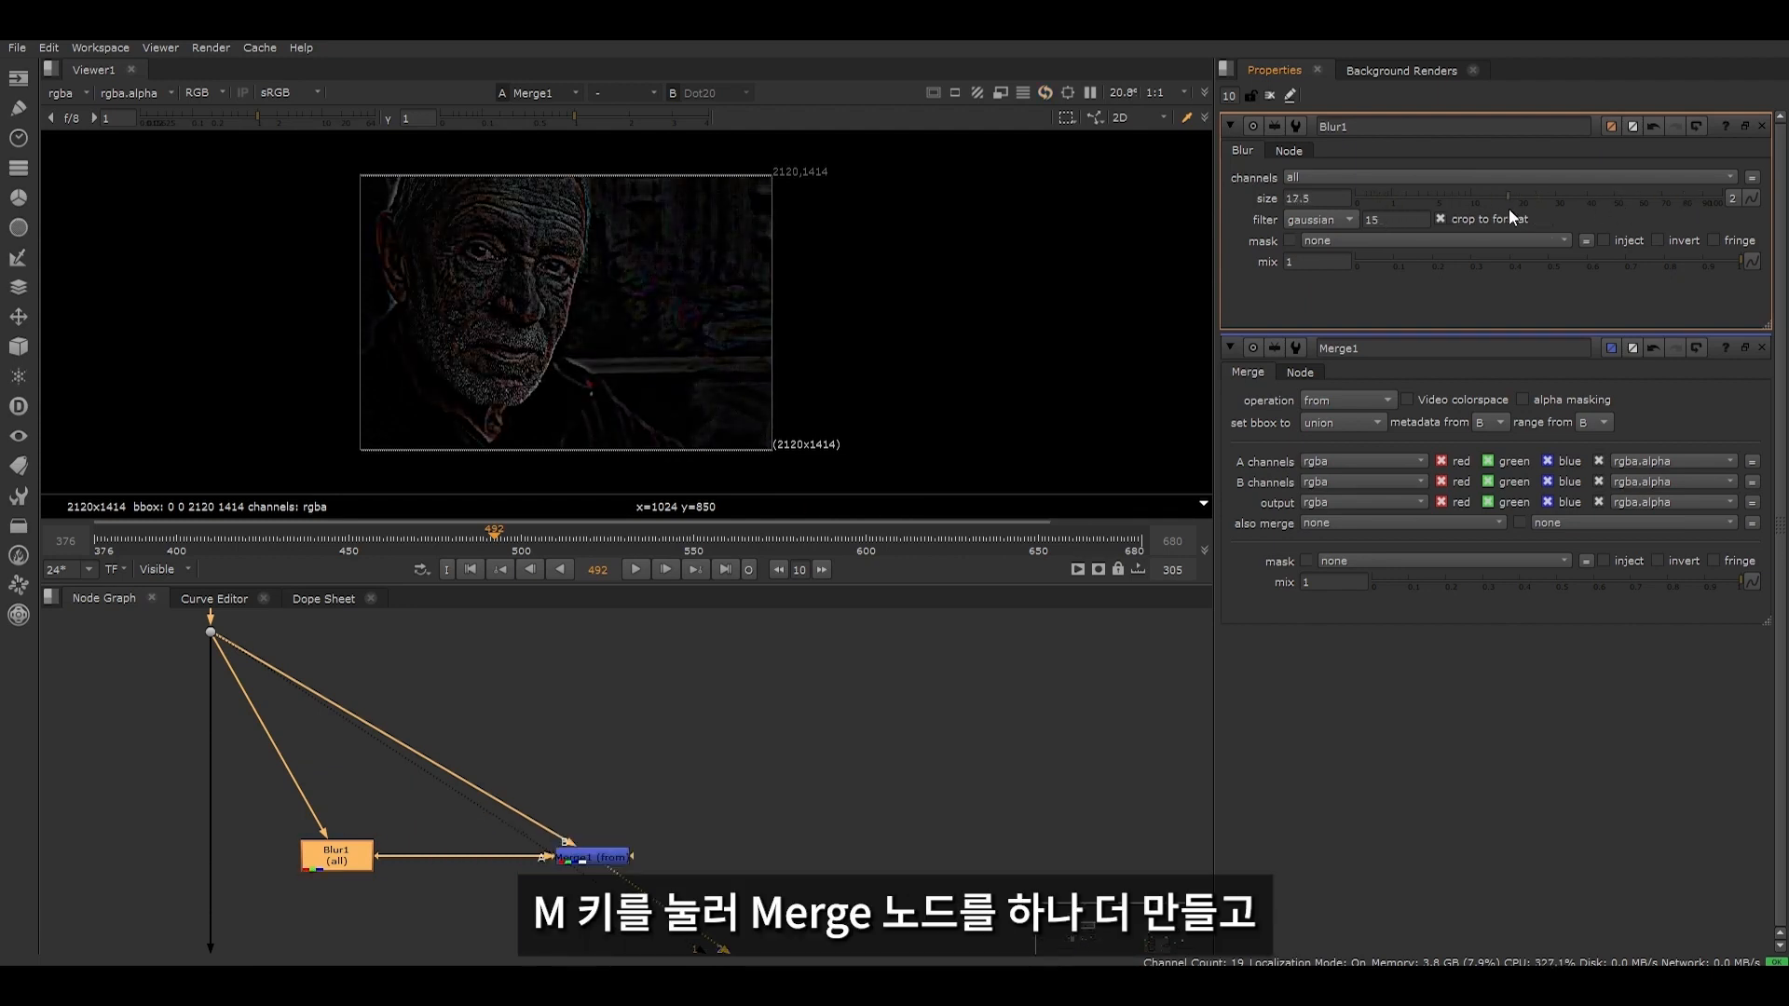
- Add a second Merge node below Merge1, with its B input connected to Merge1 and its A input to Blur1
click(466, 885)
middle_drag(503, 895, 393, 740)
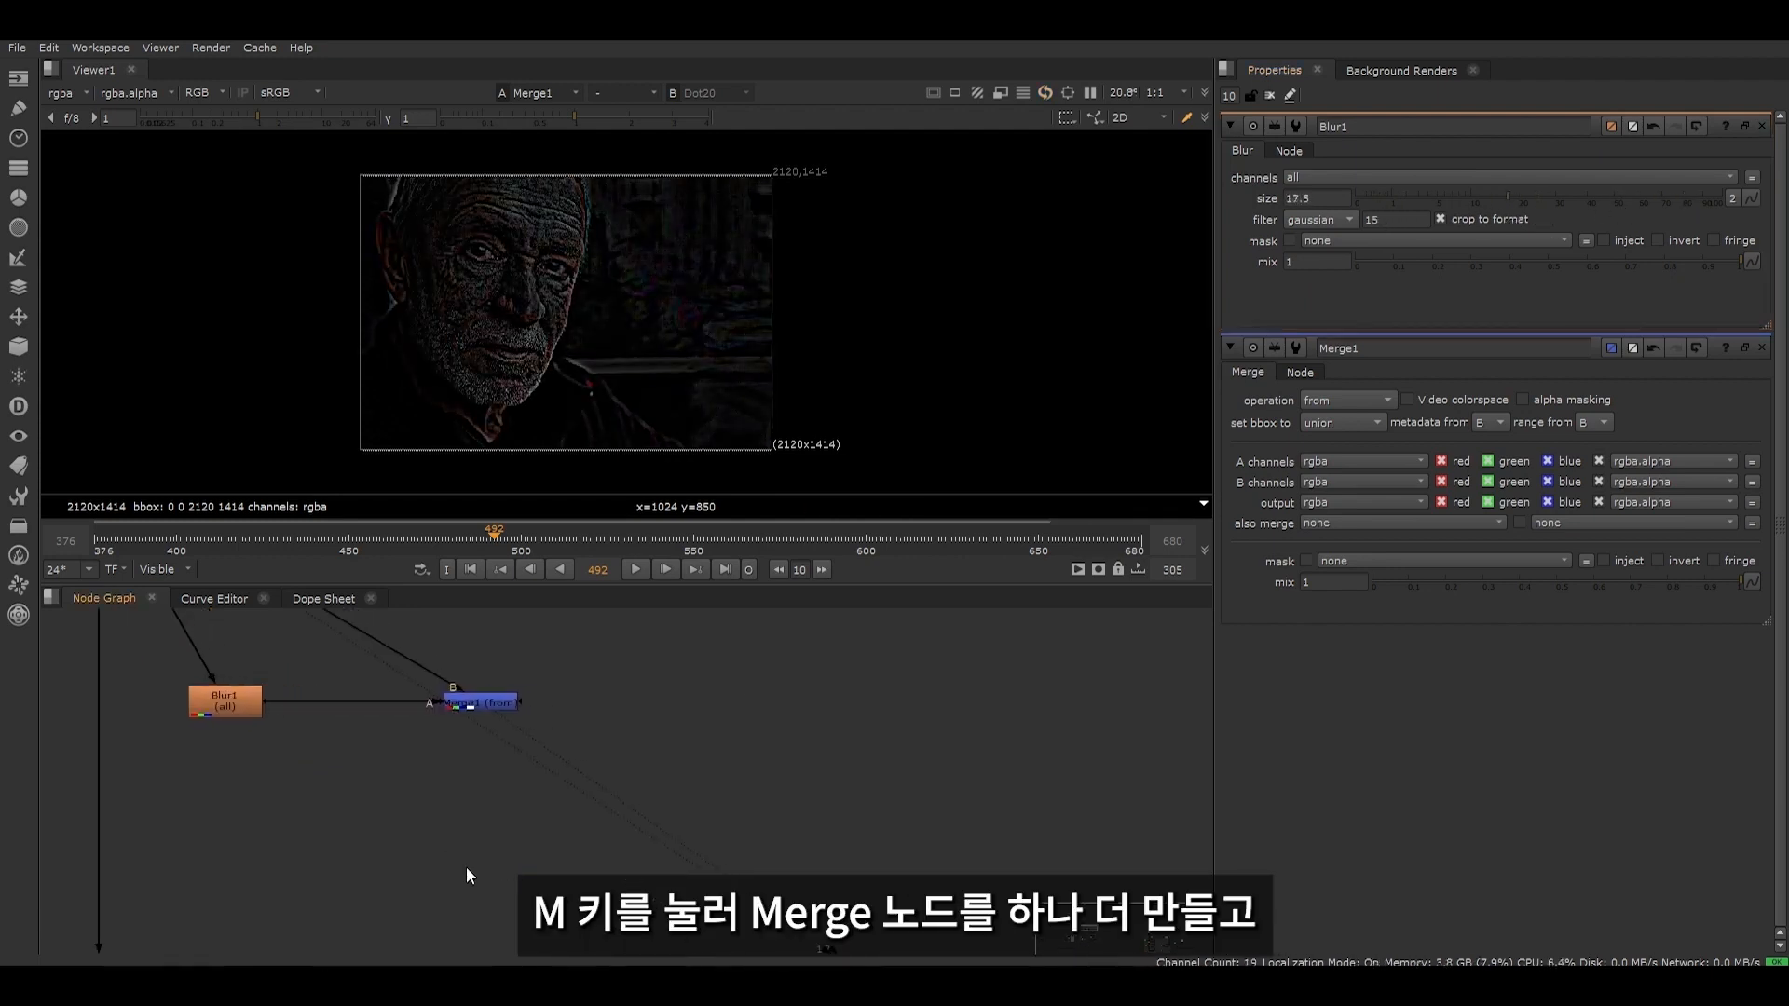
key(m)
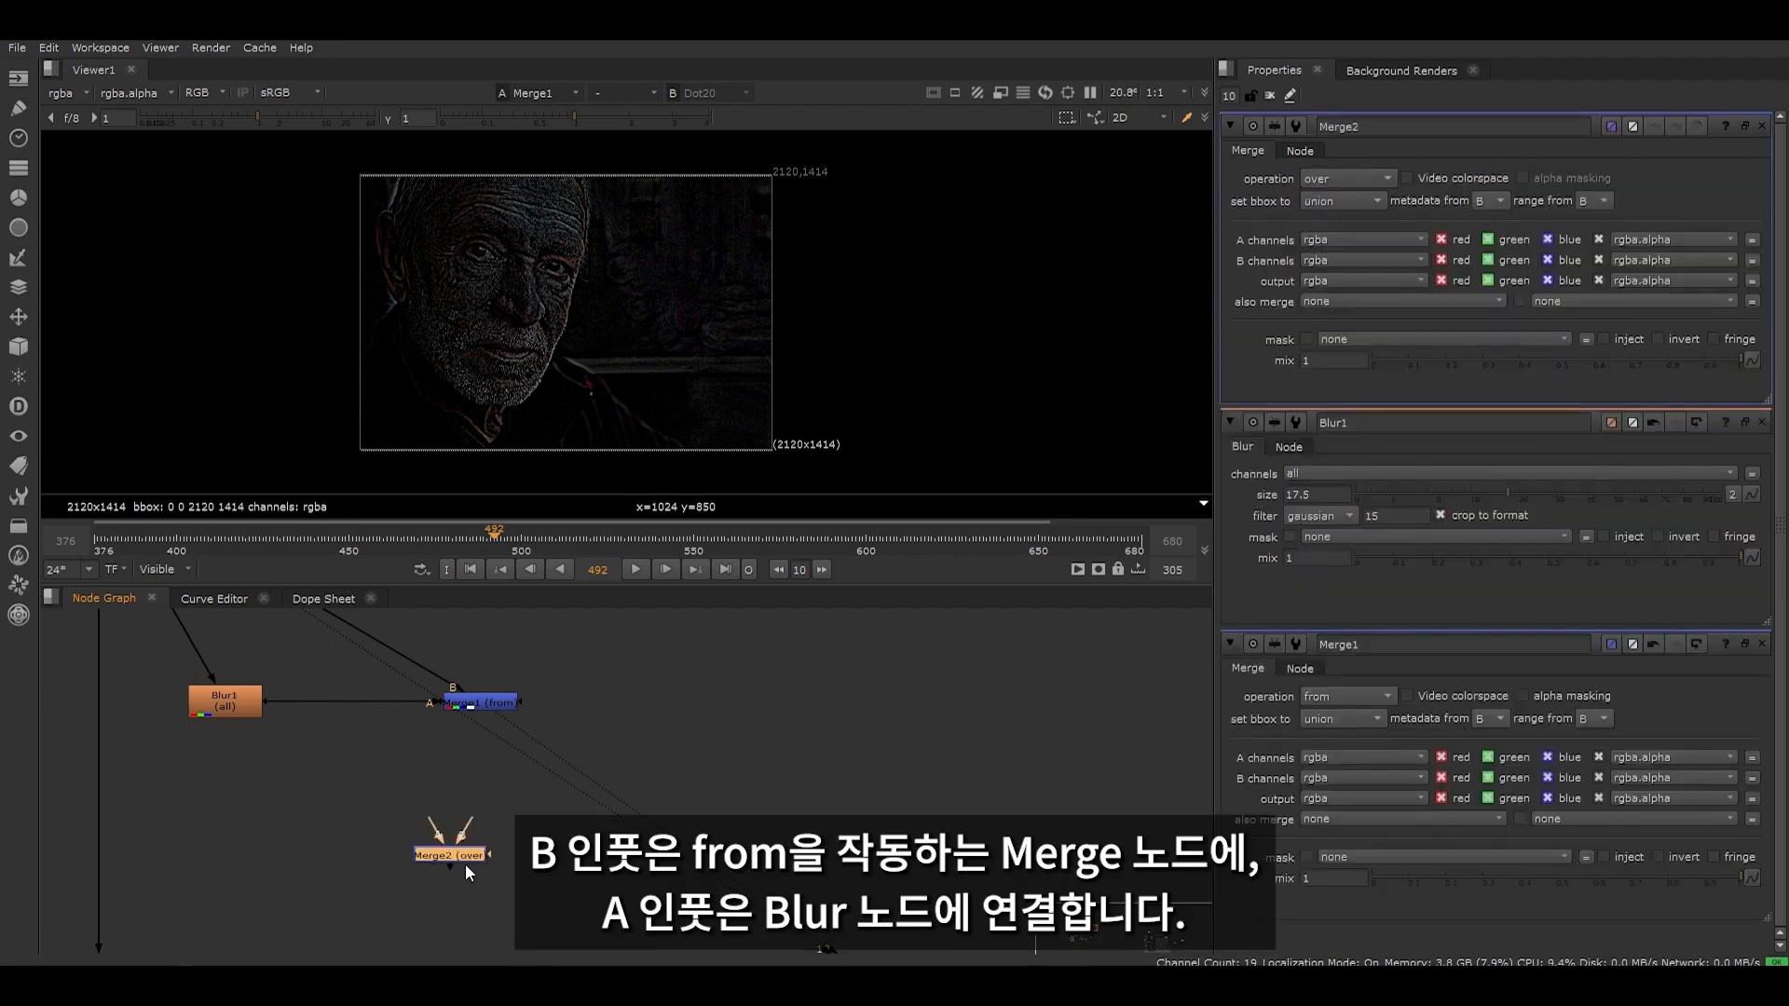
drag(466, 825, 480, 705)
drag(460, 869, 238, 700)
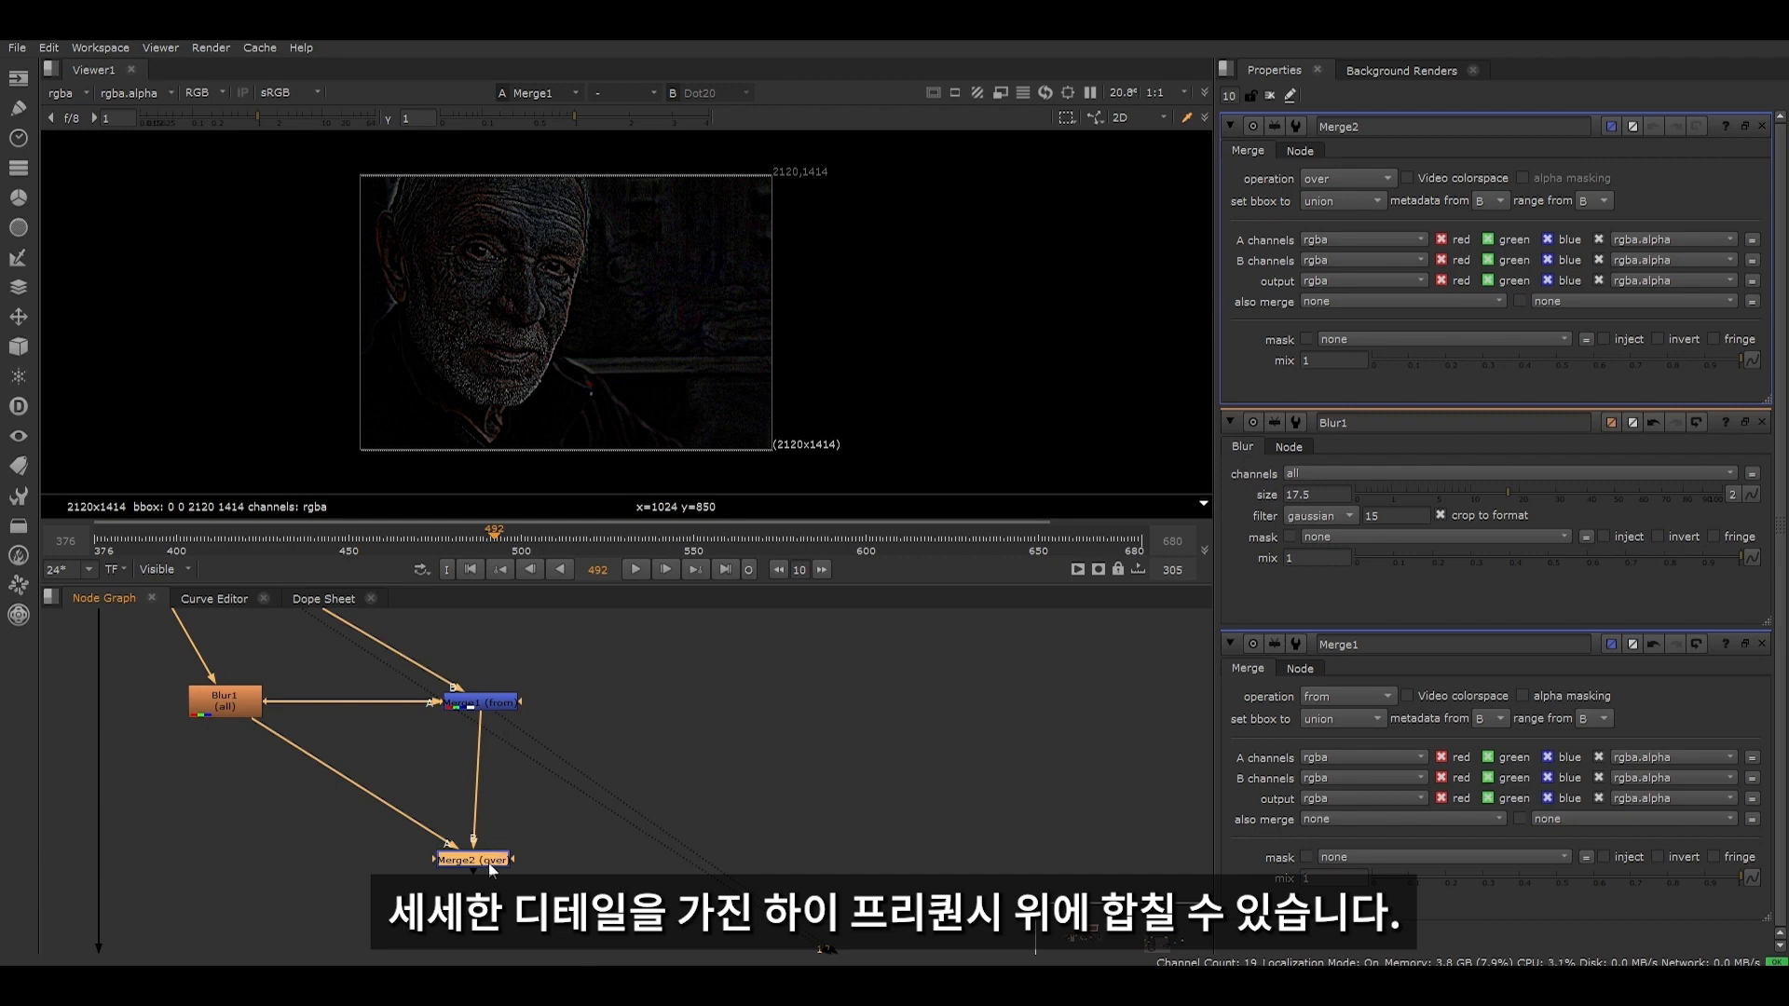
- Set Merge2's operation to plus and display its recombined output in the viewer
click(1368, 177)
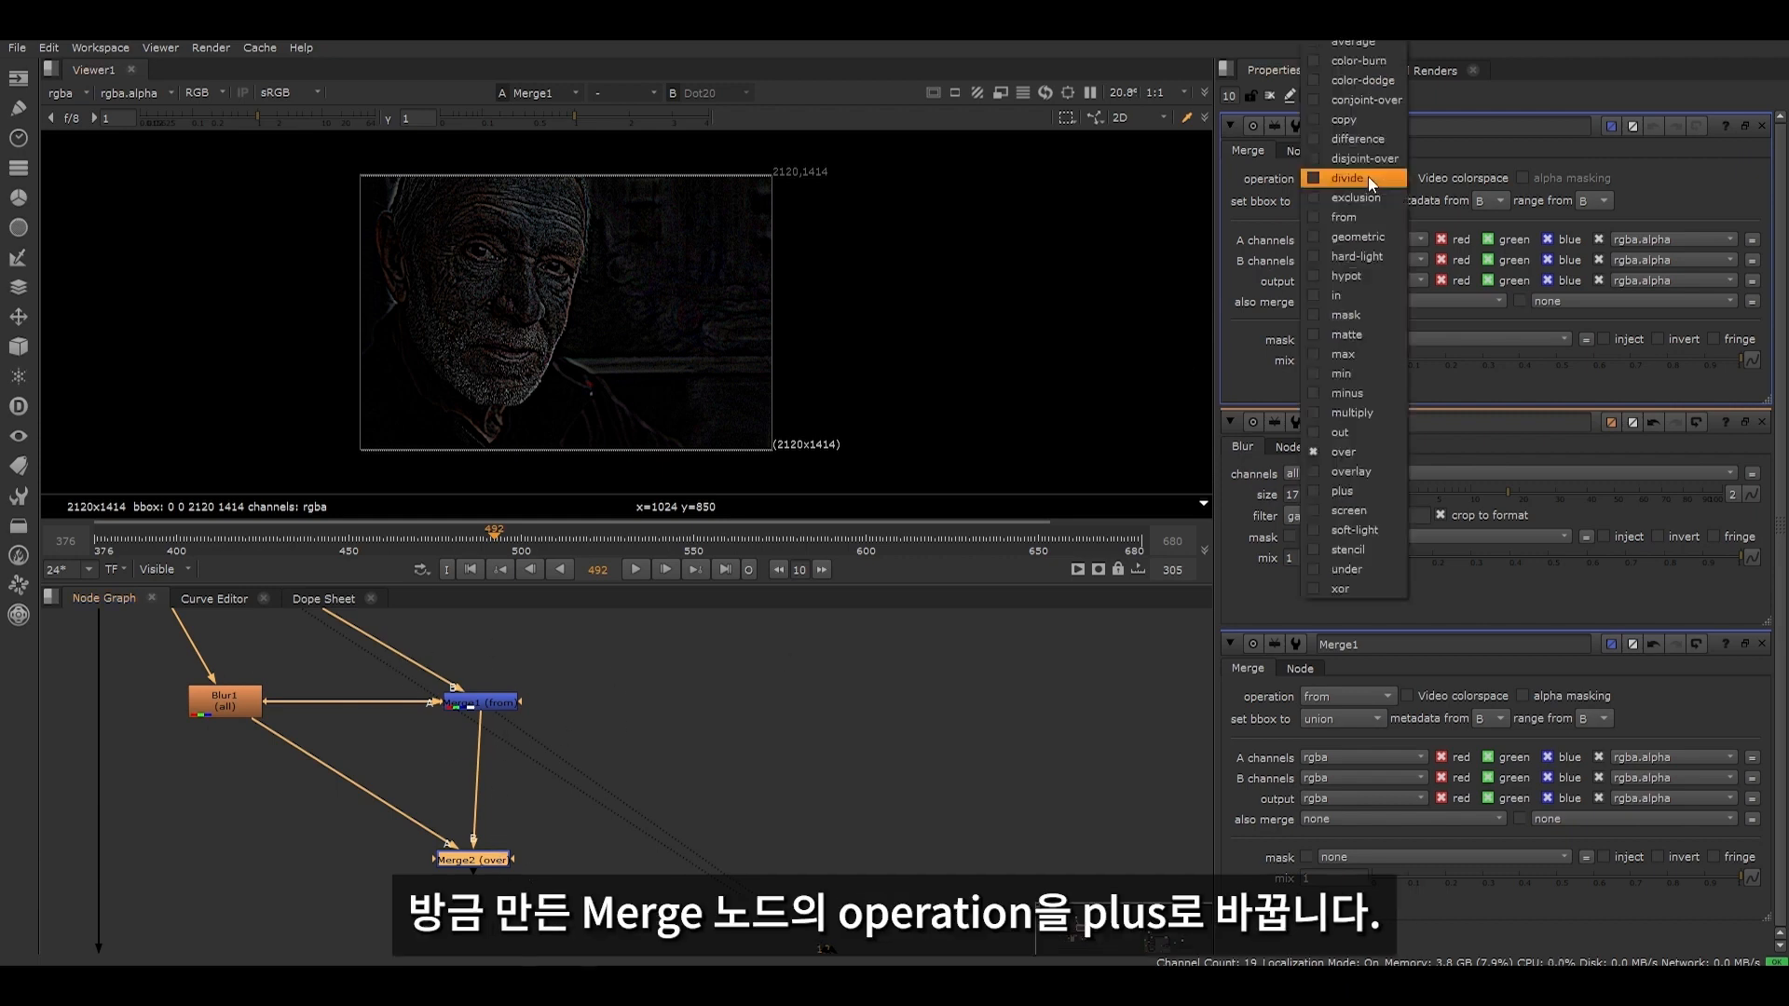
click(1356, 490)
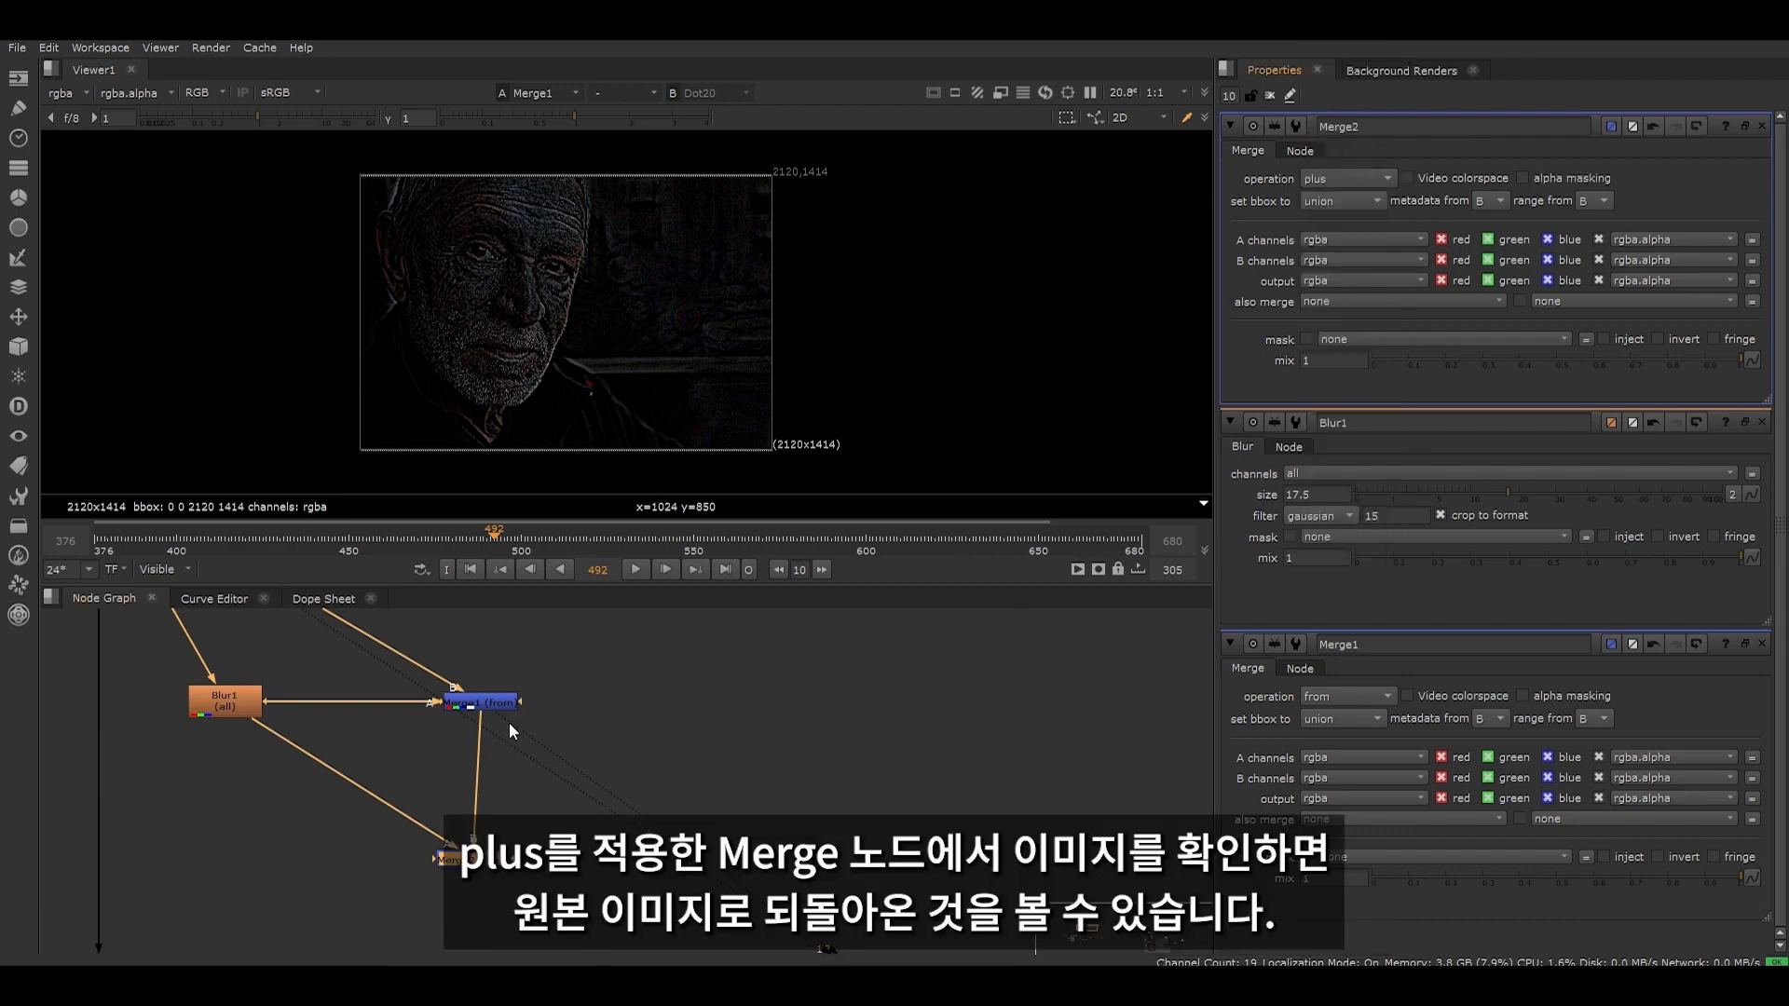
drag(365, 771, 567, 922)
key(1)
middle_drag(559, 722, 578, 799)
scroll(489, 727, down, 3)
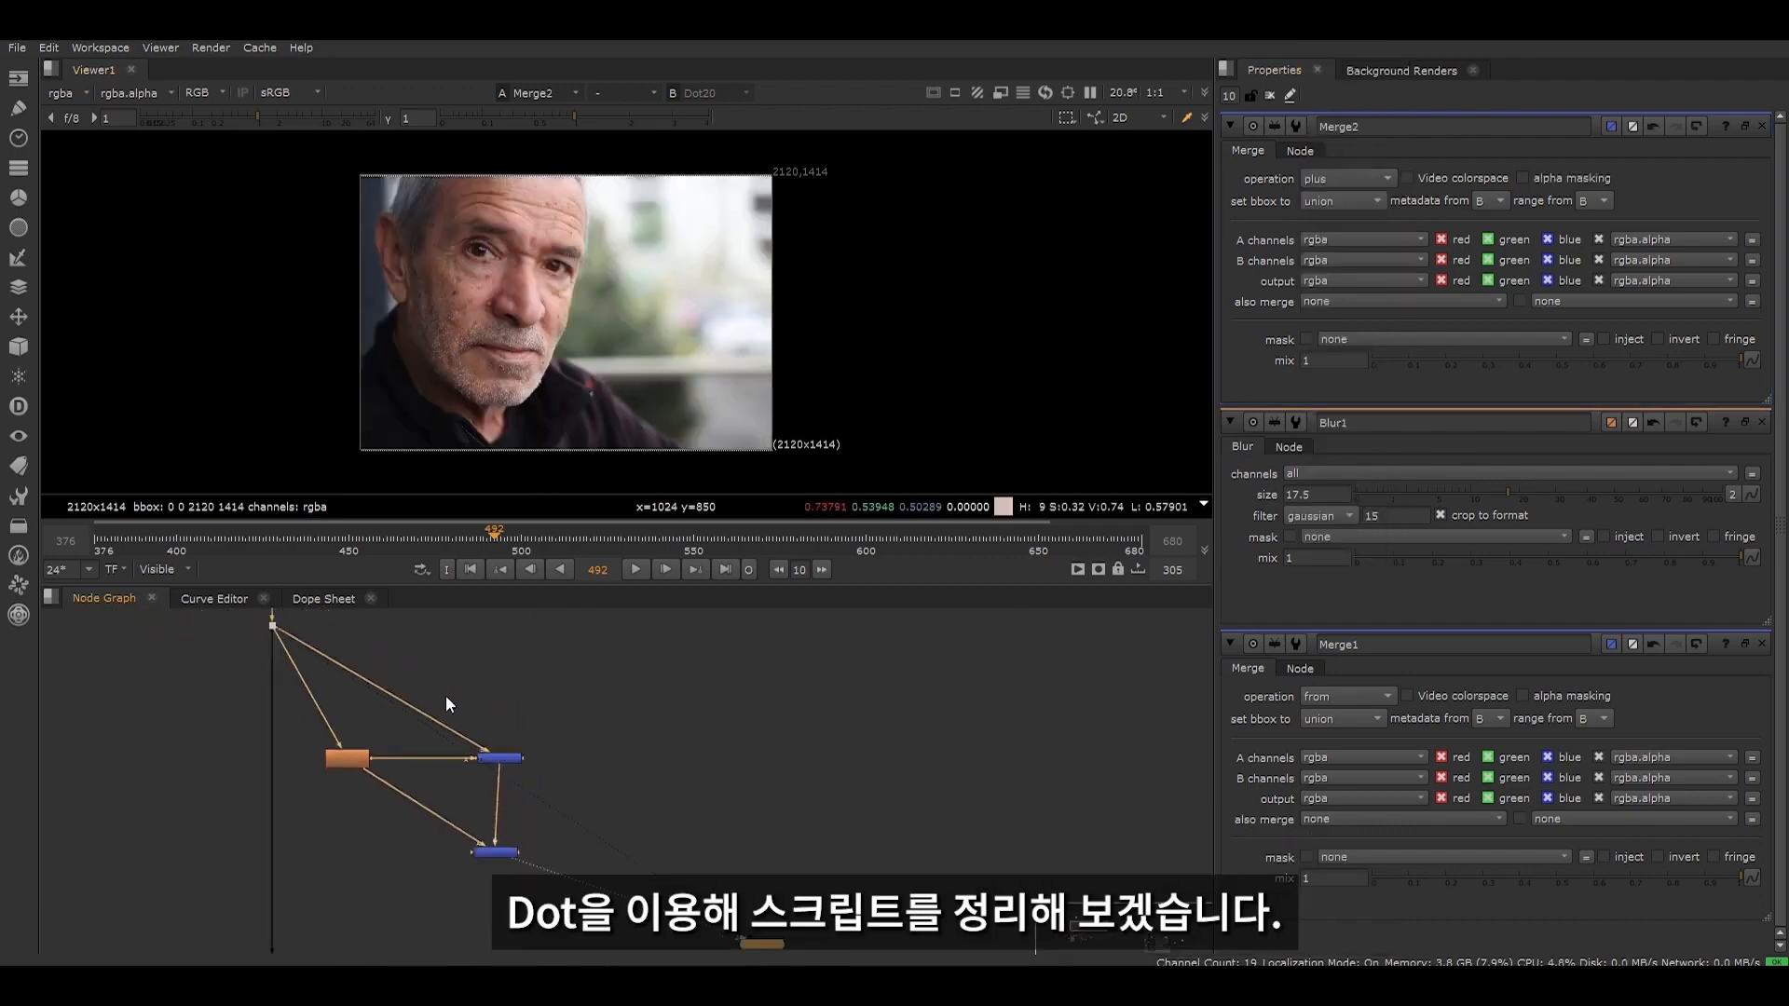
- Insert a Dot in the pipe to Merge1's B input and place it above Merge1, level with the source Dot
middle_drag(291, 671, 379, 740)
scroll(397, 688, up, 2)
scroll(406, 680, down, 1)
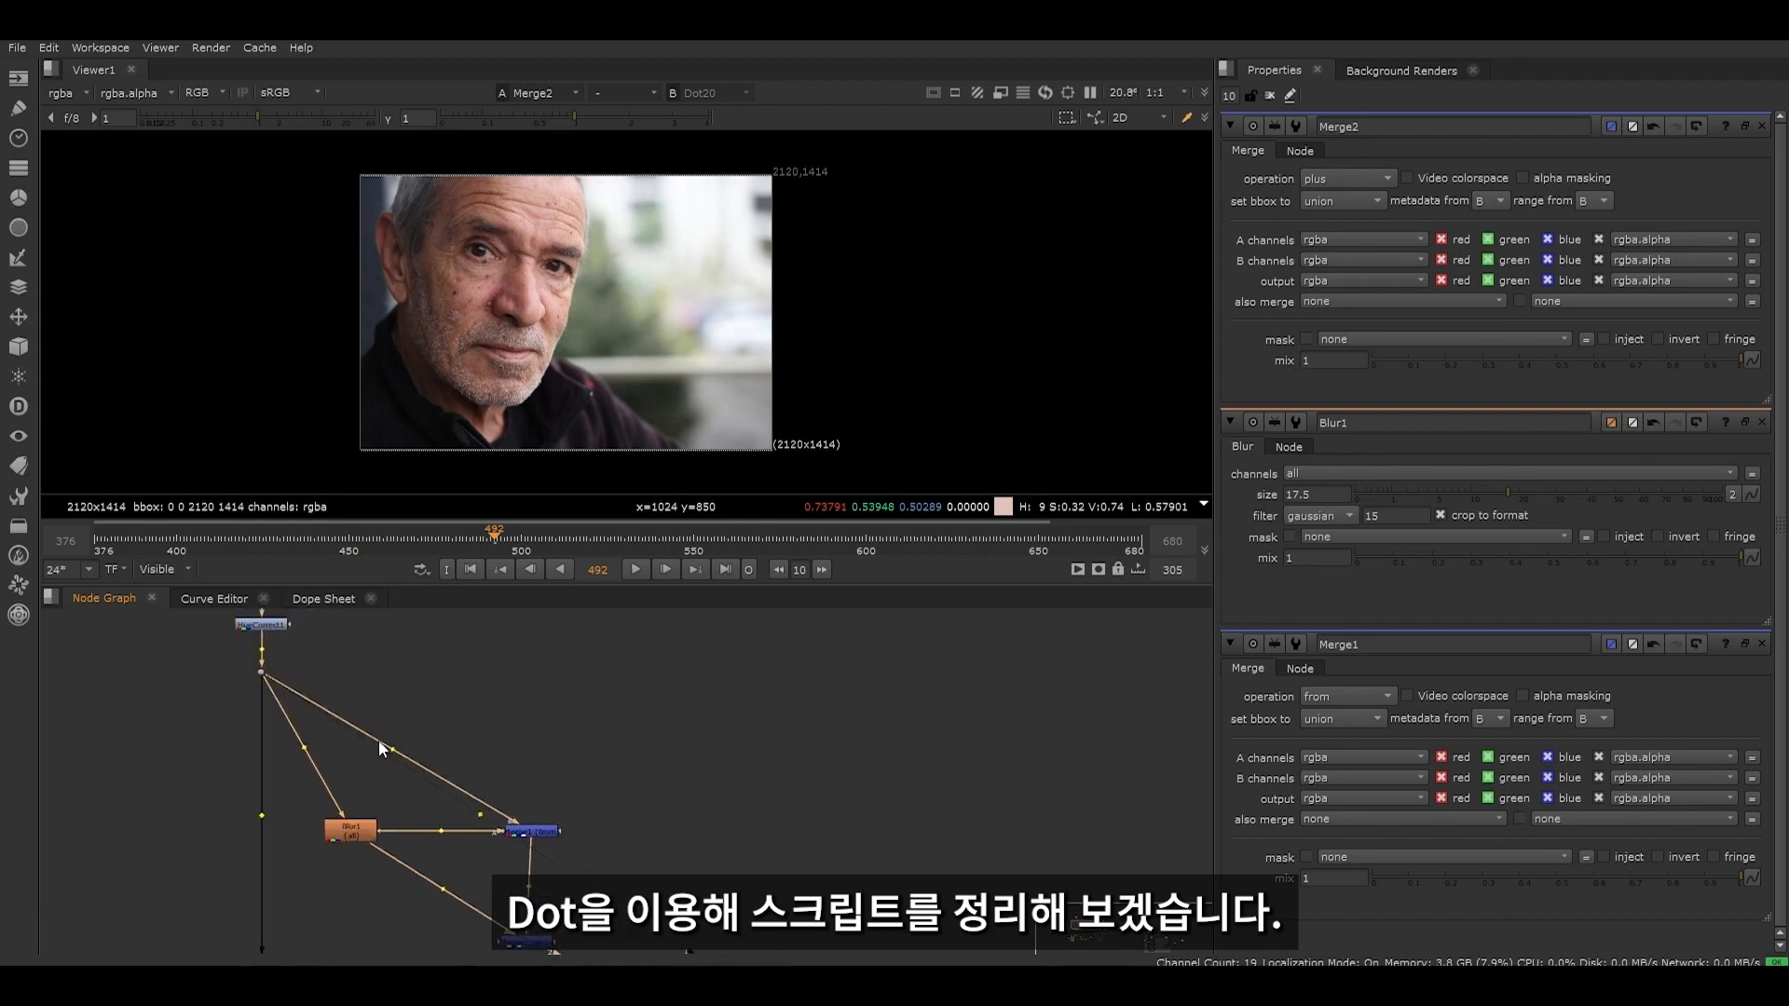
scroll(389, 751, up, 3)
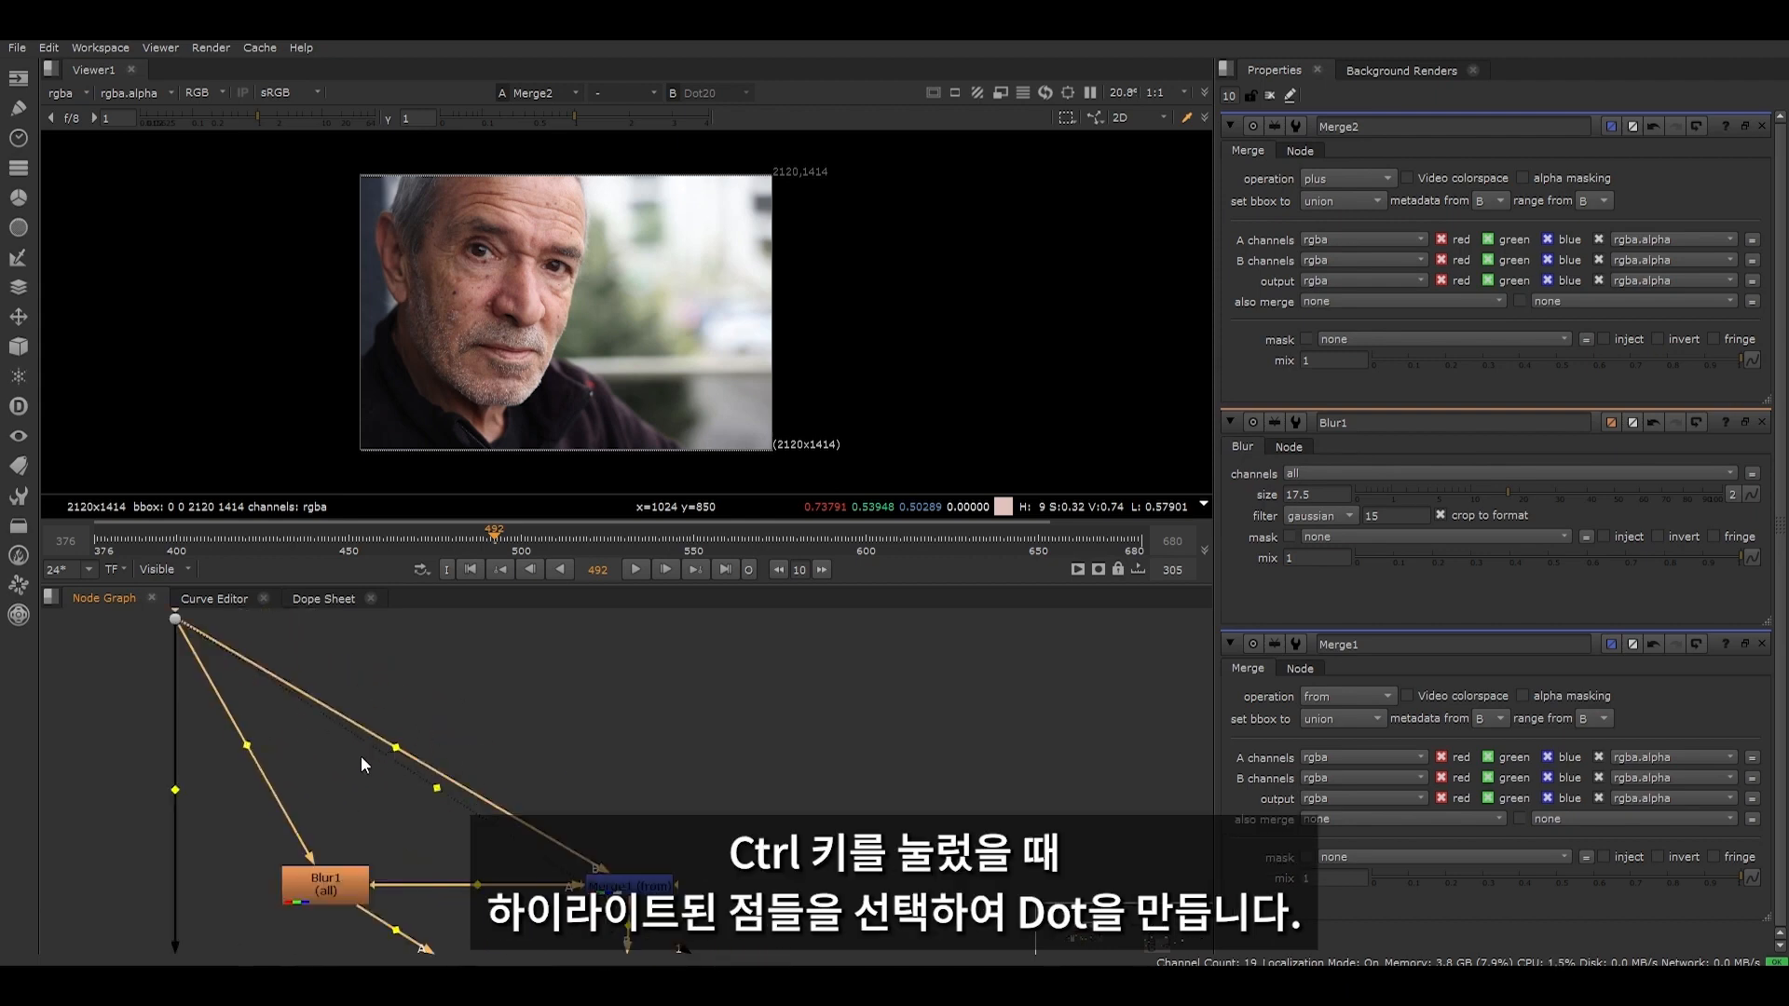
scroll(401, 757, up, 3)
scroll(405, 770, down, 3)
ctrl+click(390, 764)
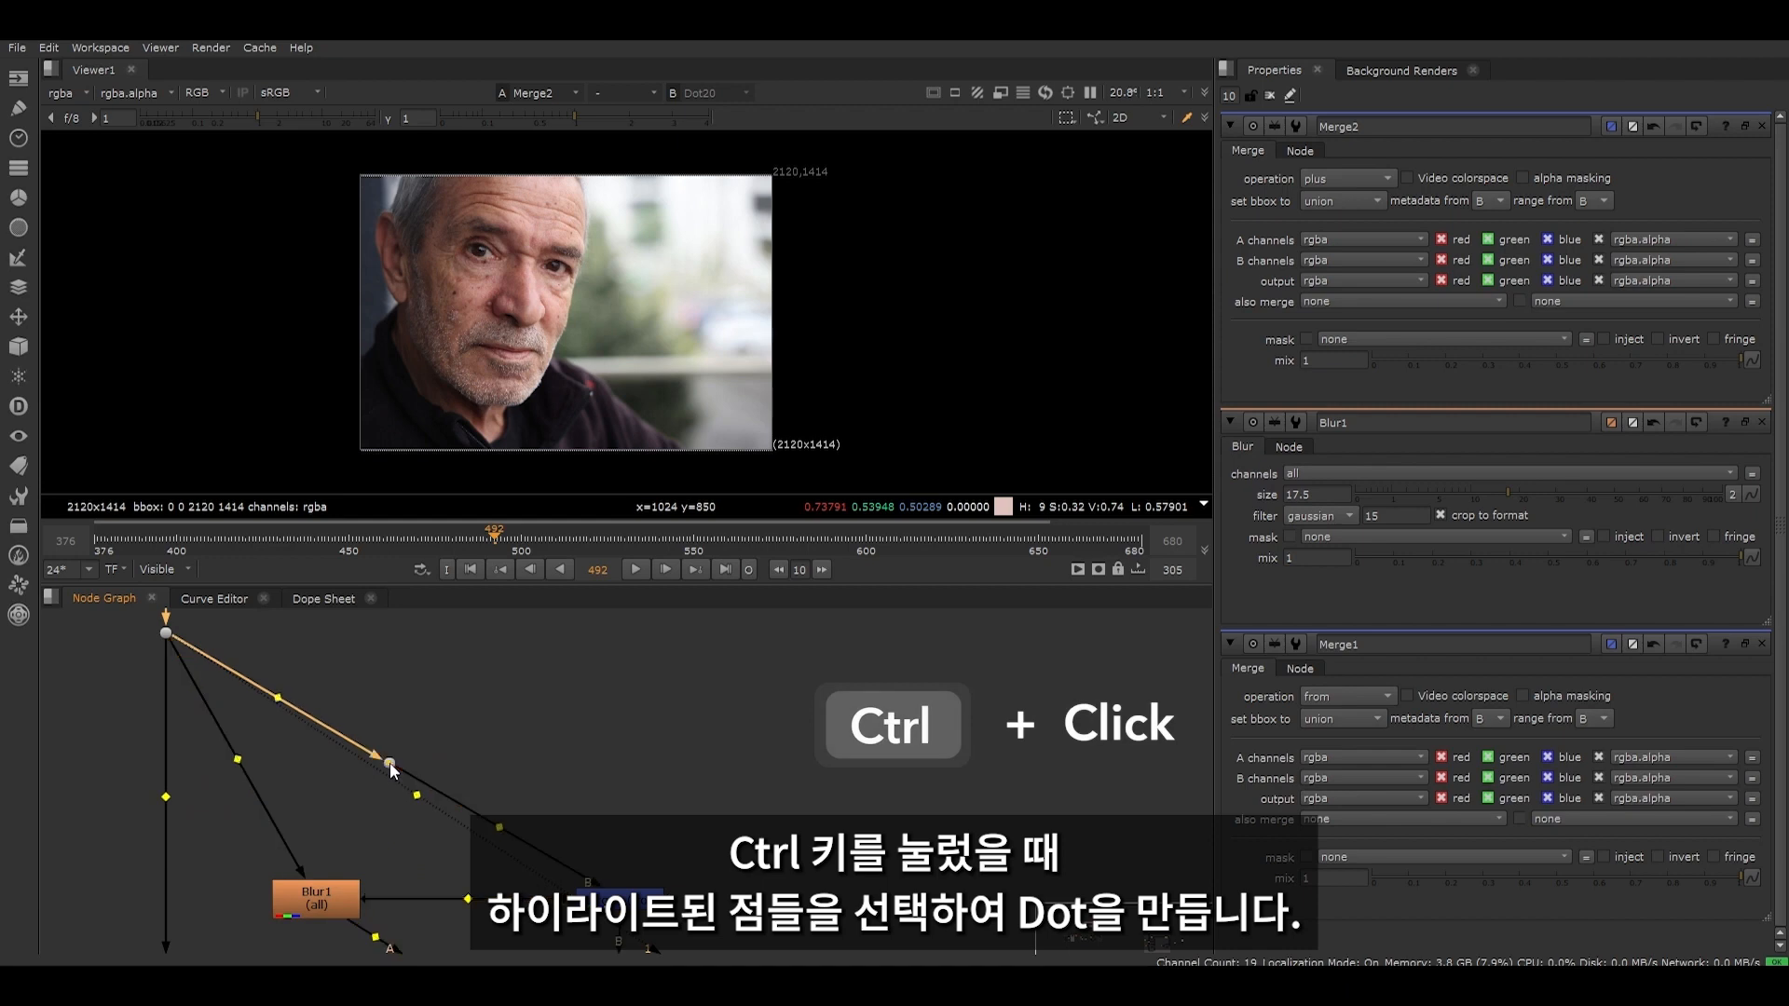
drag(390, 763, 620, 632)
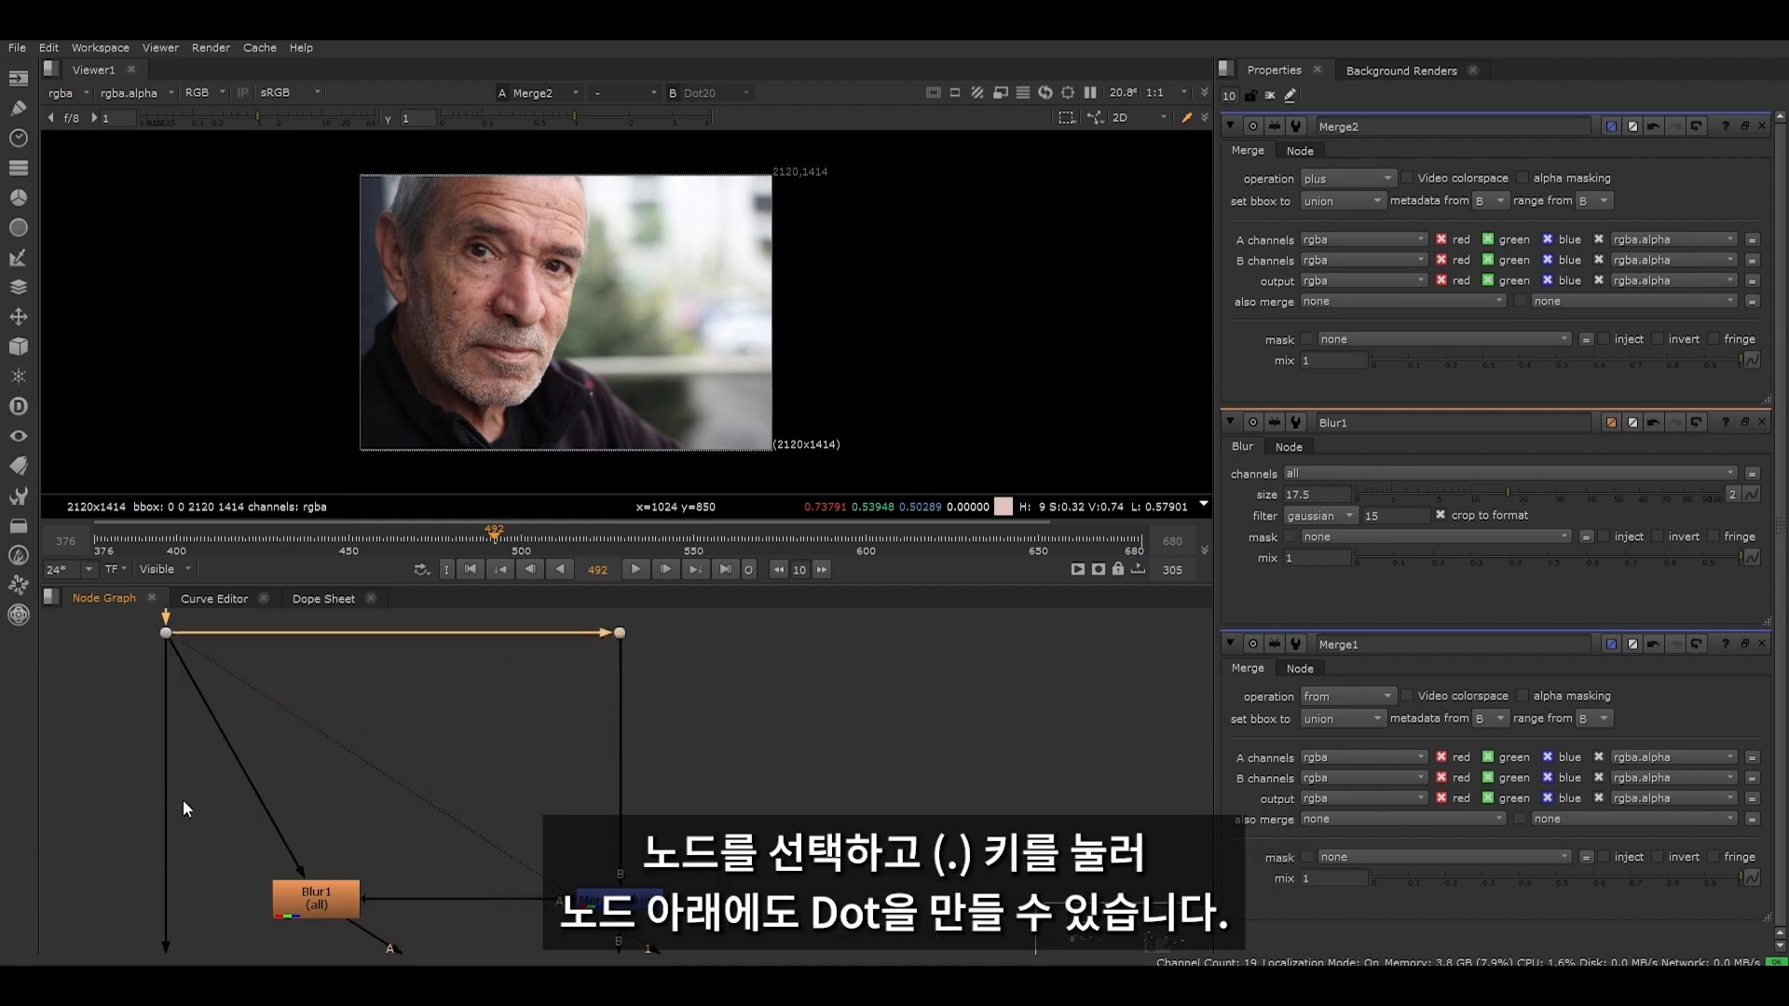
- Insert a Dot in Blur1's input pipe and place it directly above Blur1 on the horizontal pipe
scroll(256, 752, down, 2)
ctrl+drag(371, 651, 307, 652)
drag(232, 742, 306, 653)
scroll(447, 770, down, 5)
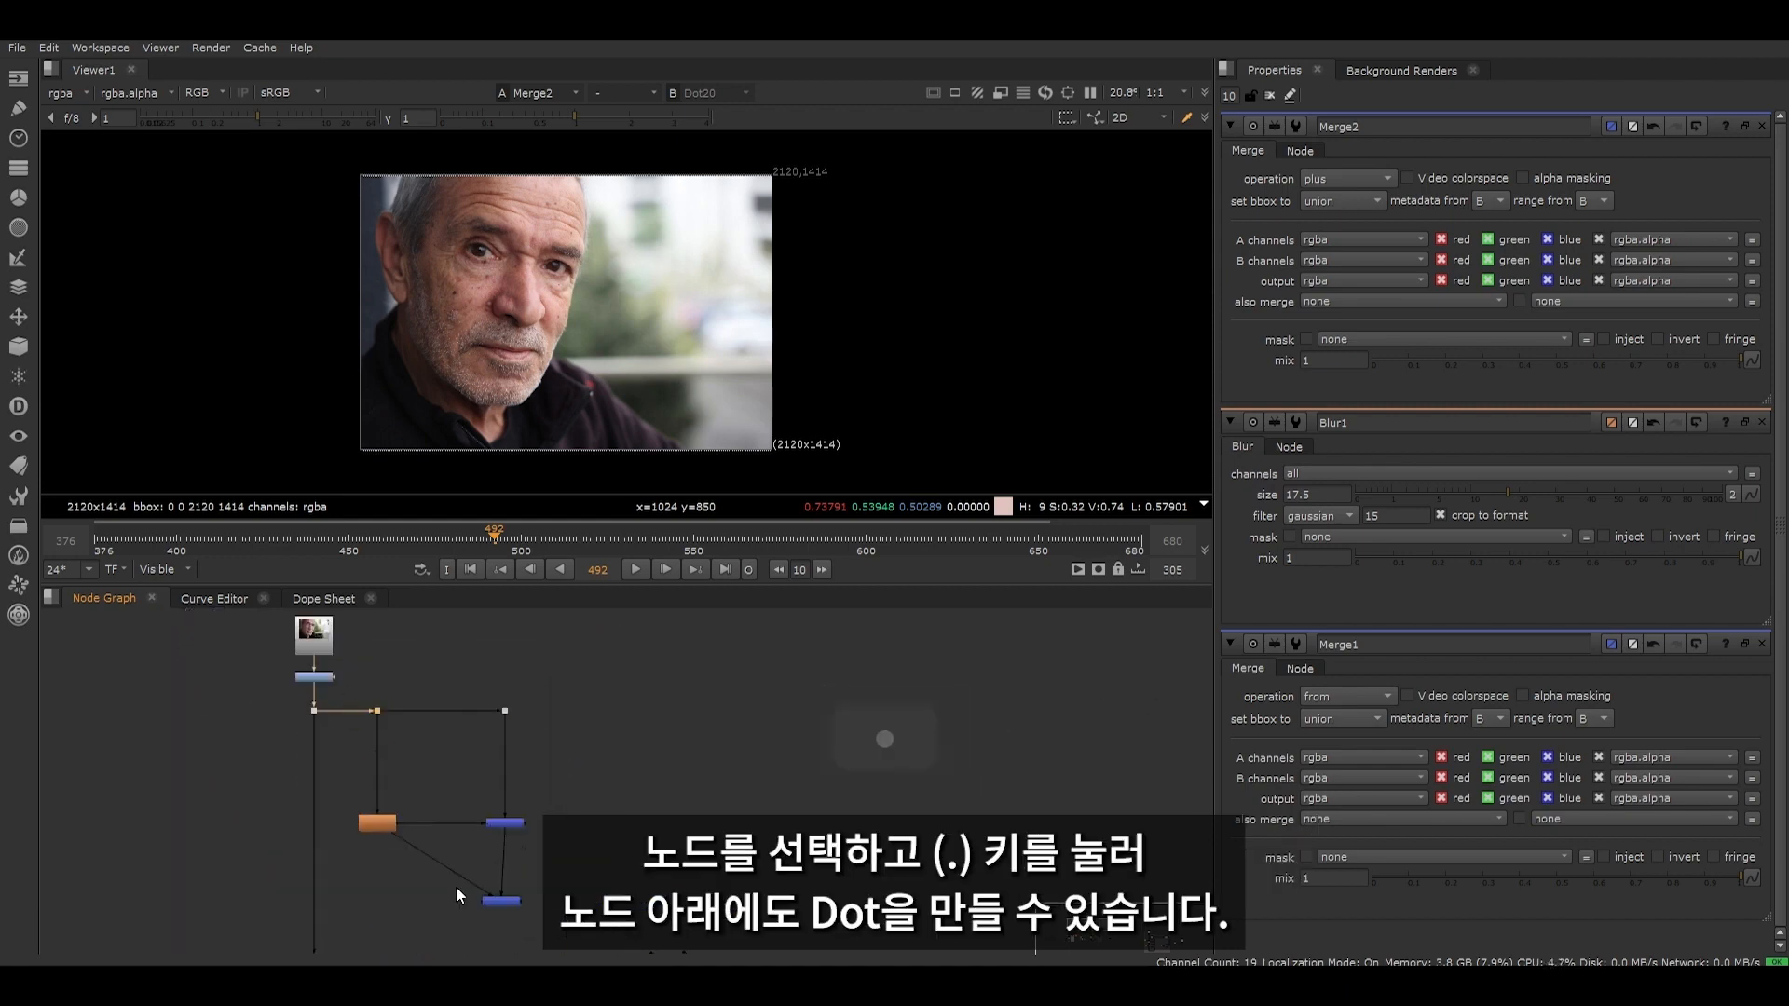
- Add a Dot below Blur1 in the pipe to Merge2 and align it with Merge2 for right-angled routing
scroll(442, 862, up, 4)
ctrl+click(443, 868)
scroll(385, 864, down, 4)
drag(444, 868, 487, 867)
scroll(428, 906, up, 2)
scroll(518, 825, down, 4)
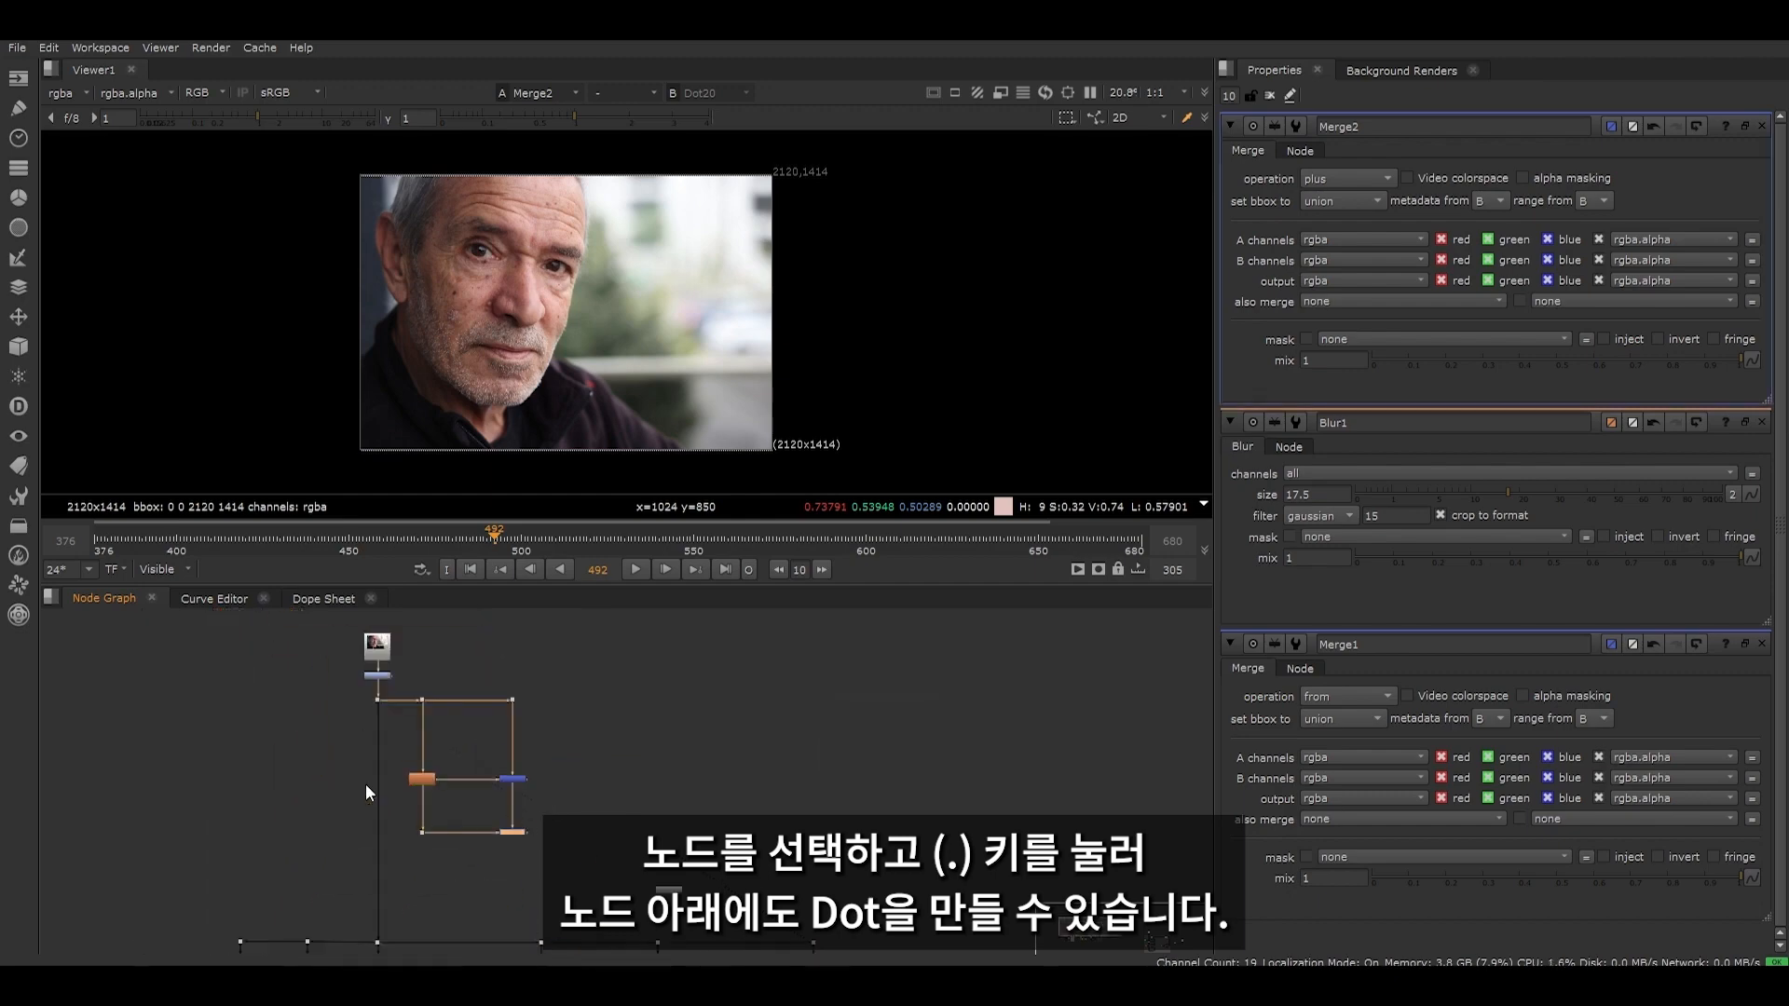
- Add a RotoPaint node beside the blur-and-merge setup and connect its input to the Dot above Merge1
scroll(502, 771, up, 4)
scroll(466, 335, up, 5)
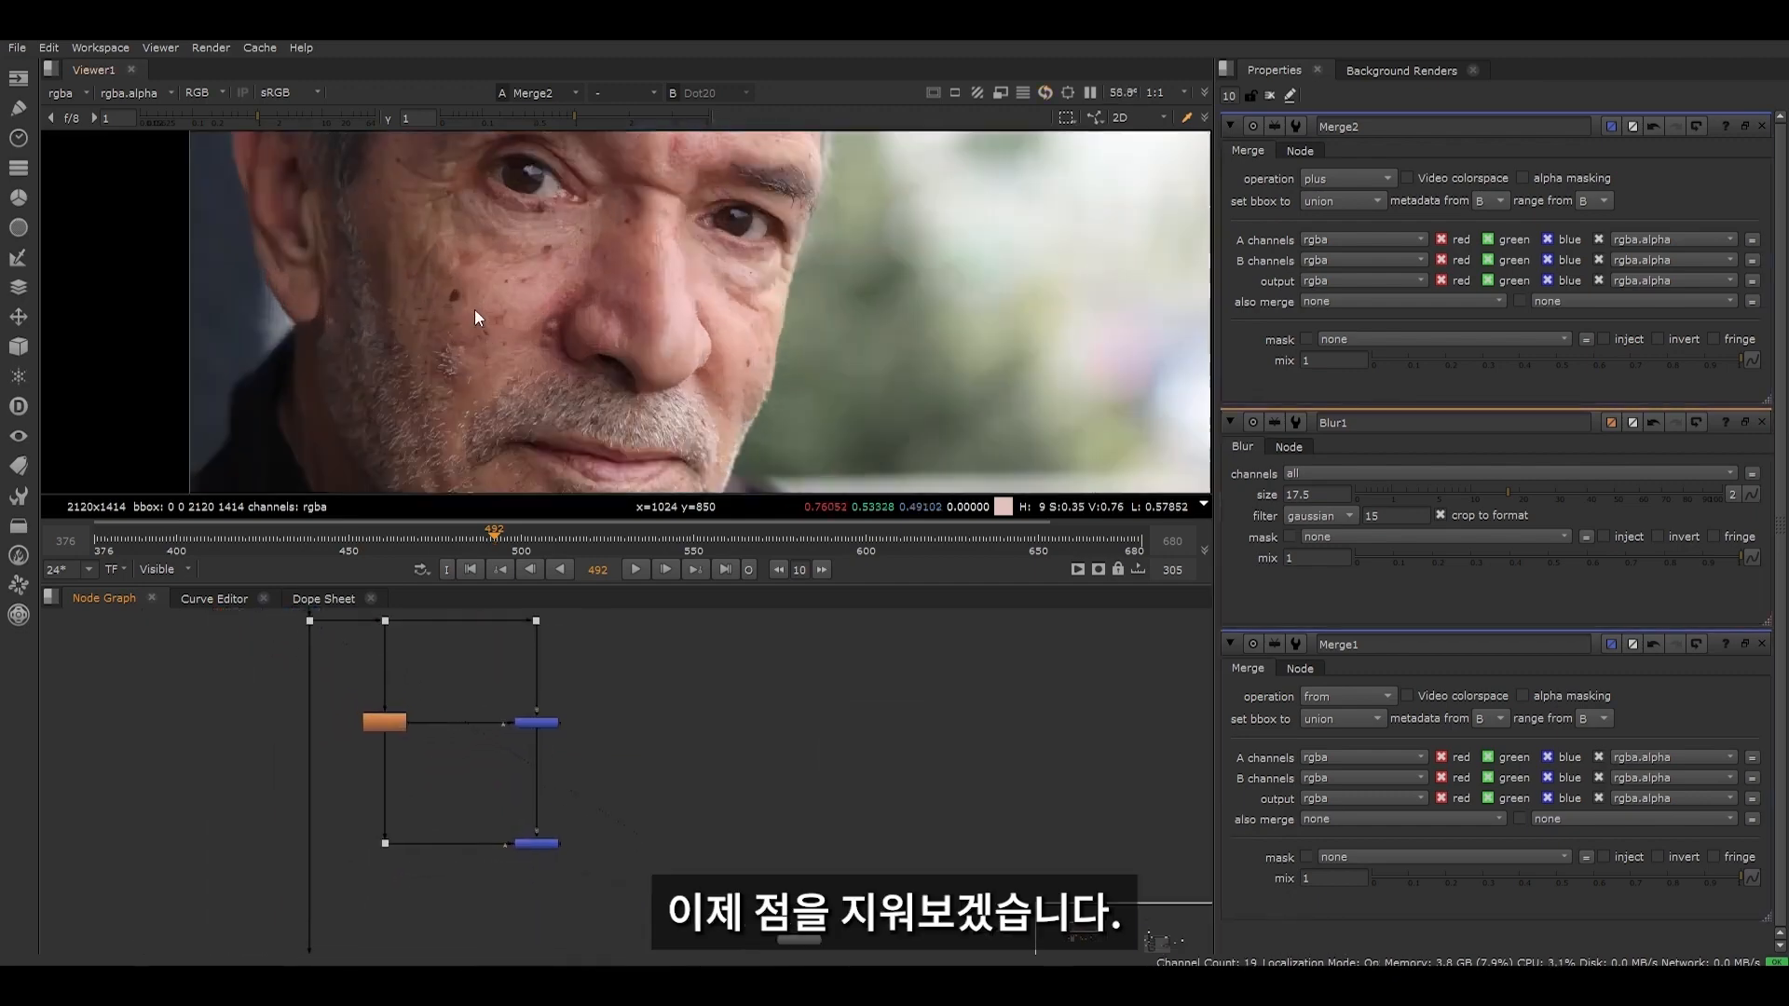
scroll(473, 310, up, 4)
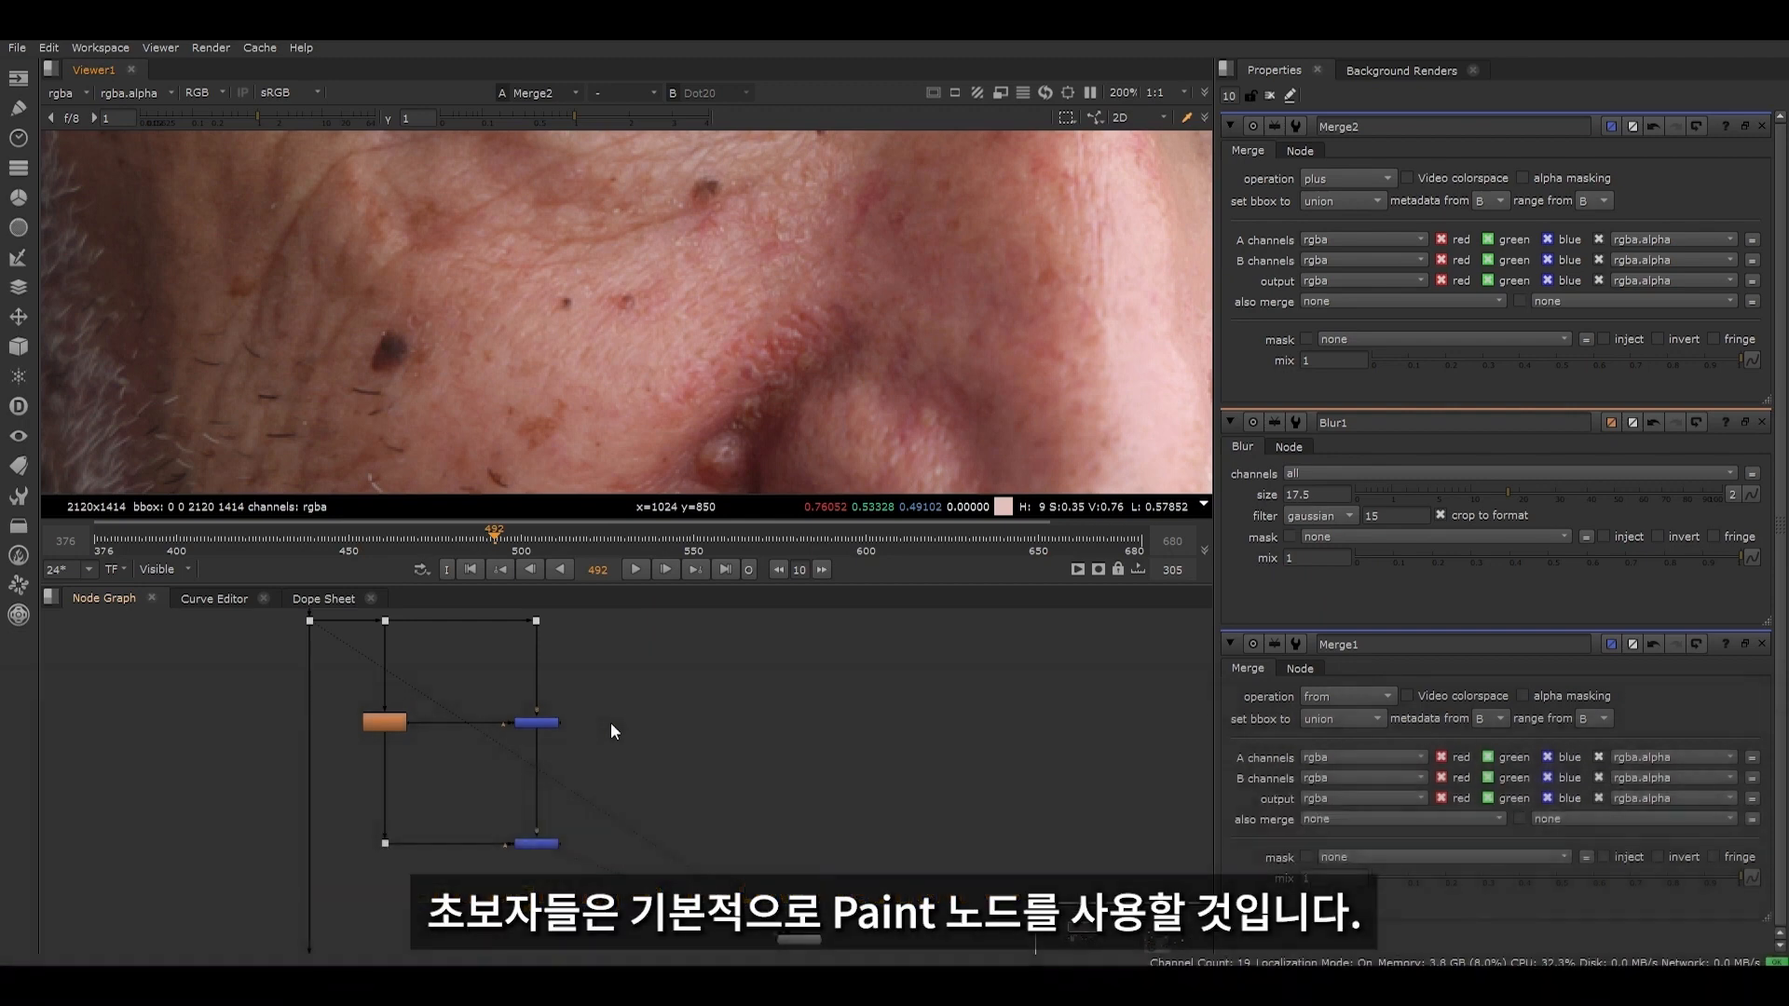
key(p)
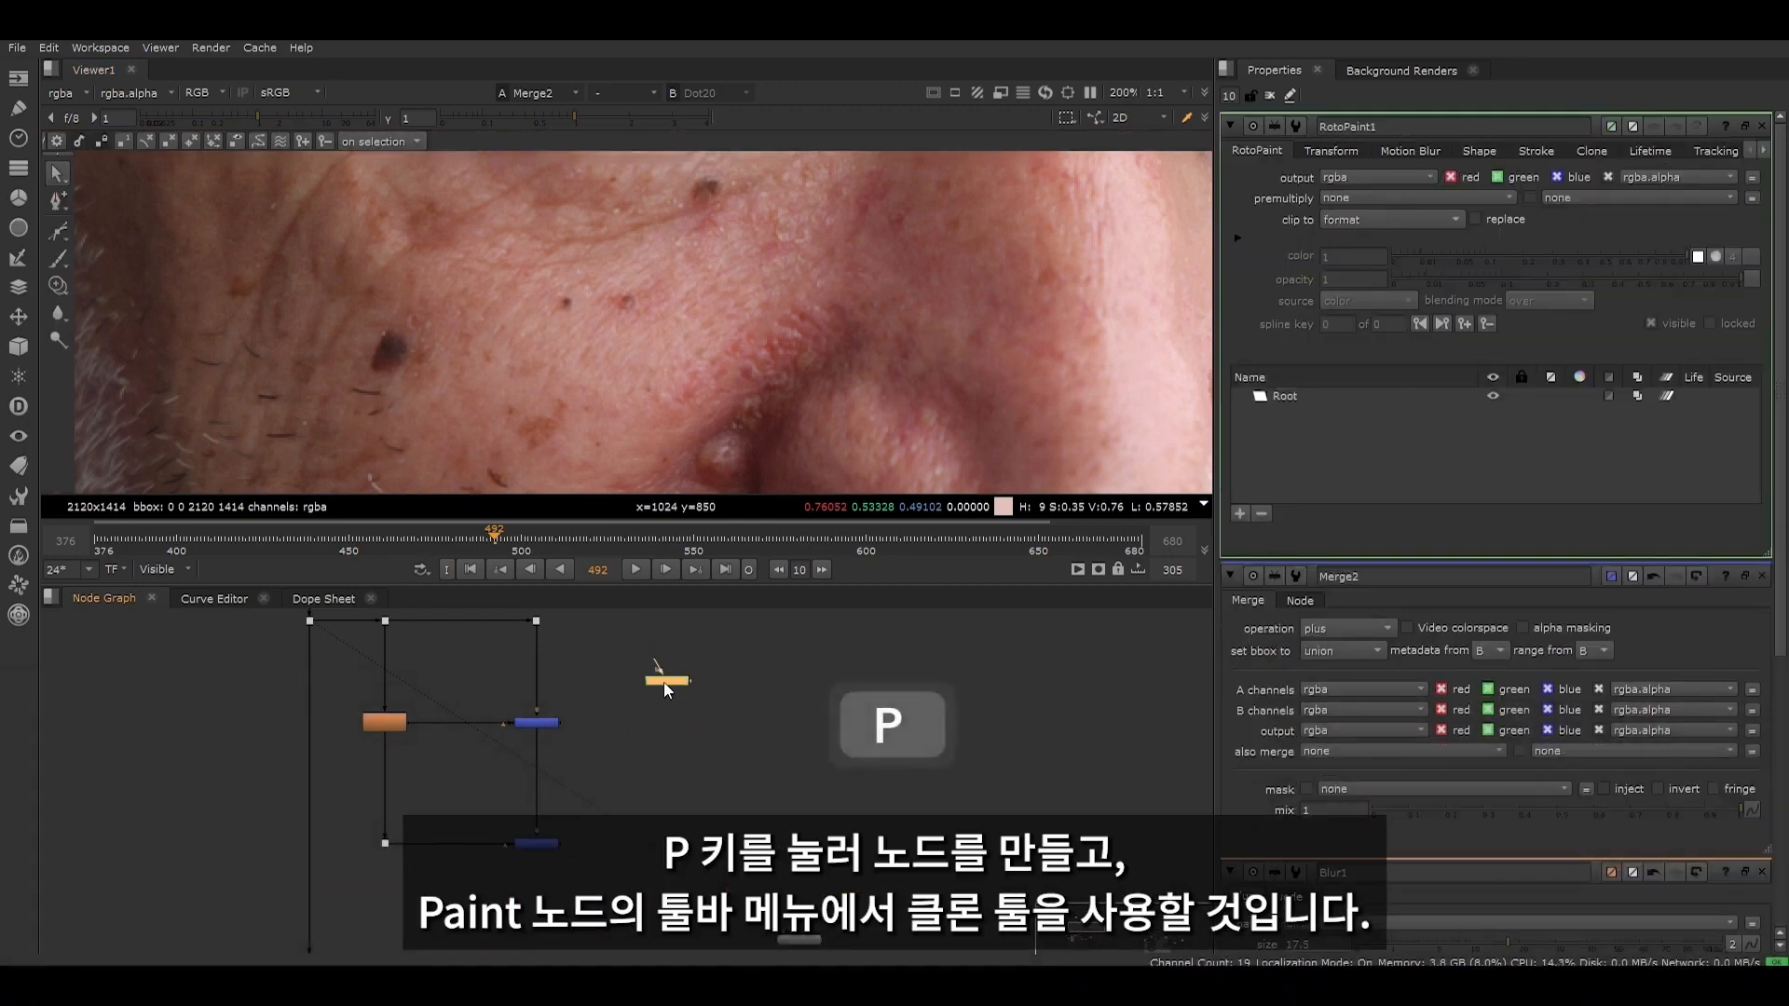
drag(662, 670, 536, 628)
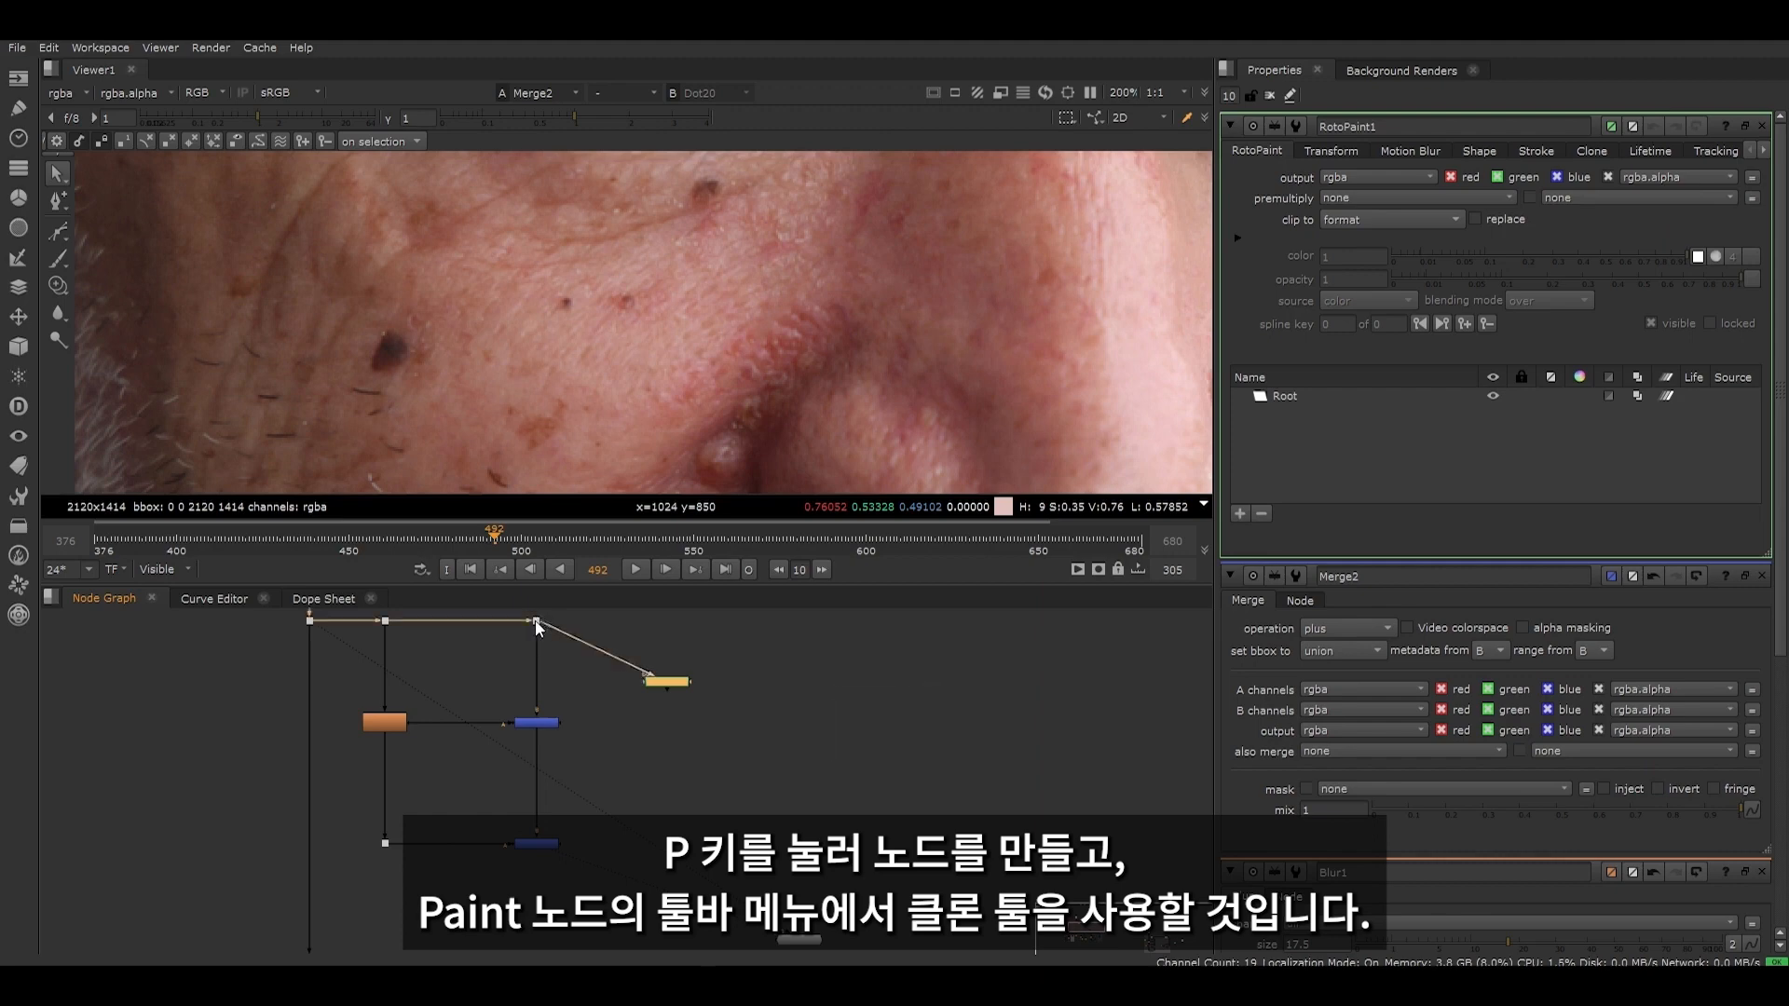
- Set up a Clone brush that samples the clear skin just beside the cheek mole, with size 41 and hardness 0
click(54, 287)
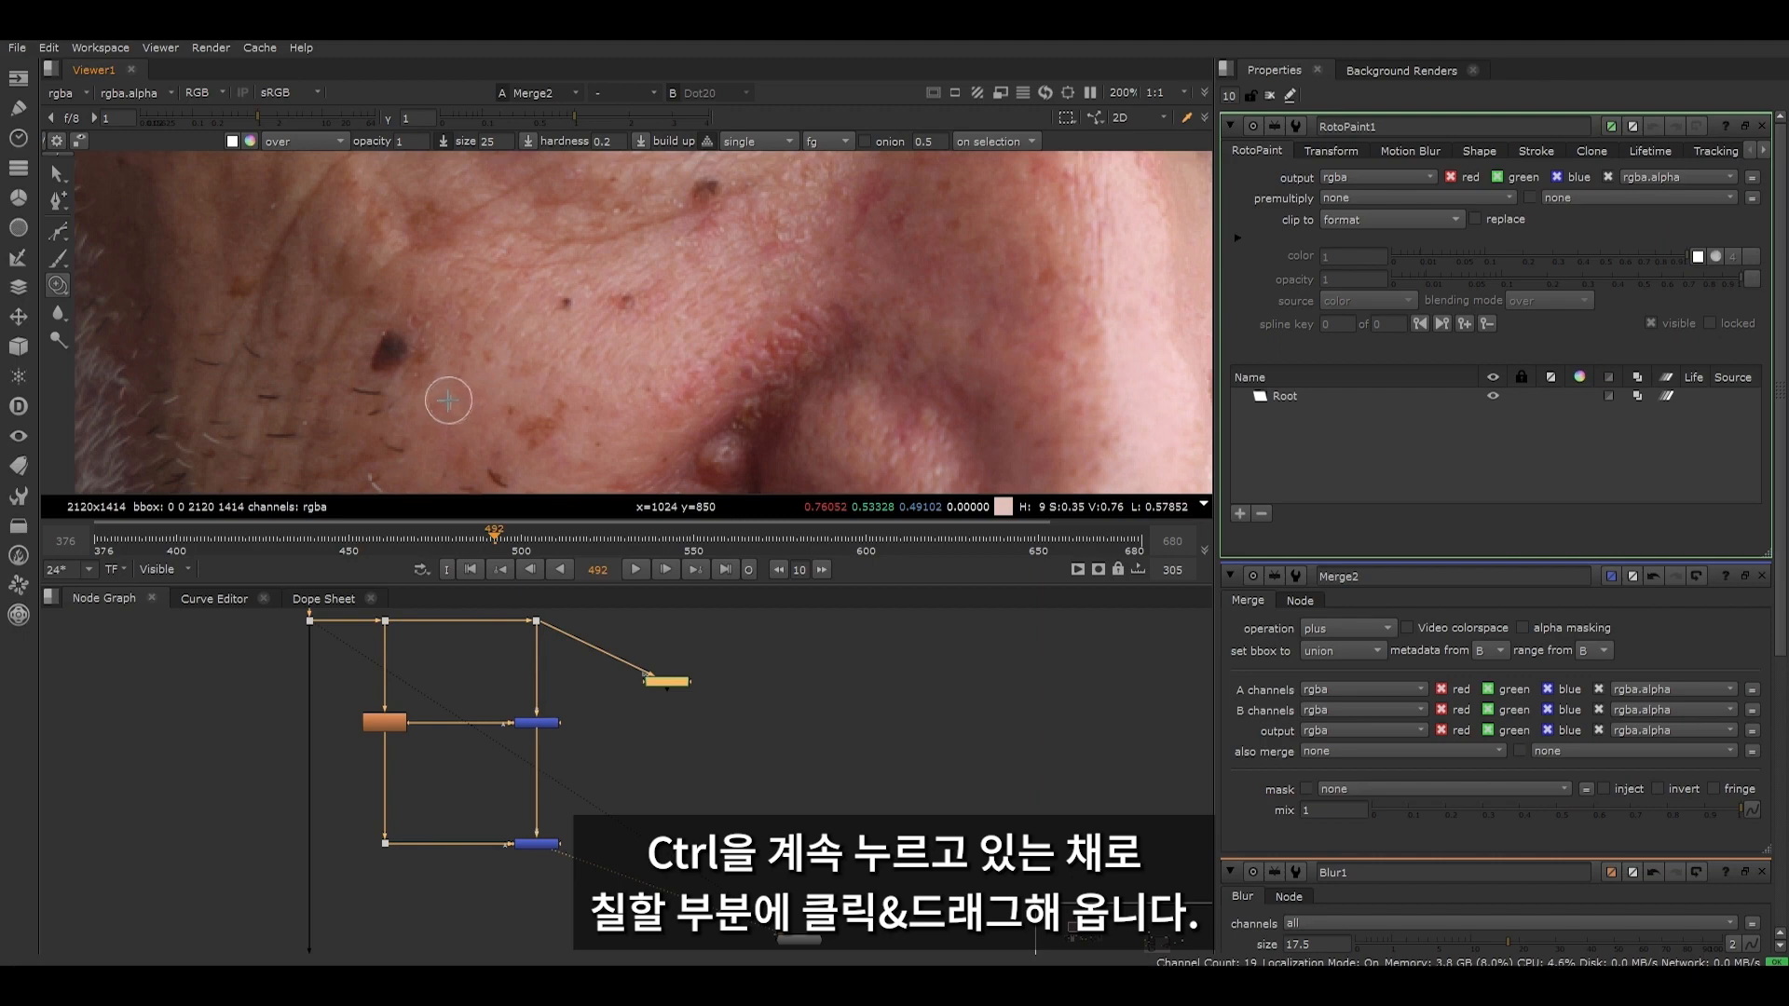
ctrl+drag(450, 402, 386, 353)
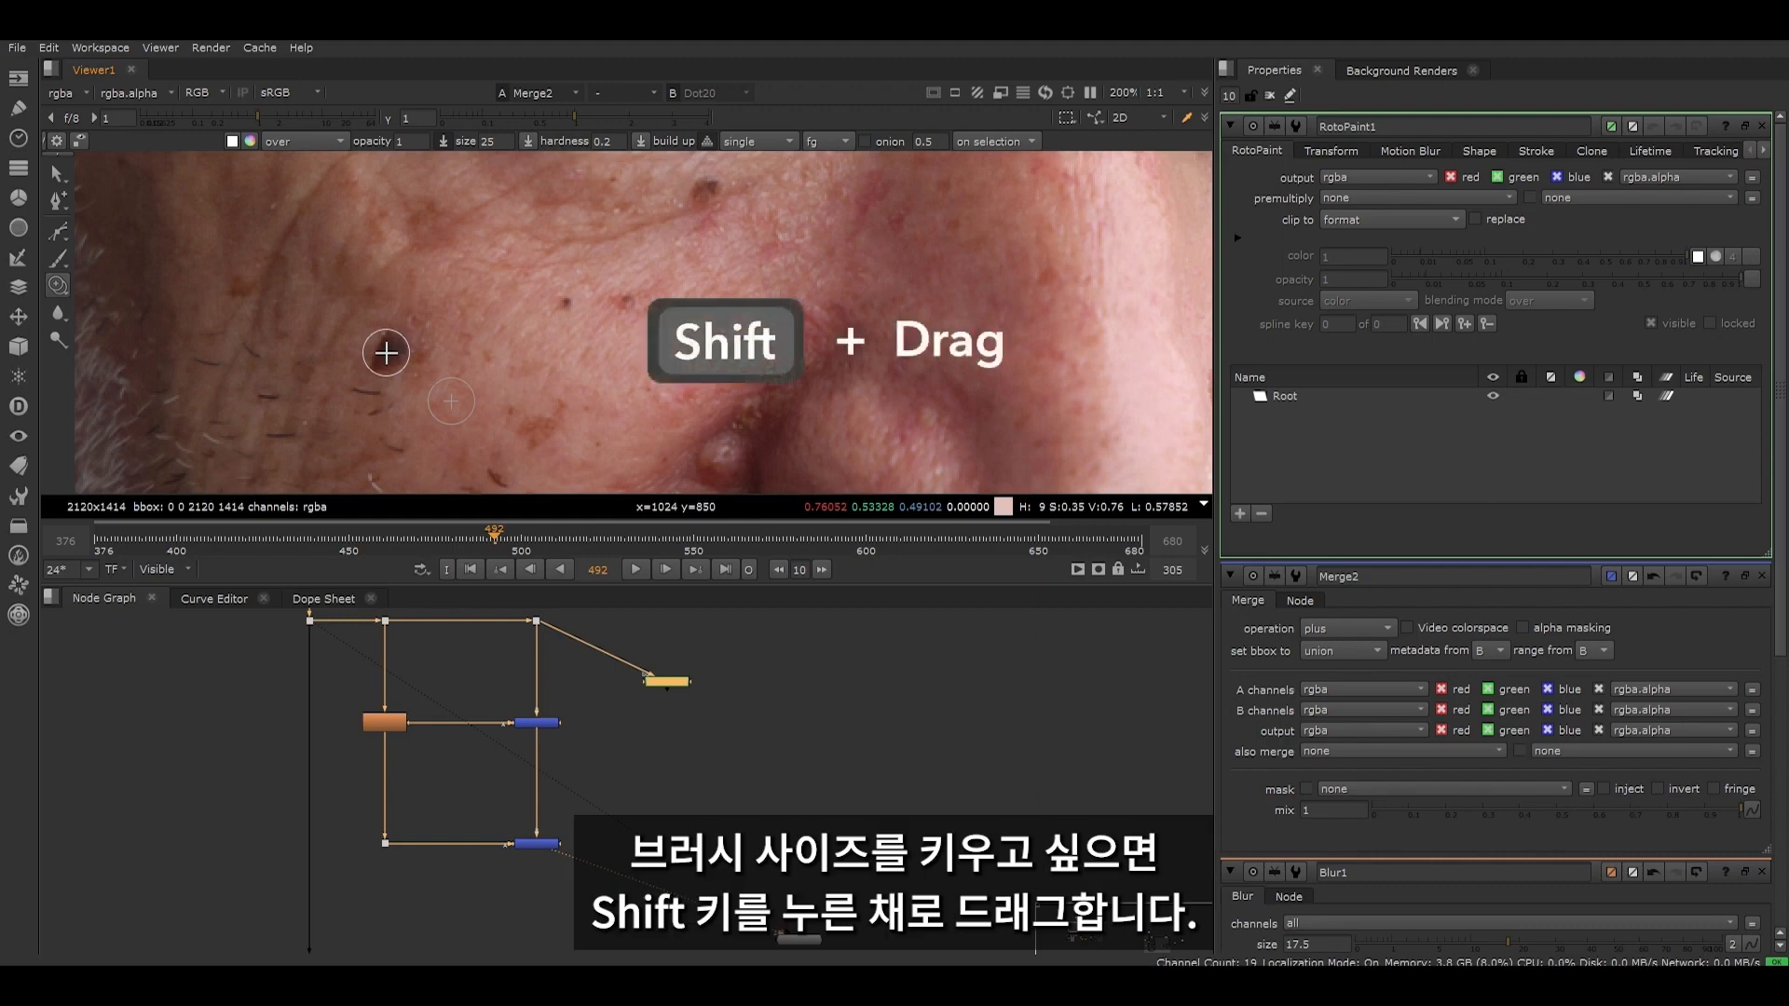
shift+drag(386, 352, 406, 346)
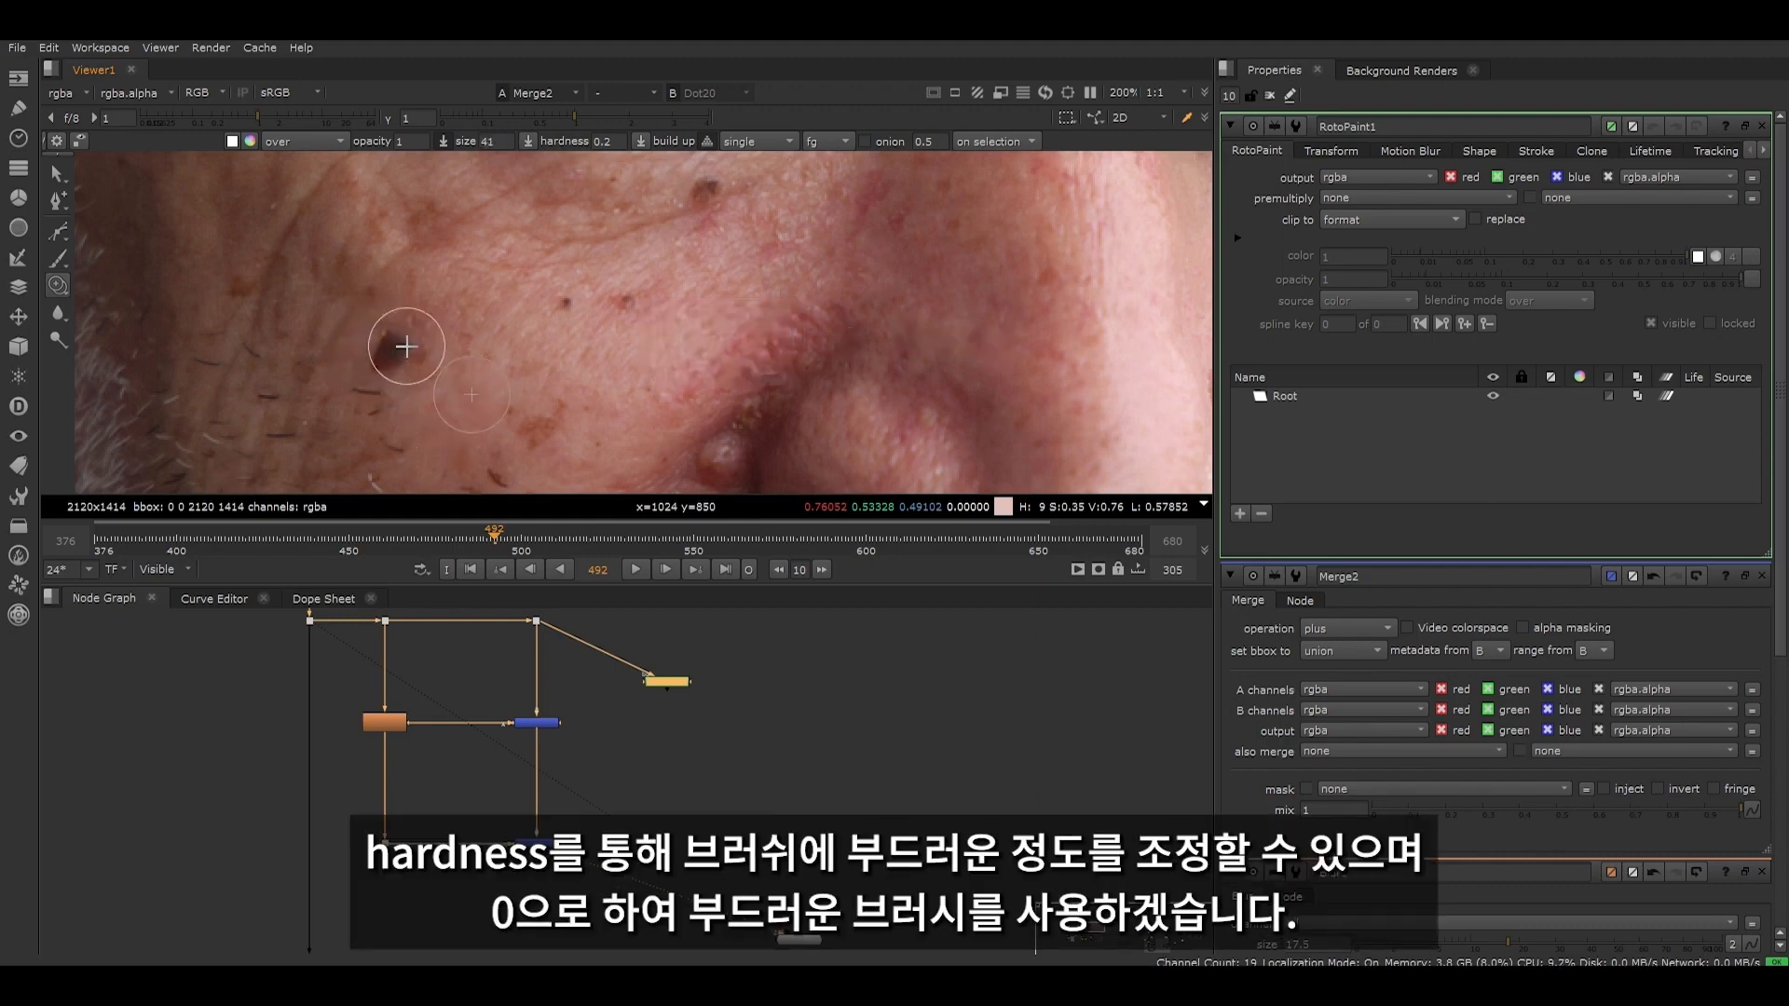
click(623, 140)
text(0)
key(Return)
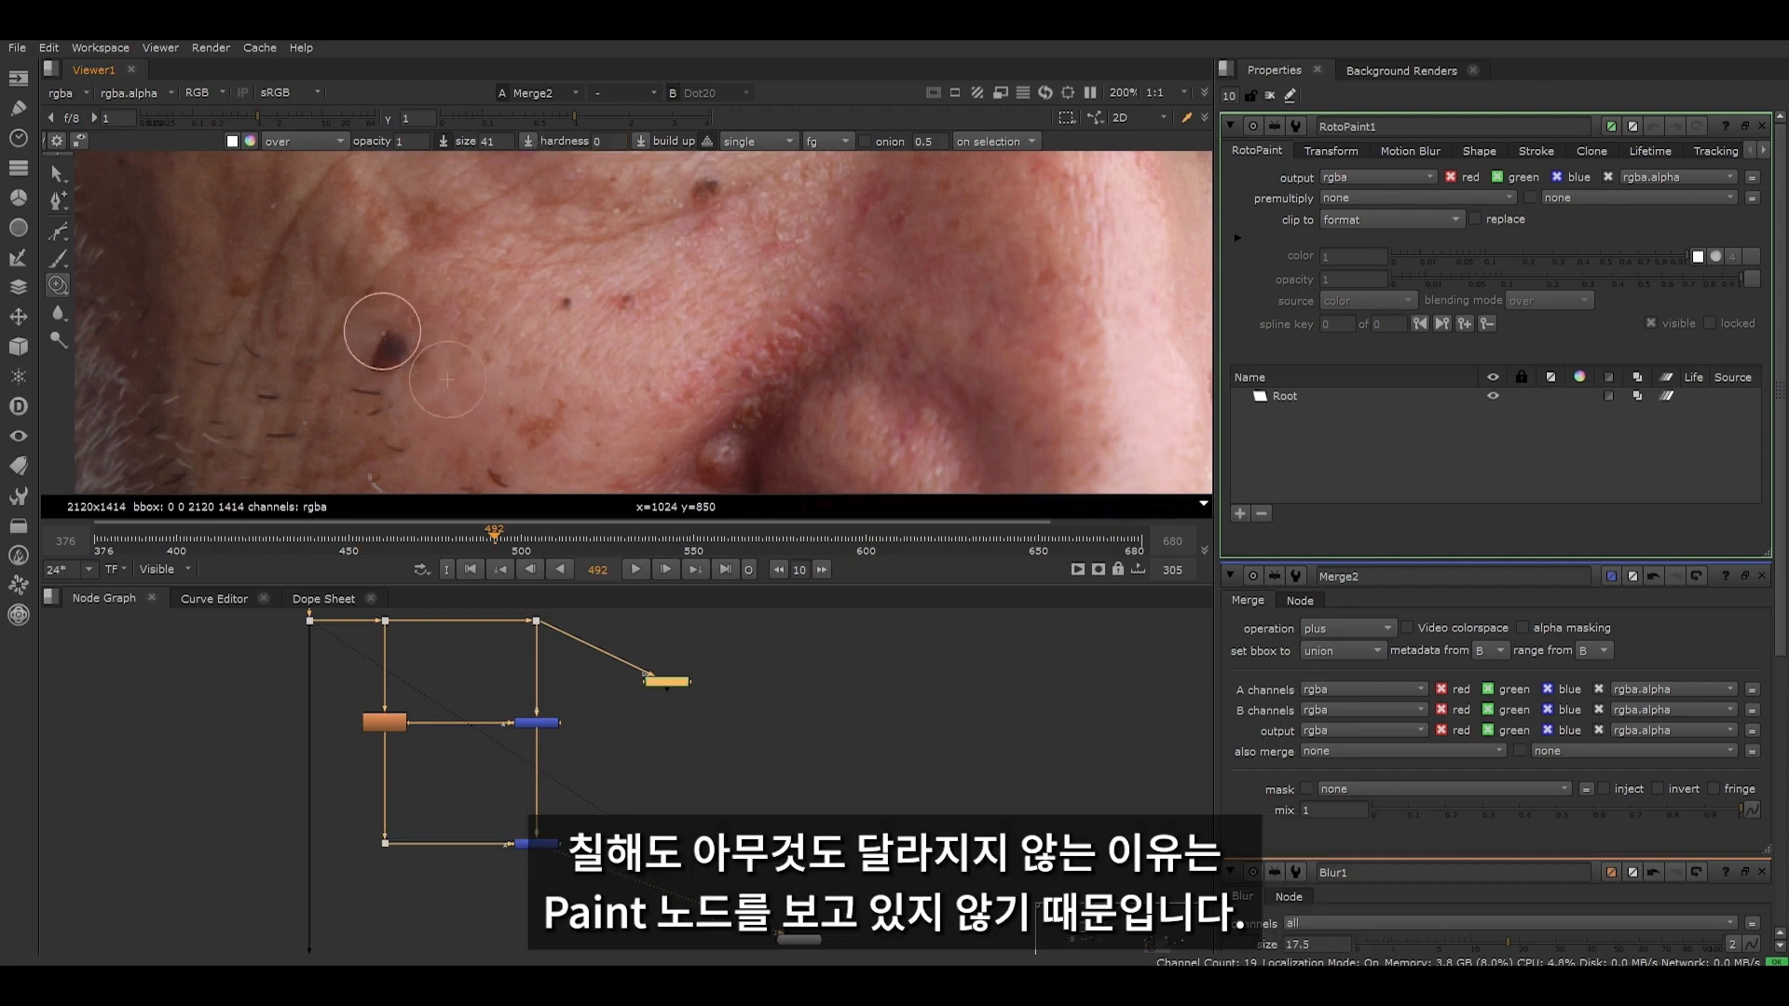
- Clone clear skin over the cheek mole in RotoPaint1 and view that node's output to examine the painted patch
drag(388, 339, 401, 354)
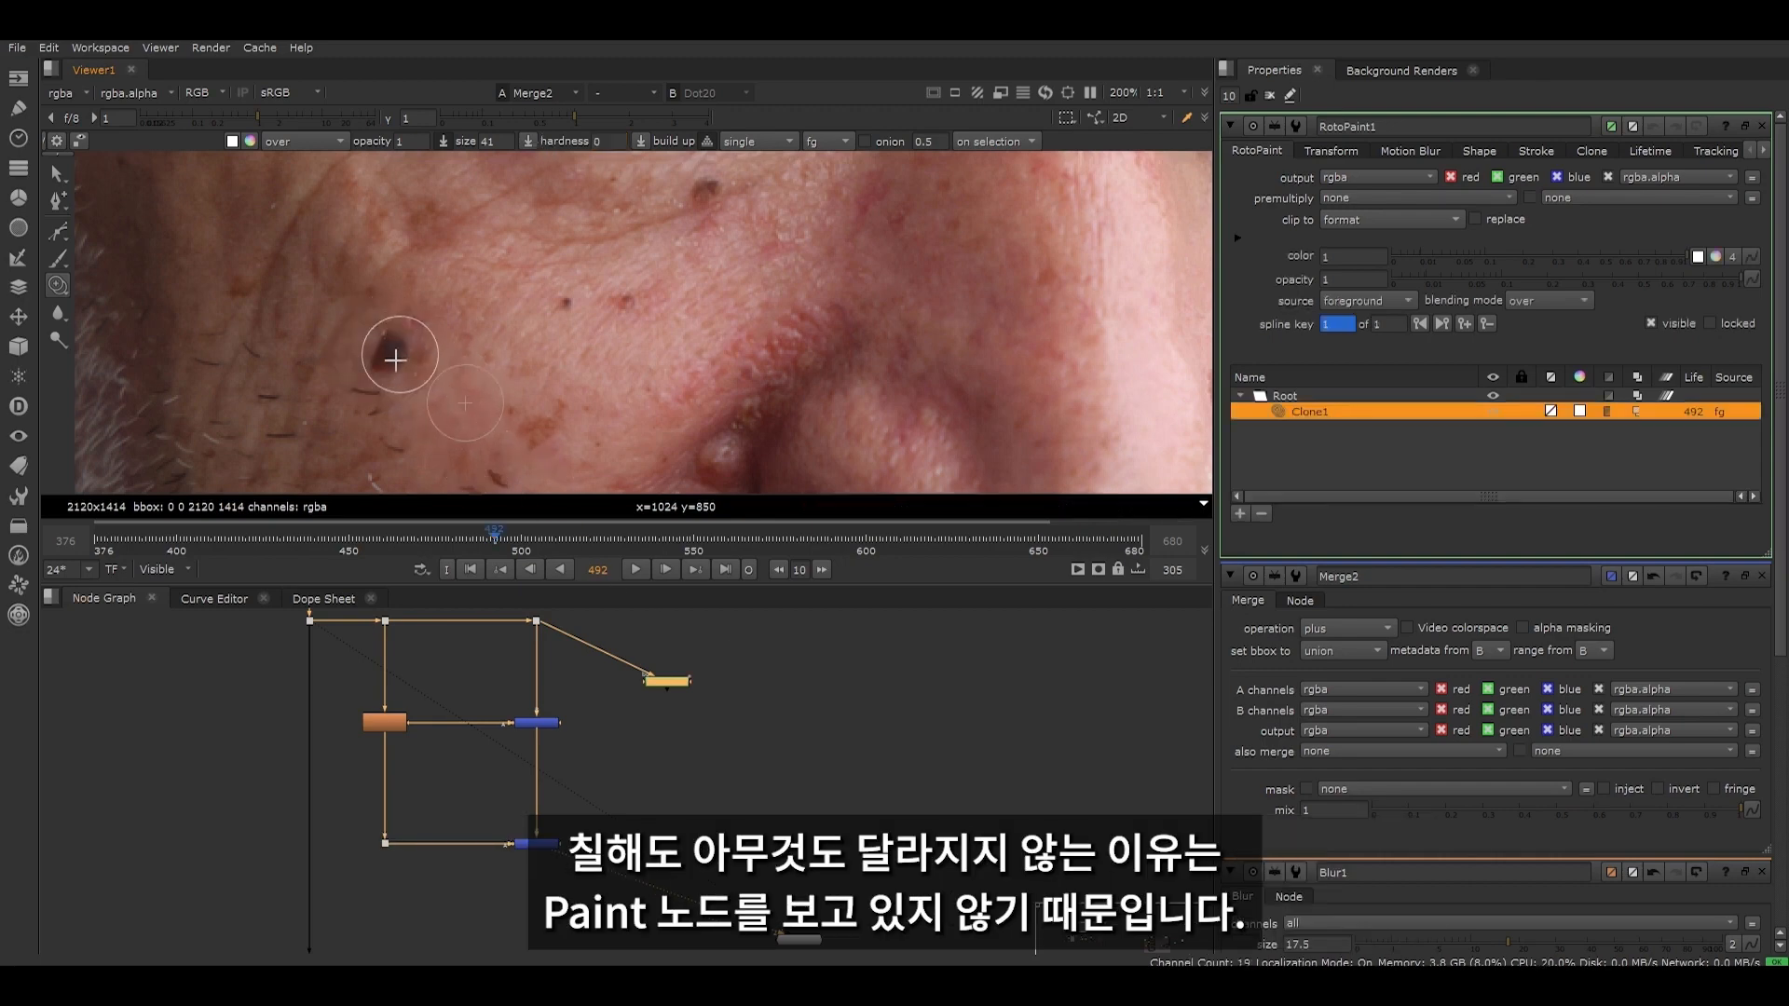
drag(708, 650, 617, 714)
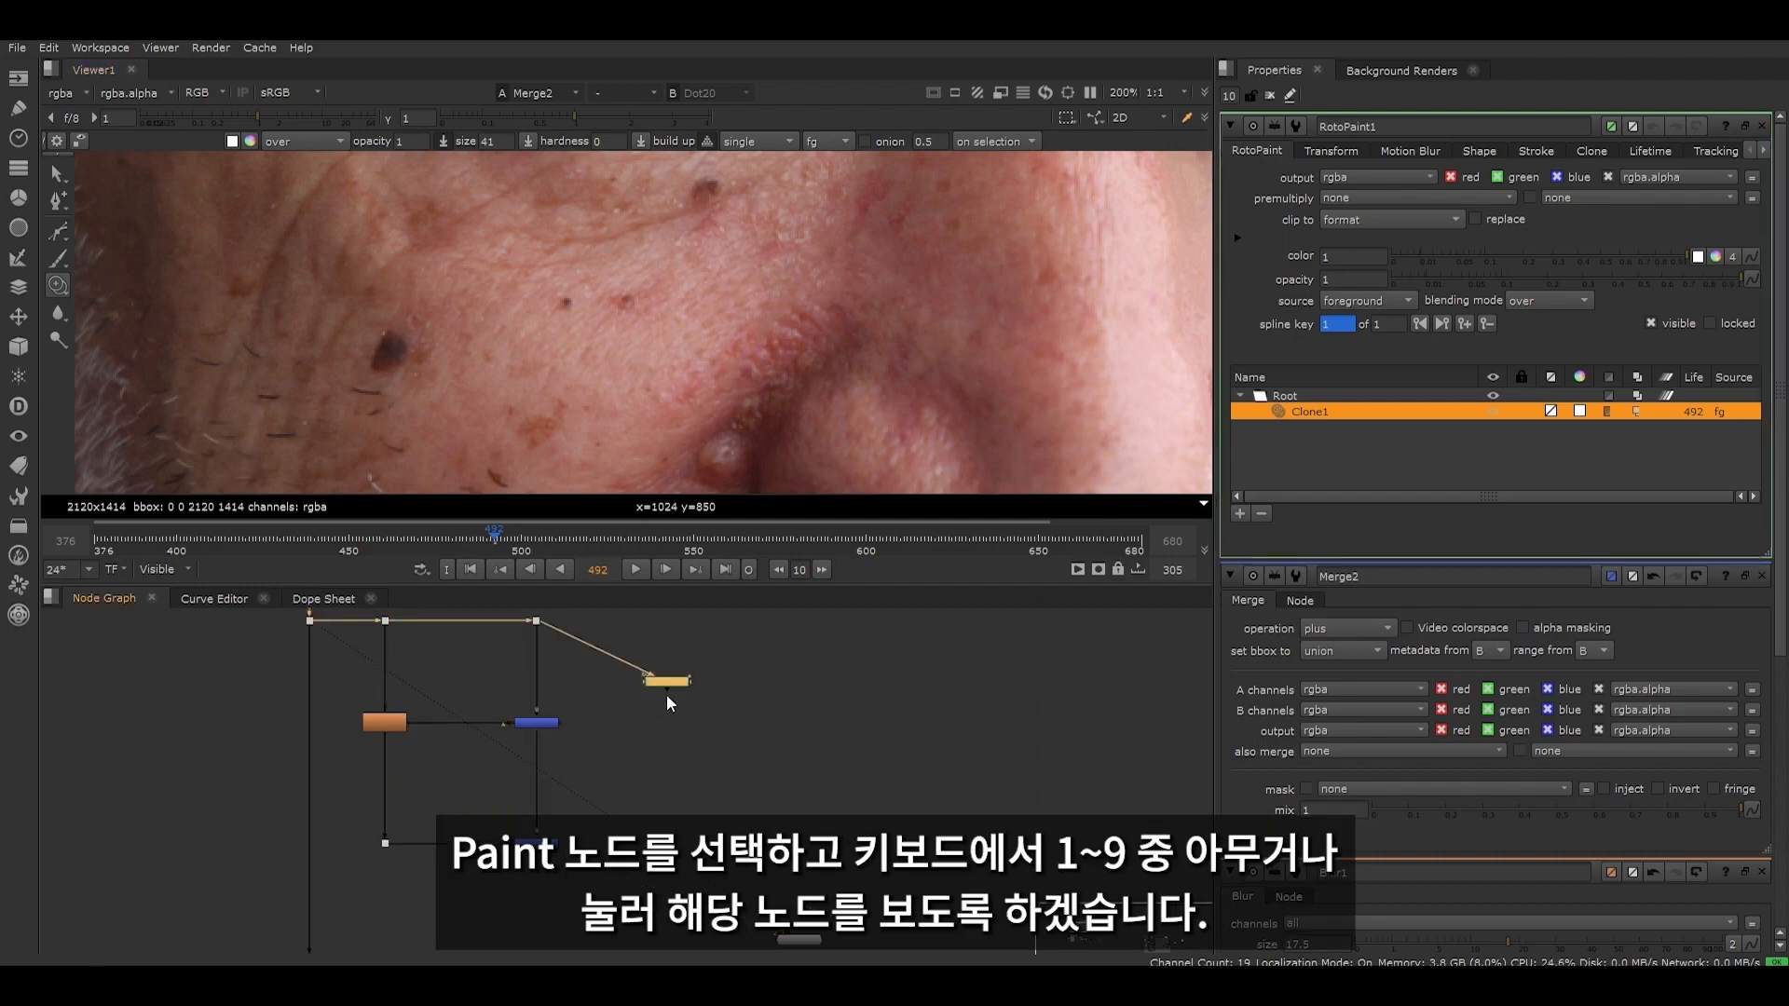
key(1)
scroll(461, 308, up, 2)
scroll(591, 344, down, 3)
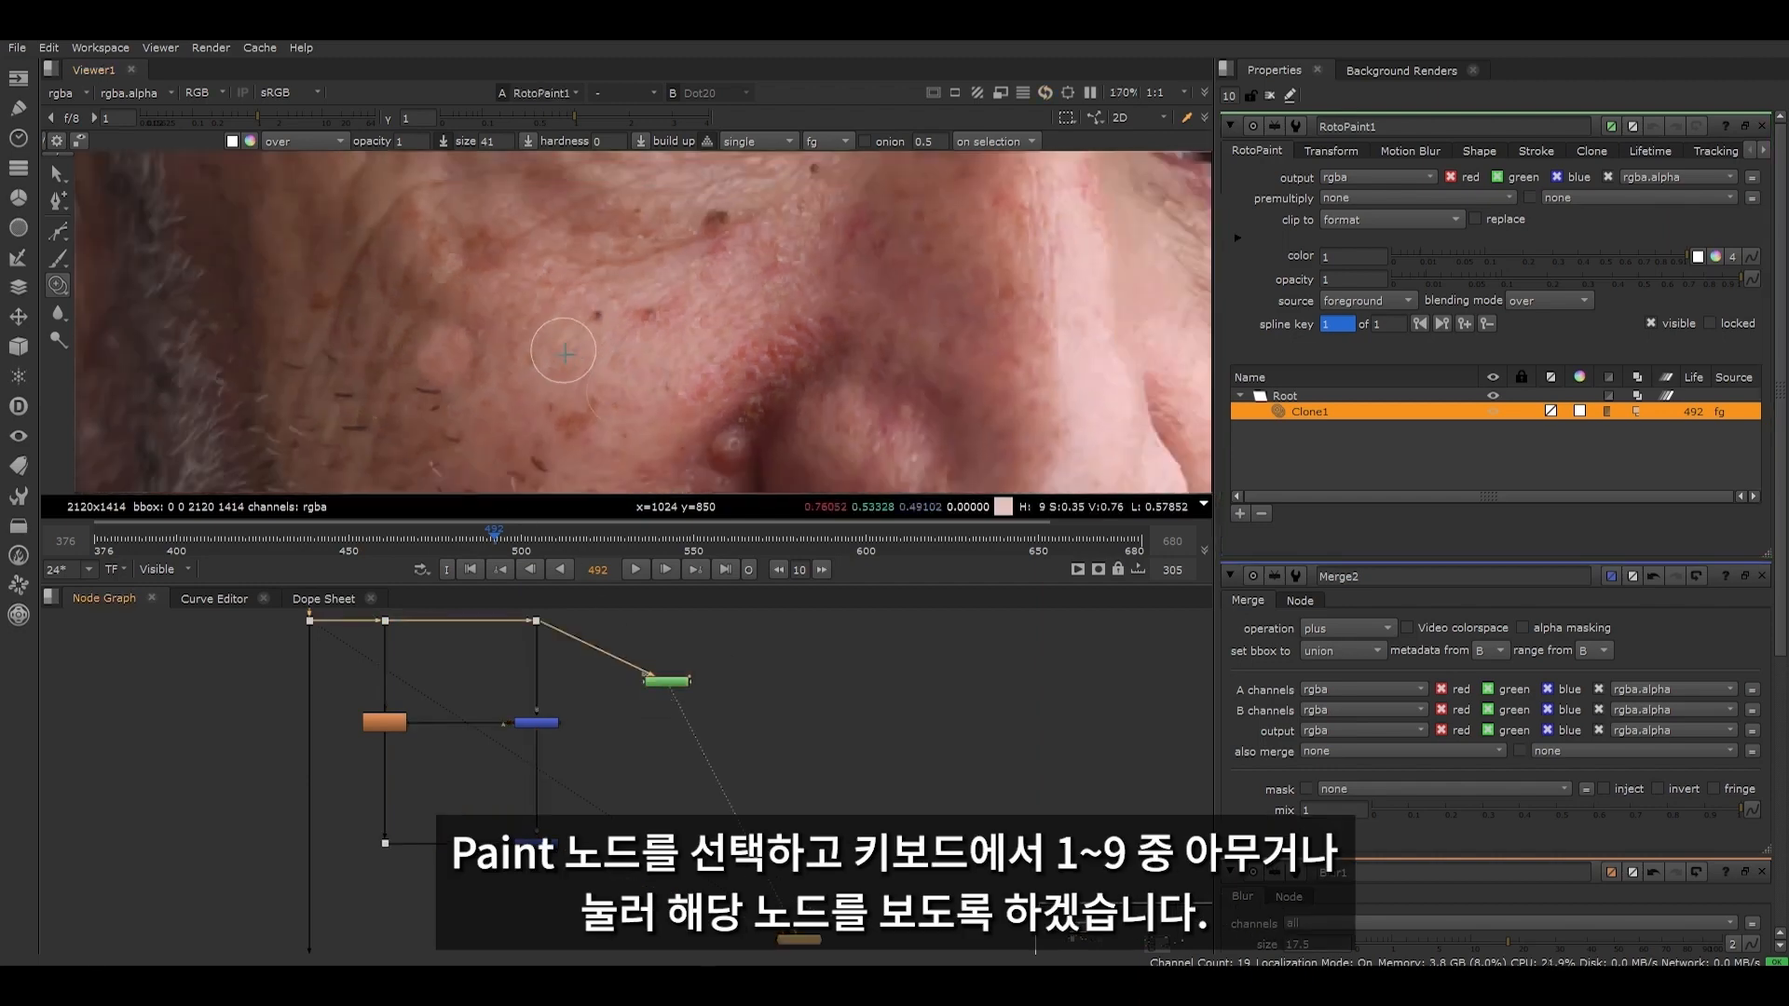
scroll(565, 353, down, 3)
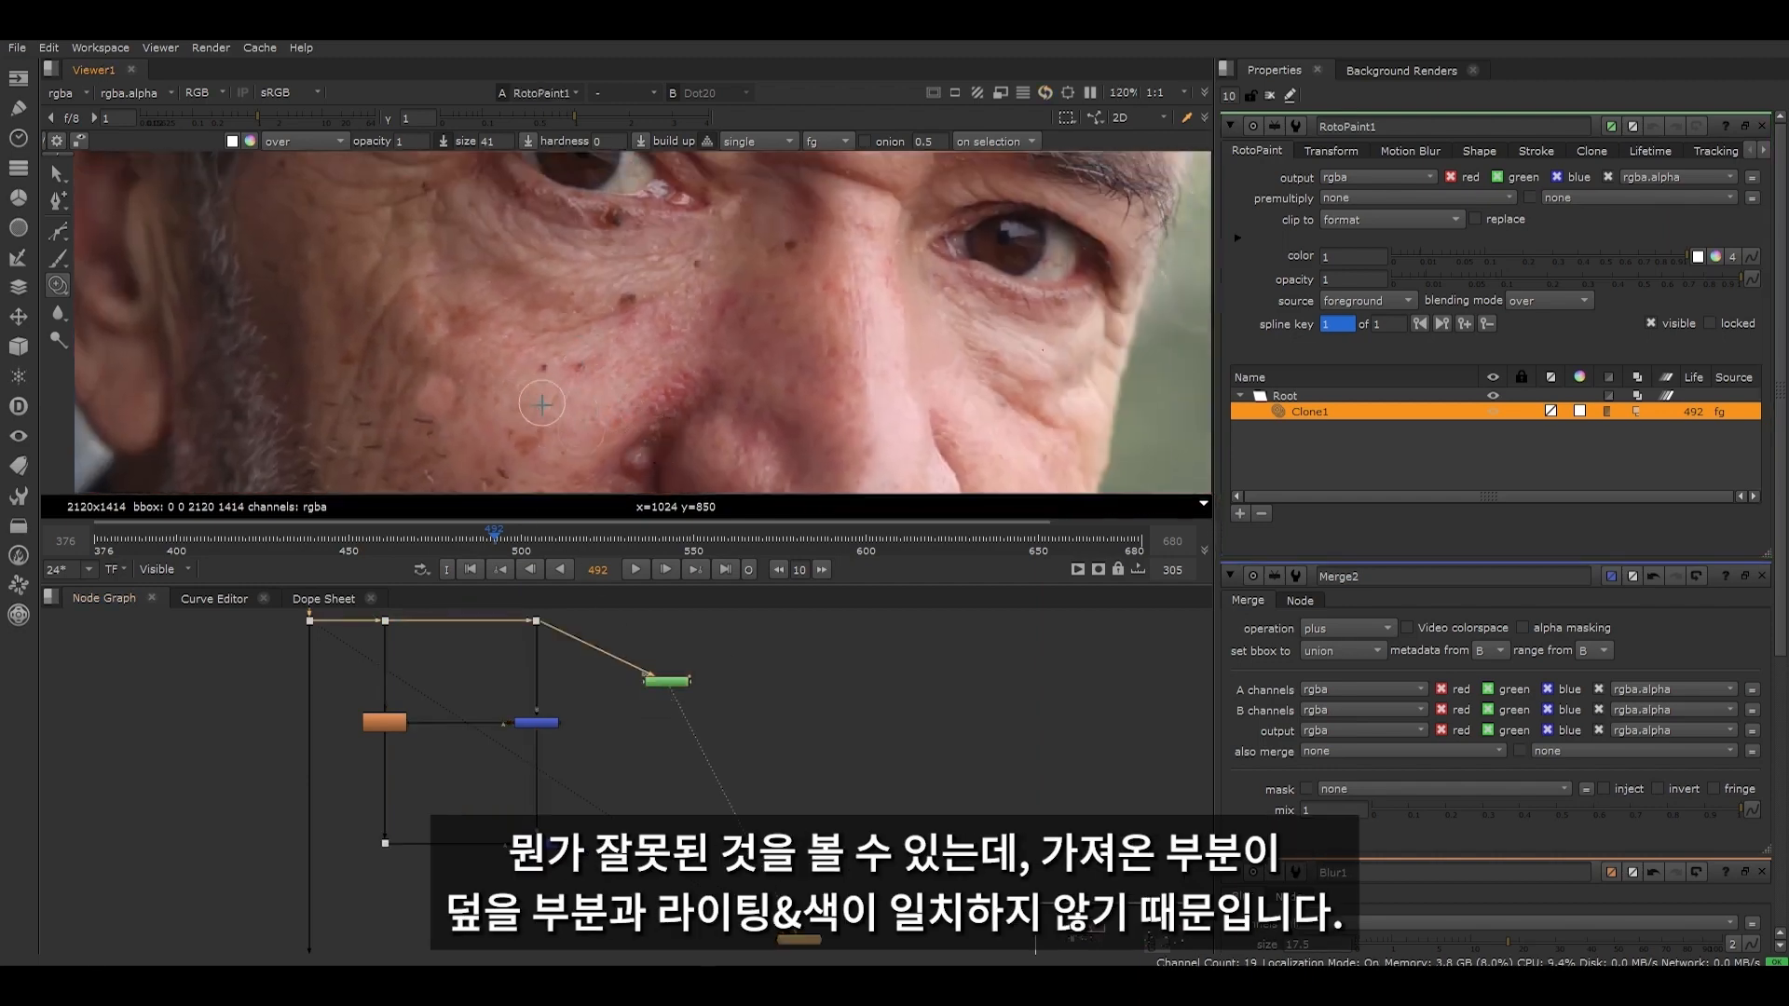
scroll(544, 458, up, 3)
middle_drag(518, 376, 539, 310)
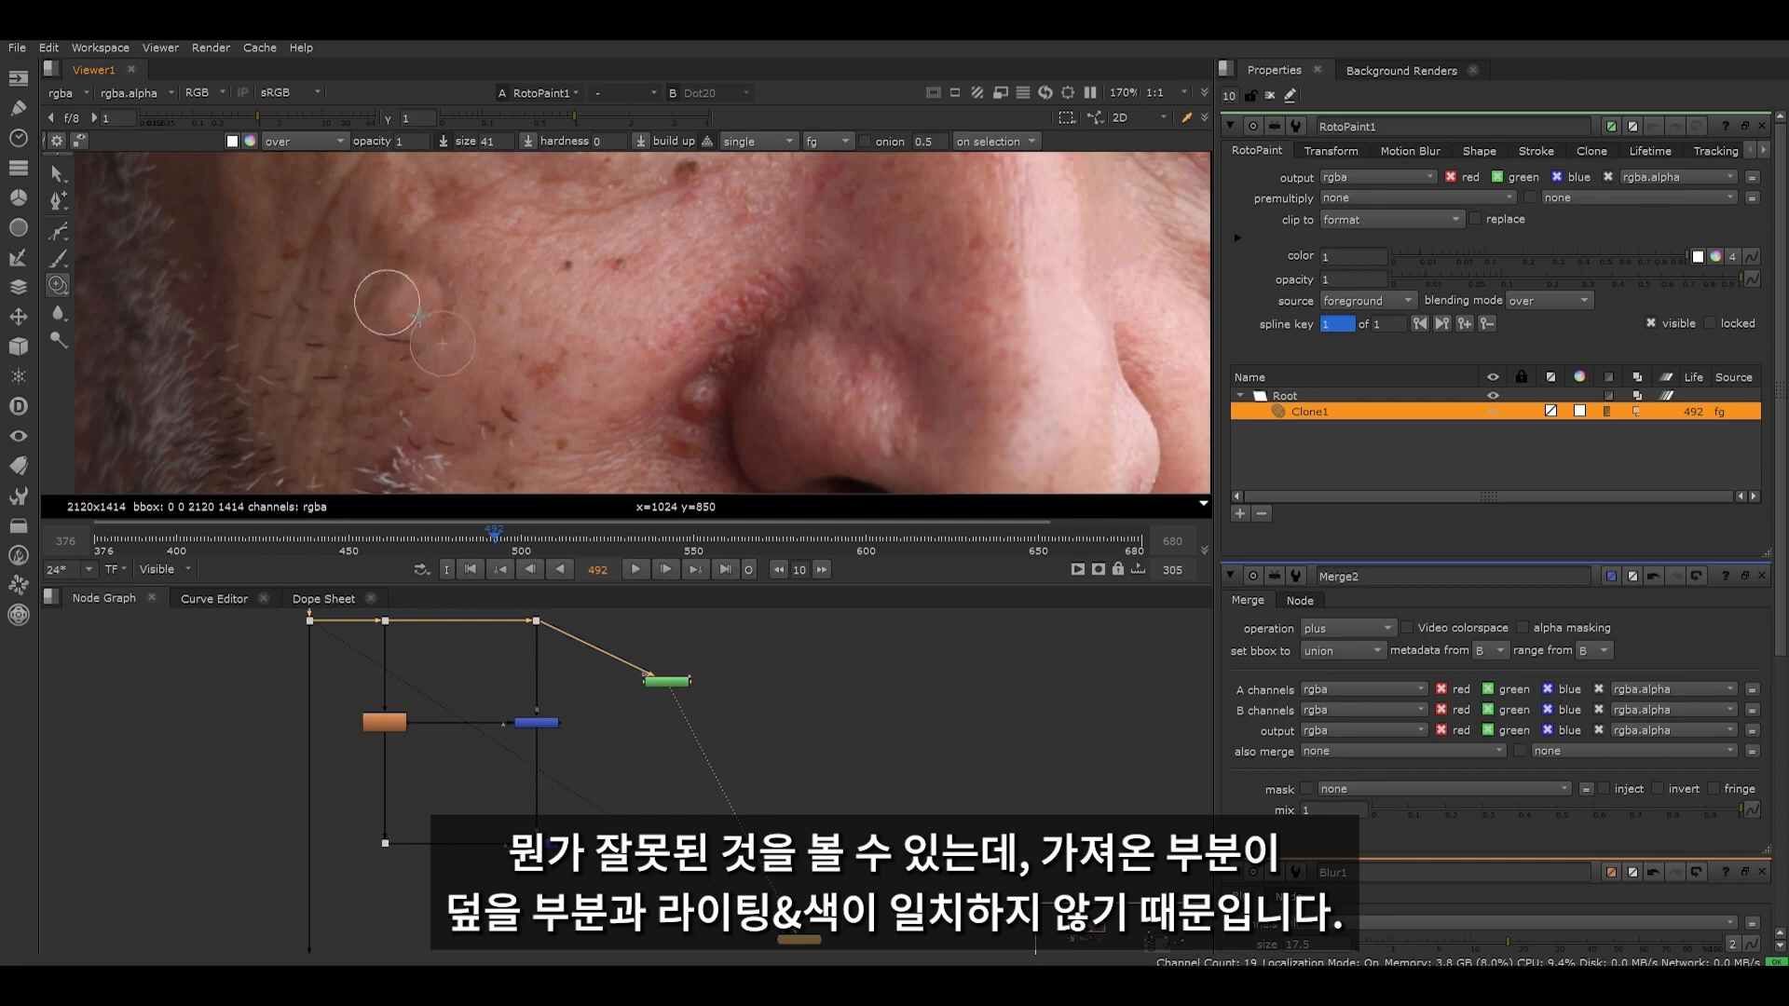
scroll(455, 270, down, 5)
mouse_move(492, 281)
middle_down()
mouse_move(442, 362)
mouse_move(448, 400)
middle_up()
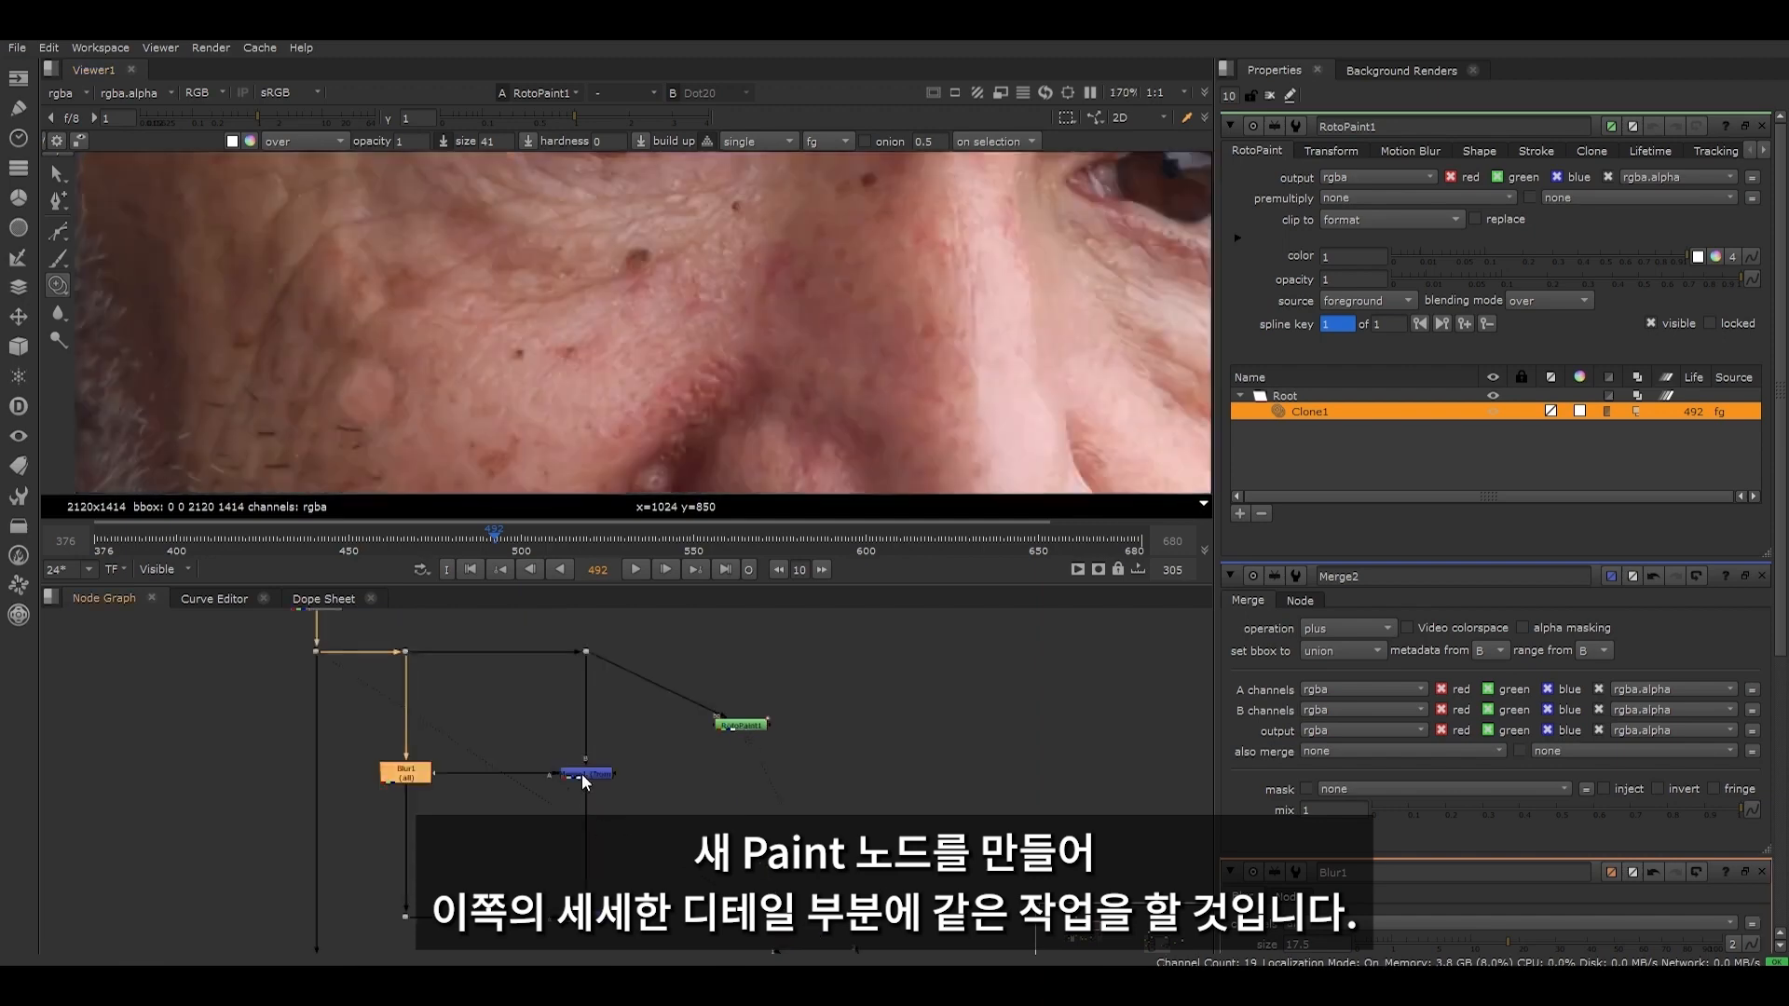
- Insert a RotoPaint node after the from merge on the high-frequency branch and view its output
click(600, 775)
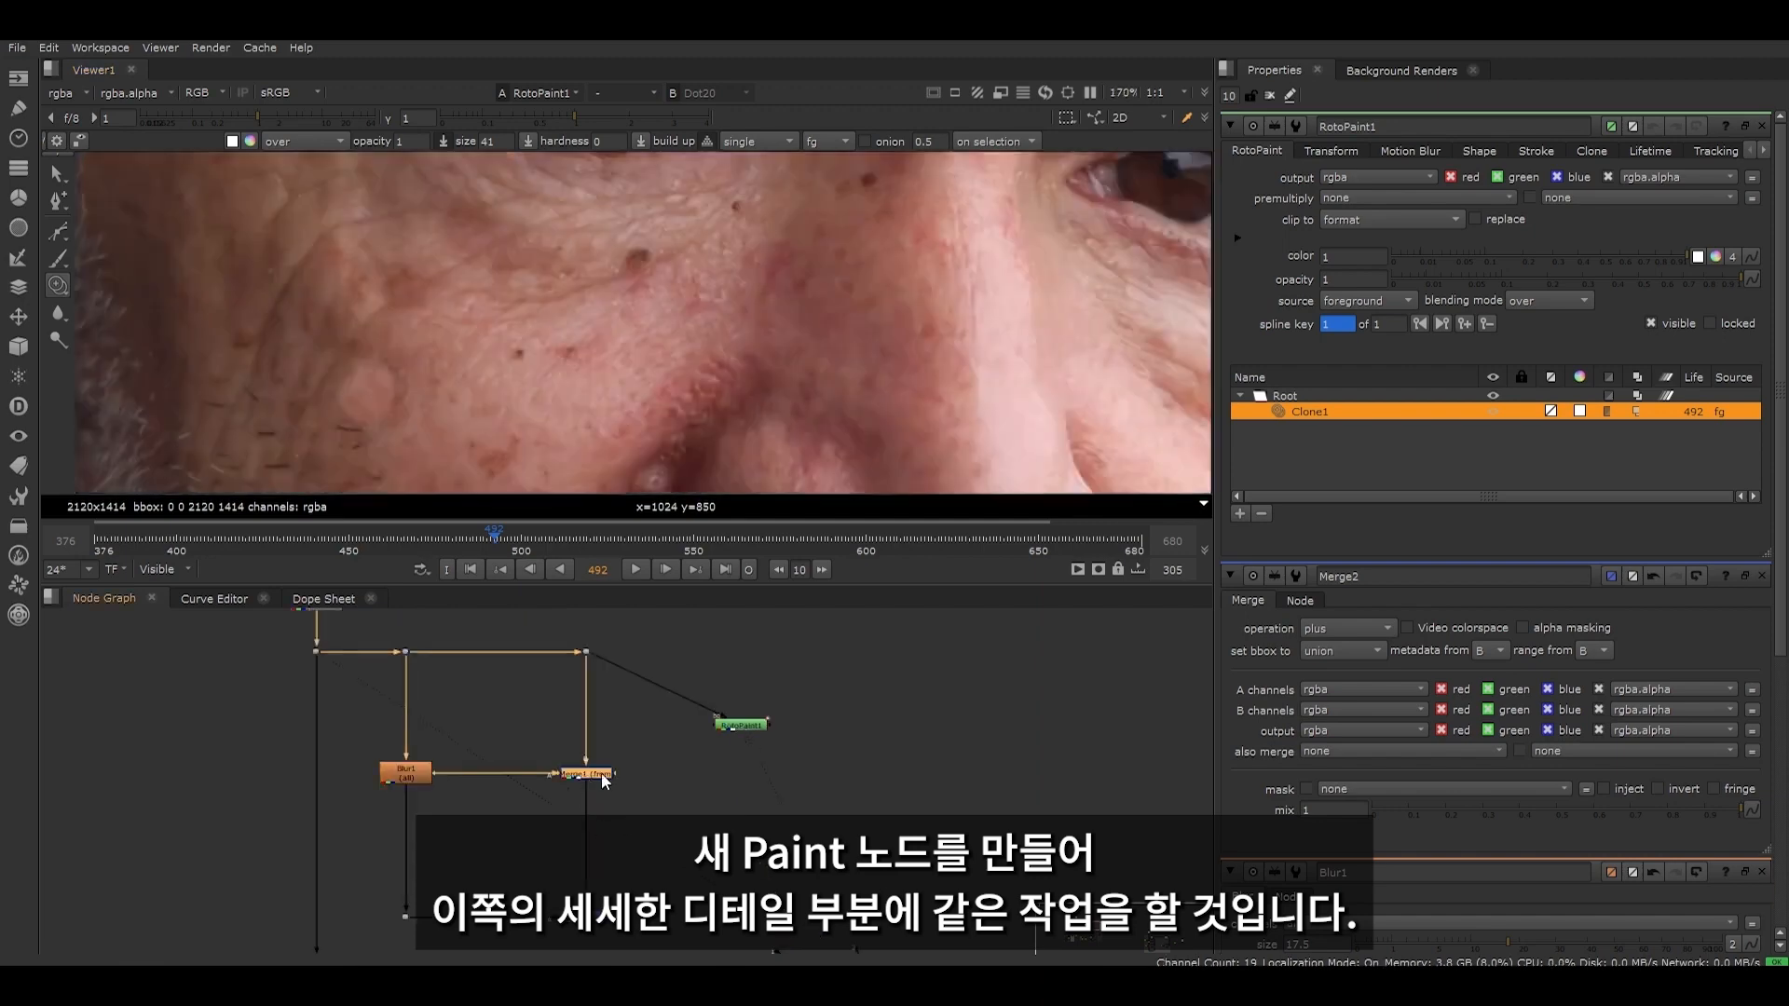
key(p)
drag(598, 797, 585, 830)
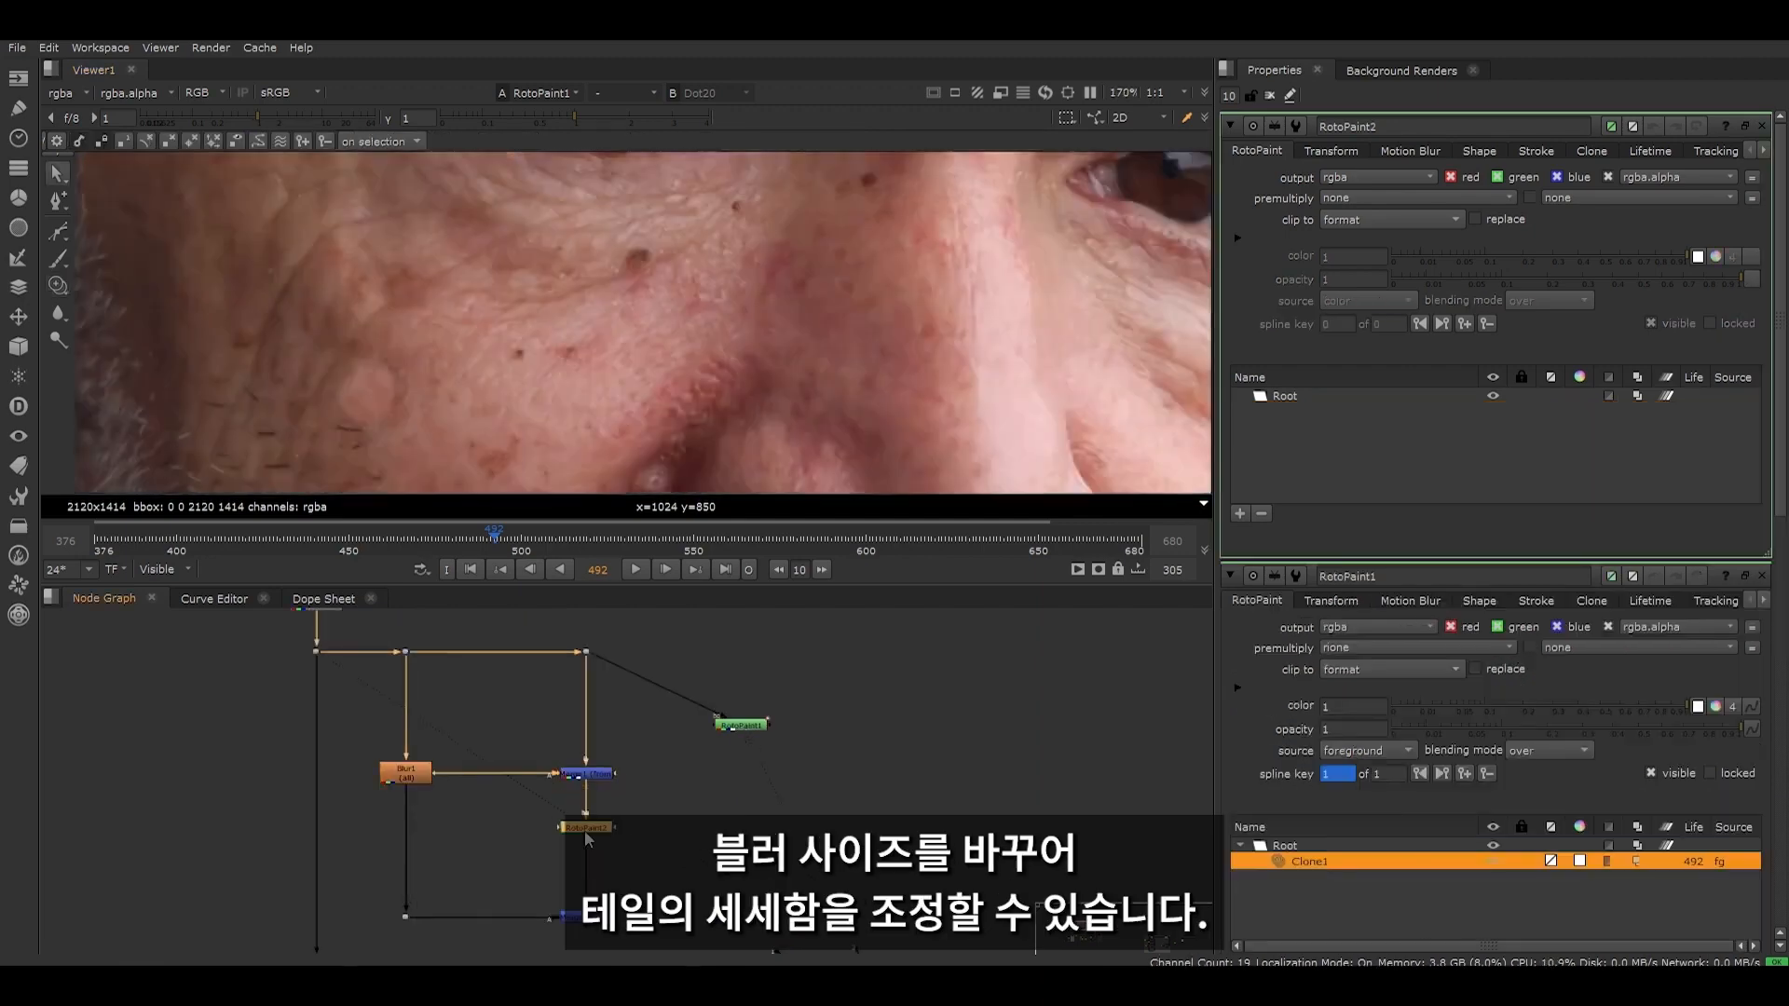
key(1)
- Reduce Blur1's size to 7.2 while viewing the high-frequency detail around the mole
scroll(348, 355, up, 3)
middle_drag(348, 355, 468, 477)
double_click(399, 780)
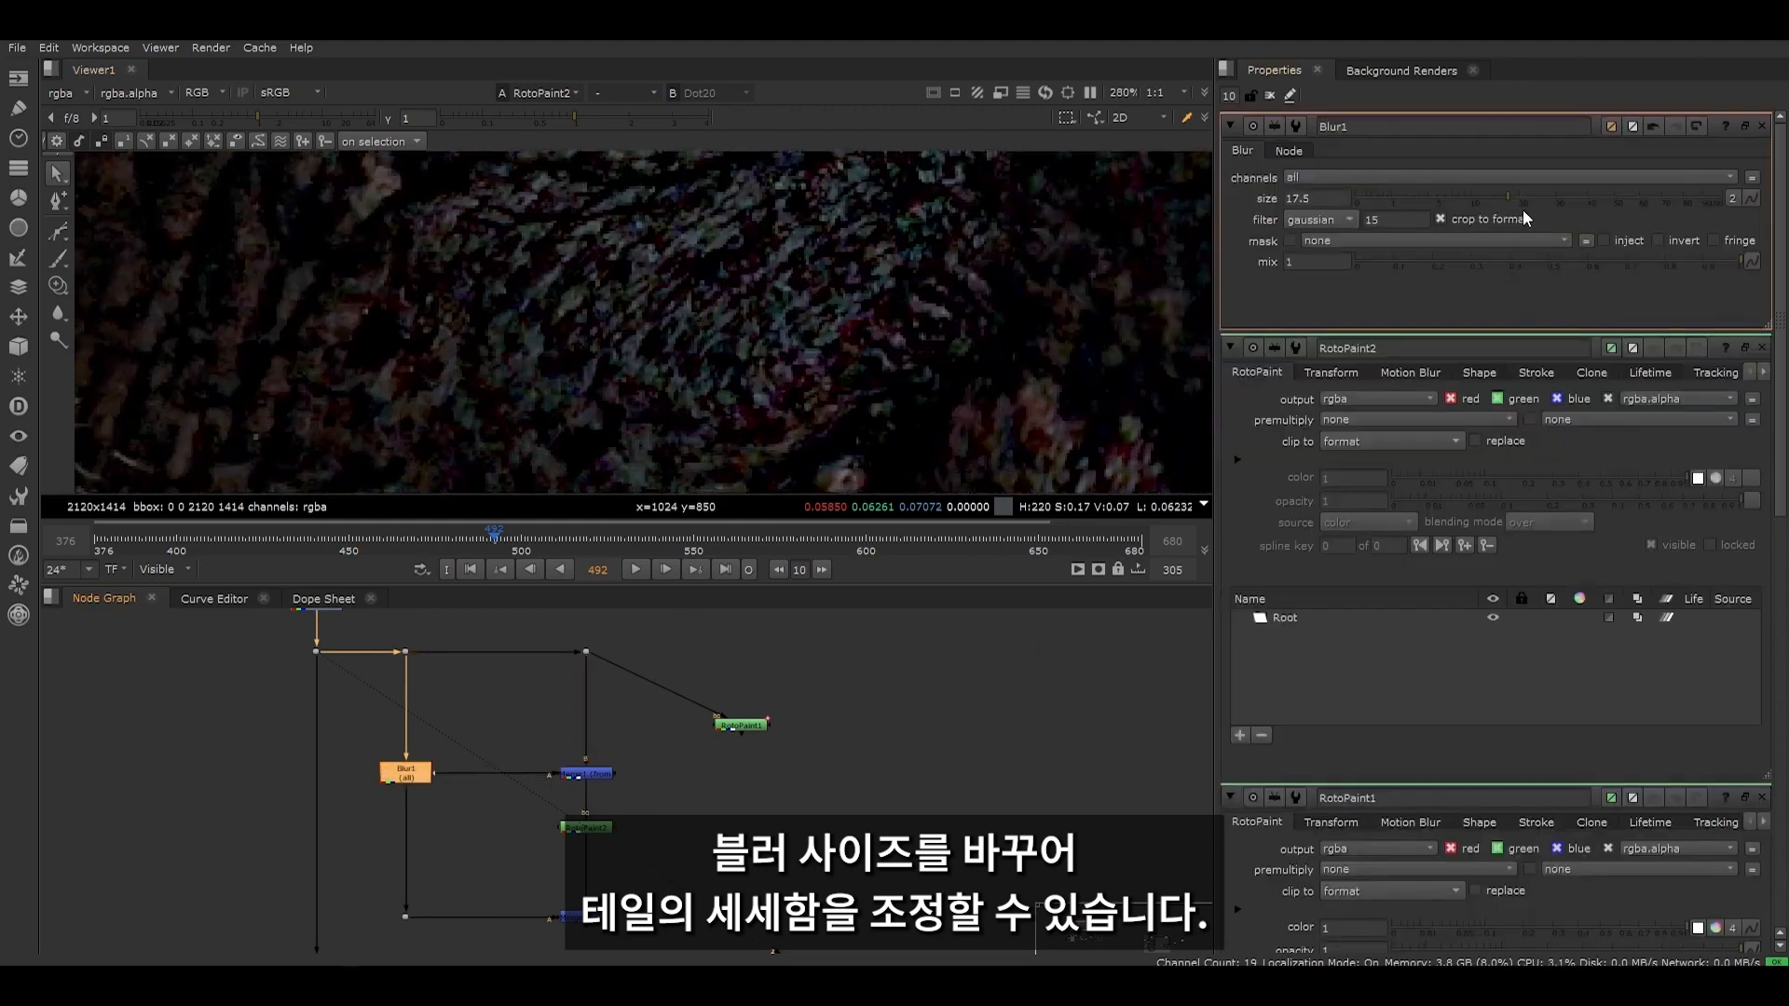
drag(1524, 201, 1452, 201)
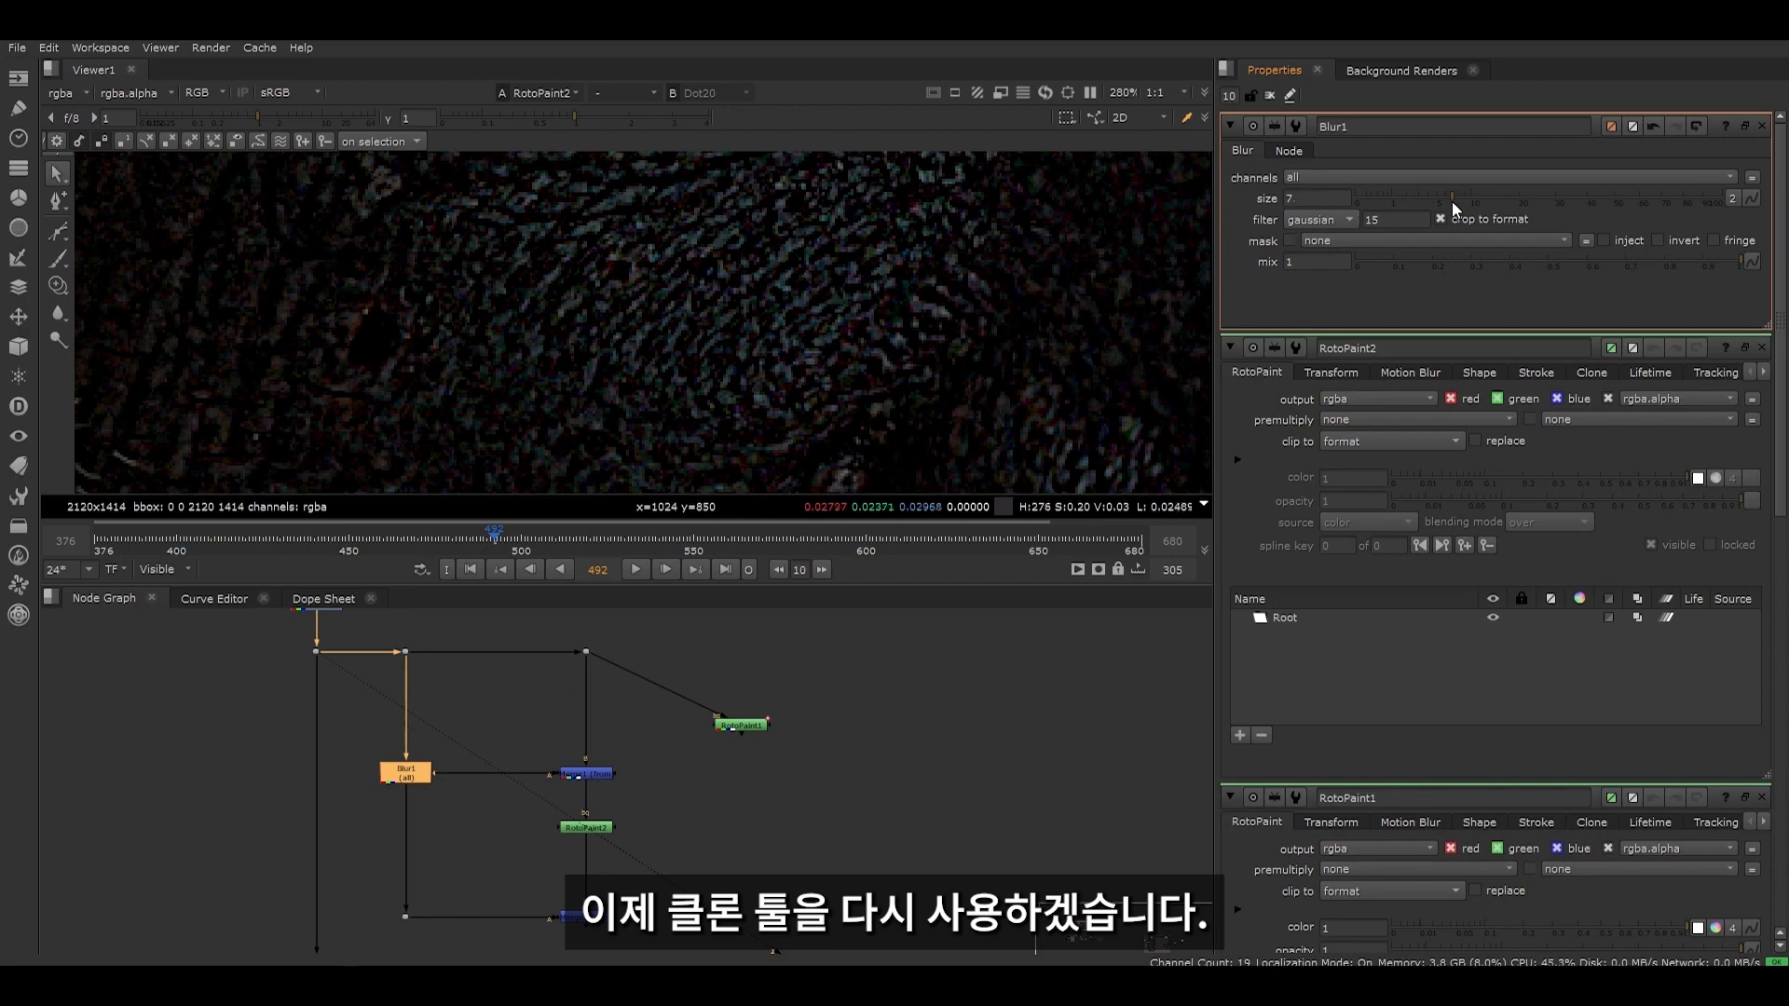
- Clone nearby skin texture over the mole in RotoPaint2 with a brush of size about 37 and hardness 0.2
double_click(585, 827)
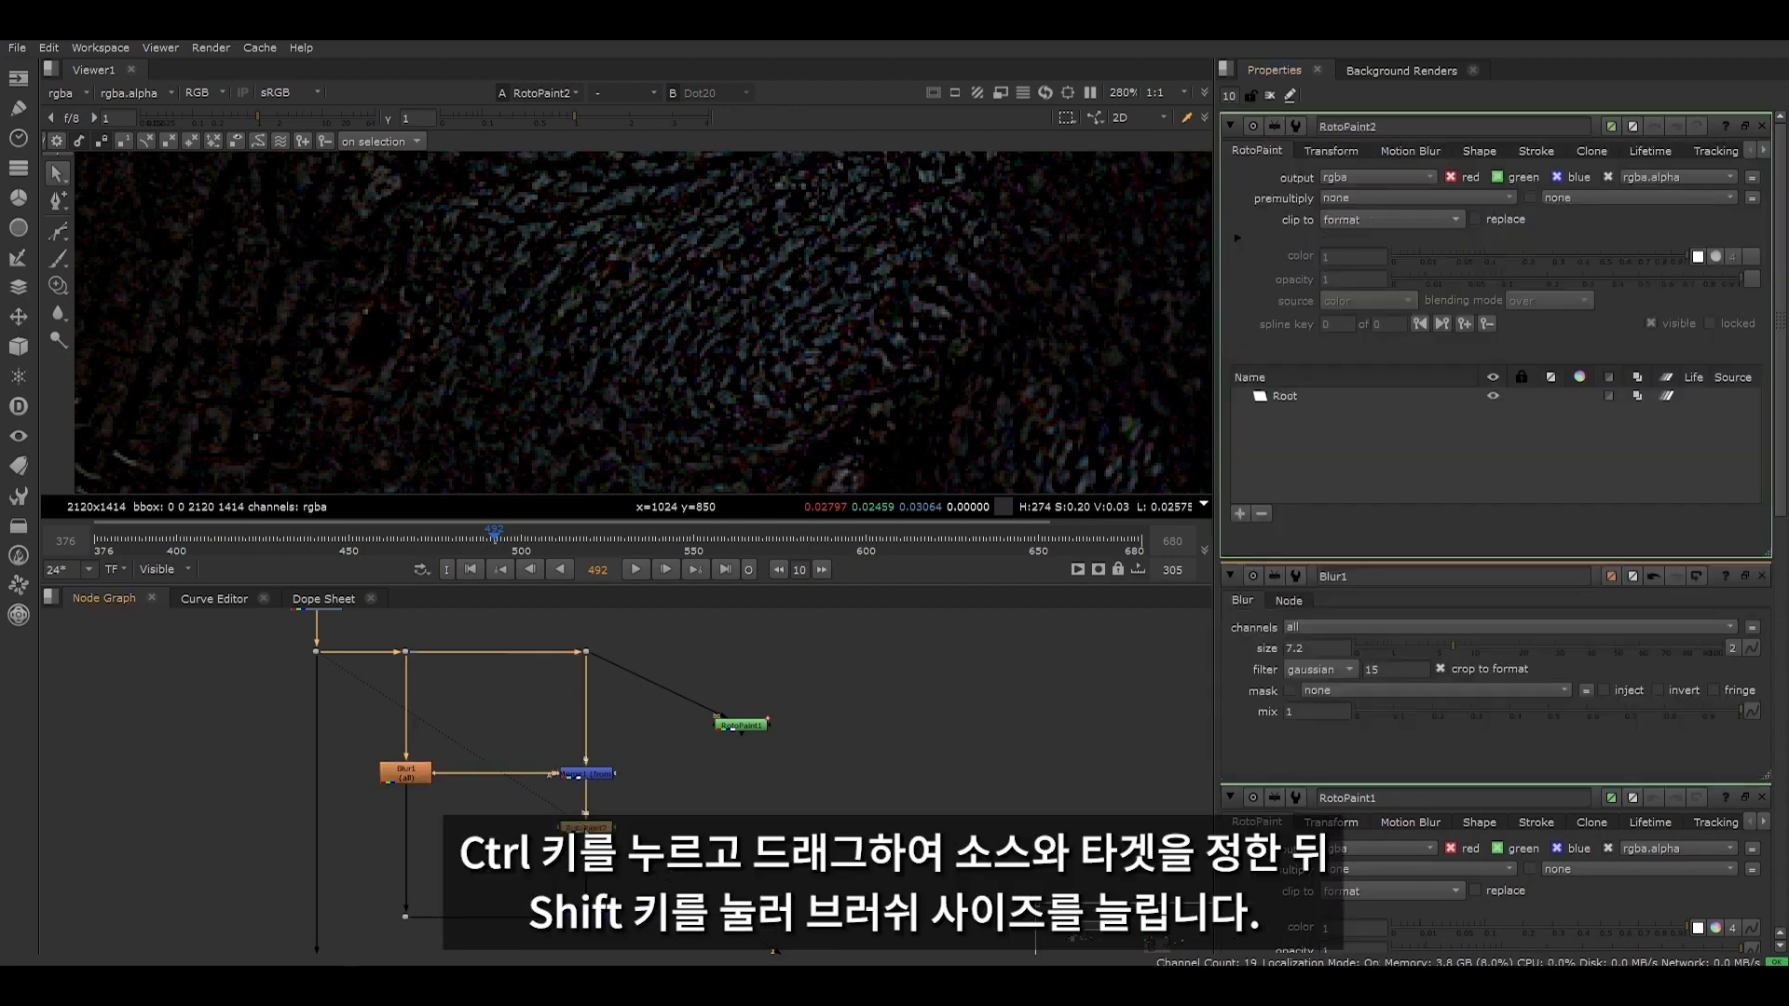
click(55, 290)
ctrl+drag(466, 257, 365, 348)
scroll(466, 424, up, 1)
middle_drag(457, 432, 514, 343)
mouse_move(514, 343)
ctrl+mouse_down()
mouse_move(399, 228)
mouse_move(437, 224)
mouse_move(397, 237)
mouse_move(415, 237)
ctrl+mouse_up()
- Insert a RotoPaint node below Blur1 on the low-frequency branch, view it, and set Blur1's size to 14
click(405, 774)
key(2)
click(340, 747)
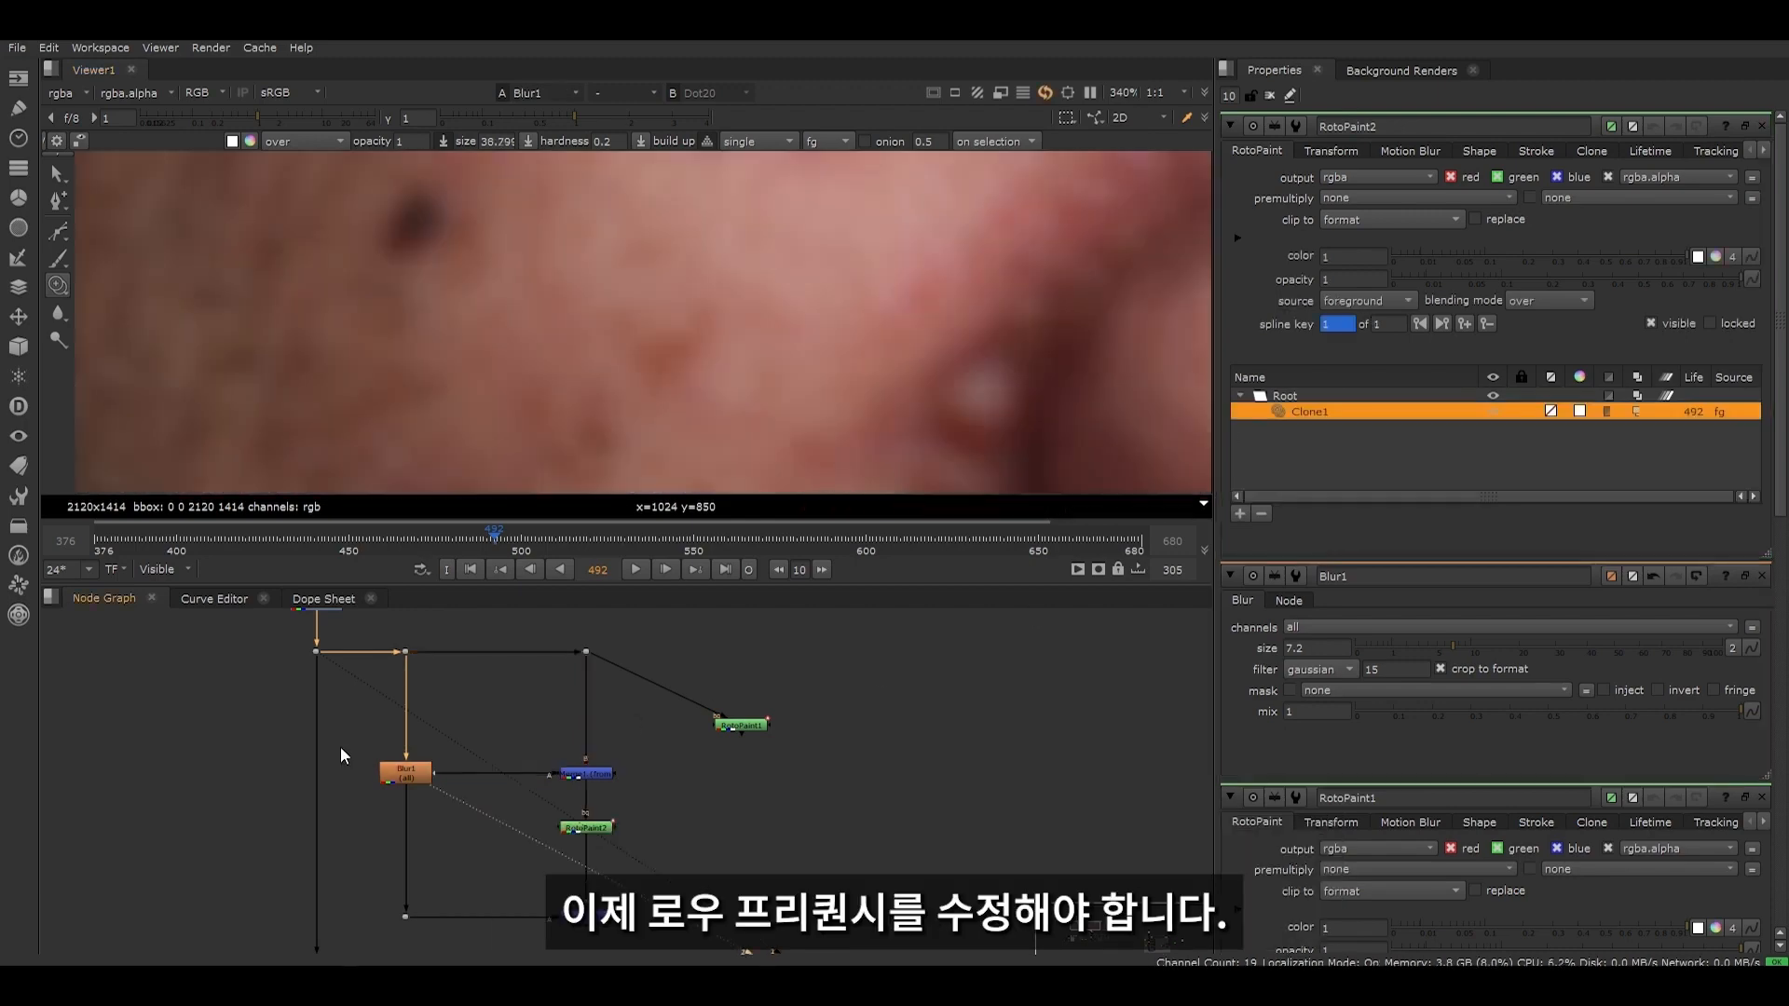
click(404, 781)
scroll(421, 228, down, 7)
middle_drag(421, 228, 439, 360)
scroll(439, 360, up, 5)
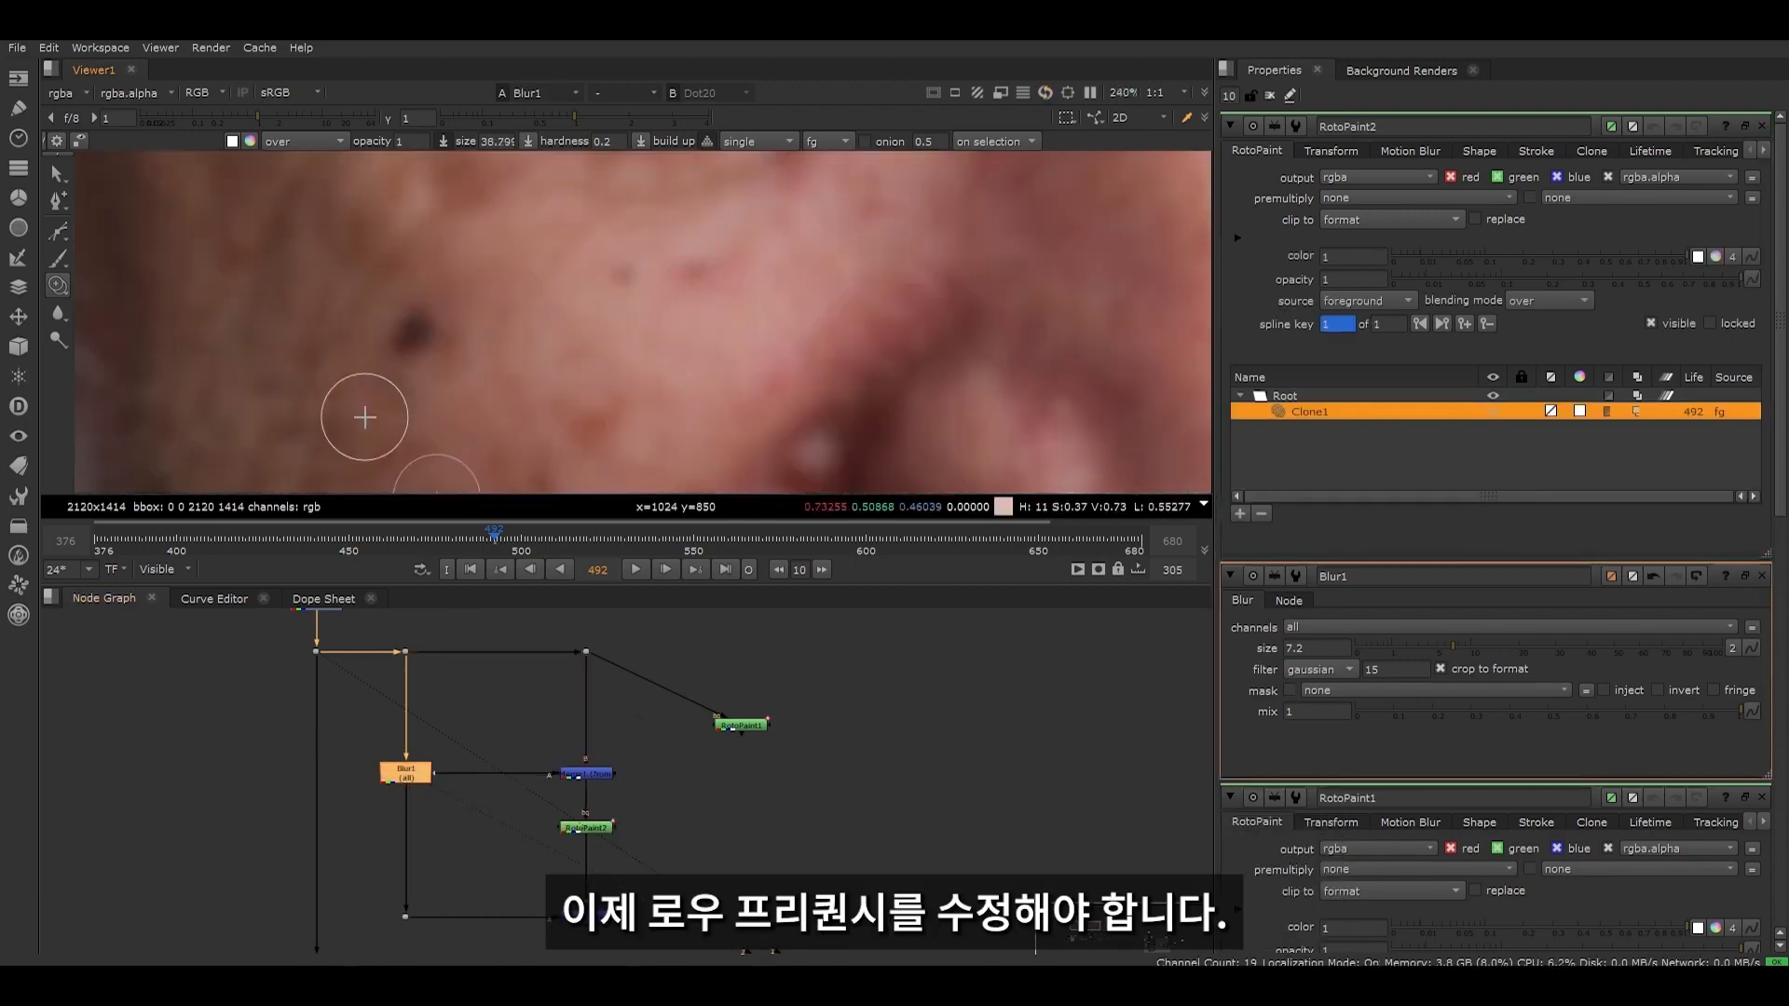
key(p)
double_click(408, 774)
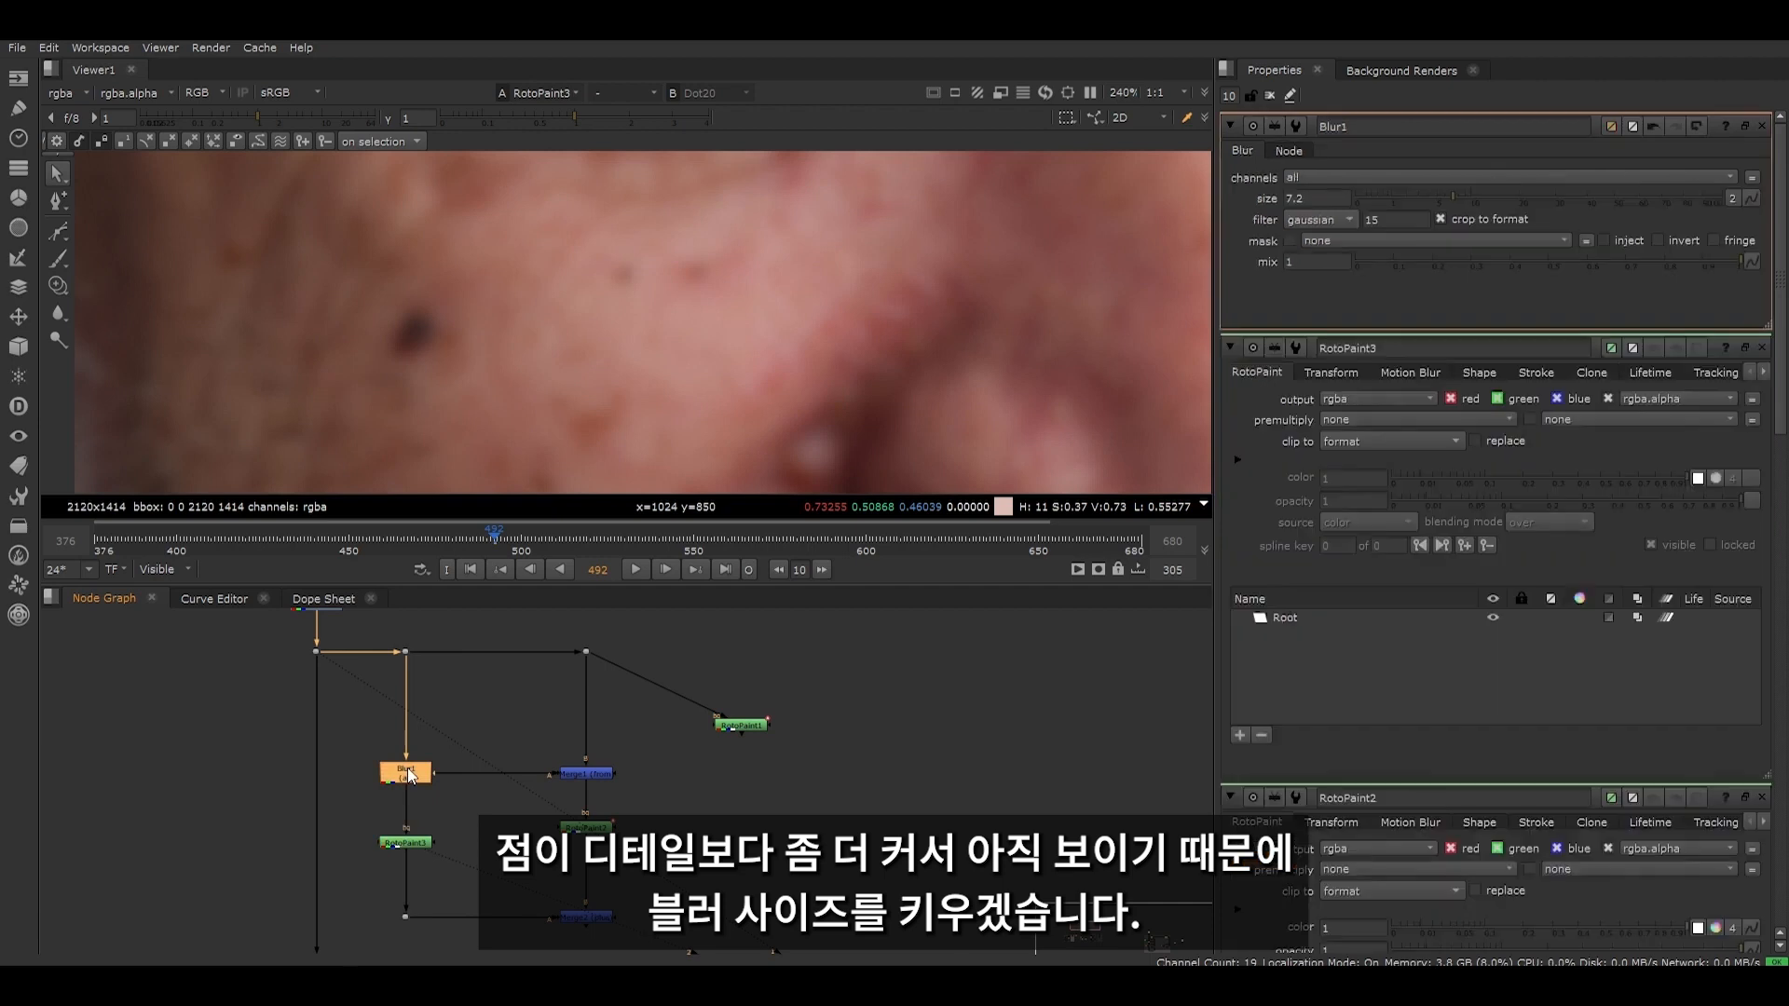
click(1493, 196)
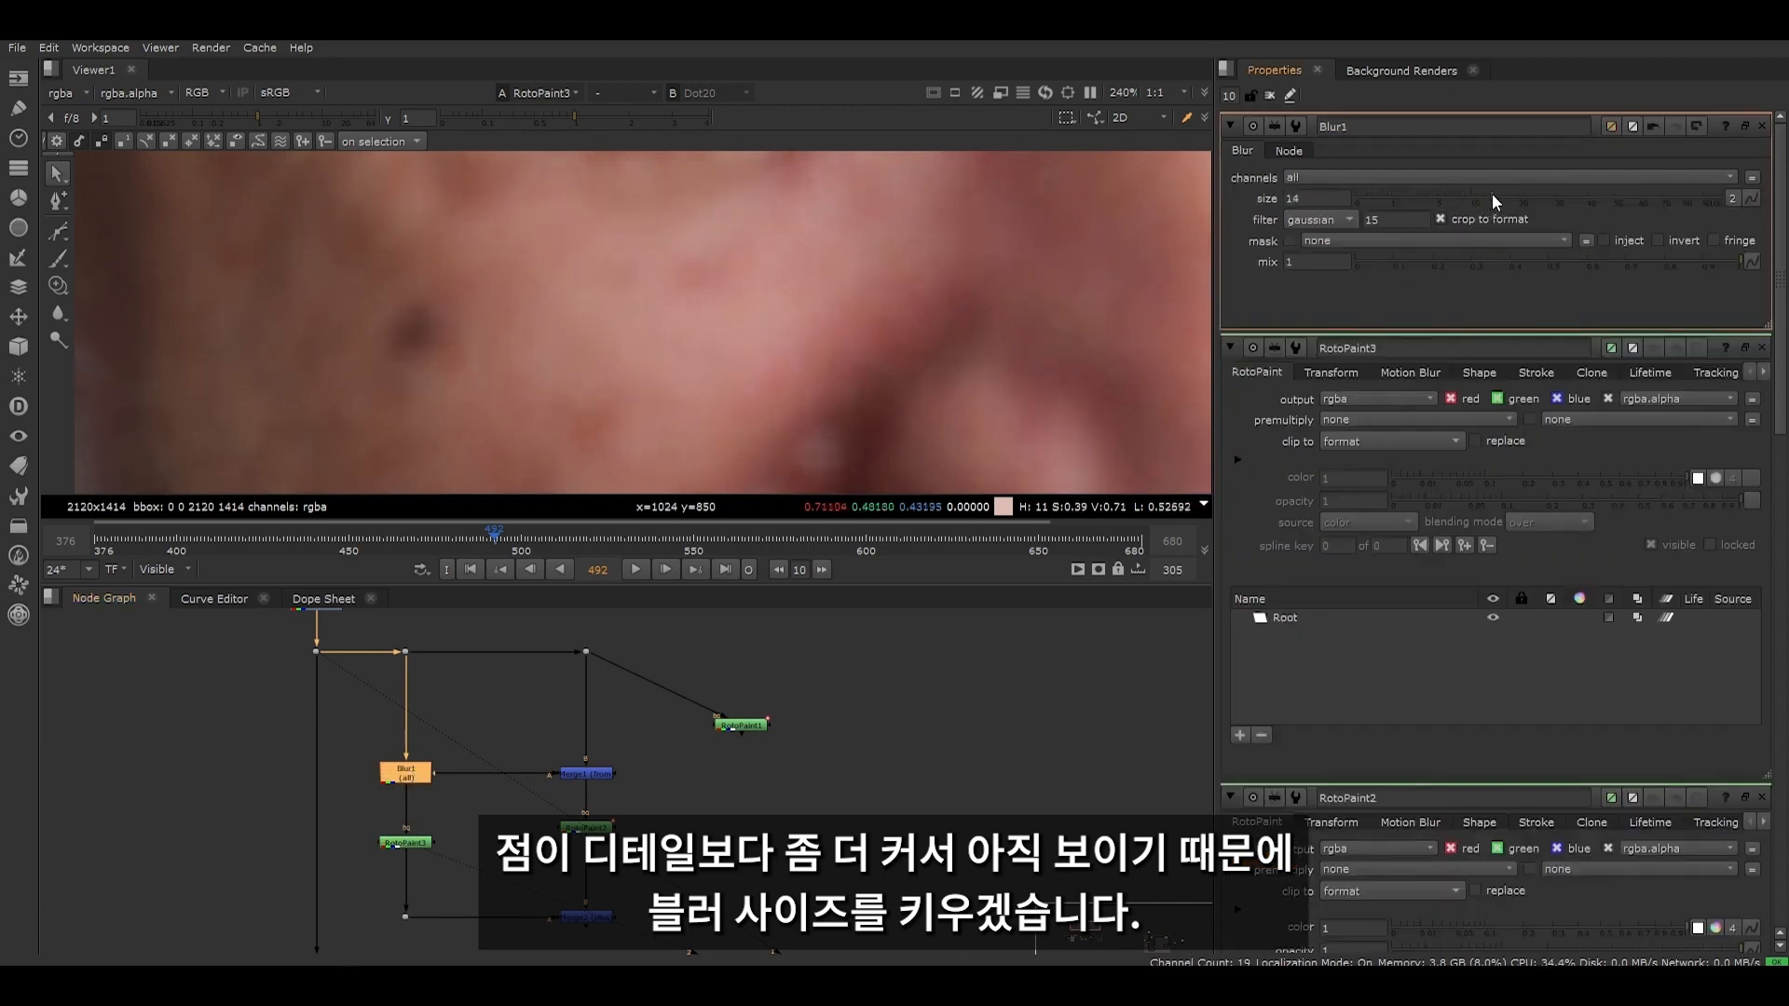
- Clone nearby blurred skin over the mole in RotoPaint3, undoing the full-opacity stroke and repainting at opacity 0.1 and hardness 0.2
click(60, 288)
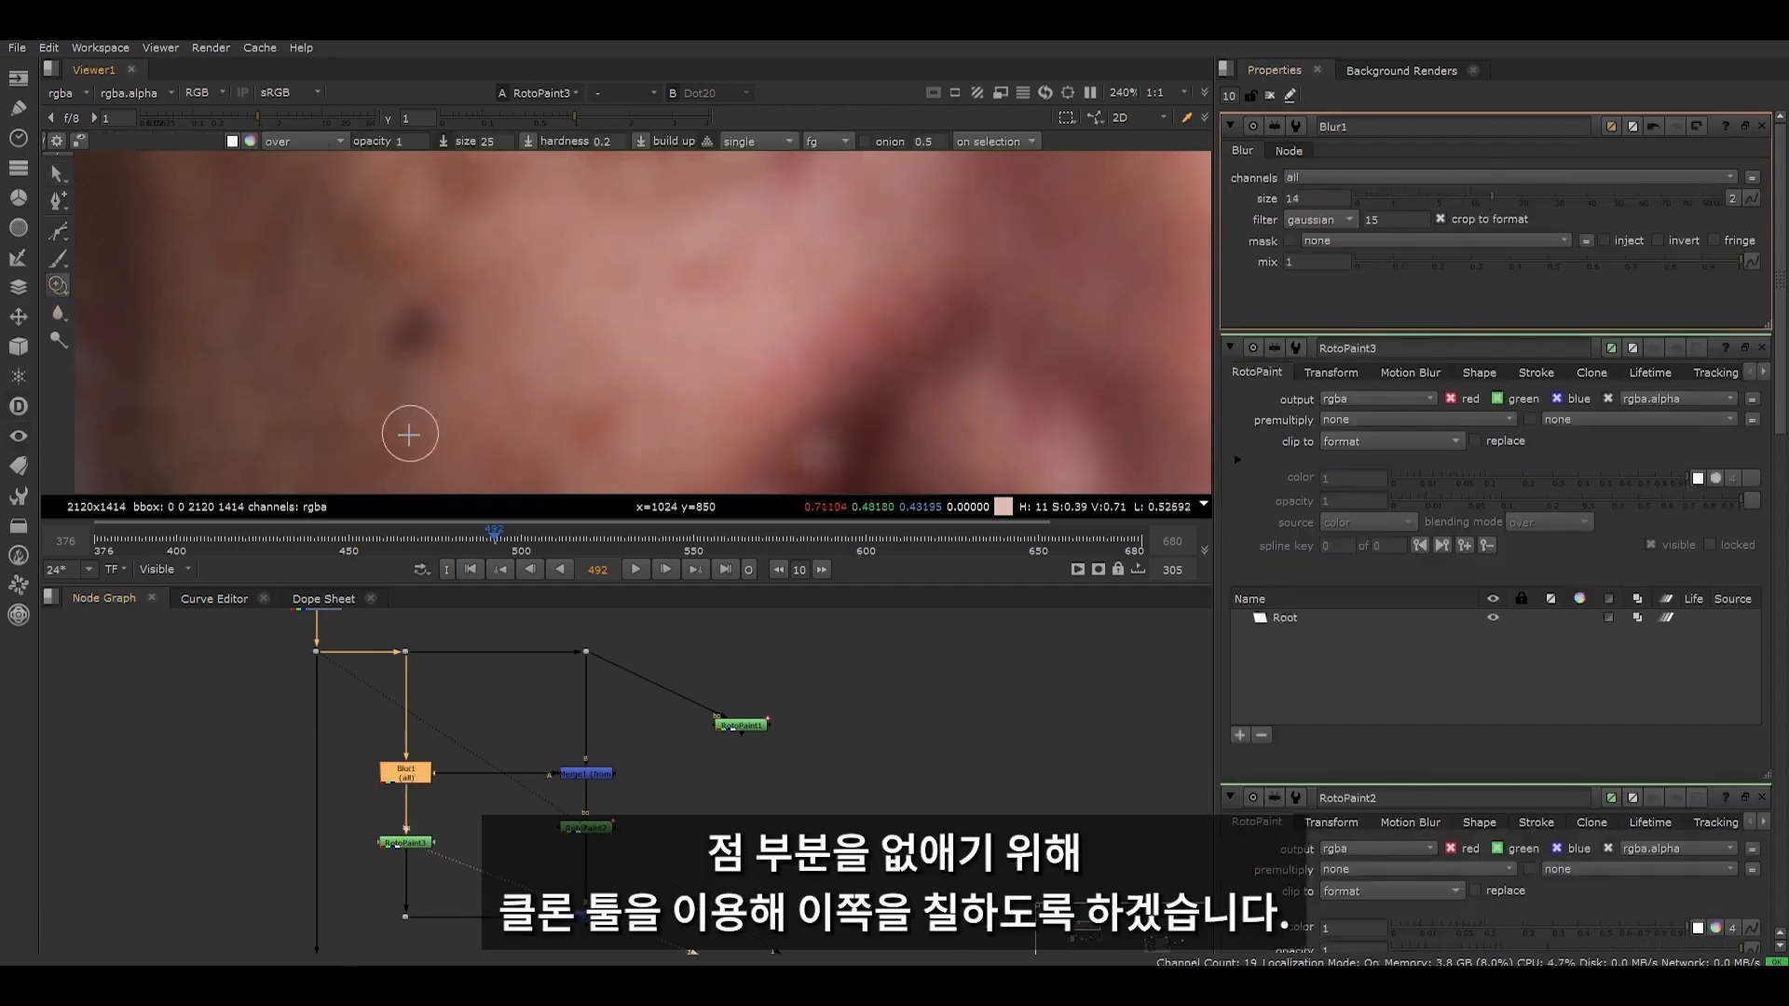
mouse_move(407, 435)
ctrl+mouse_down()
mouse_move(401, 337)
mouse_move(419, 322)
mouse_move(424, 348)
ctrl+mouse_up()
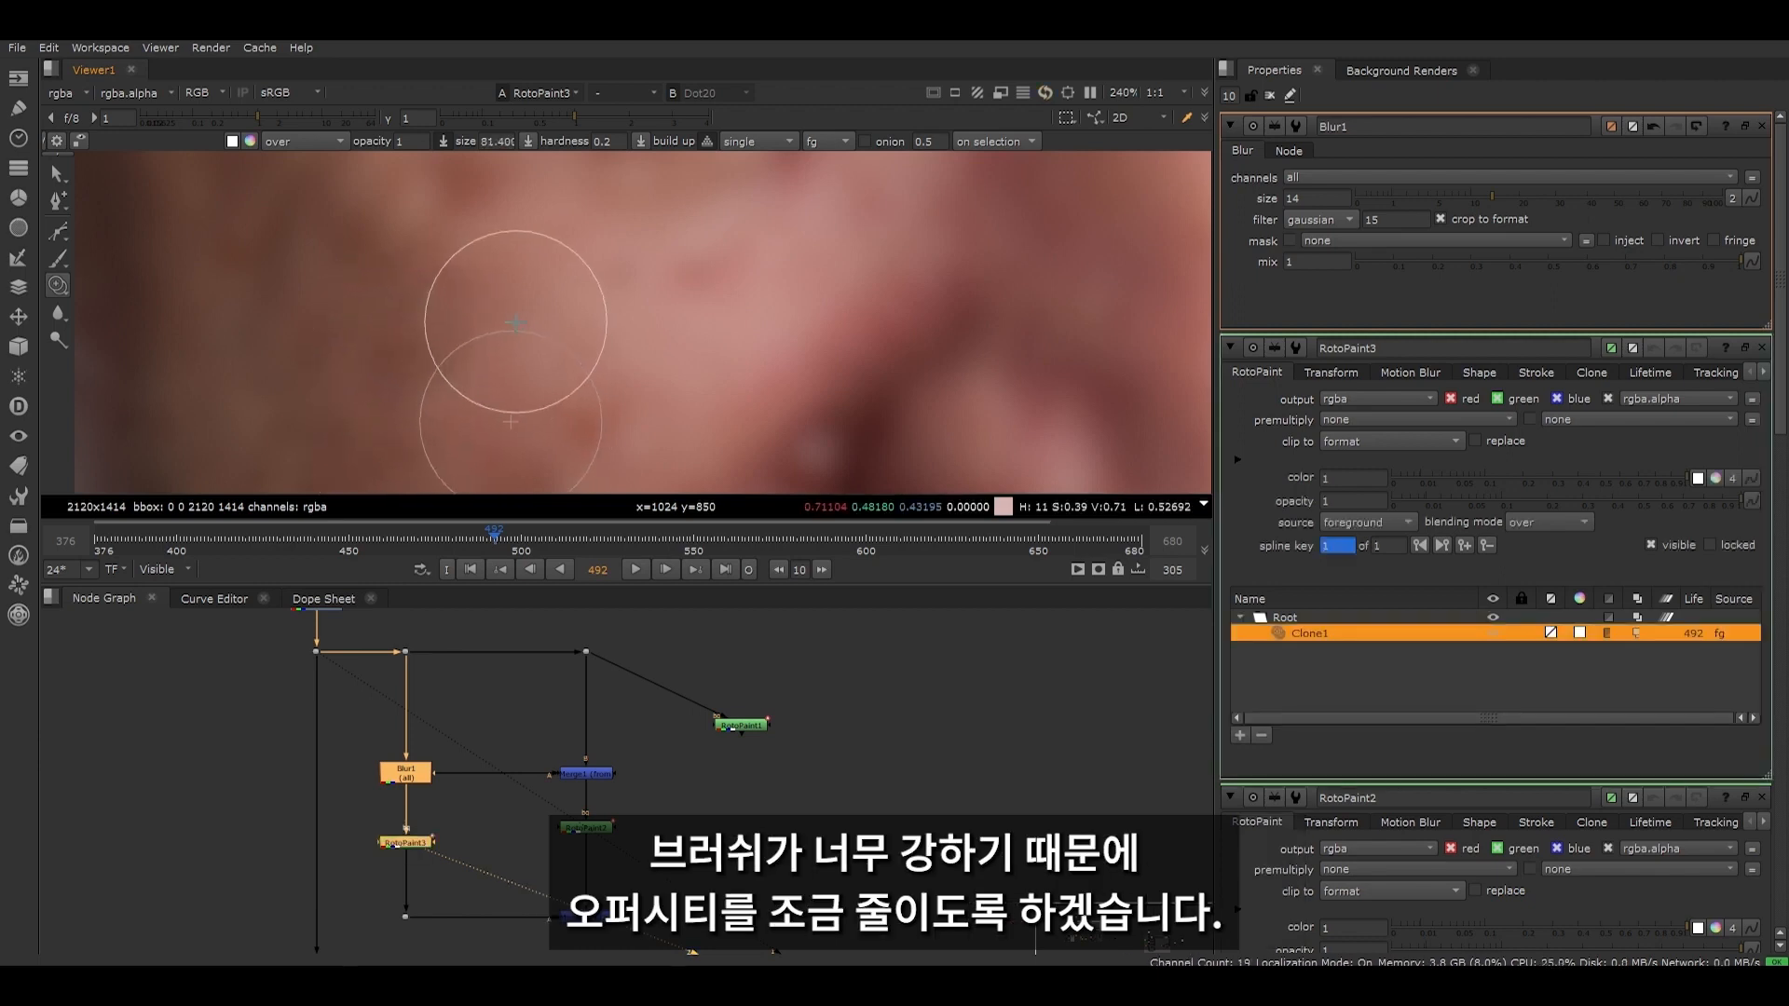
key(ctrl+z)
double_click(400, 141)
text(0.2)
key(Return)
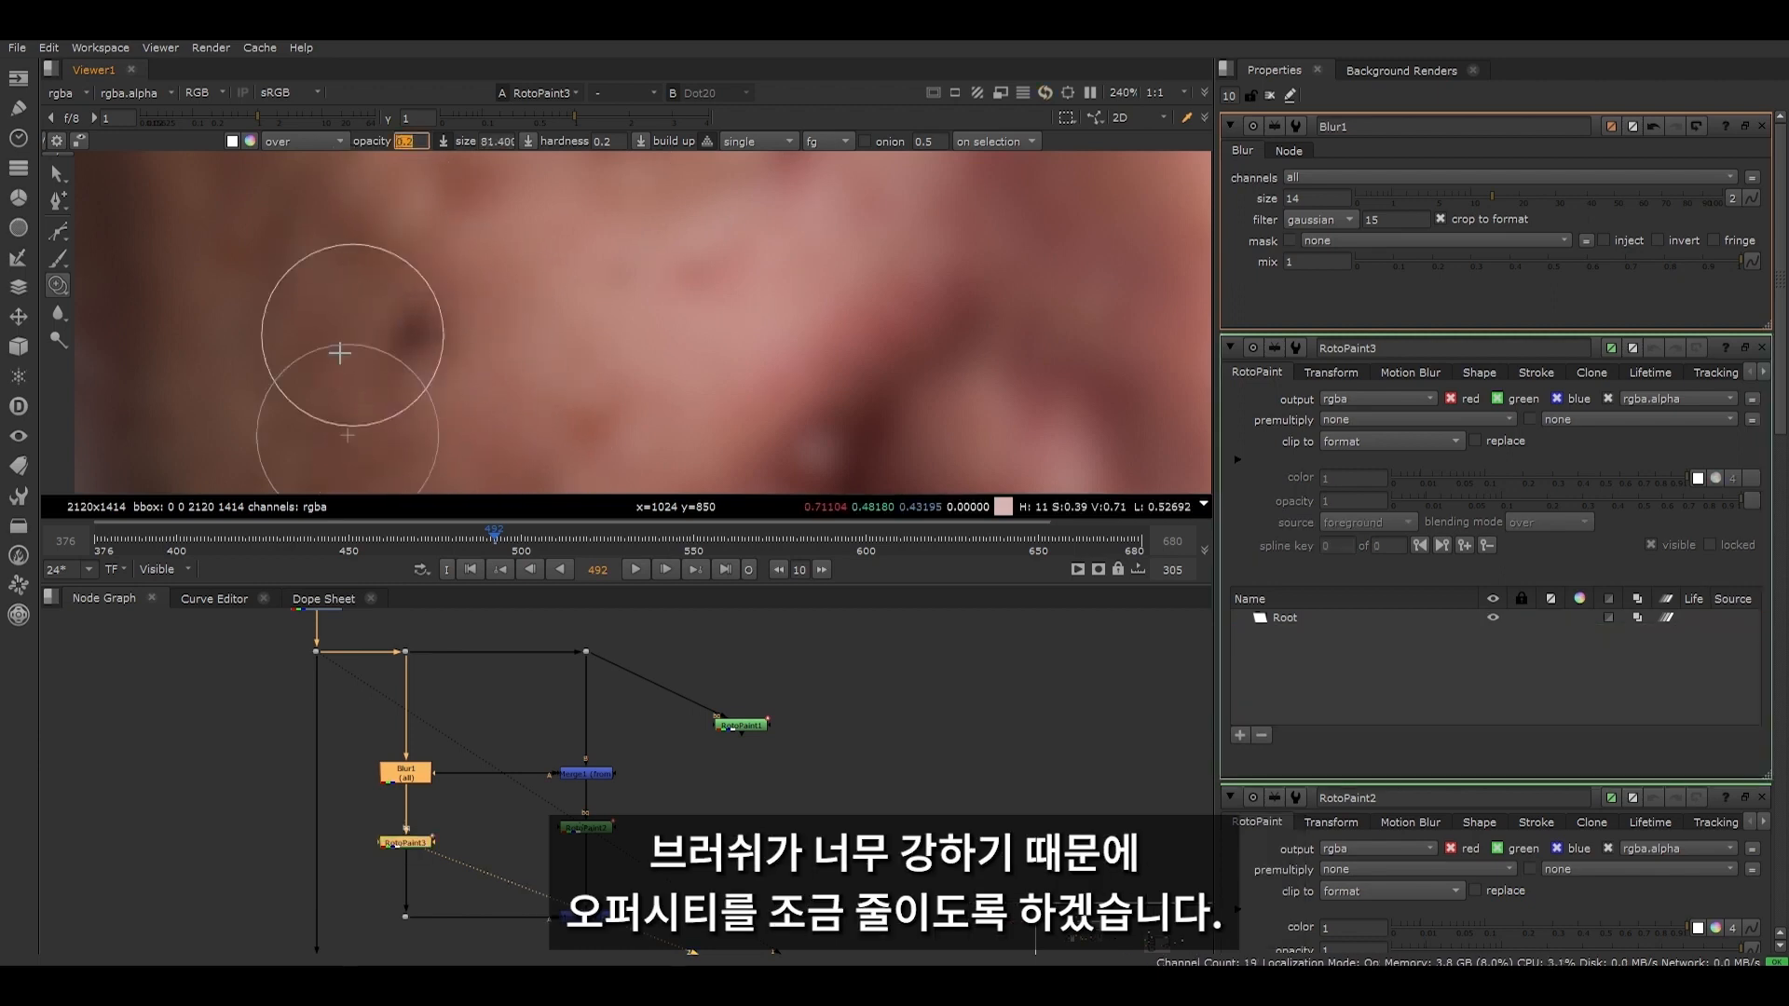
click(403, 336)
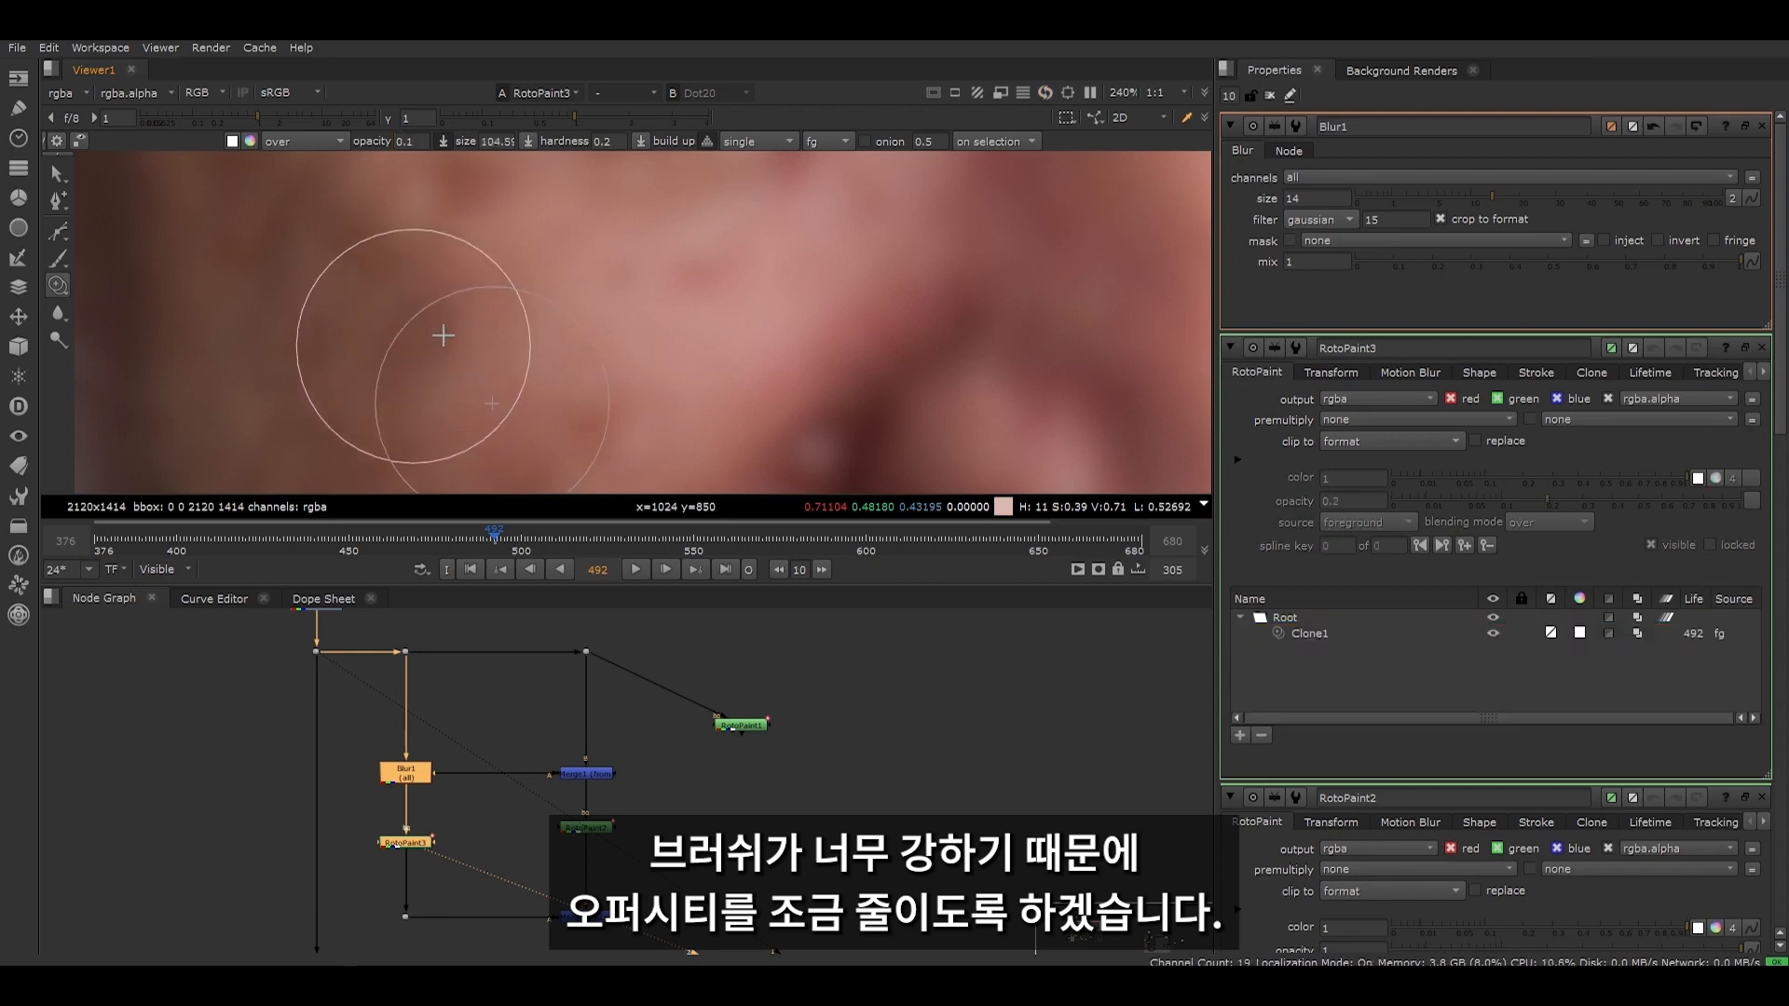
click(398, 361)
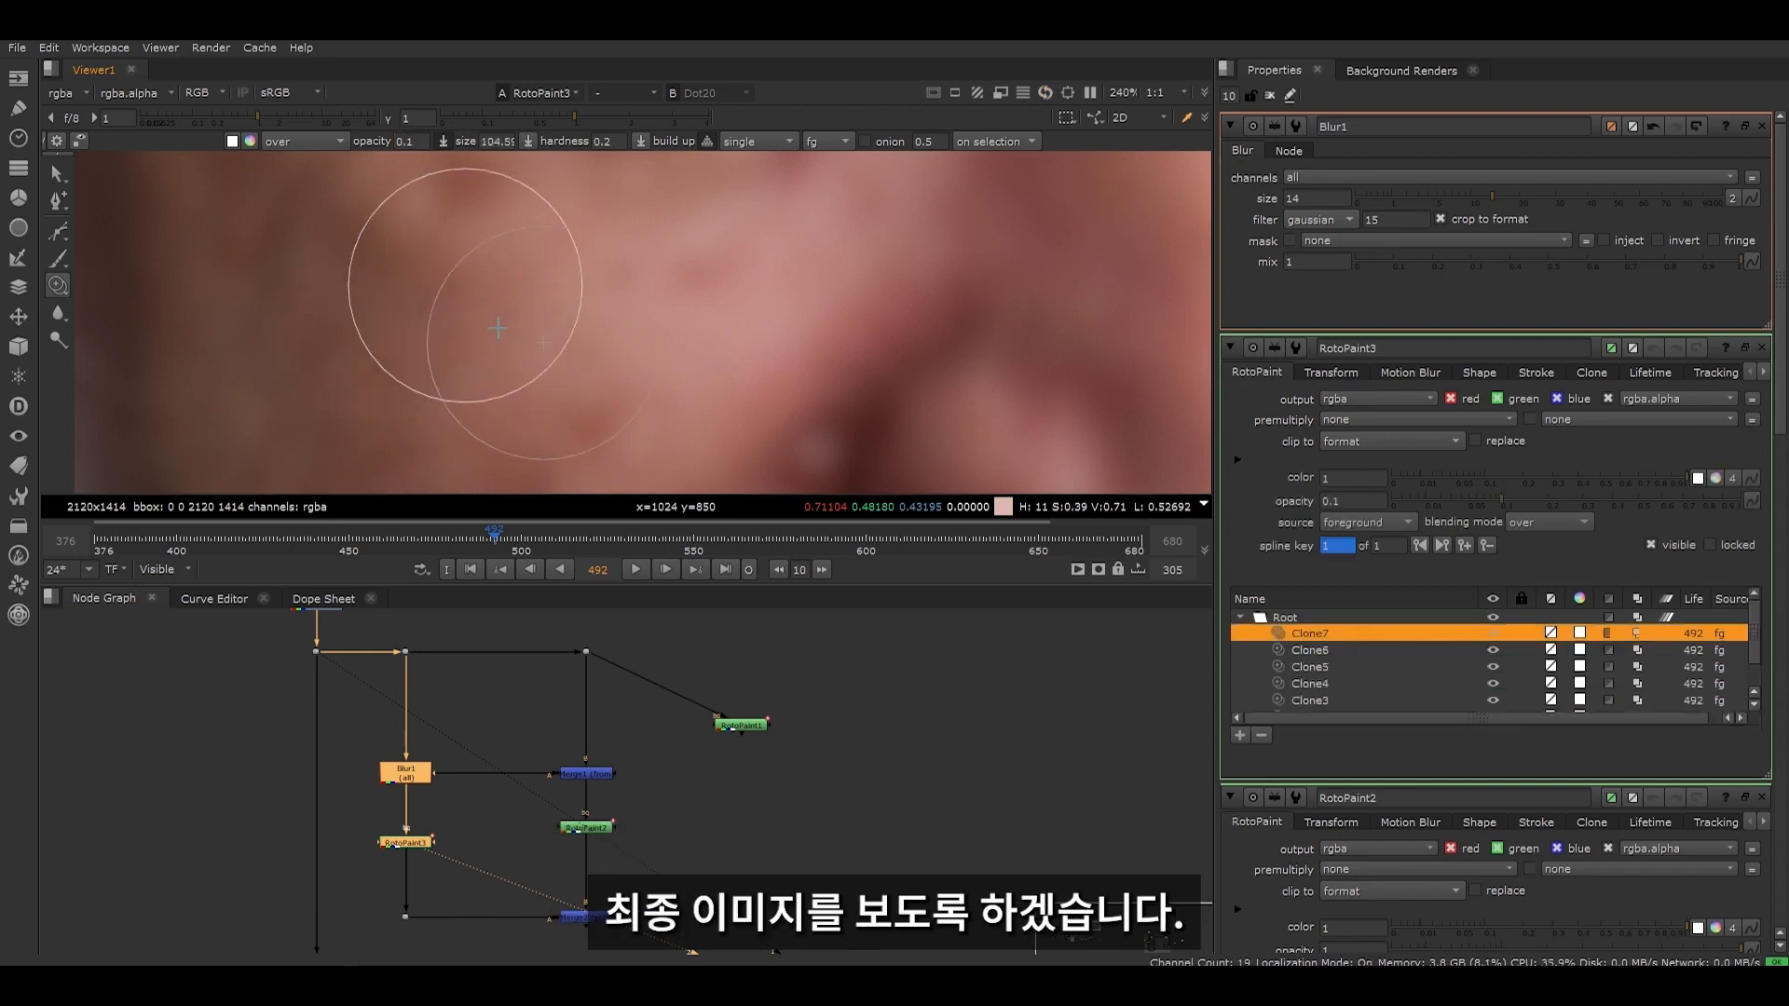
- View the recombined output of Merge2 around the cheek
scroll(387, 861, down, 3)
middle_drag(387, 861, 427, 798)
click(547, 831)
key(1)
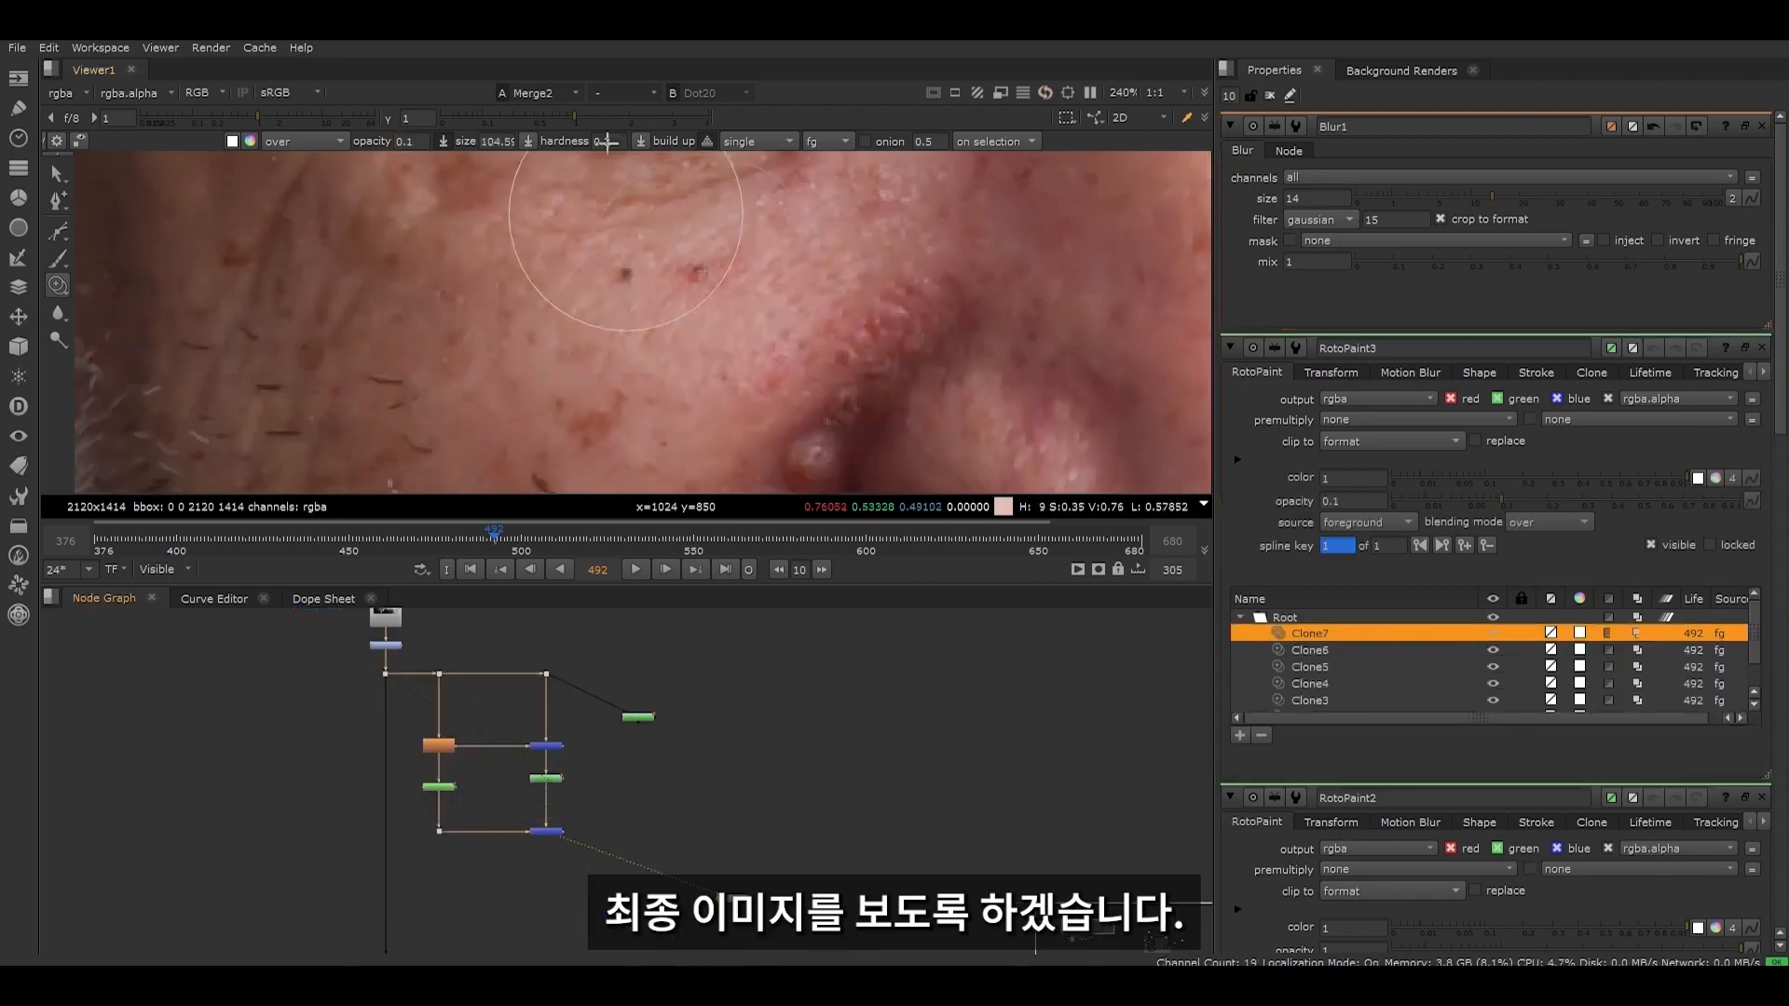
- Compare the original image from the Dot above the setup with Merge2's result, inspecting the repaired skin closely
scroll(553, 753, up, 3)
middle_drag(552, 752, 551, 828)
drag(492, 623, 556, 685)
key(2)
click(569, 695)
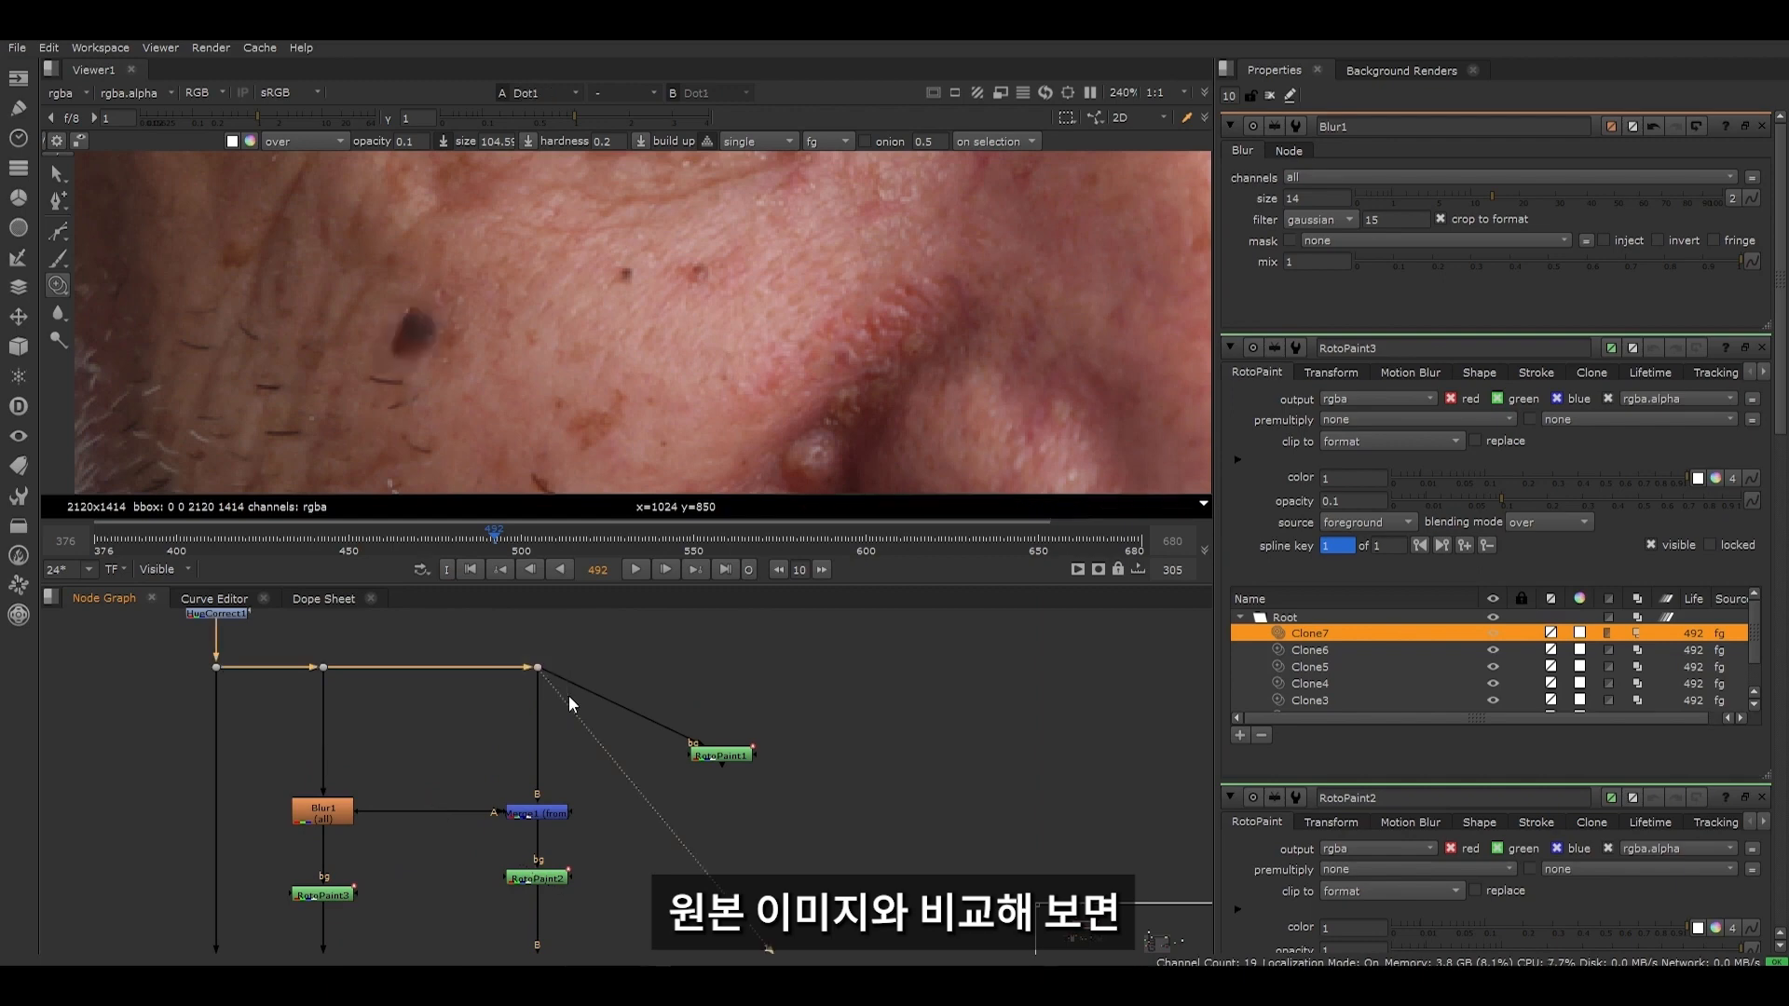
key(1)
scroll(400, 358, up, 3)
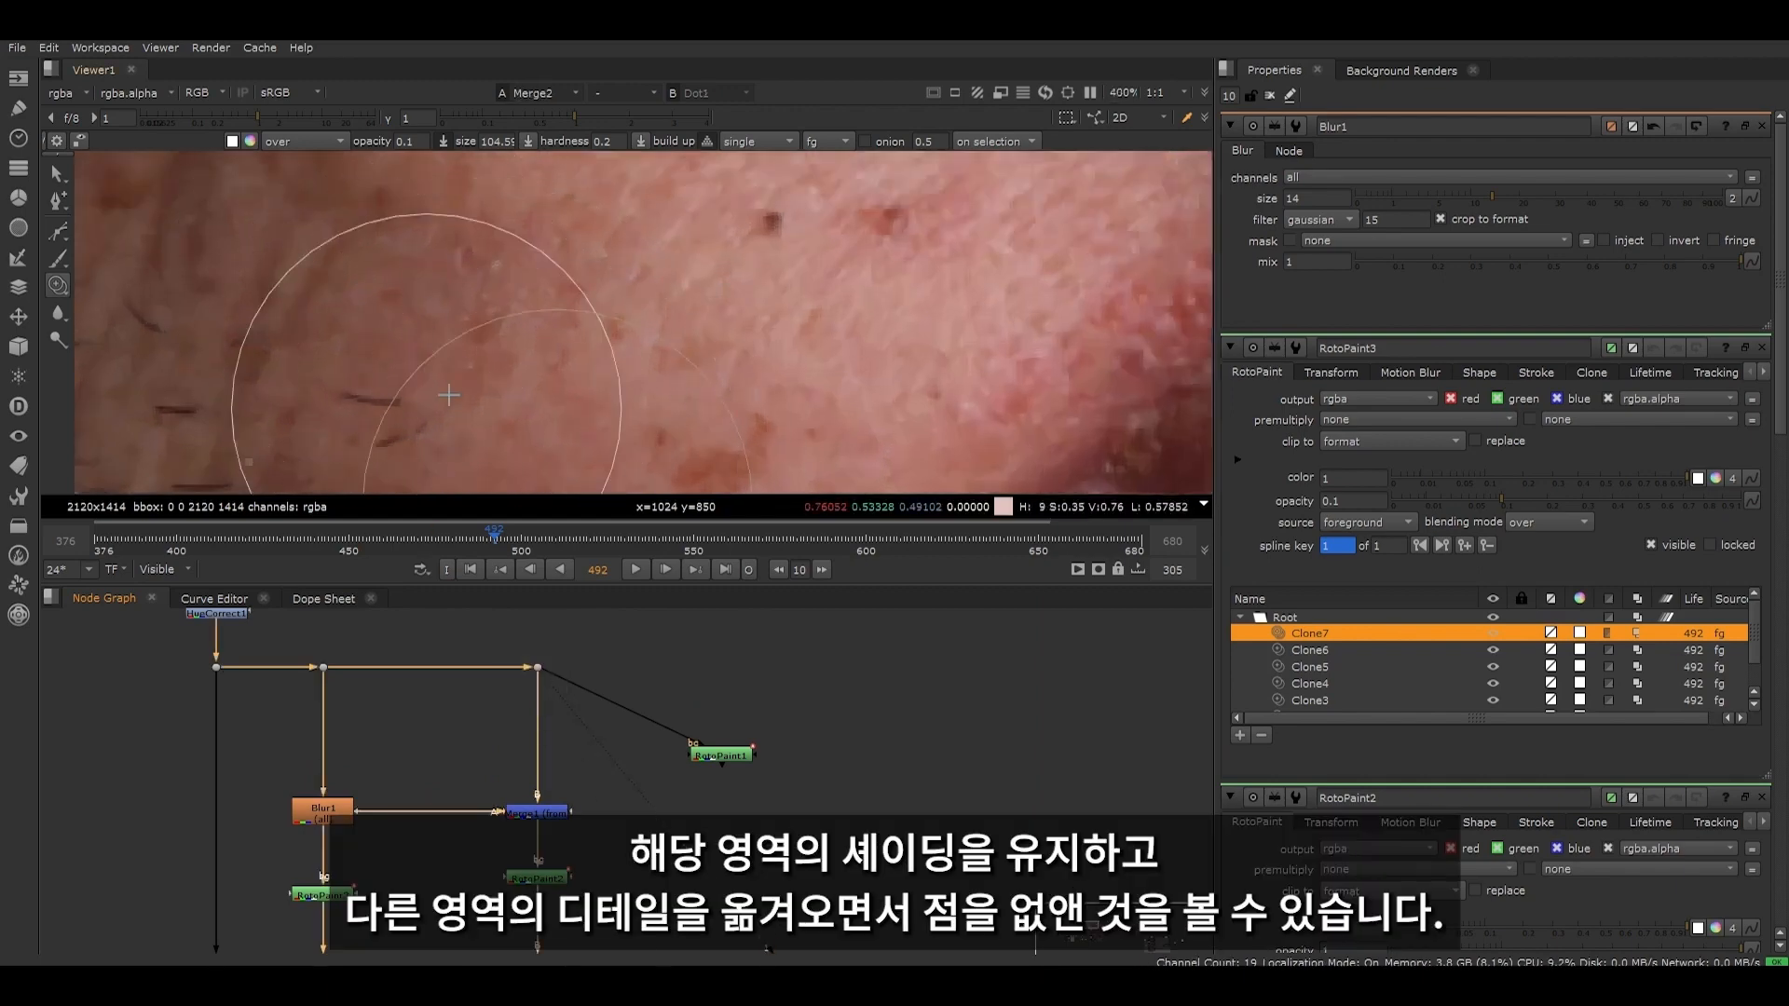
scroll(355, 300, up, 1)
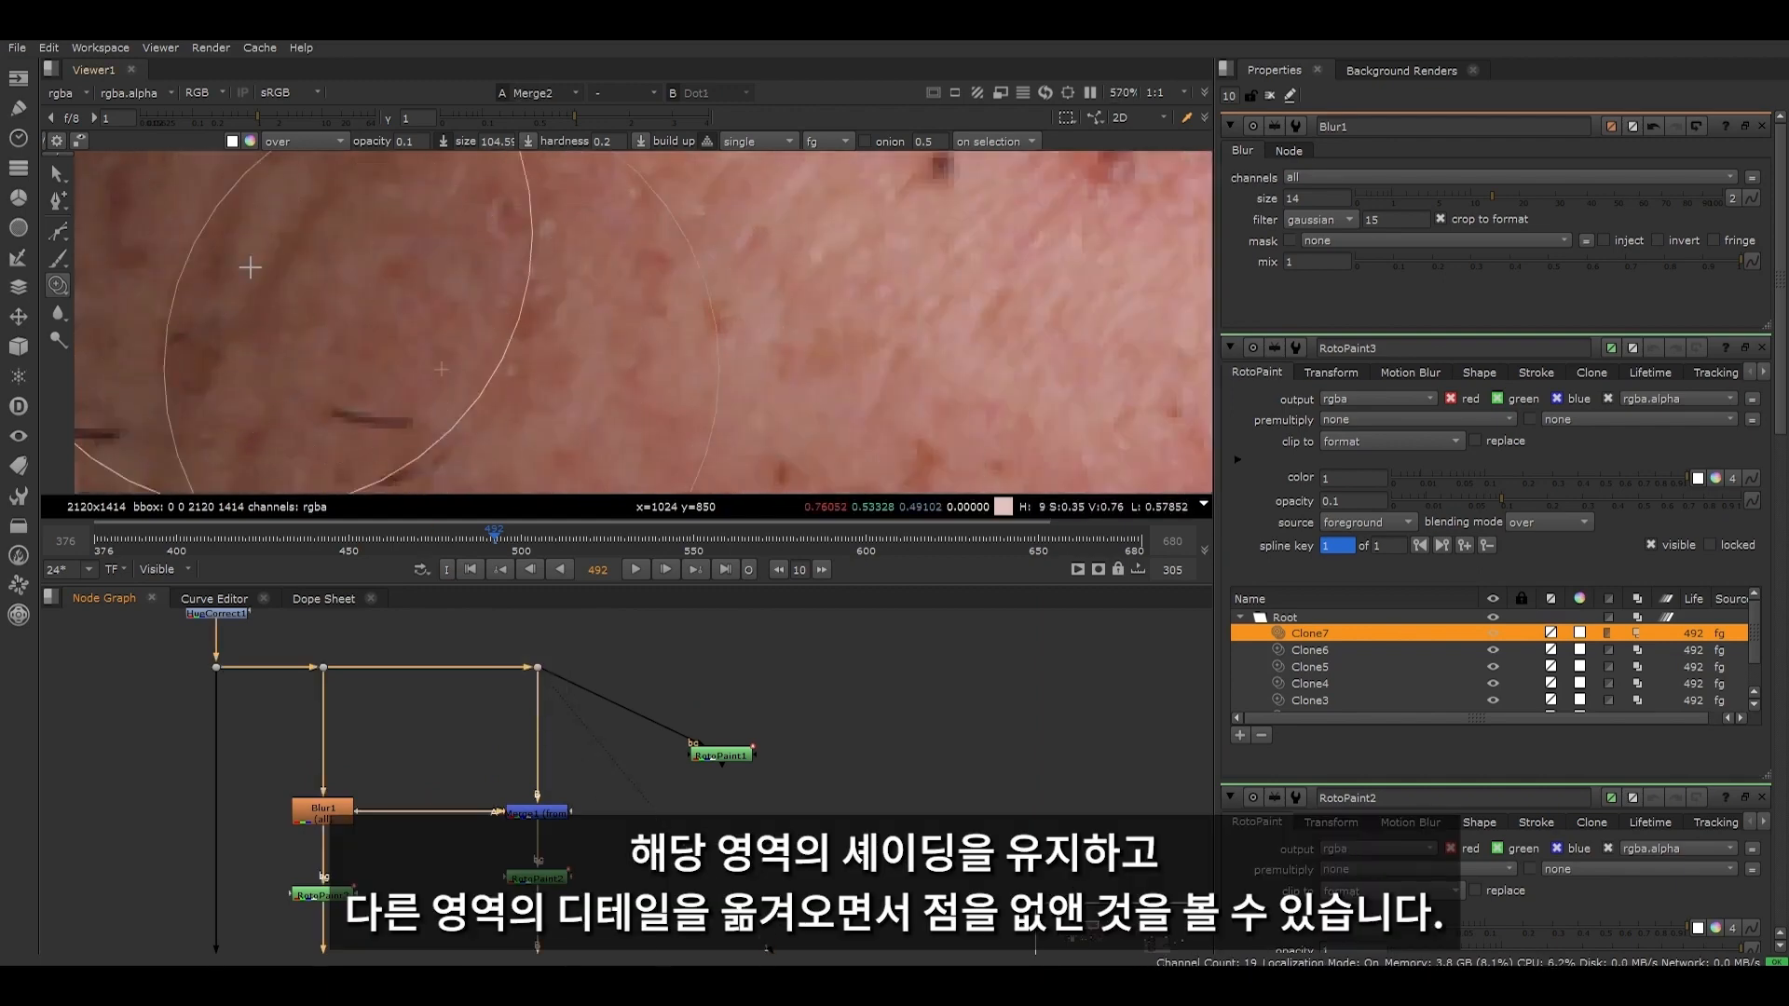
scroll(466, 263, down, 3)
scroll(671, 657, down, 1)
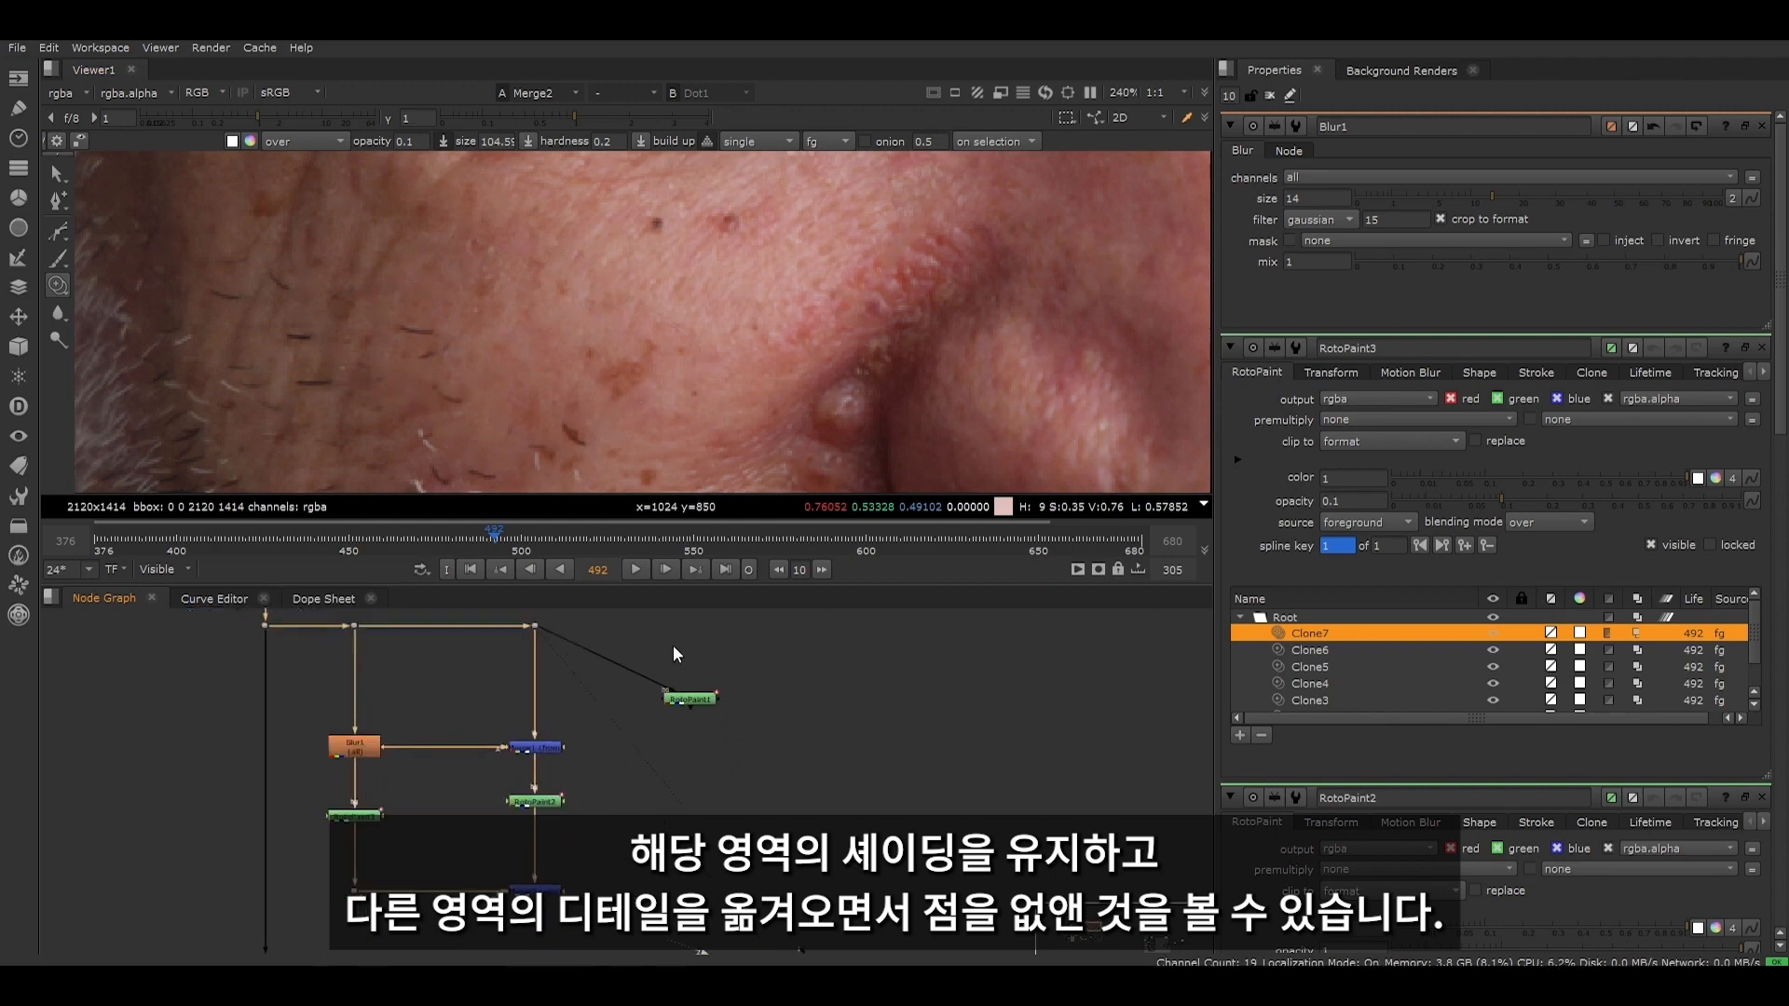
- Compare RotoPaint1's paint-only result with the frequency-separation result from Merge2
drag(644, 637, 756, 741)
key(2)
click(757, 741)
key(1)
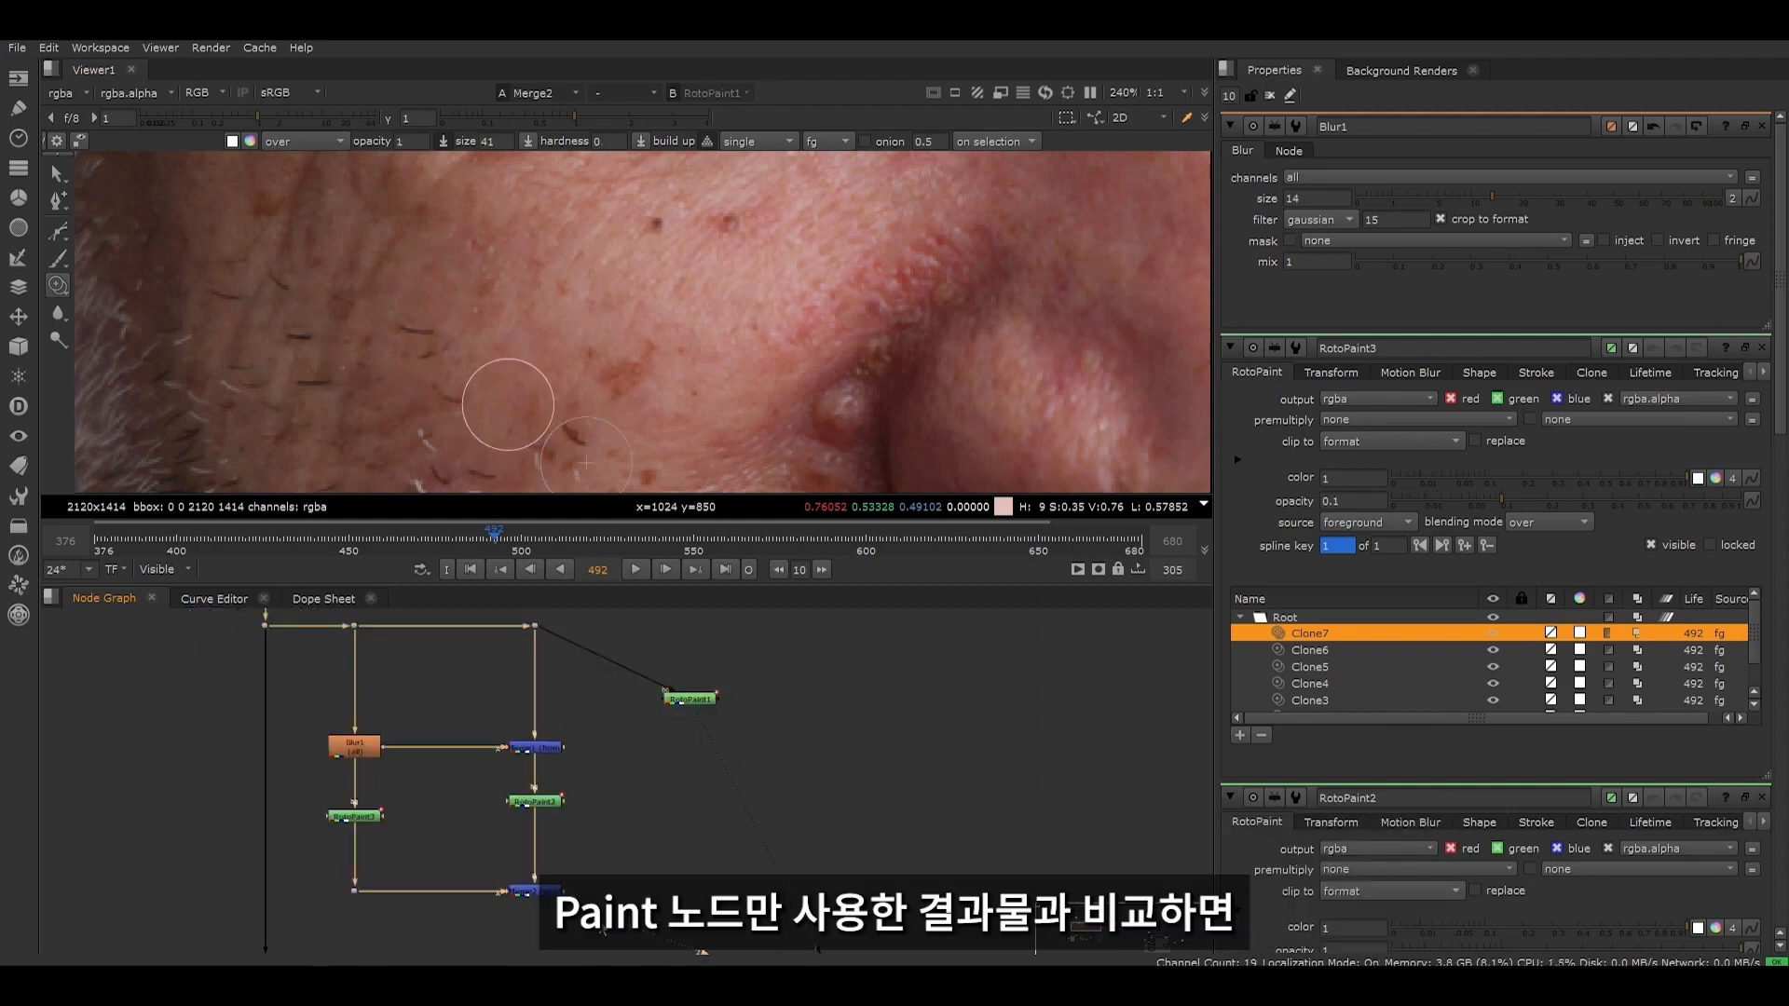
key(2)
key(1)
- Raise Blur1's size to 100, inspect the recombined cheek, and bring the size back down
click(369, 748)
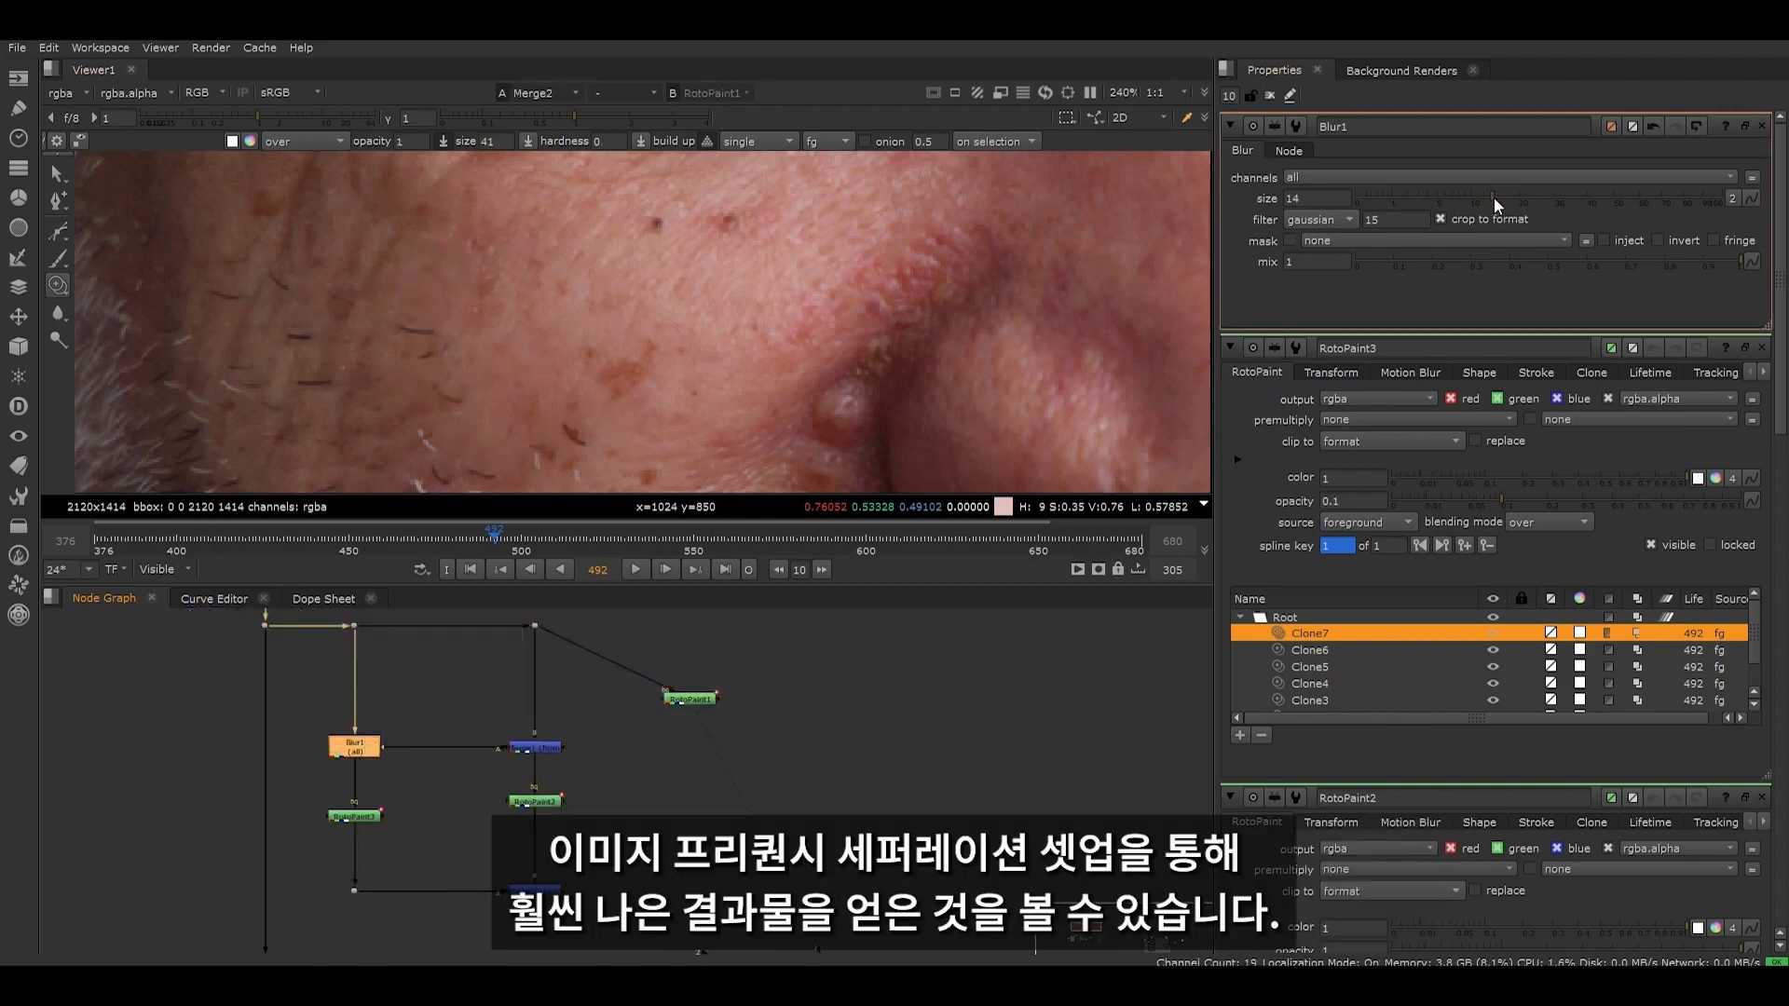
drag(1495, 197, 1780, 206)
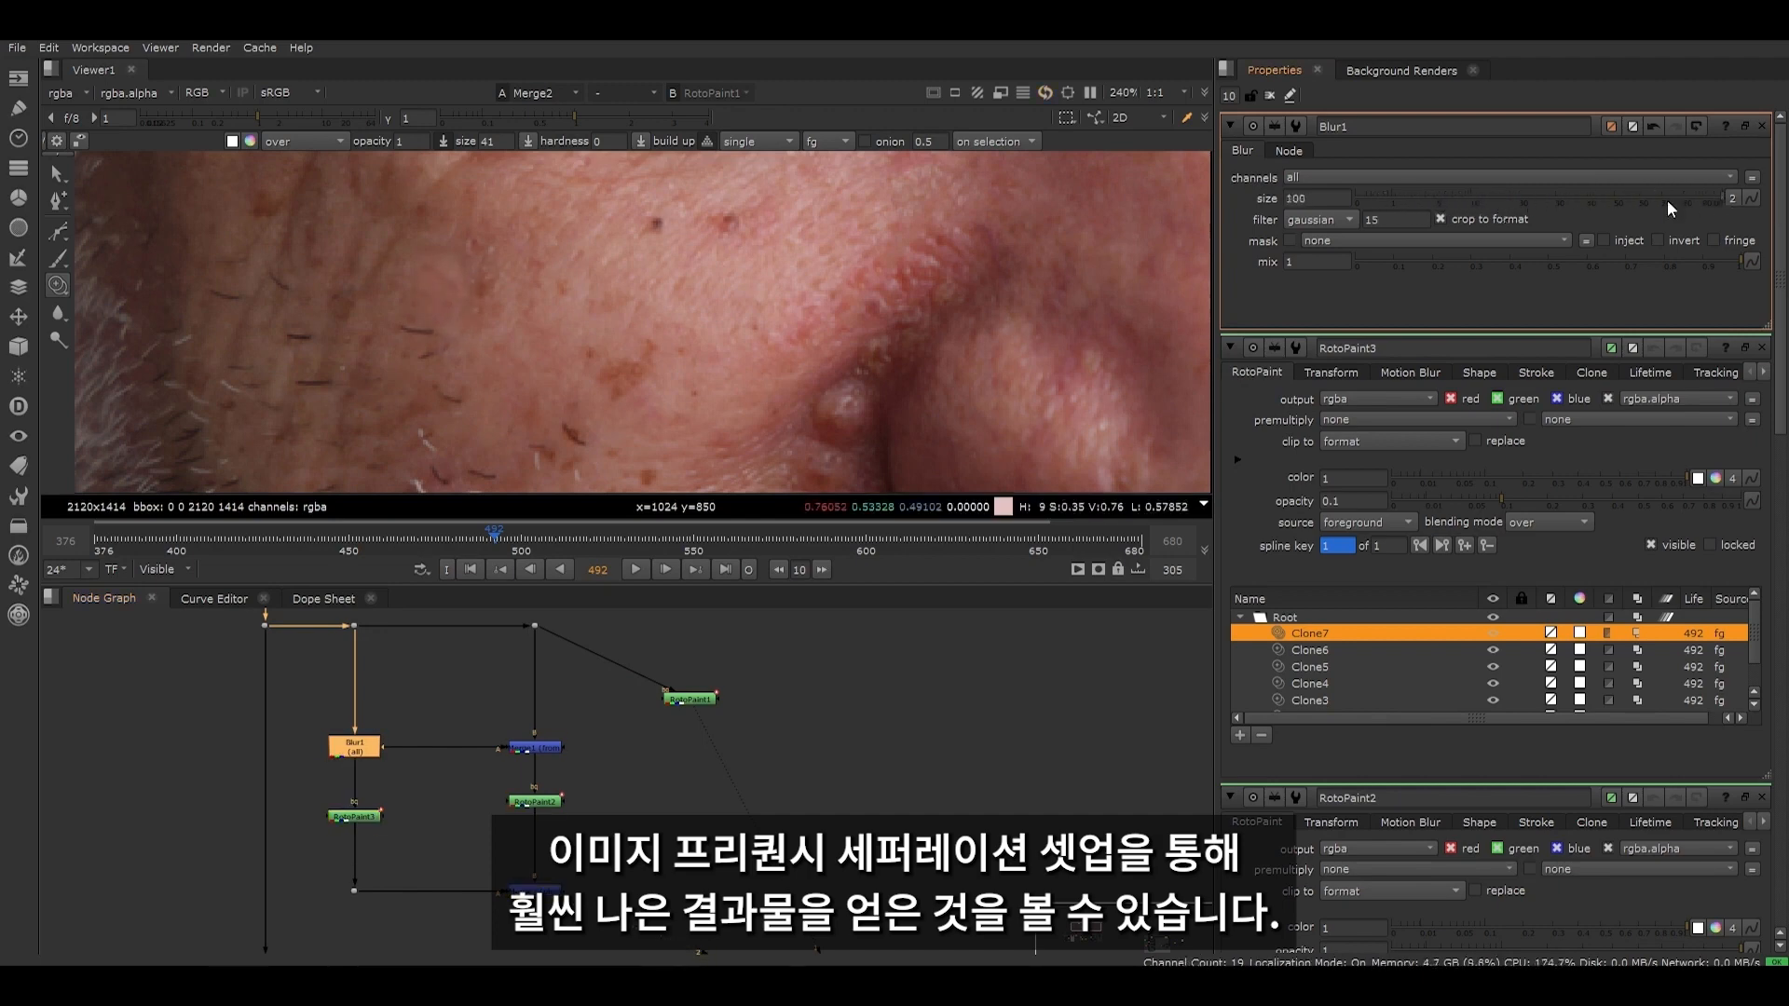
scroll(449, 254, up, 3)
scroll(373, 333, down, 5)
drag(1607, 202, 1494, 205)
scroll(303, 377, up, 5)
scroll(603, 242, down, 6)
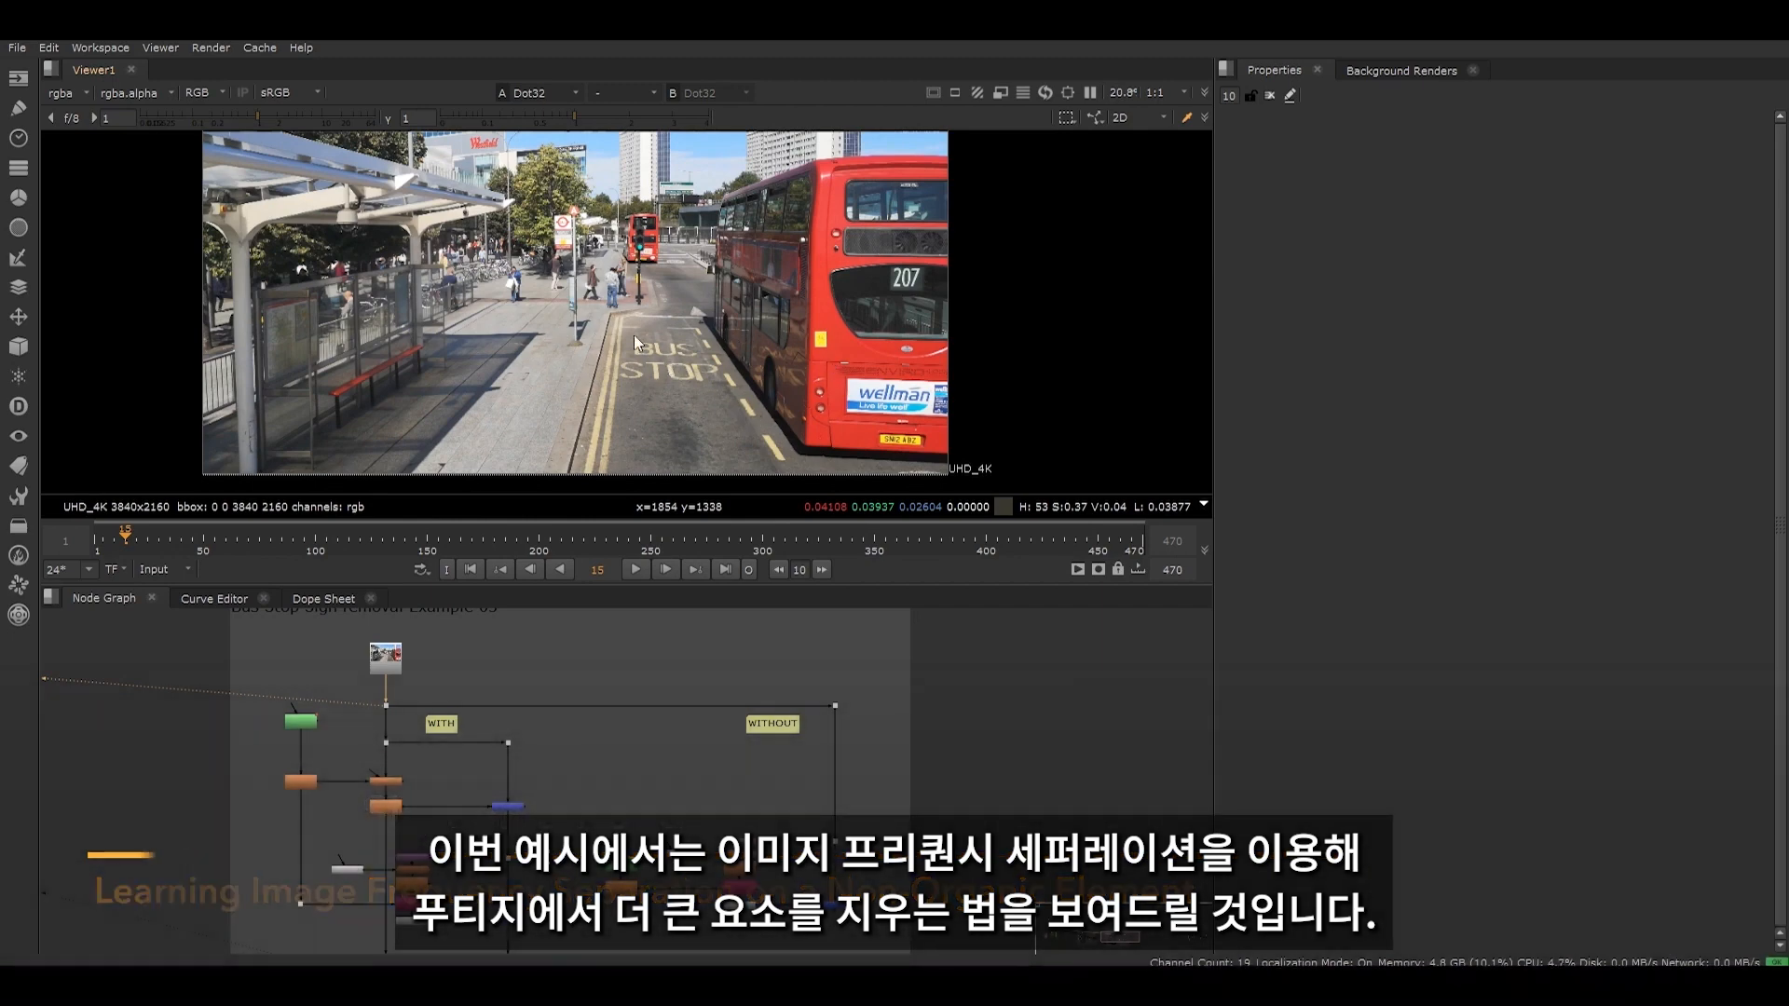
- Inspect the BUS STOP road marking and view Merge16, the result of the WITHOUT branch
scroll(634, 334, up, 5)
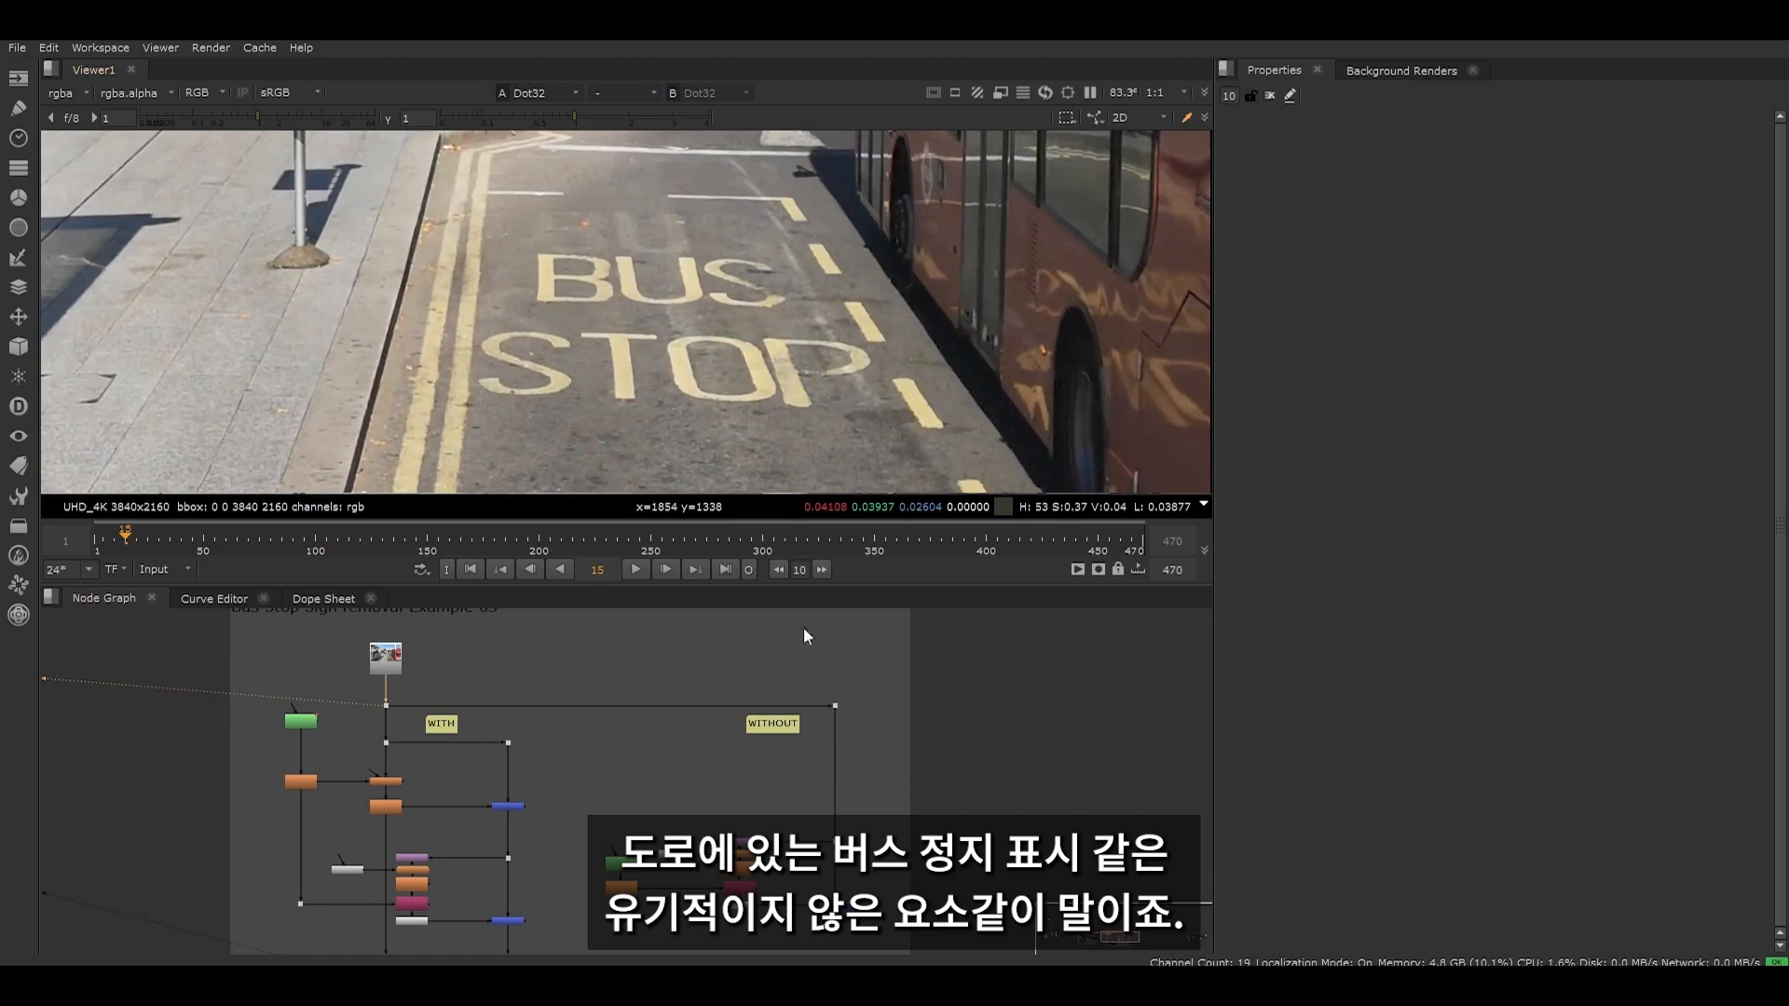
key(2)
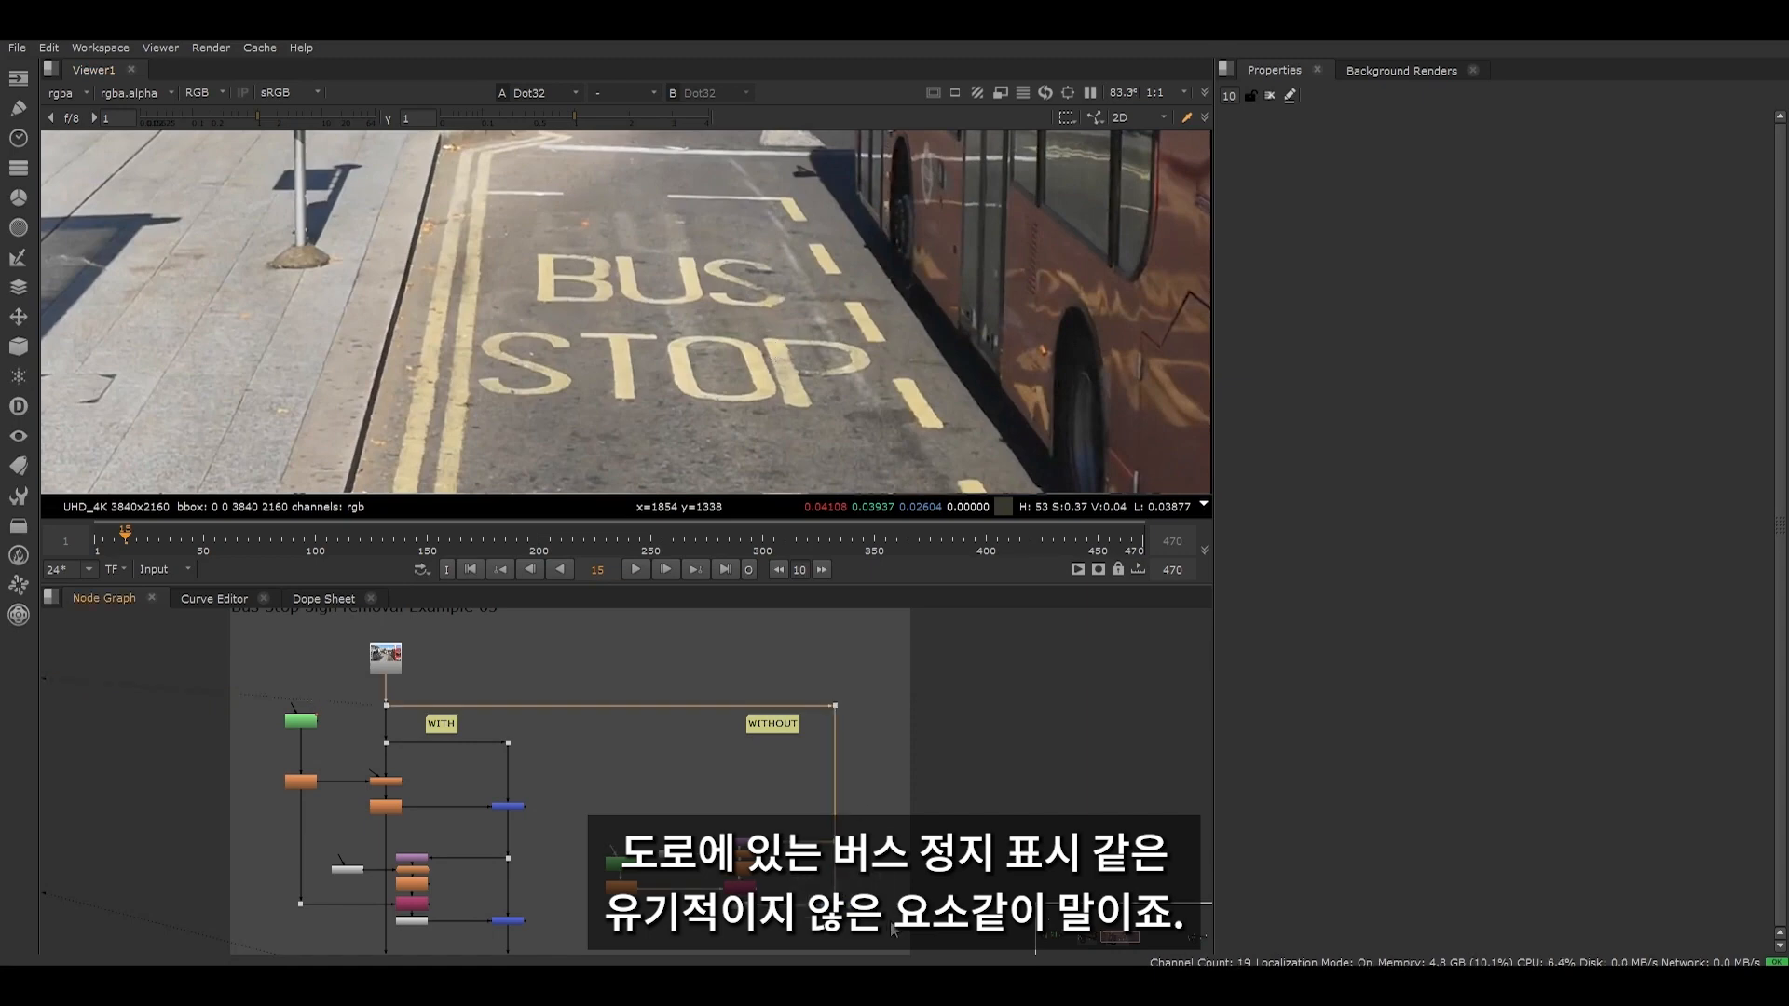
key(2)
scroll(696, 412, down, 4)
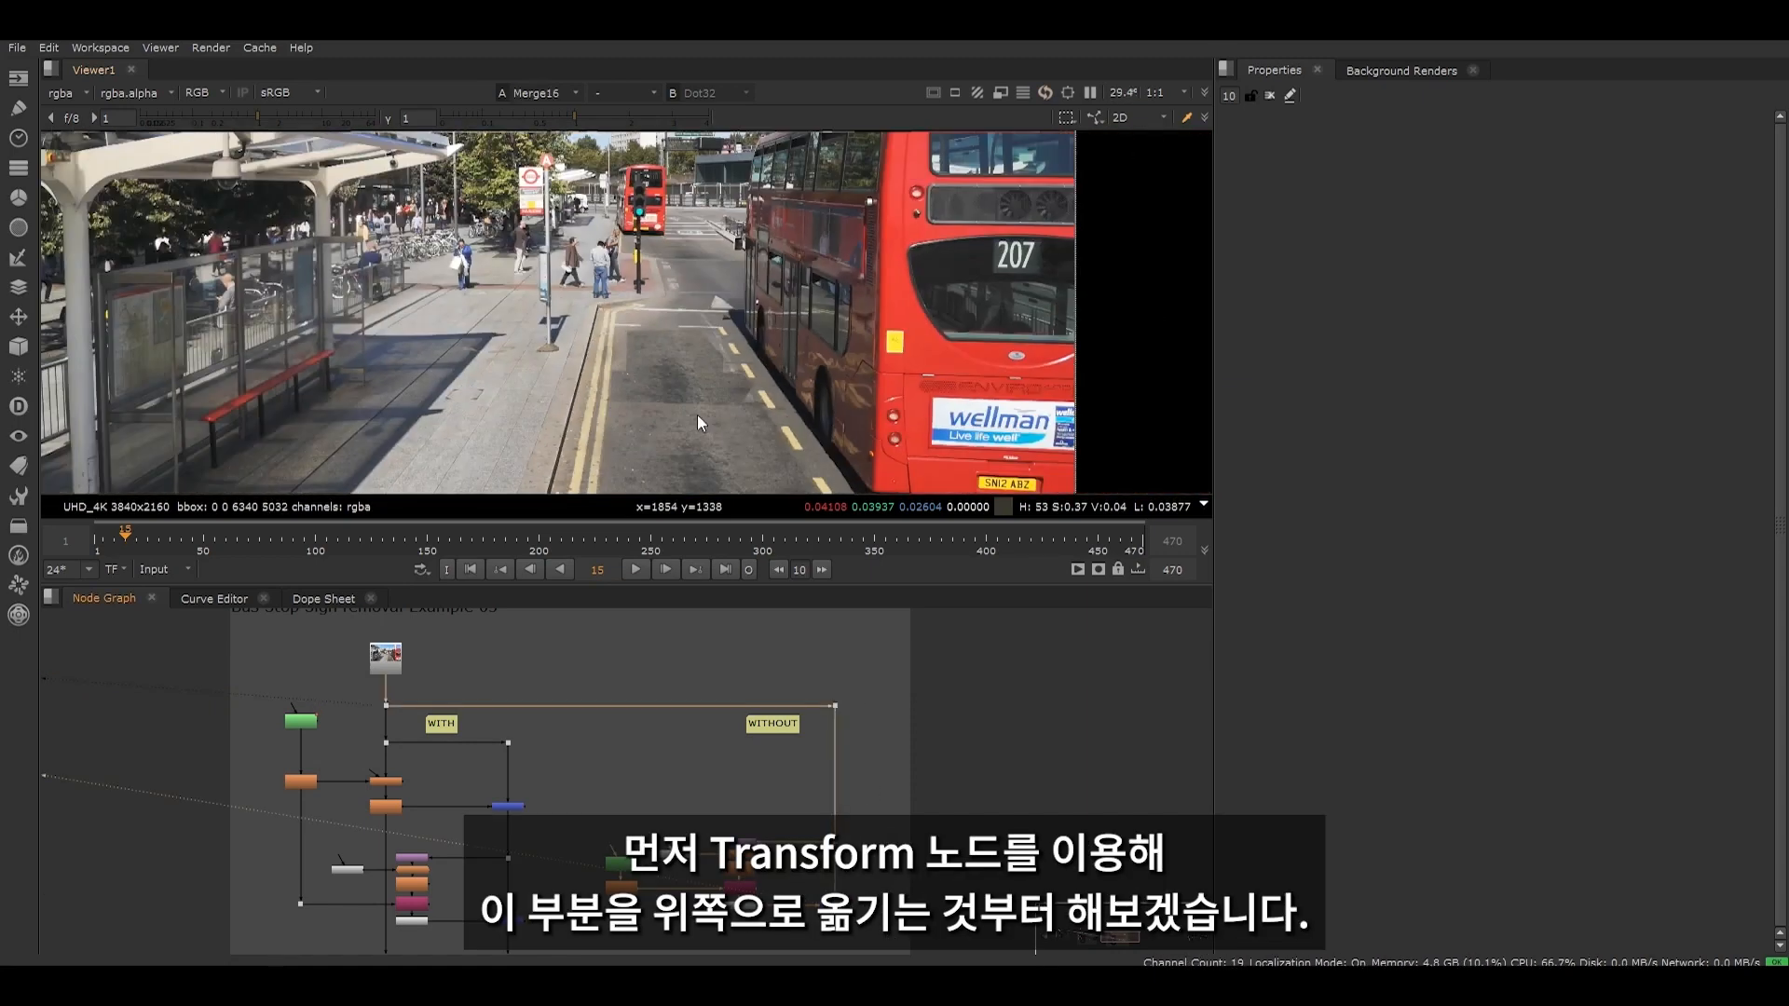
- Examine the patched road surface in Merge16 for lighting and shading mismatches and repeated texture
middle_drag(697, 415, 676, 312)
drag(596, 328, 758, 429)
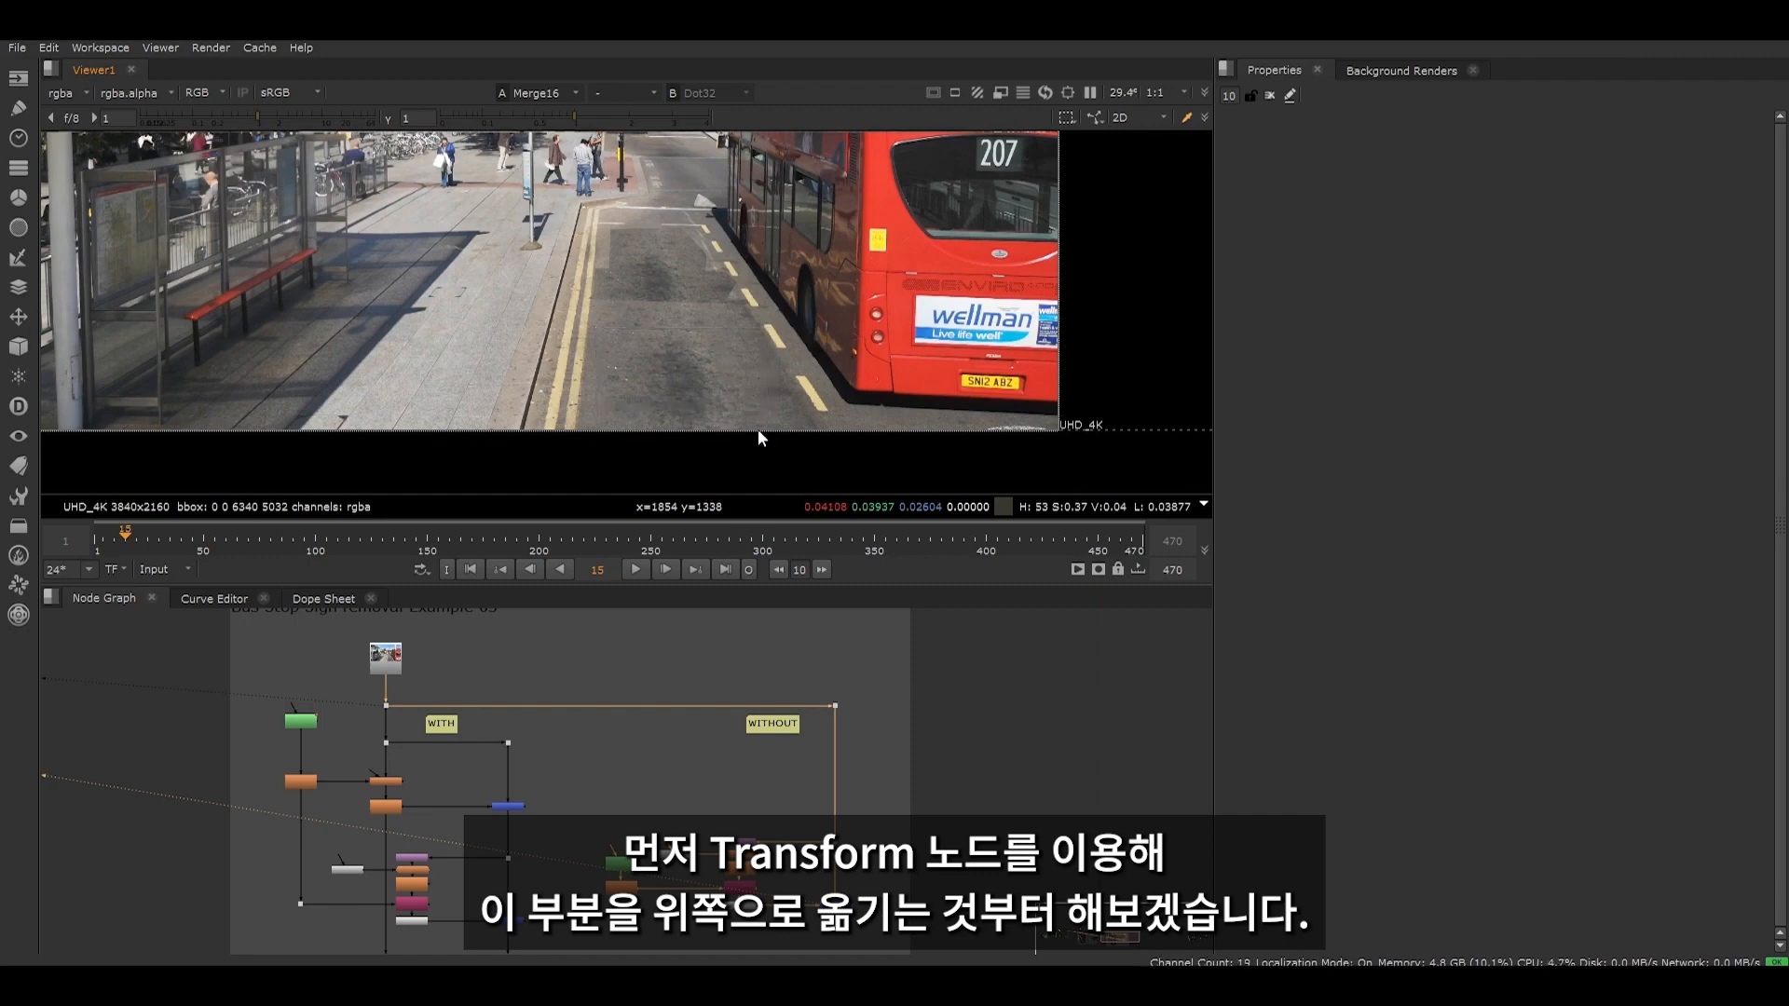
scroll(661, 268, up, 4)
scroll(772, 270, down, 3)
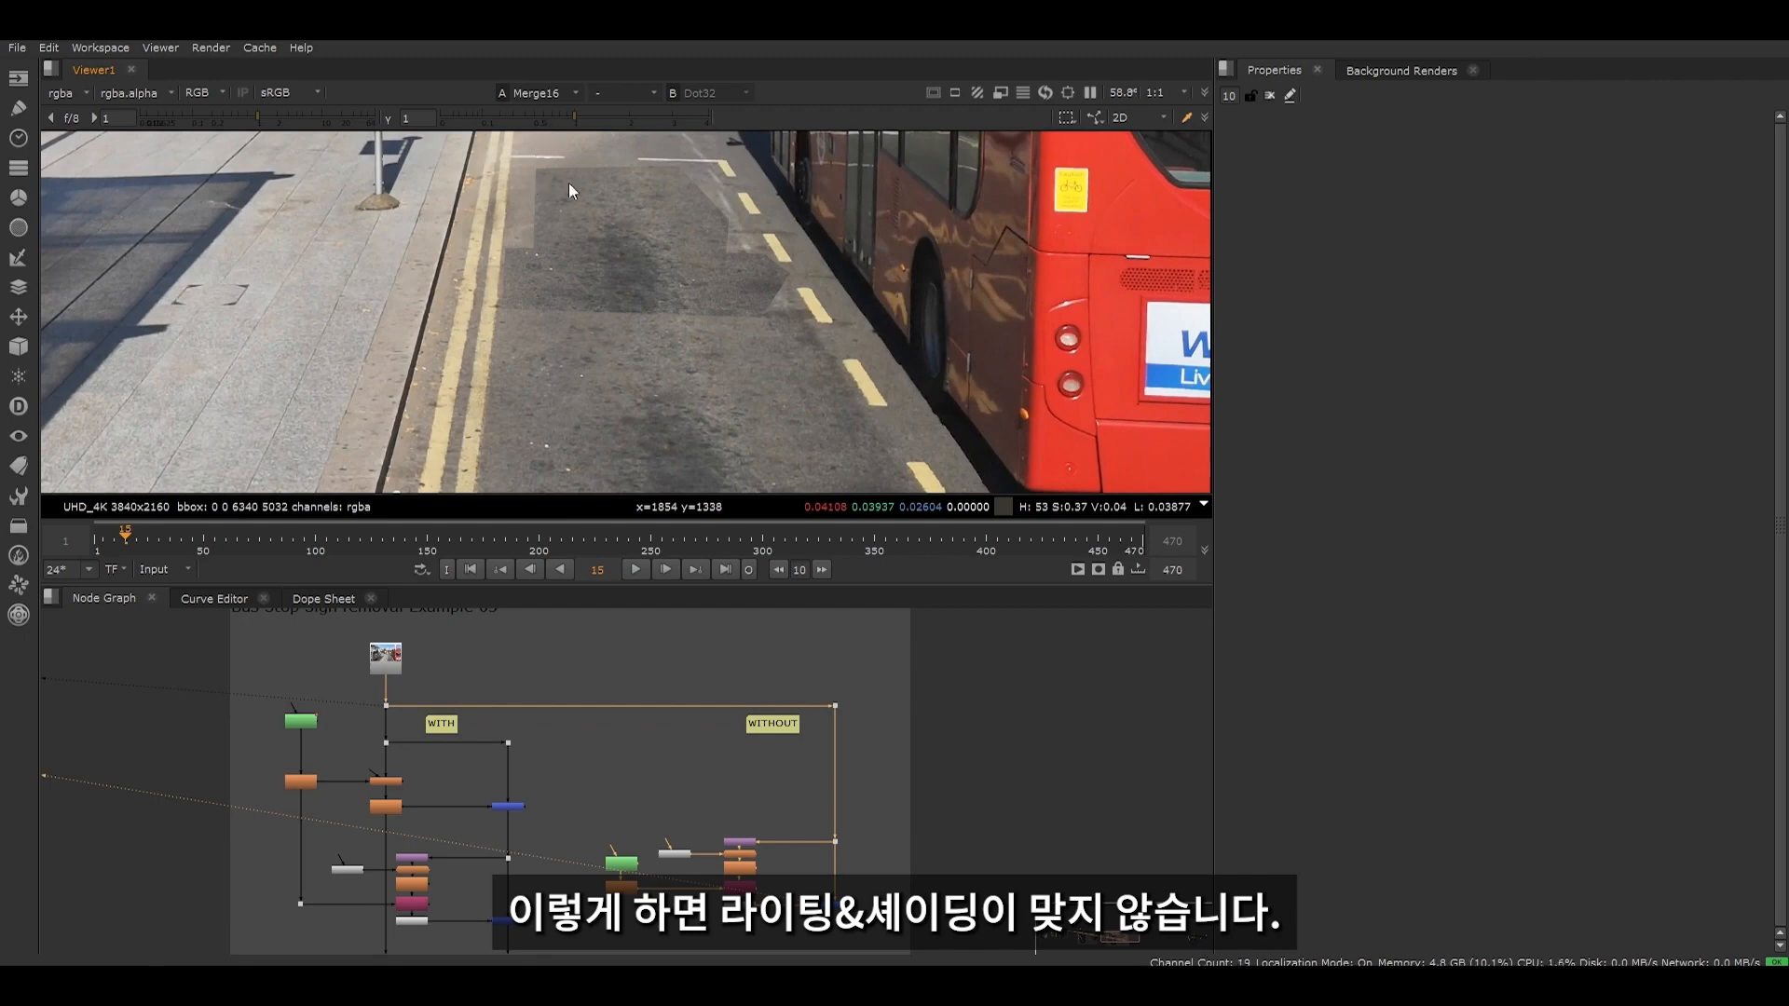
scroll(671, 275, up, 2)
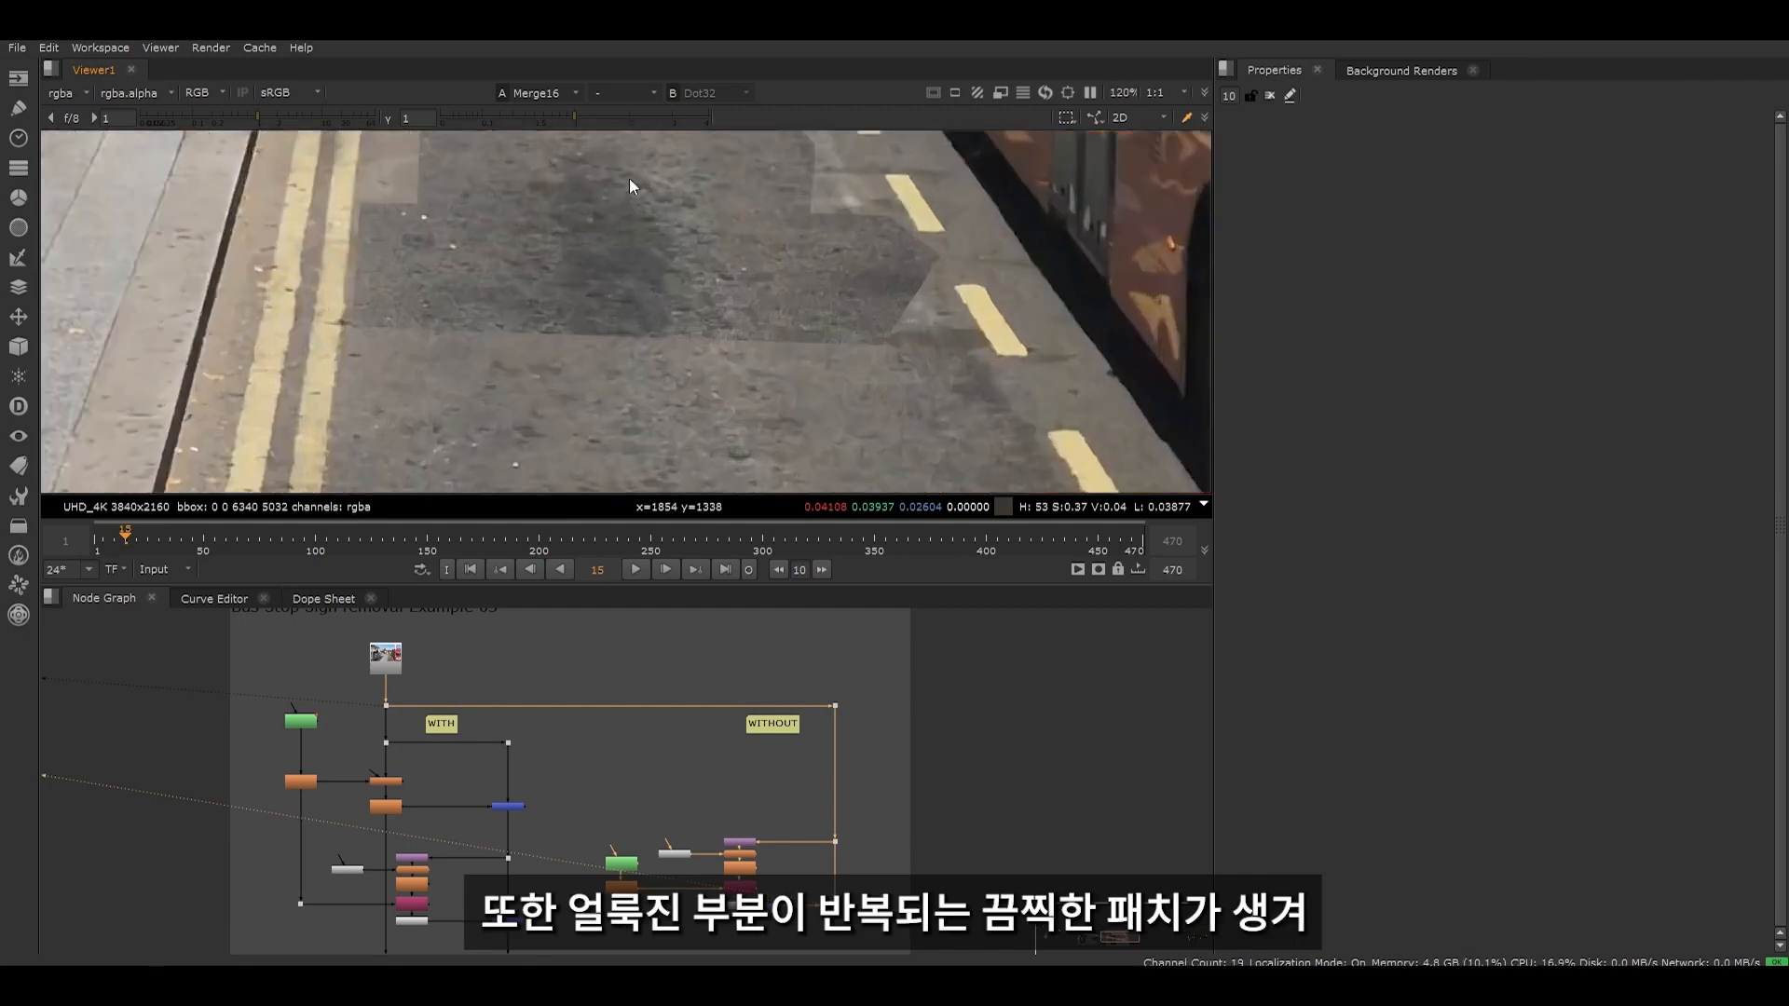
scroll(701, 248, down, 5)
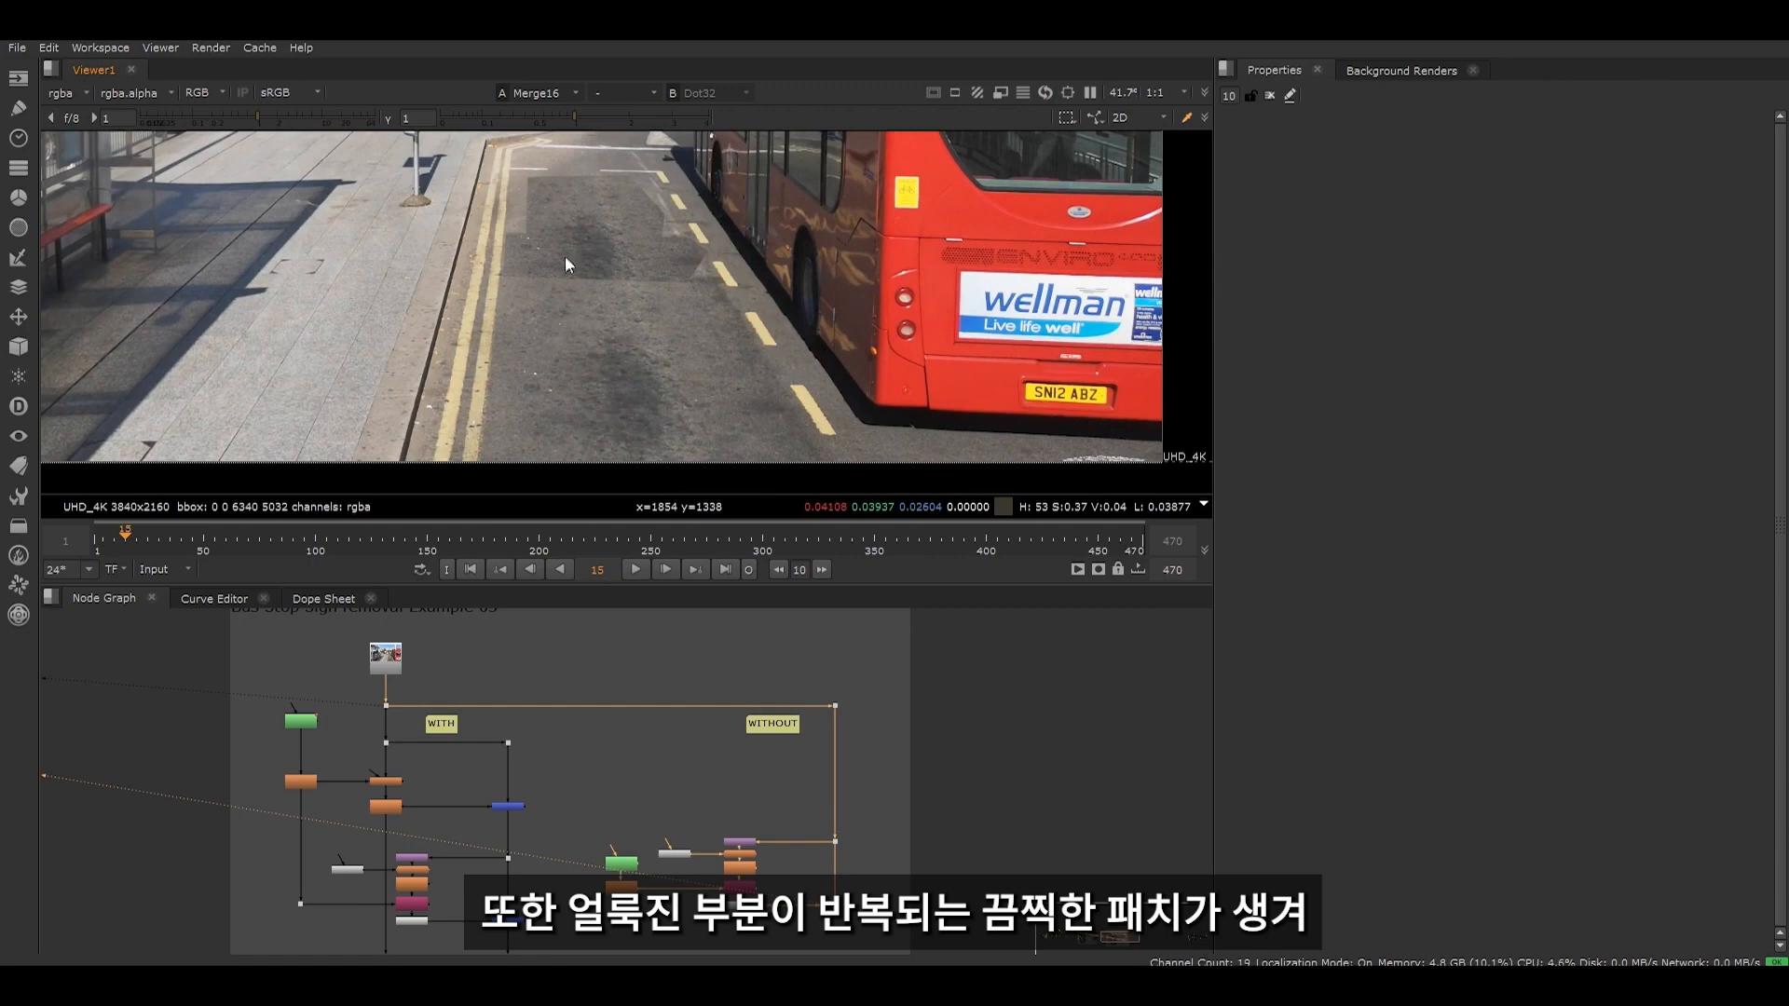
- Point out the WITHOUT branch's nodes and view Merge15, the result of the WITH branch
scroll(589, 283, up, 2)
scroll(658, 786, down, 2)
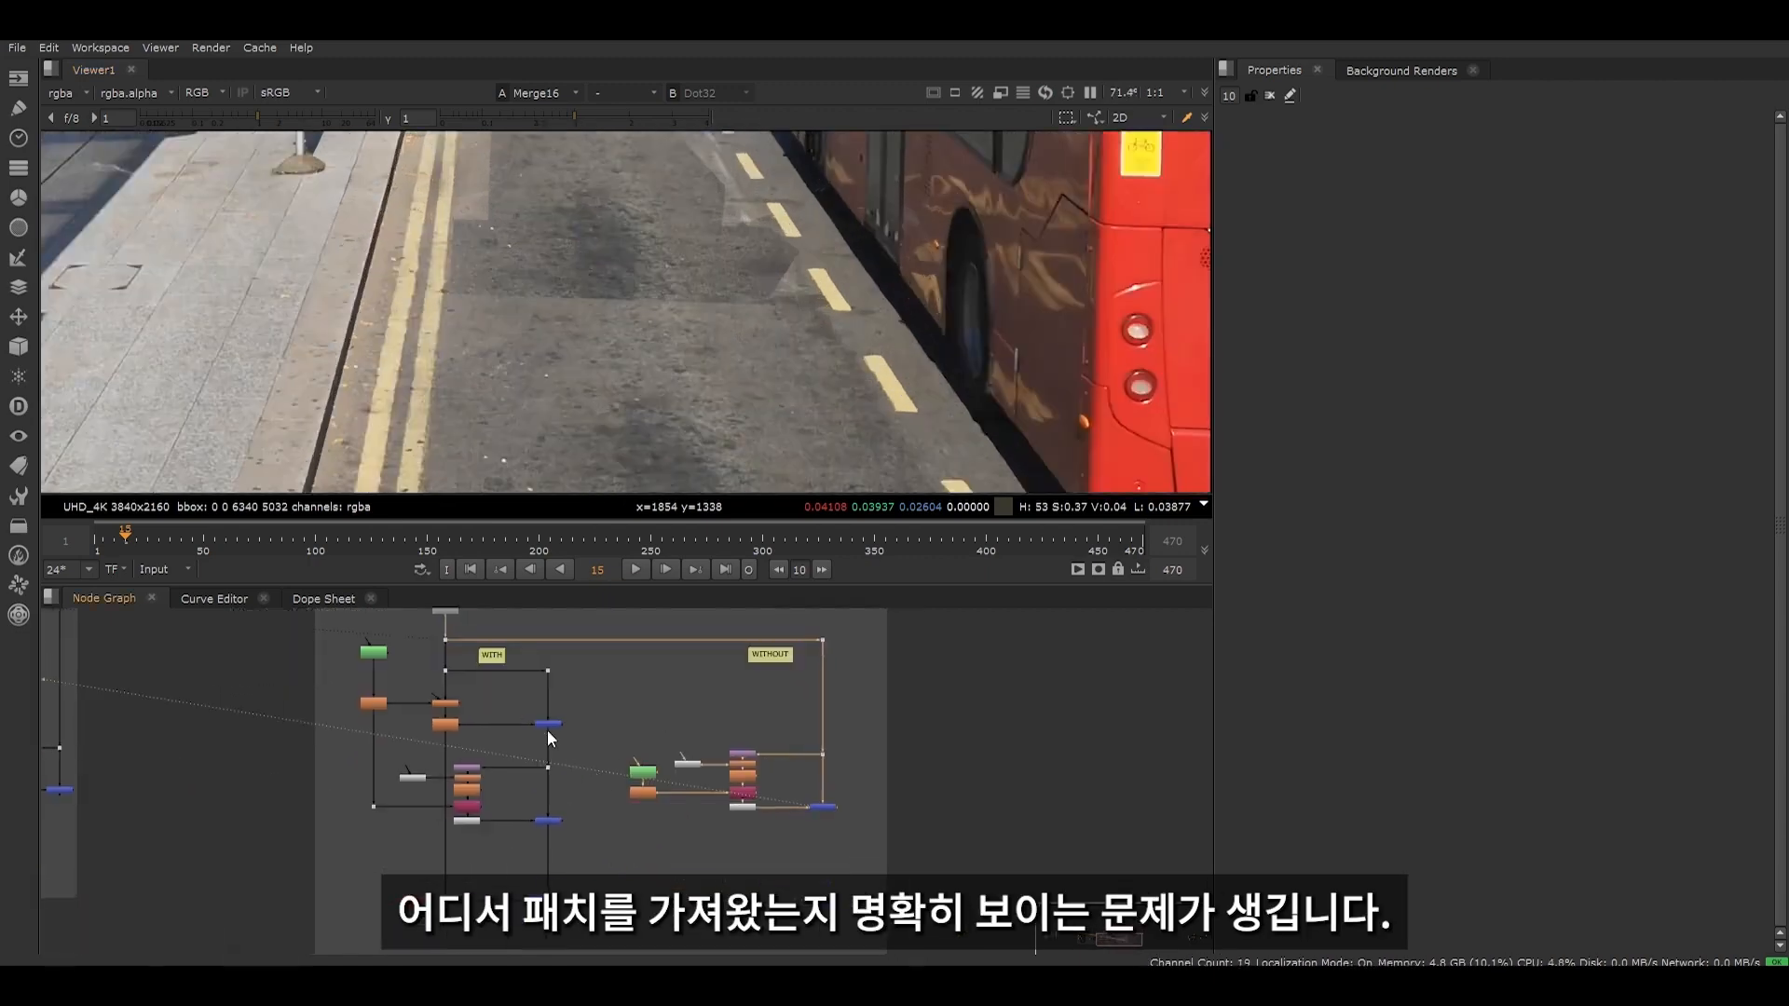
drag(599, 719, 874, 848)
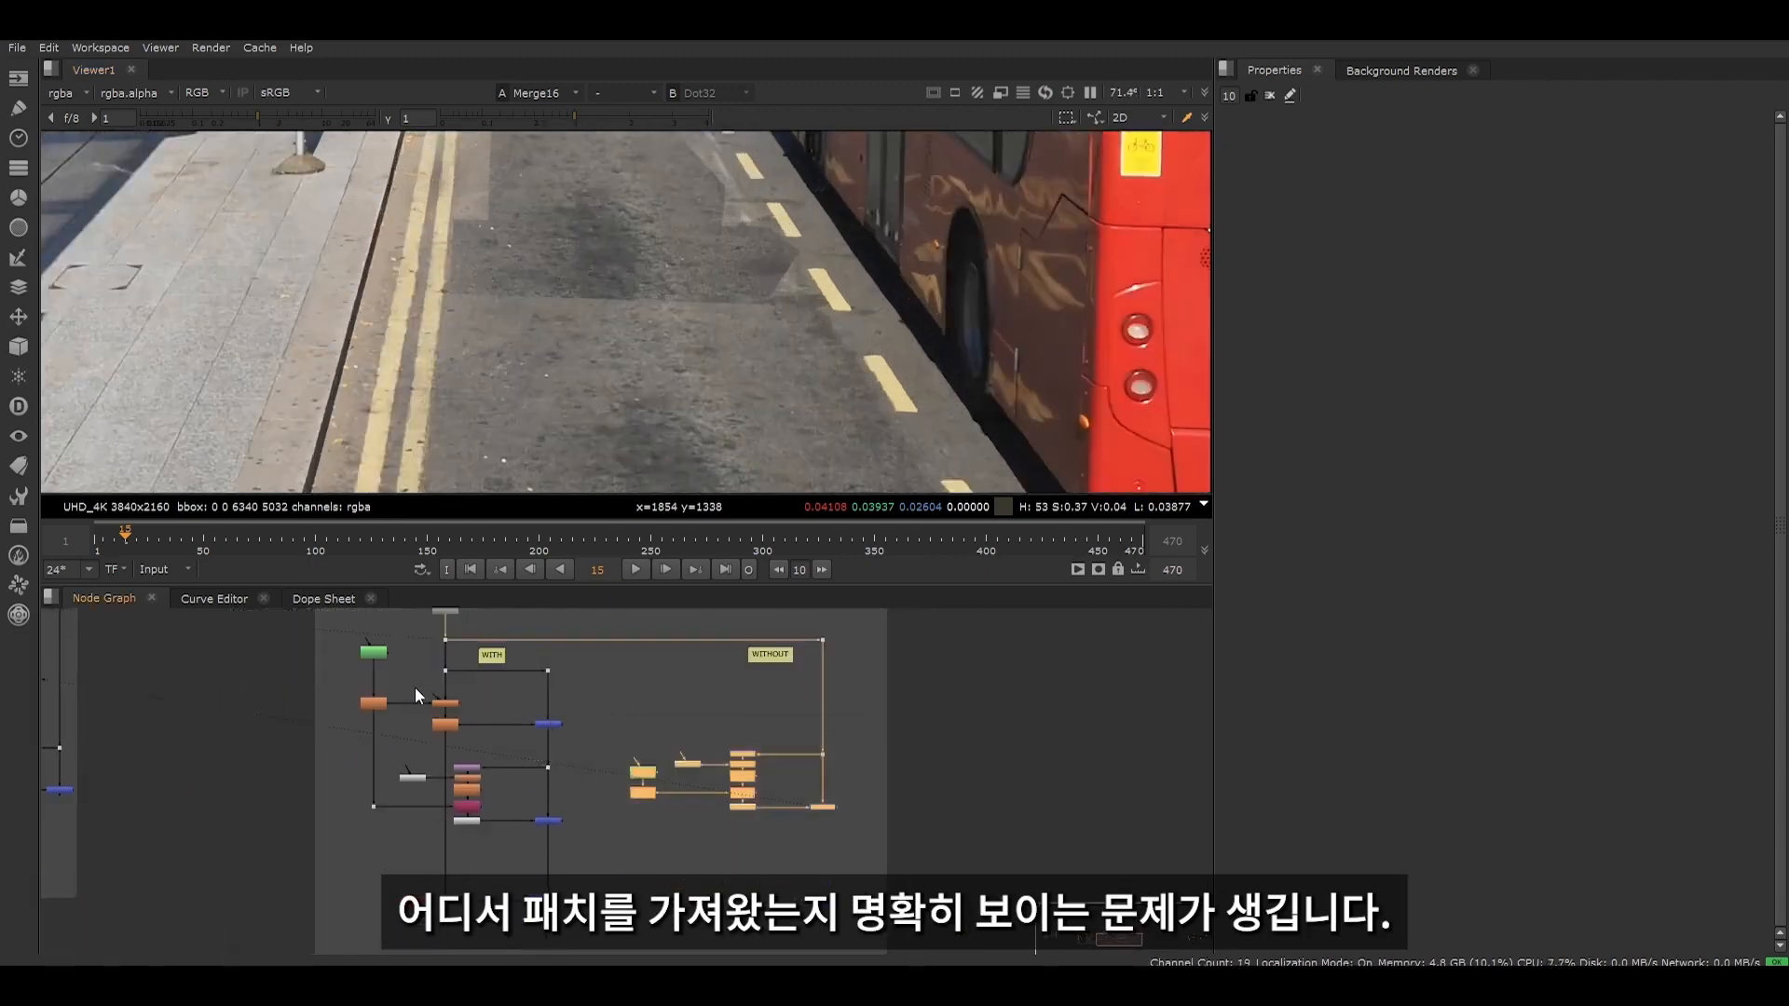
scroll(434, 724, up, 2)
middle_drag(557, 902, 527, 842)
click(567, 913)
key(1)
scroll(613, 300, down, 5)
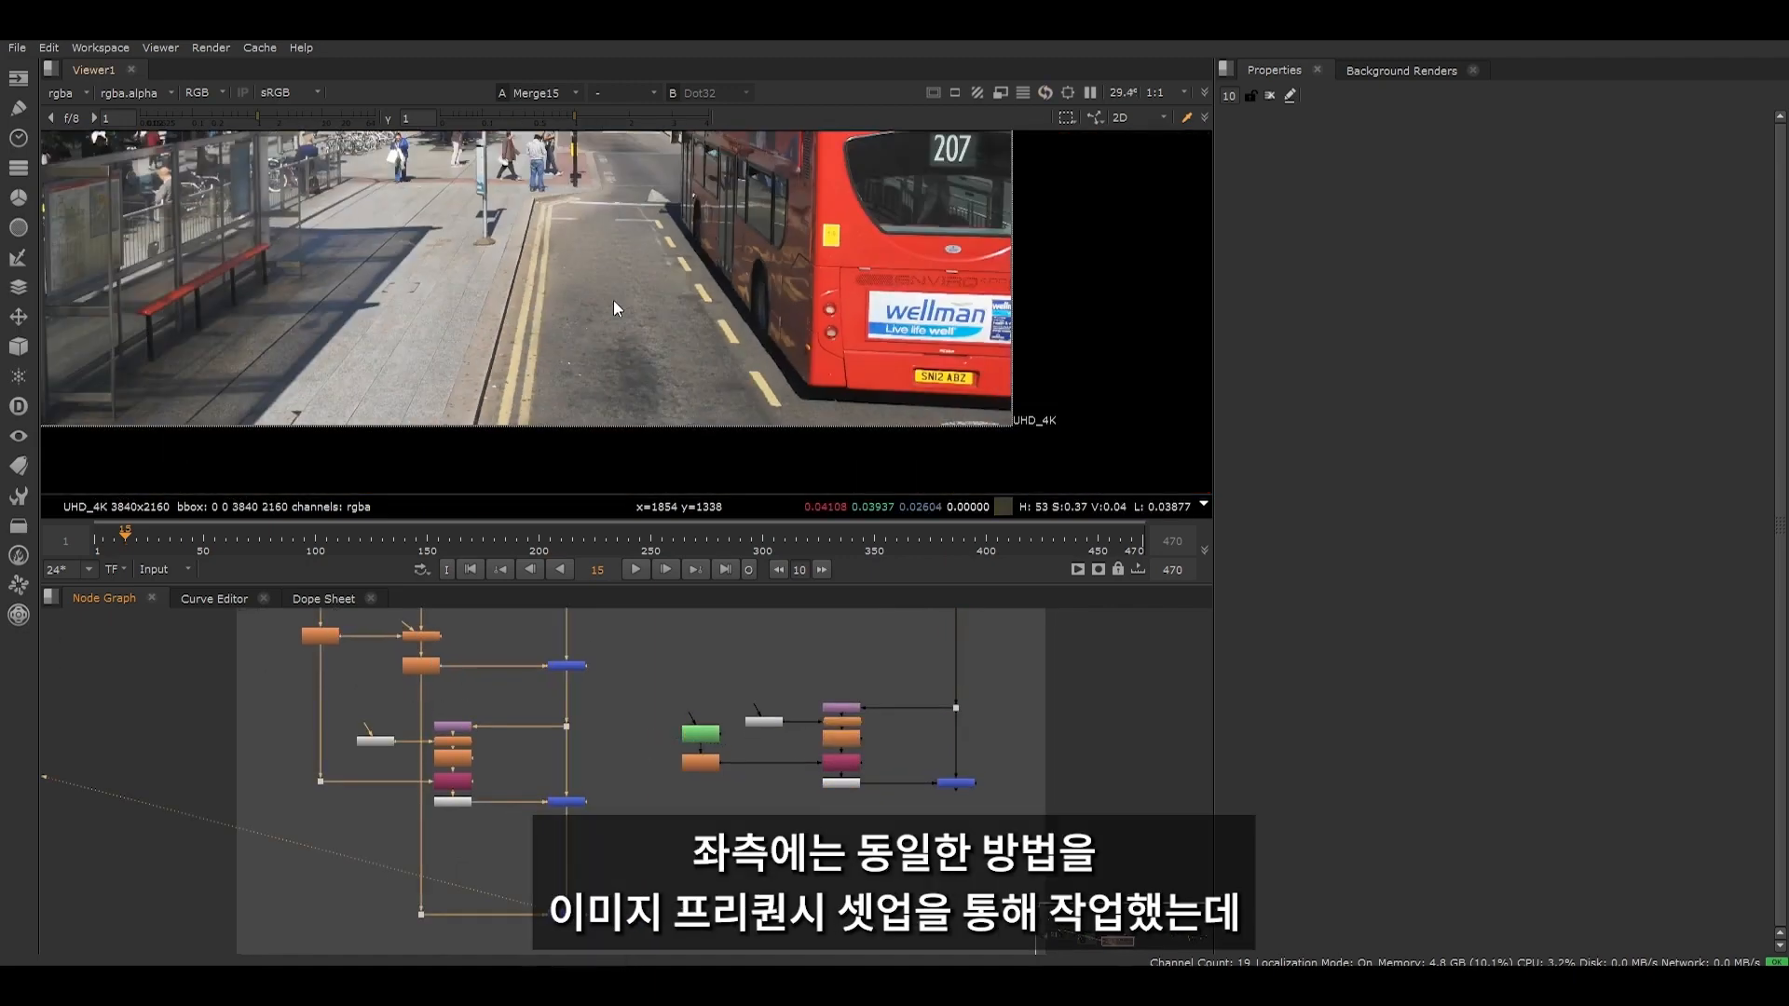
- Compare the original plate at Dot23 with Merge15's frequency-separation cleanup of the BUS STOP marking
scroll(613, 300, up, 2)
middle_drag(613, 300, 599, 368)
middle_drag(442, 612, 443, 725)
drag(389, 689, 449, 725)
key(2)
click(479, 743)
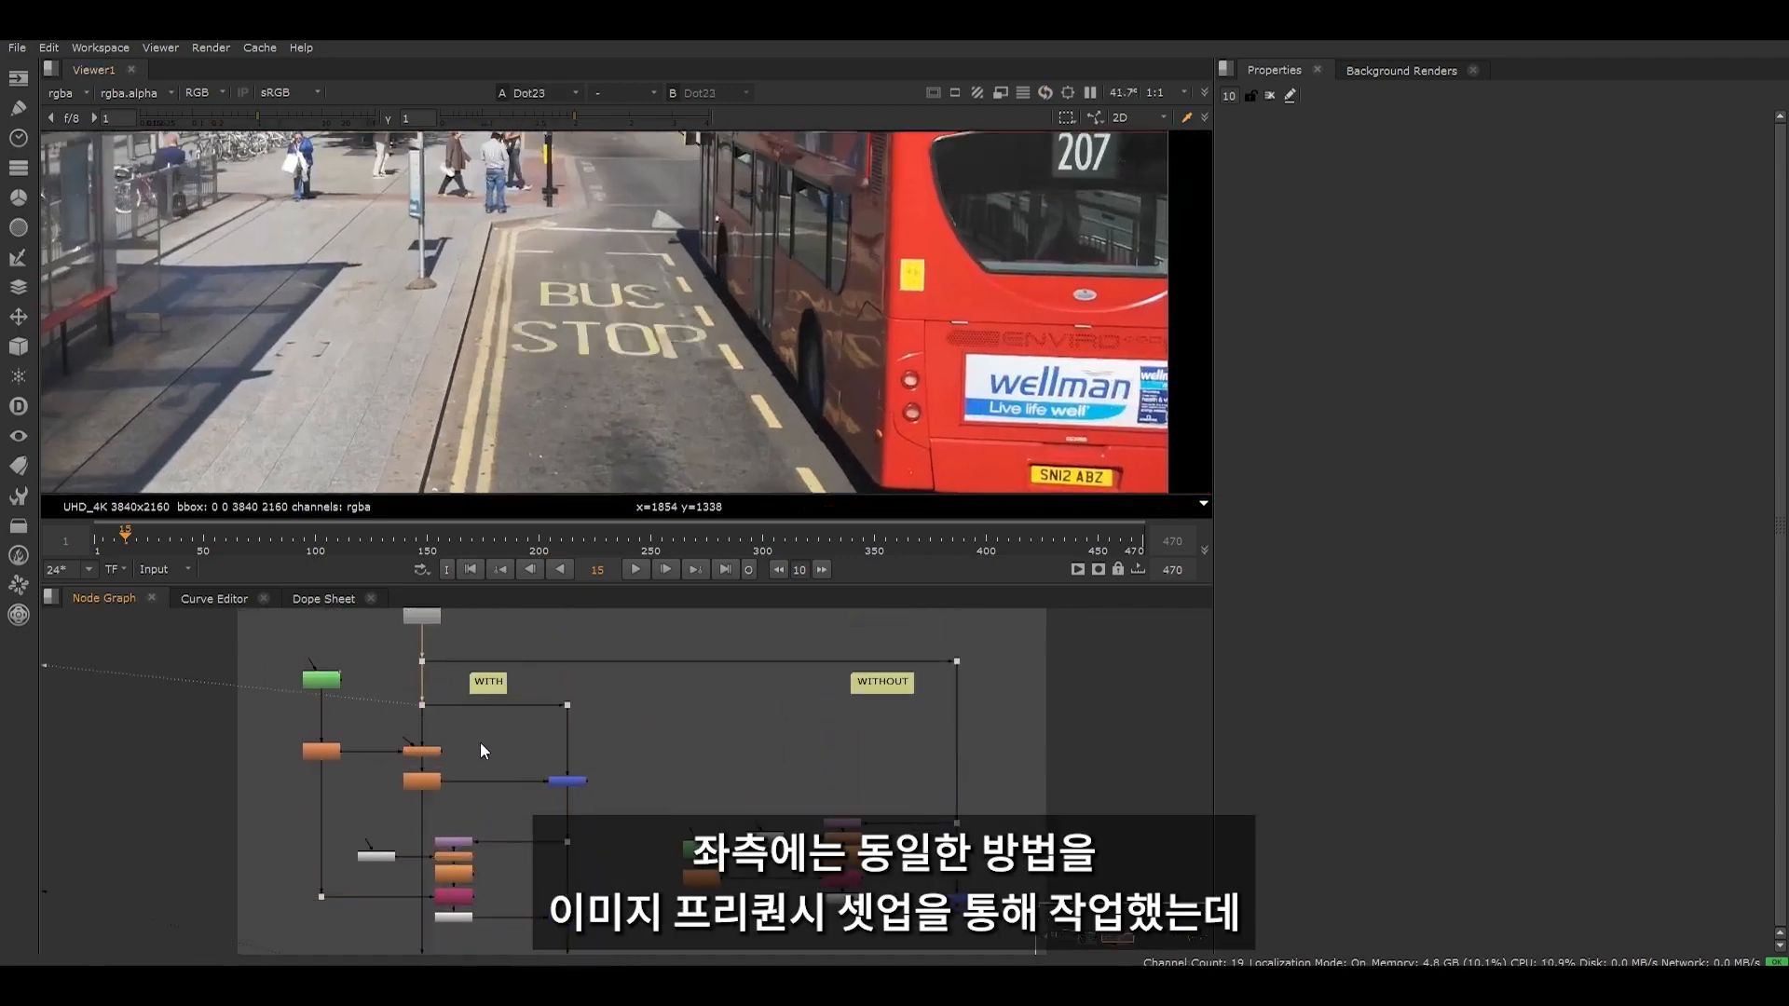
key(1)
key(2)
key(1)
key(2)
key(1)
key(2)
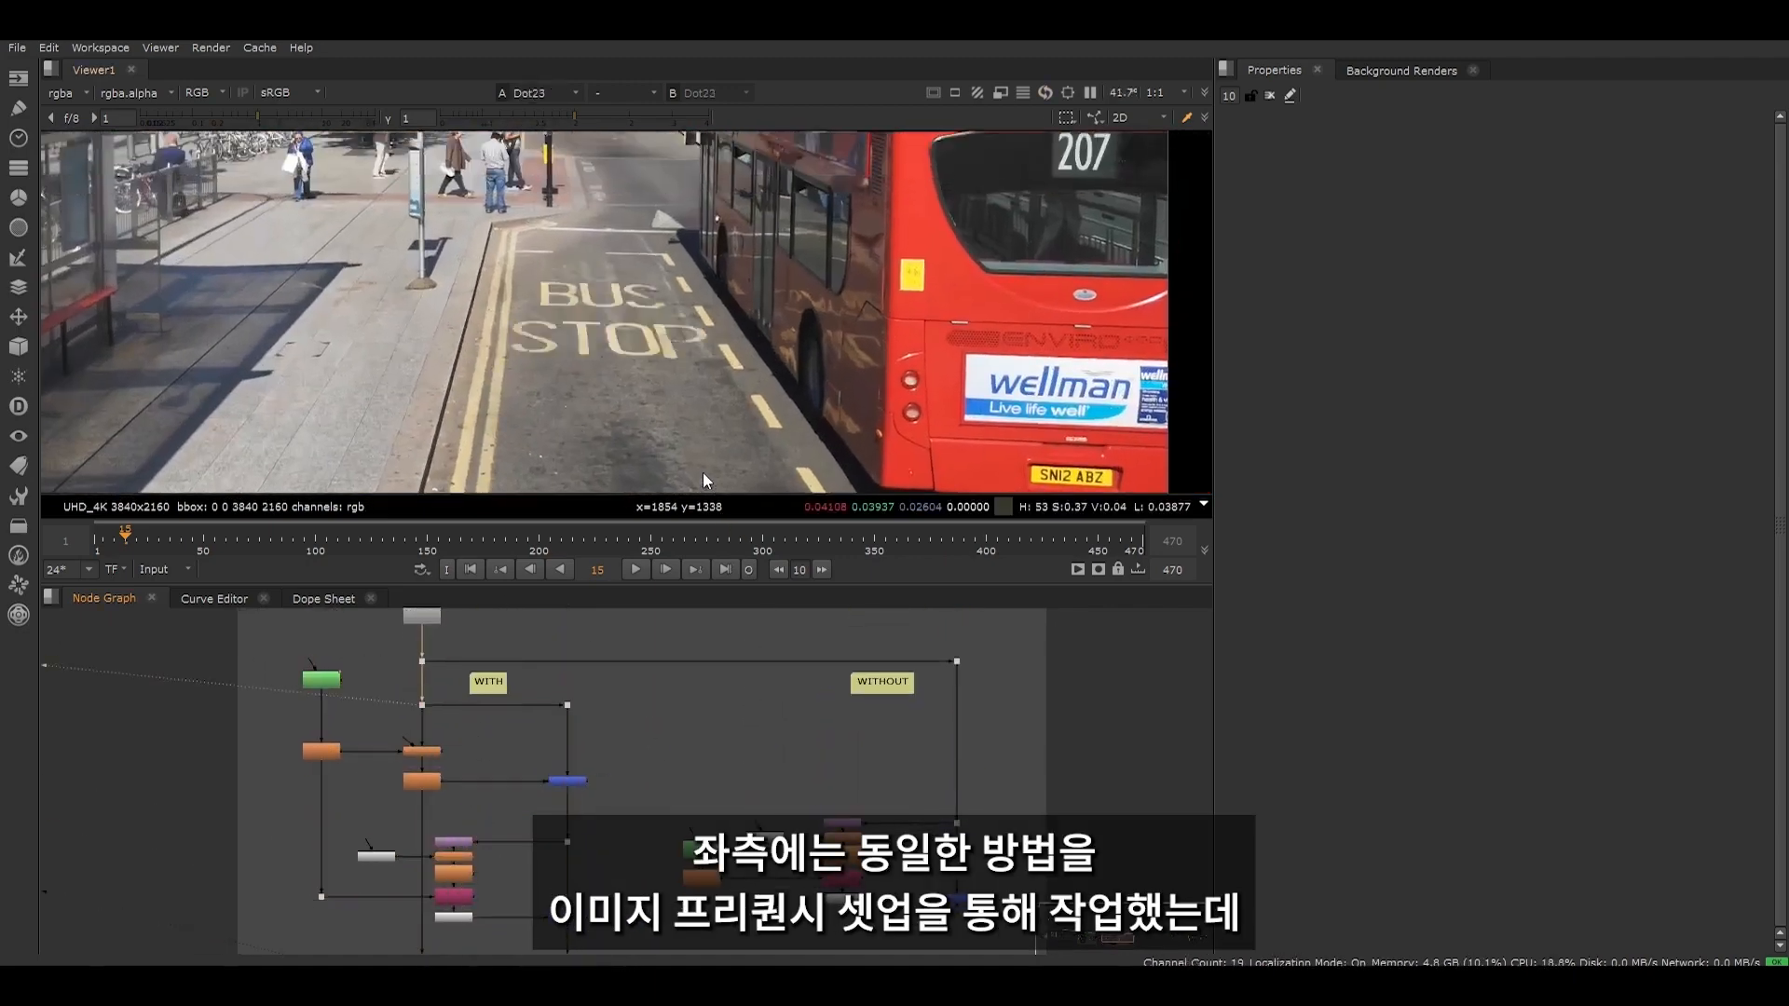
key(1)
- Compare Merge15 and Merge16 close up on the patched asphalt for differences in shading, lighting and detail
middle_drag(686, 930, 619, 758)
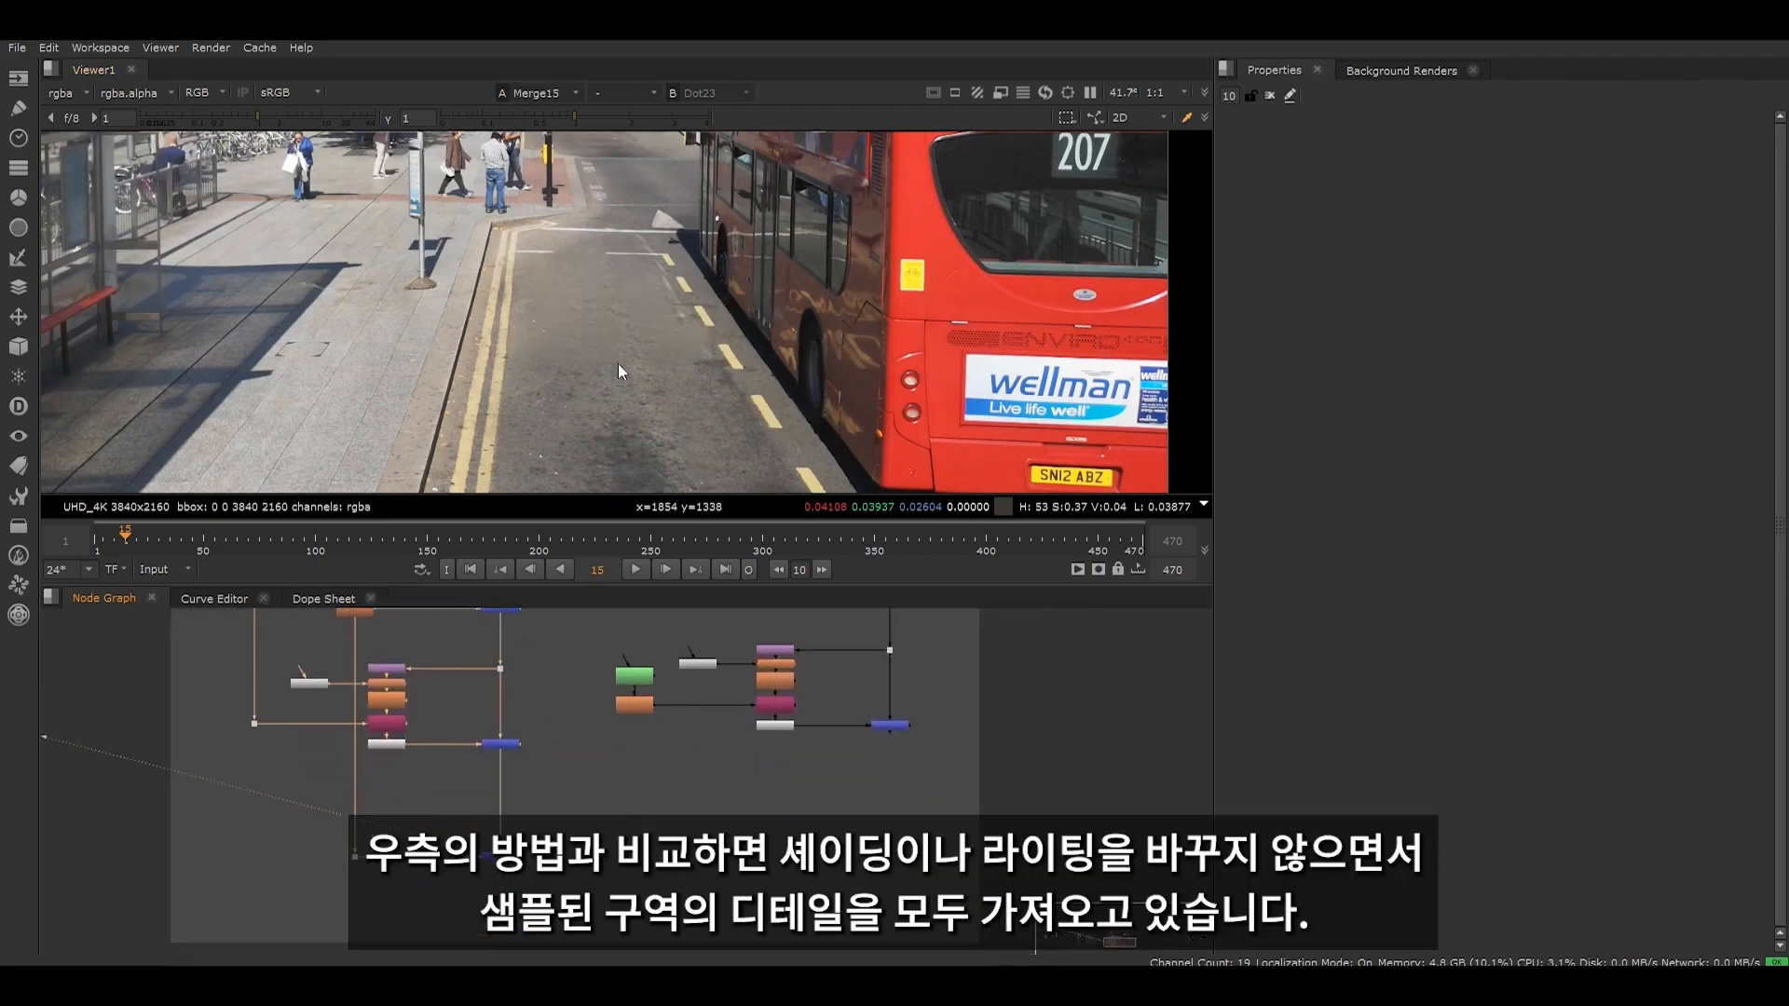
scroll(620, 354, up, 6)
scroll(624, 268, up, 2)
drag(844, 685, 952, 785)
key(1)
key(2)
key(1)
key(2)
key(1)
key(2)
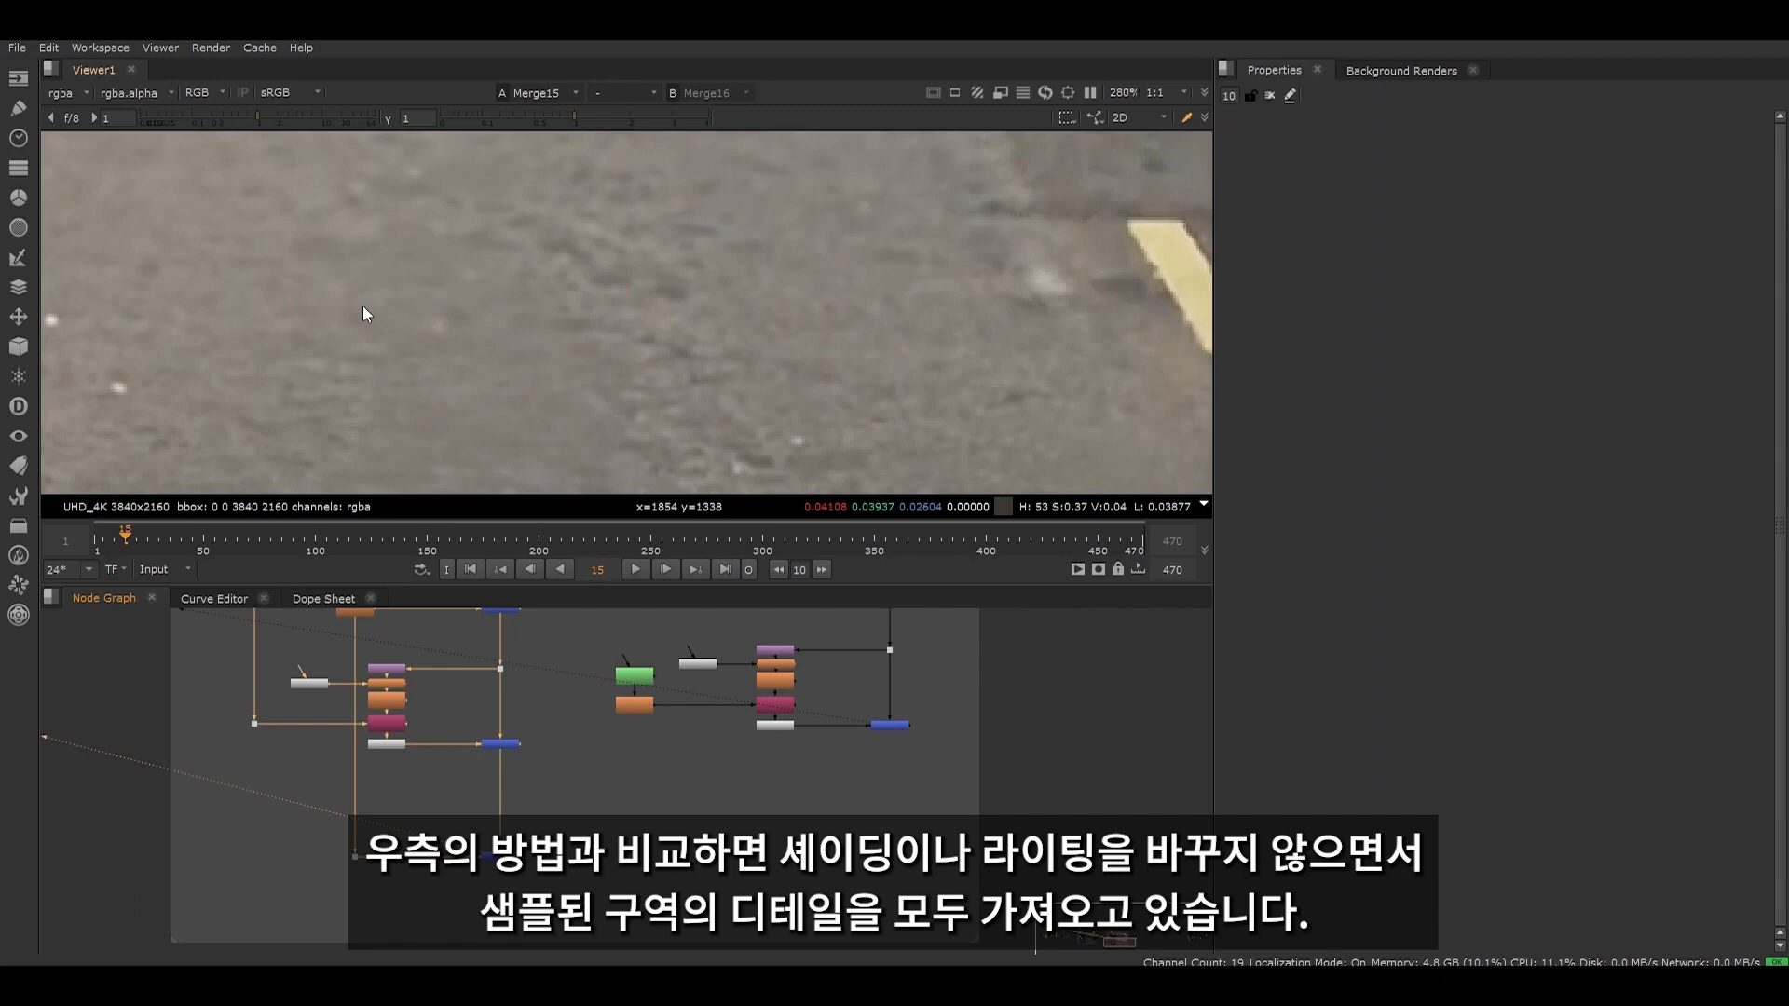
key(1)
key(2)
key(1)
key(2)
key(1)
key(2)
key(1)
key(2)
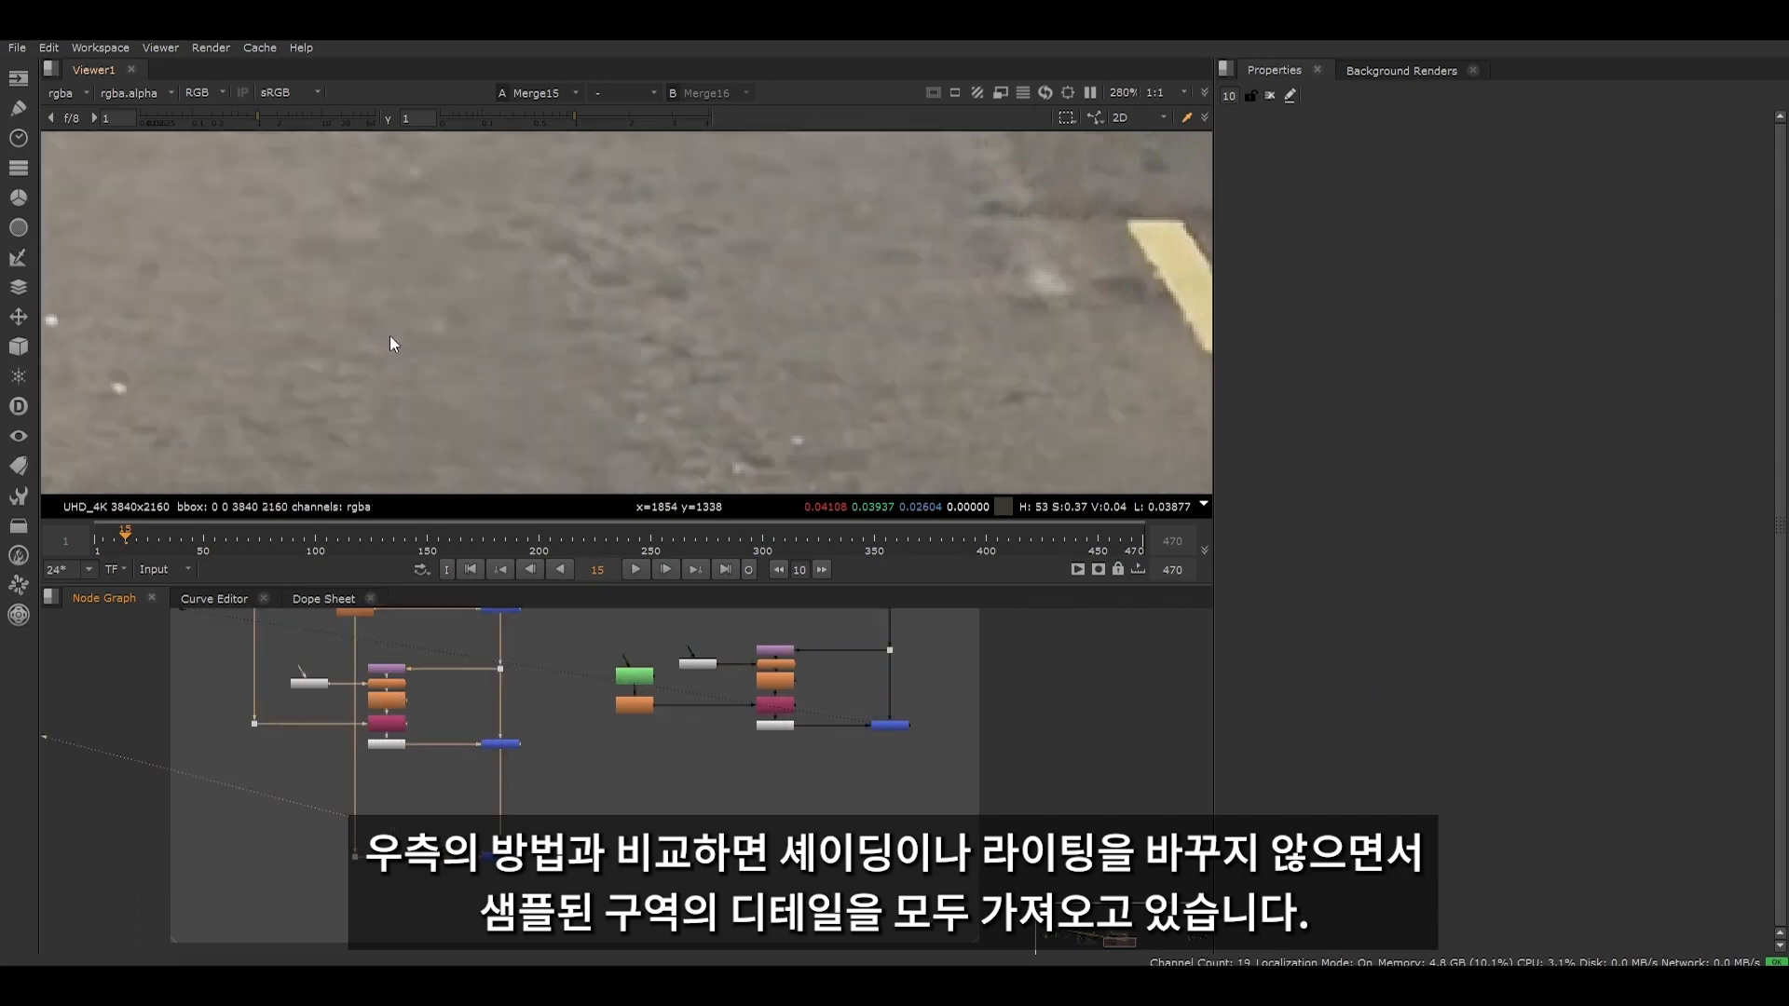
key(1)
key(2)
key(1)
key(2)
key(1)
key(2)
key(1)
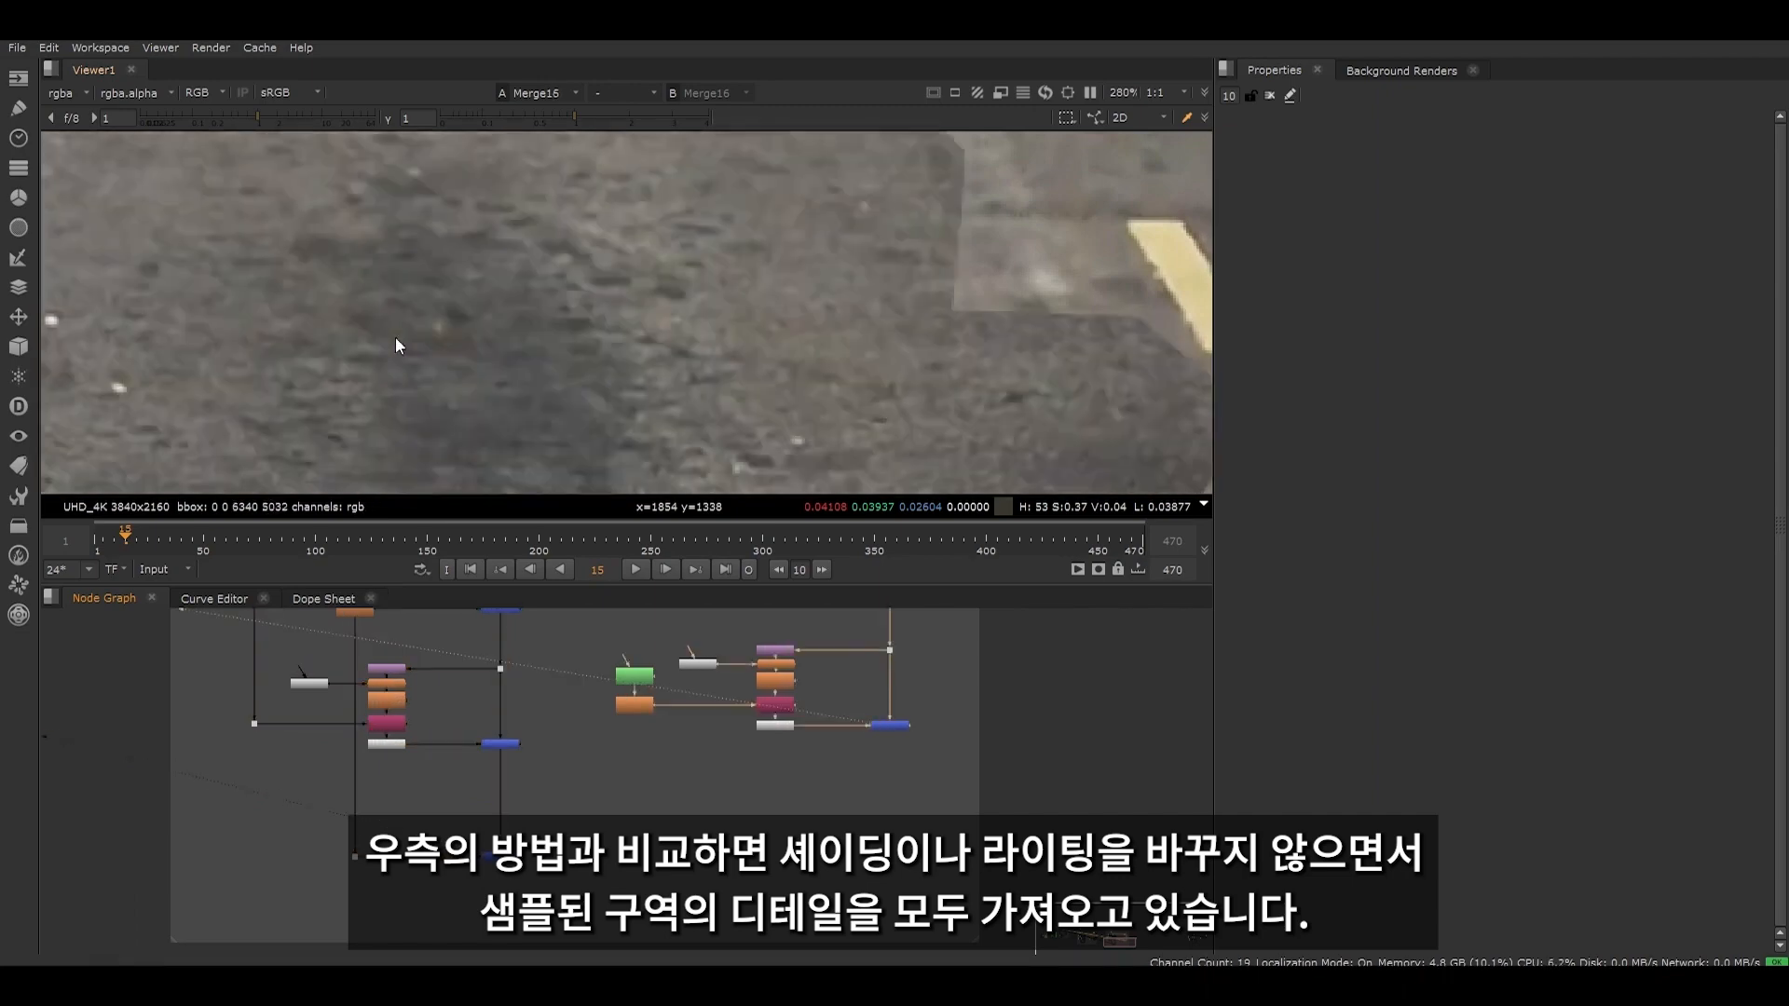
key(2)
key(1)
key(2)
key(1)
key(2)
scroll(559, 332, down, 5)
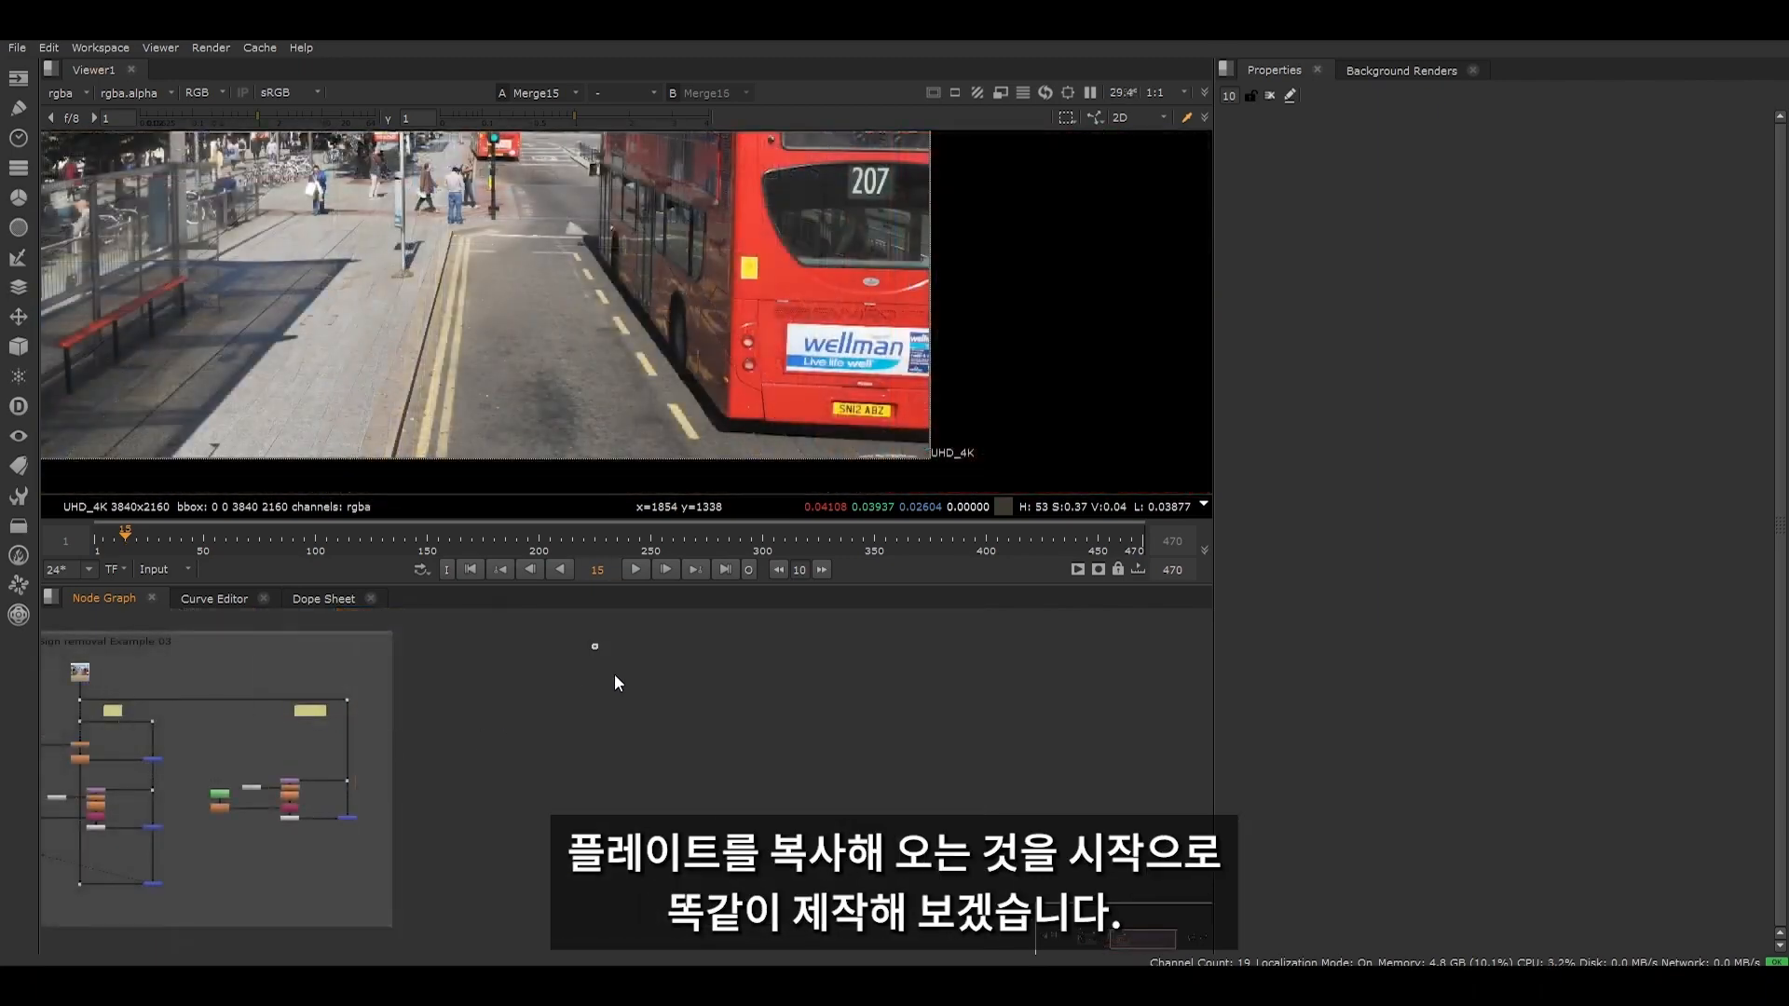
- Paste a copy of the street plate's Read node into the empty node graph area beside the example
key(ctrl+v)
scroll(618, 710, up, 2)
scroll(619, 711, down, 1)
middle_drag(619, 710, 703, 711)
scroll(697, 688, down, 1)
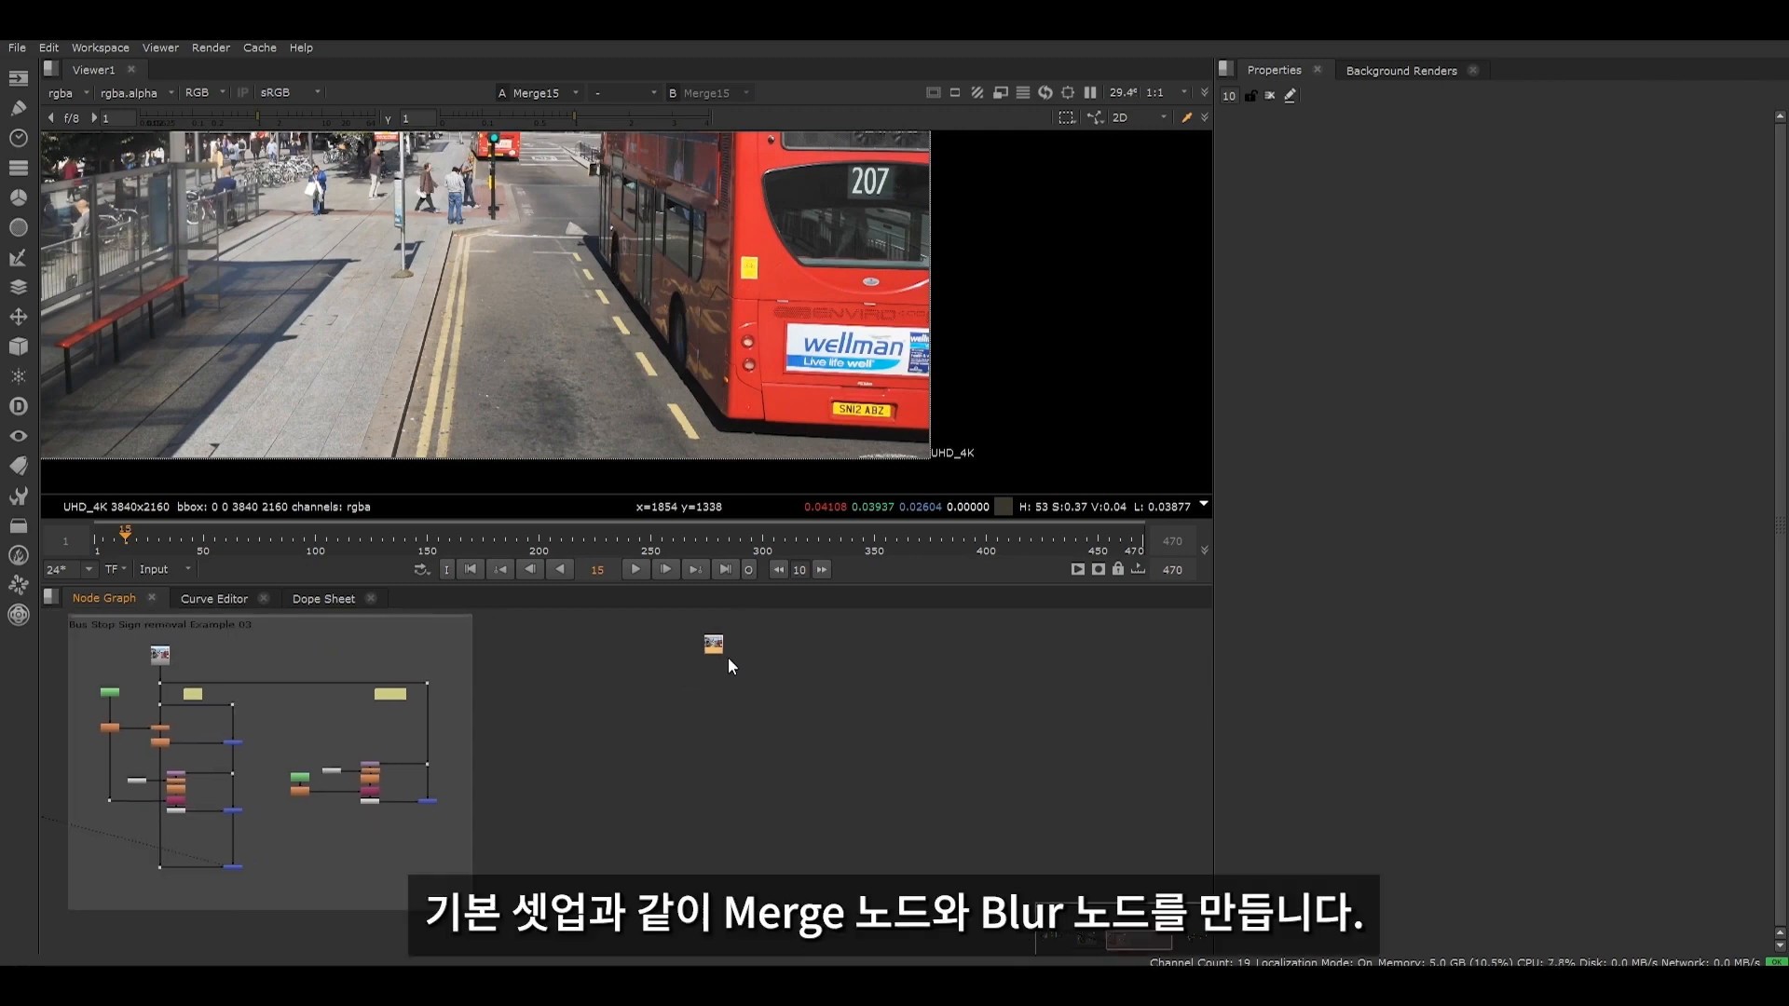
- Add a Merge node and a Blur node below the pasted Read node, with the Blur beside the Merge
key(m)
scroll(742, 733, up, 2)
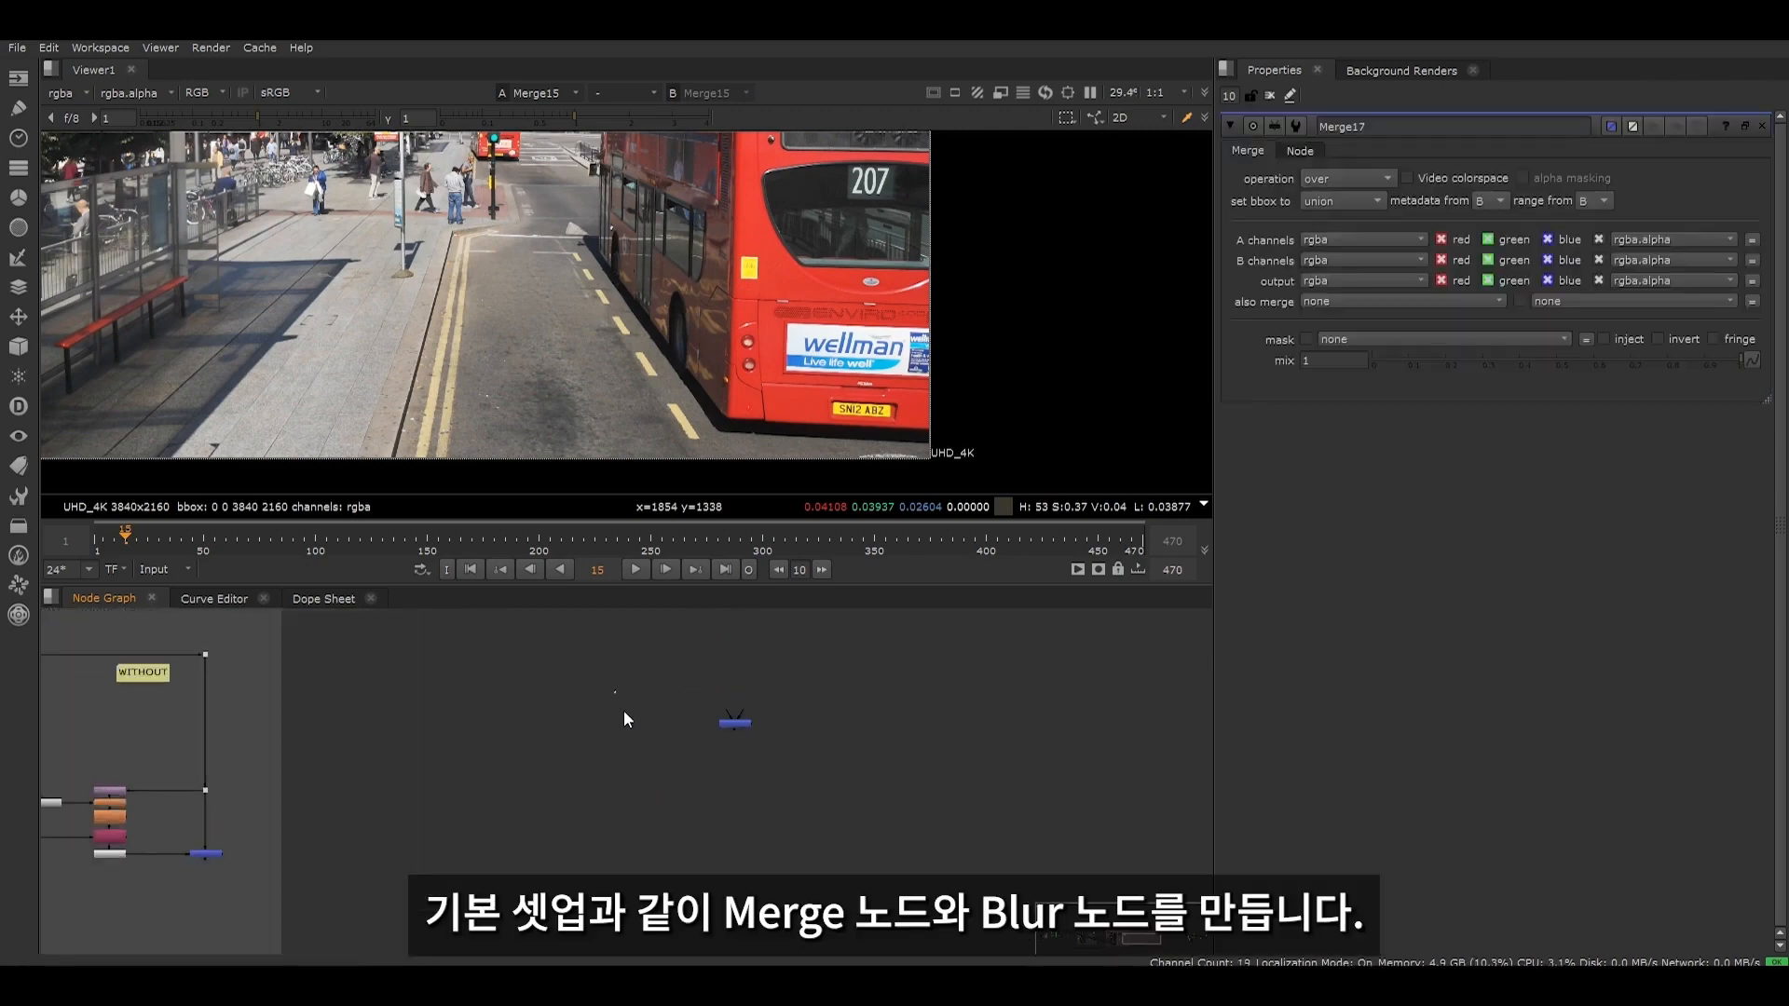
key(b)
drag(735, 724, 734, 690)
scroll(719, 633, up, 1)
middle_drag(719, 634, 680, 730)
scroll(697, 732, up, 2)
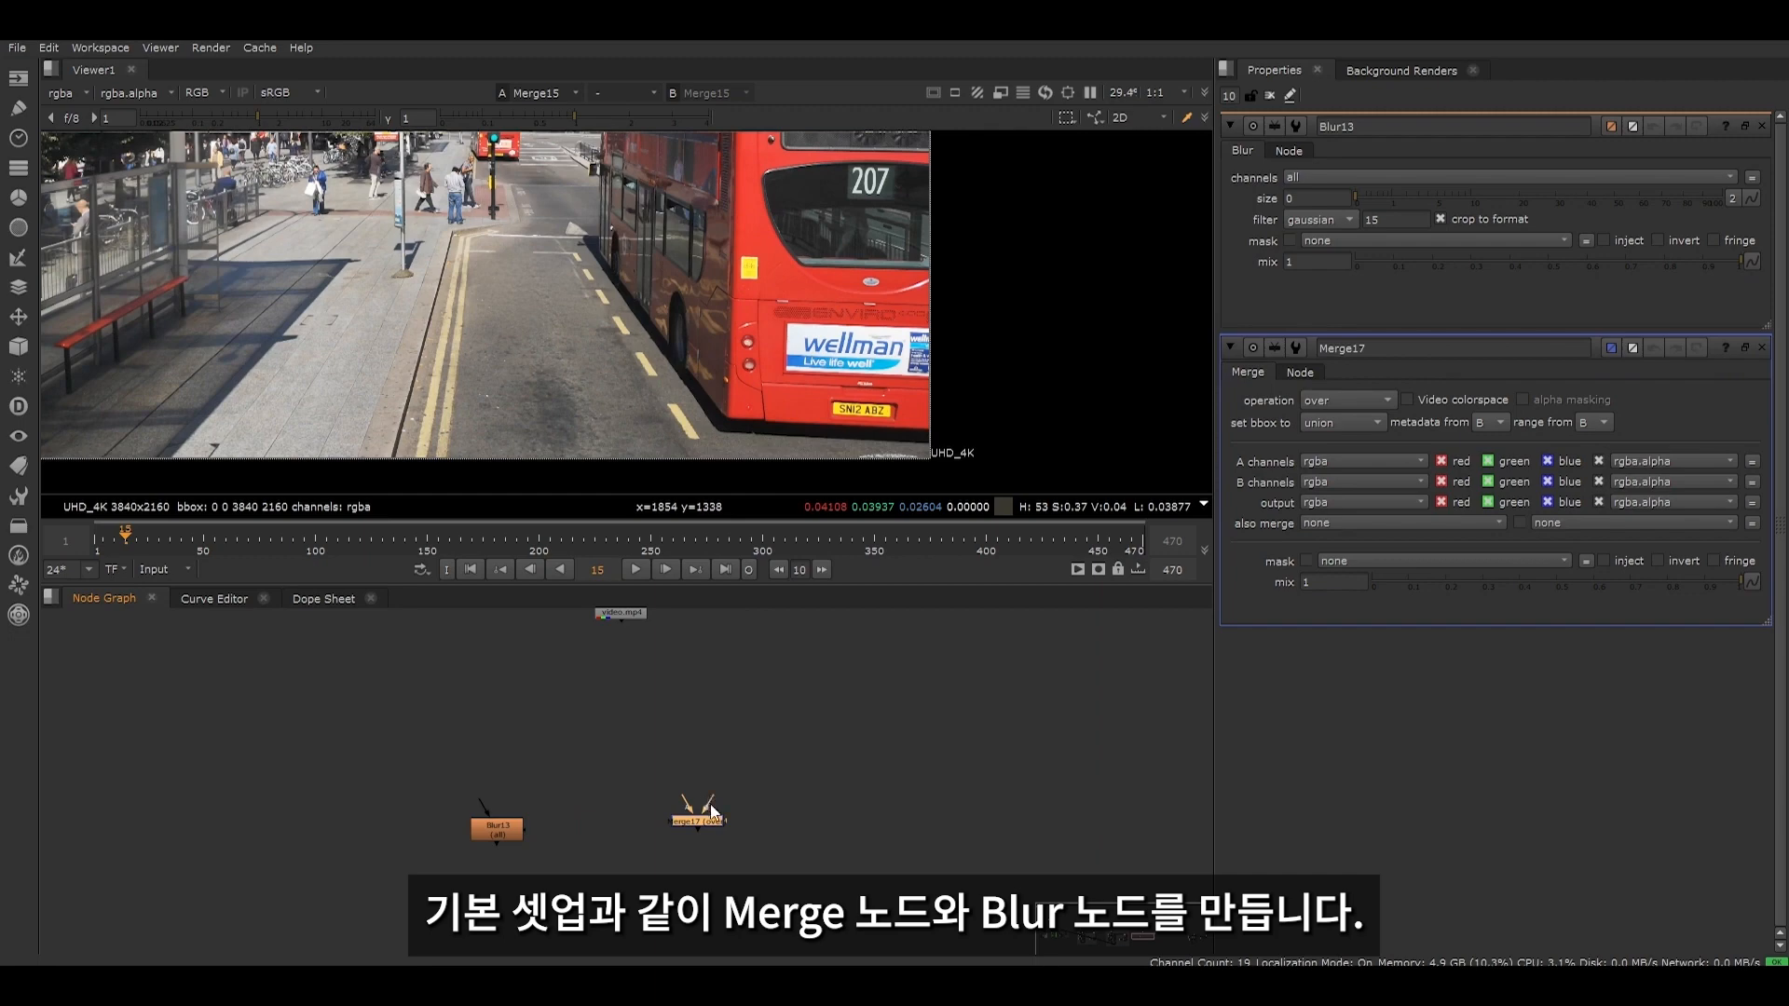
- Connect the Merge's B input and the Blur's input to the Read node and its A input to the Blur, tidying the connections with dots
drag(713, 801, 634, 623)
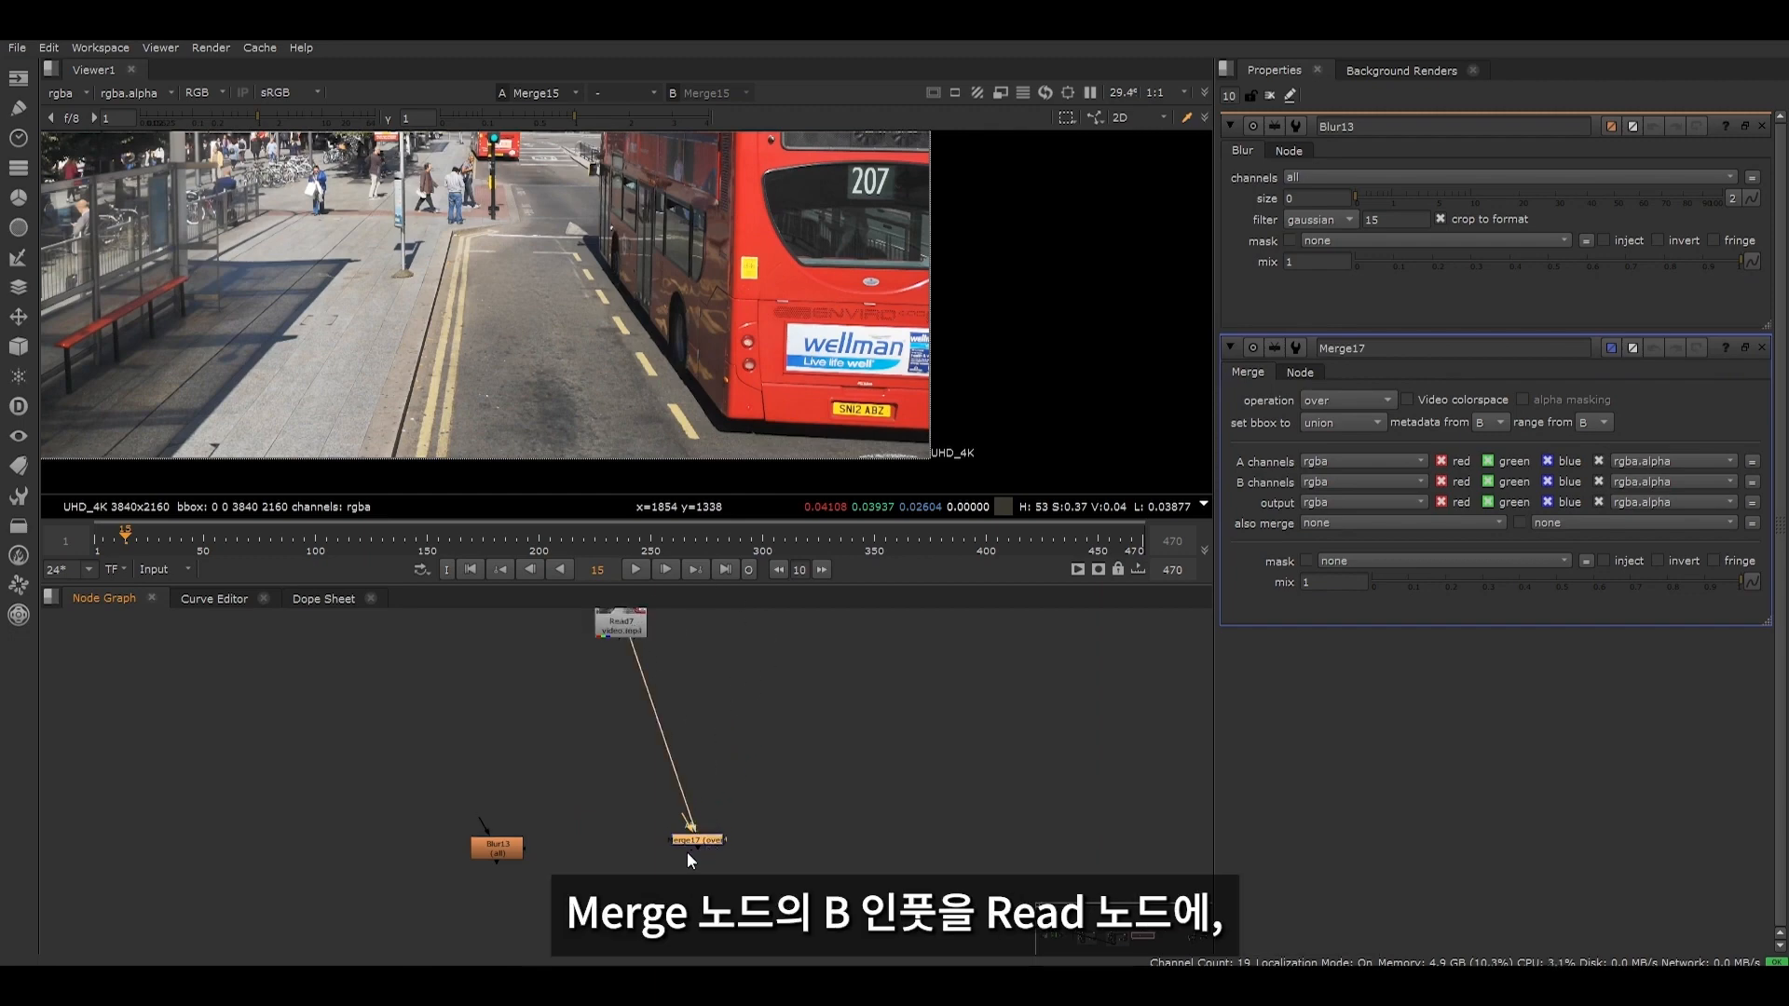
drag(681, 820, 616, 858)
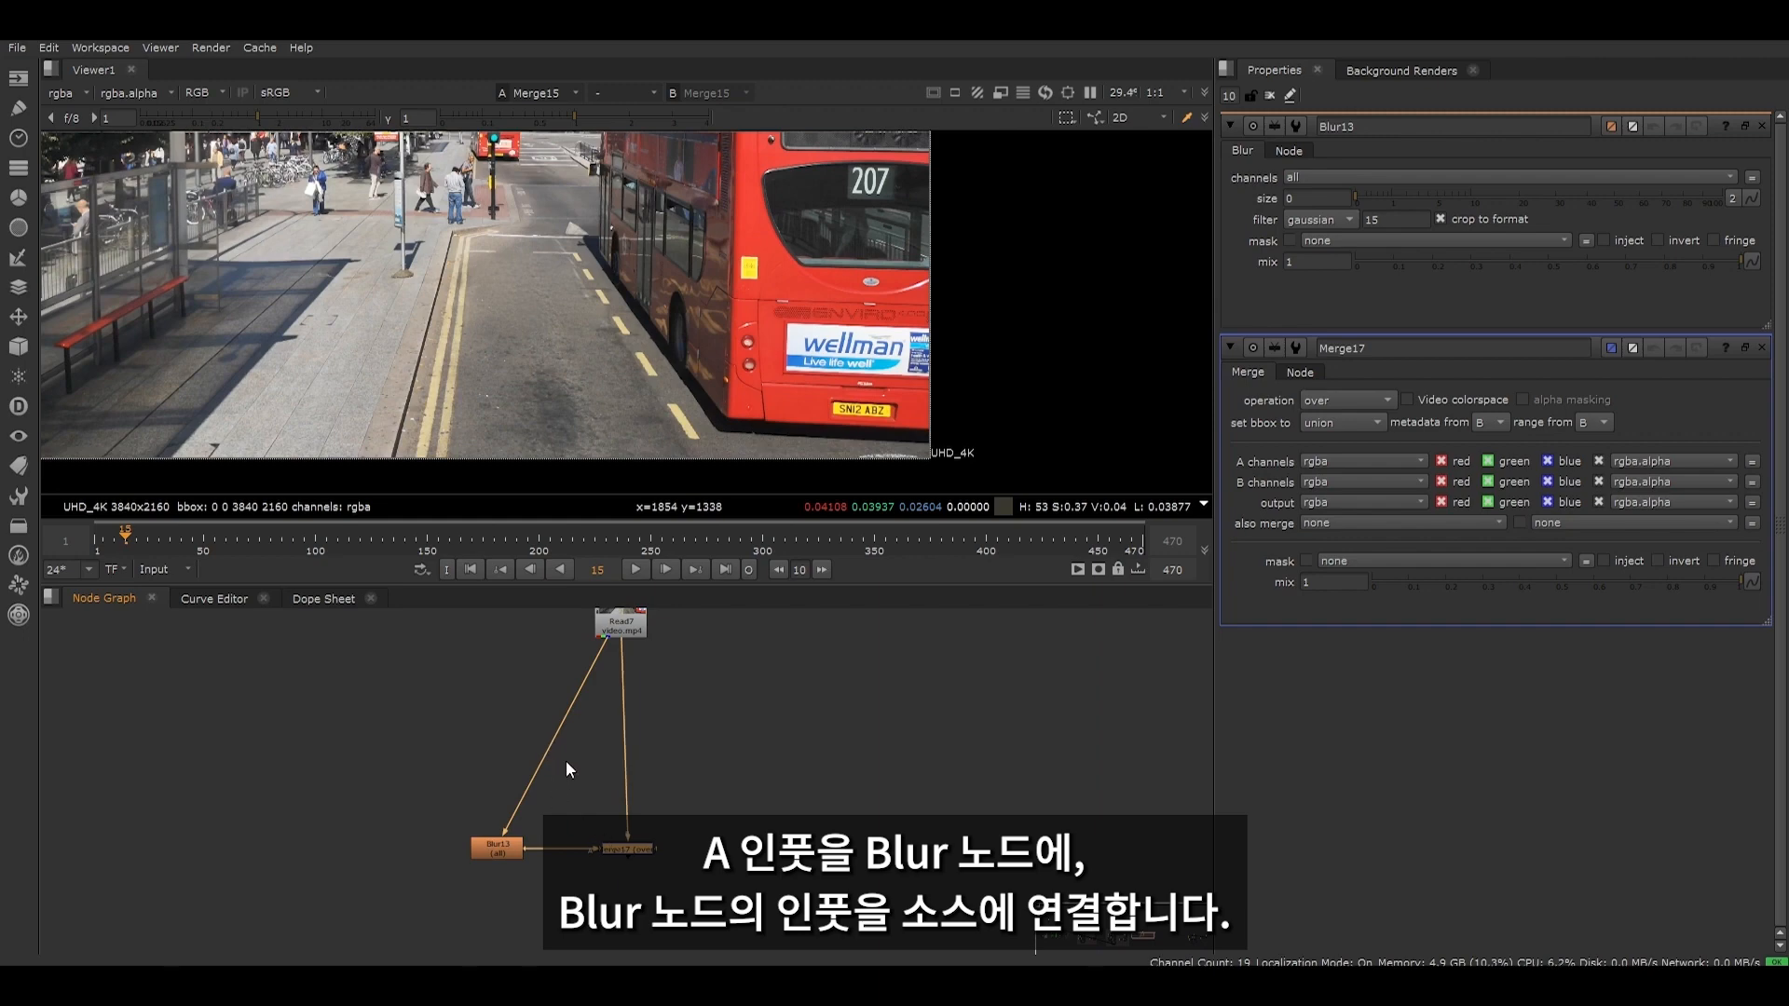
scroll(559, 746, up, 2)
ctrl+drag(561, 736, 489, 706)
ctrl+drag(641, 738, 643, 710)
drag(583, 629, 652, 710)
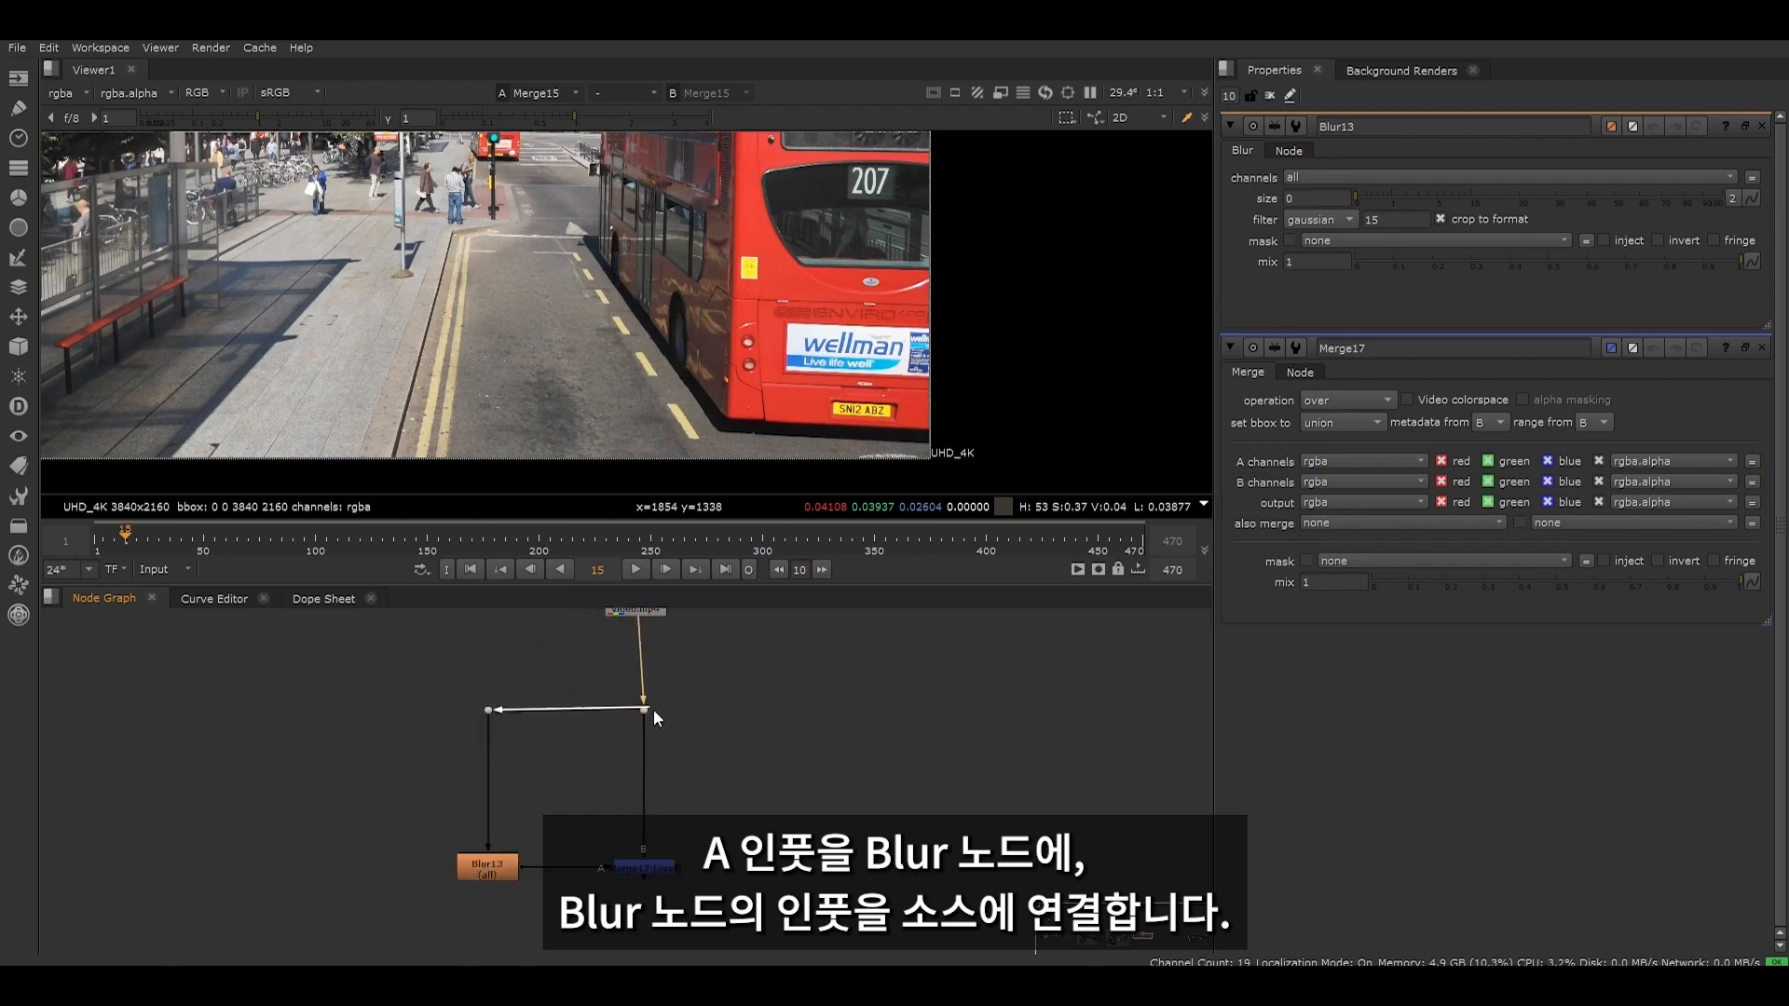
- Set Merge17's operation to from
scroll(626, 826, down, 1)
double_click(646, 858)
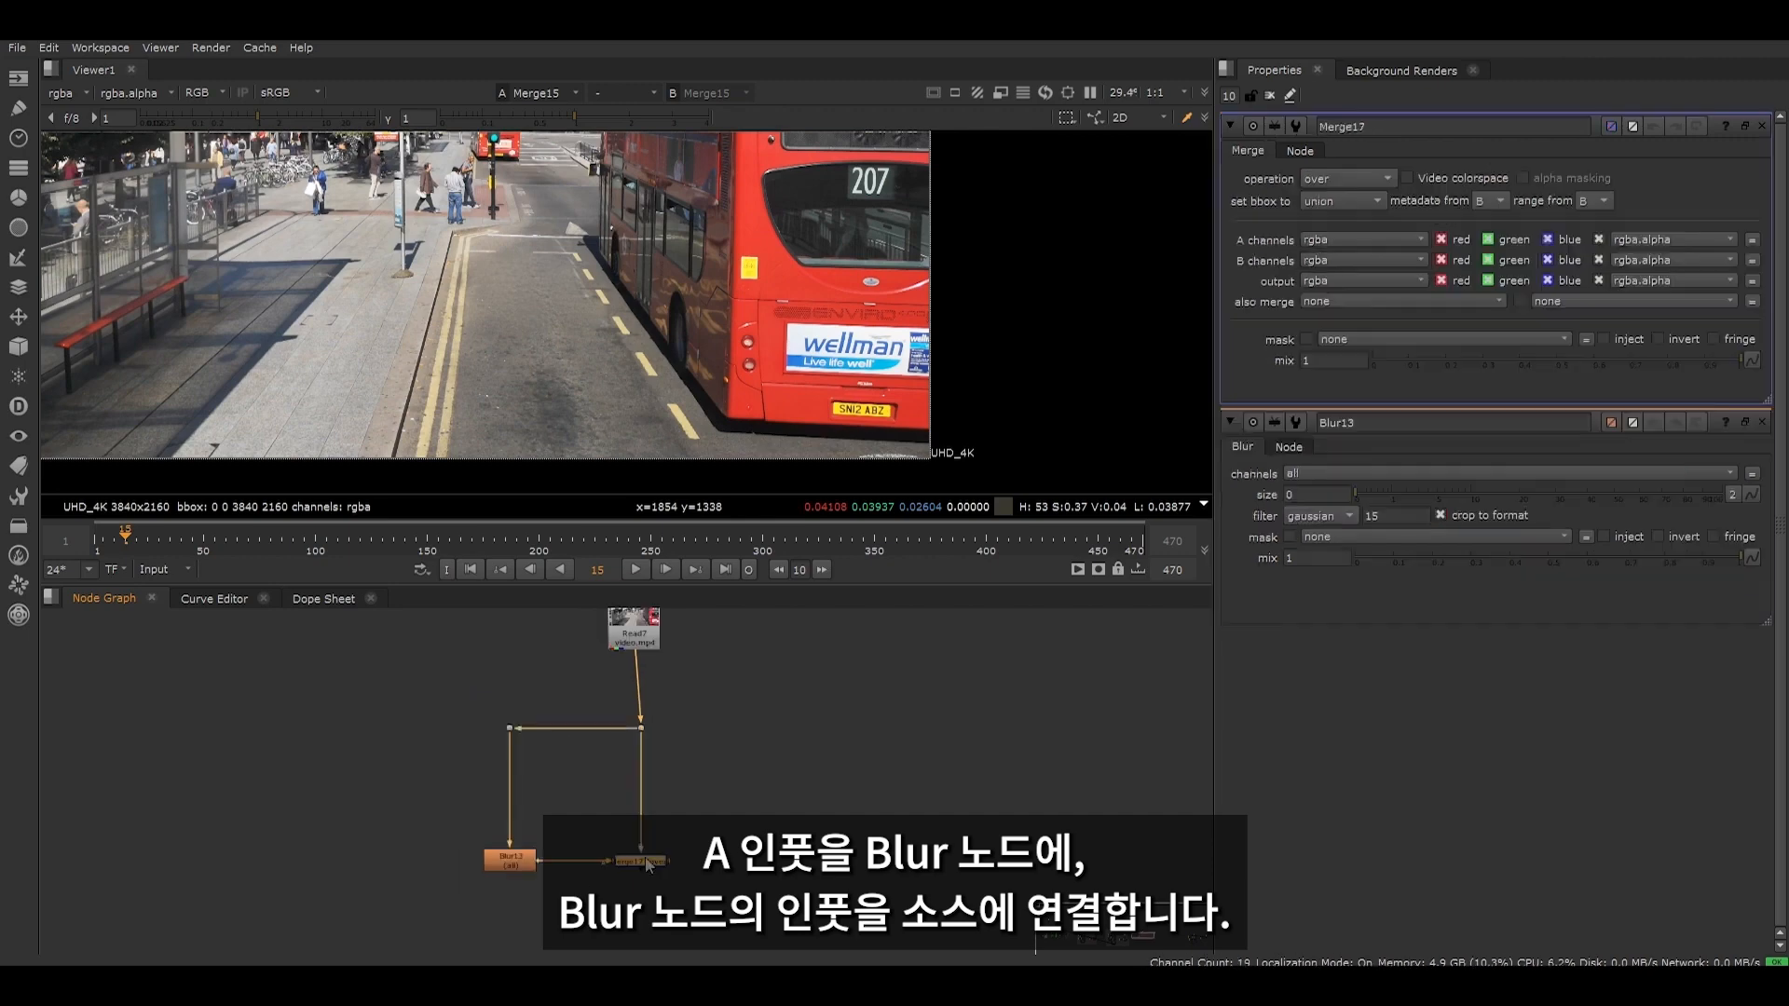
click(1348, 178)
click(1351, 216)
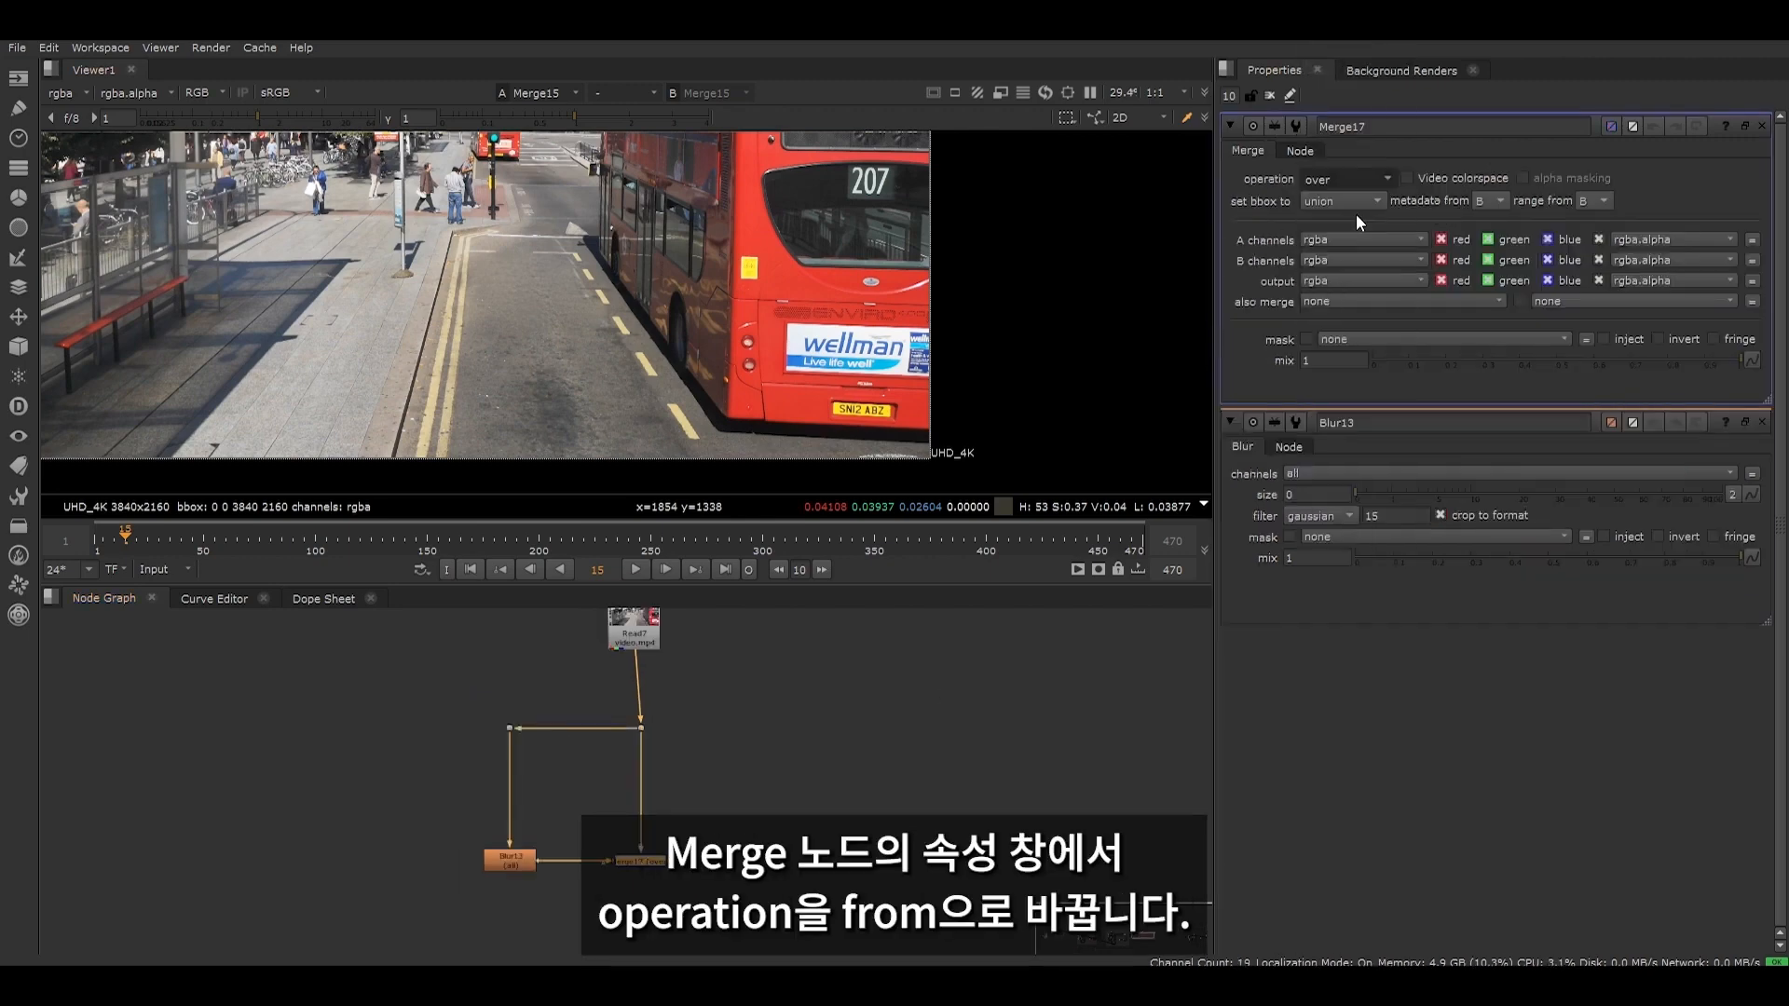
- Add a second Merge set to plus below, with B from Merge17 and A from Blur13 through a right-angled dot
key(m)
drag(613, 840, 474, 683)
click(1349, 178)
click(1363, 492)
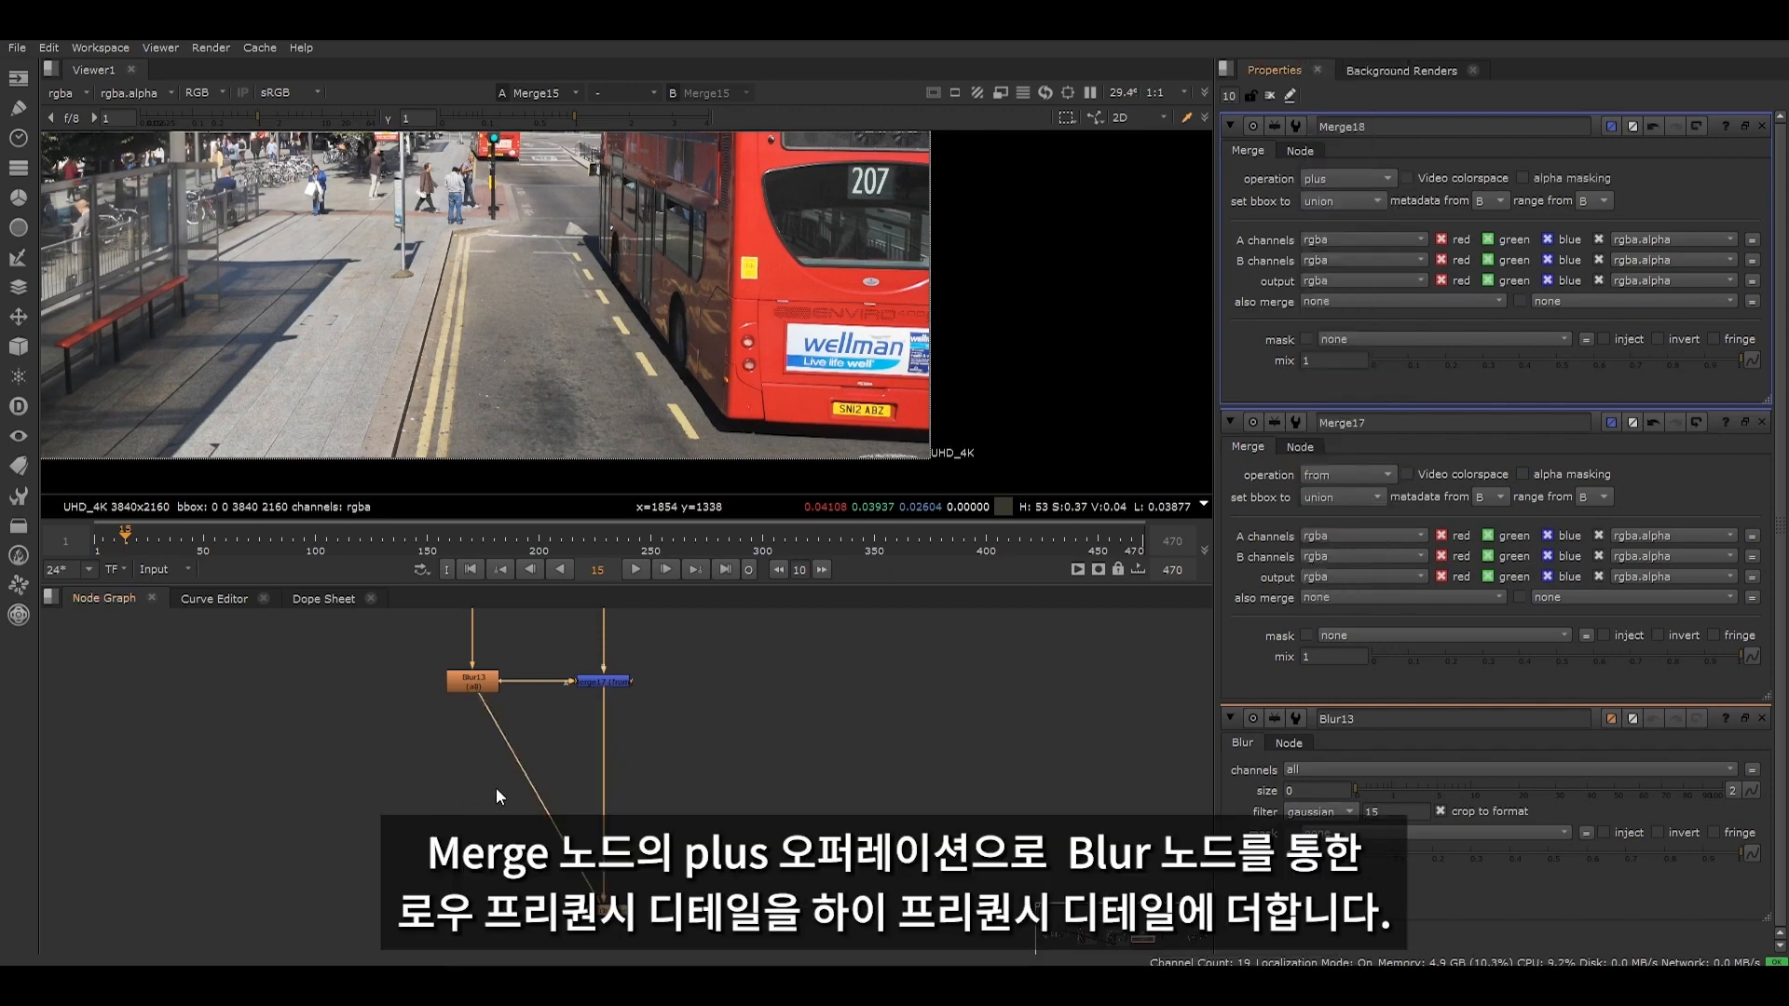
middle_drag(498, 787, 475, 750)
scroll(489, 749, up, 2)
ctrl+drag(521, 753, 432, 909)
scroll(468, 739, down, 5)
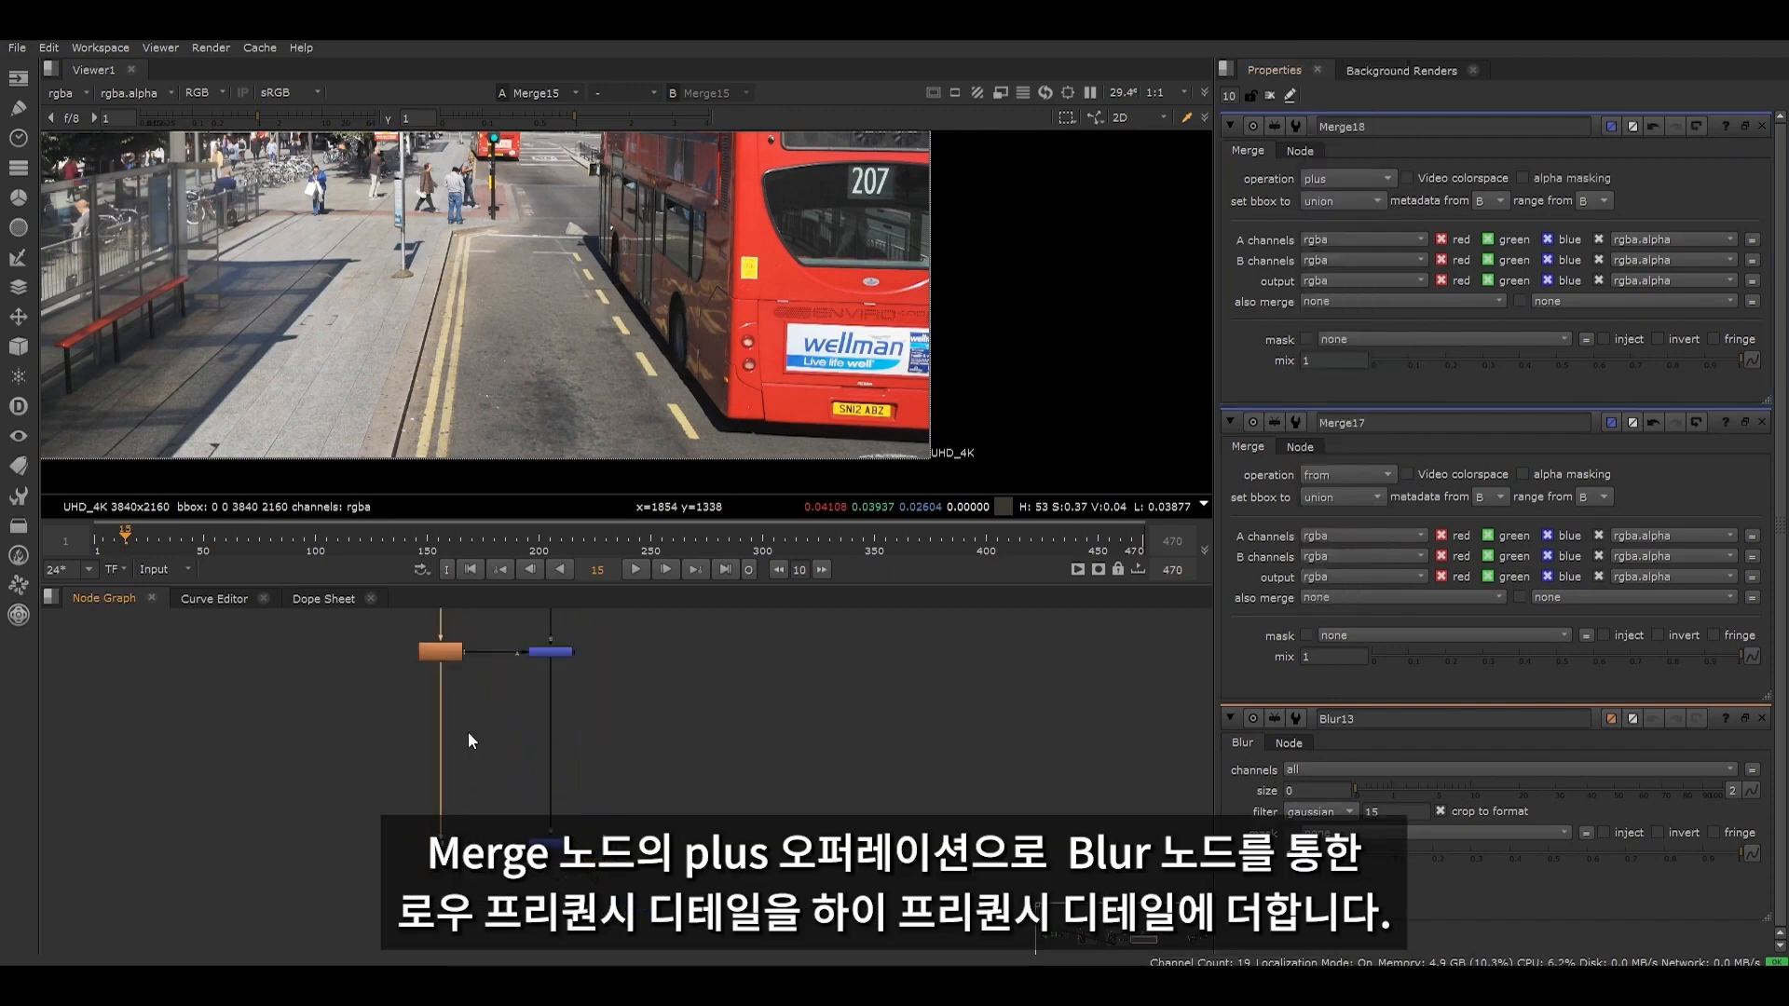
click(439, 680)
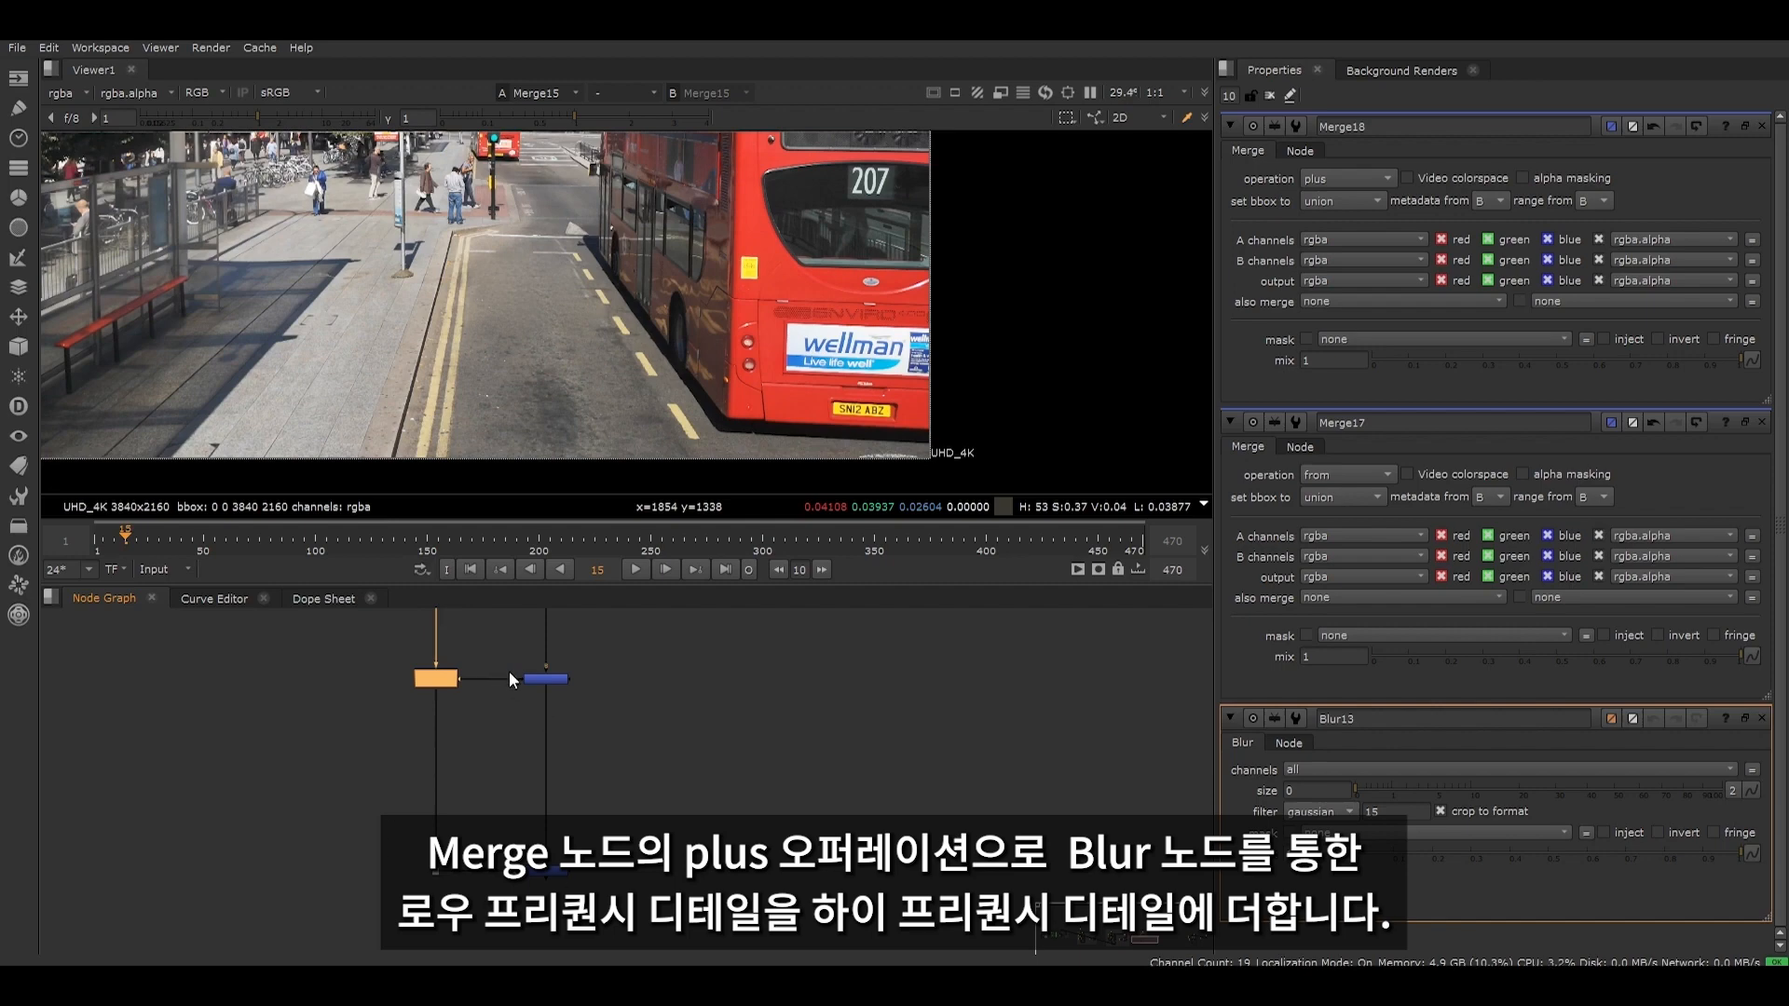
click(562, 874)
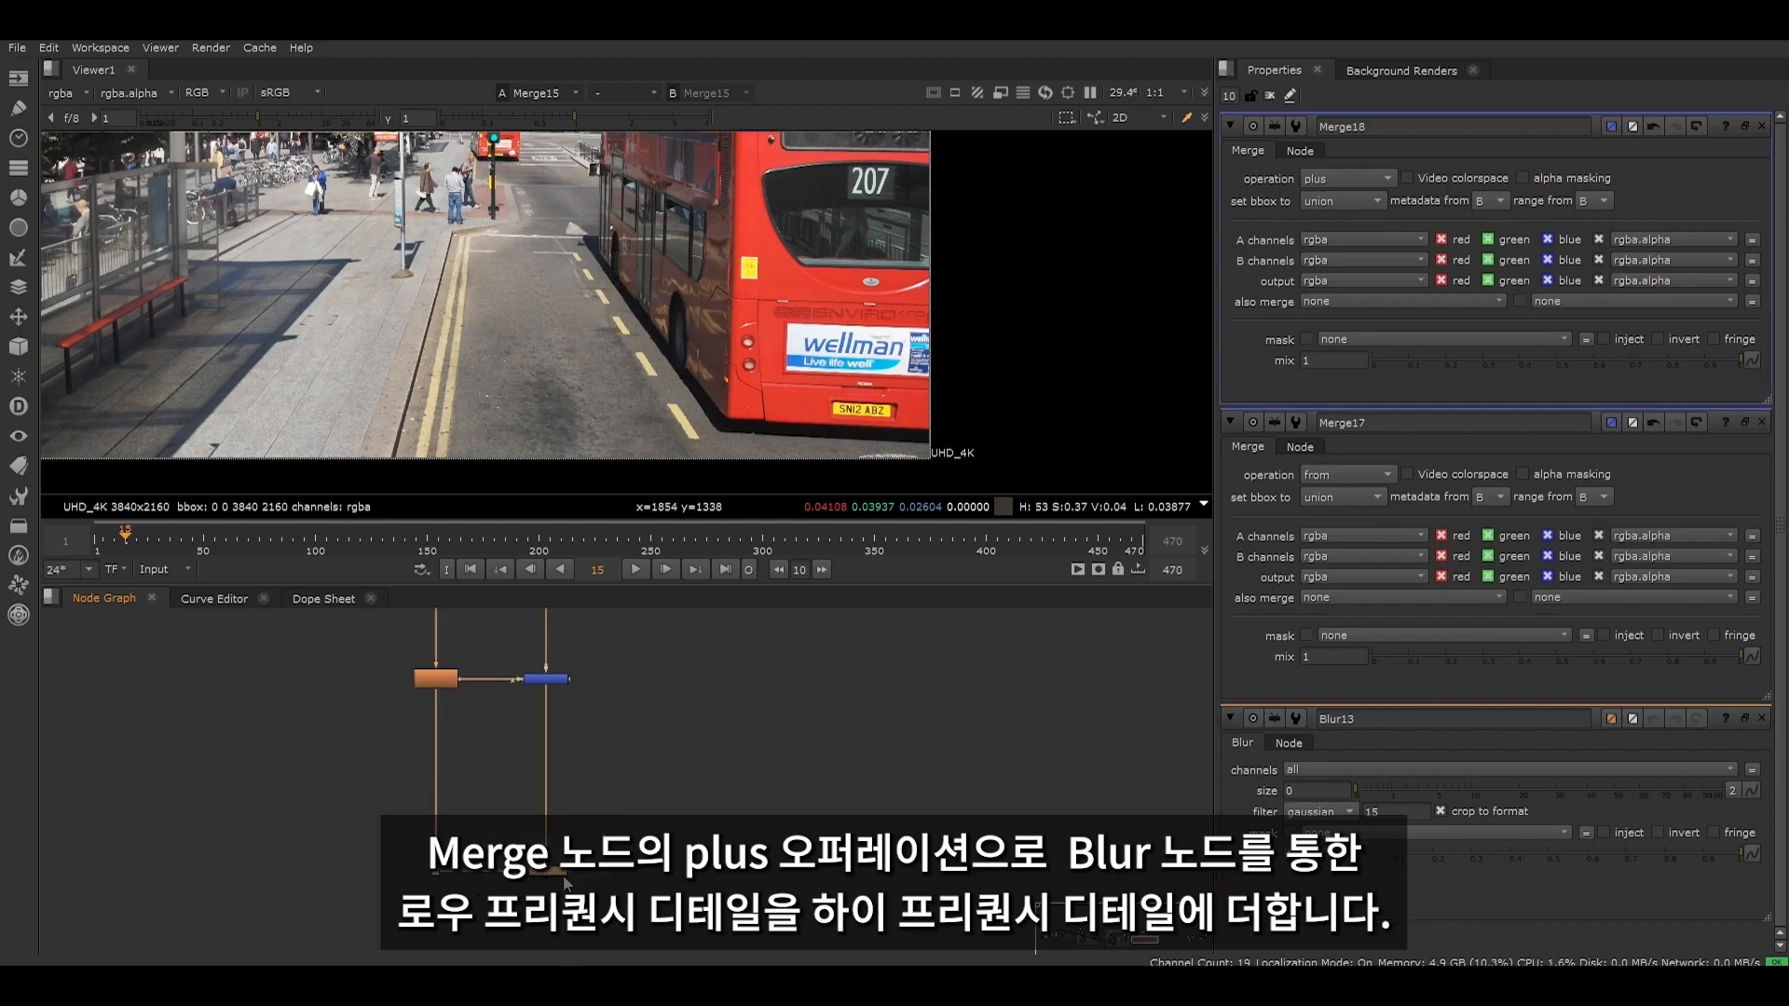
- View the plus Merge's output and set Blur13's size to 13.6
key(1)
scroll(479, 746, down, 3)
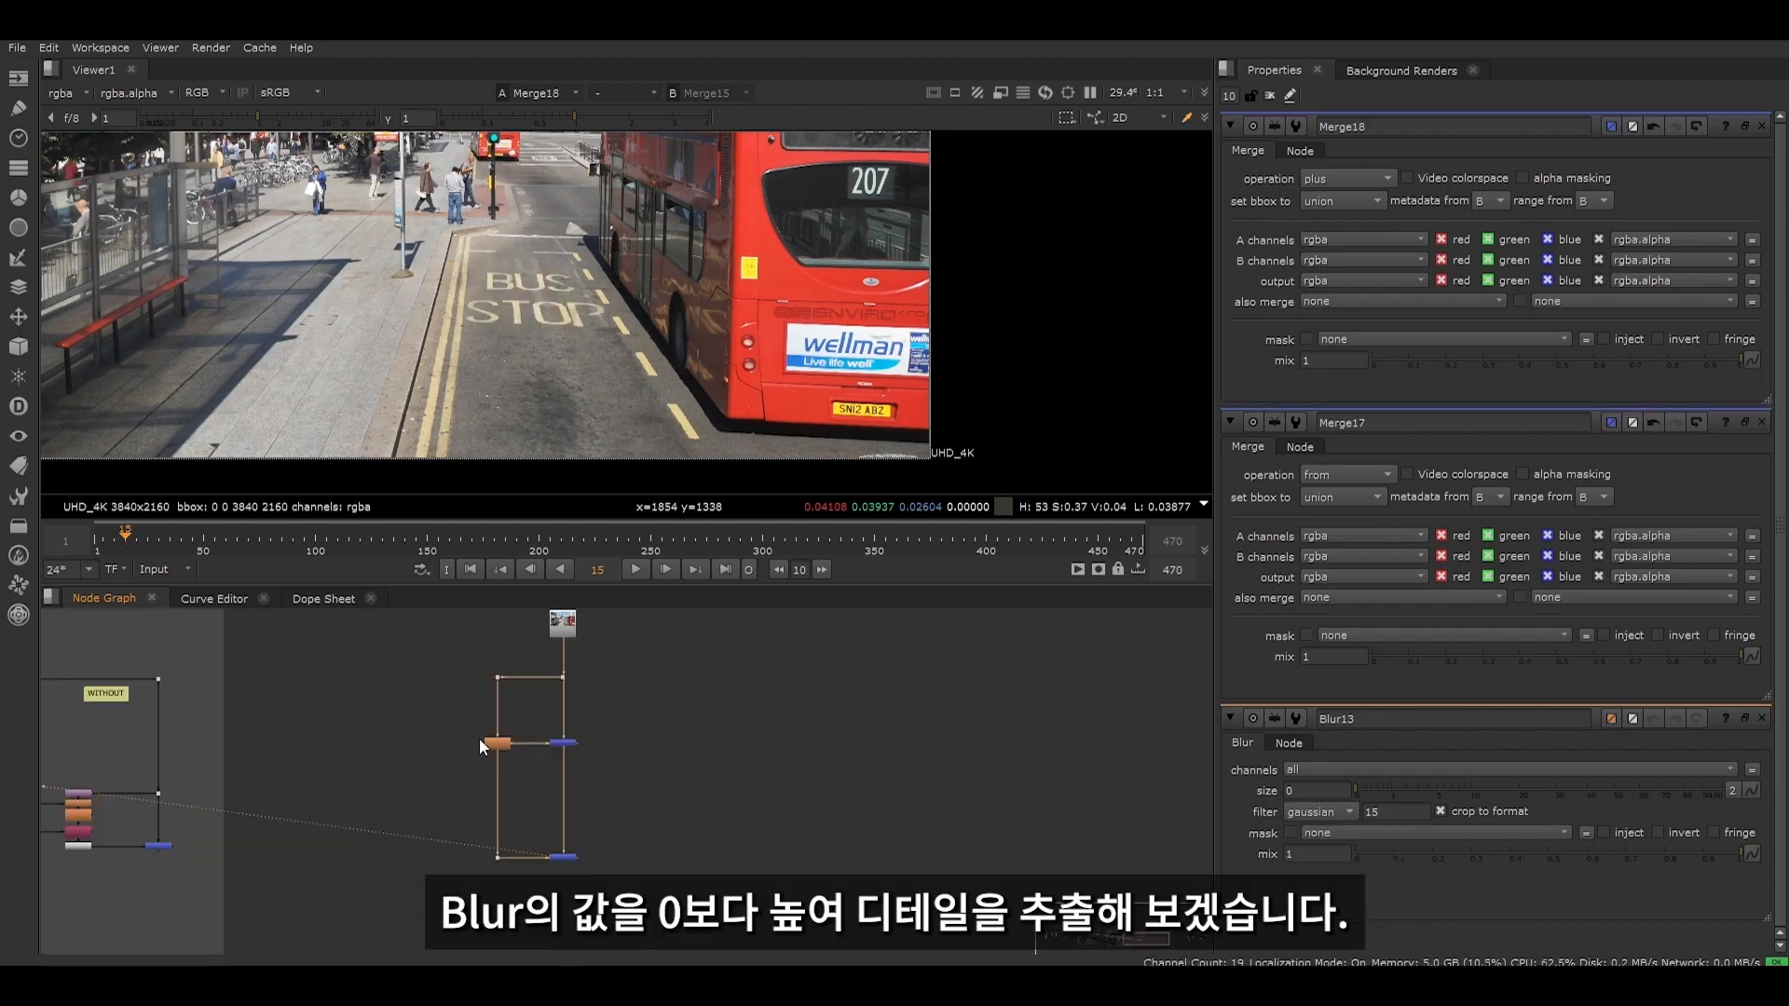
click(501, 745)
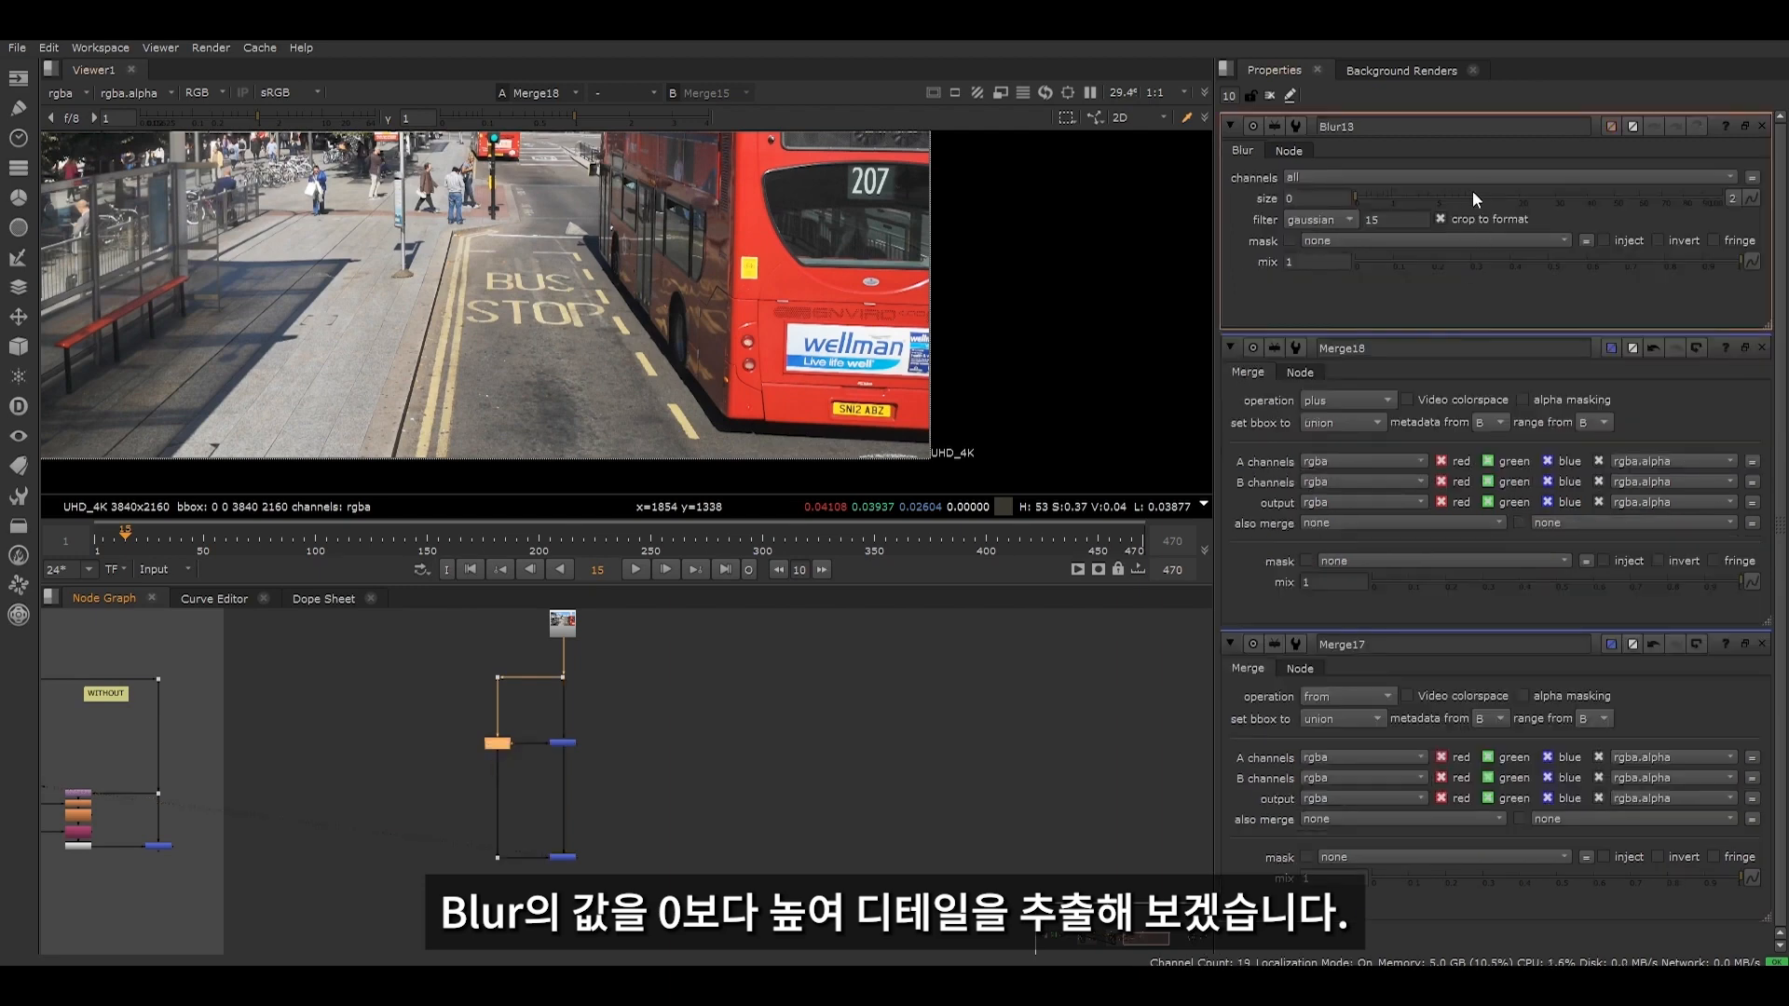
drag(1472, 191, 1506, 187)
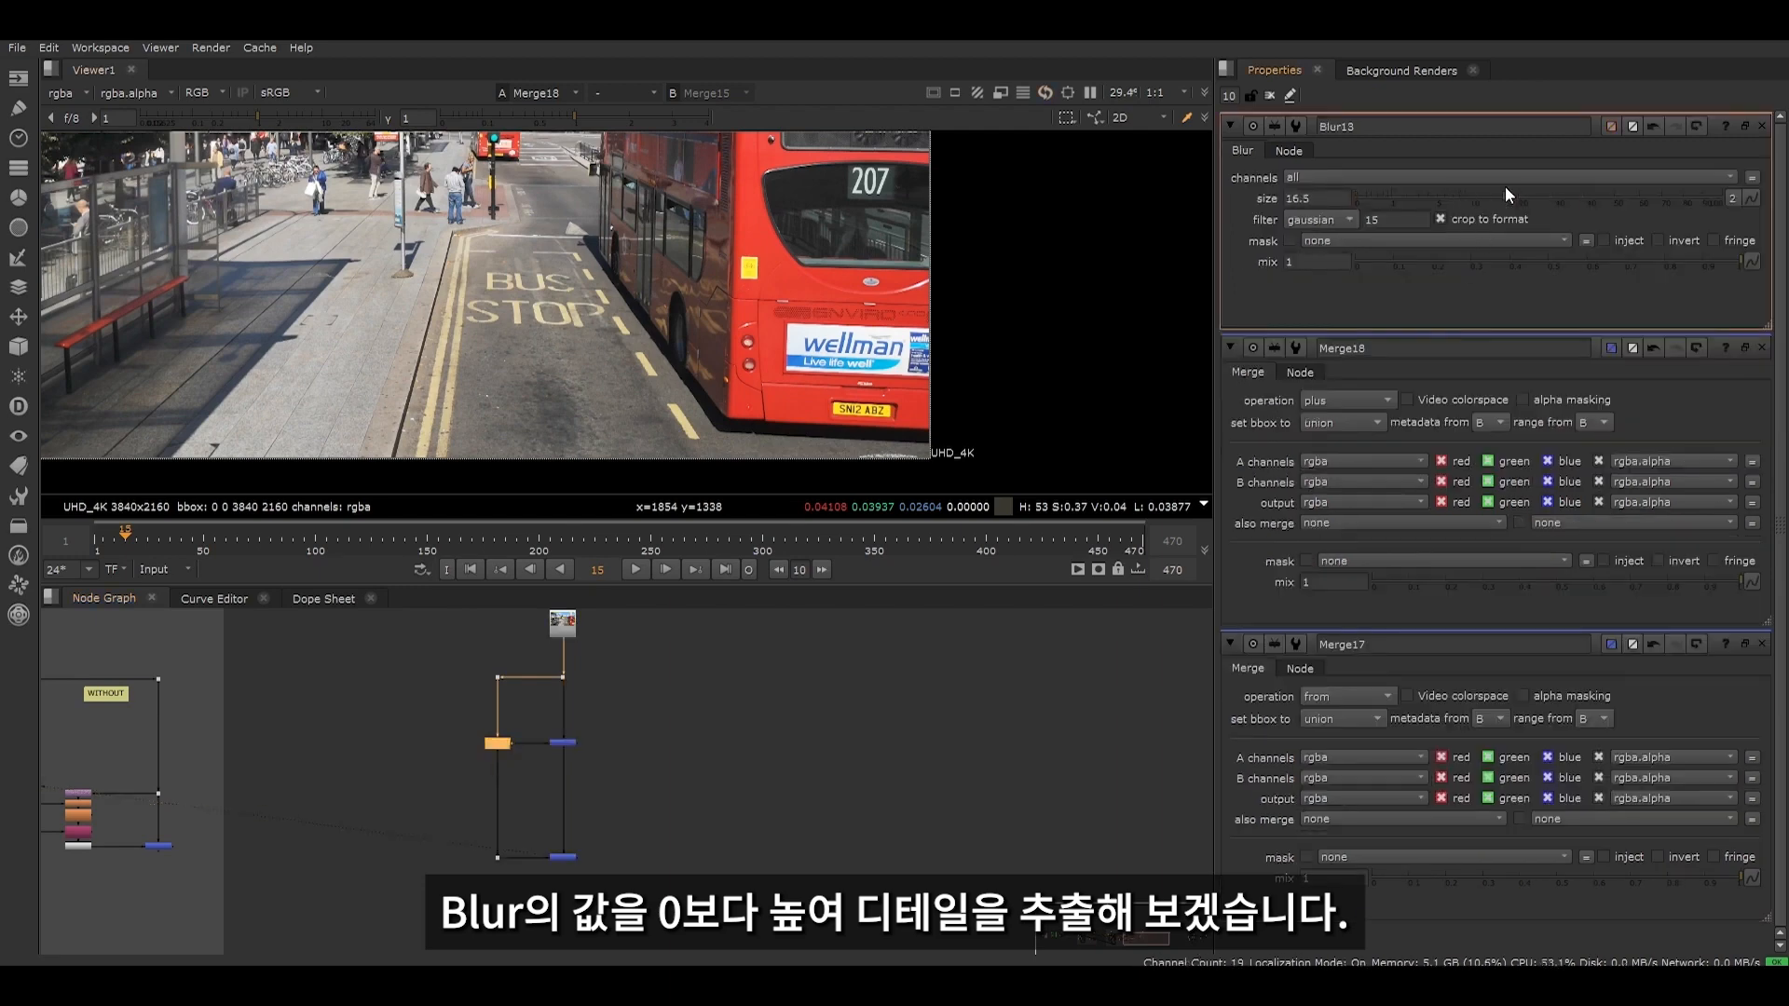
- Compare the source plate at Dot35 with the recombined result of Merge18
click(551, 667)
key(2)
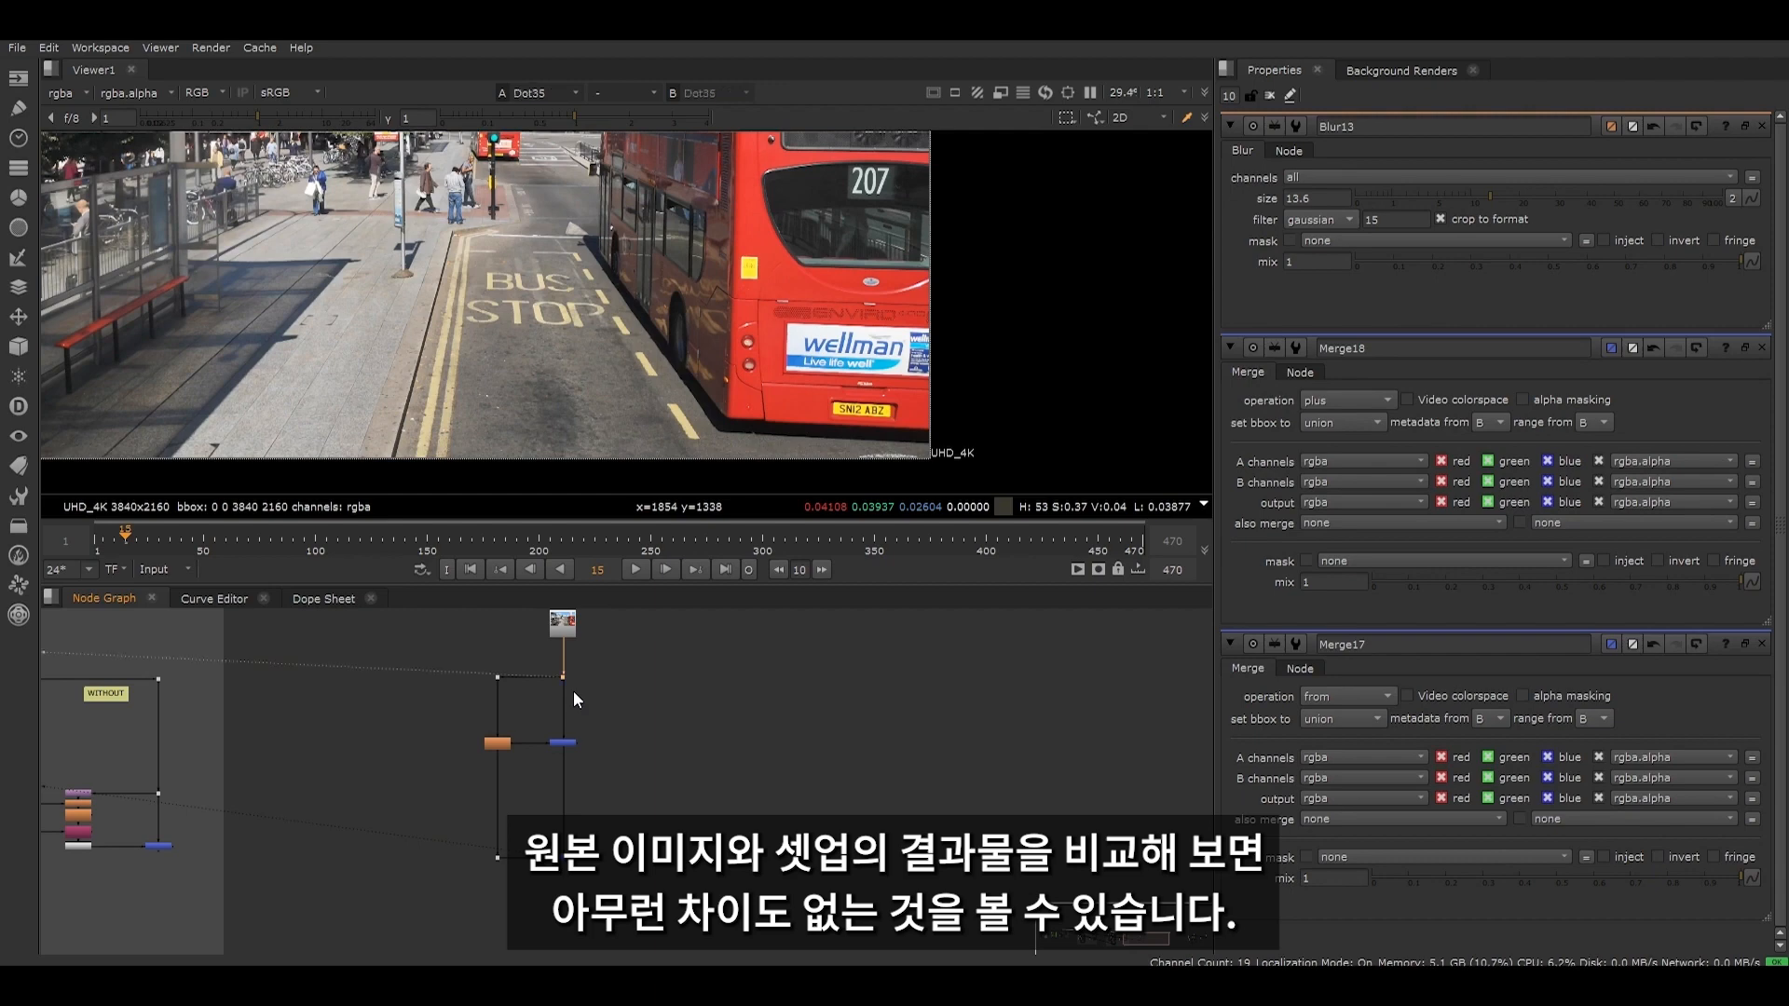
click(564, 857)
key(1)
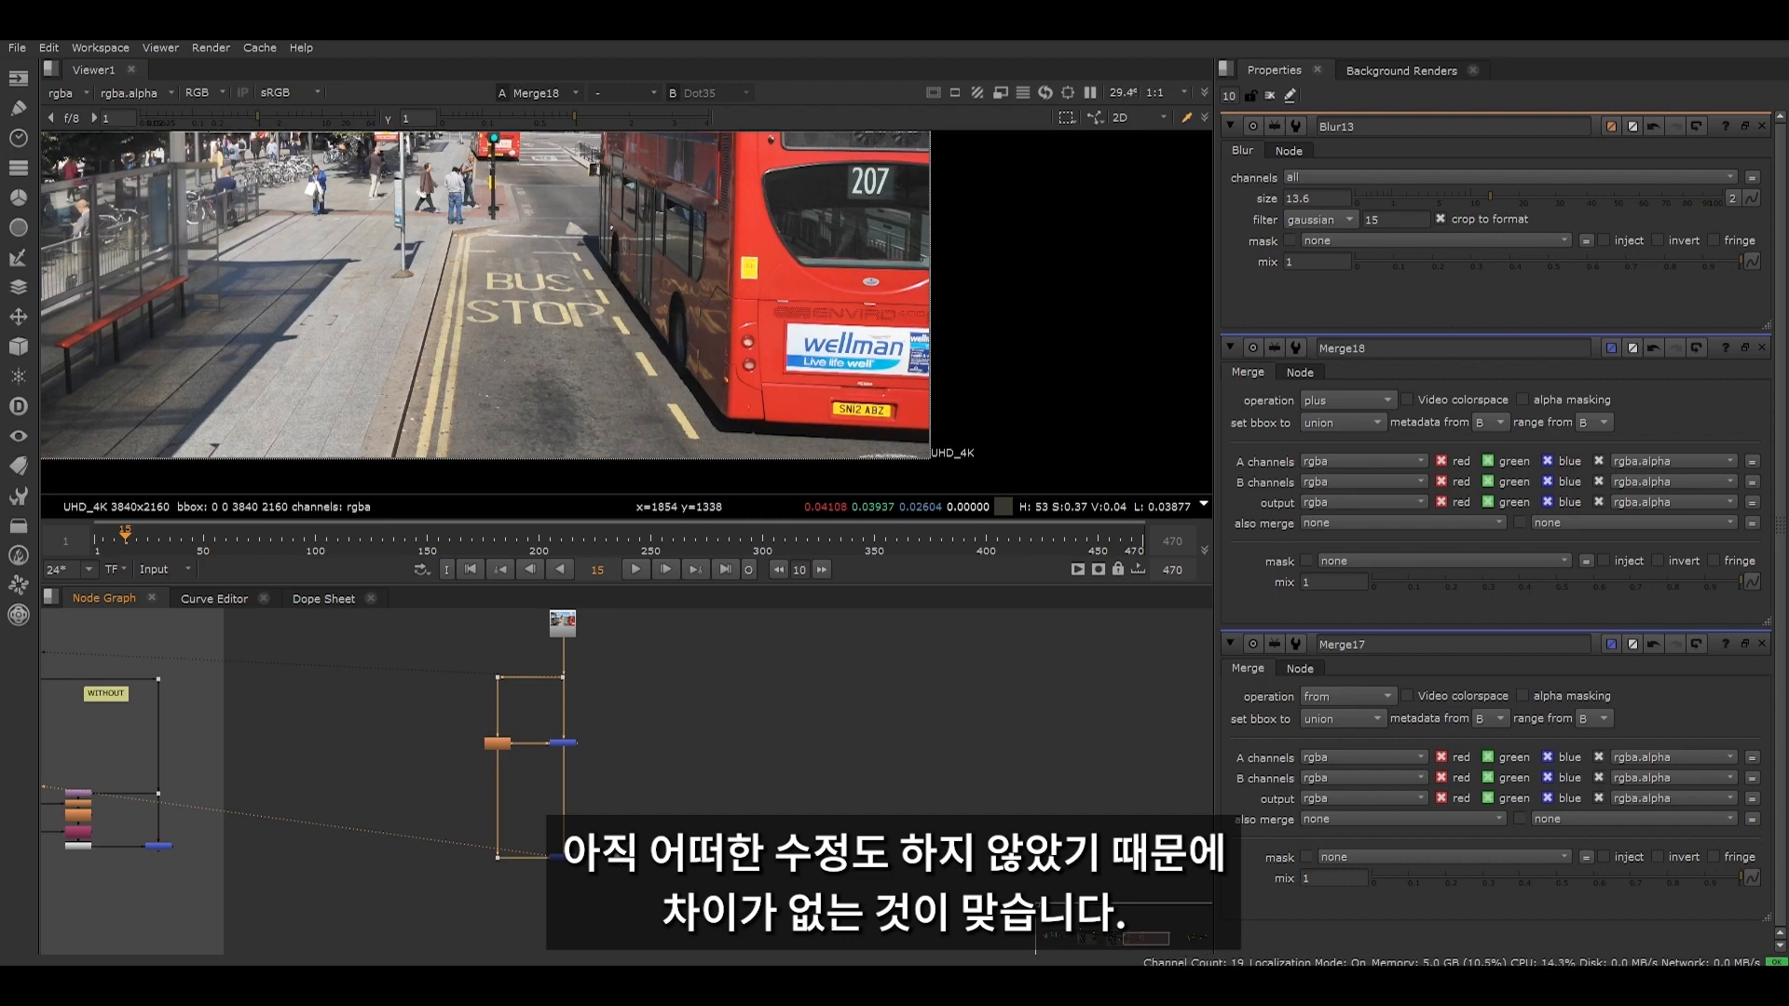
- View Merge17's output and inspect the high-frequency detail around the BUS STOP marking
drag(464, 657, 647, 789)
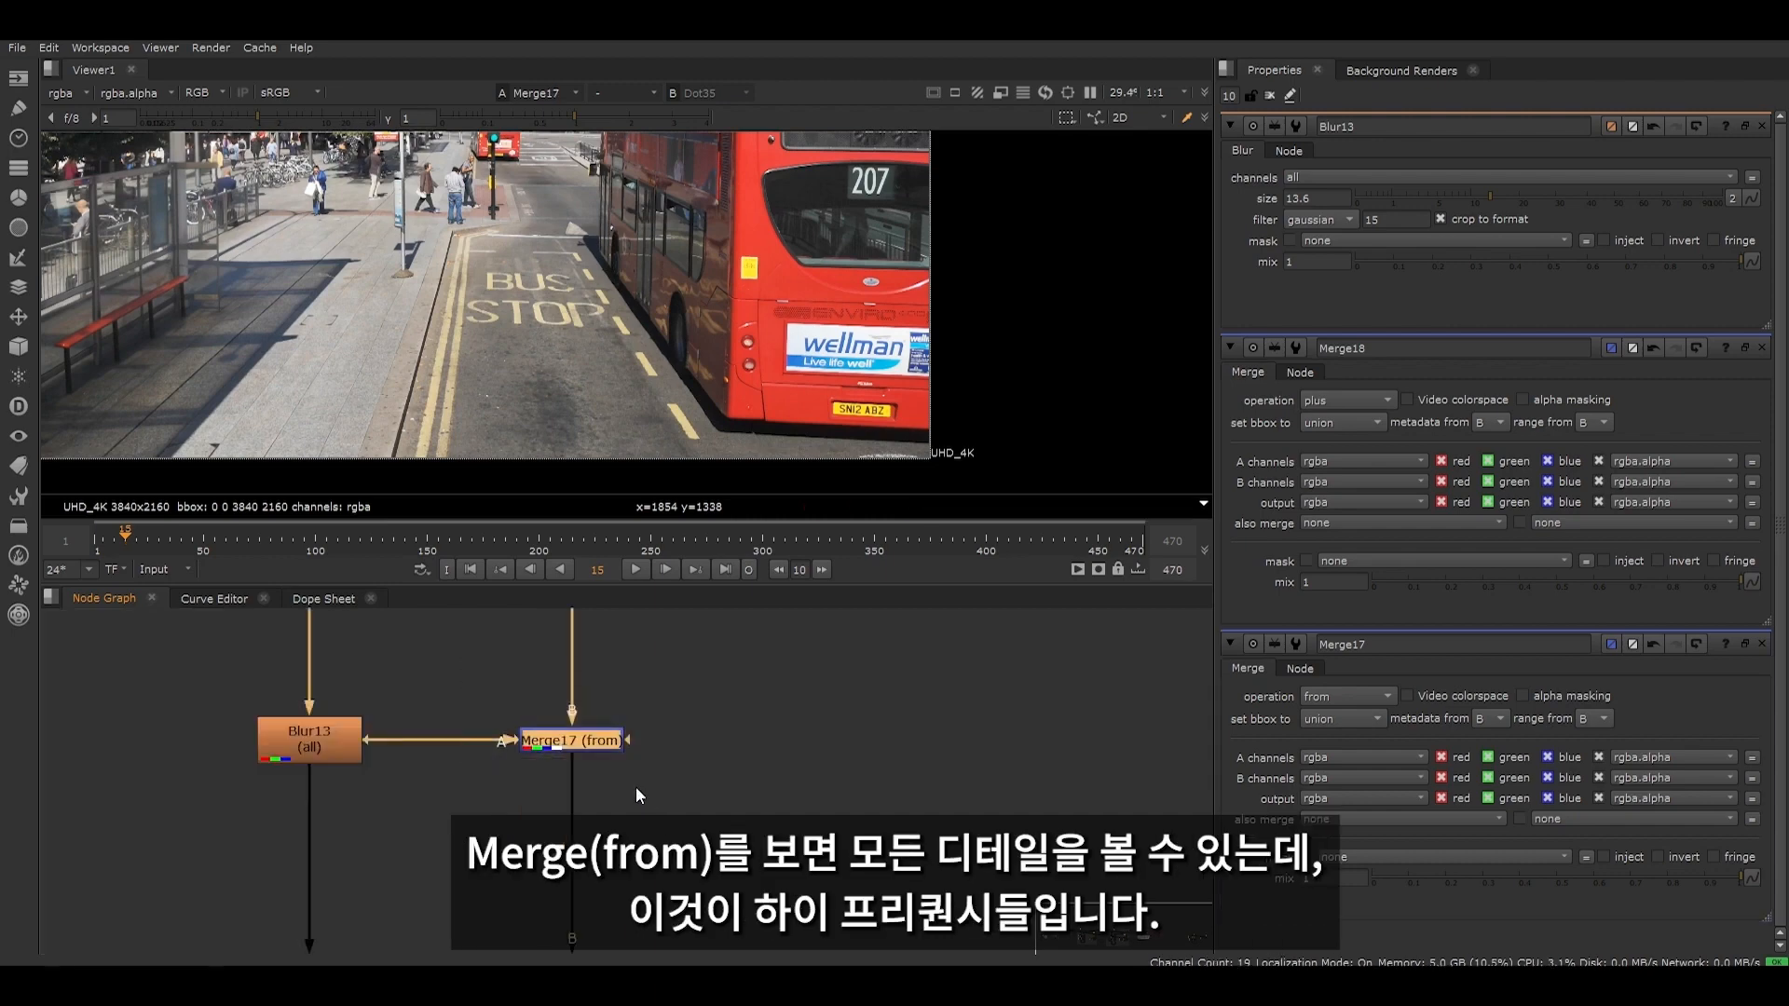
key(1)
scroll(543, 322, up, 6)
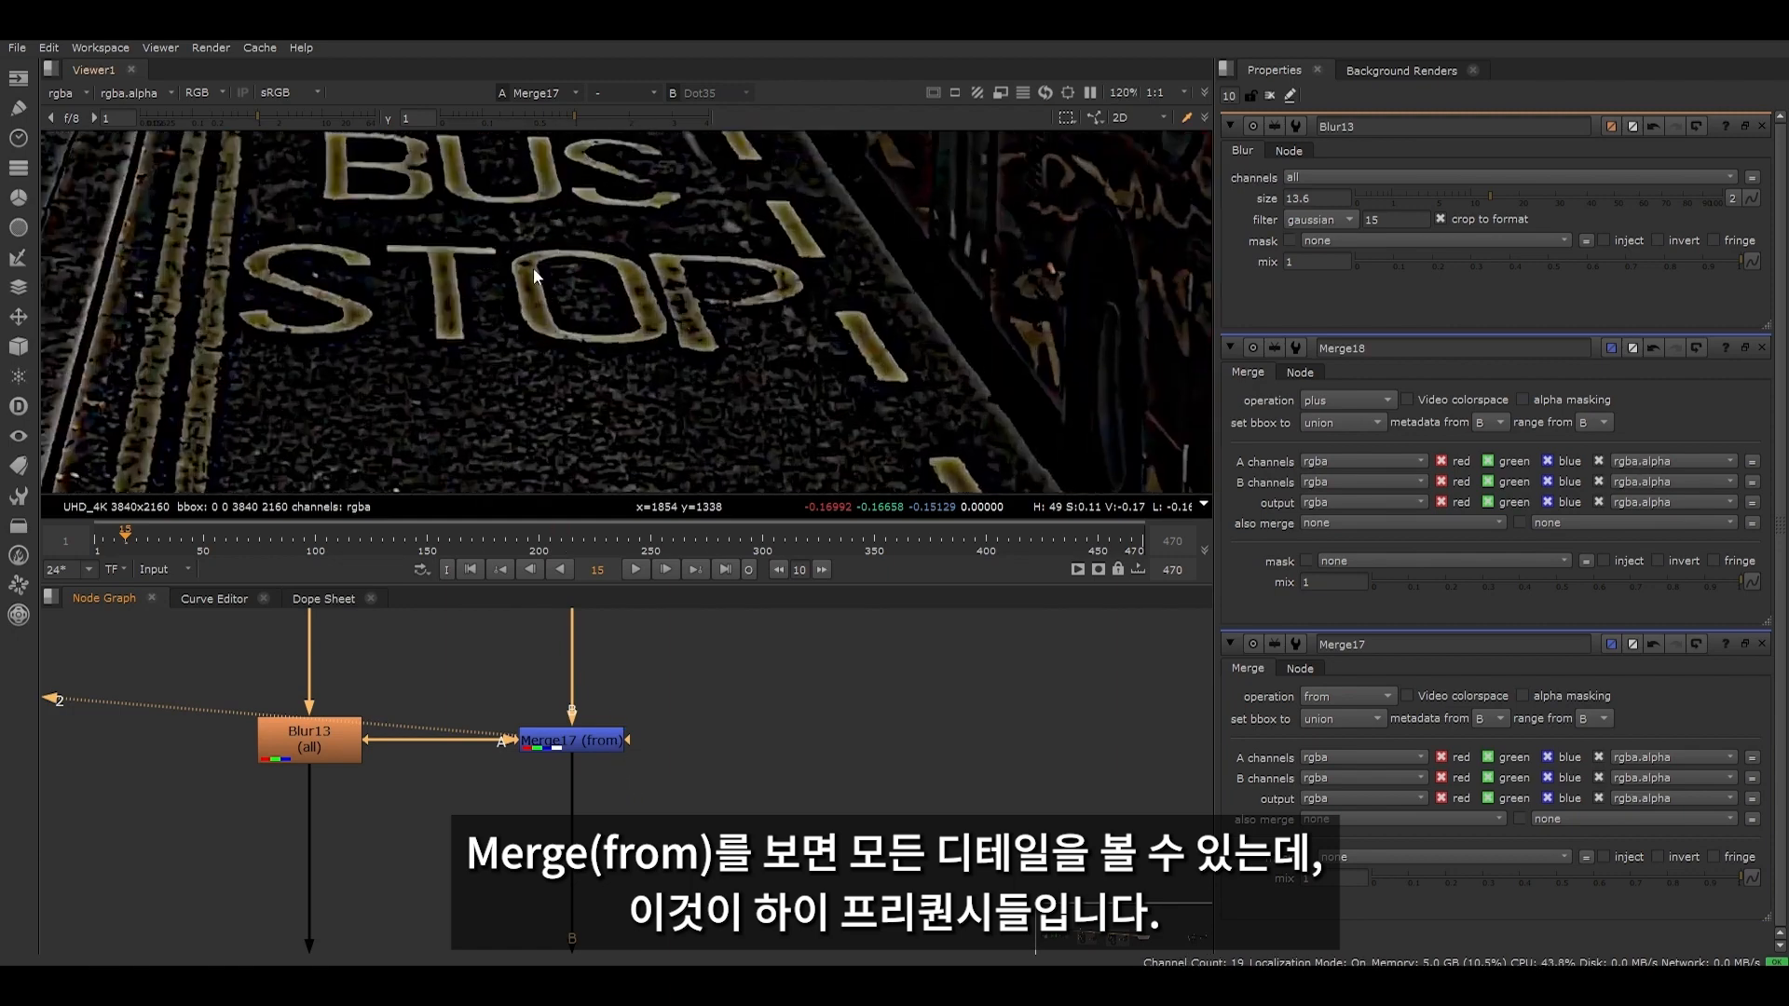
- View Blur13's low-frequency image and set its size to 29
click(326, 739)
key(1)
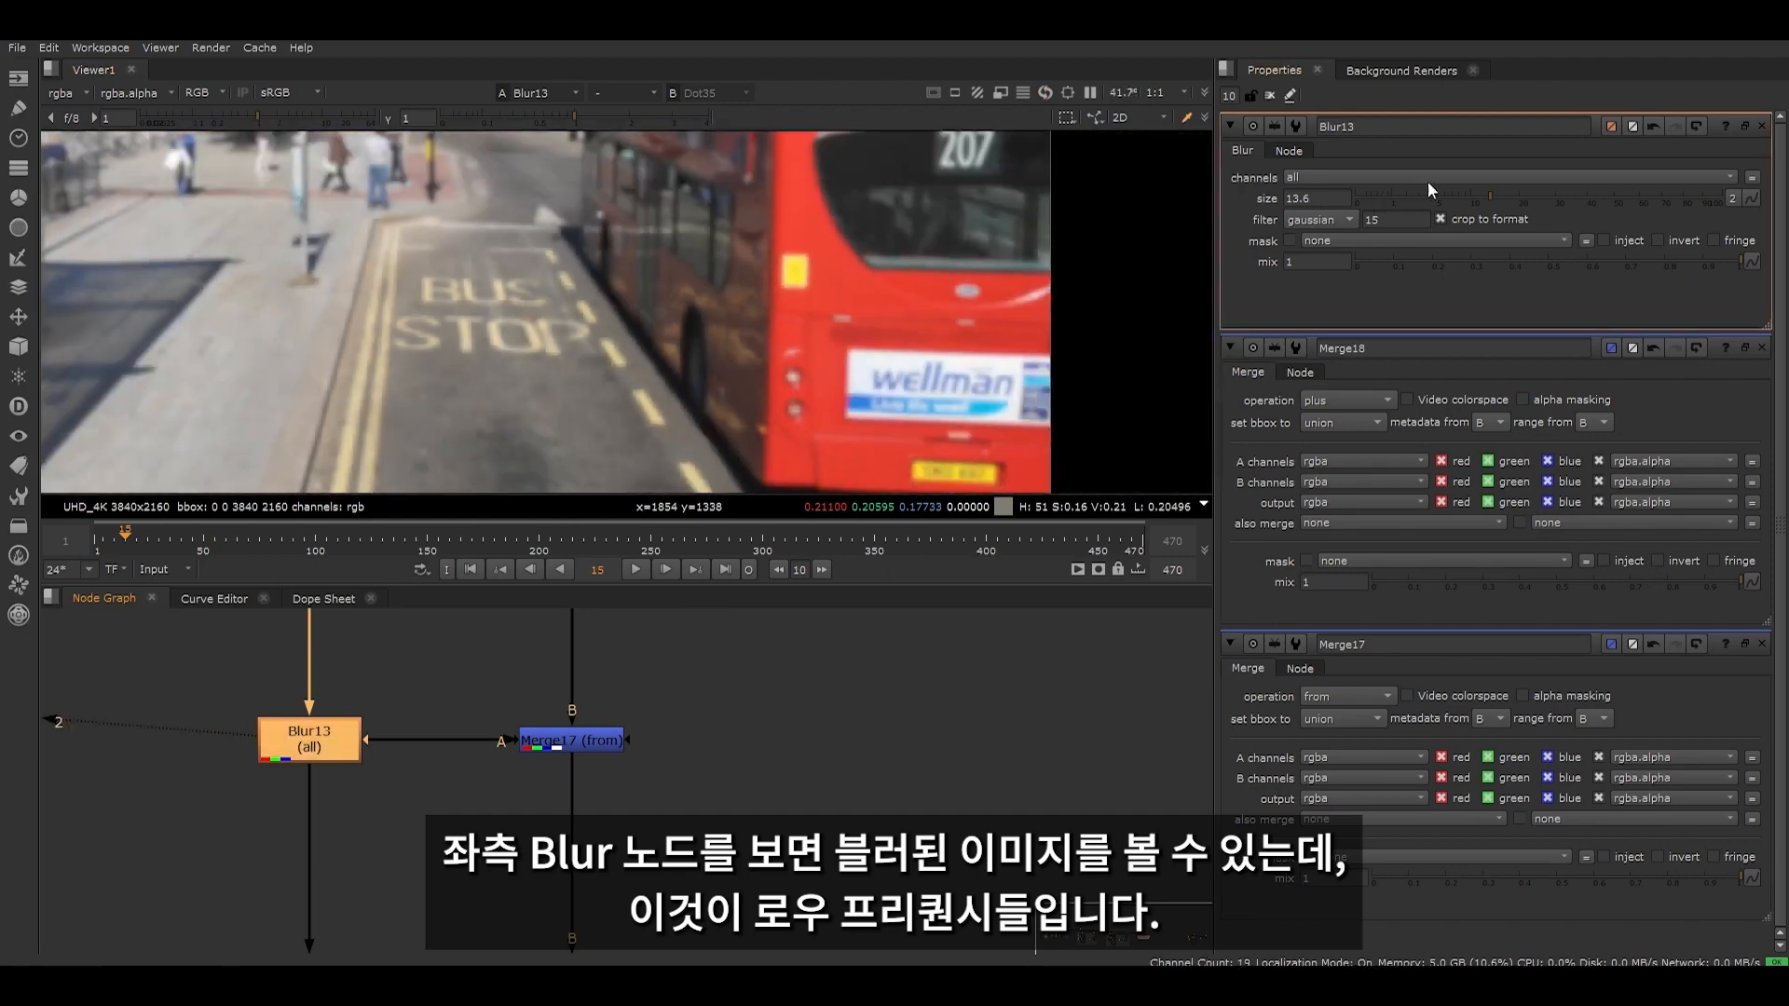
drag(1528, 198, 1554, 203)
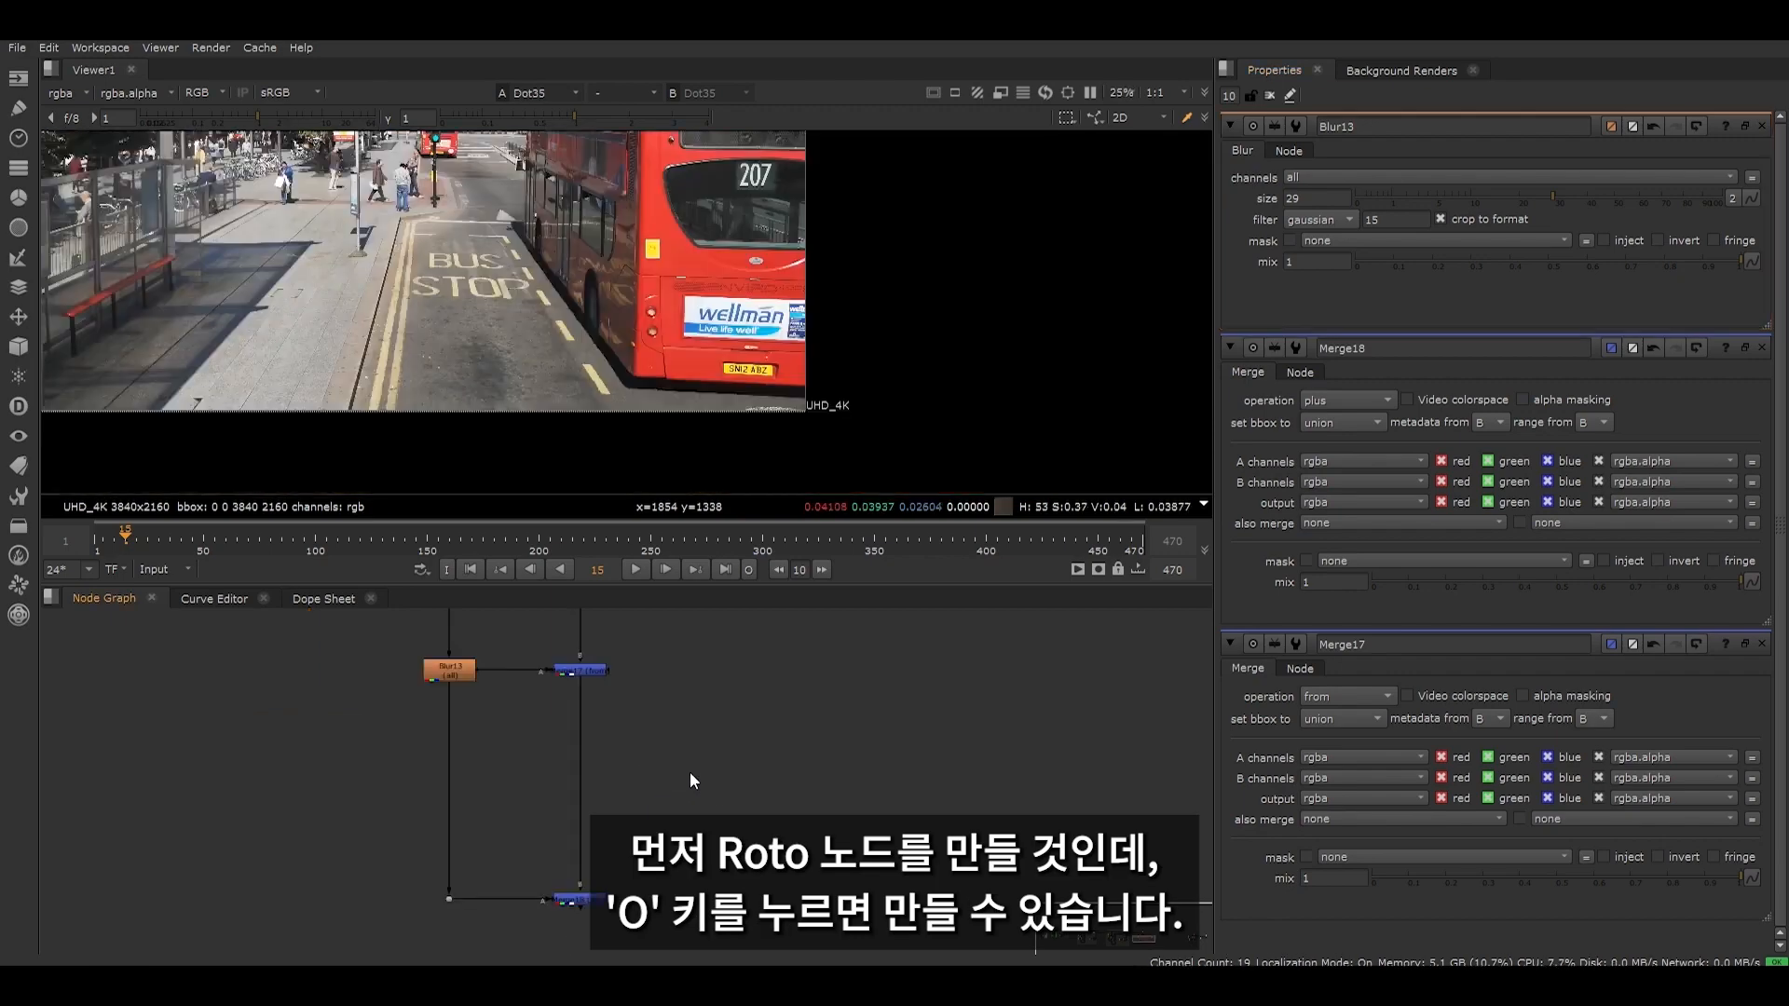
- Add a Roto node beside the Blur branch and draw a closed Bezier shape around the word BUS
key(o)
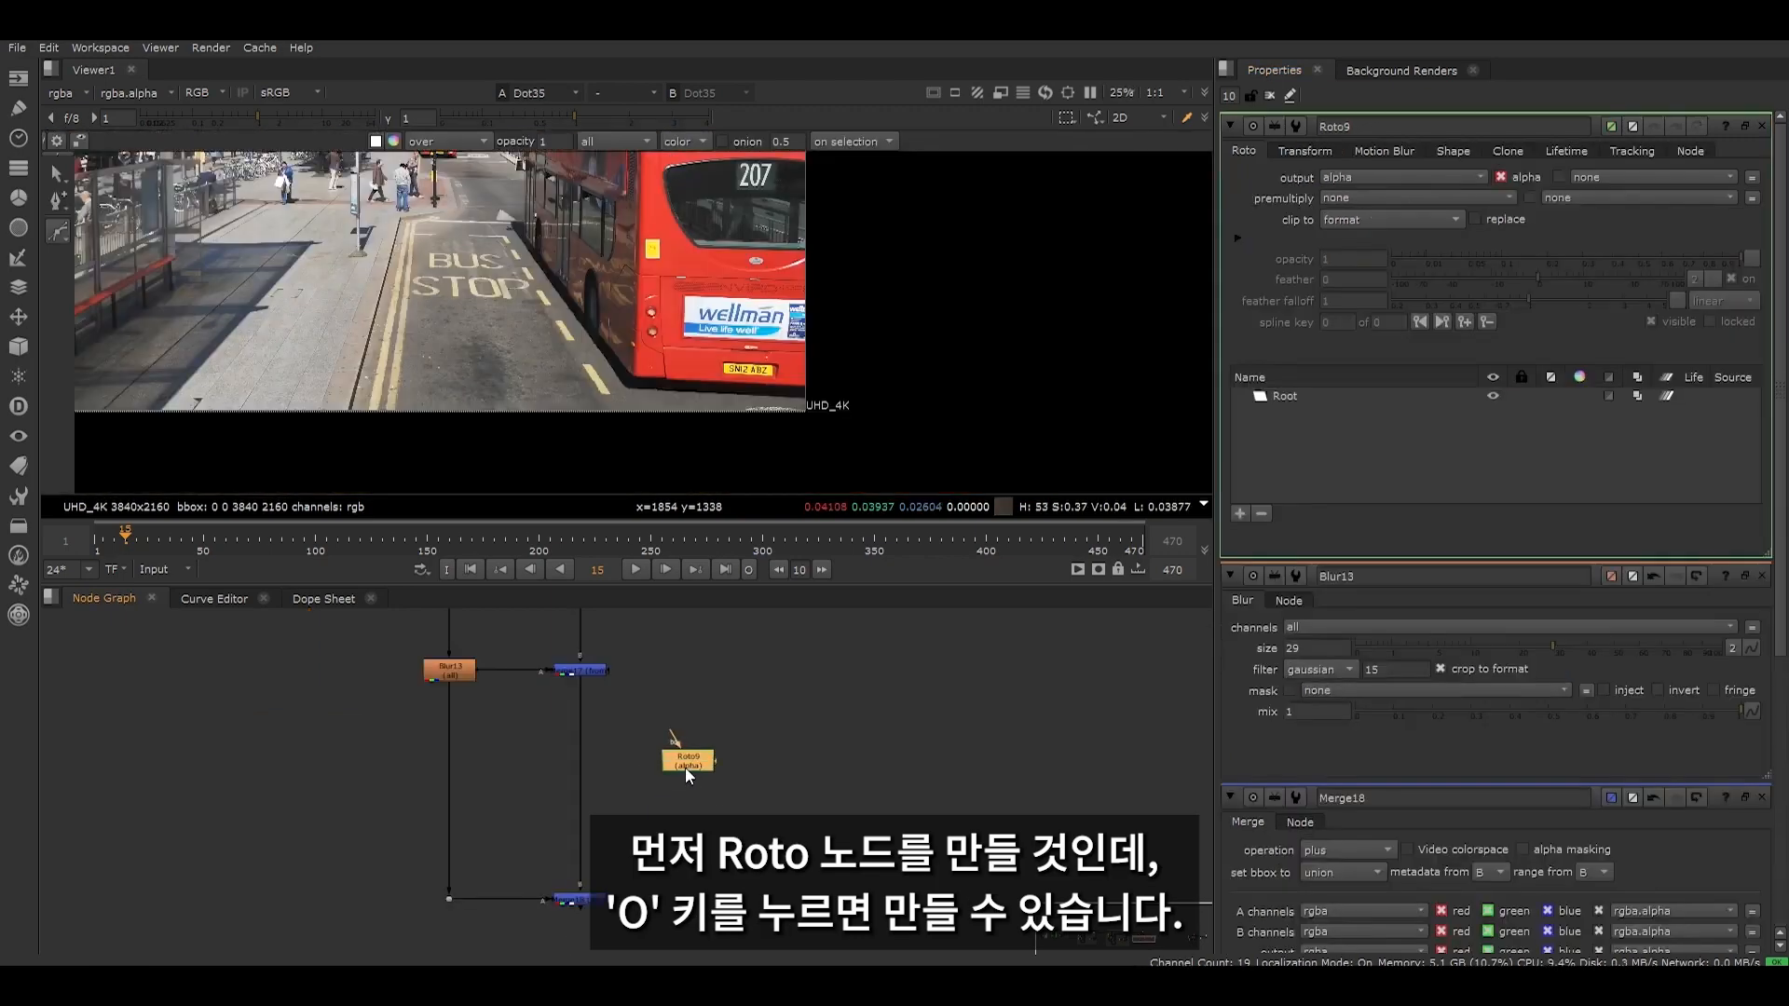
drag(685, 768, 493, 742)
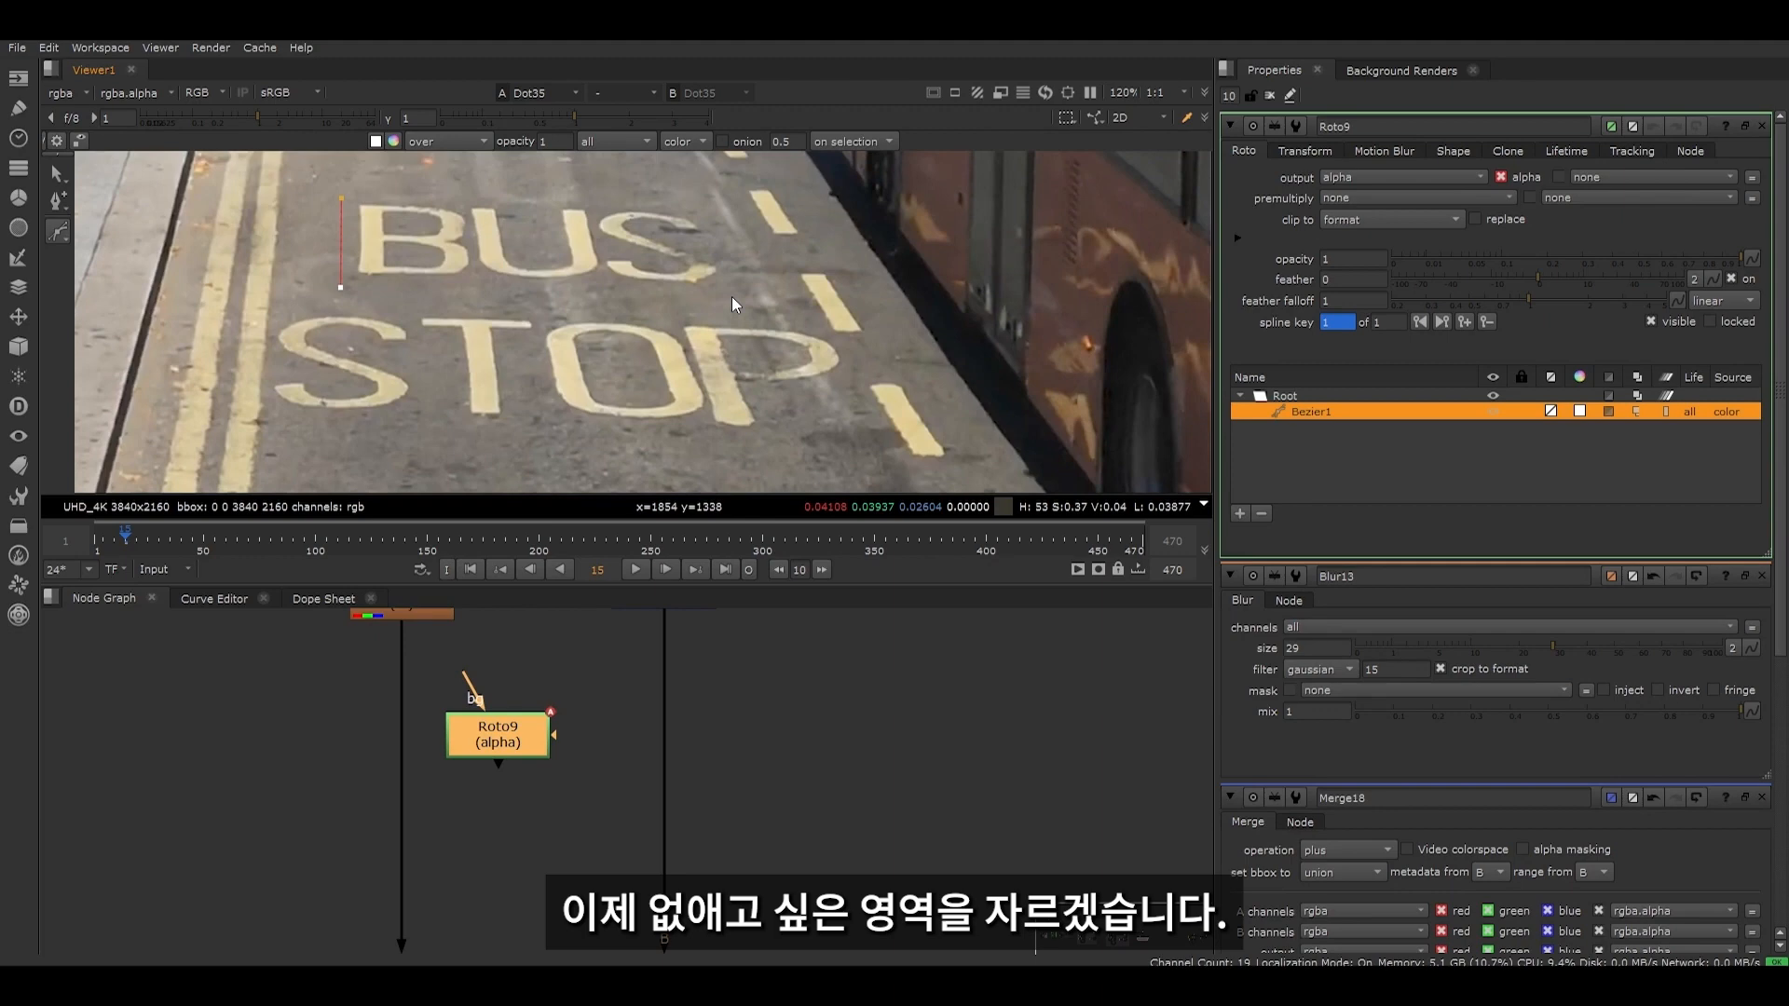
click(714, 296)
click(737, 264)
click(341, 198)
- Draw a second closed Bezier shape around the word STOP and set Roto9's clipping to no clip
click(327, 302)
click(274, 326)
click(270, 413)
click(758, 436)
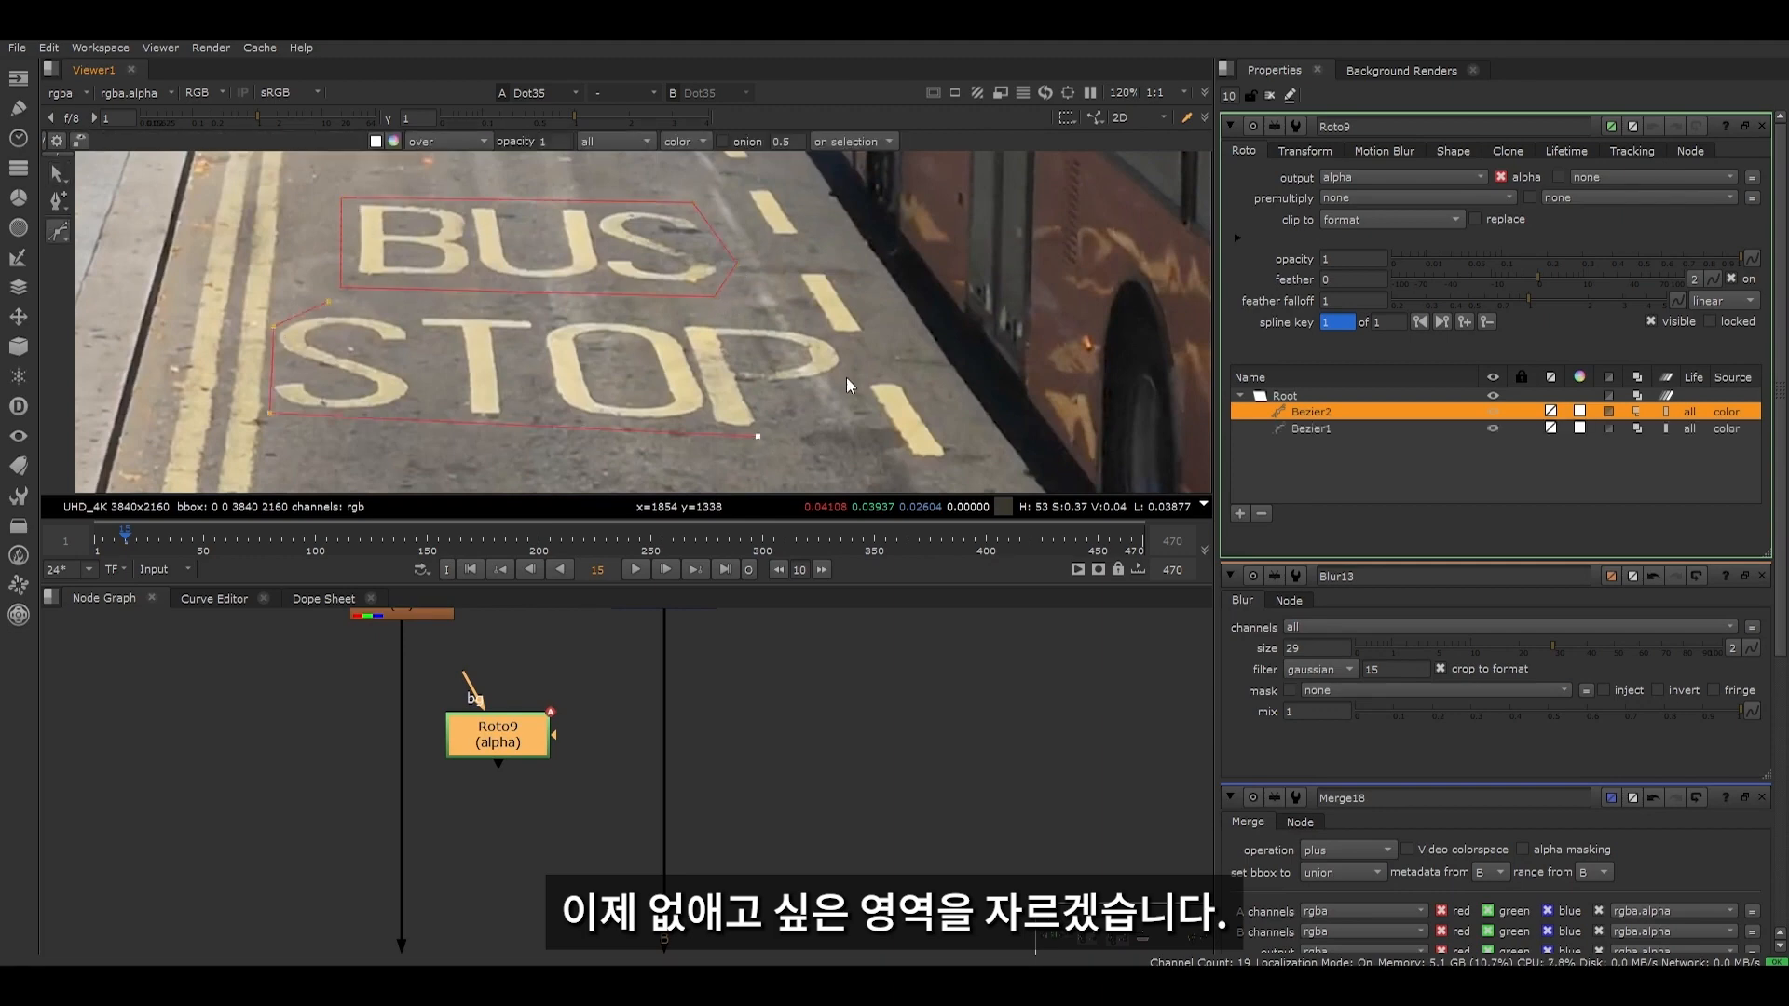
click(846, 370)
click(826, 329)
click(328, 302)
key(q)
click(1363, 218)
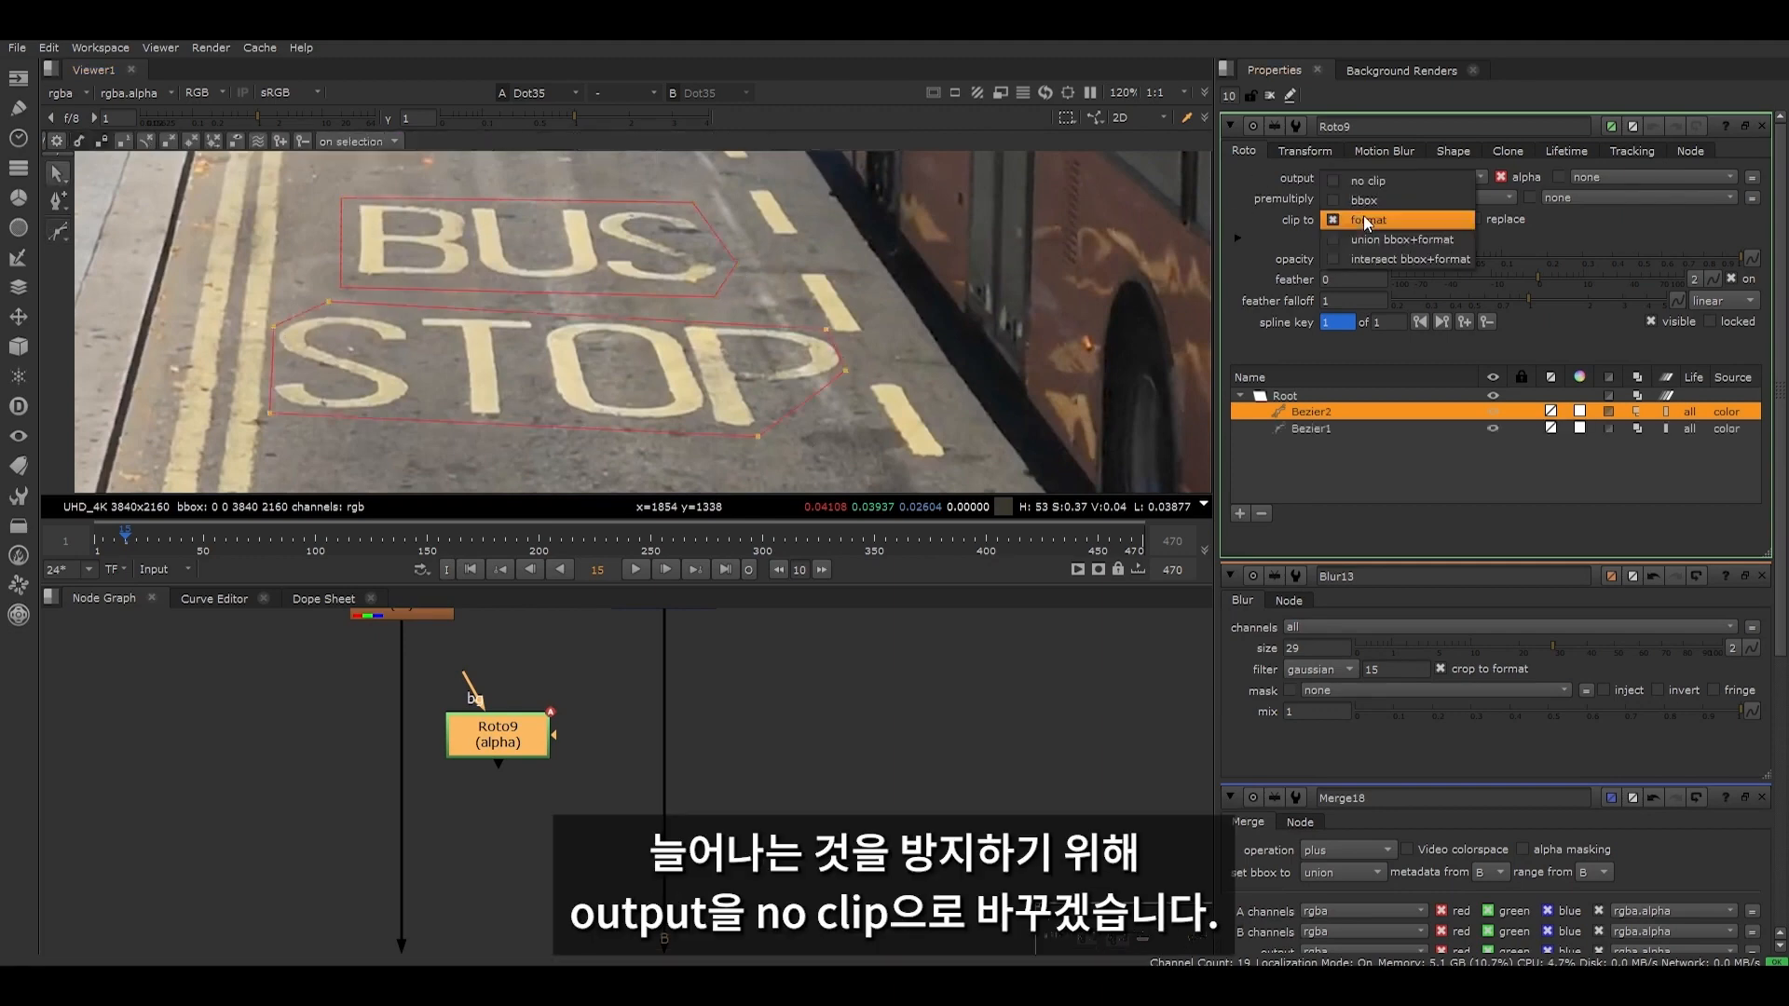
click(1370, 182)
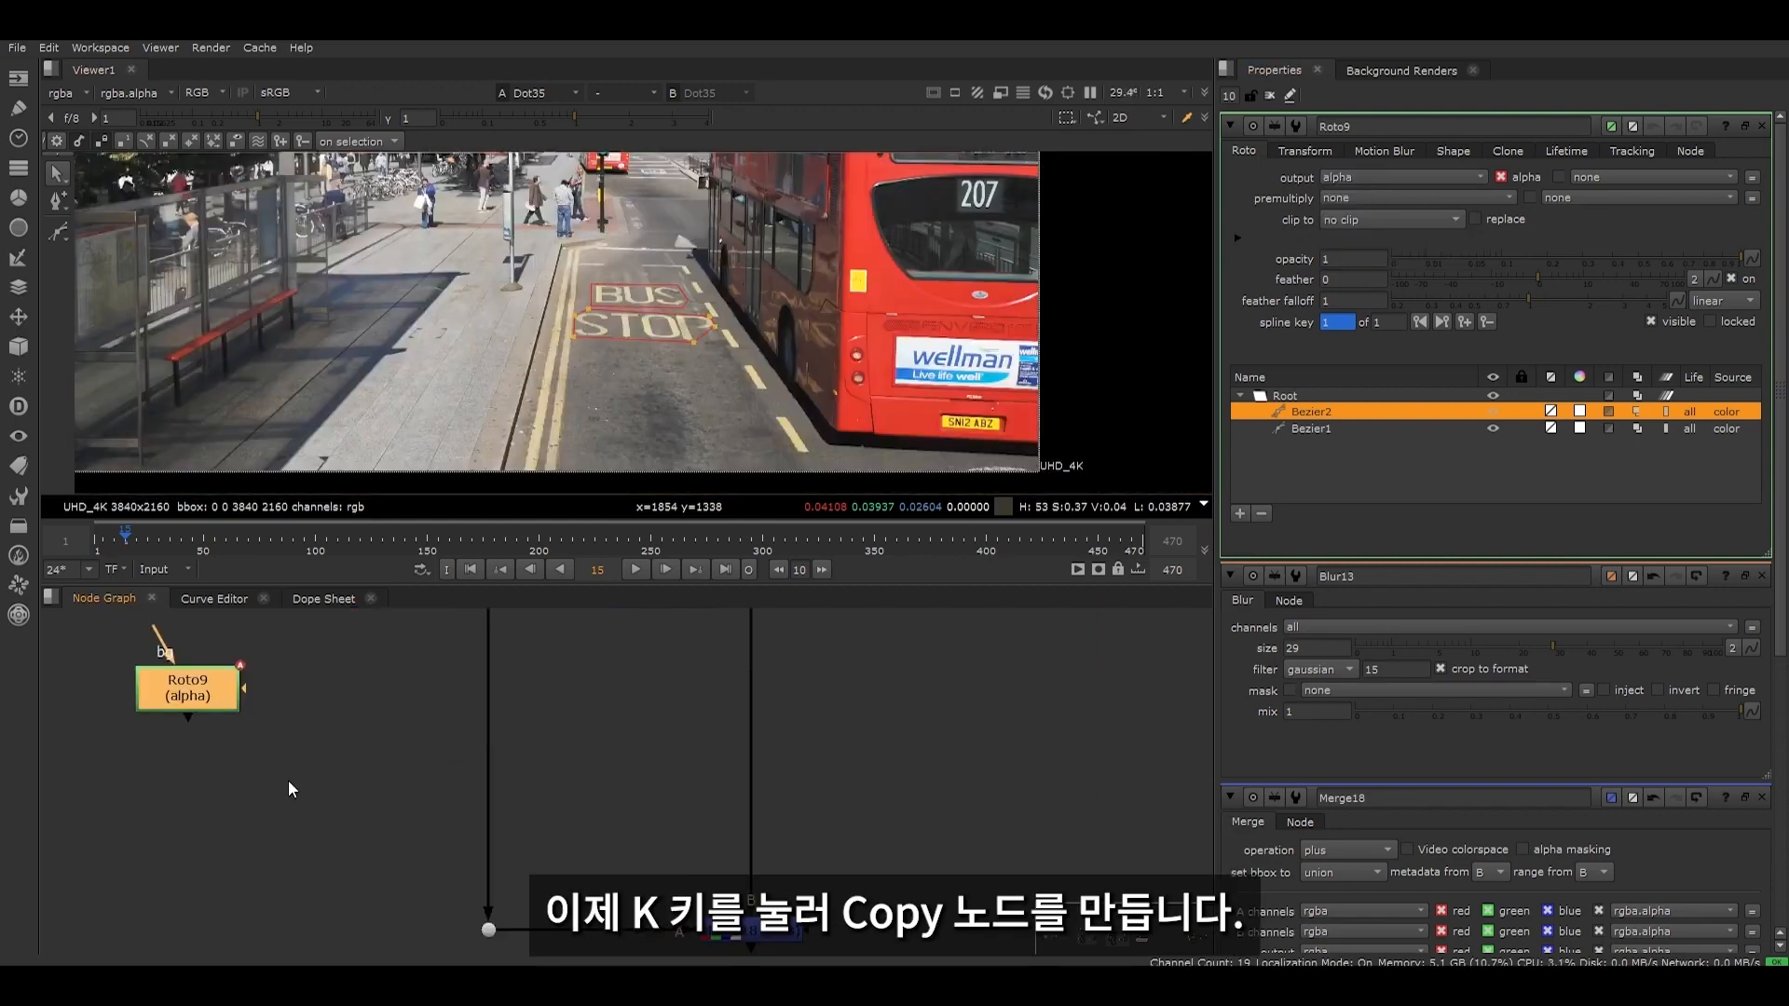
- Create a Copy node fed by Roto9's alpha and connect its B input through a new Dot to the Merge (from) output
key(k)
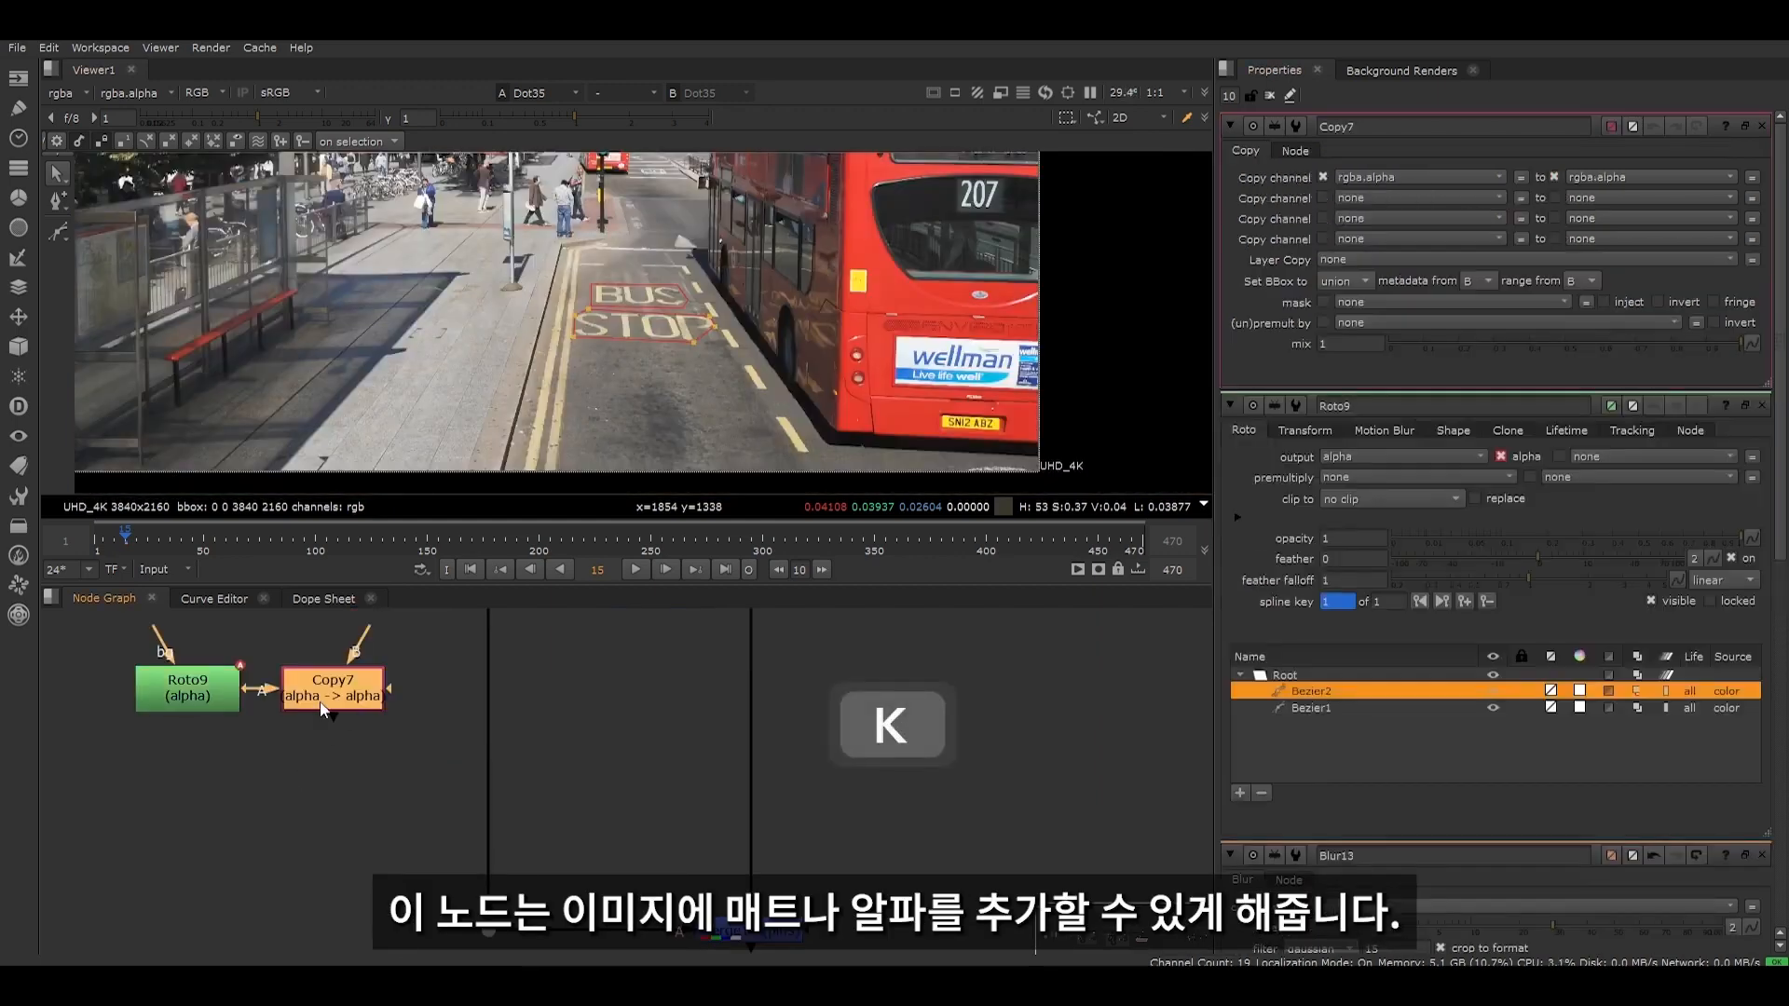
drag(321, 701, 186, 792)
scroll(270, 776, down, 3)
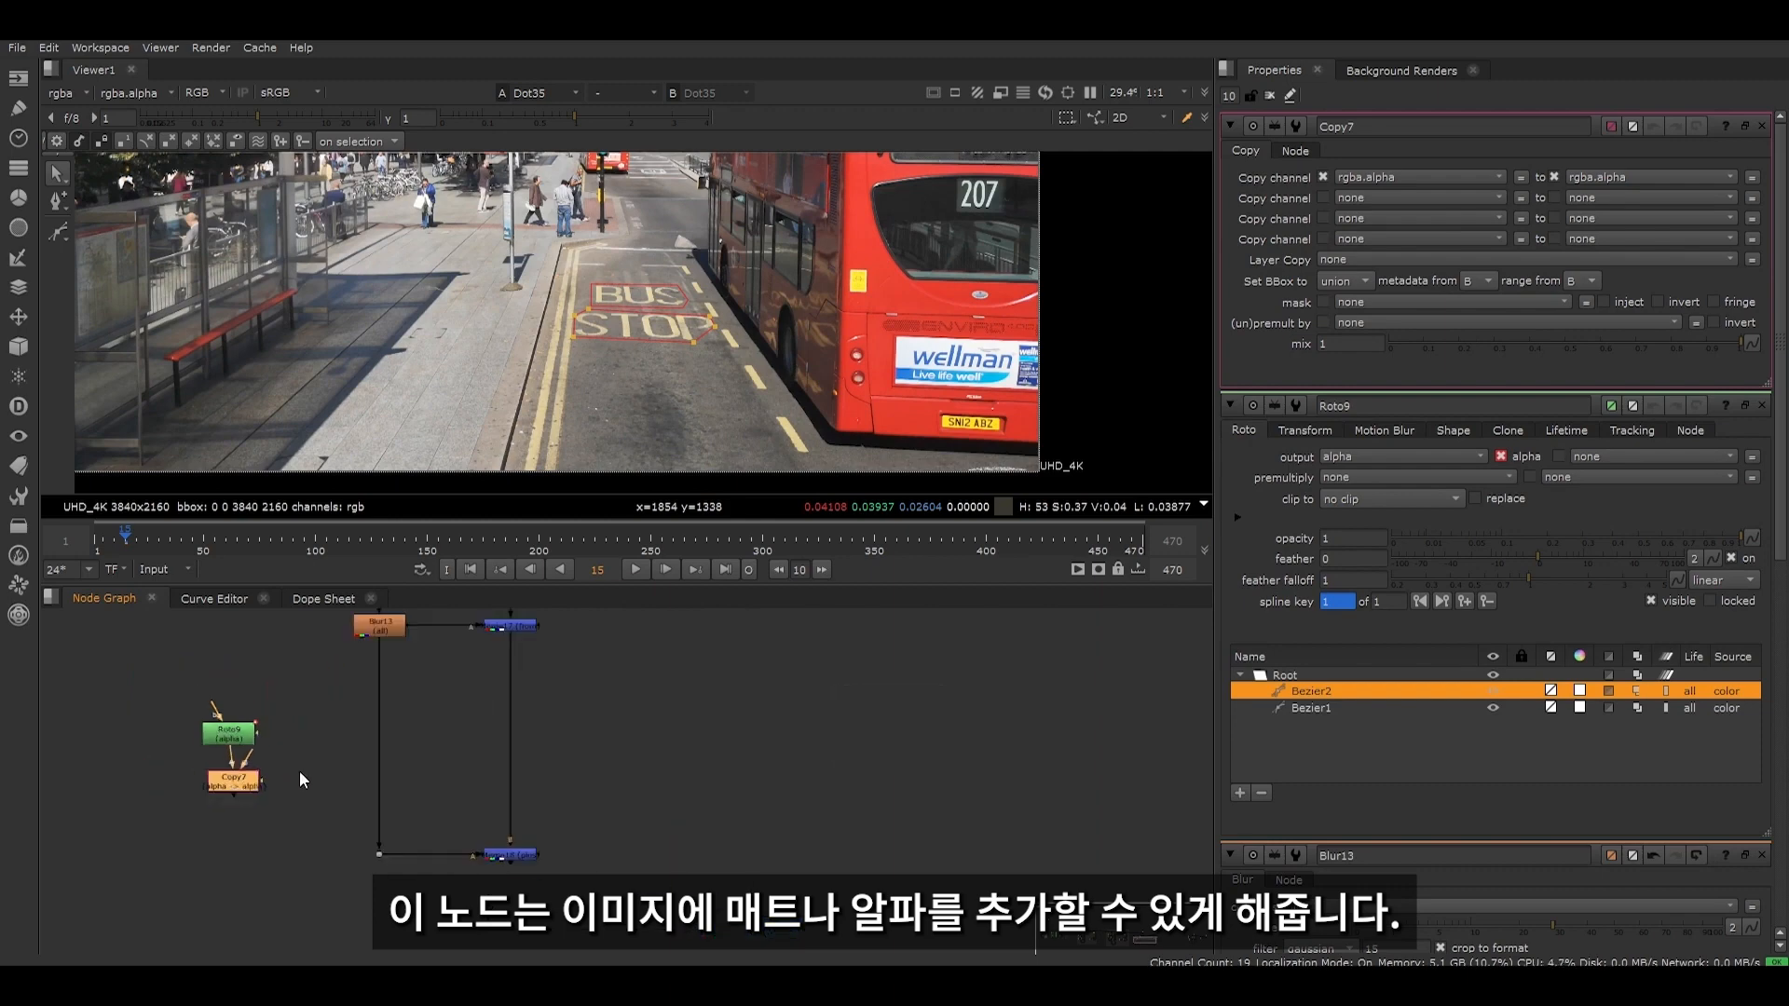
middle_drag(299, 769, 310, 828)
drag(262, 813, 518, 841)
scroll(532, 693, up, 3)
click(523, 678)
key(period)
scroll(520, 835, down, 4)
- Add a Premult node below Copy7, view the cut-out BUS STOP marking and clear the open node properties
click(304, 802)
key(Tab)
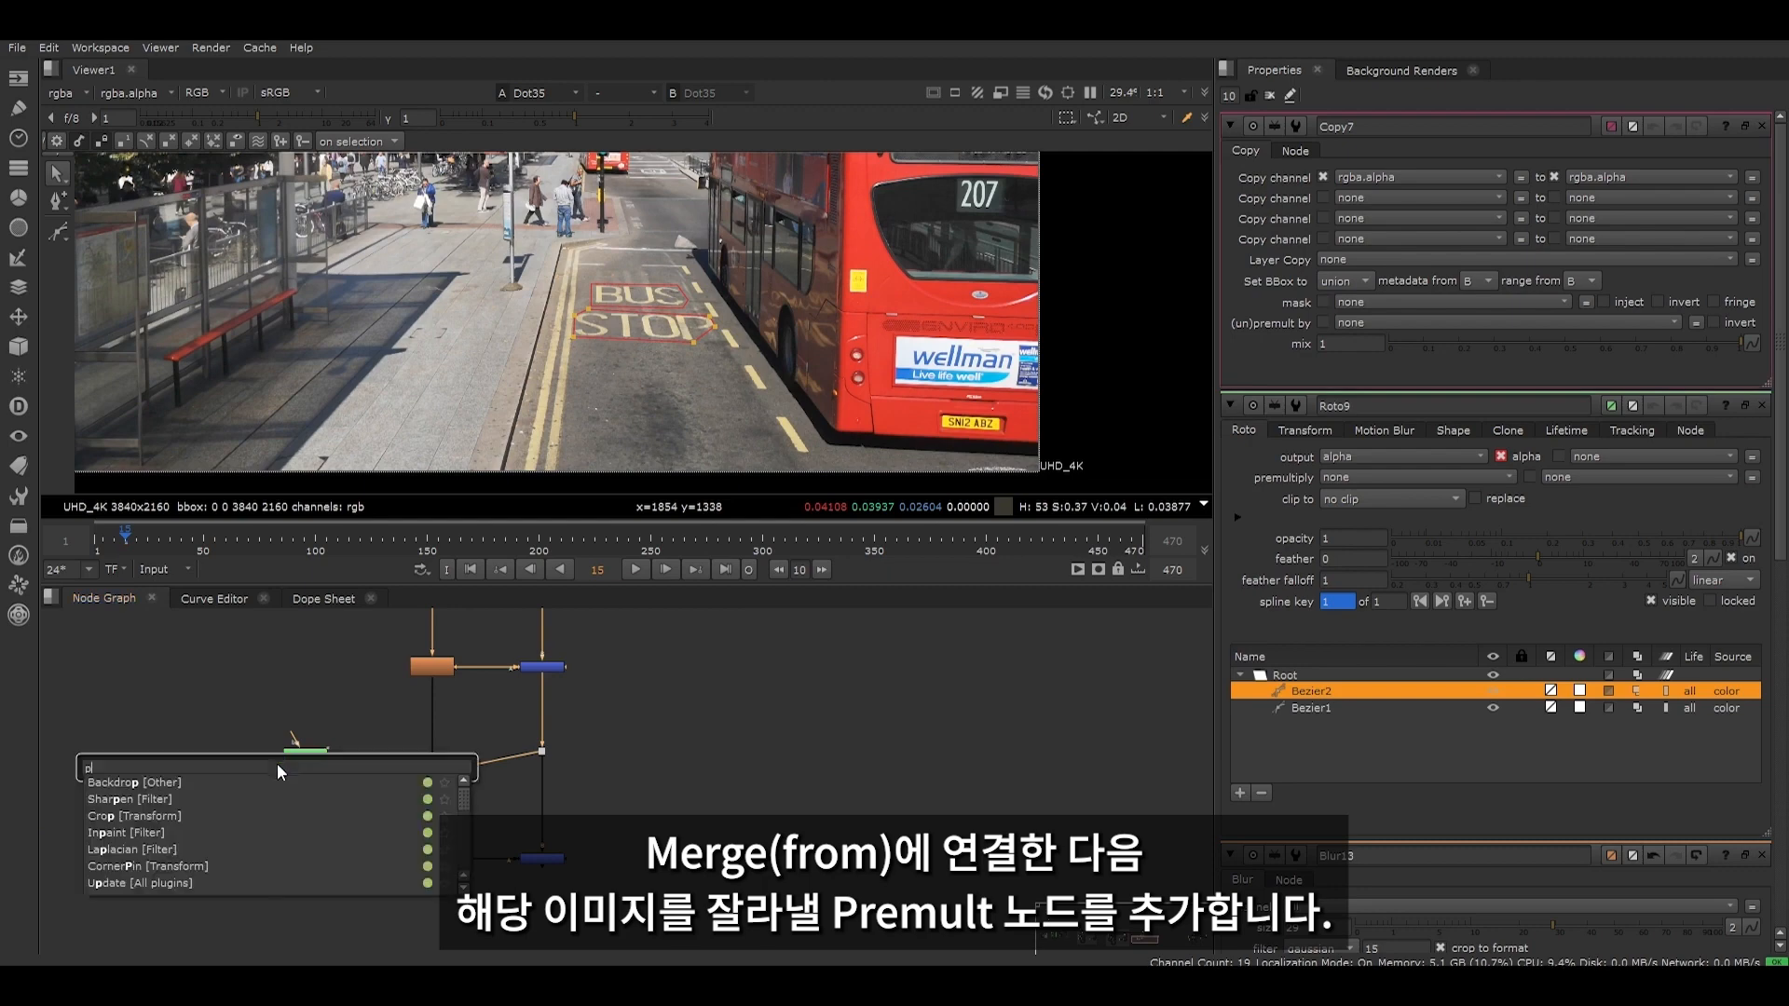
text(premult)
key(Return)
scroll(343, 833, up, 3)
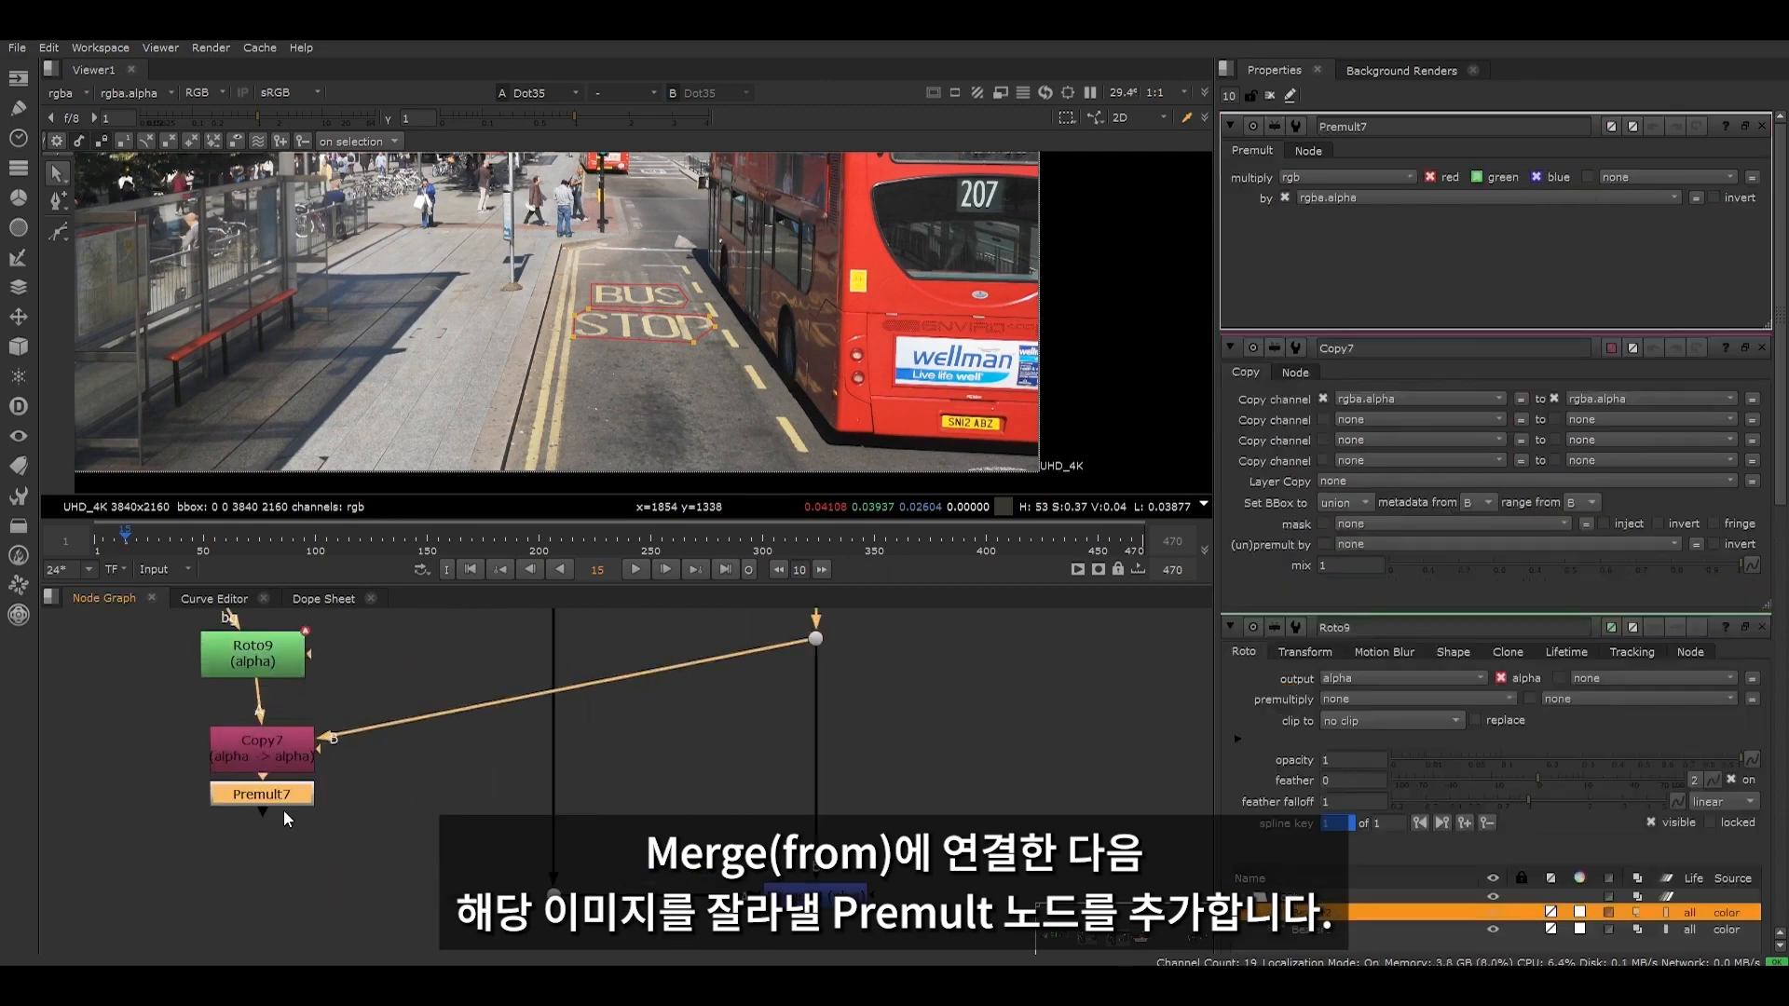
key(2)
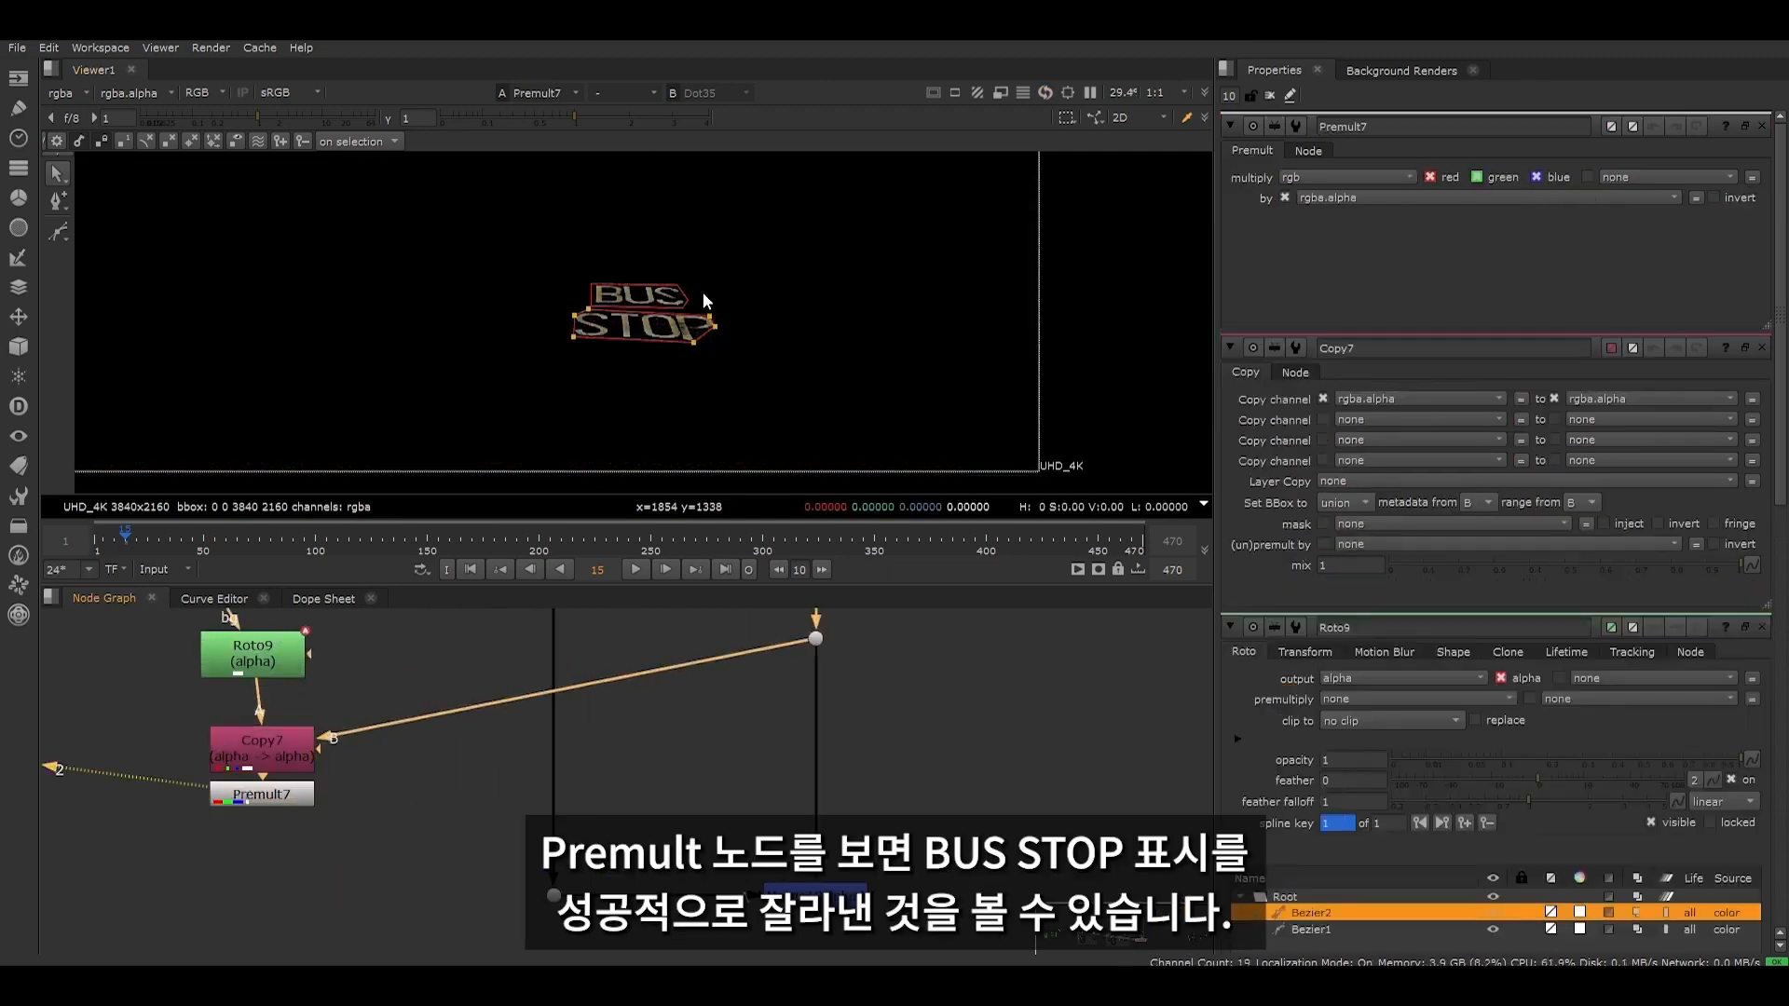
scroll(703, 293, up, 3)
click(1271, 99)
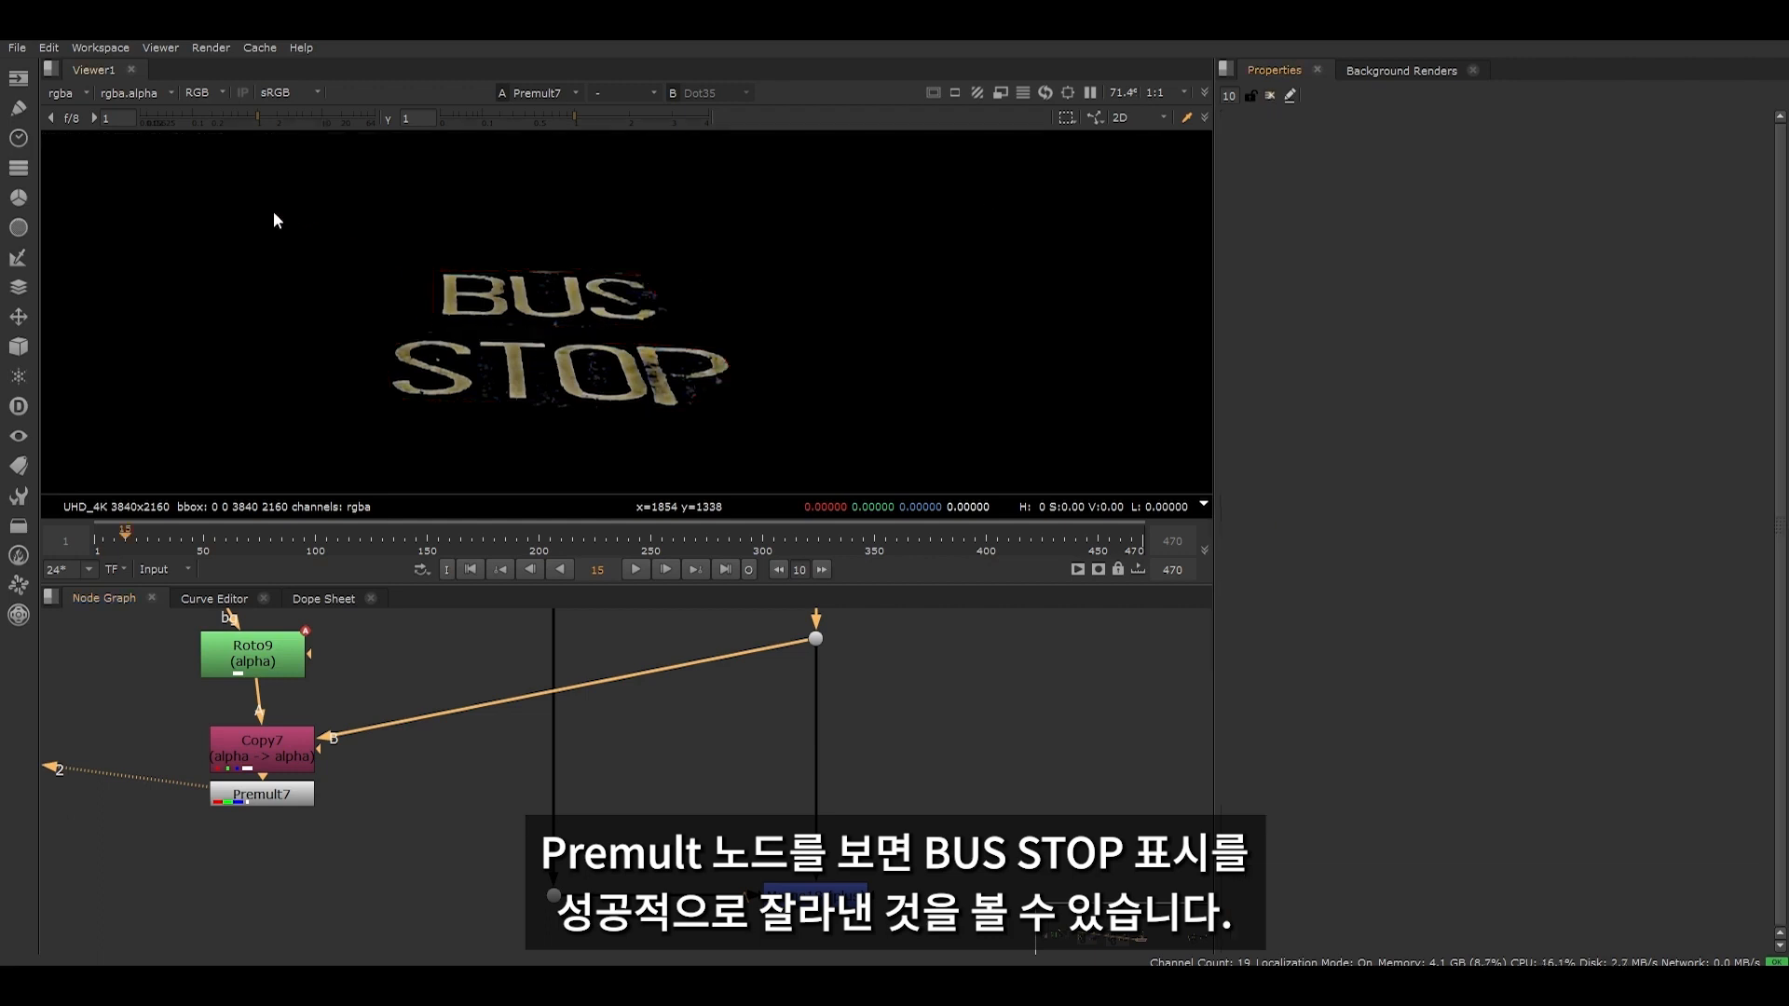
- Merge Premult7 over the high-frequency branch with a new Merge (over) node, and compare its output with the branch before it
drag(272, 220, 825, 462)
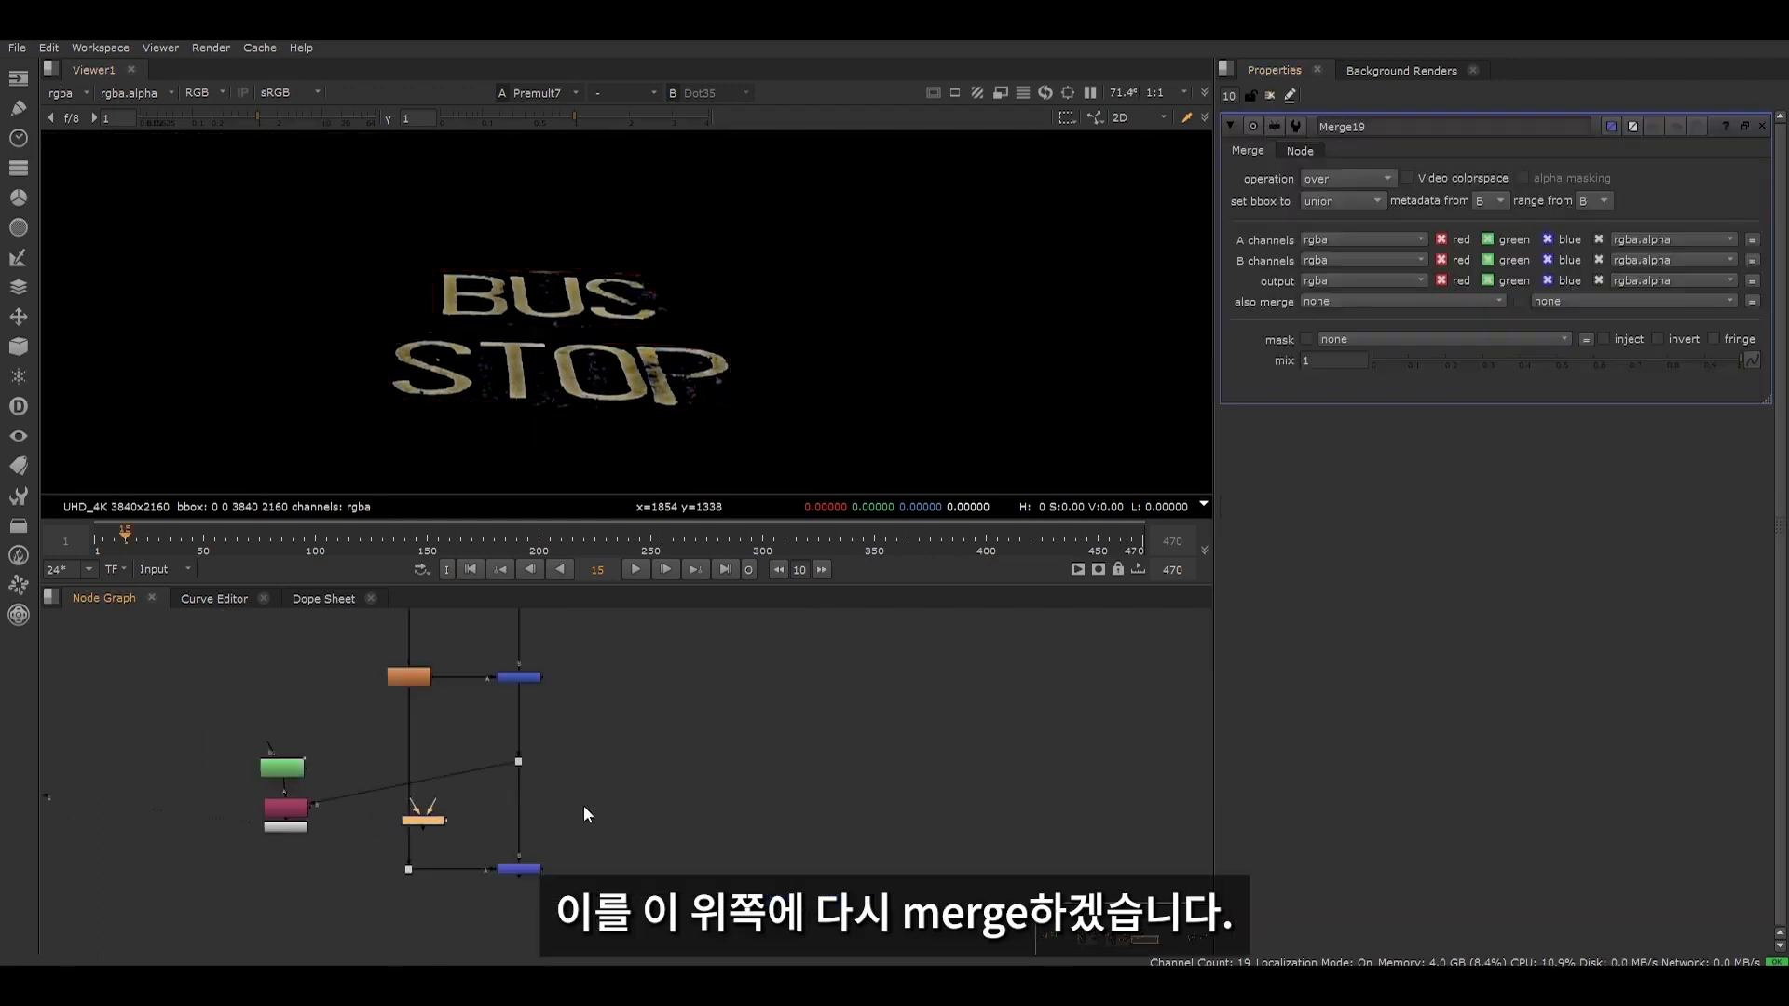
drag(424, 821, 300, 827)
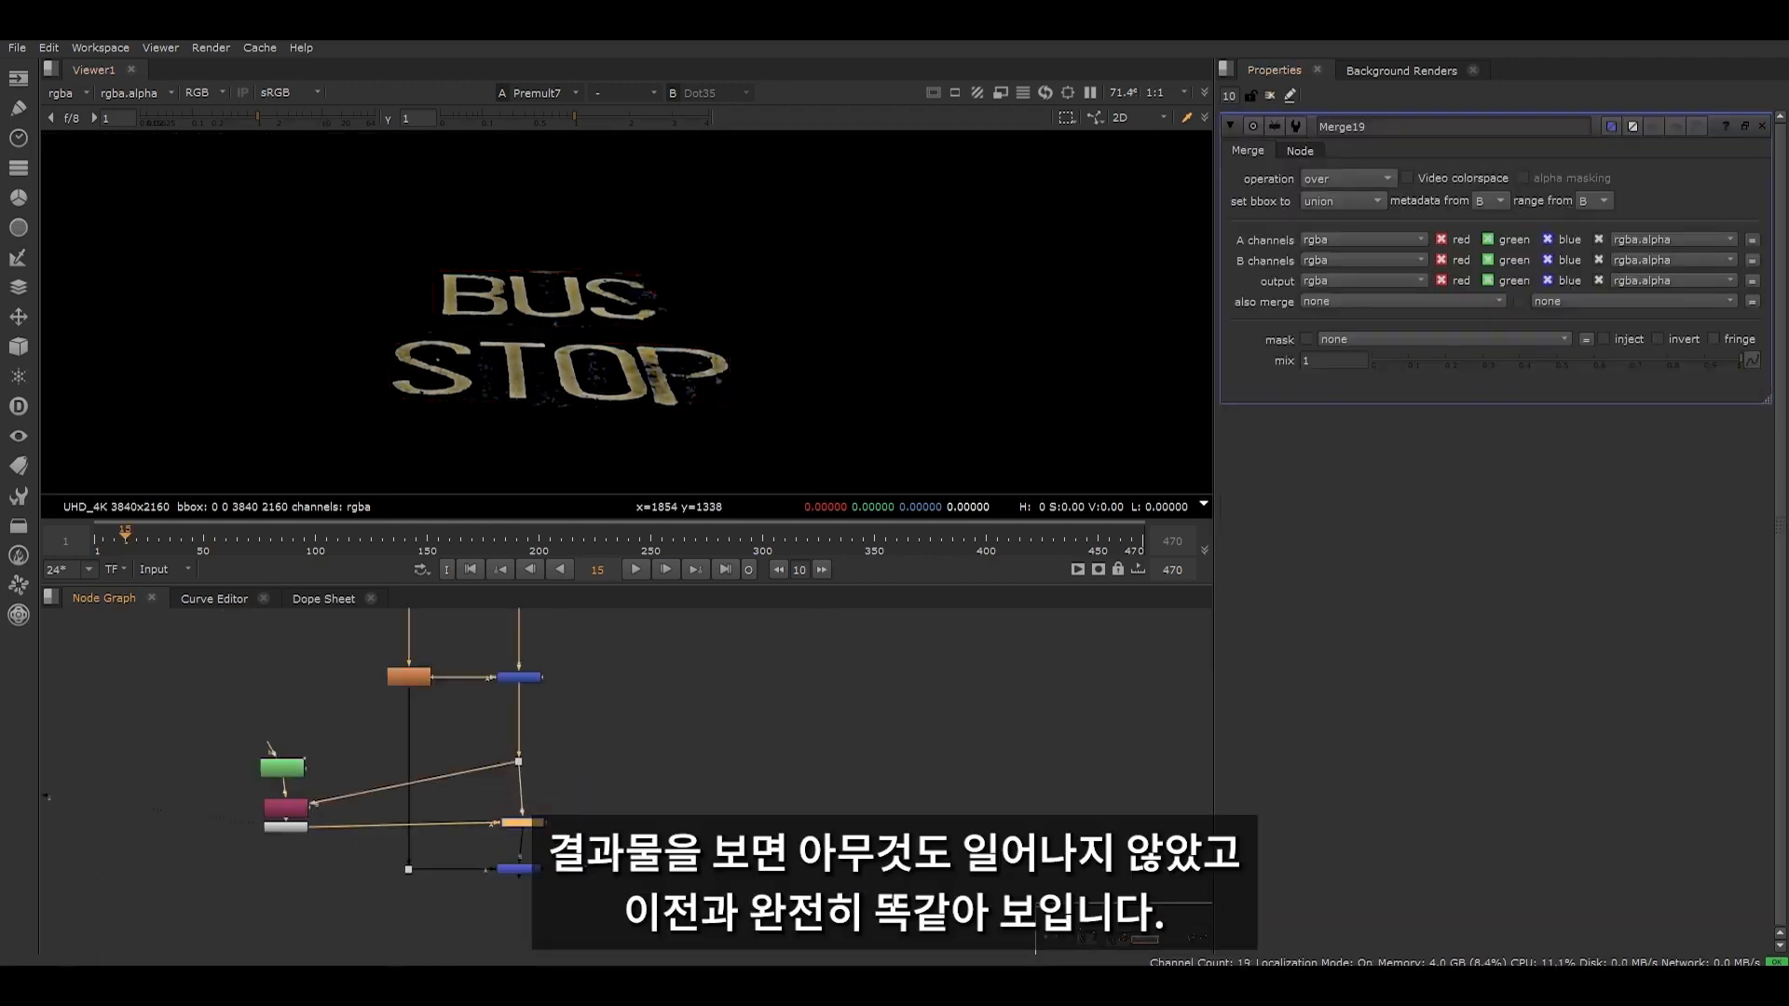
key(1)
scroll(614, 461, down, 5)
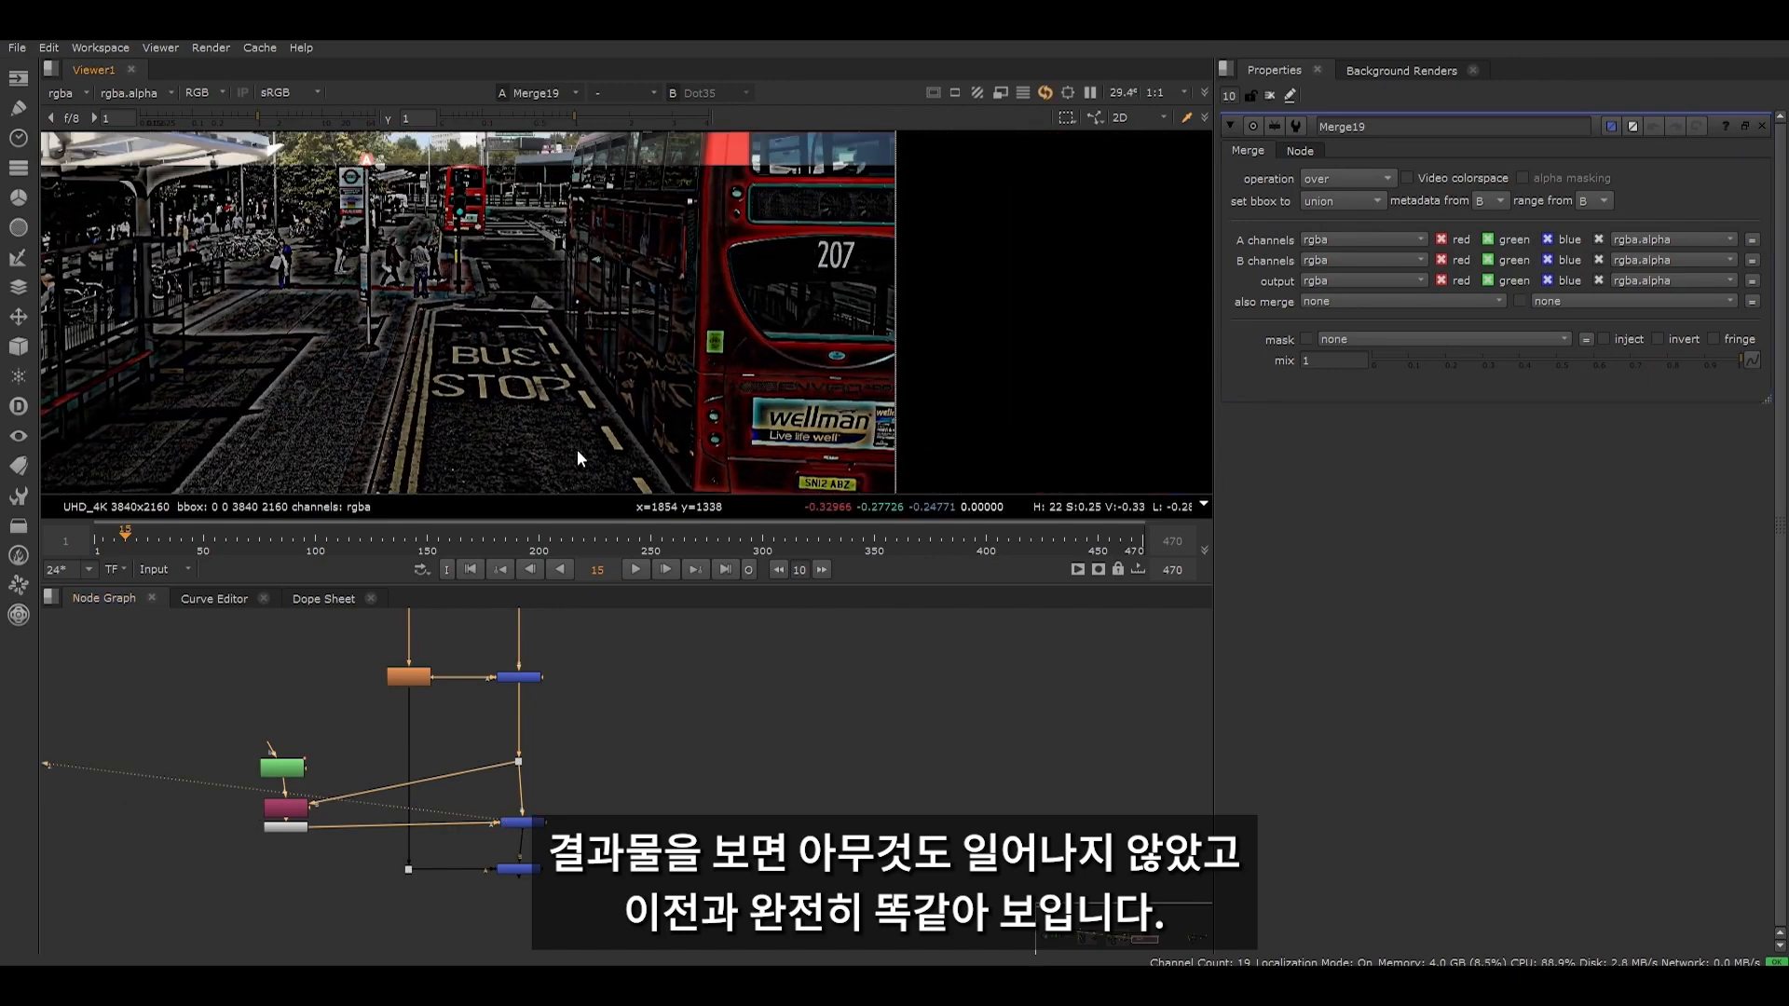
click(535, 779)
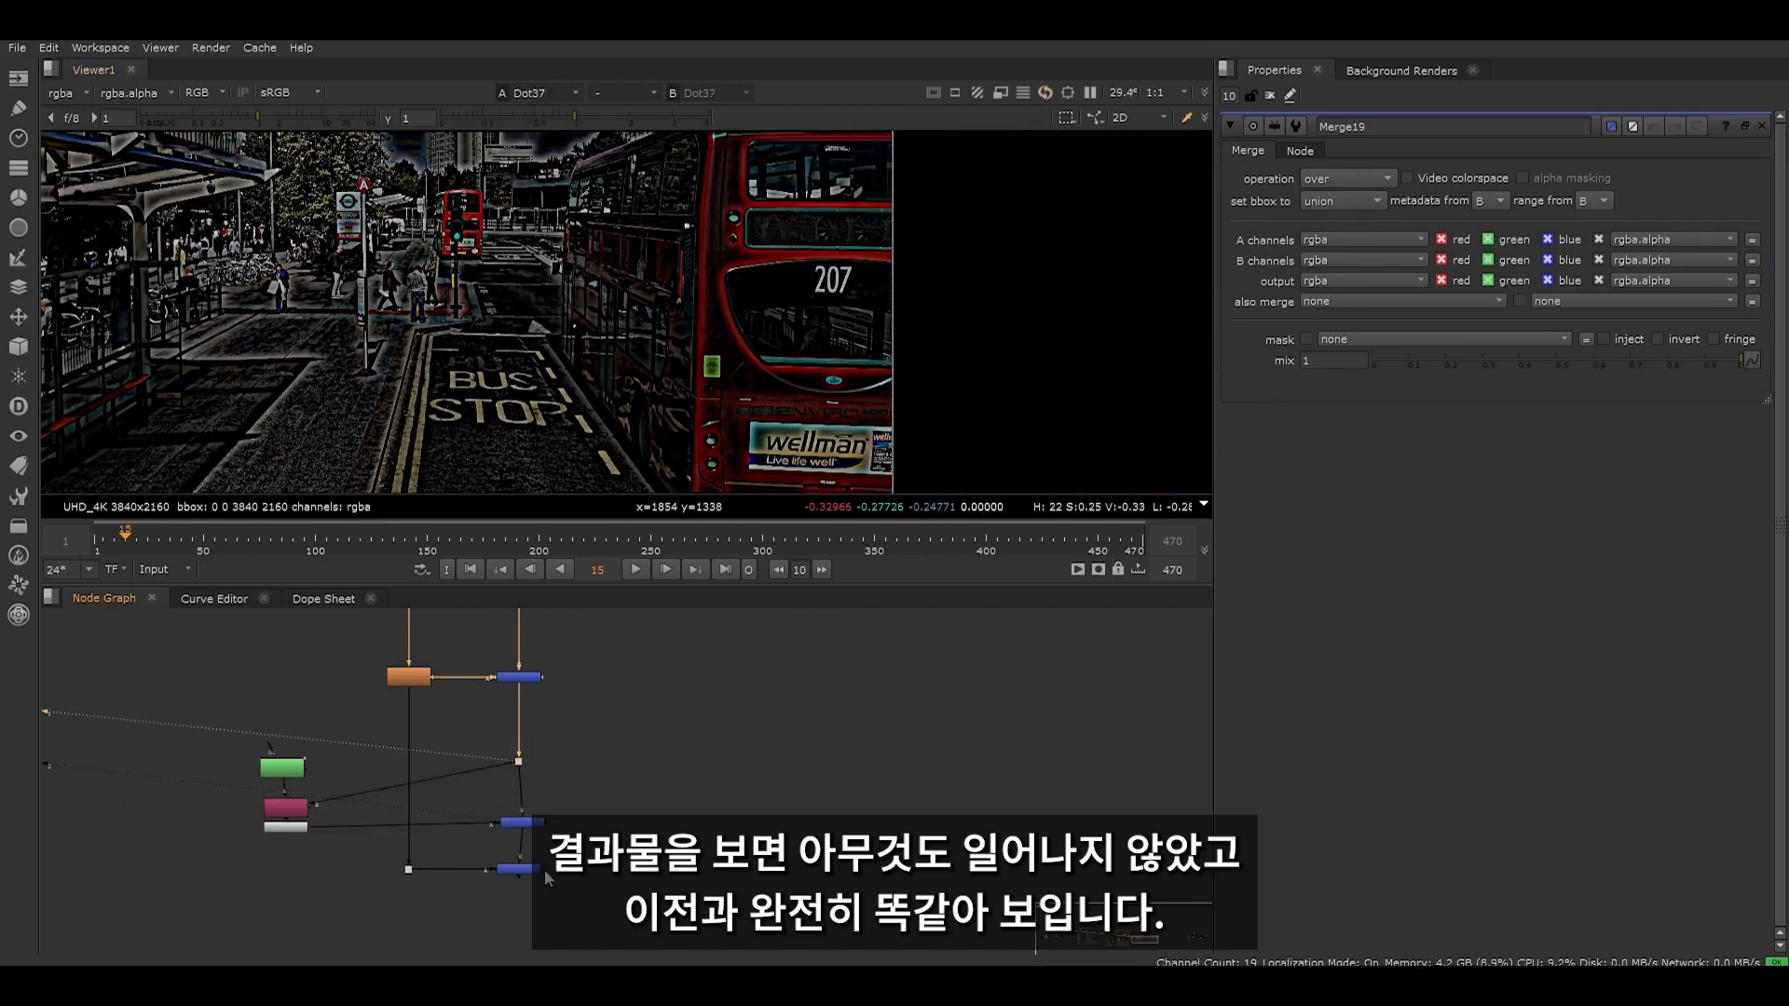
drag(556, 789, 479, 835)
key(1)
click(468, 796)
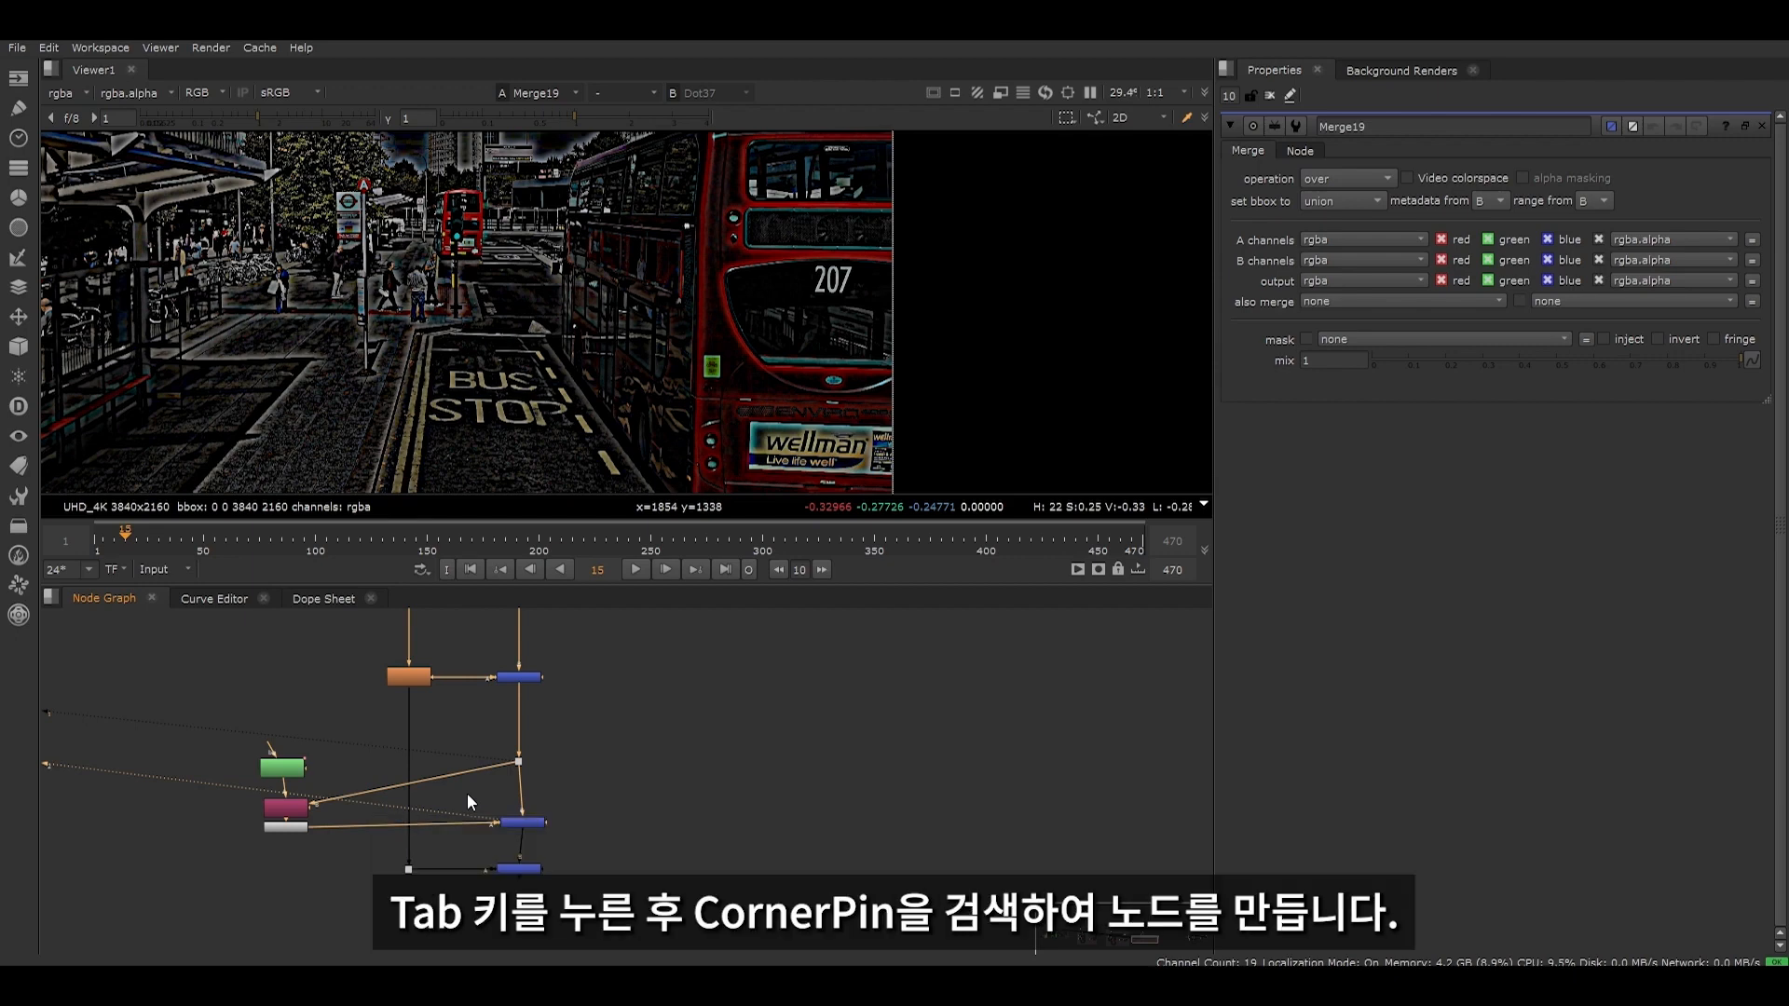
- Insert a CornerPin node between the high-frequency Dot and Copy7, and disable it
scroll(470, 686, up, 3)
key(Tab)
text(corner)
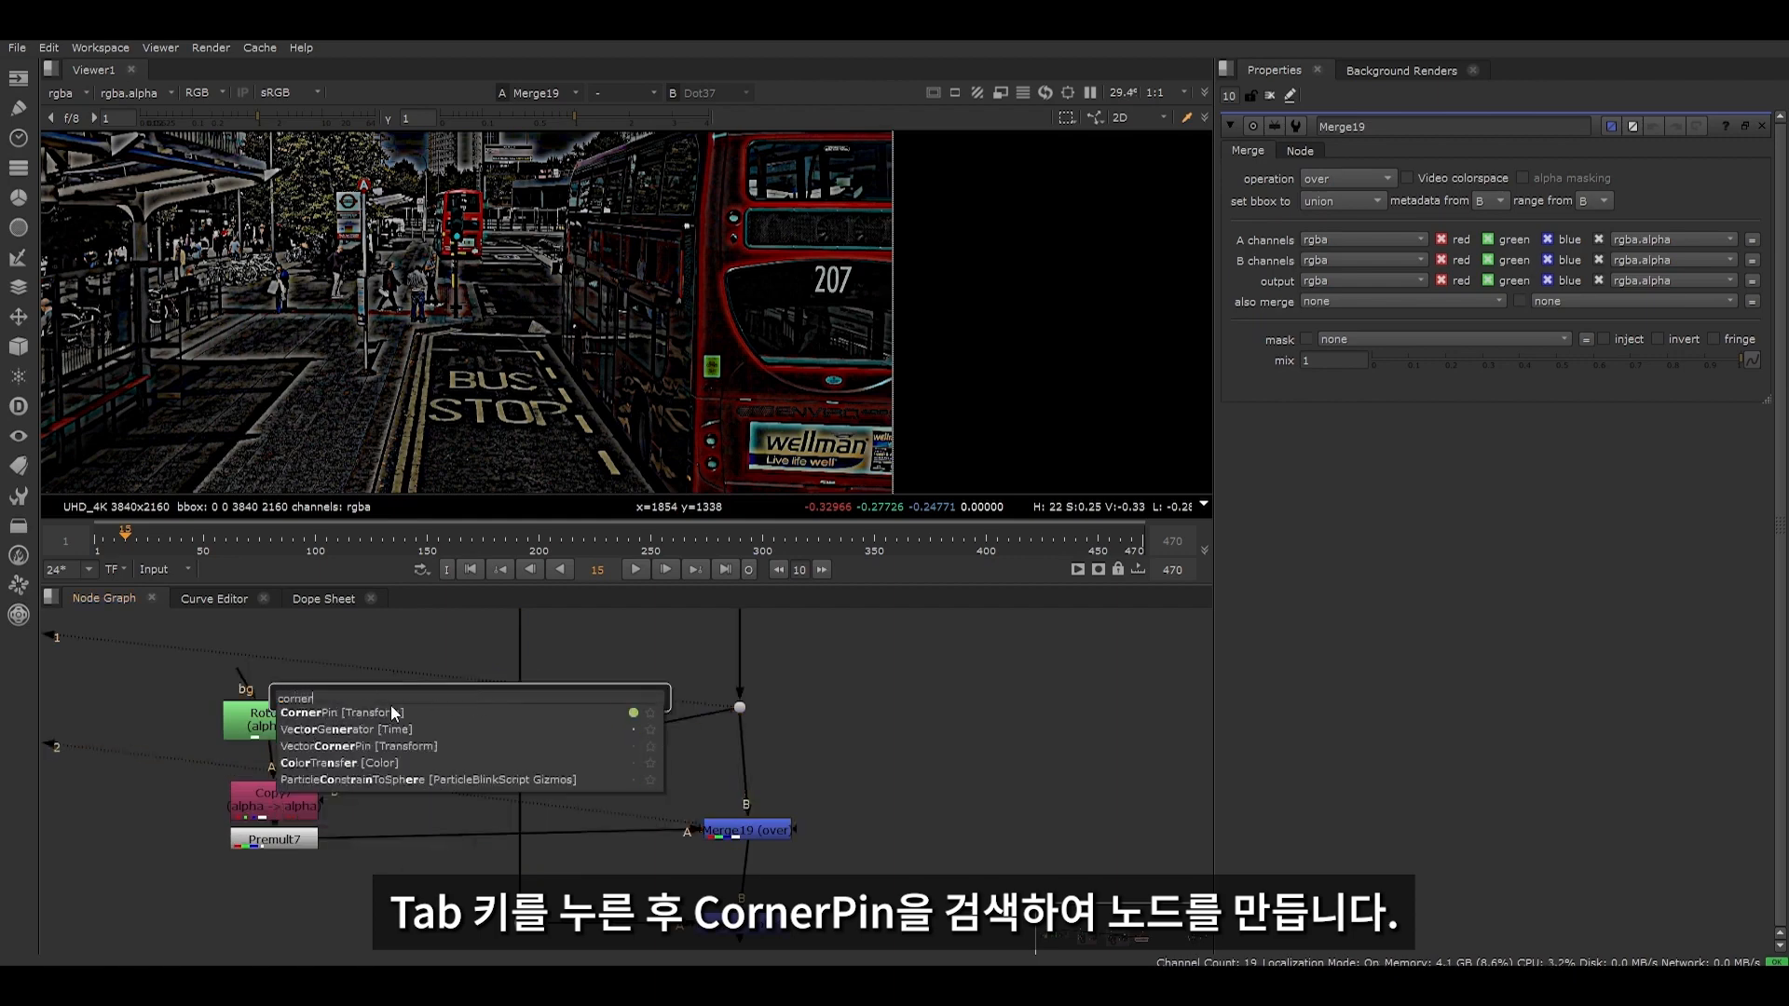
click(392, 713)
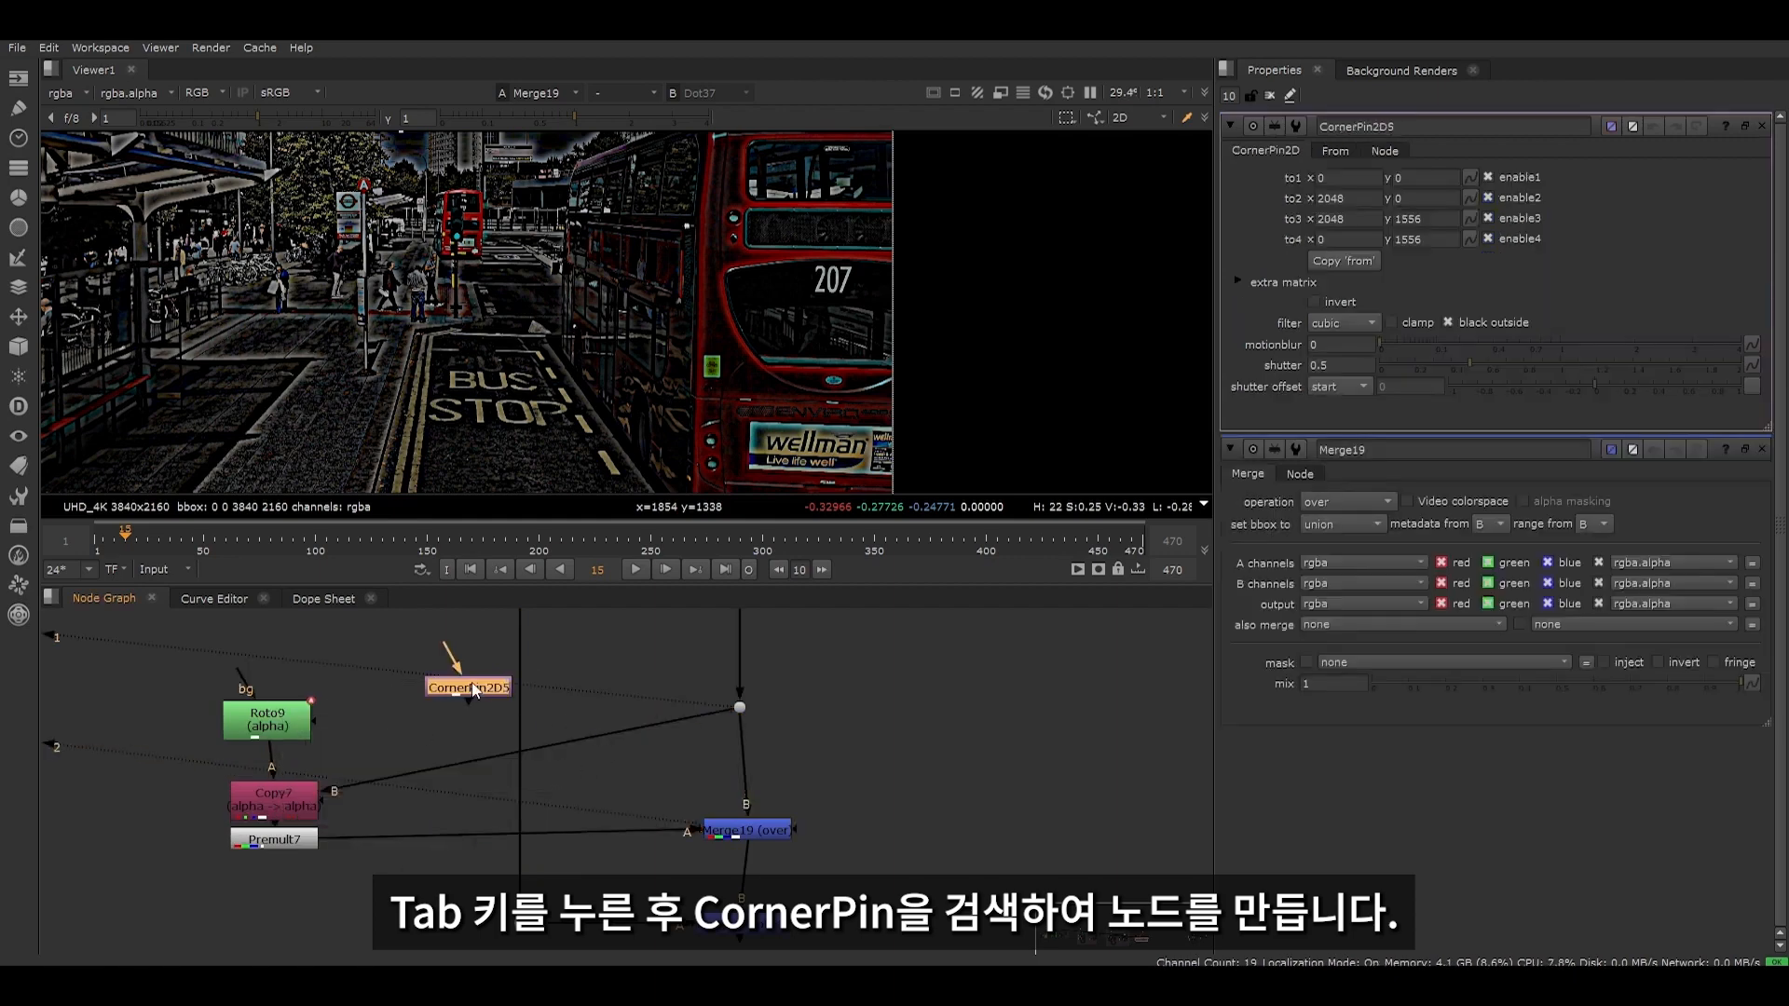
drag(471, 682, 406, 660)
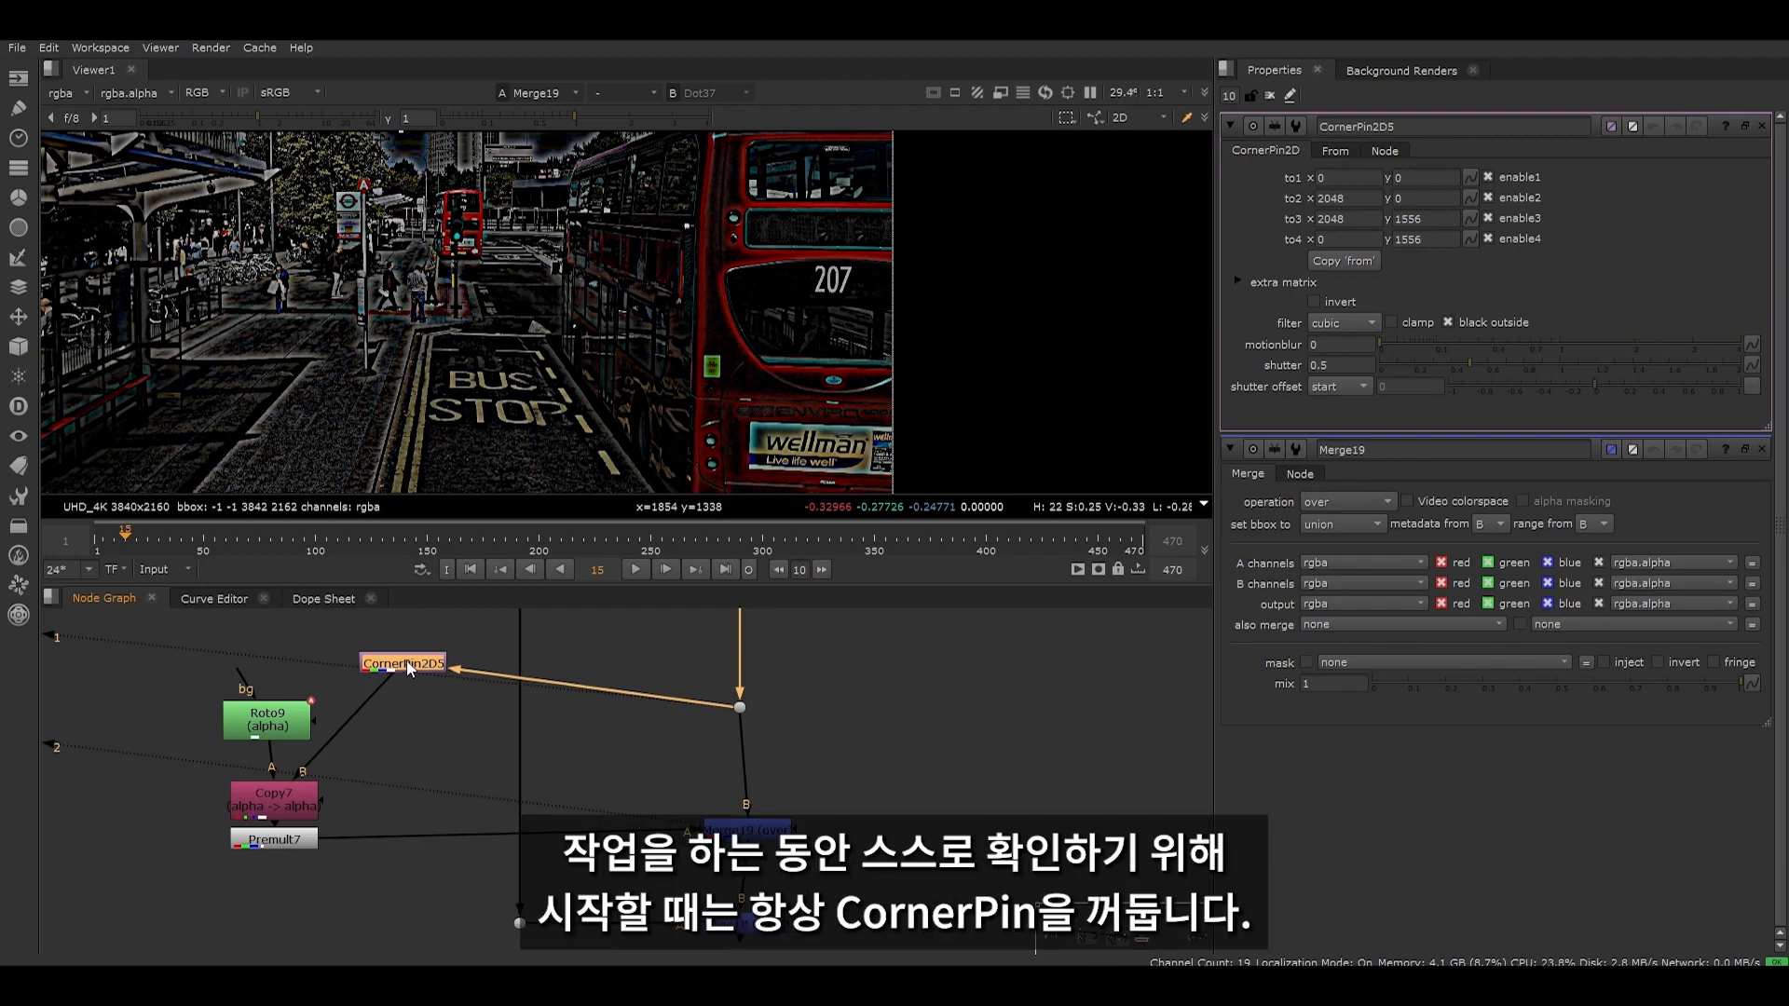
key(d)
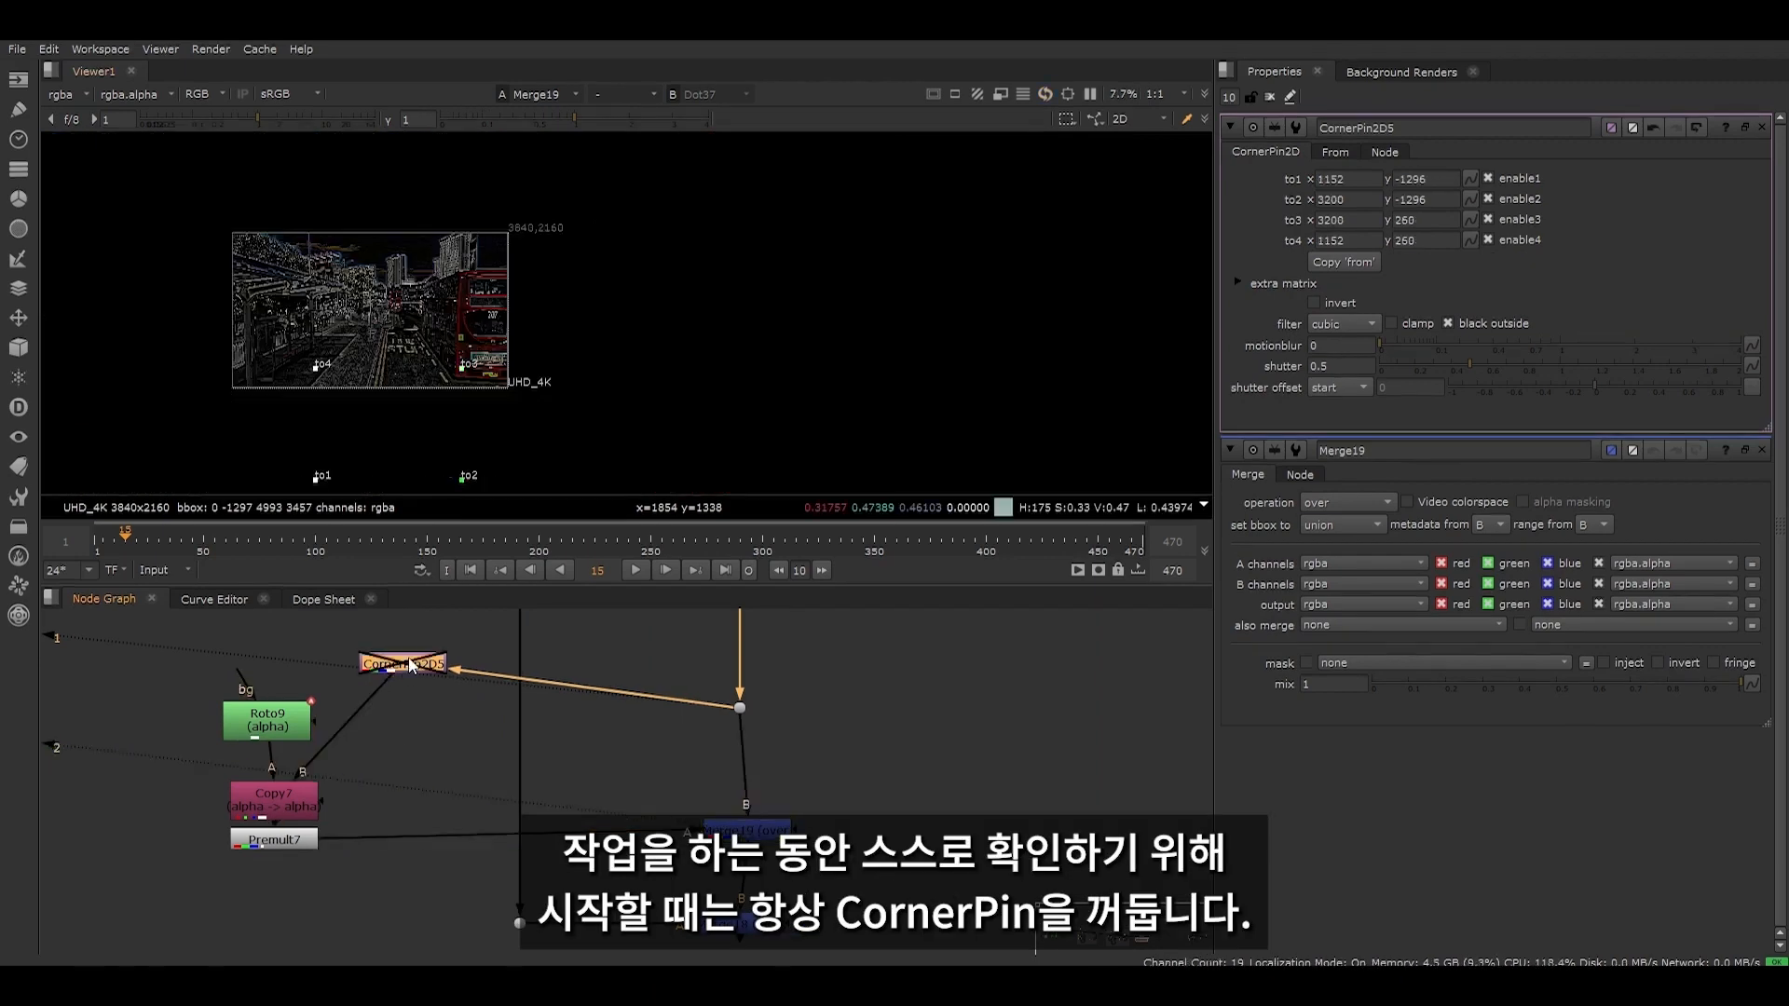
- Move the CornerPin's four from points together toward the road area below the BUS STOP marking
scroll(474, 406, up, 2)
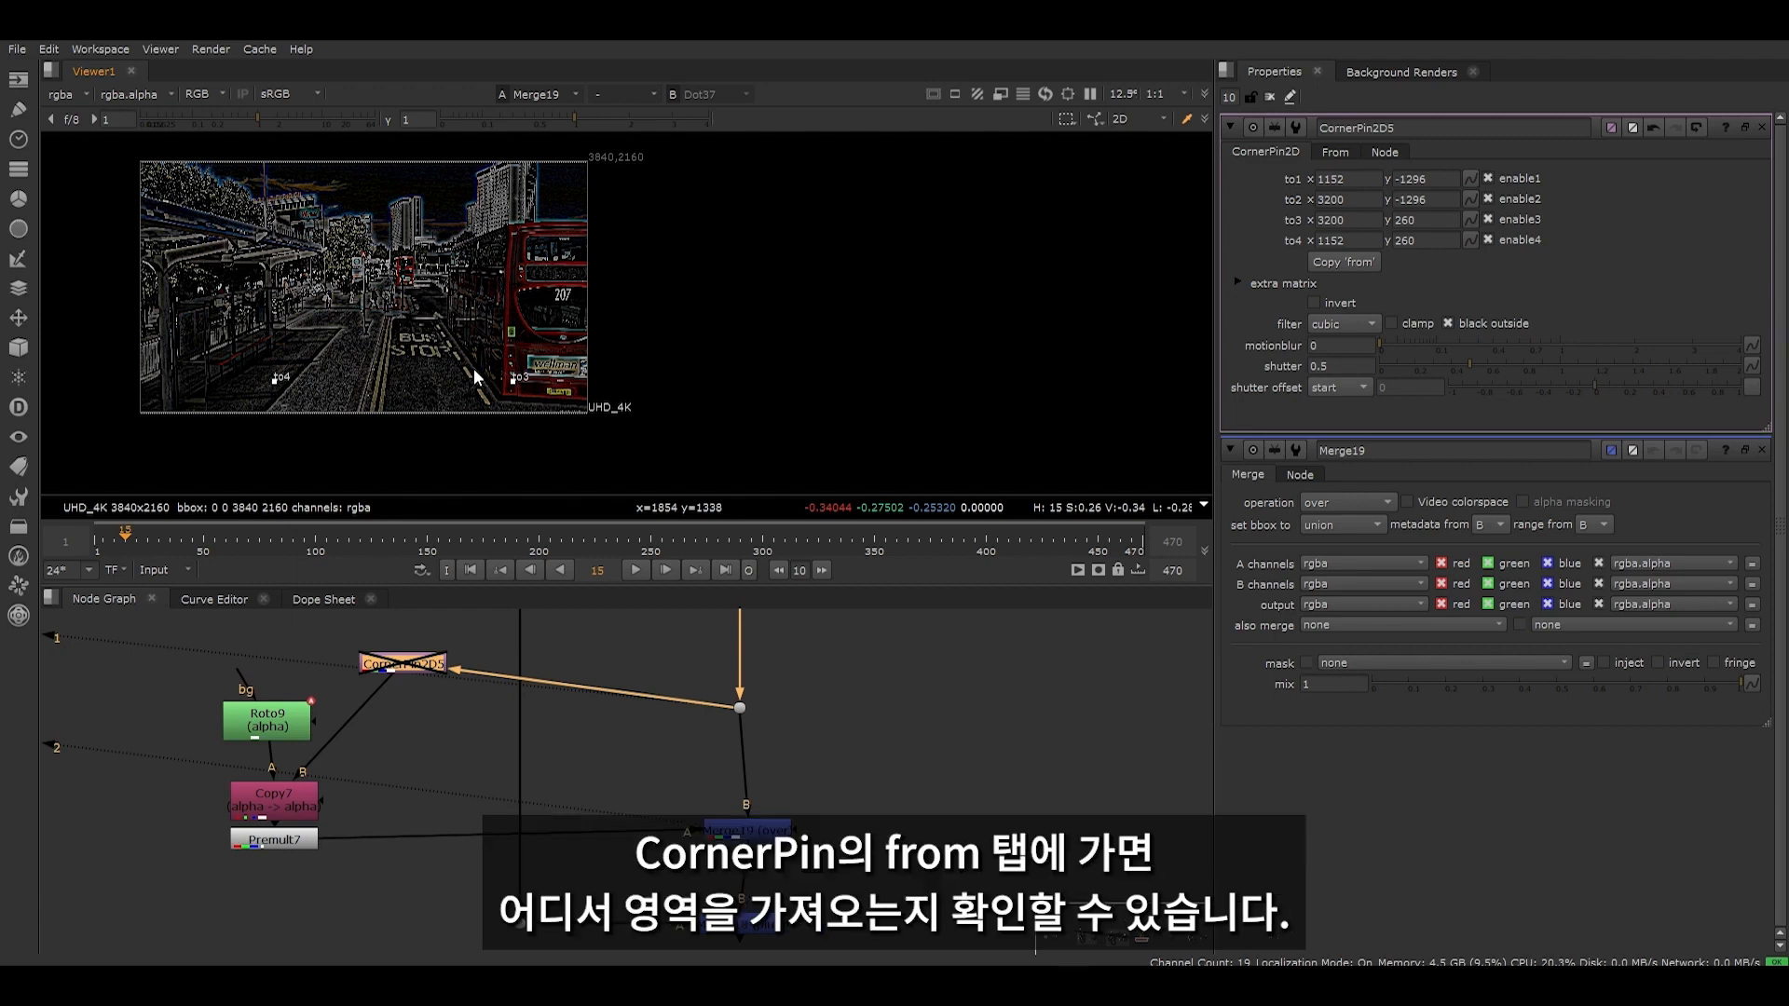
click(1336, 152)
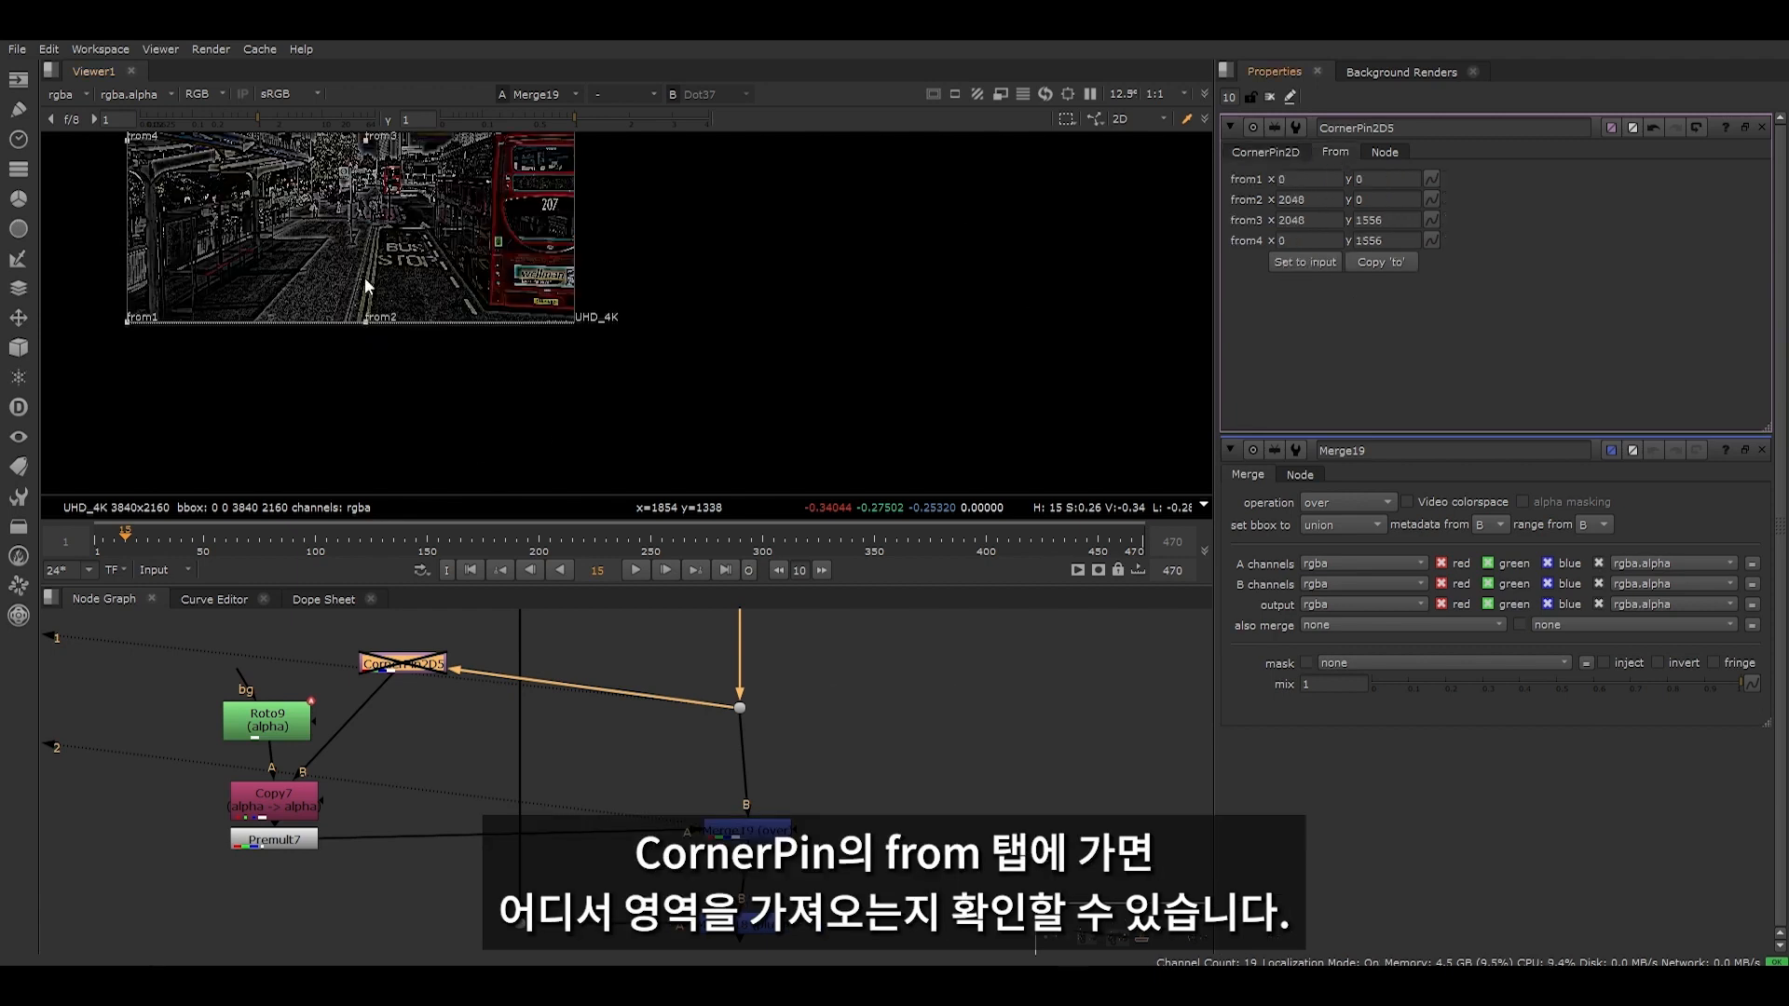
scroll(365, 277, down, 3)
ctrl+shift+drag(207, 198, 438, 375)
mouse_move(368, 244)
mouse_down()
mouse_move(356, 320)
mouse_move(372, 319)
mouse_up()
scroll(303, 405, up, 1)
drag(150, 203, 578, 471)
drag(442, 232, 578, 210)
scroll(576, 202, up, 2)
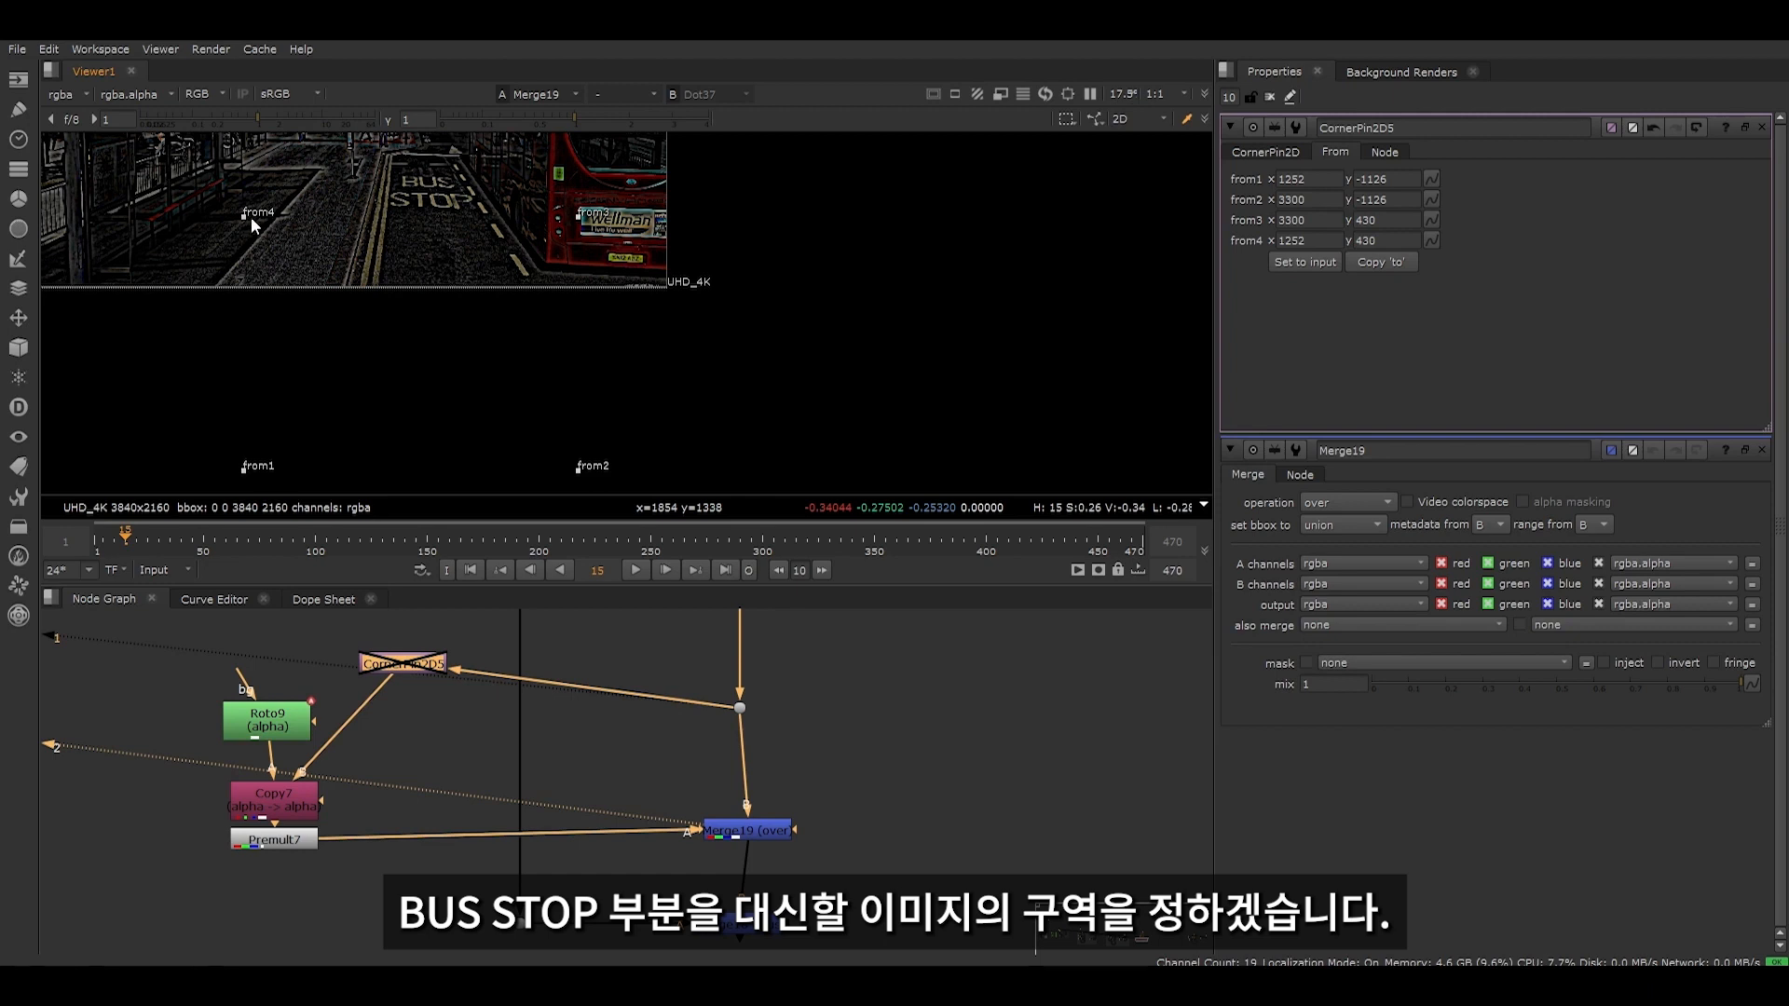
- Place the four from corners around the clean road patch below STOP, with from2 at 2910, 15 and from4 at 2170, 425
drag(250, 217, 401, 217)
drag(580, 218, 479, 220)
drag(578, 468, 512, 289)
drag(243, 472, 394, 282)
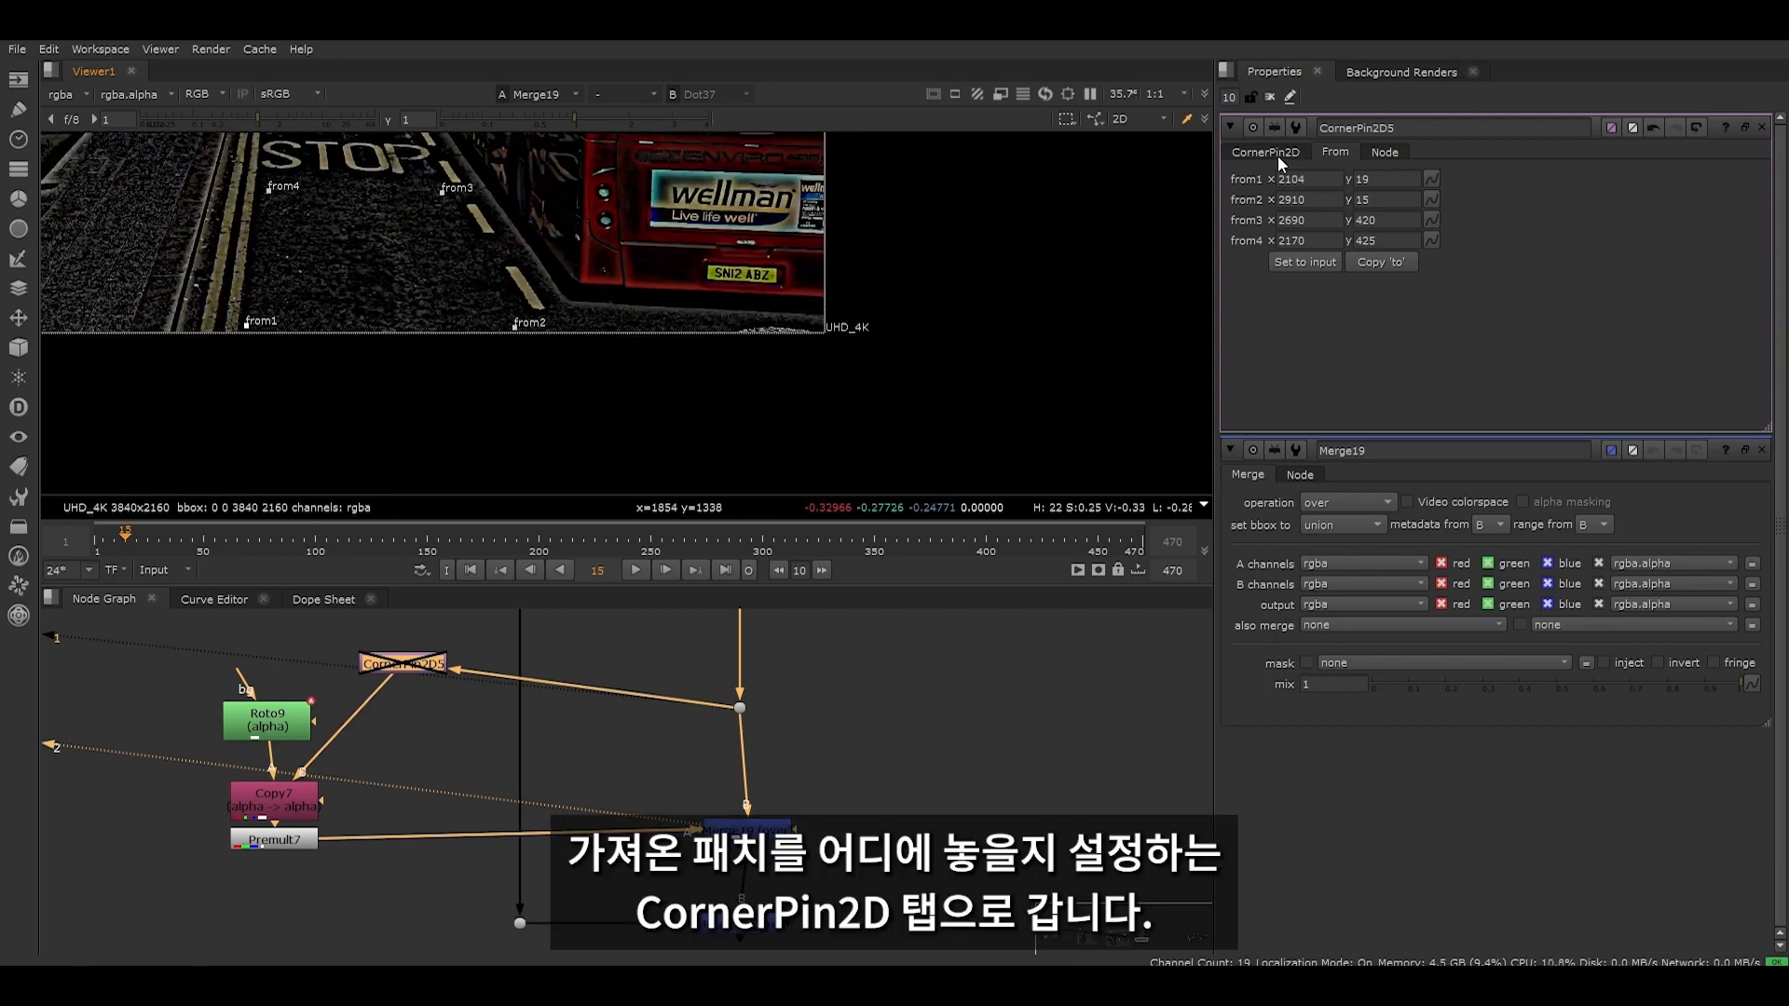
- Copy the CornerPin's from positions into its to points and check them against the source coordinates
click(1282, 153)
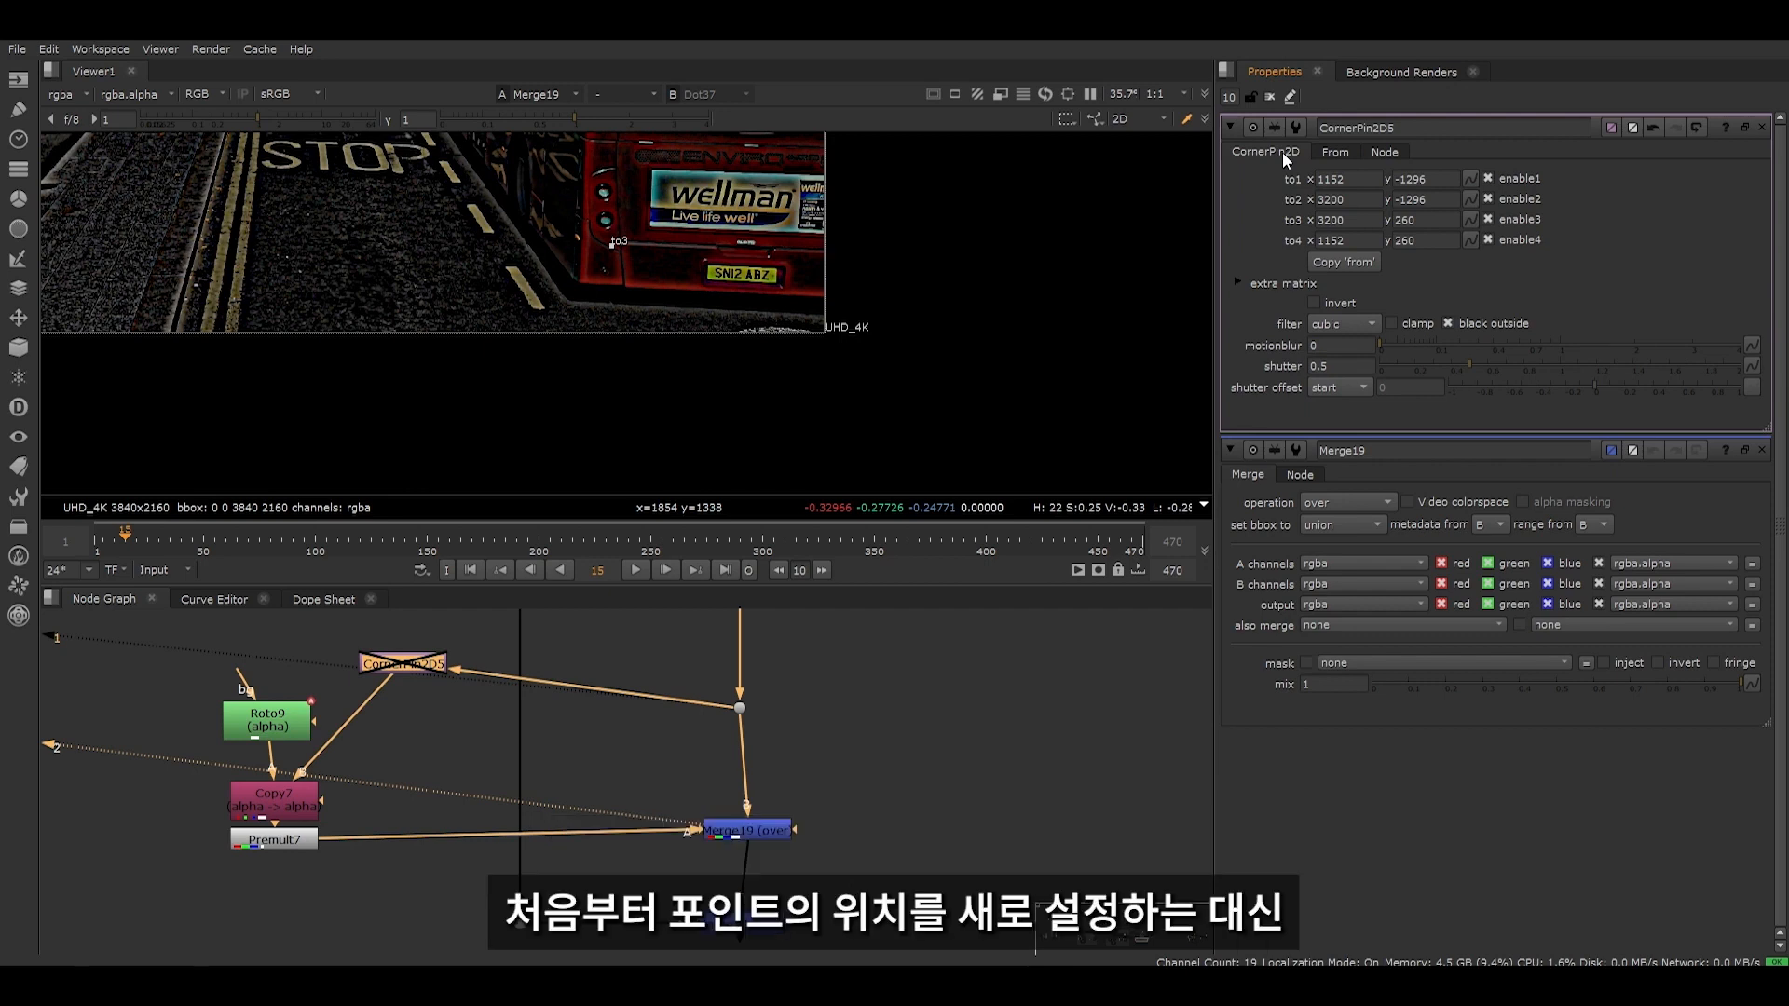
middle_drag(865, 245, 883, 313)
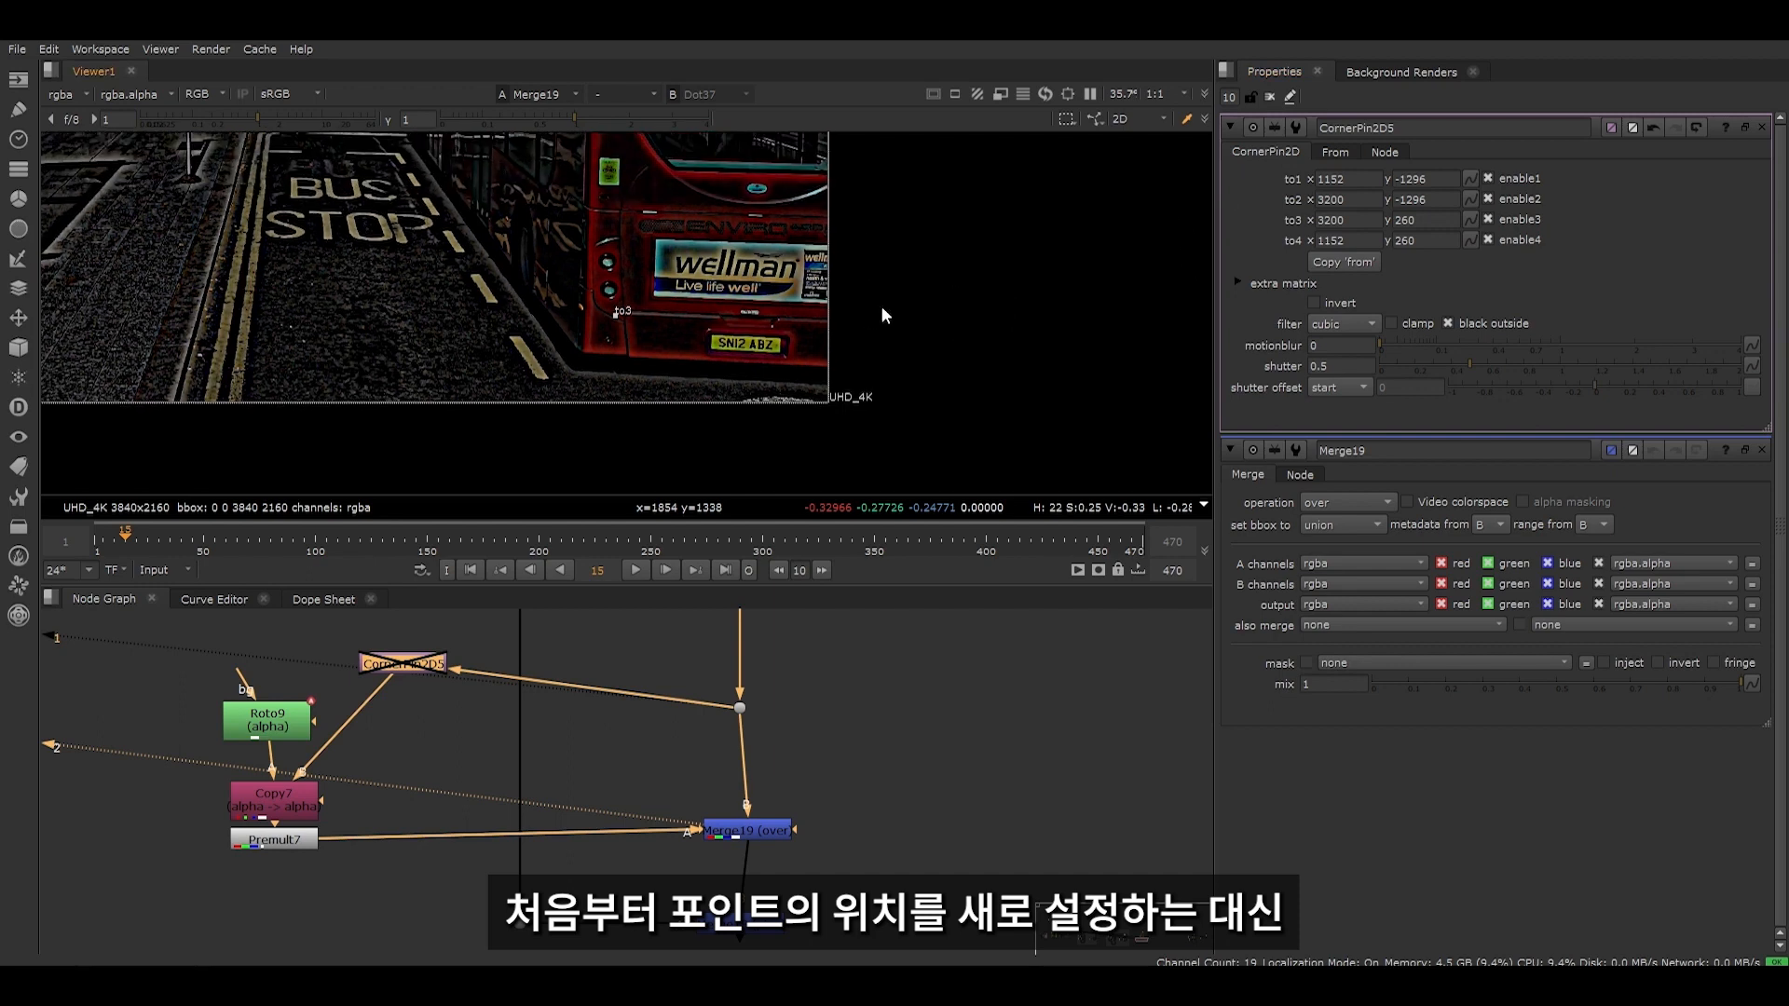
click(1346, 262)
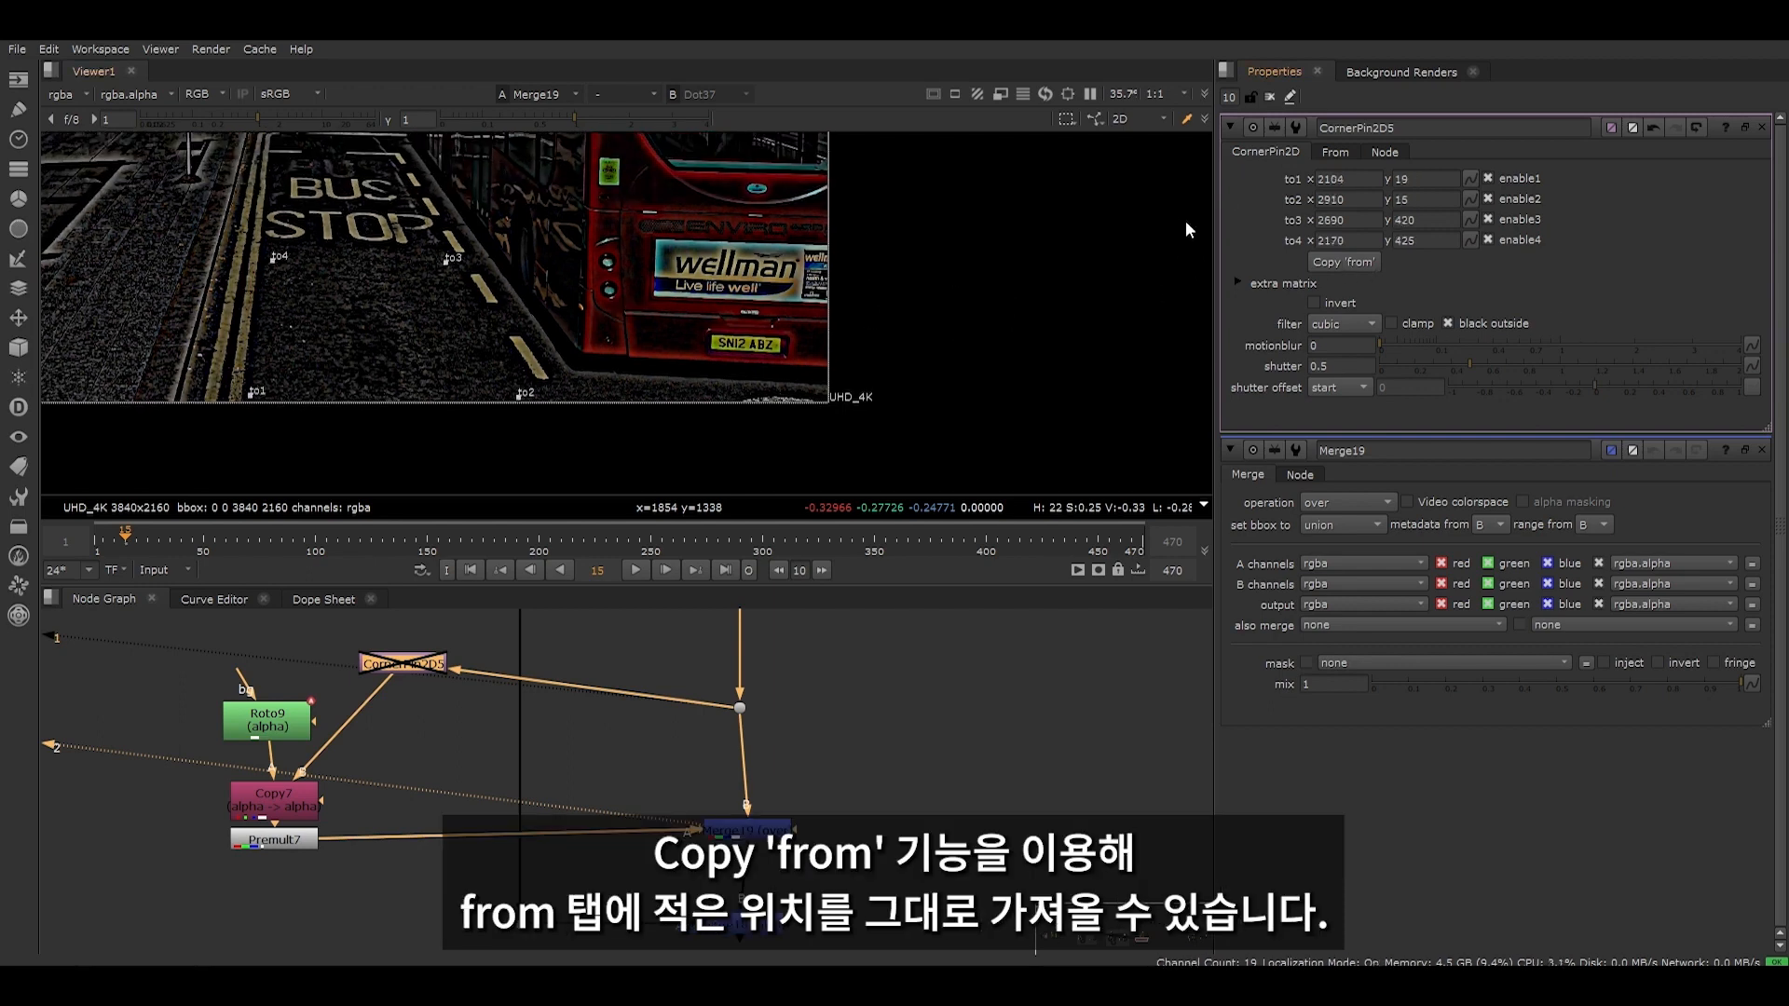
click(1352, 149)
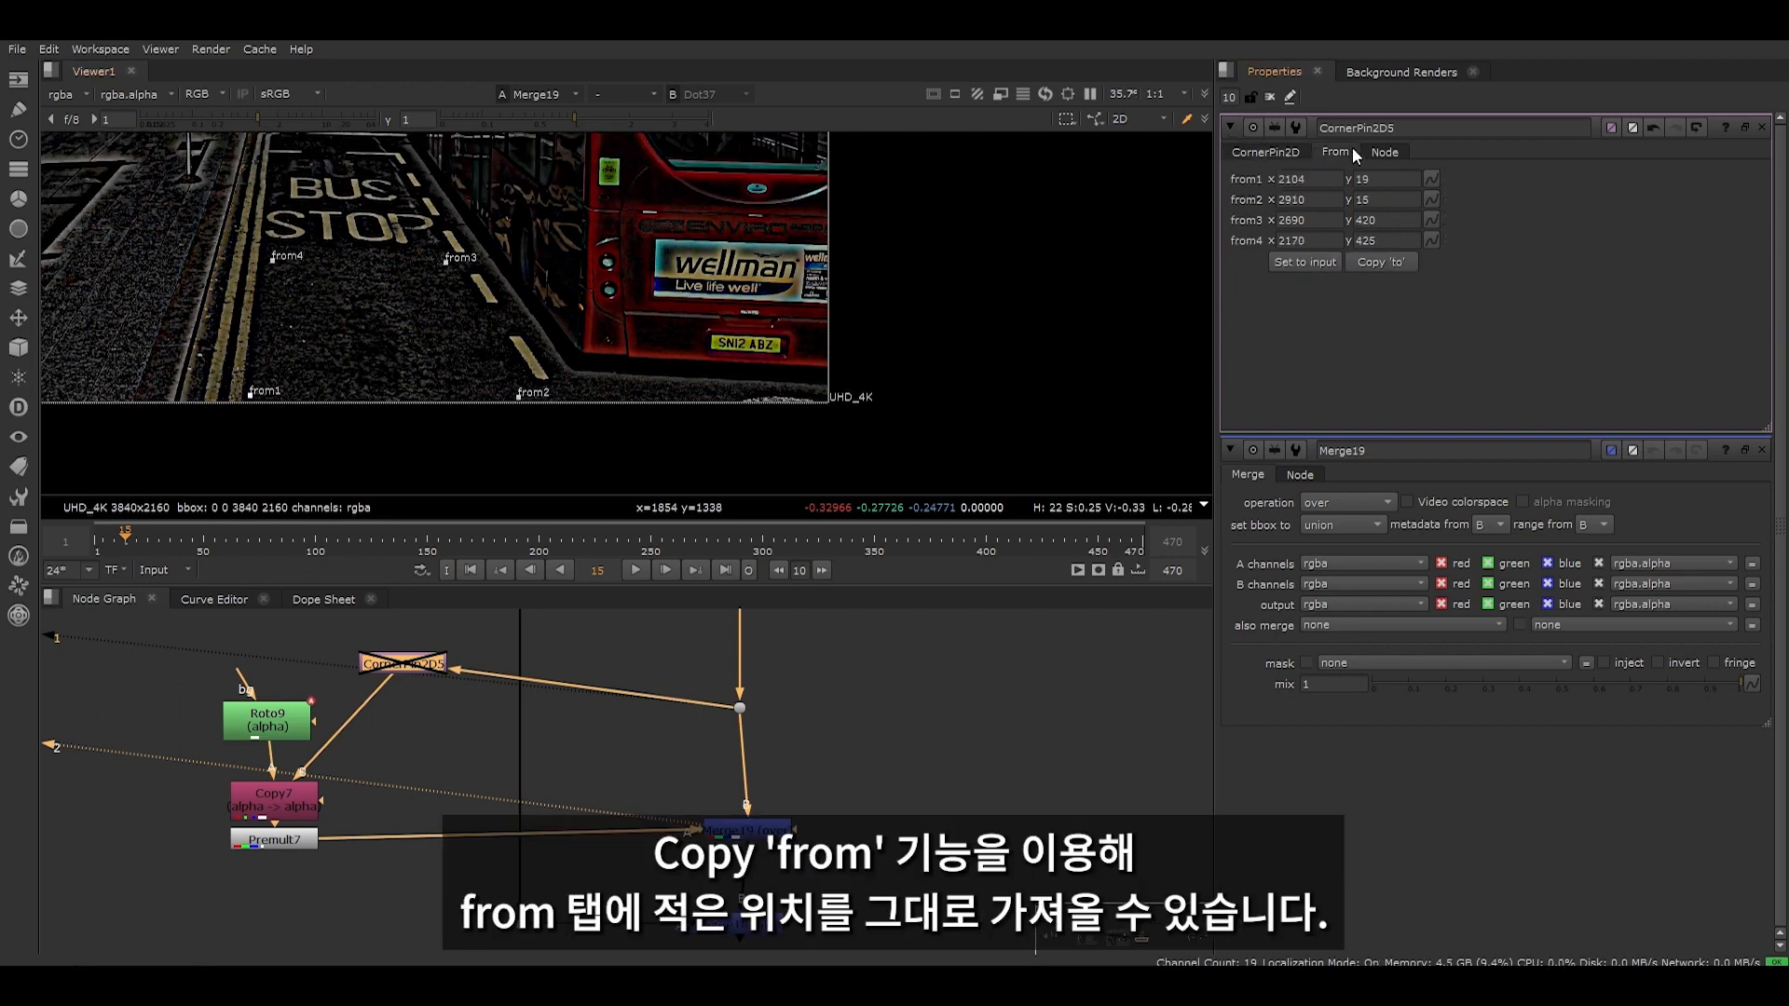
click(1265, 151)
- Move the to points over BUS STOP and fit them to the perspective at about 2144, 454; 2698, 438; 2534, 725; and 2170, 736
scroll(521, 257, up, 1)
drag(151, 204, 557, 459)
drag(433, 260, 398, 140)
middle_drag(302, 234, 302, 352)
drag(142, 224, 236, 437)
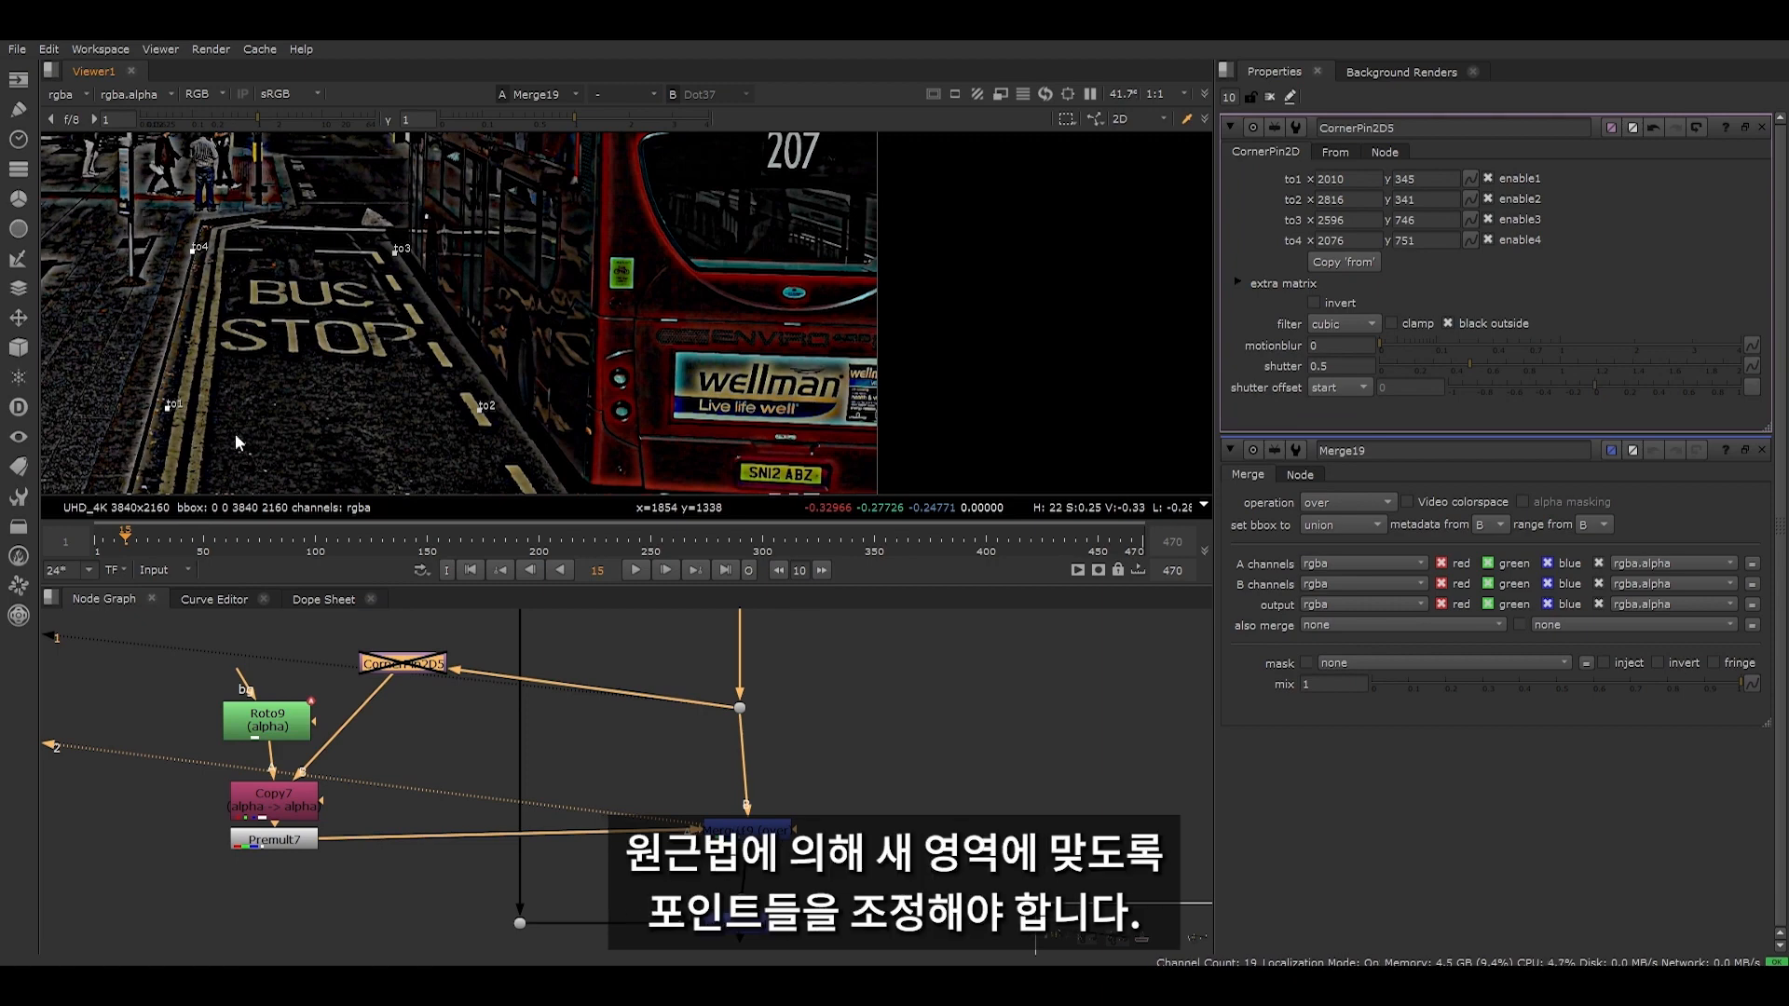
drag(196, 254, 232, 259)
drag(334, 226, 507, 450)
drag(481, 412, 220, 369)
drag(471, 371, 434, 373)
- Arrange the CornerPin above Copy7 with Roto9 beside it, and re-enable the CornerPin to view the moved road detail
click(745, 828)
drag(410, 667, 142, 807)
drag(361, 706, 284, 720)
click(745, 828)
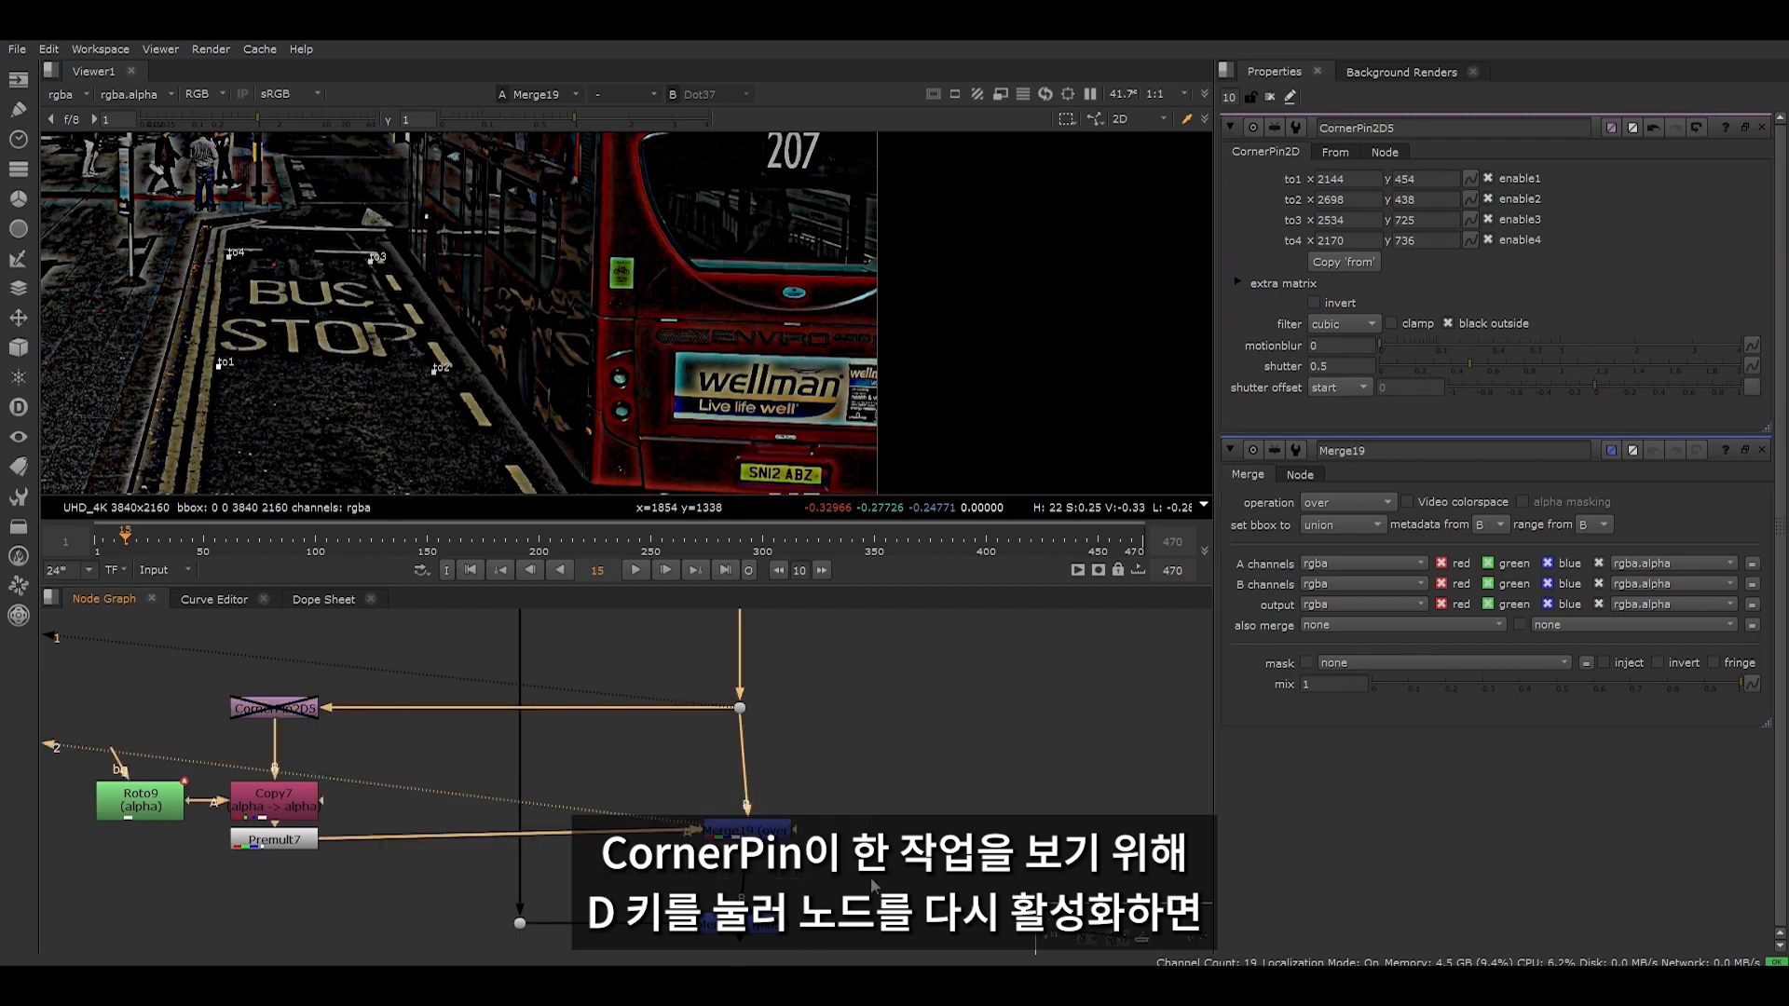
drag(164, 658, 351, 730)
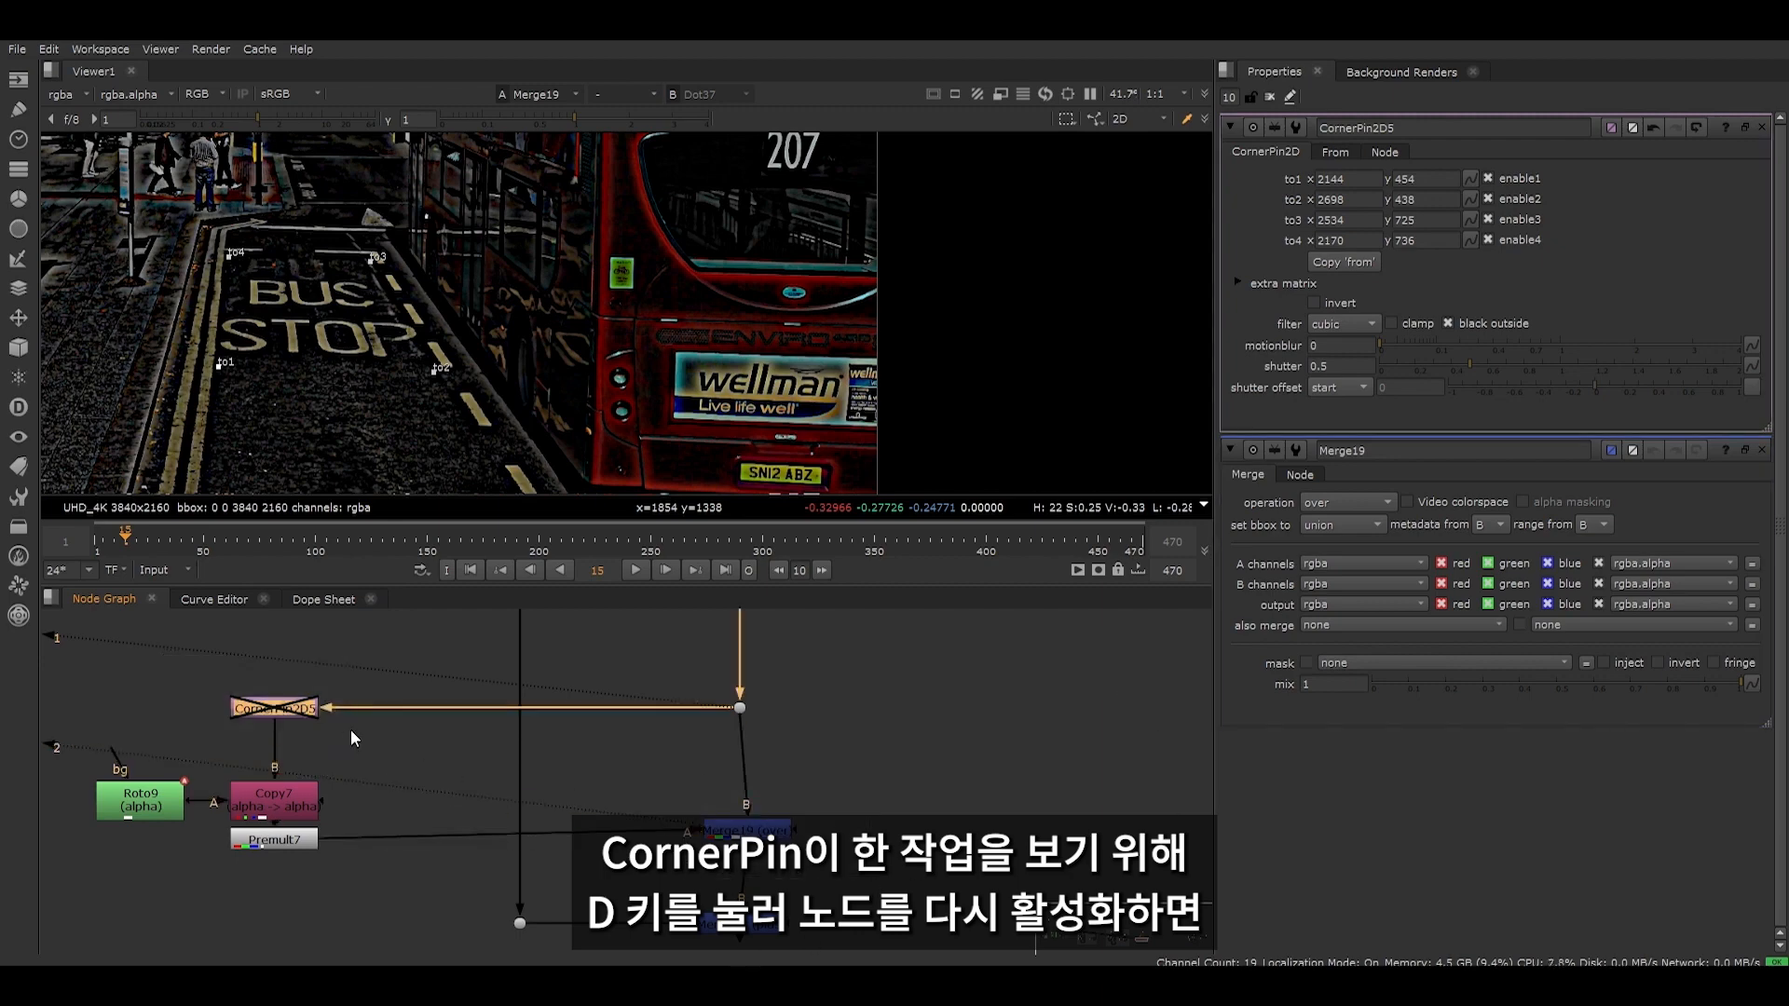
key(d)
middle_drag(333, 422, 322, 328)
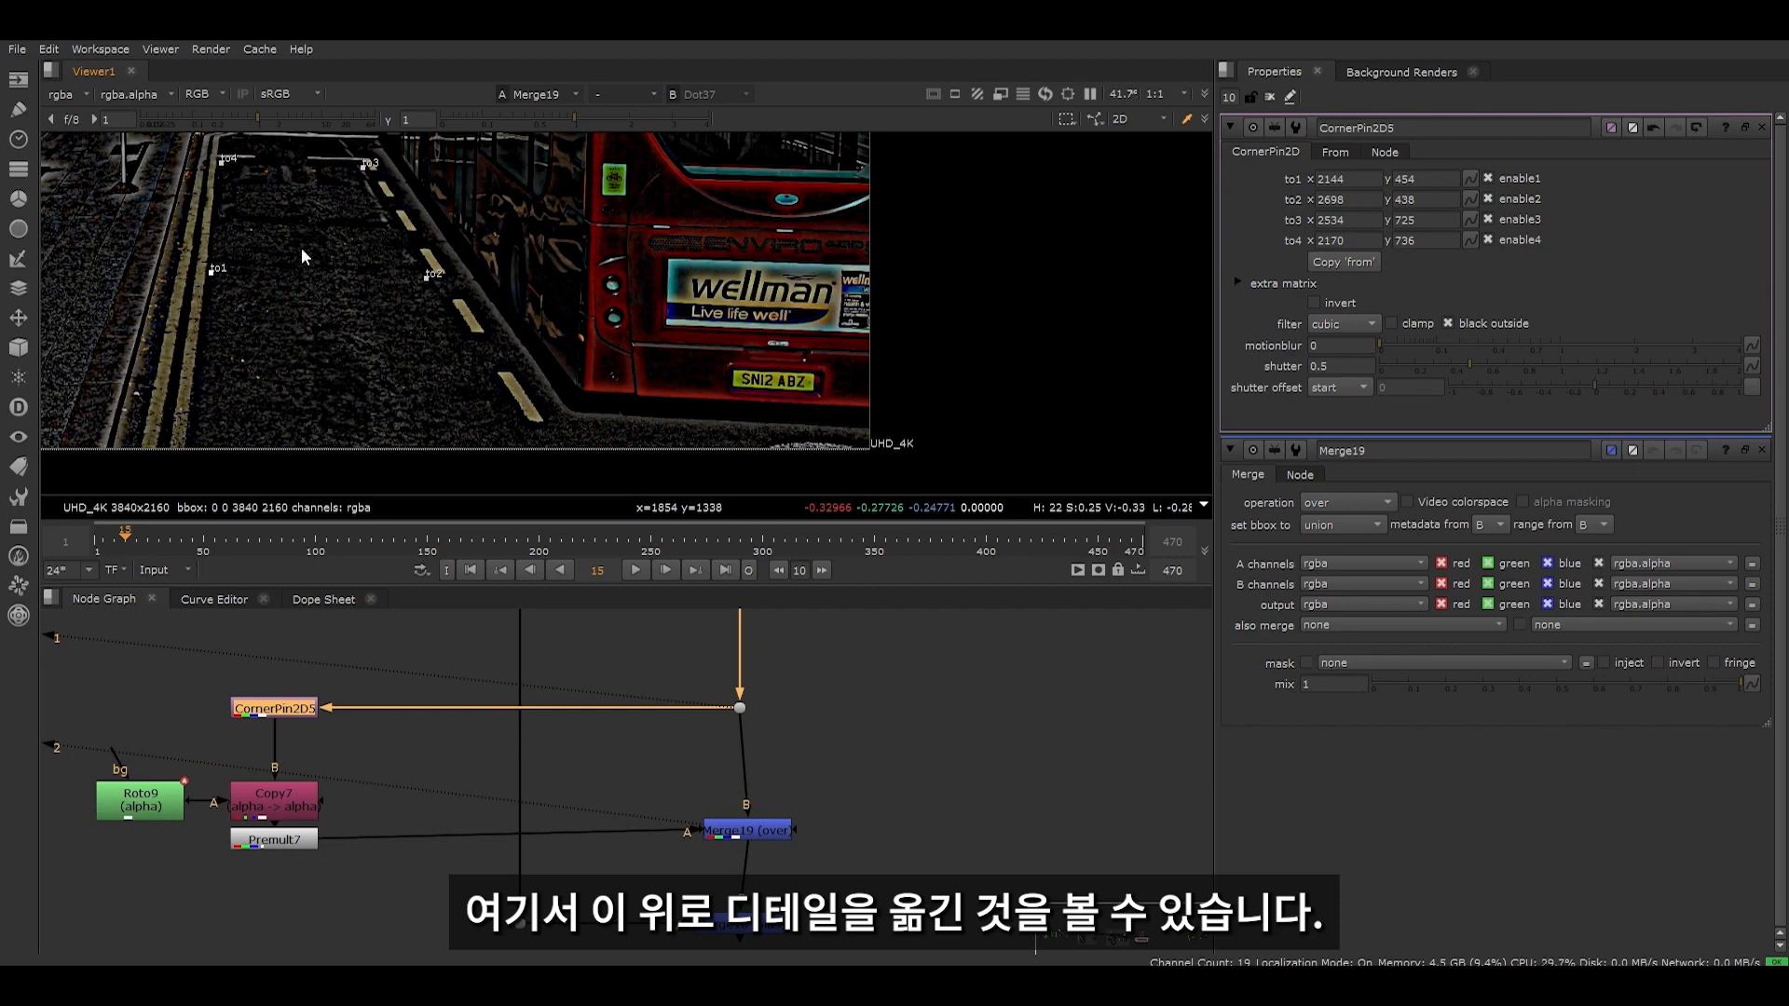
- View the Merge (plus) output and examine the patched road where the BUS STOP marking was
drag(631, 761, 813, 857)
drag(646, 892, 804, 946)
key(2)
scroll(298, 231, down, 2)
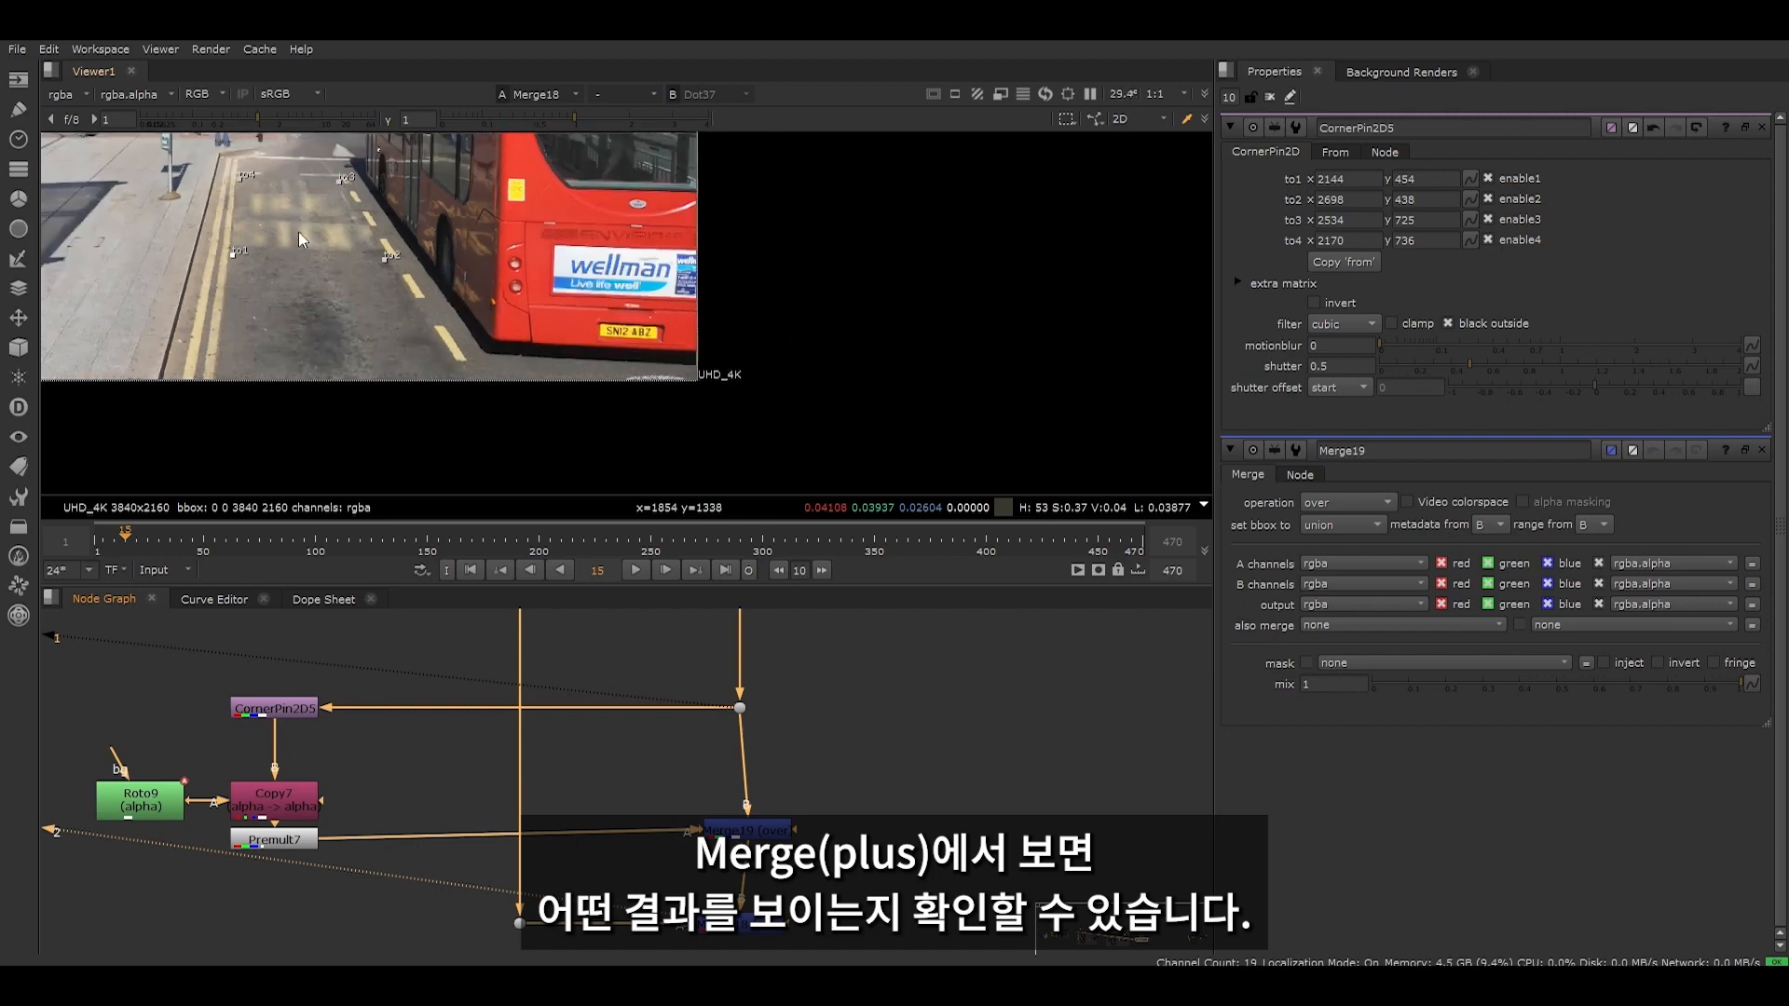
middle_drag(315, 248, 341, 362)
scroll(343, 362, up, 10)
scroll(308, 228, down, 3)
middle_drag(308, 228, 321, 317)
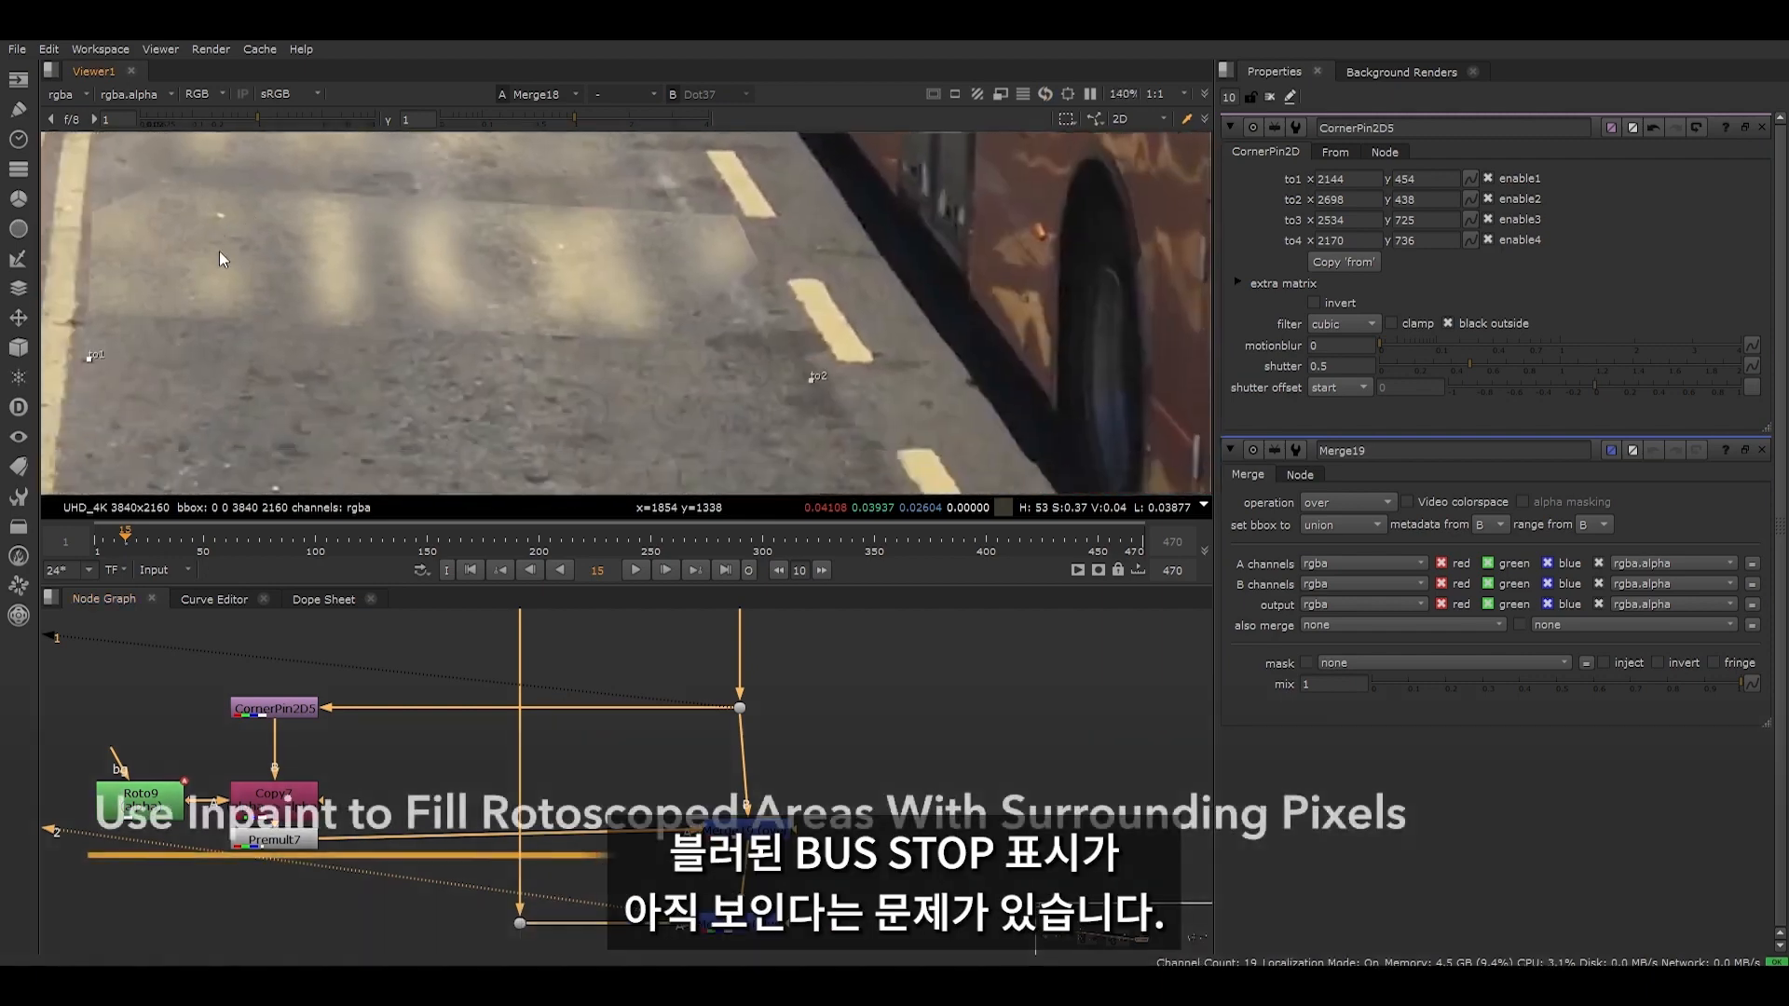
middle_drag(426, 279, 457, 468)
scroll(410, 344, down, 3)
middle_drag(421, 367, 416, 336)
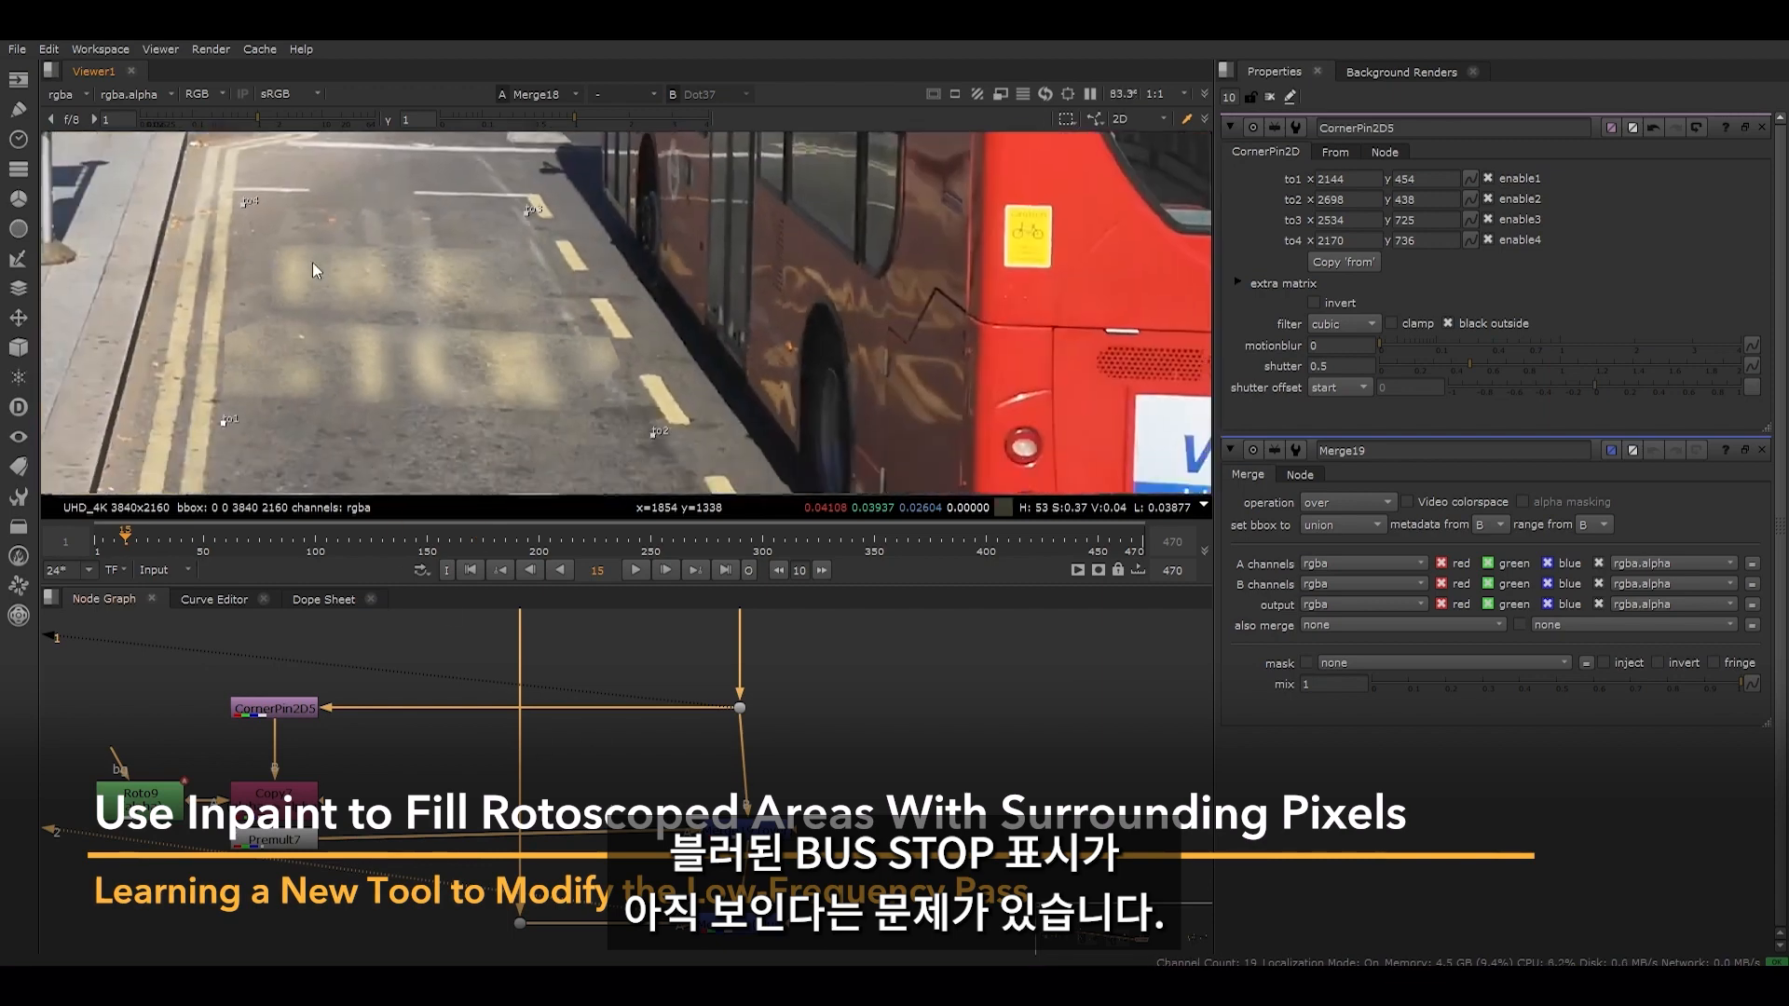
- View Blur13's low-frequency output and insert an Inpaint node directly below it
scroll(522, 643, down, 5)
middle_drag(527, 664, 529, 794)
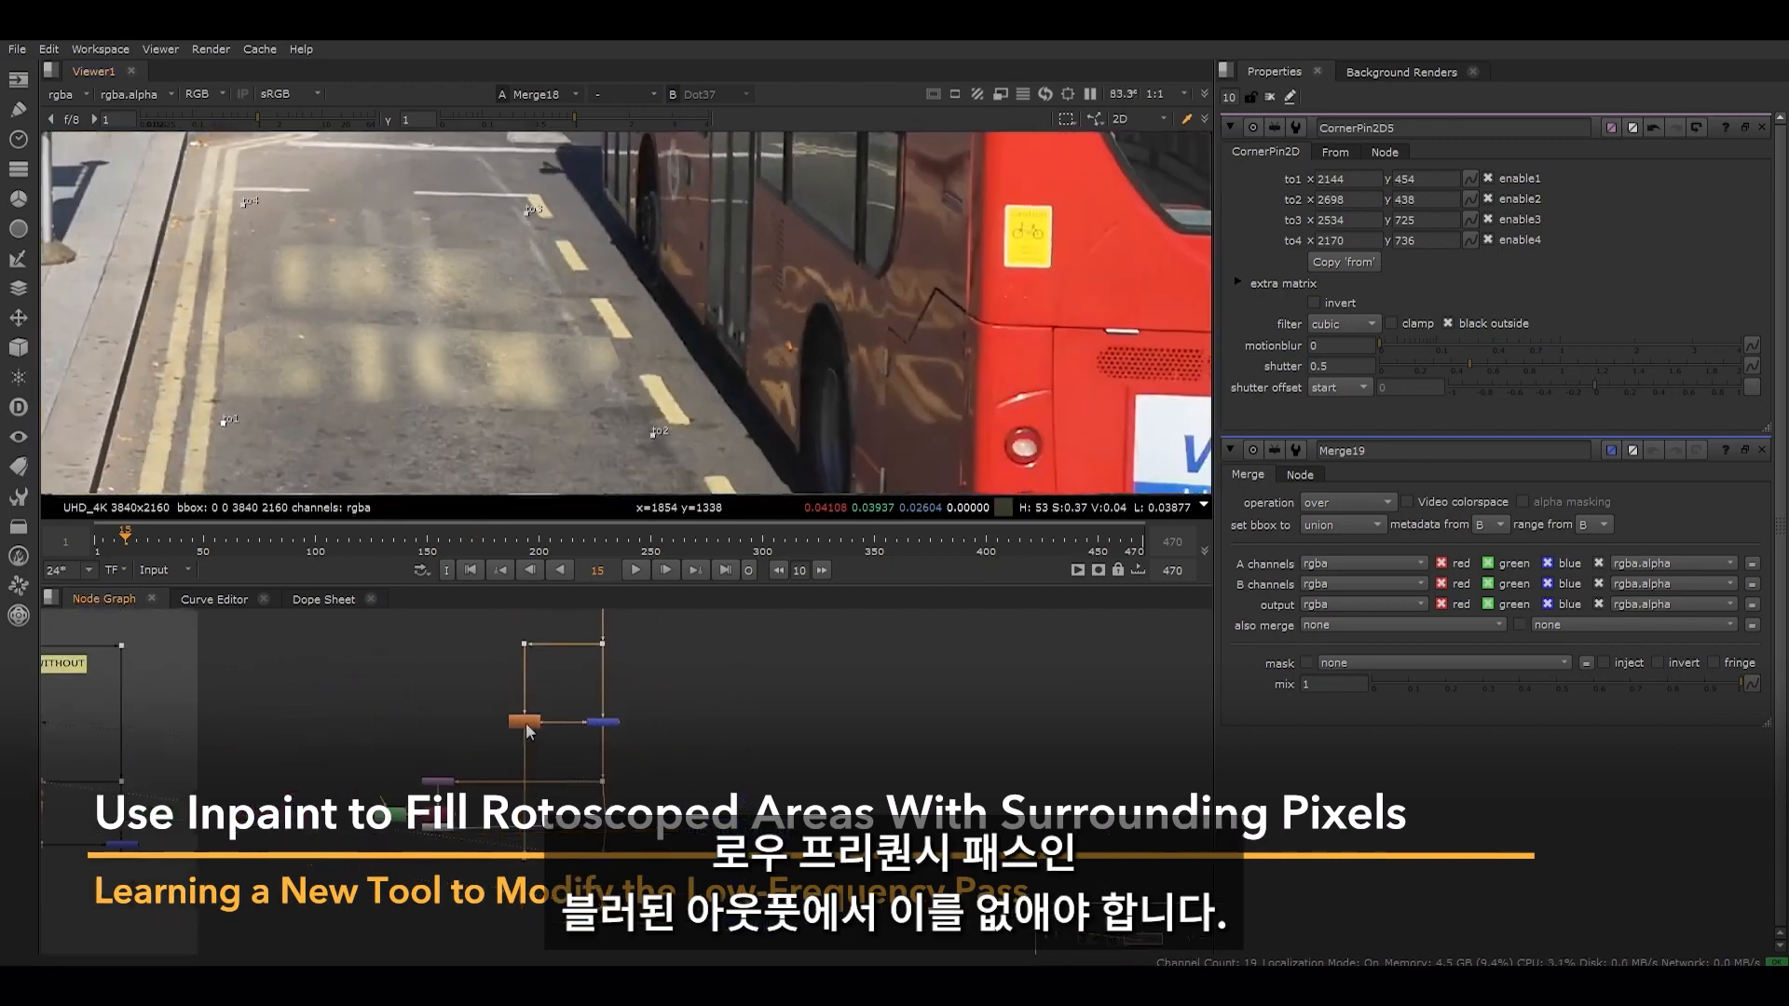
scroll(525, 723, up, 4)
click(527, 726)
key(1)
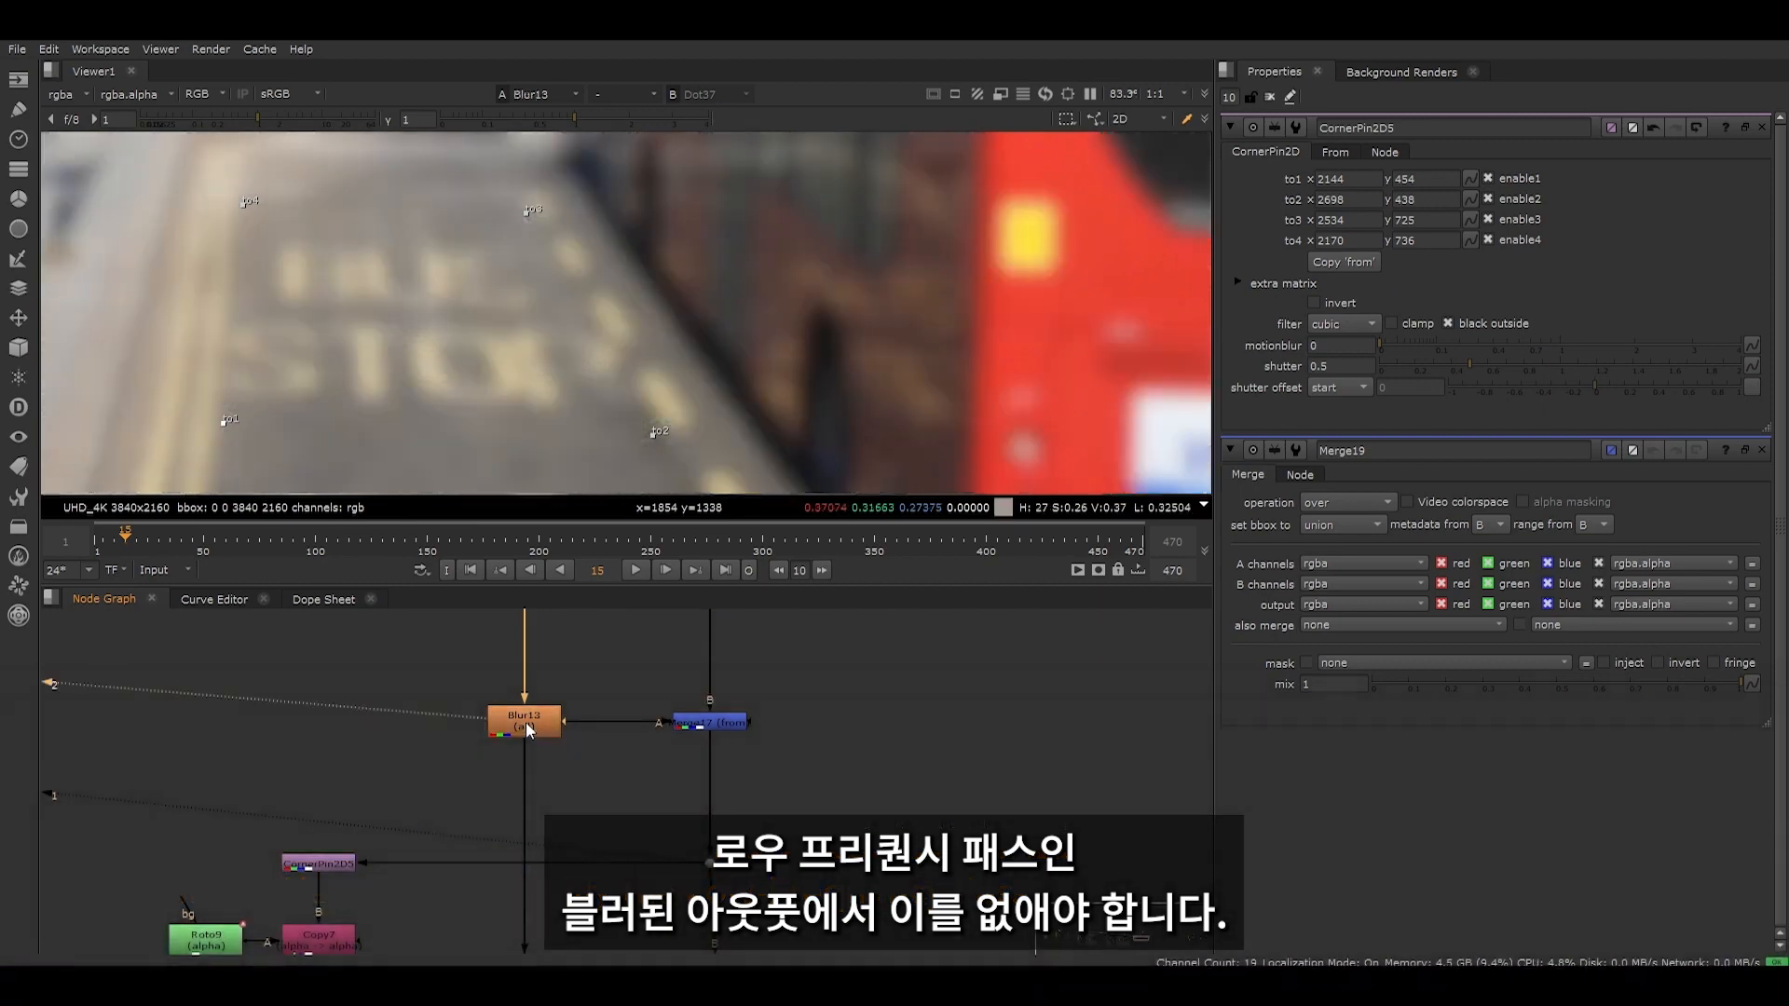
double_click(527, 728)
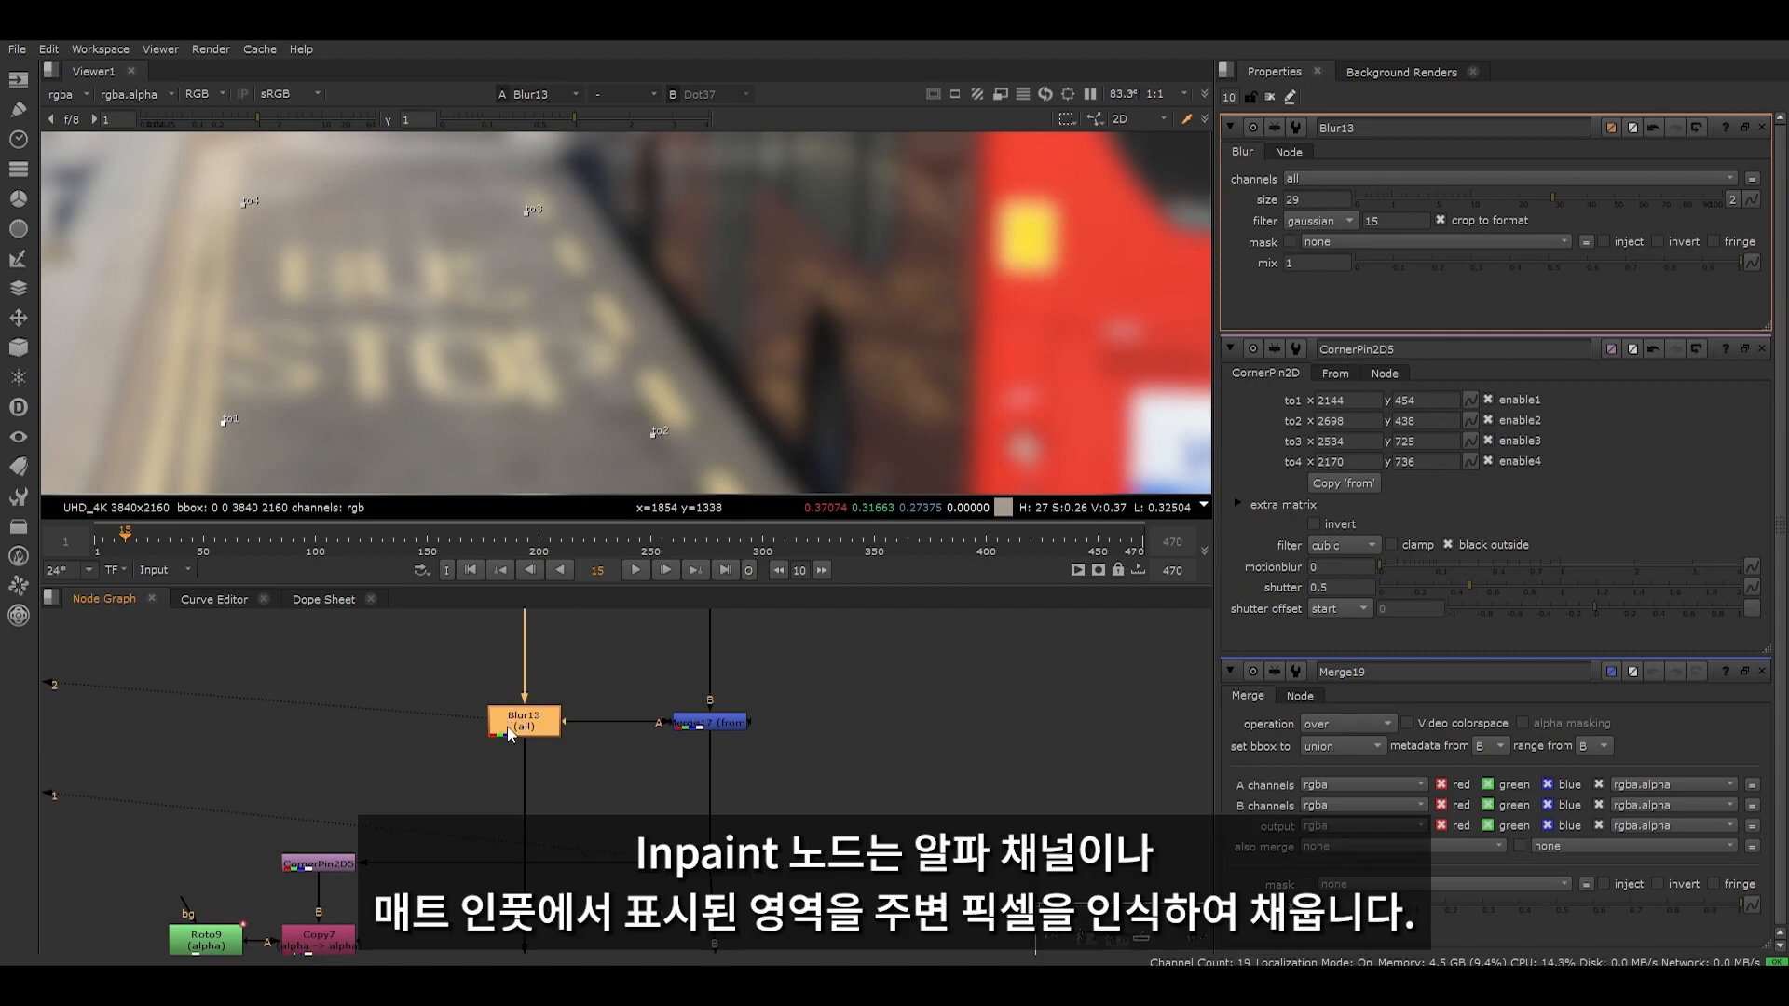
key(Tab)
text(inpaint)
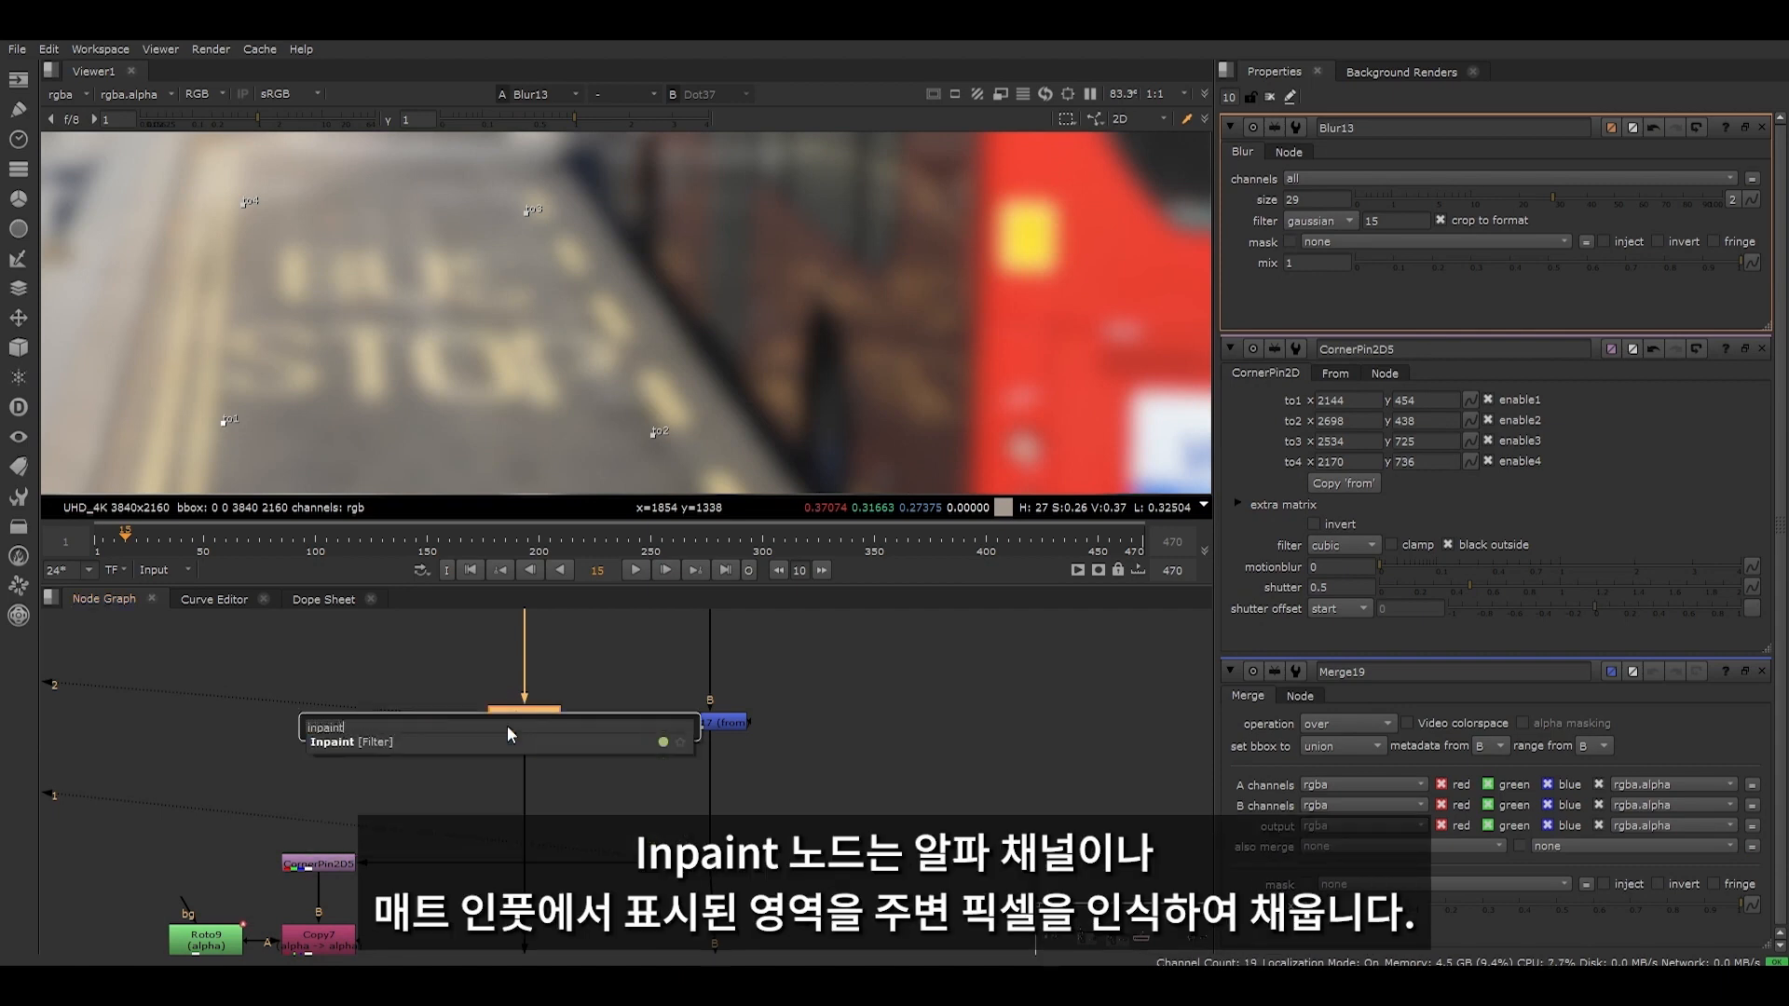
click(347, 742)
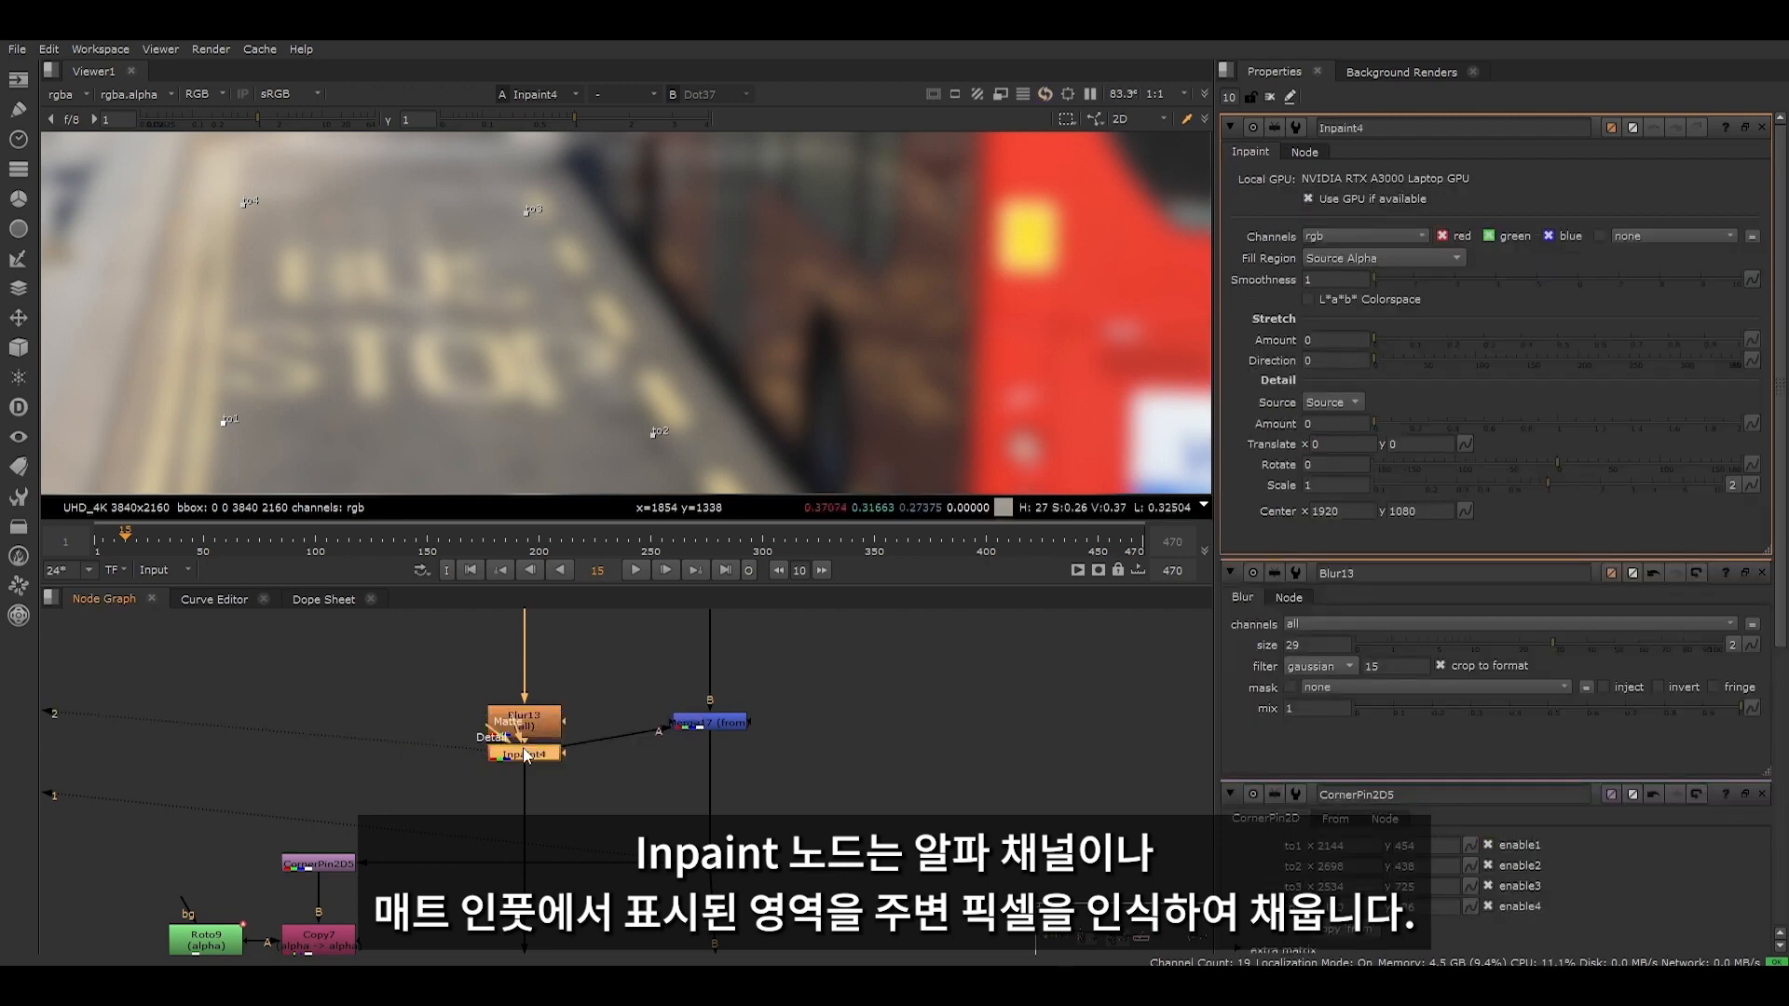
- Move the Inpaint node lower and create a Roto node beside it connected to its Matte input
drag(528, 757, 527, 813)
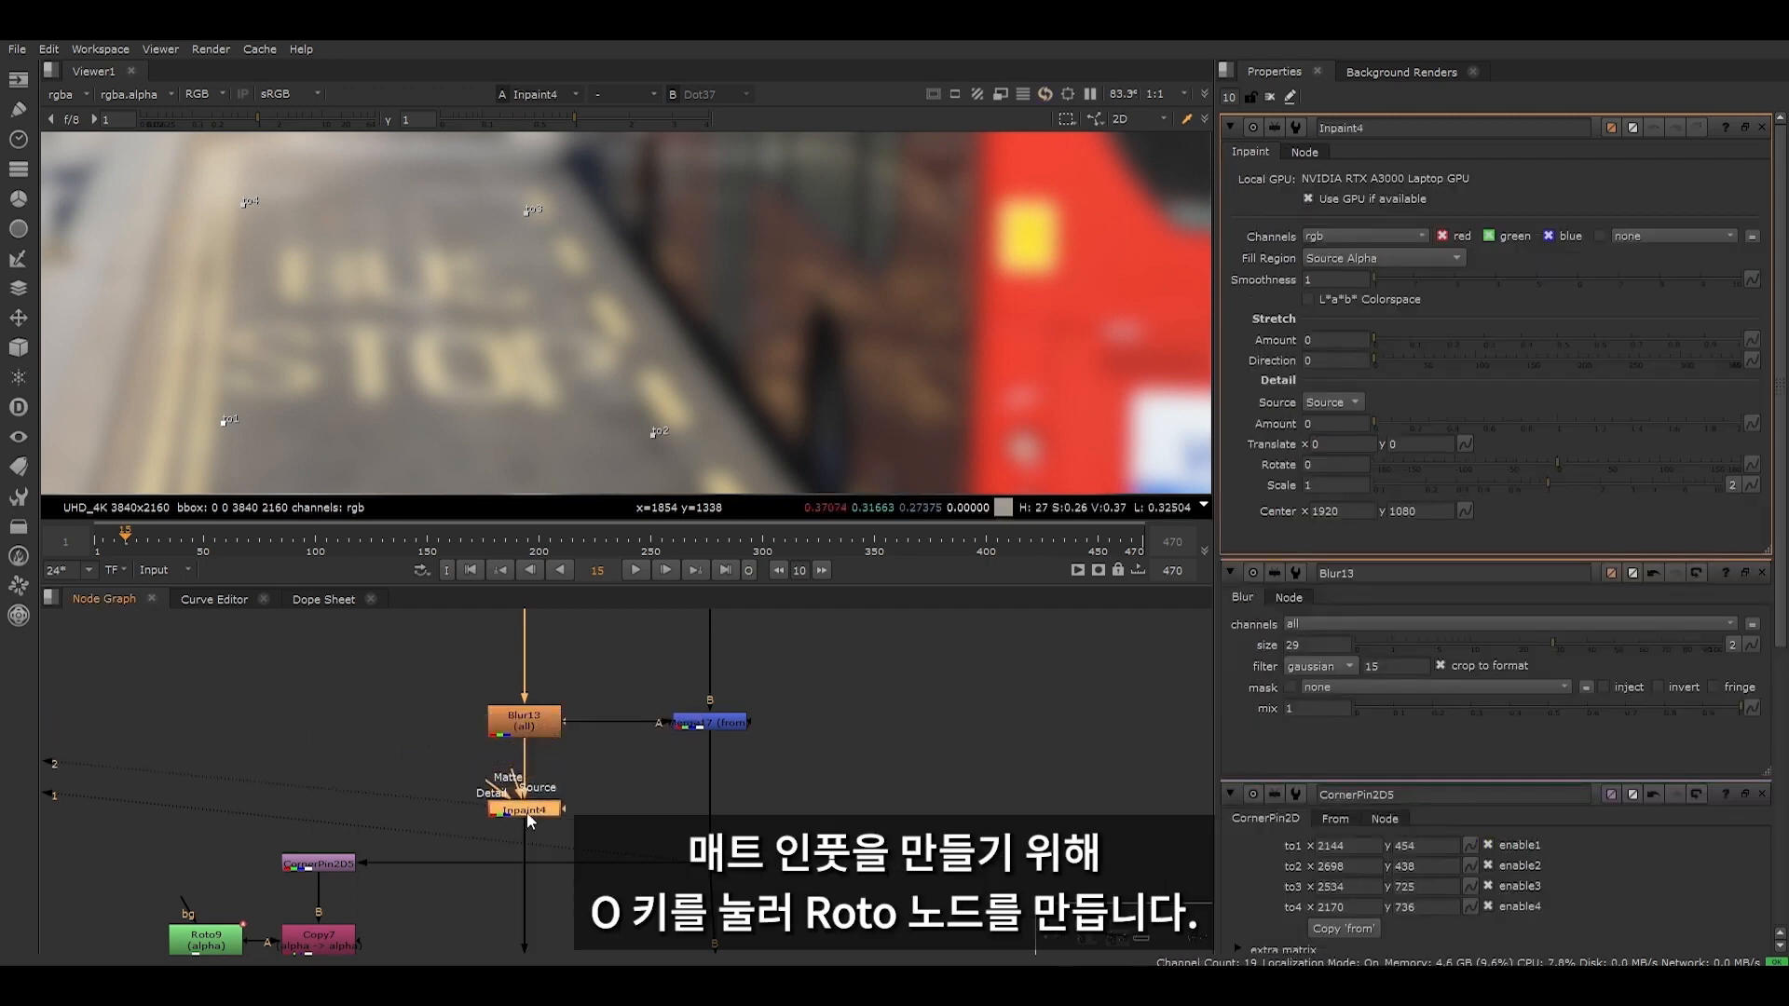
scroll(302, 347, up, 3)
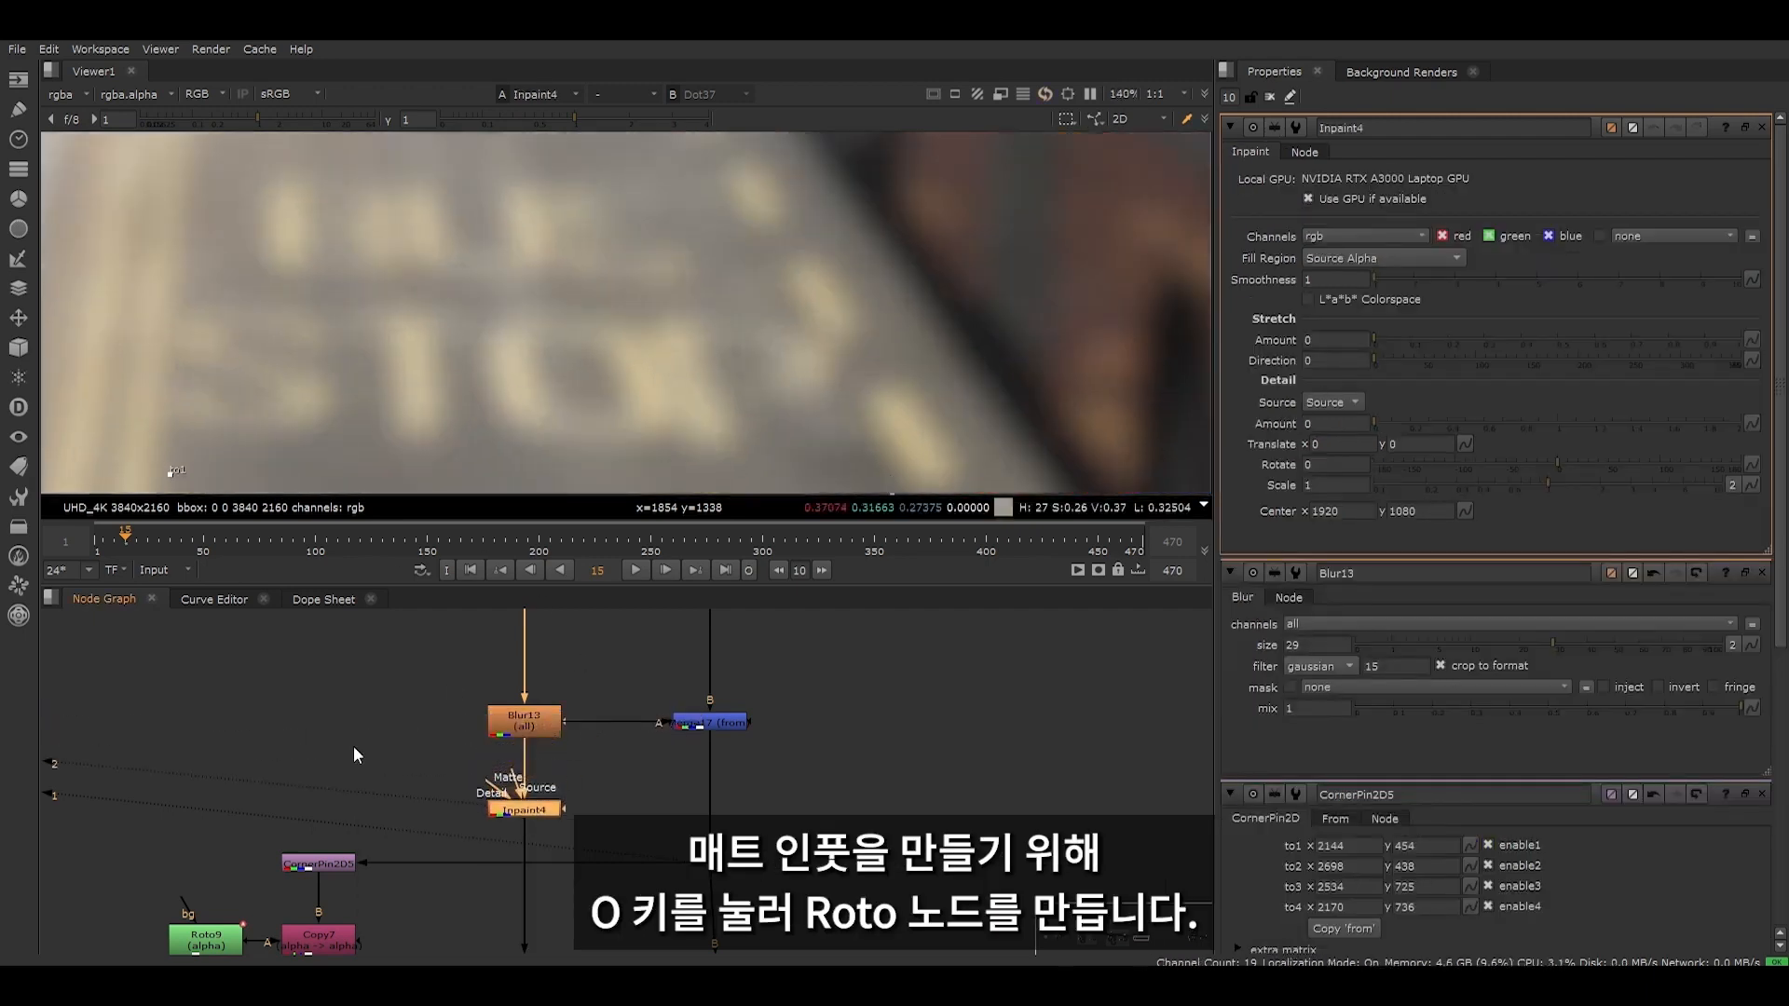
key(o)
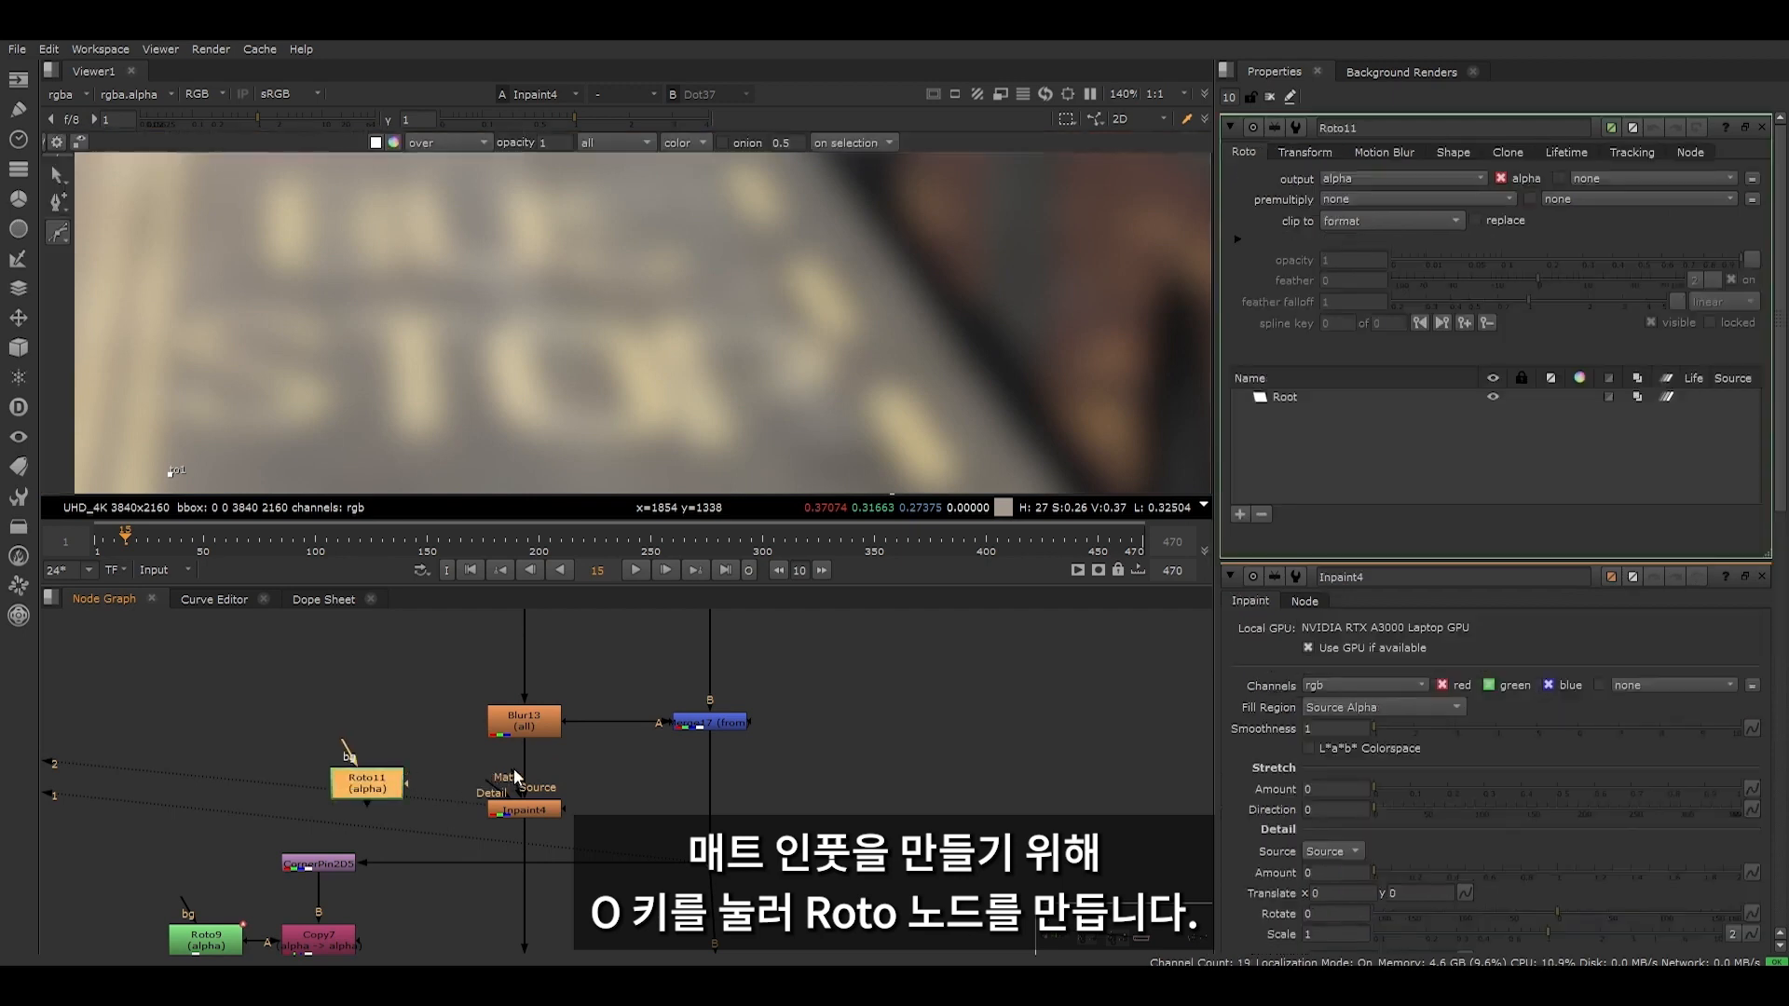
drag(512, 768, 350, 785)
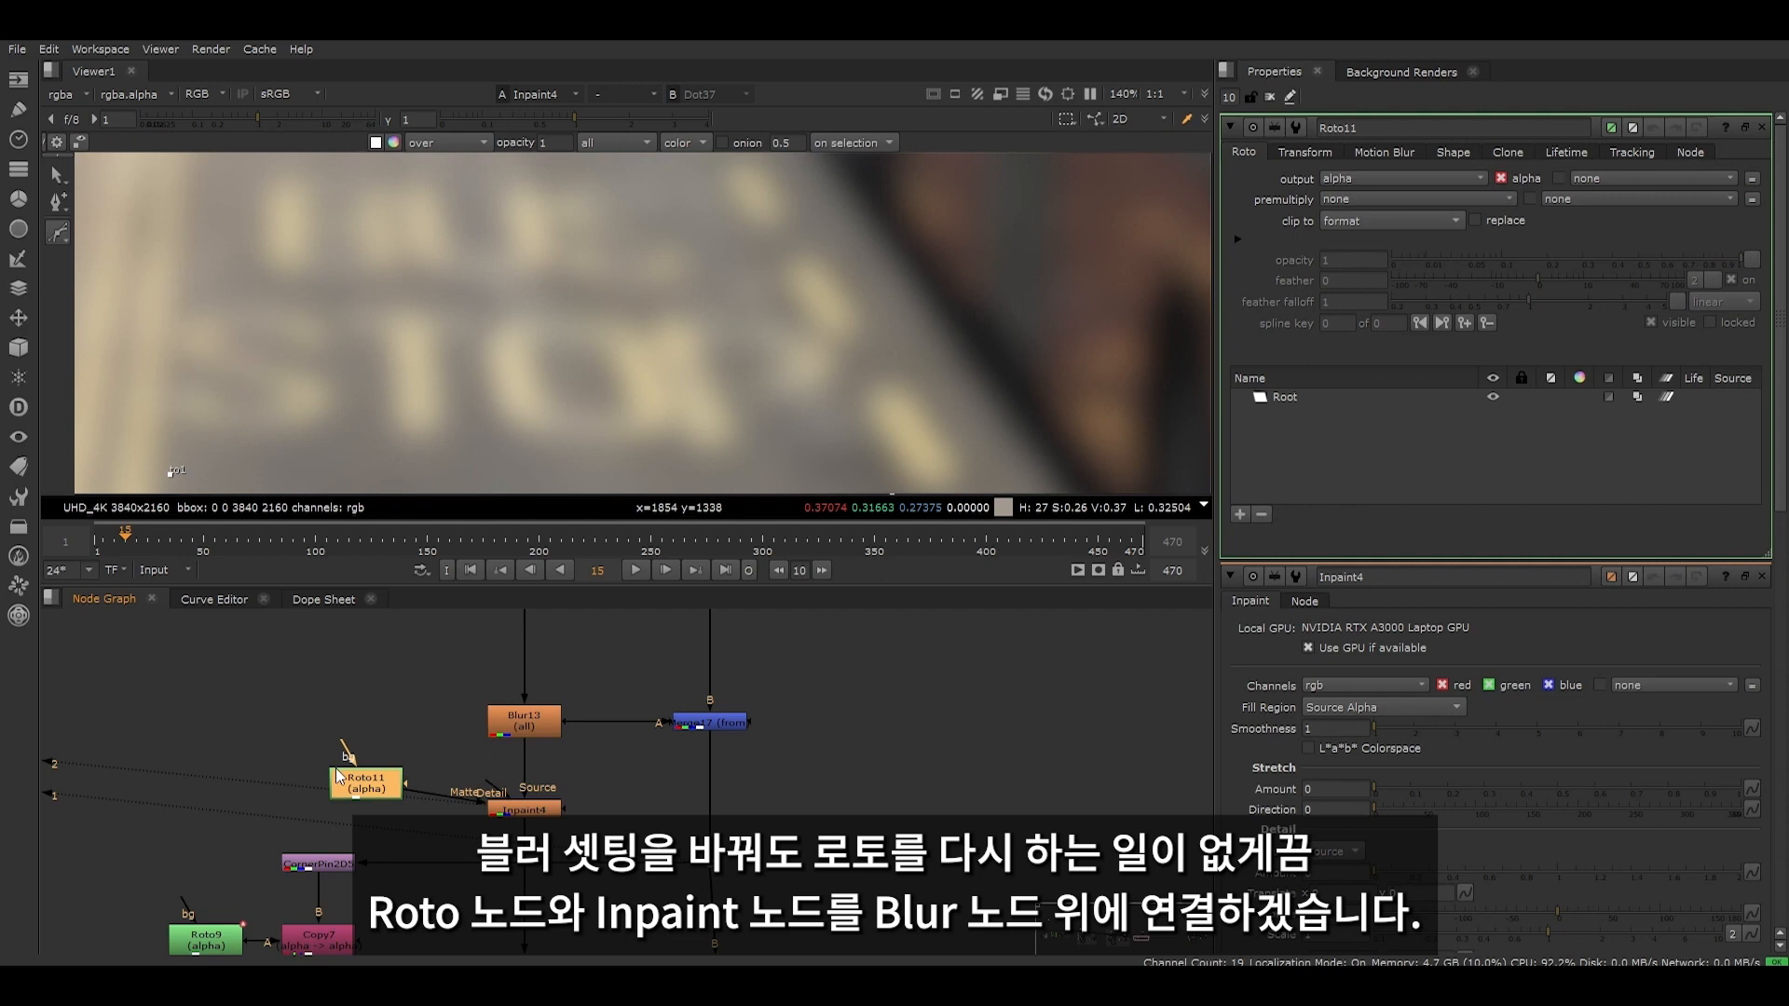
- Extract the Inpaint and its Roto from the pipe, reinsert them above Blur13, and view the Inpaint output
drag(268, 748, 529, 642)
key(ctrl+shift+x)
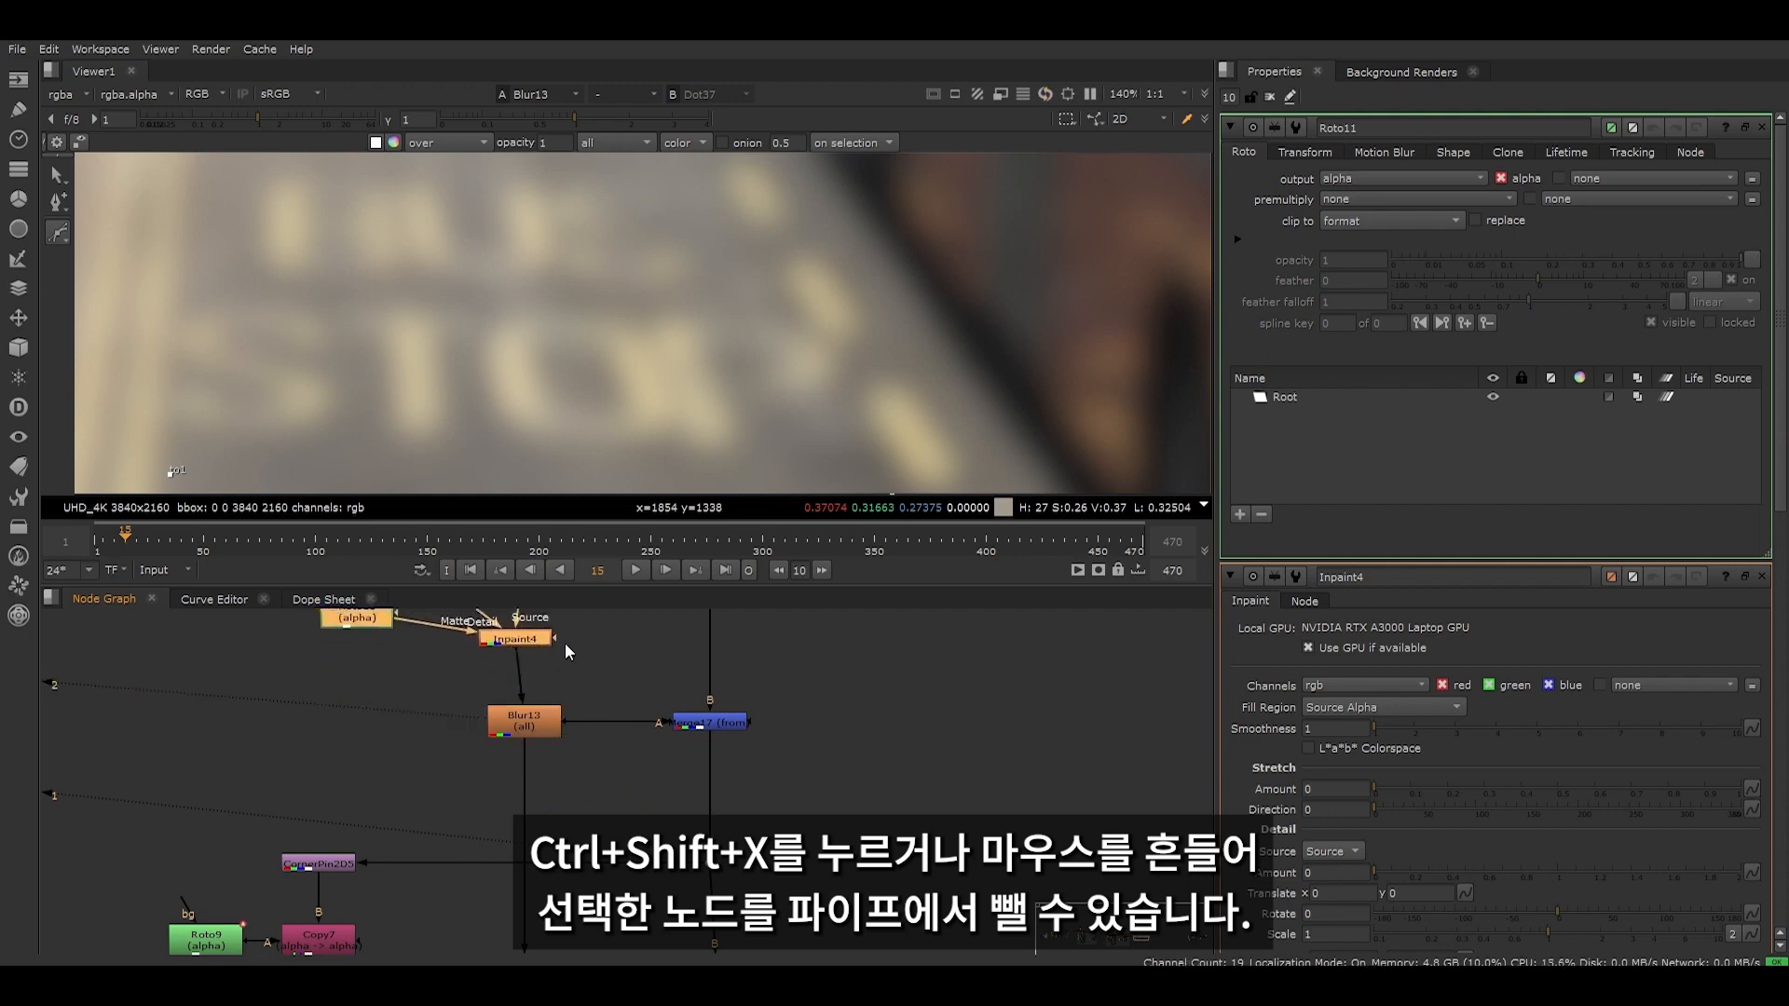
middle_drag(565, 643, 581, 711)
drag(359, 676, 361, 709)
click(520, 753)
drag(534, 735, 544, 711)
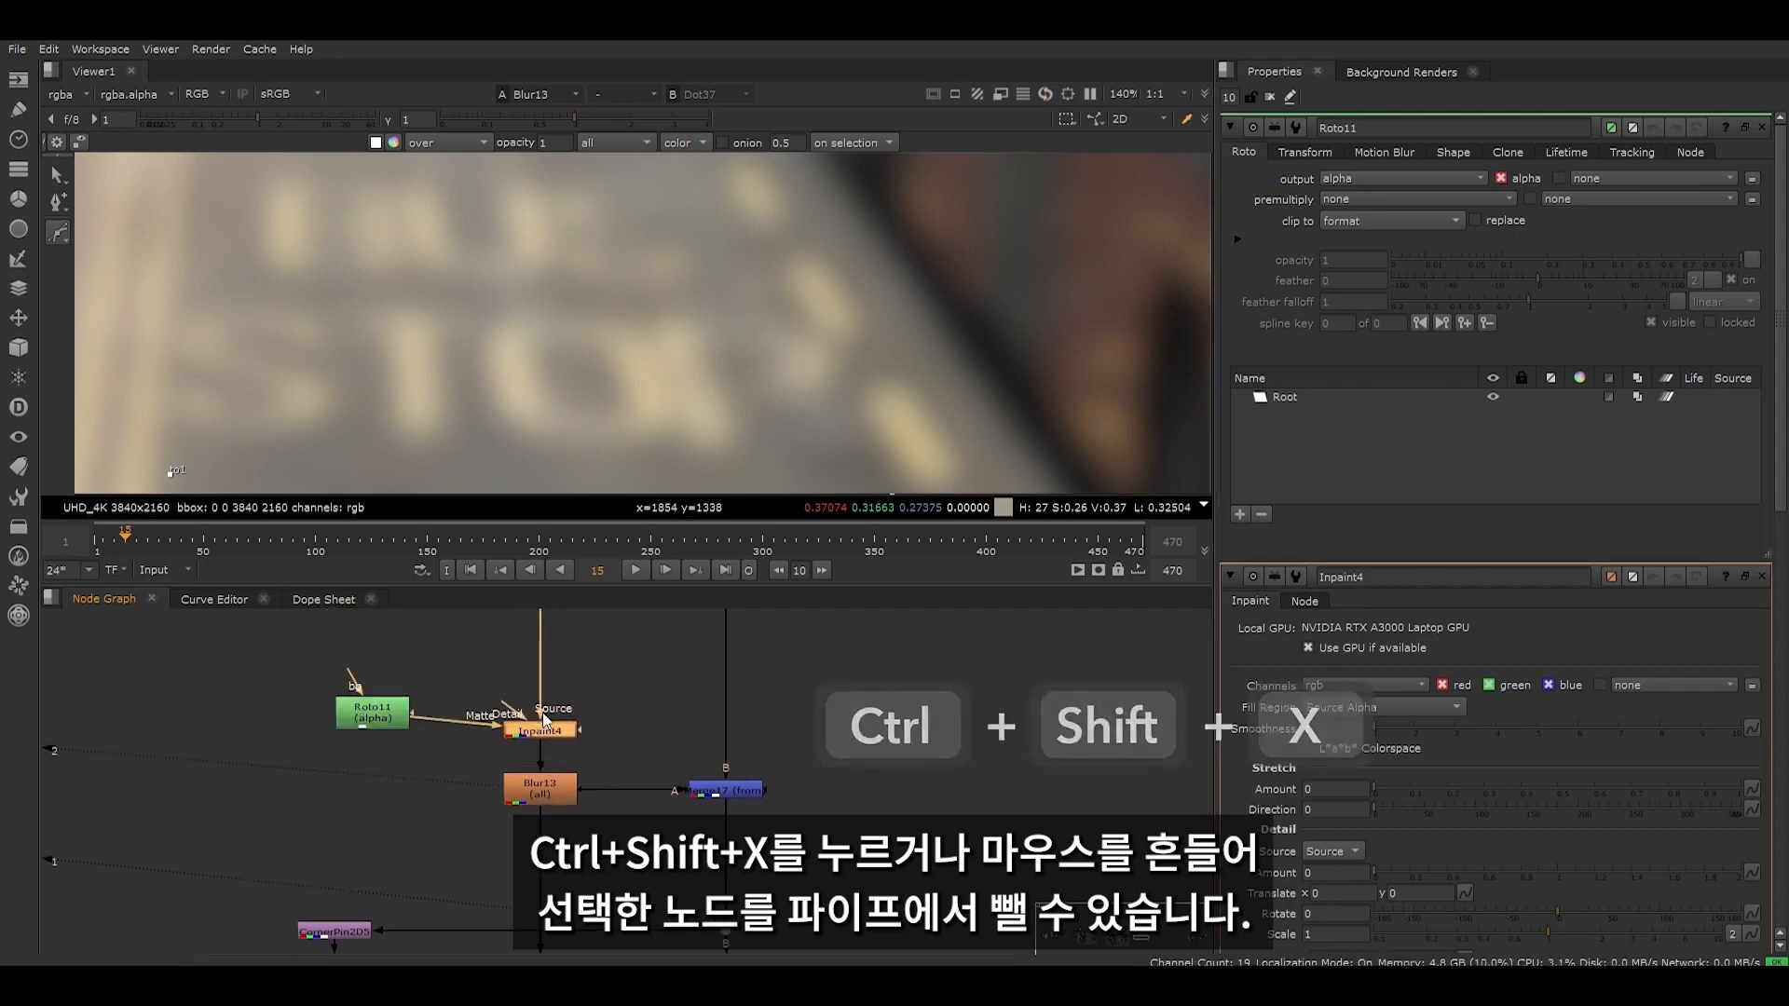
key(1)
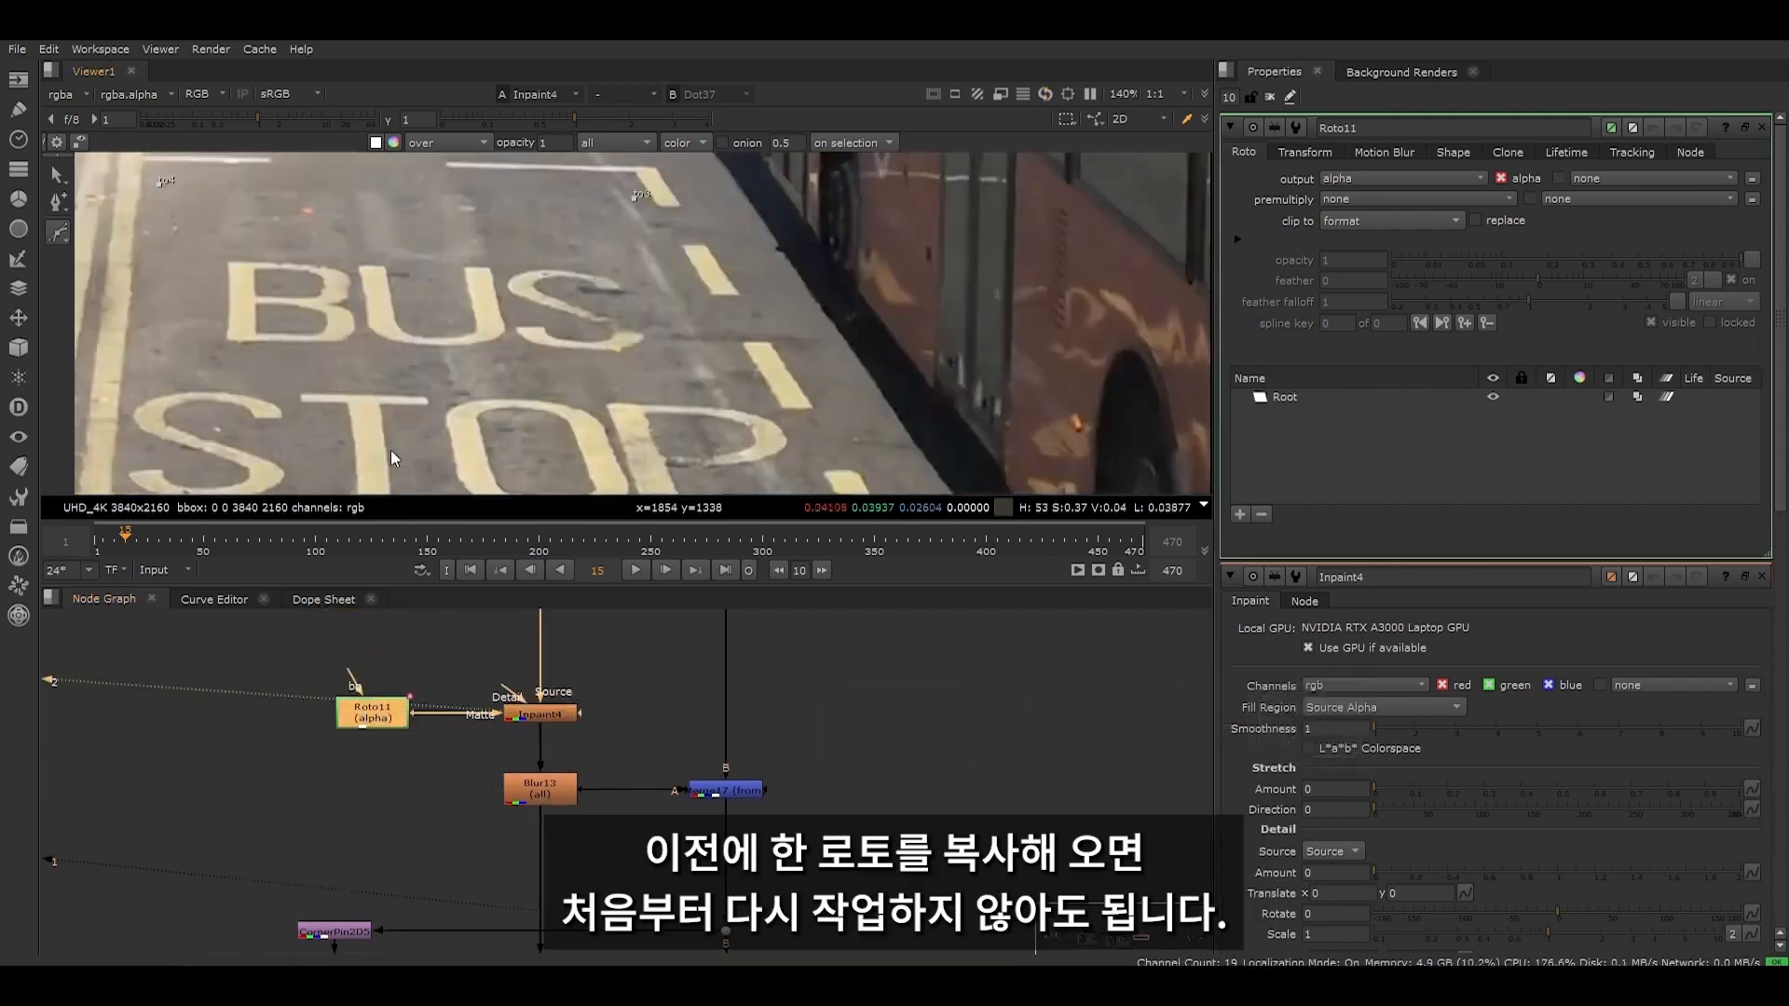
- Copy Roto9 with its BUS STOP shapes and swap the copy in for Roto11 on the Inpaint's Matte input
scroll(487, 818, down, 5)
middle_drag(485, 809, 463, 739)
click(343, 841)
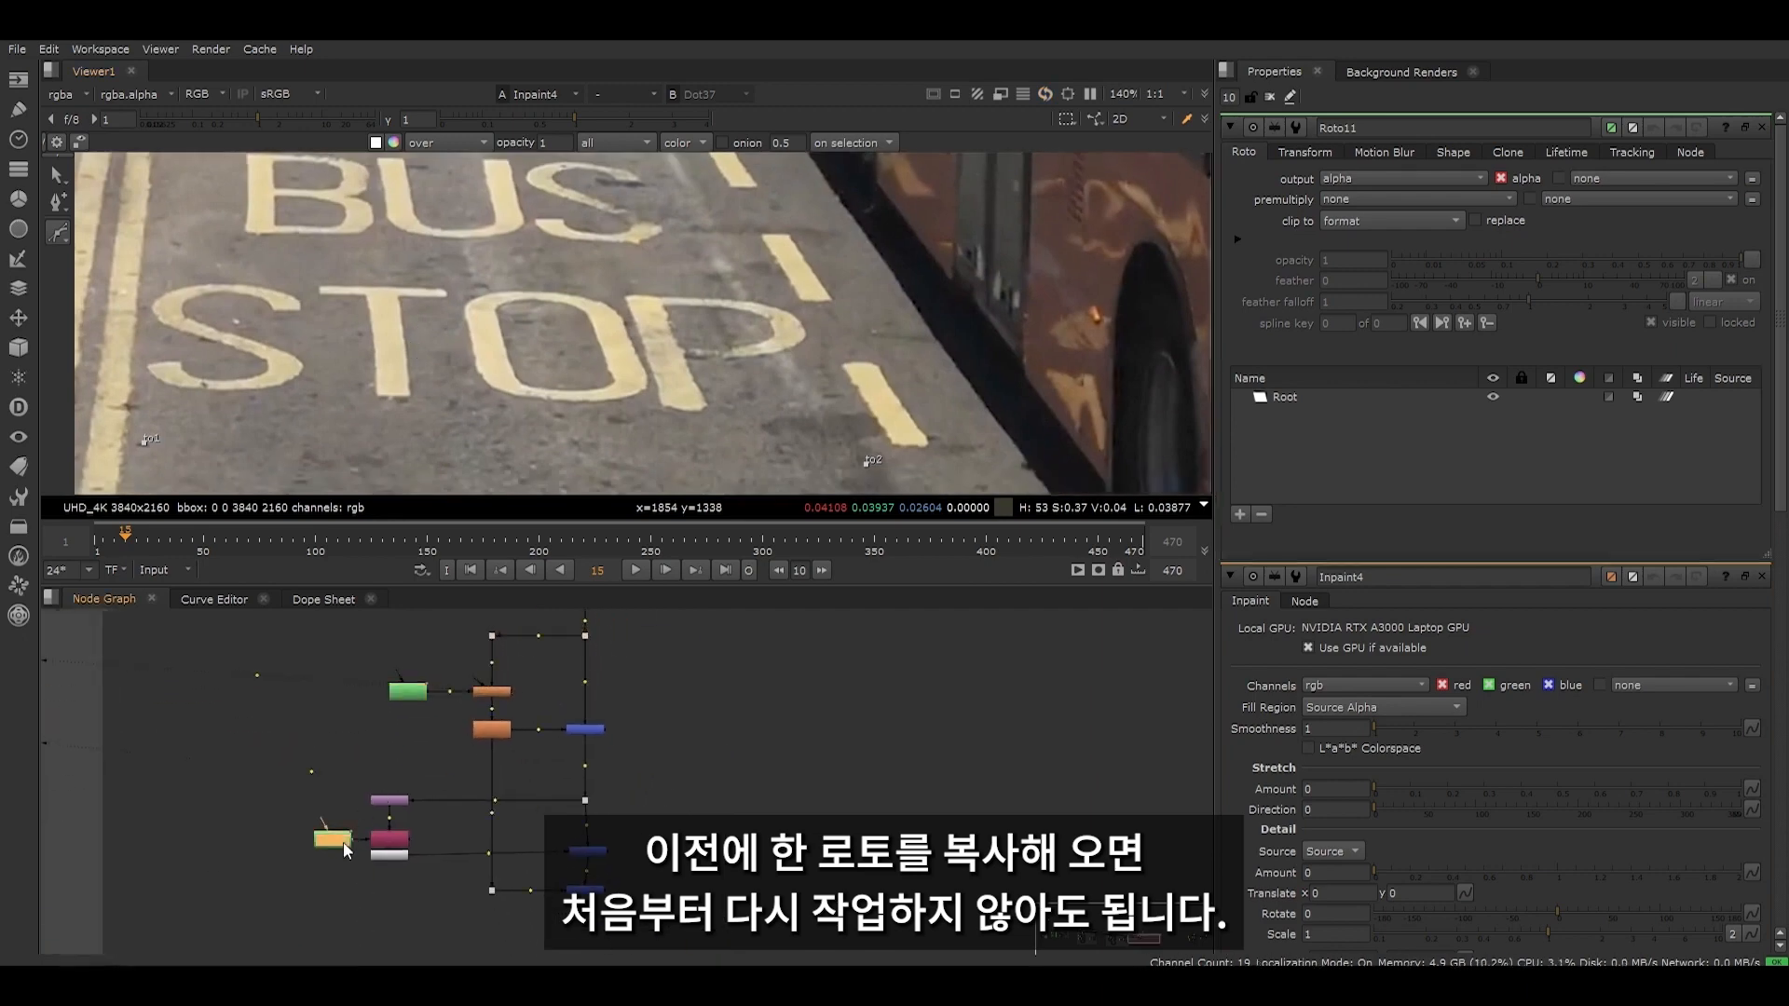
key(ctrl+c)
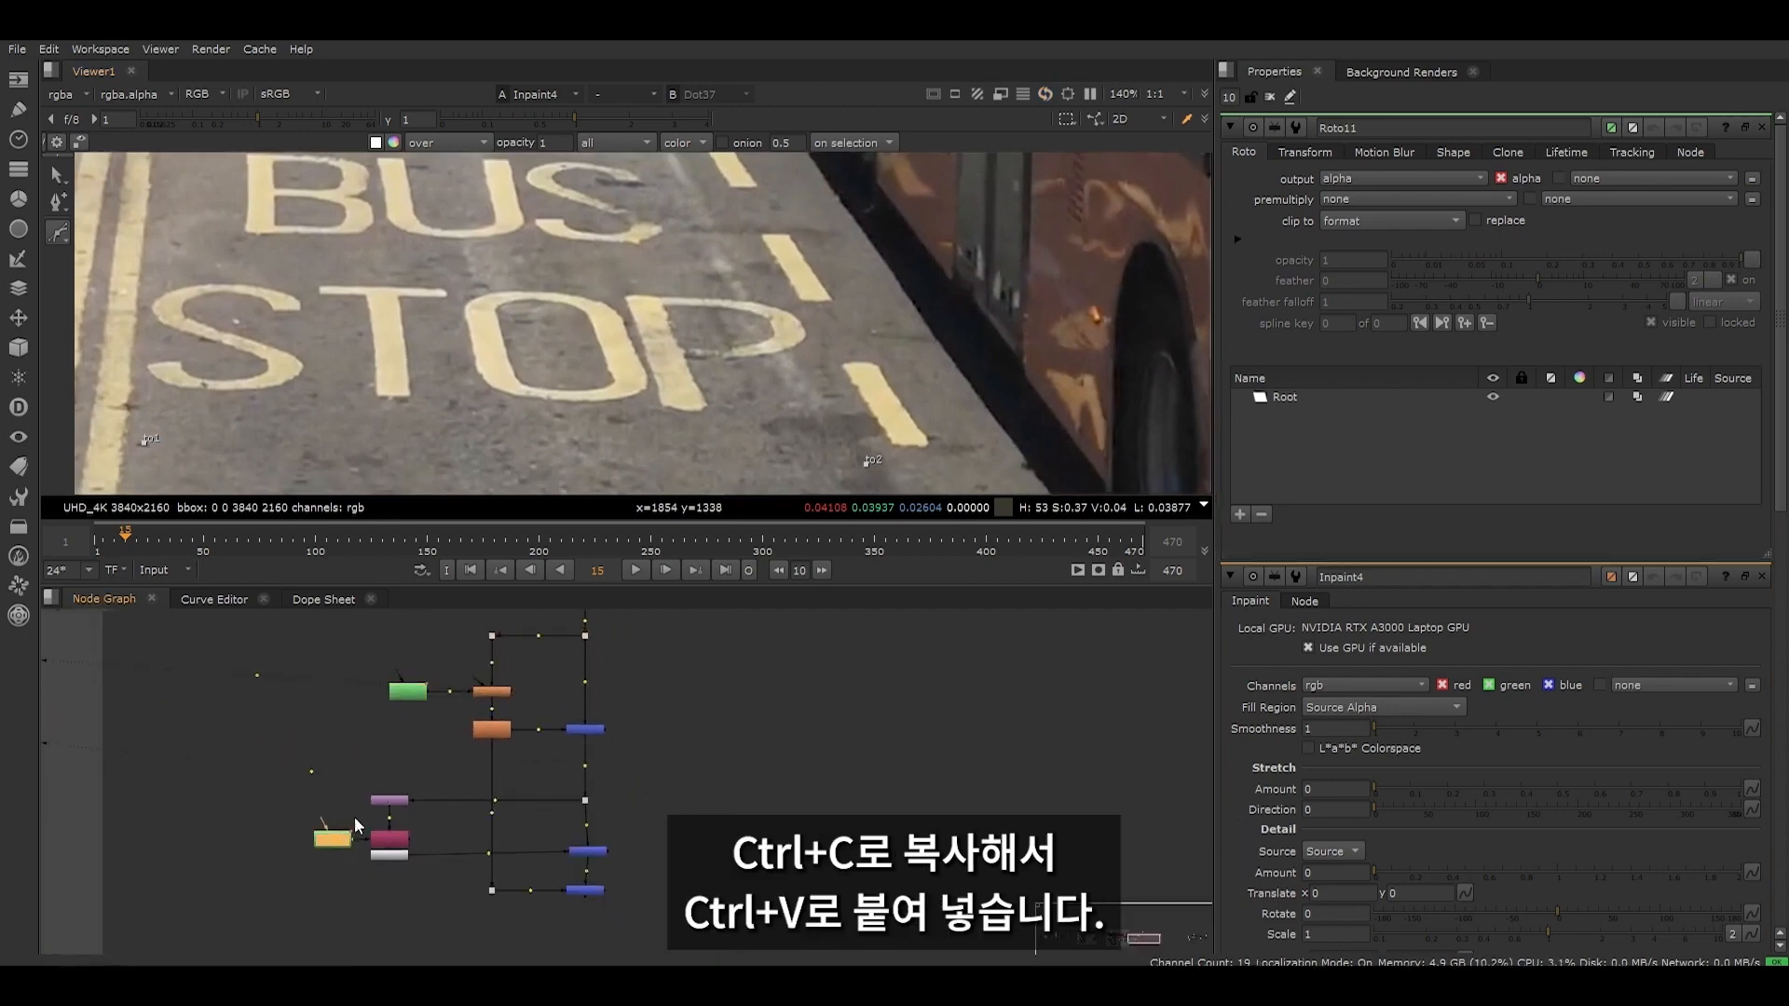
scroll(355, 816, up, 7)
key(ctrl+v)
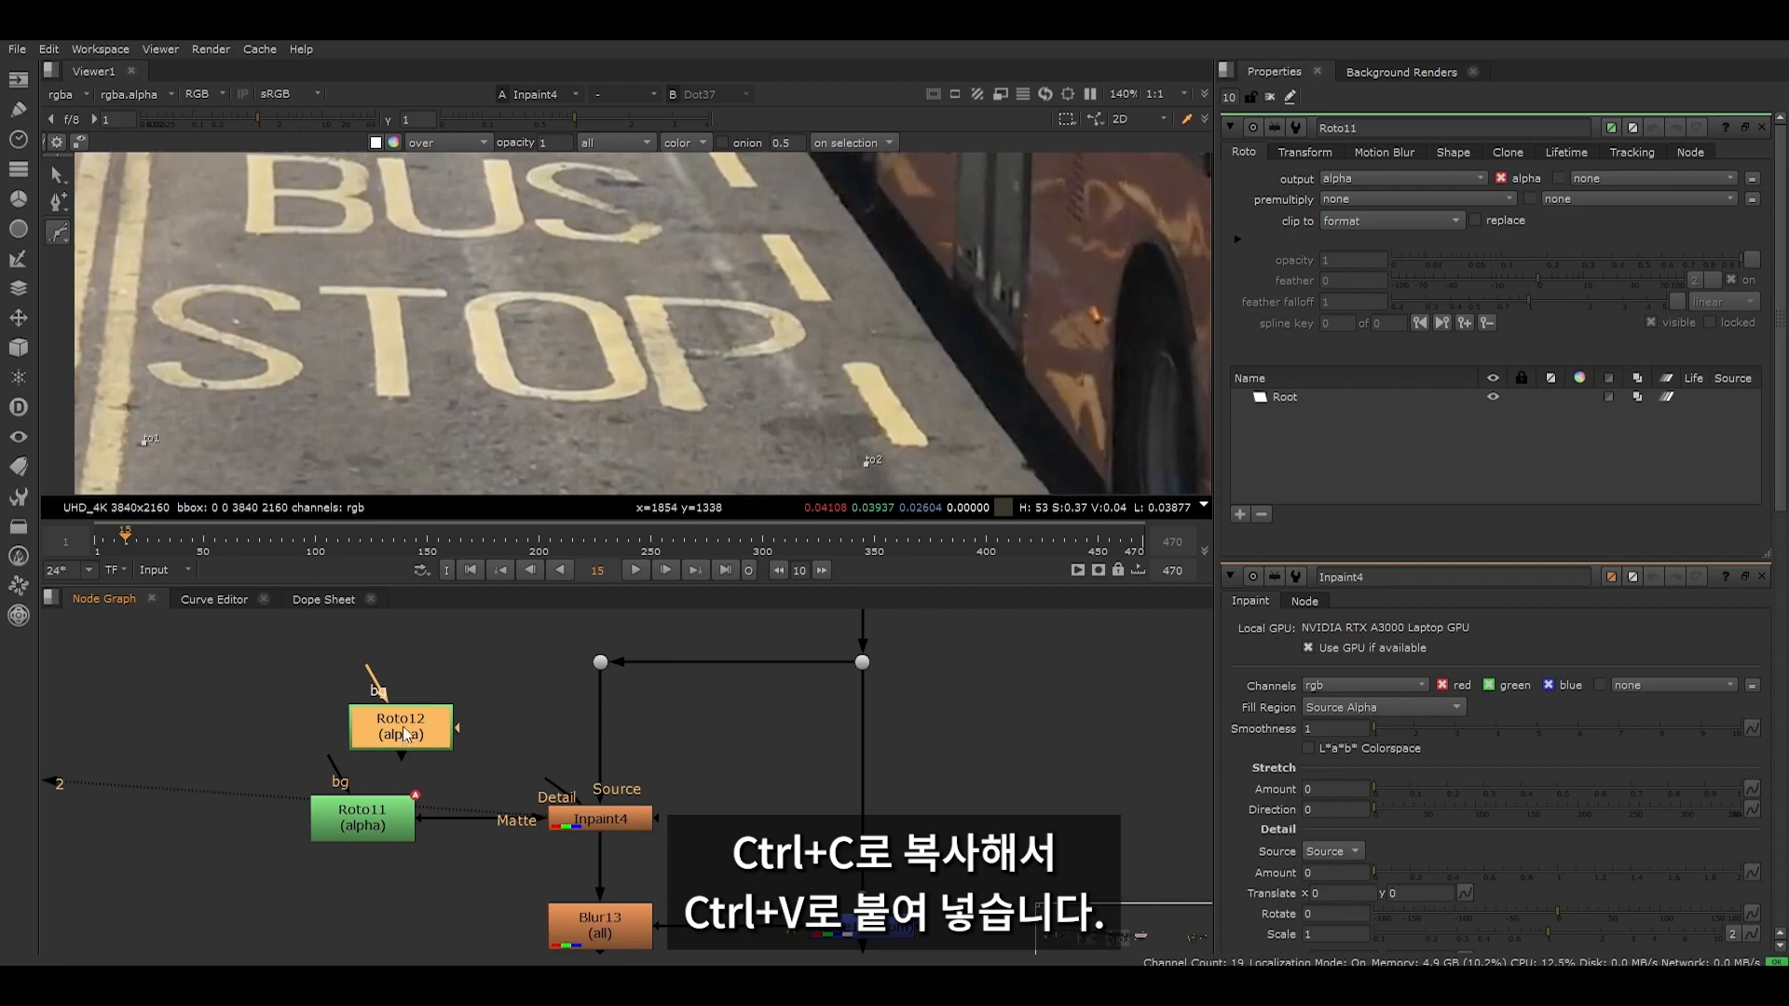
drag(403, 725, 363, 819)
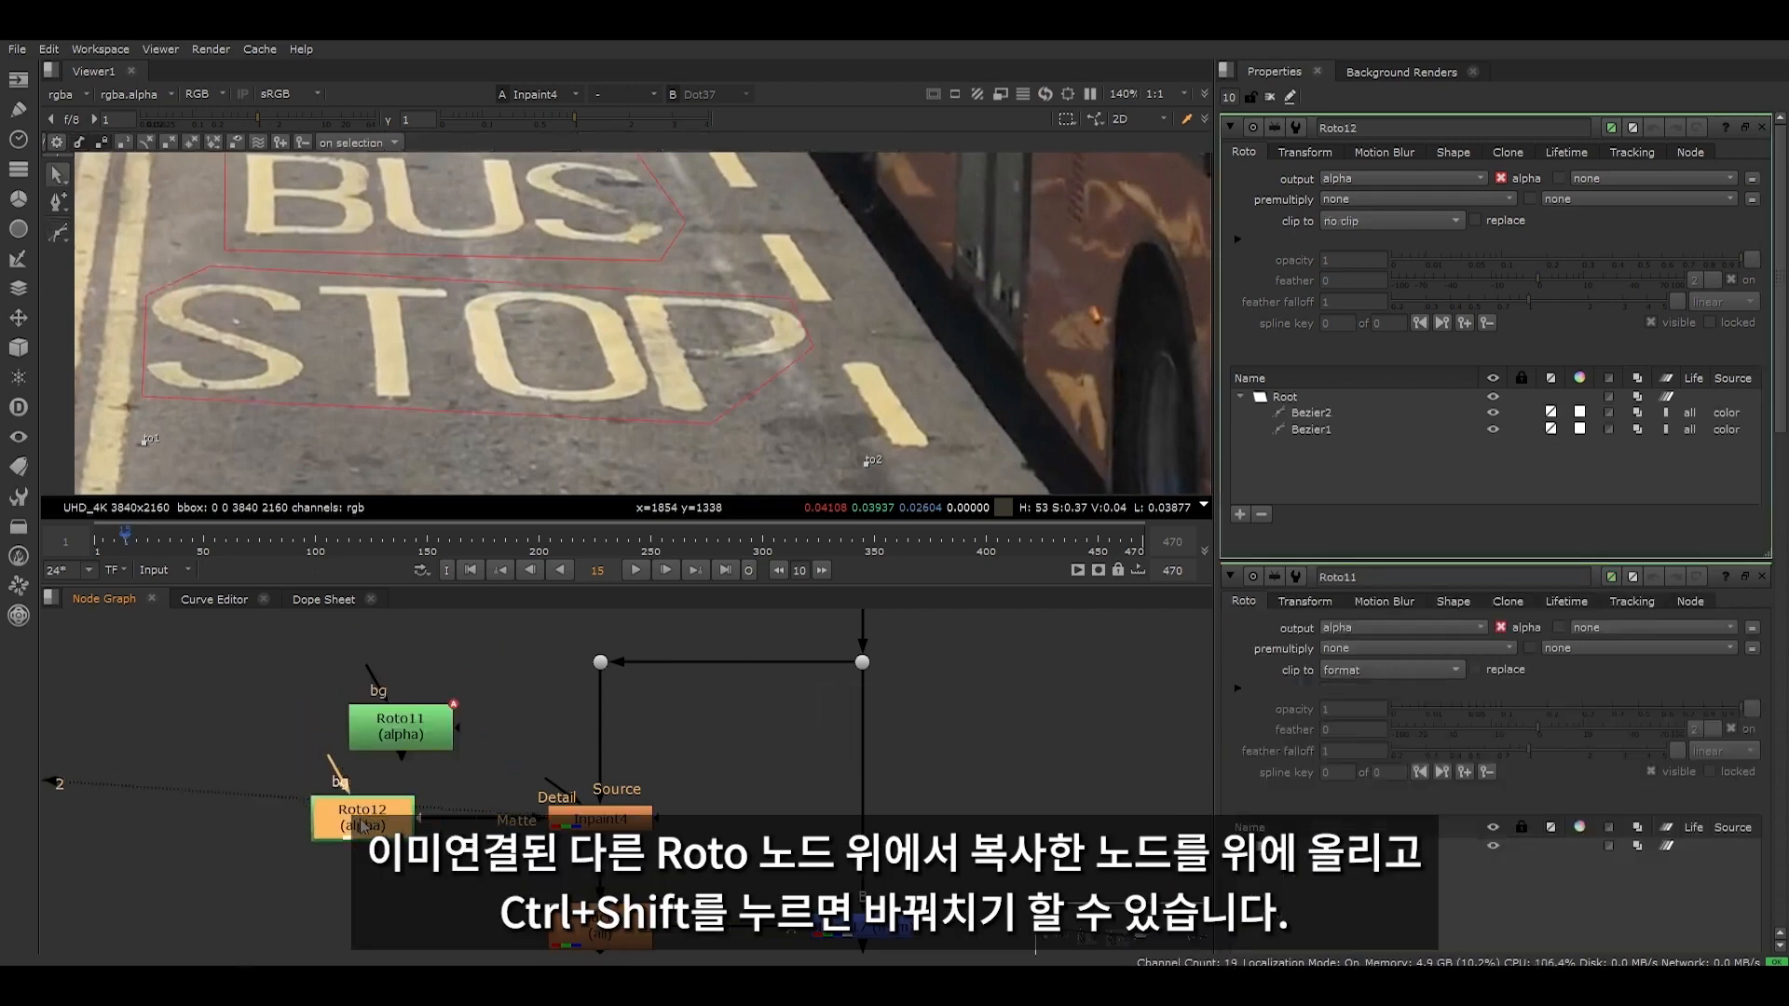
- Set the Inpaint's Fill Region to Matte Alpha, move its Roto aside, and view the filled road without overlays
drag(539, 744, 690, 876)
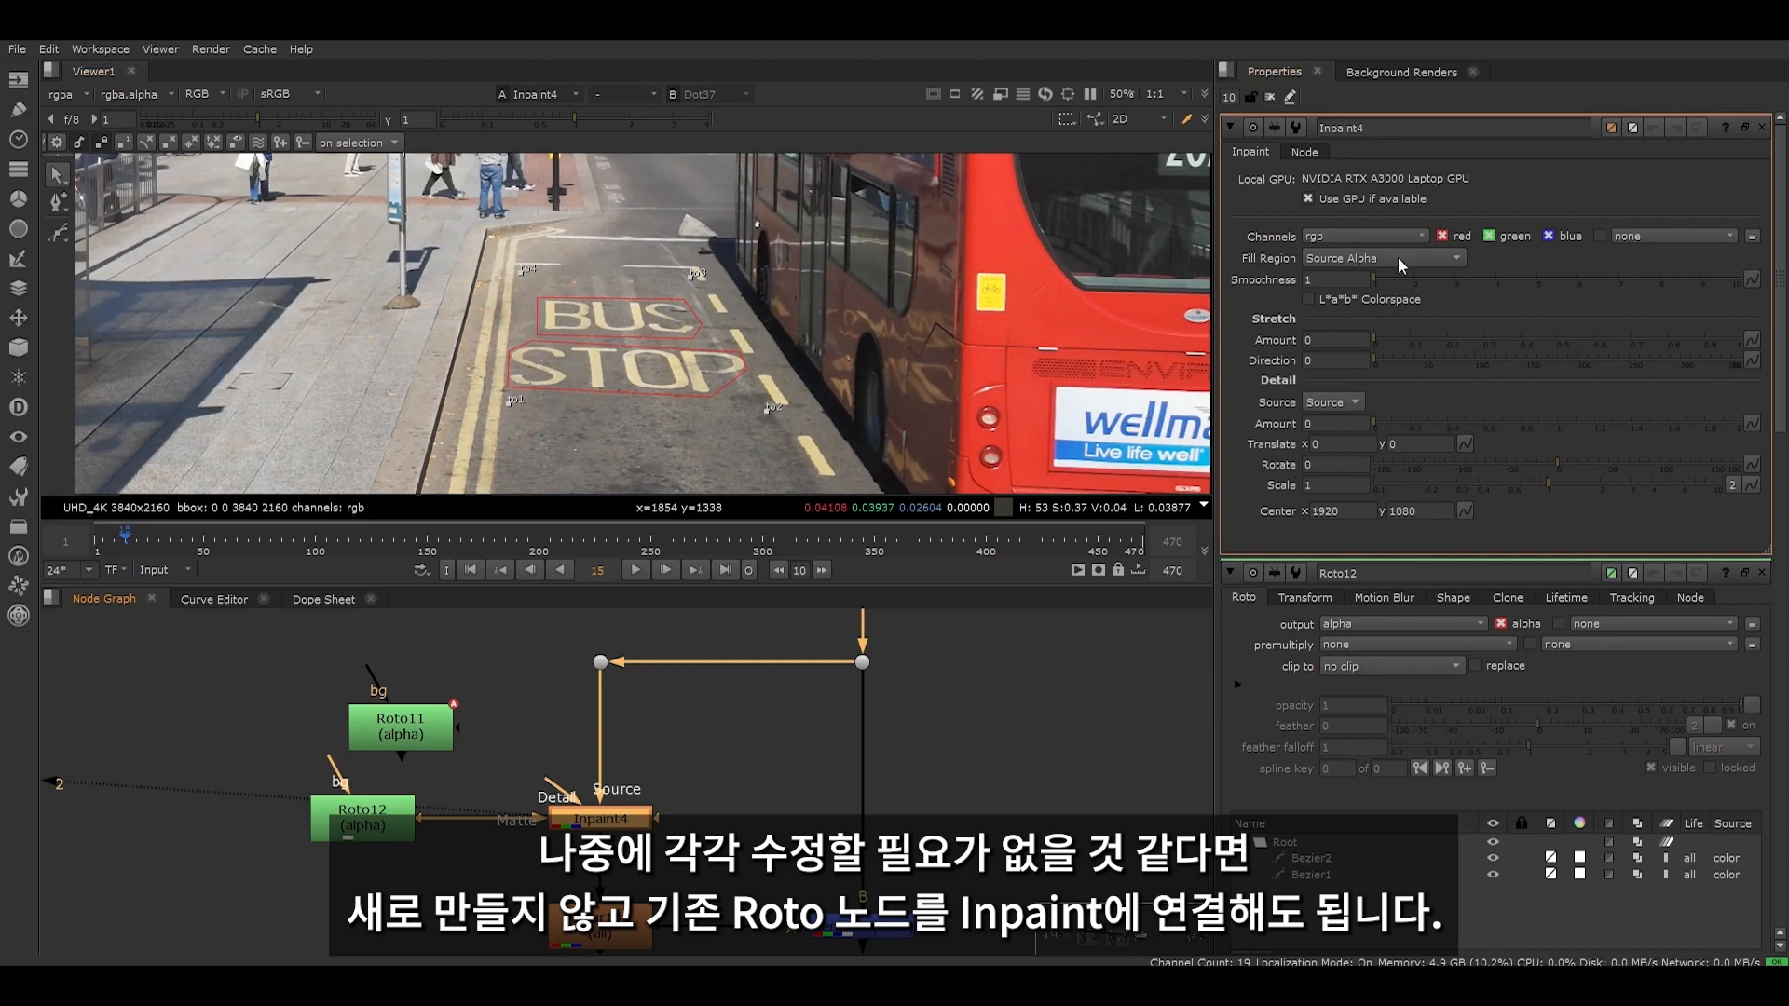
click(1398, 259)
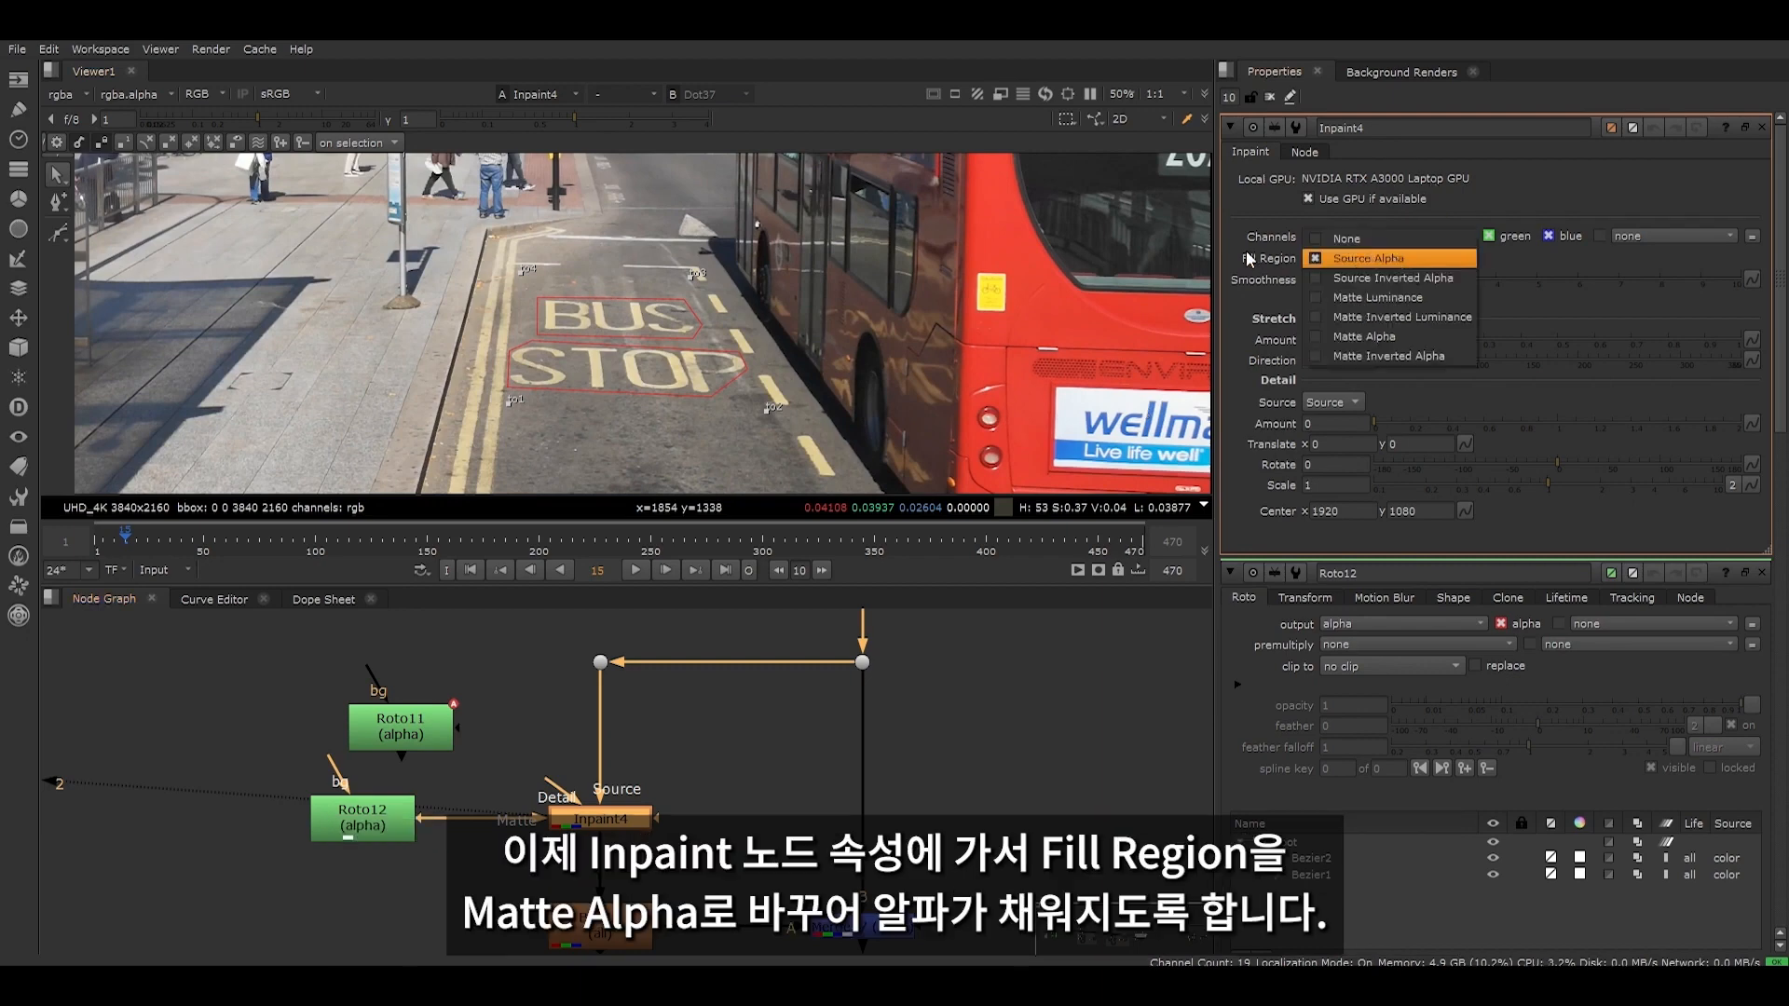
click(1512, 265)
click(1393, 256)
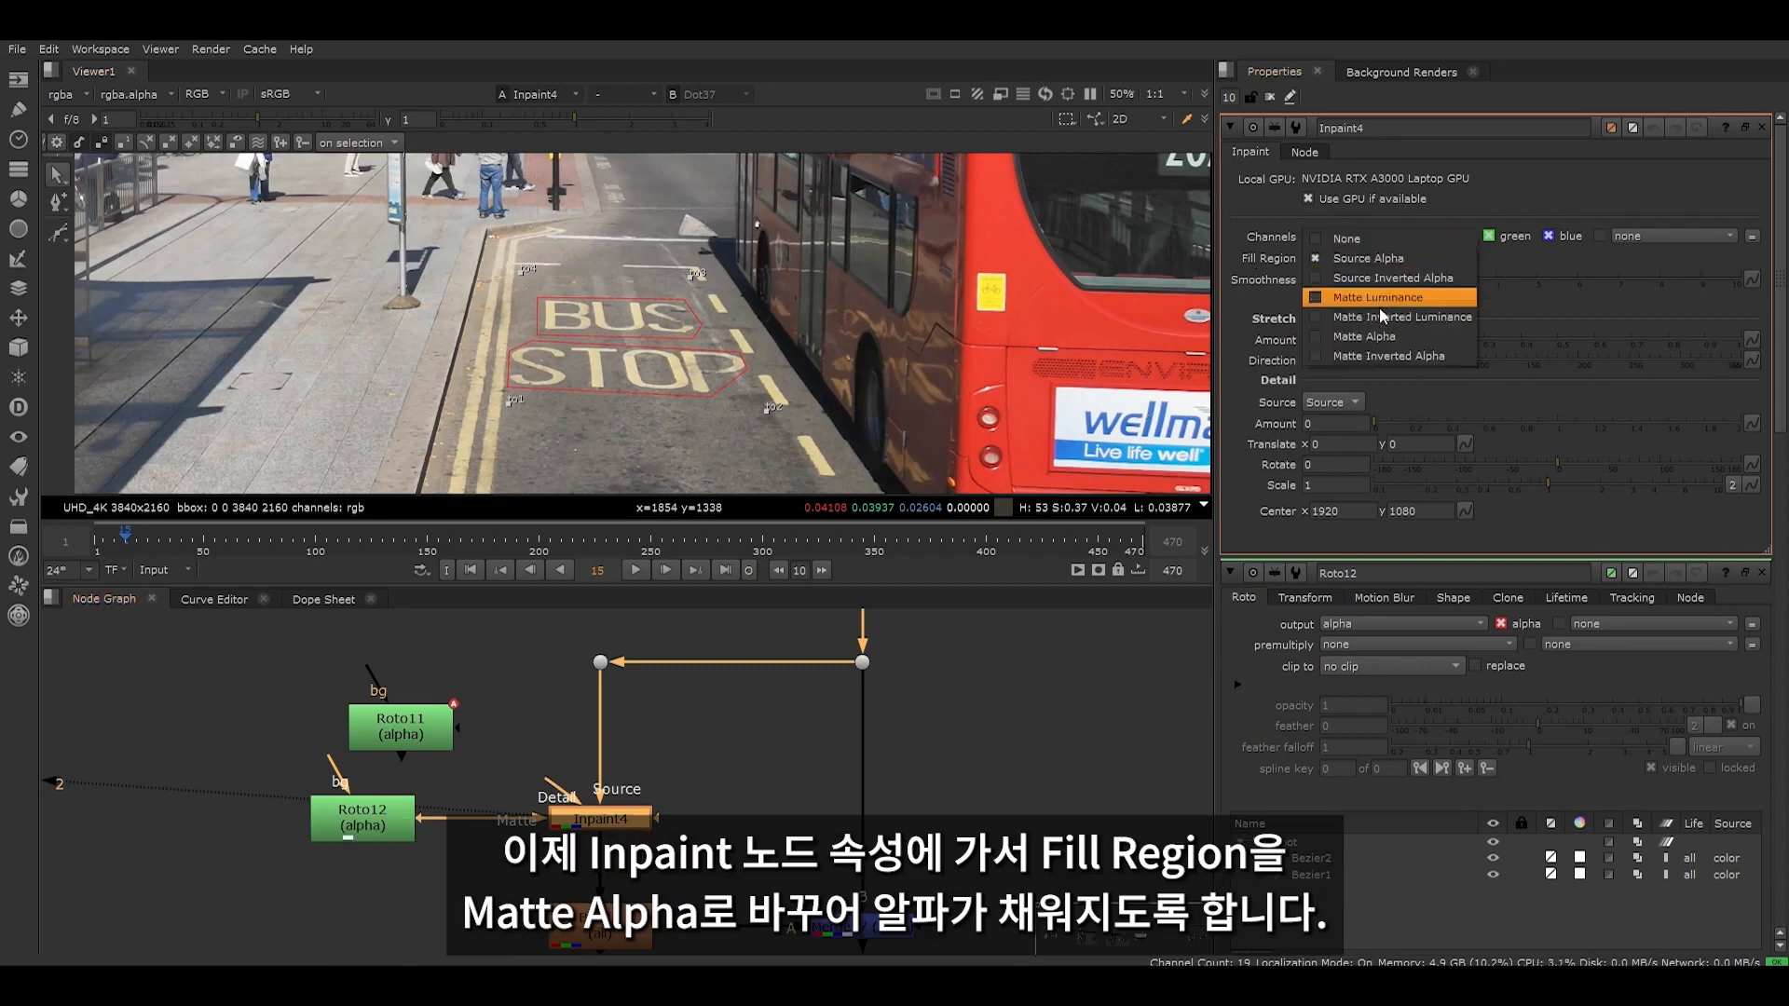
click(1381, 338)
drag(362, 823, 280, 755)
scroll(672, 322, up, 5)
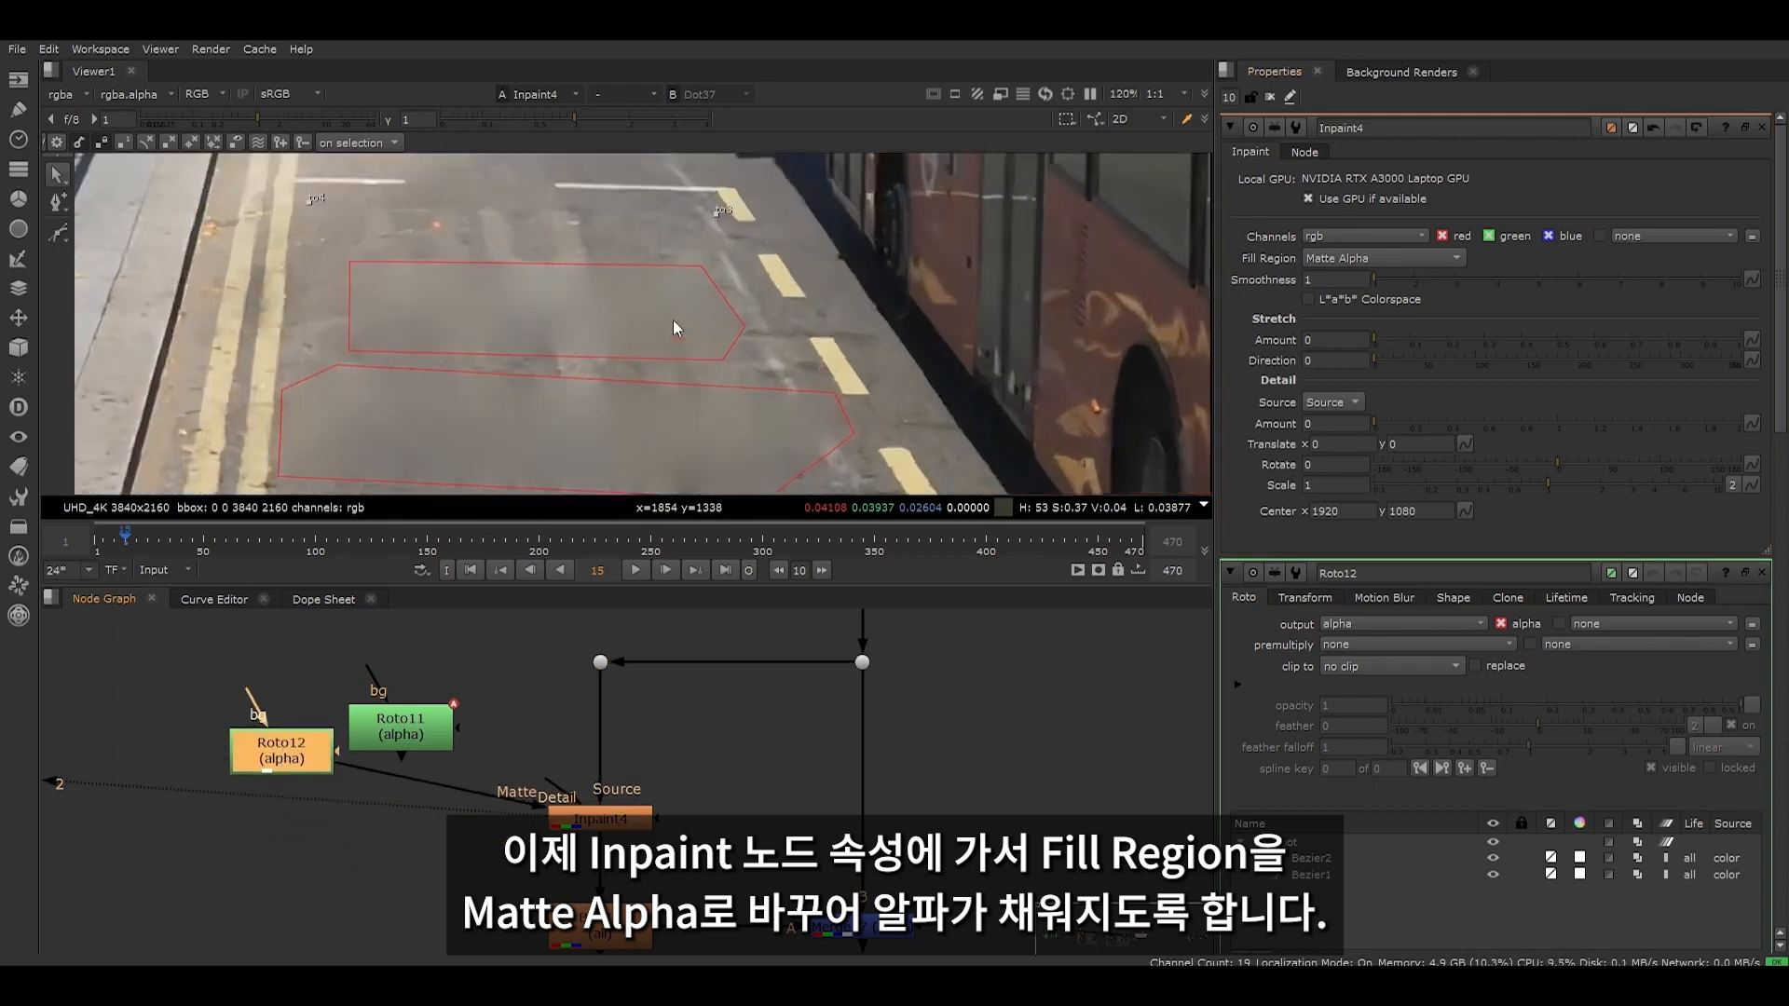
click(1269, 96)
scroll(584, 427, down, 4)
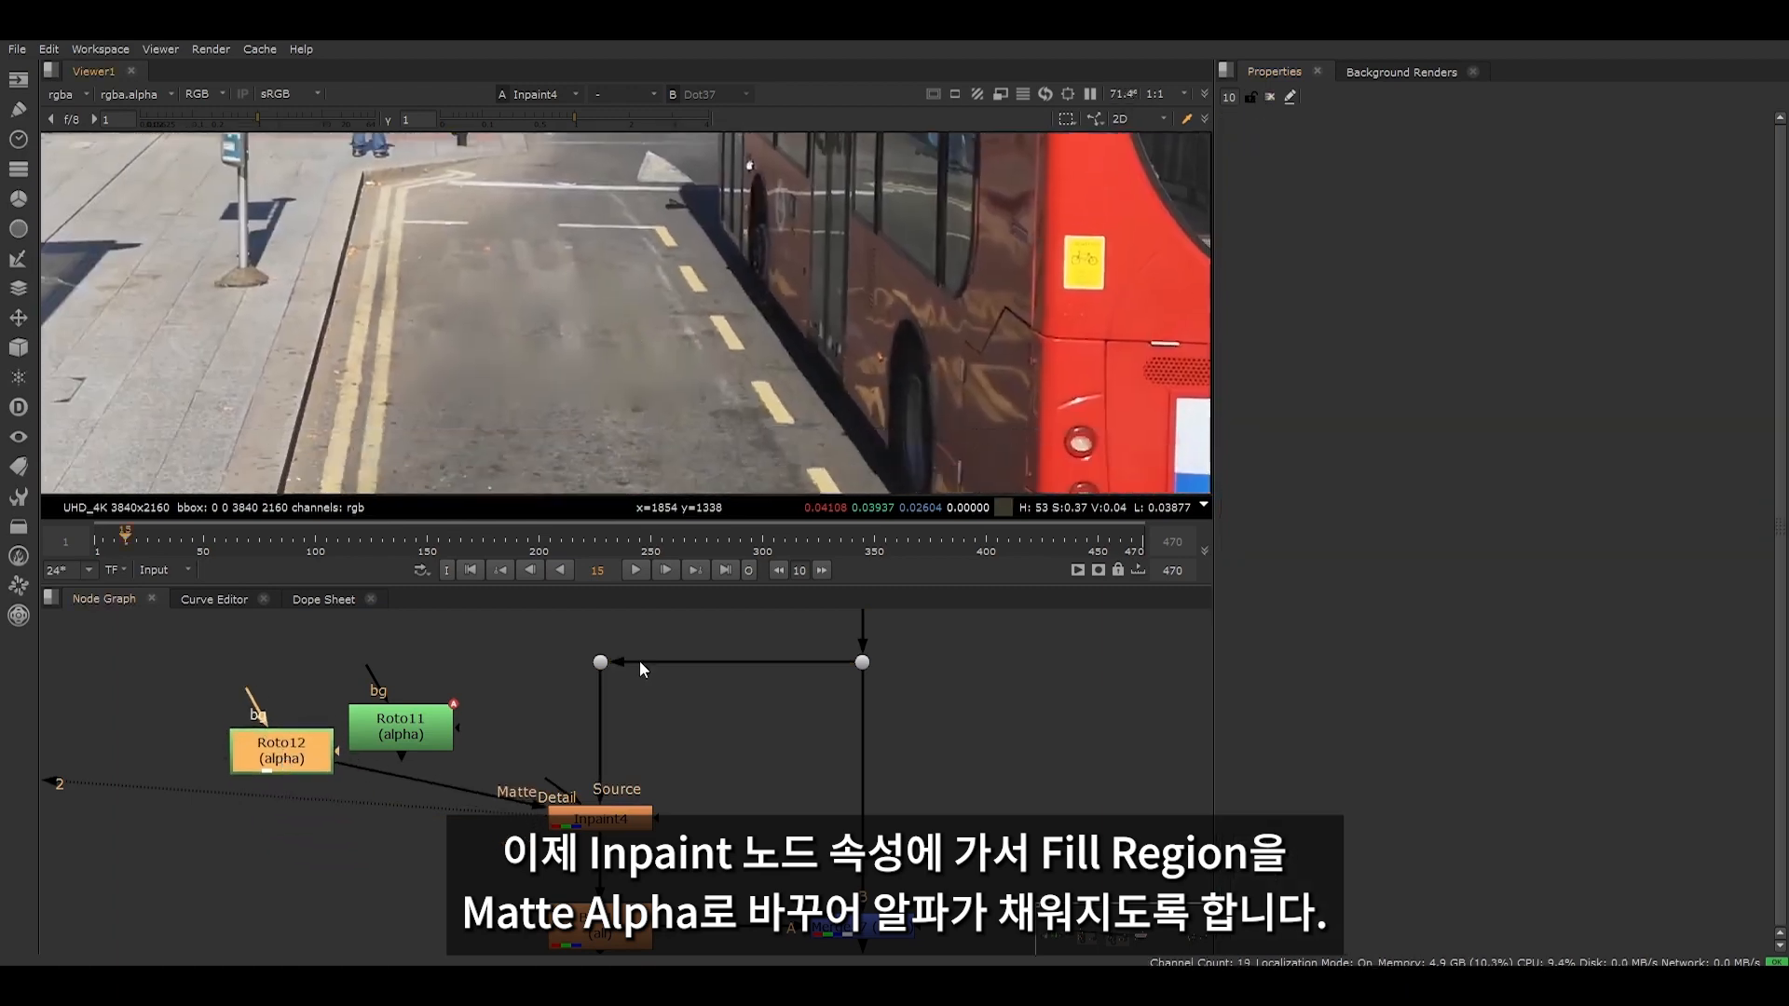
- Set the Inpaint's Stretch Amount to 1 and its Direction to 98
double_click(635, 817)
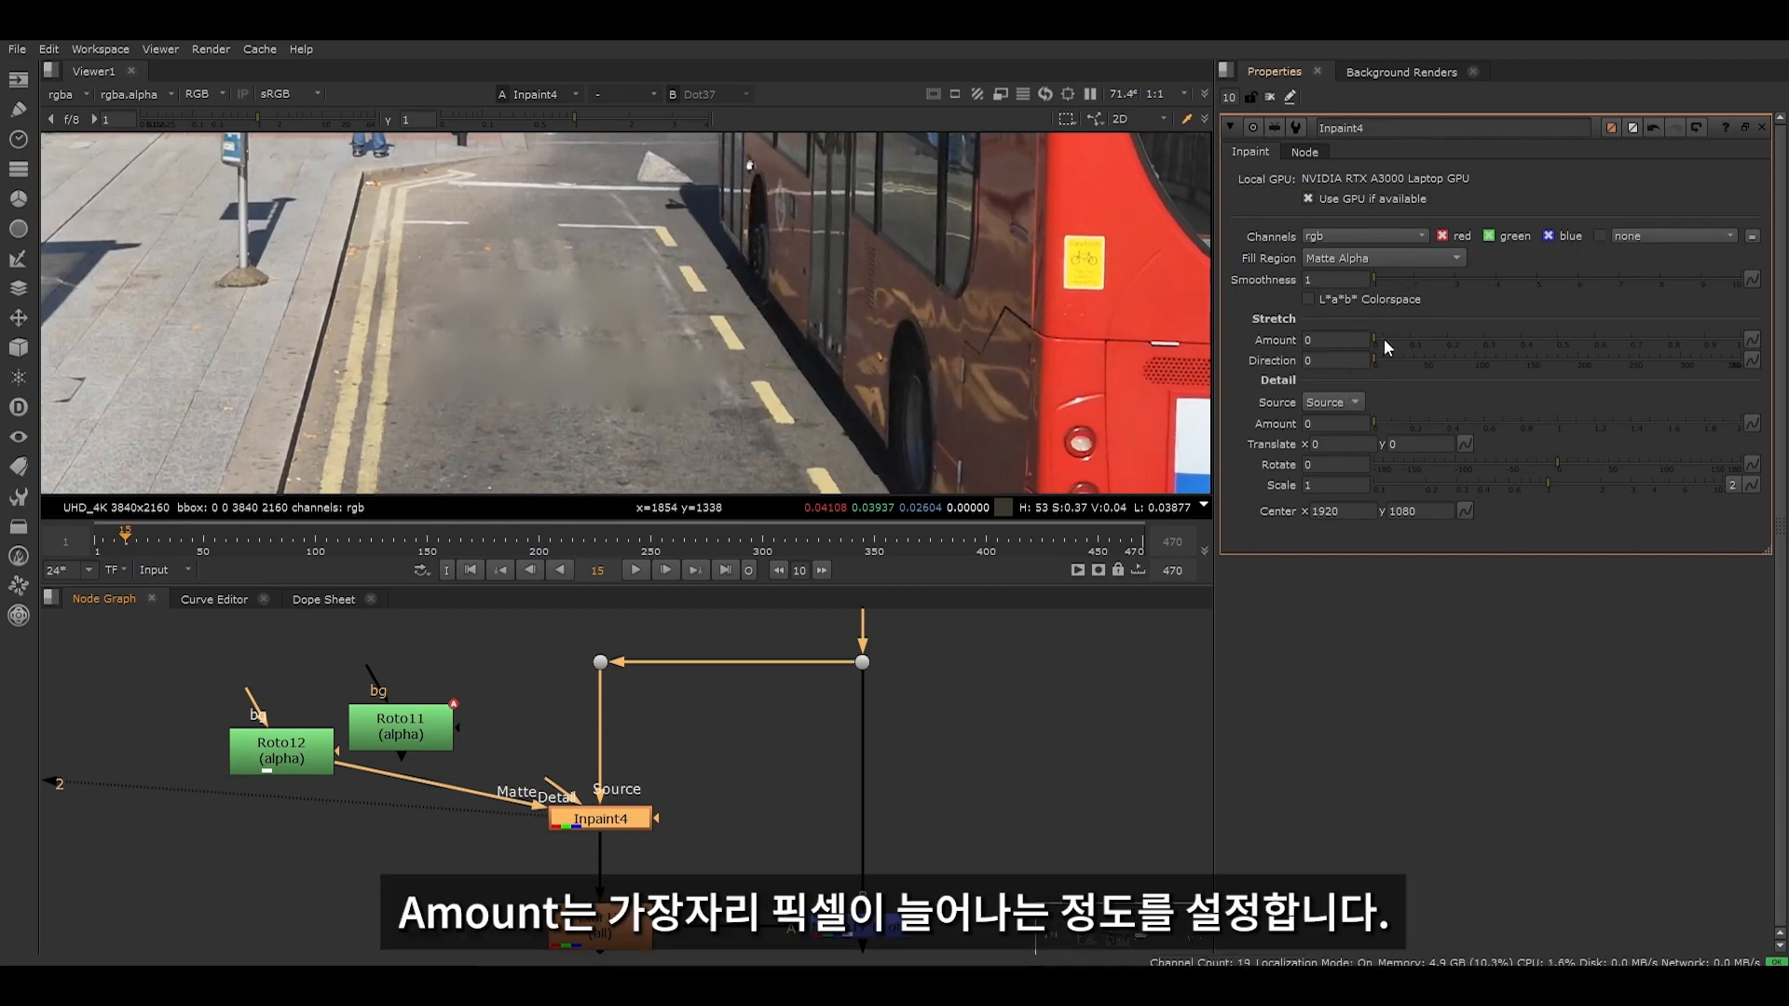
drag(1384, 339, 1782, 343)
scroll(665, 453, up, 1)
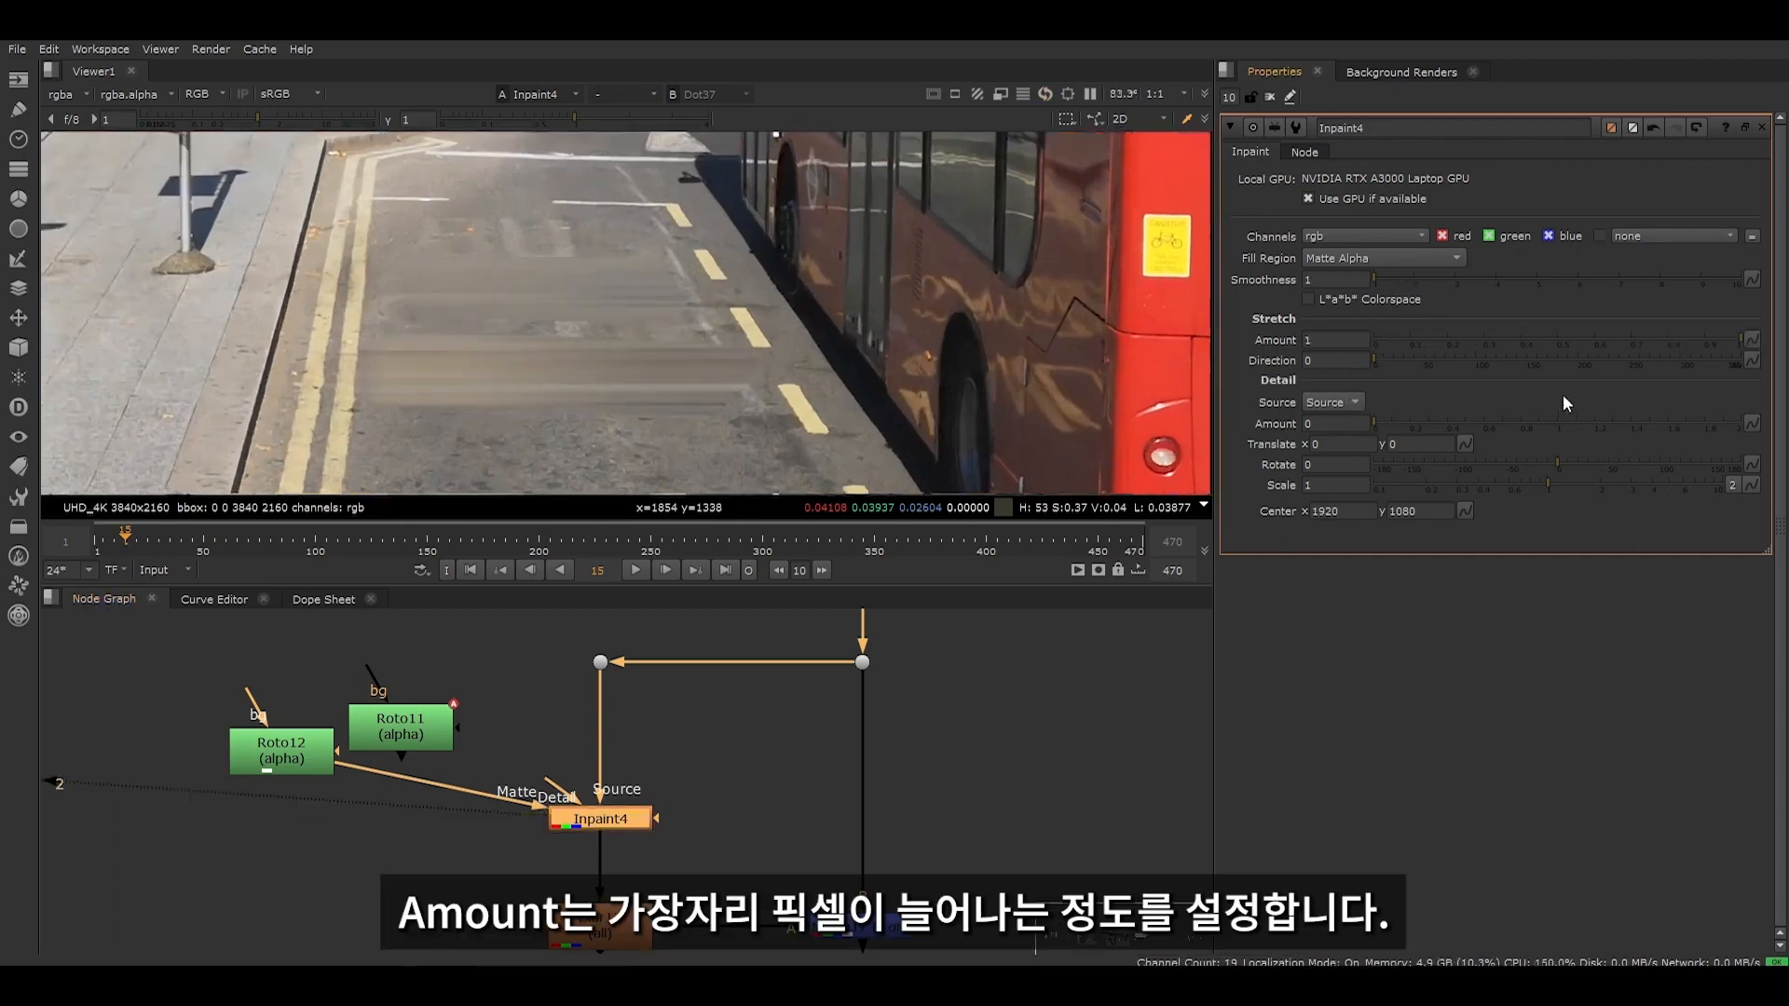
mouse_move(1586, 333)
mouse_down()
mouse_move(1405, 341)
mouse_move(1759, 361)
mouse_move(1350, 332)
mouse_move(1393, 360)
mouse_move(1569, 361)
mouse_move(1457, 358)
mouse_move(1507, 354)
mouse_up()
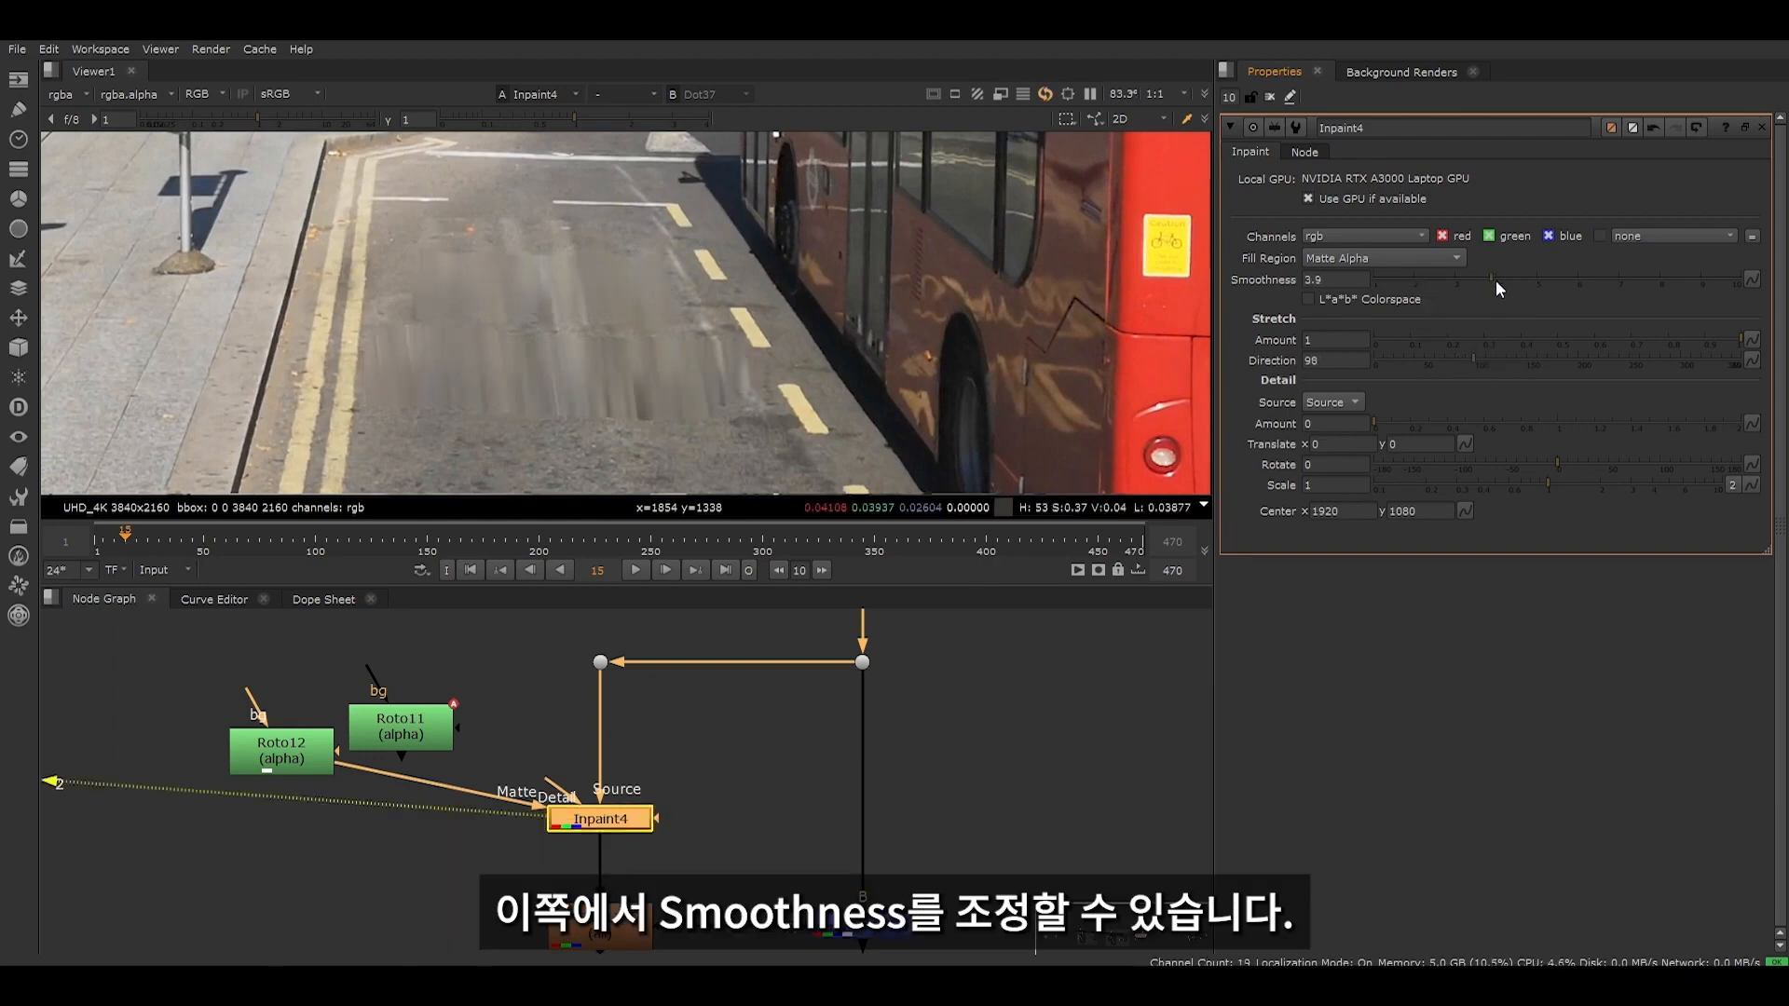
- Raise the Inpaint's Smoothness to 9 and reduce its Stretch Amount
click(1600, 278)
drag(1607, 274, 1700, 268)
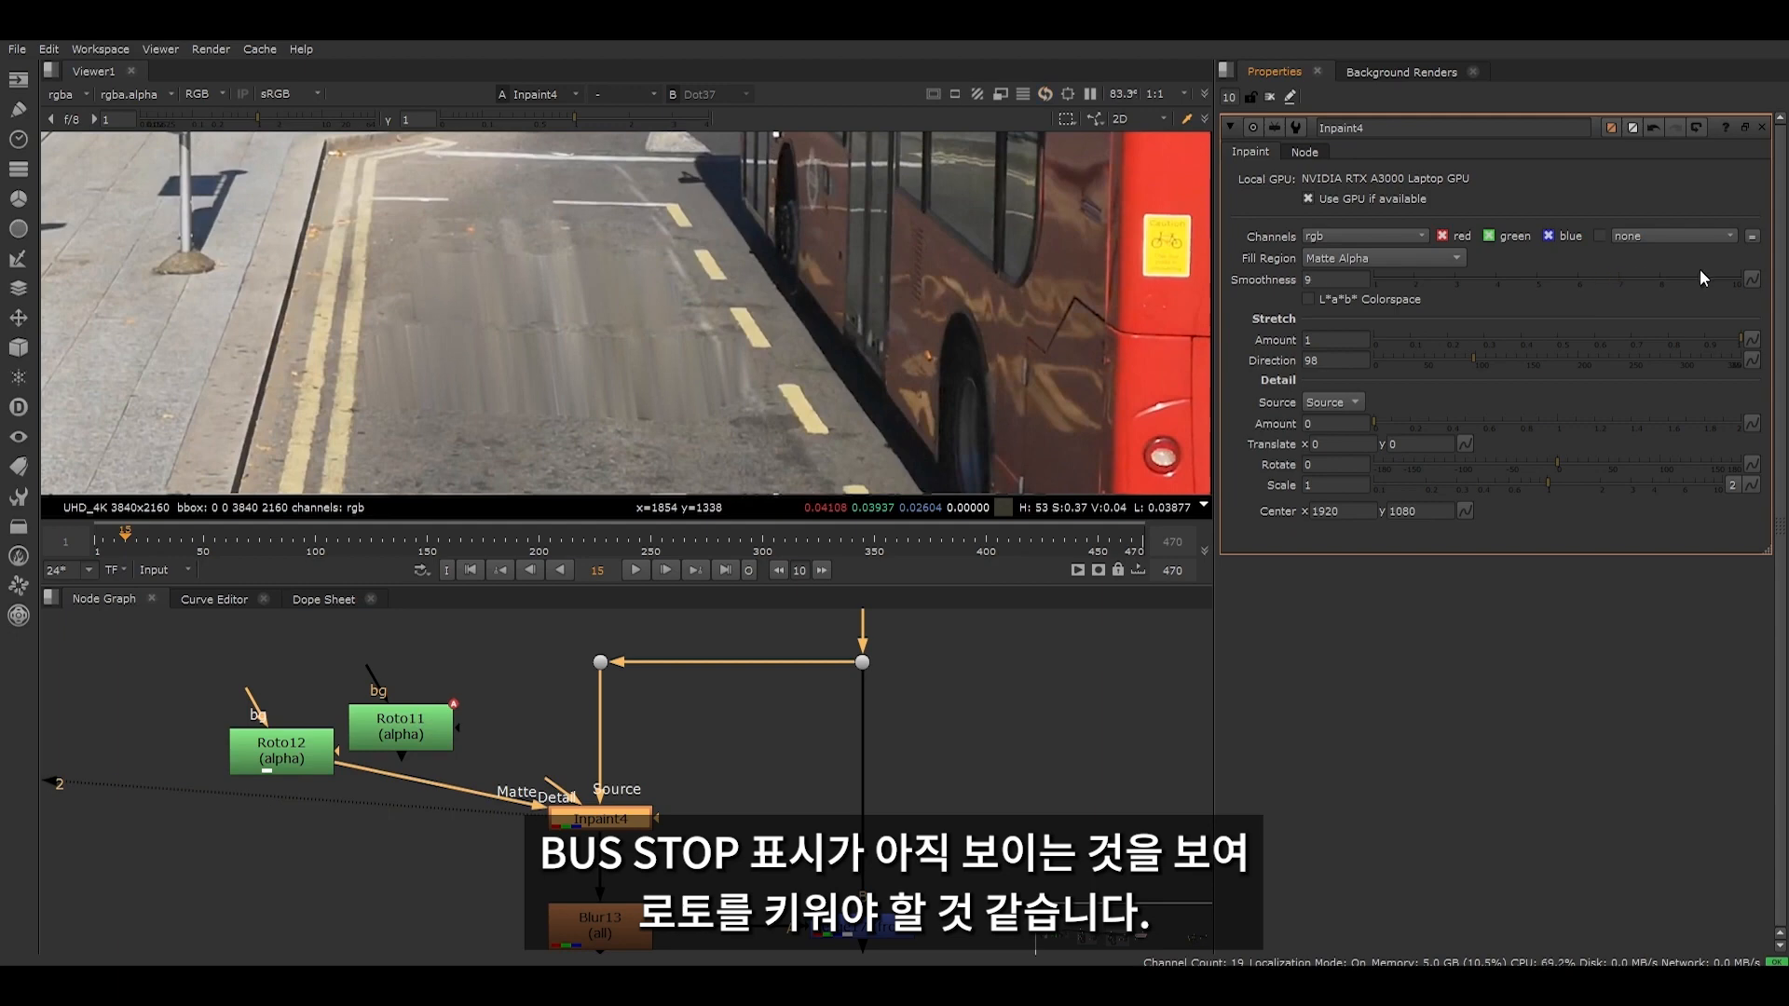
click(1490, 338)
- Enlarge the Roto12 shapes around BUS STOP so they cover the marking's remaining edges, and clear the open node properties
double_click(281, 750)
drag(670, 338, 679, 361)
drag(410, 255, 404, 215)
drag(654, 259, 633, 213)
click(1270, 97)
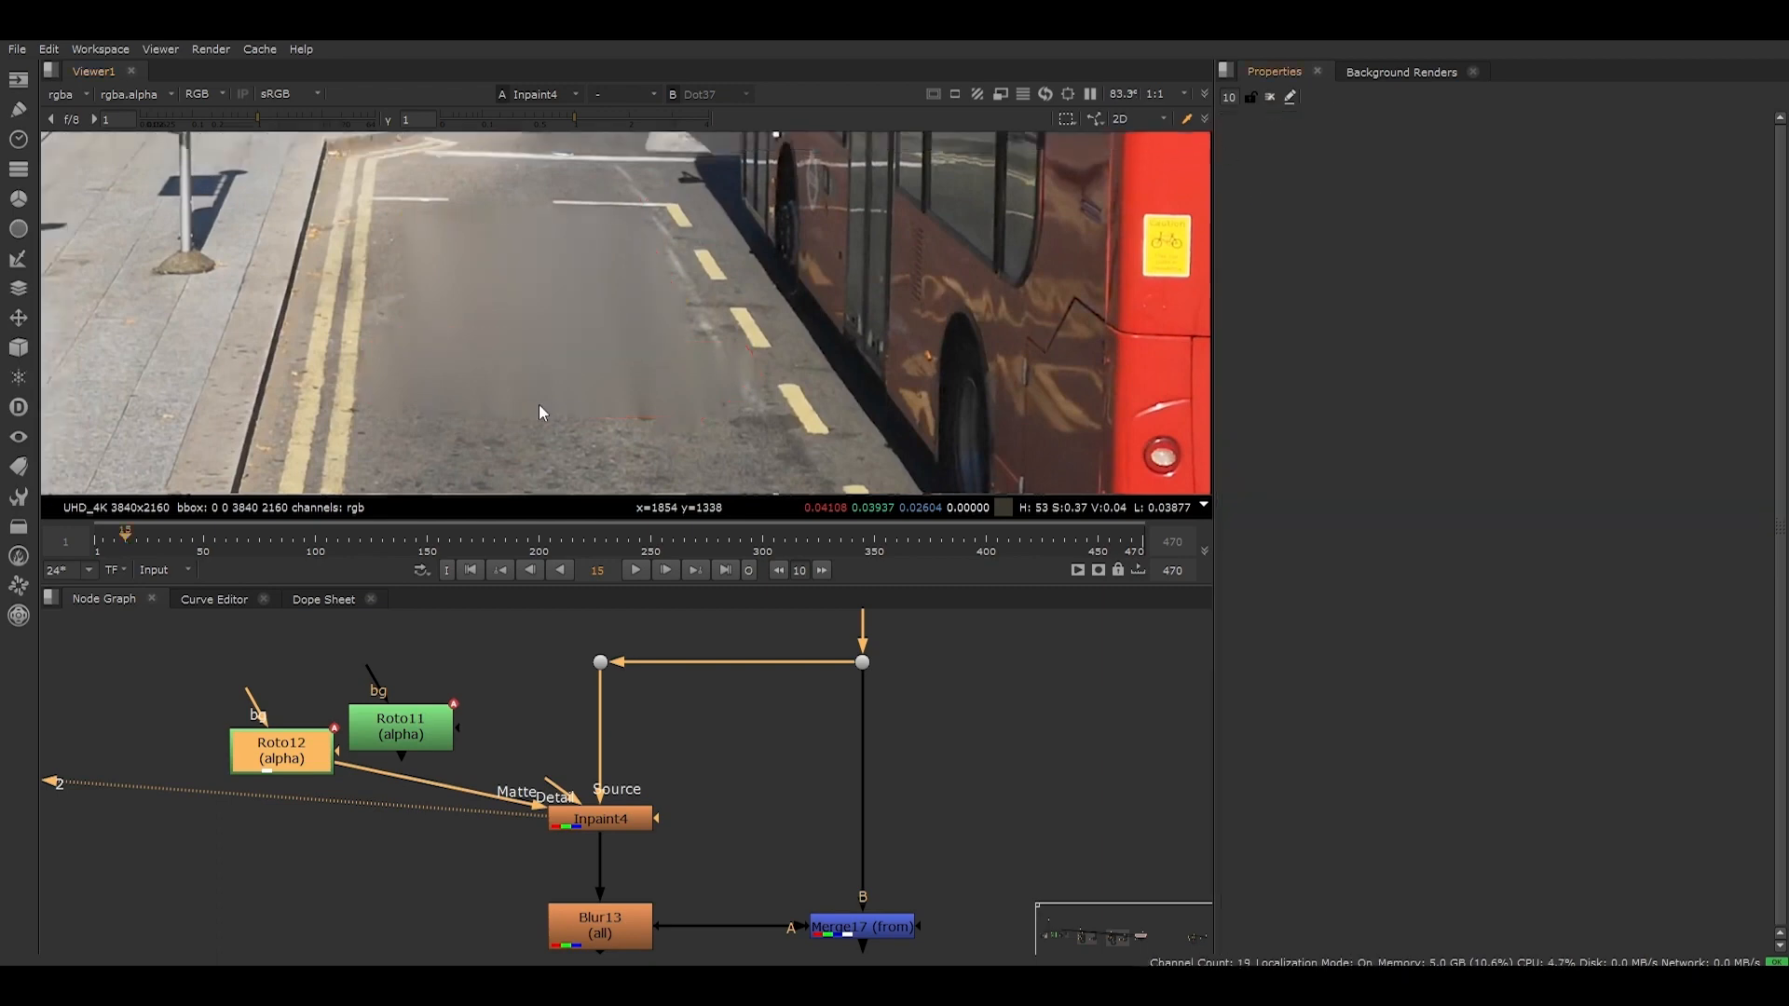
scroll(559, 391, down, 5)
- Move the unused Roto11 away, and replace Roto9 beside Copy7 with a copy of the enlarged Roto12
drag(410, 727, 416, 677)
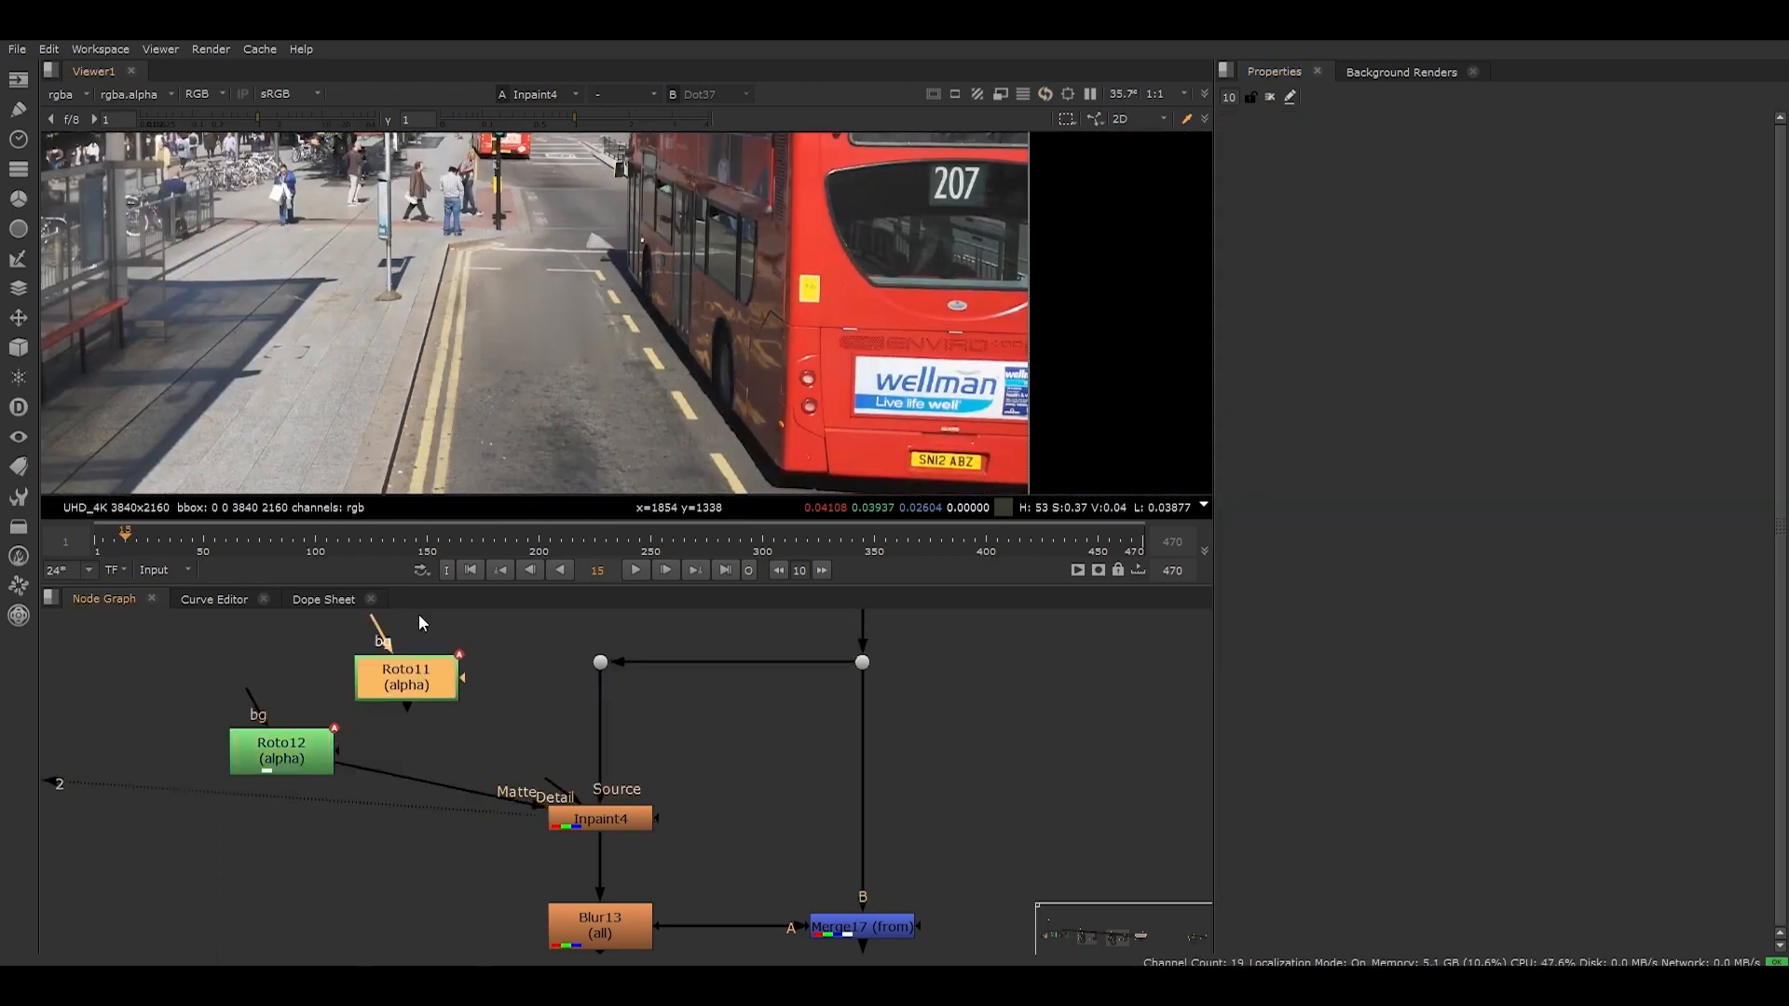
click(299, 758)
scroll(354, 746, down, 5)
scroll(279, 745, up, 5)
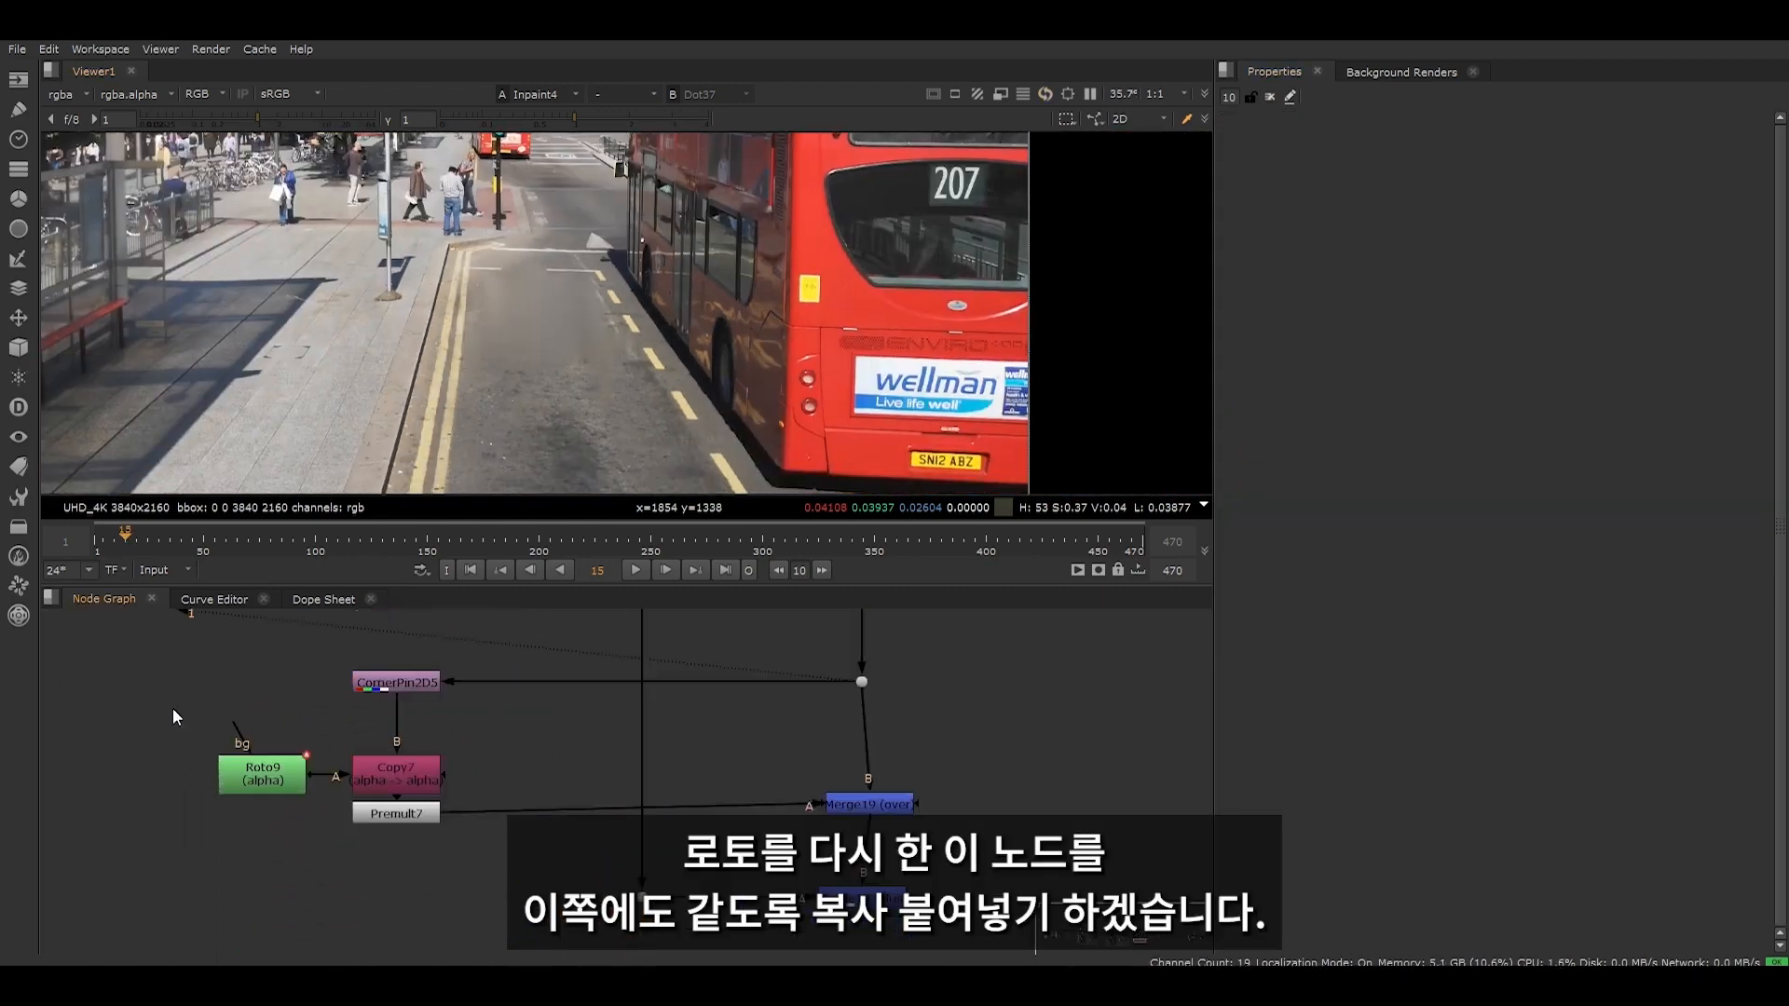
key(ctrl+c)
key(ctrl+v)
drag(199, 708, 270, 770)
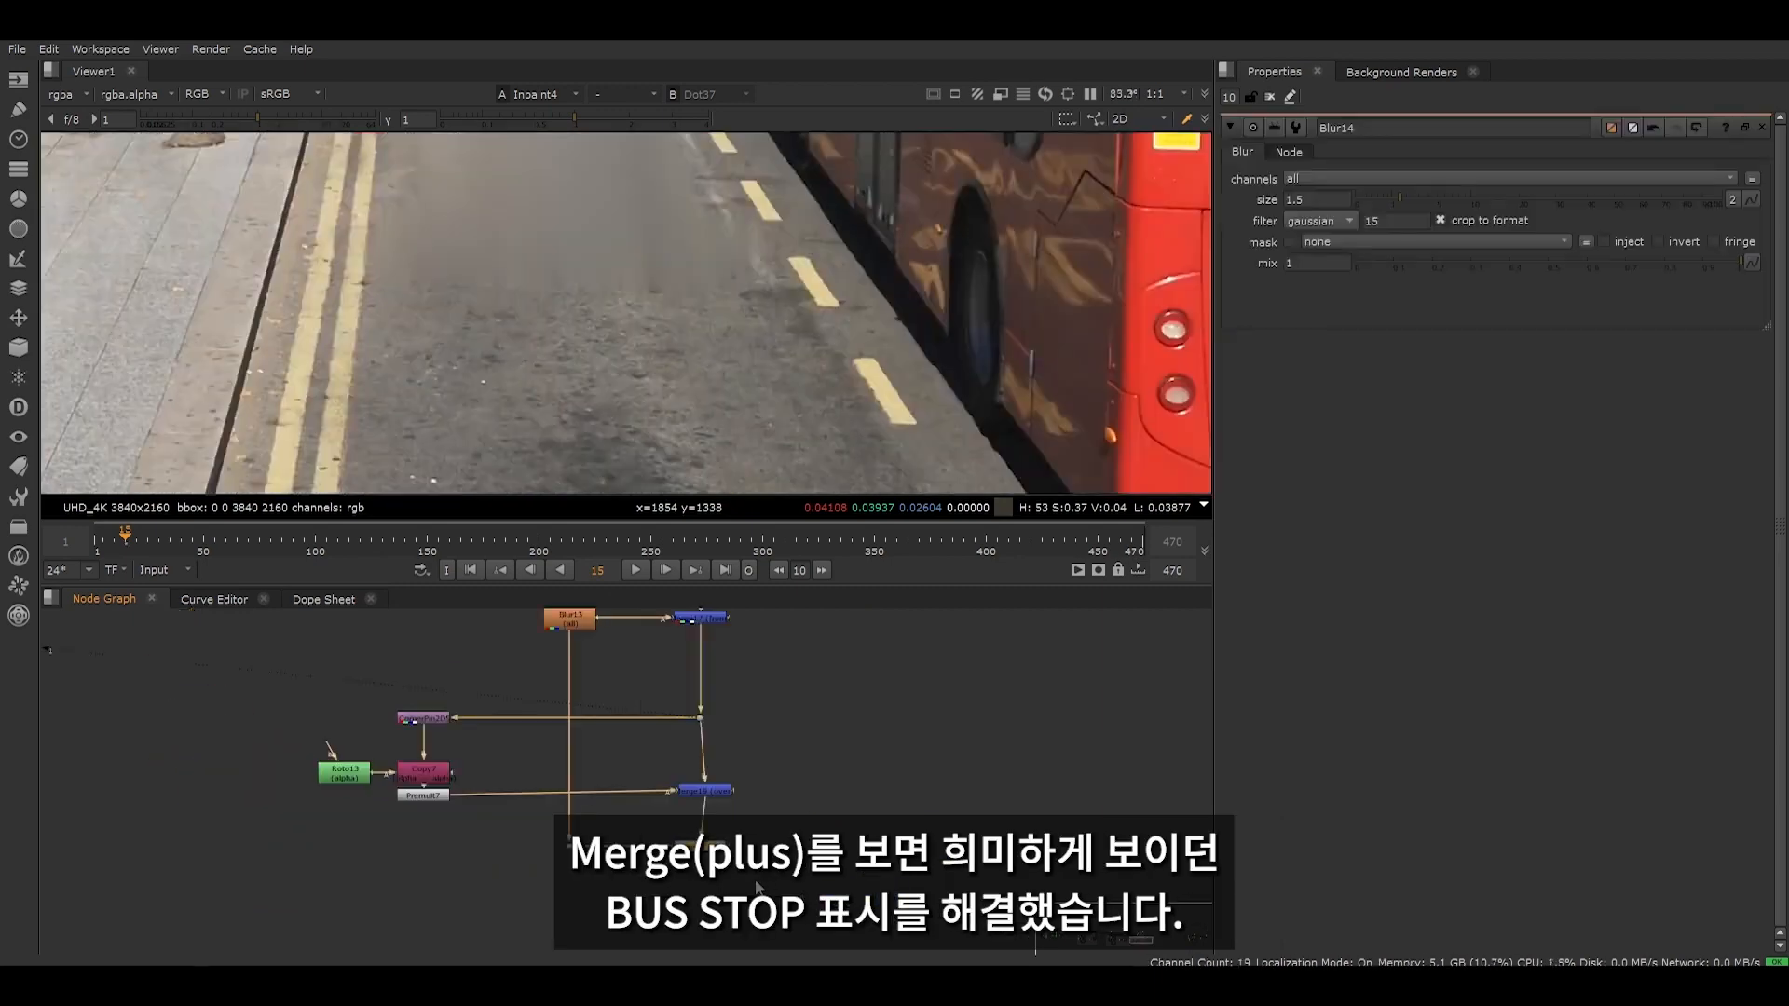
- View the Merge (plus) output and check whether the BUS STOP marking is removed from the road
key(2)
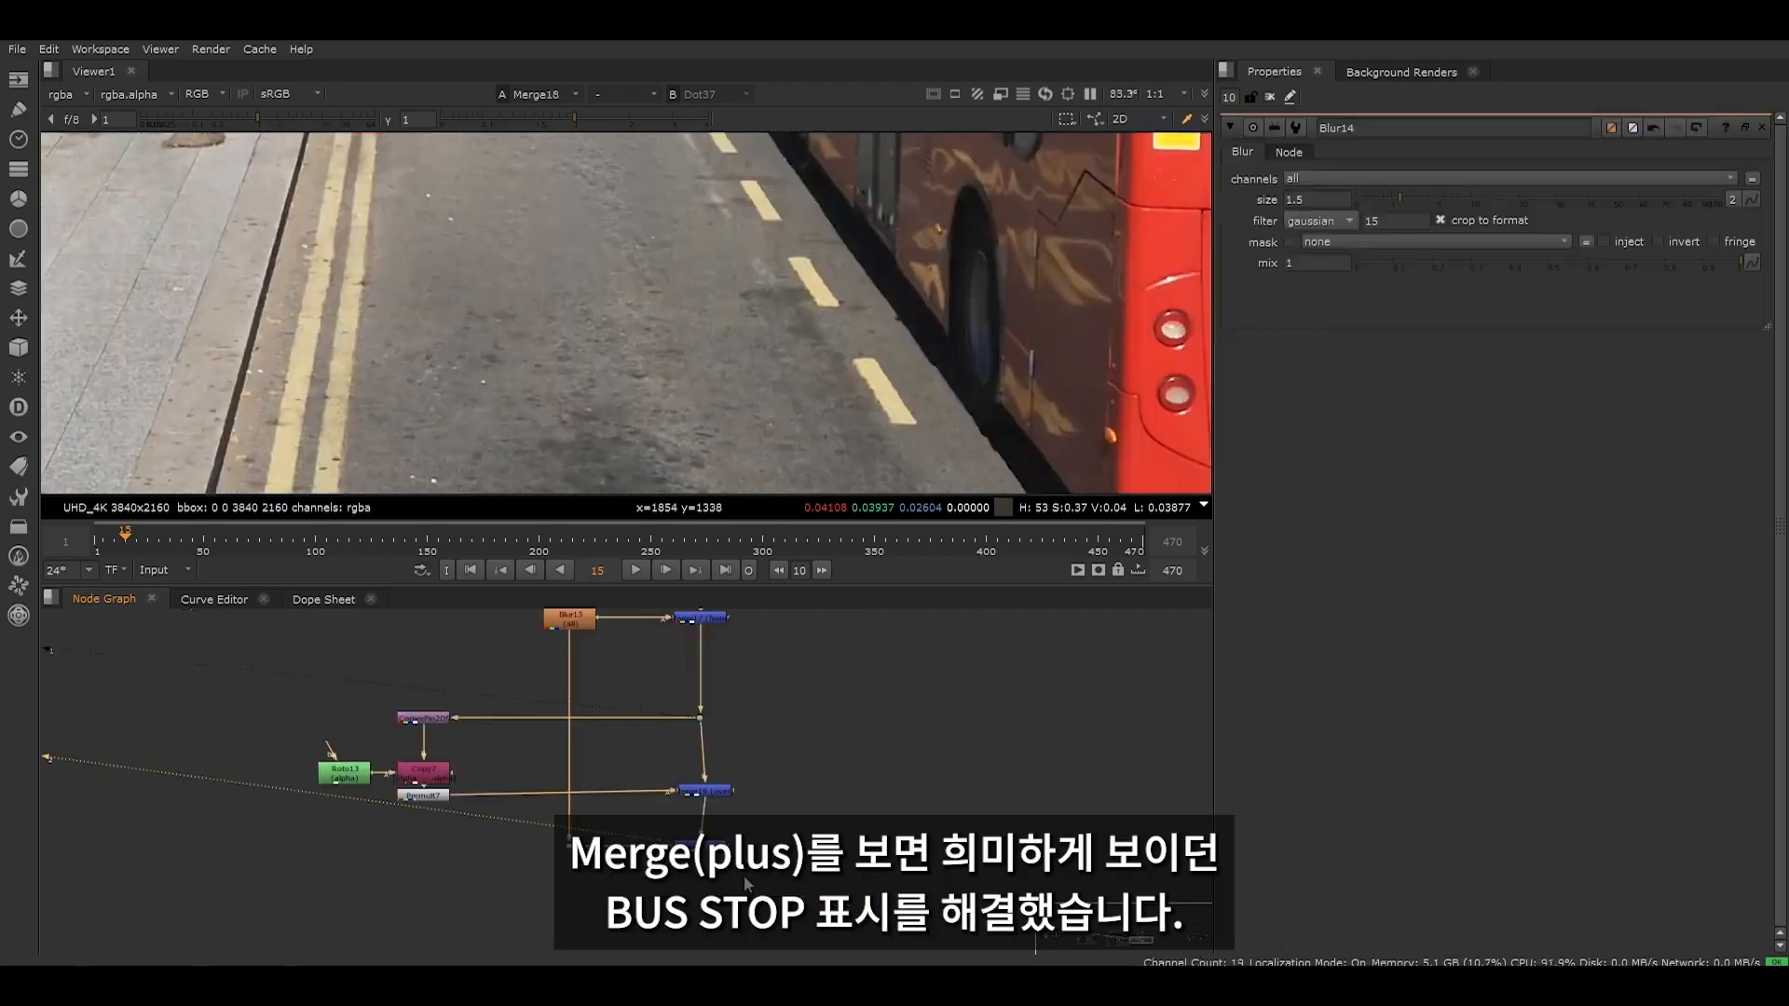
scroll(645, 190, down, 5)
scroll(557, 332, up, 5)
middle_drag(344, 733, 292, 830)
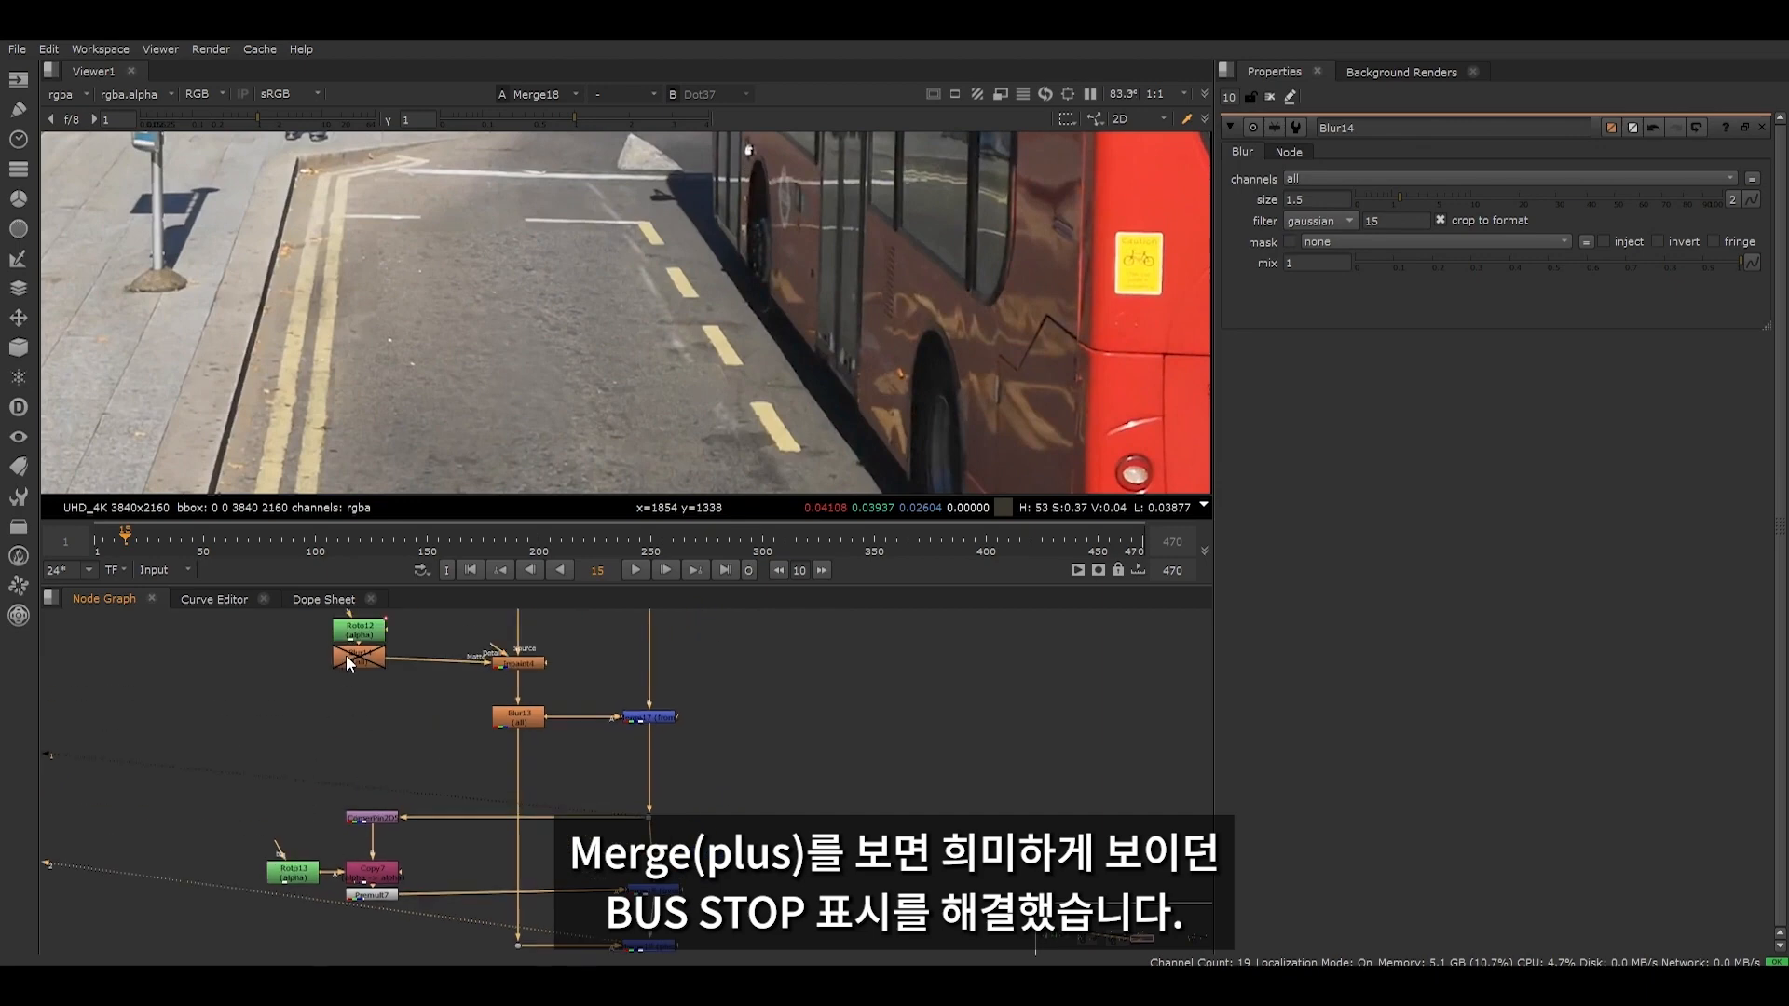
- Toggle Inpaint4 off and on to compare the Merge (plus) result, and examine the patched road texture
scroll(347, 657, up, 3)
middle_drag(462, 690, 298, 736)
click(421, 709)
key(1)
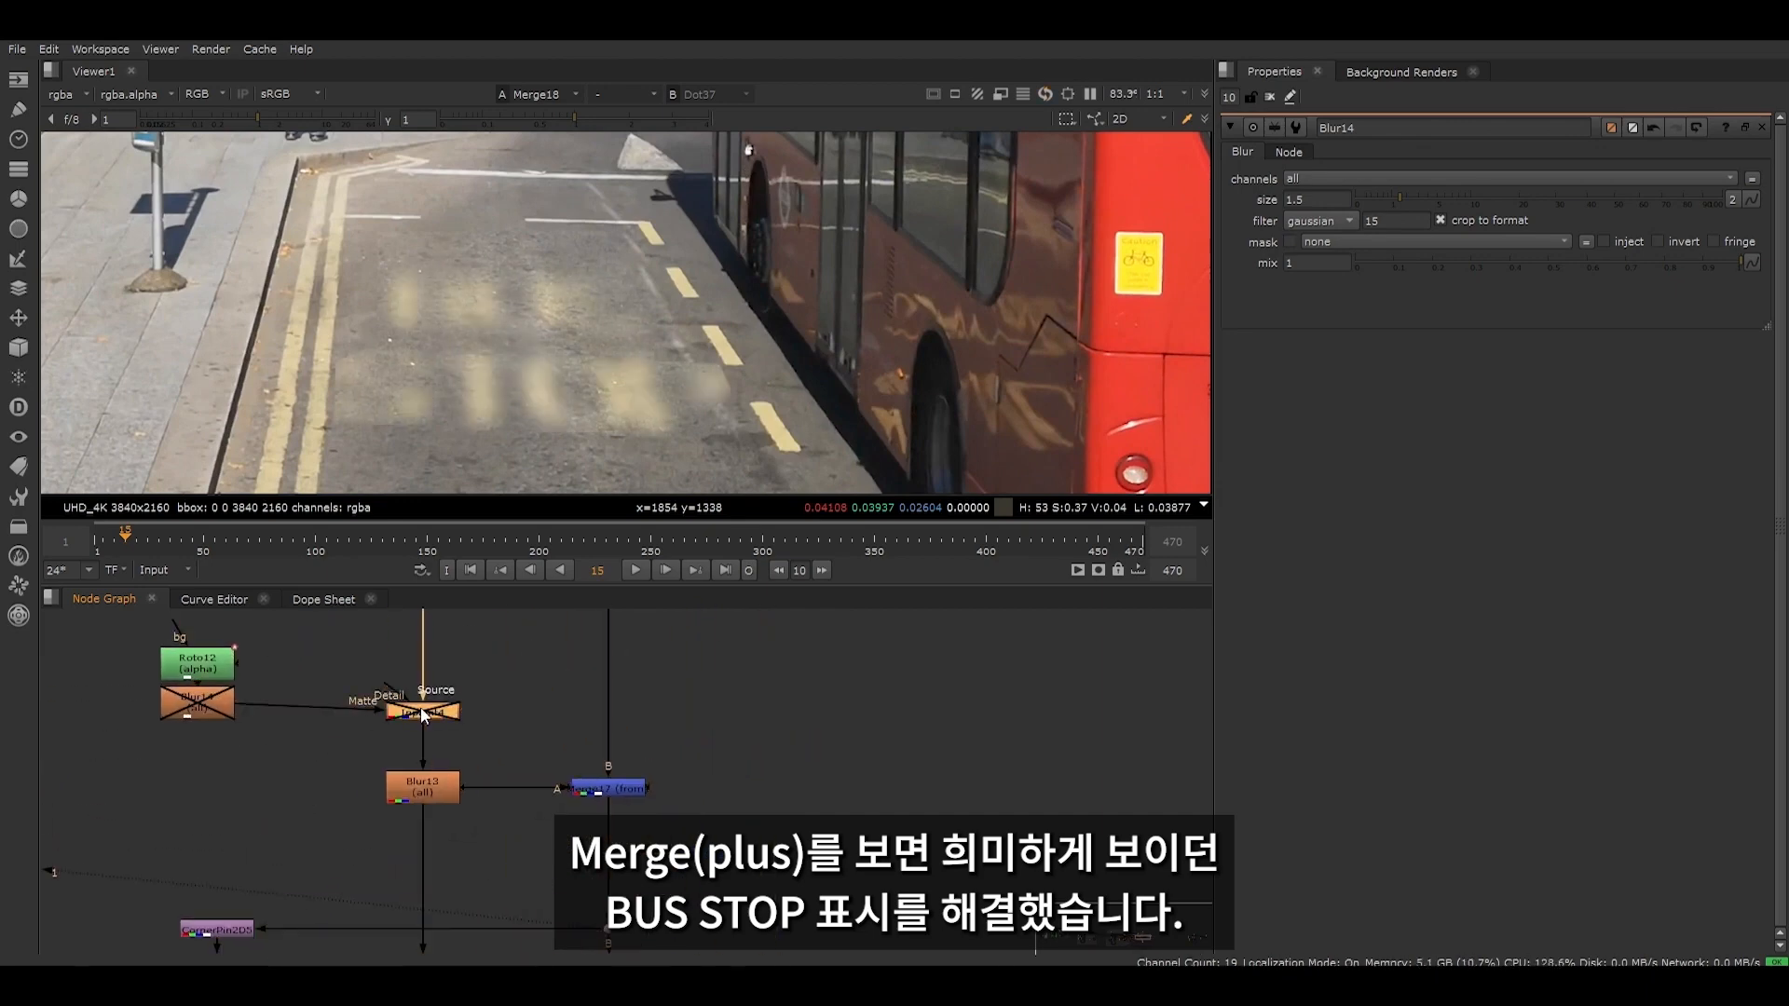
key(2)
scroll(503, 410, up, 1)
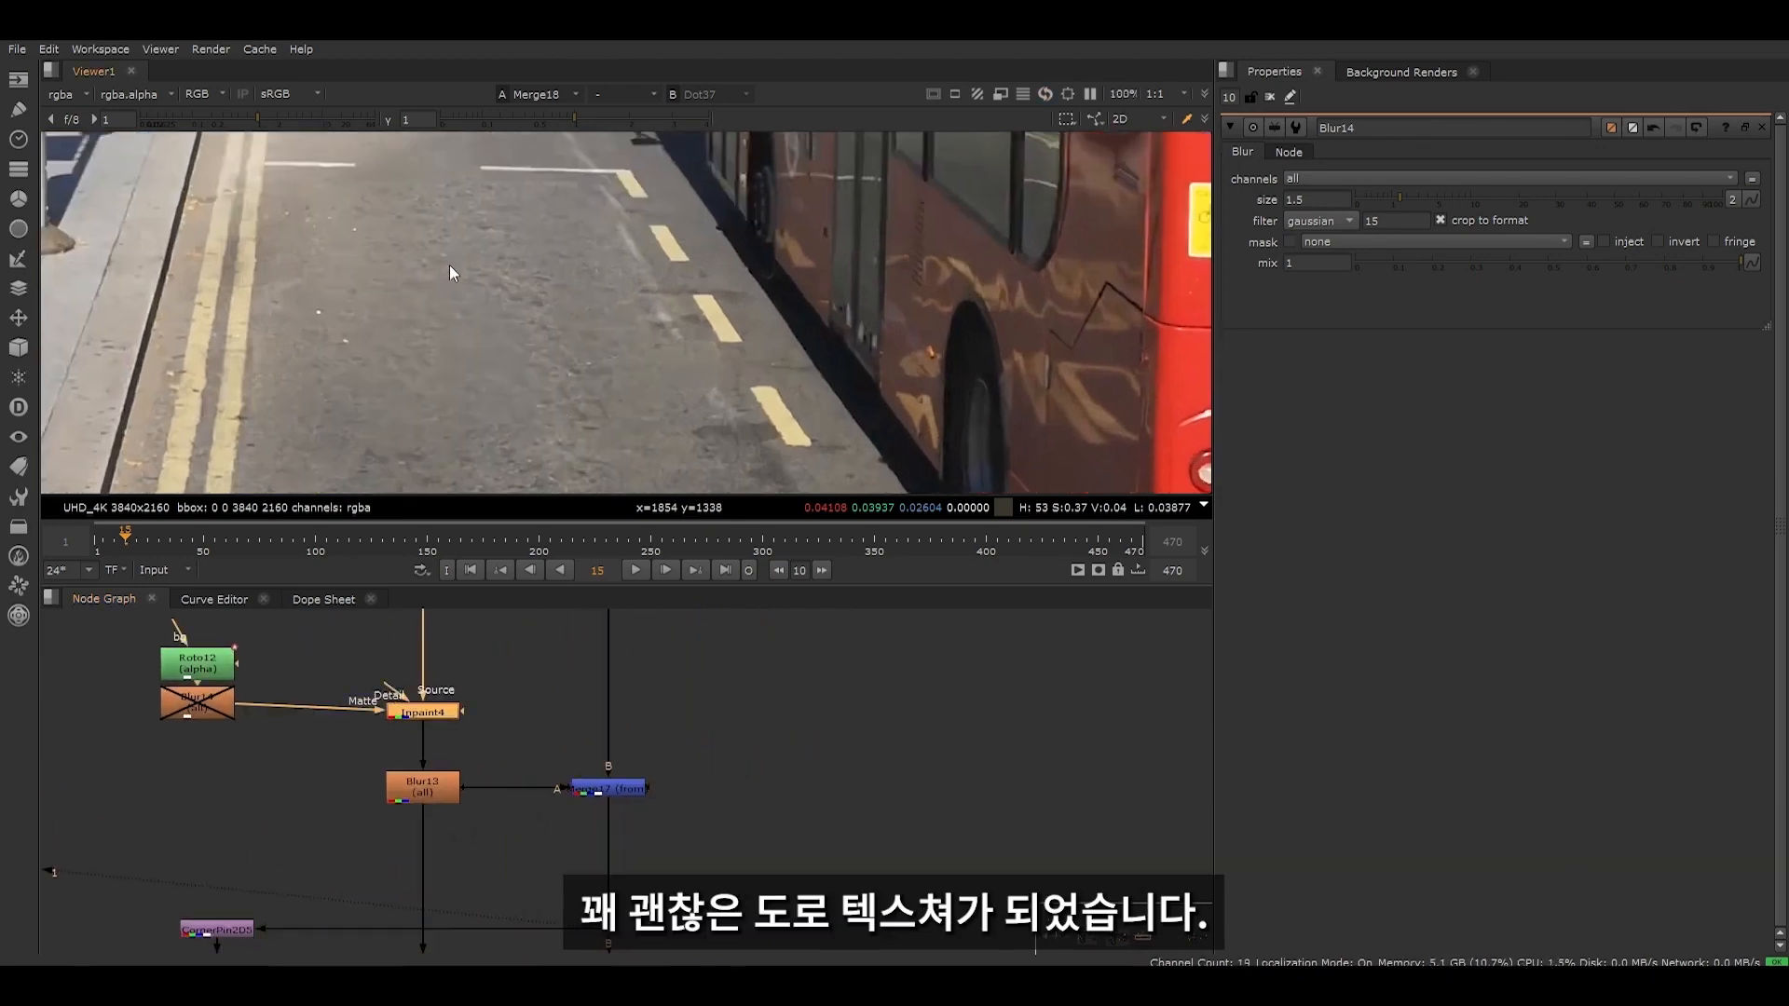
middle_drag(449, 264, 329, 277)
drag(175, 192, 634, 450)
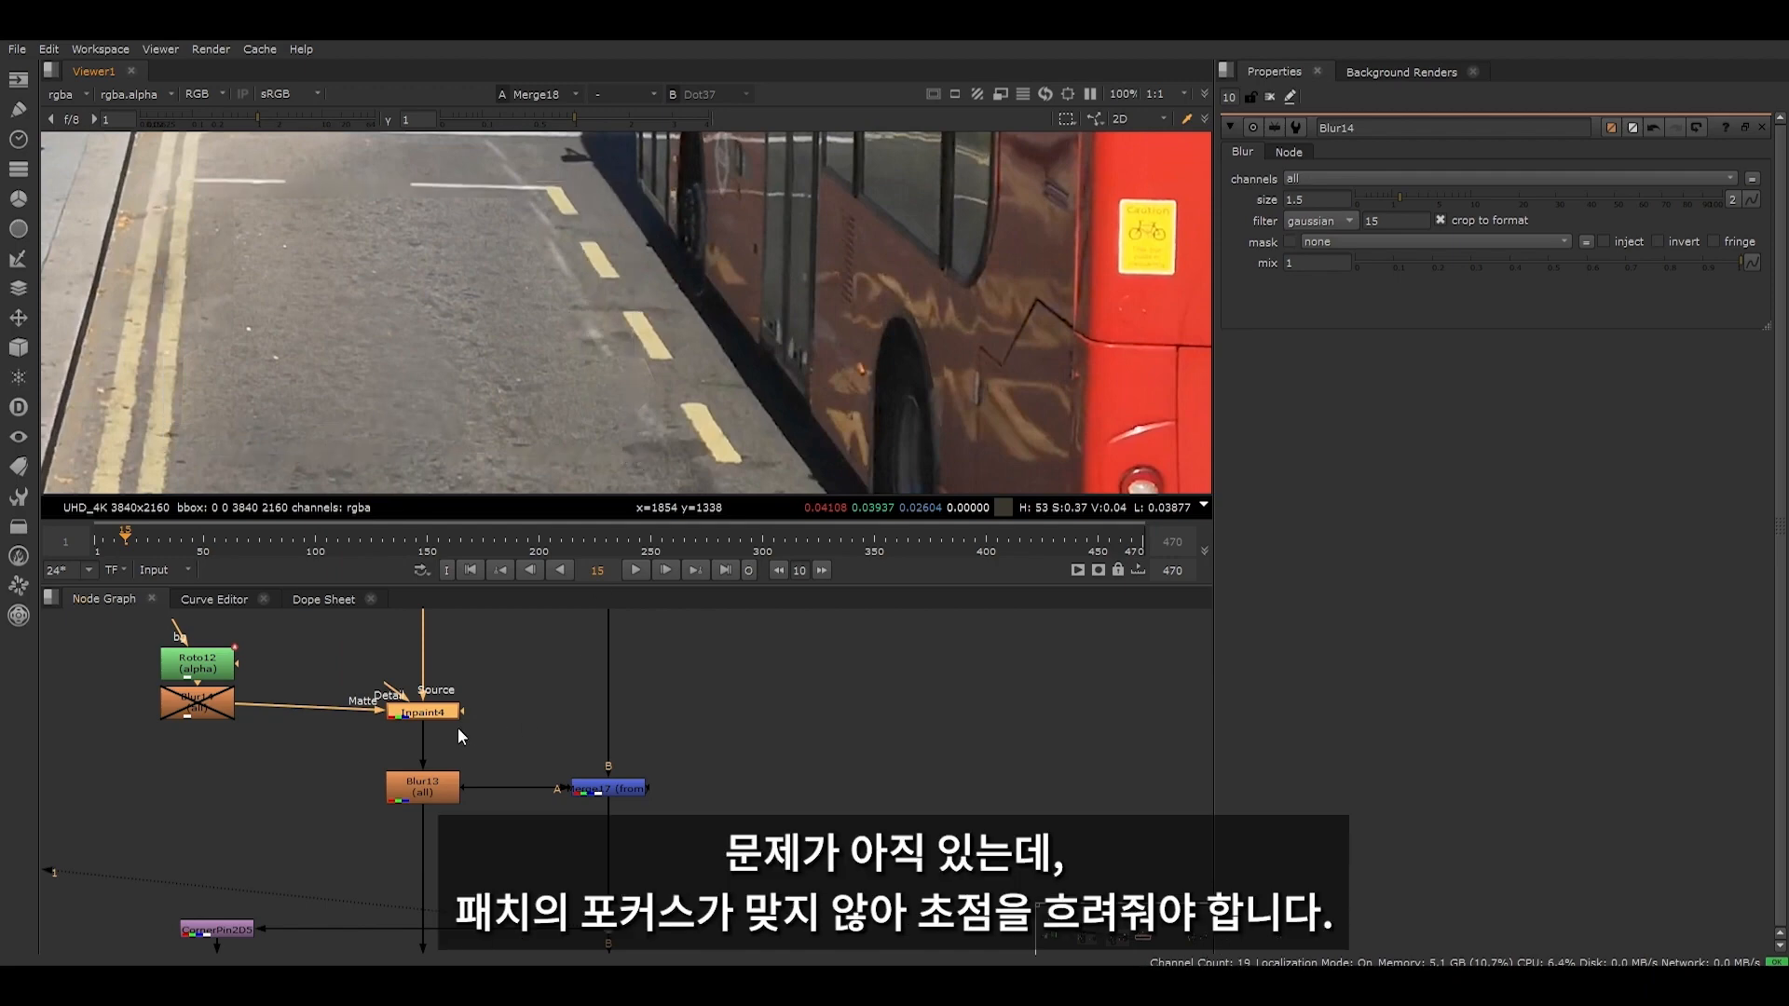
- View the original plate from the dot above the Inpaint and compare the road's focus with the patched result
middle_drag(457, 727, 485, 866)
drag(417, 712, 479, 757)
key(1)
scroll(392, 317, up, 5)
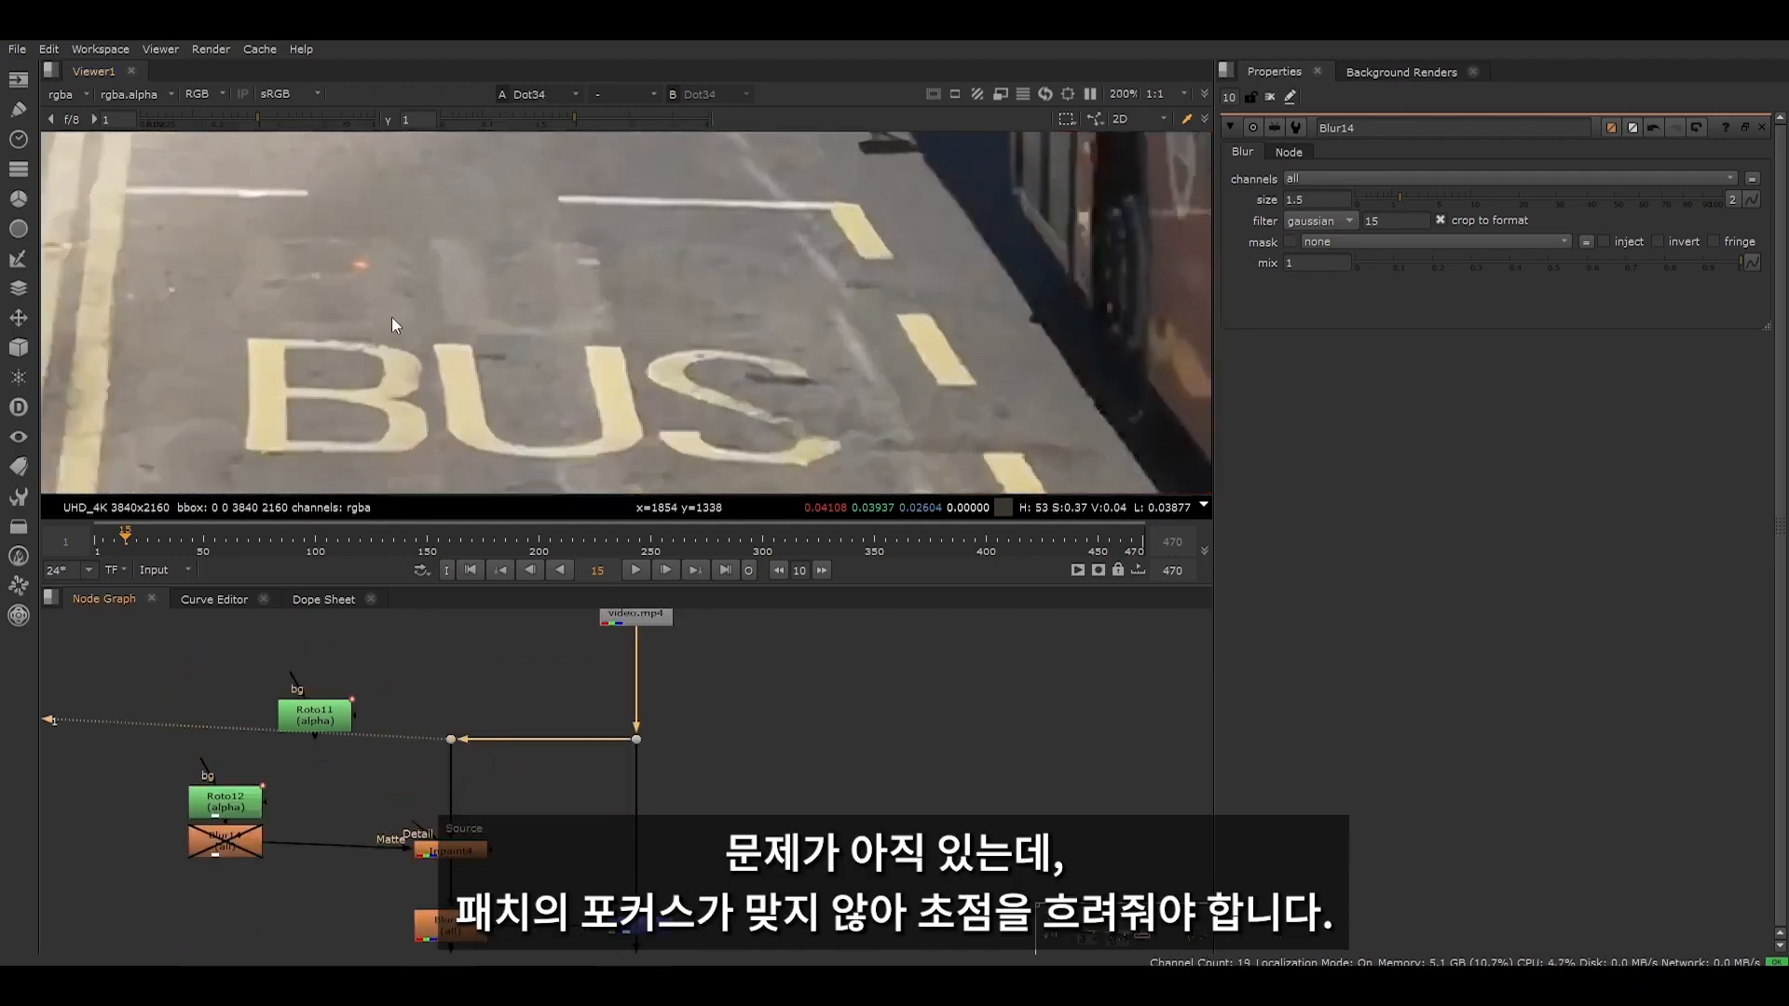
drag(484, 252, 645, 379)
scroll(663, 401, down, 6)
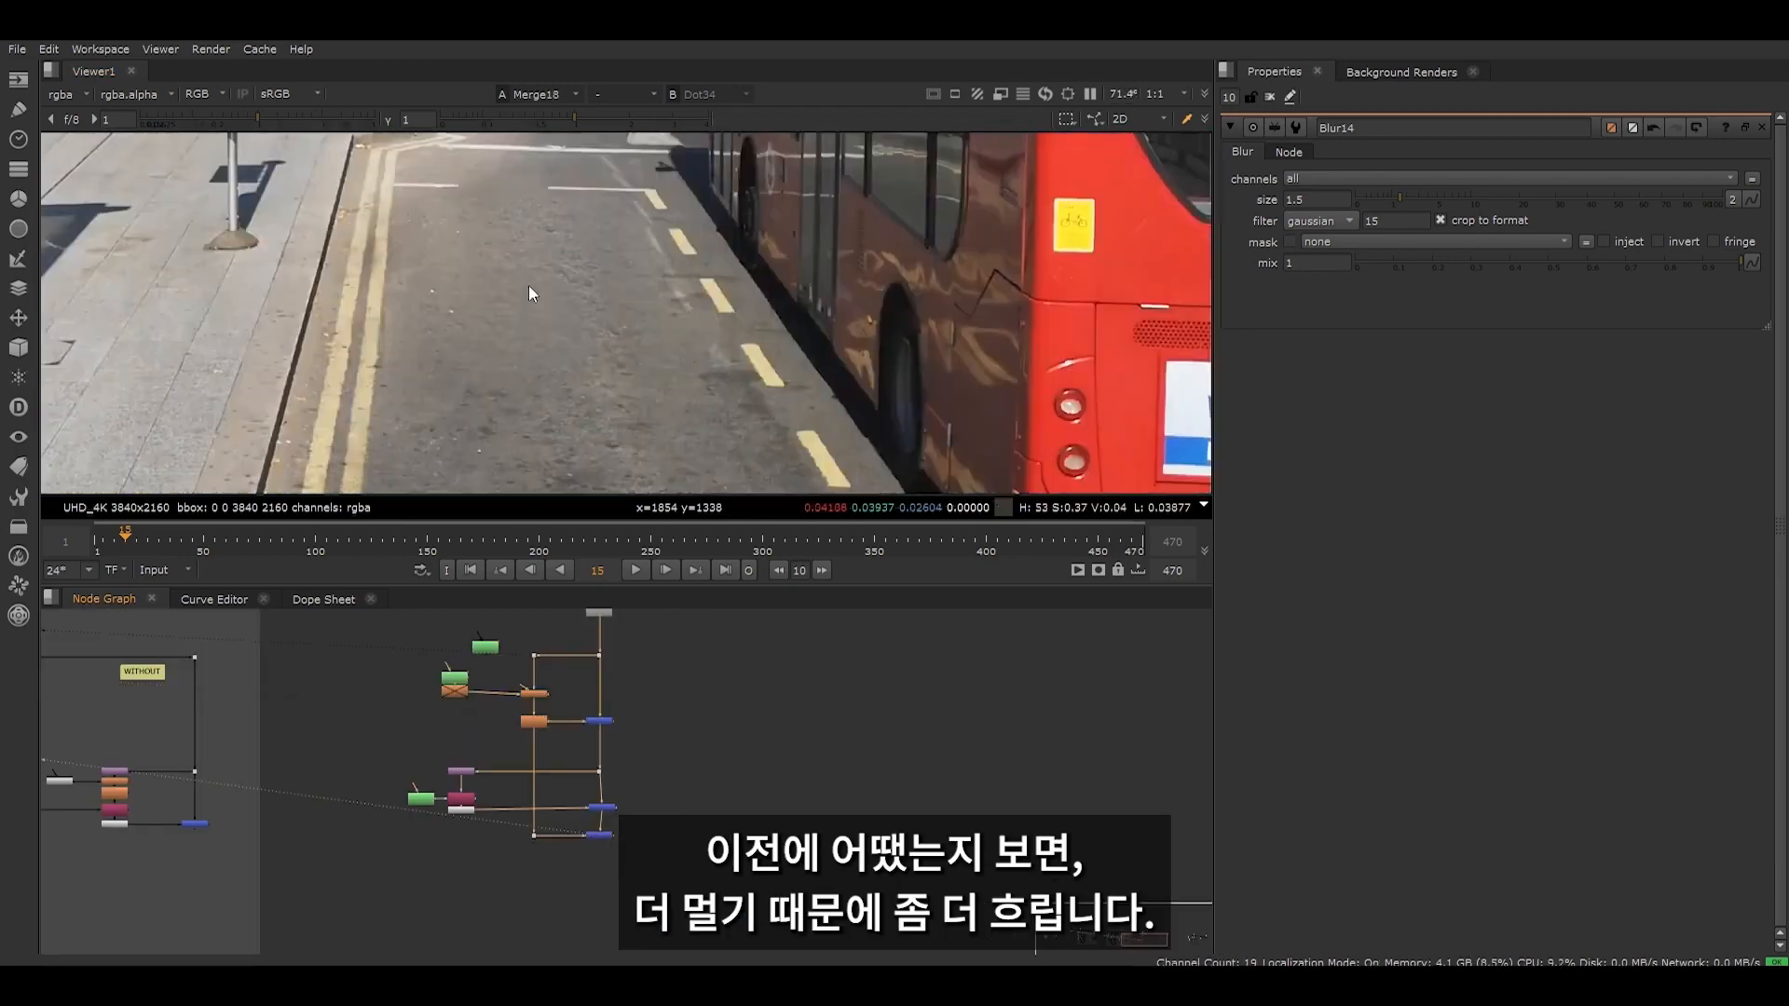
- Insert a Blur node between CornerPin2D5 and Copy7
scroll(546, 793, up, 4)
click(404, 721)
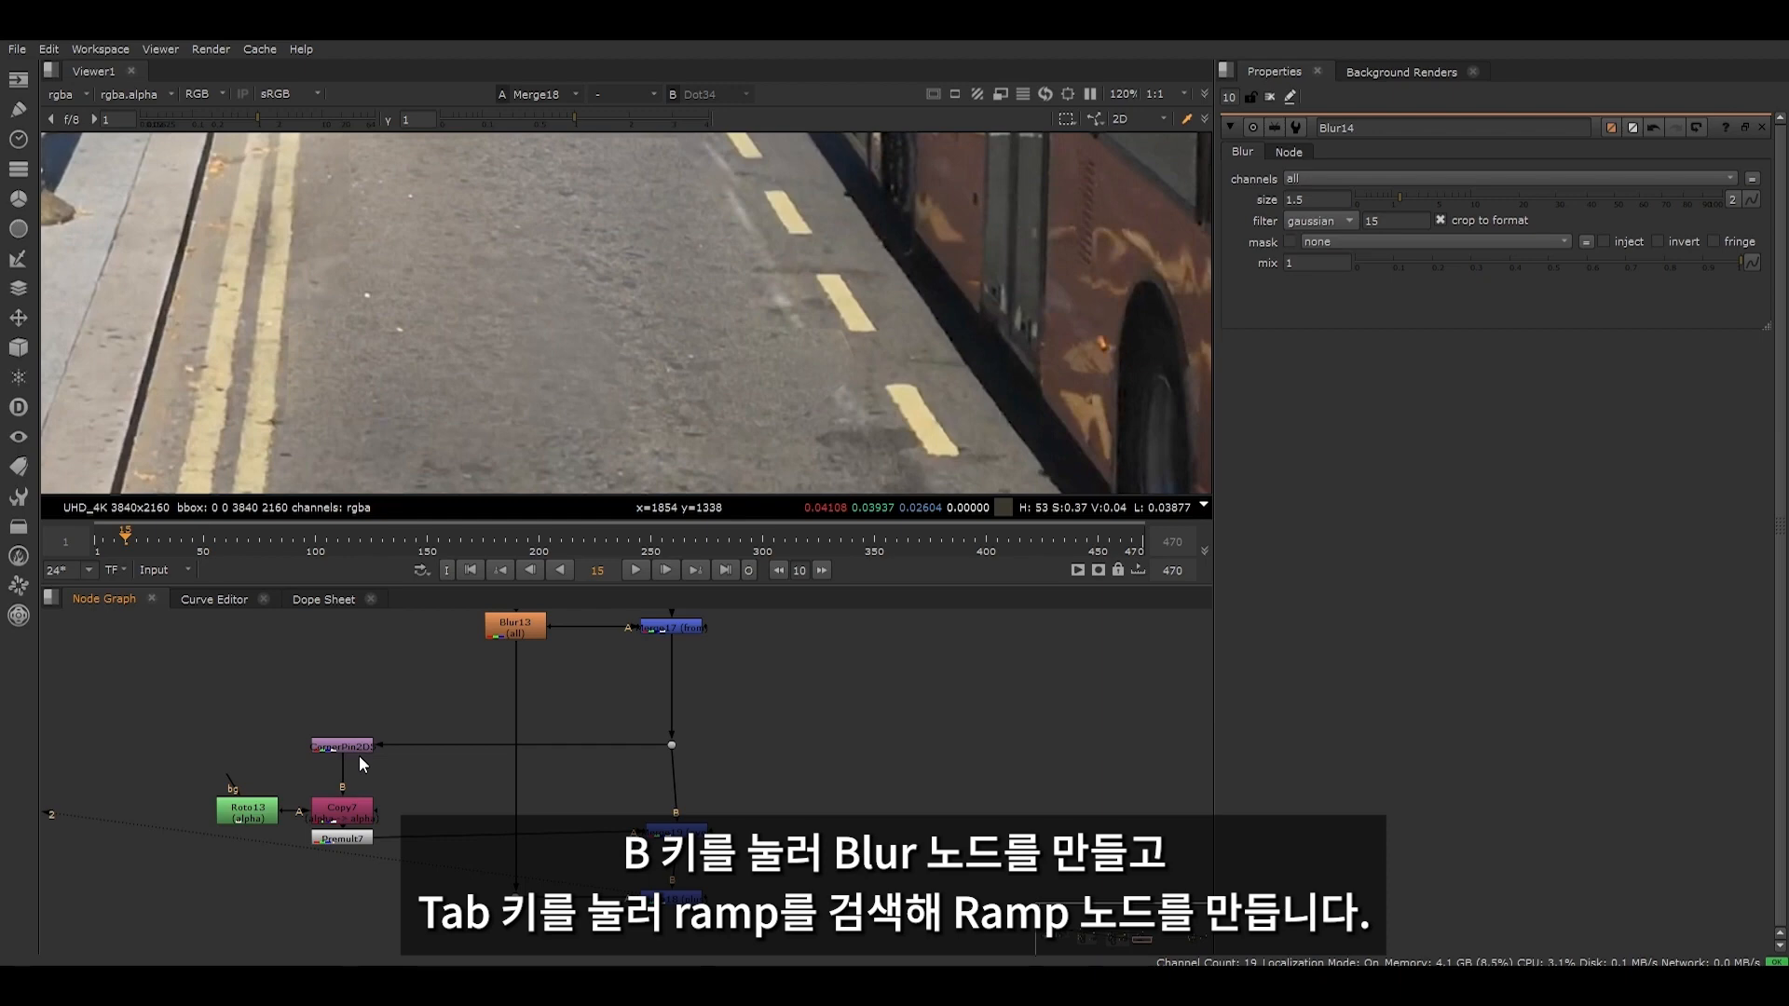
key(b)
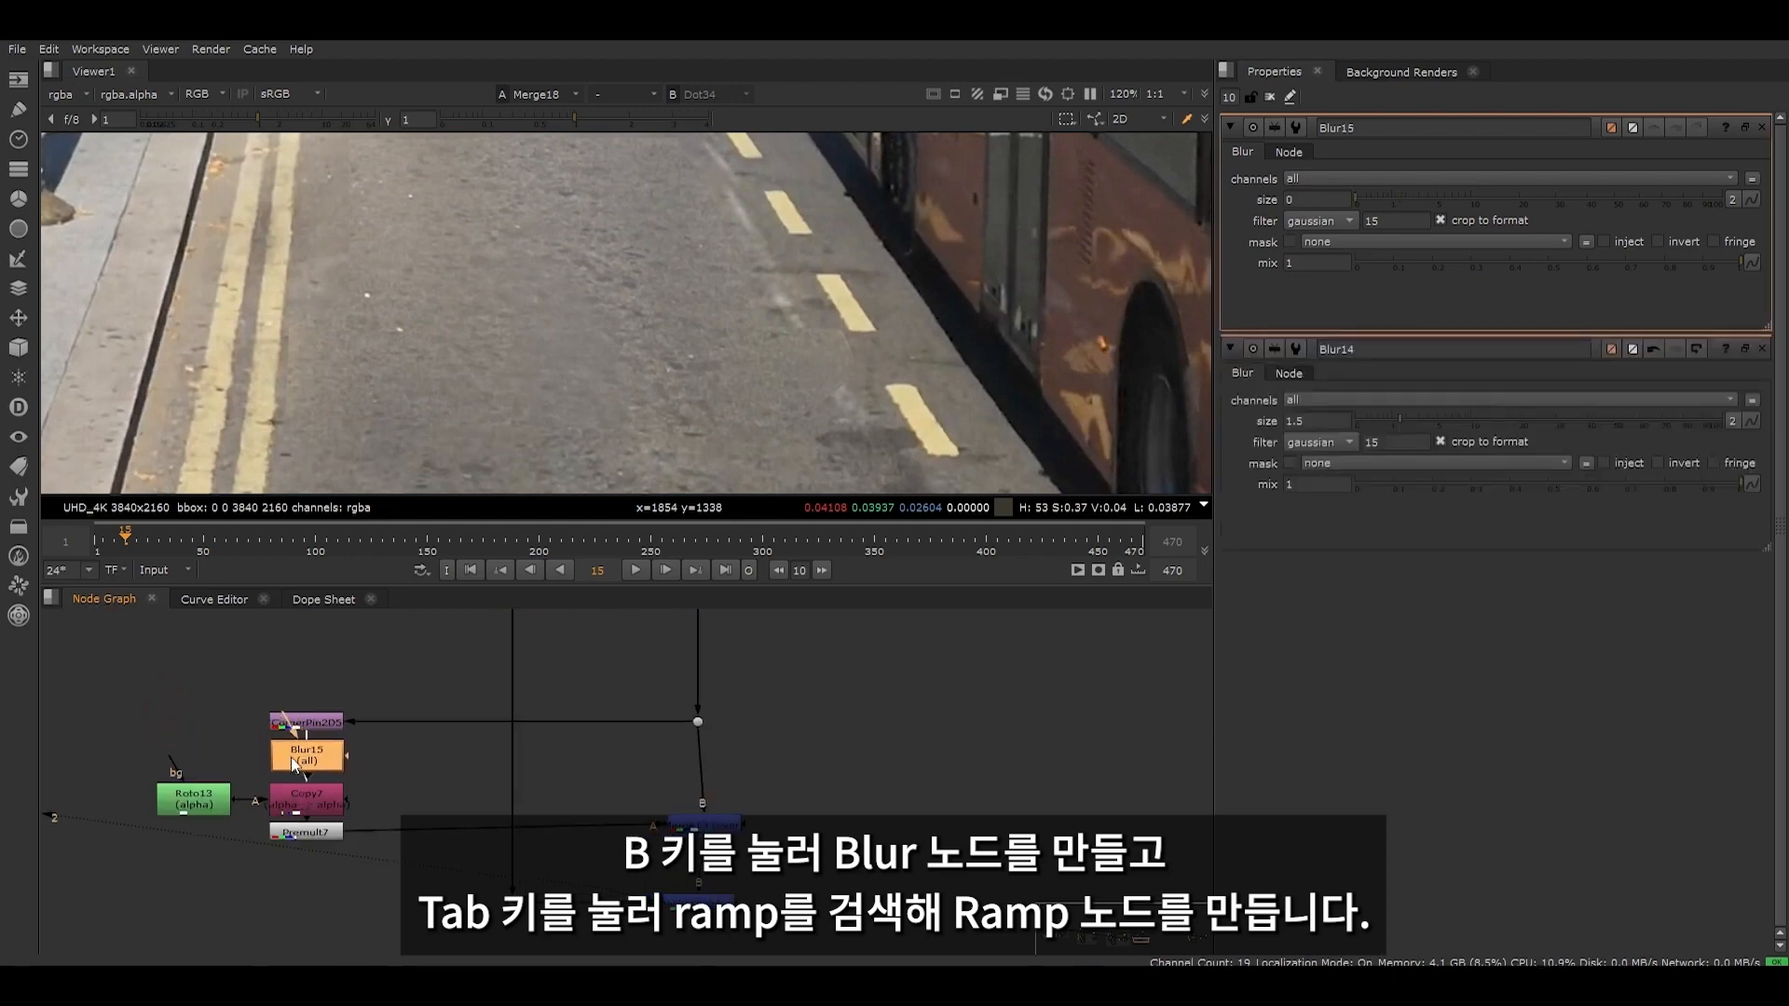
- Create a Ramp node beside the CornerPin and connect the new Blur's mask input to it
key(Tab)
text(ramp)
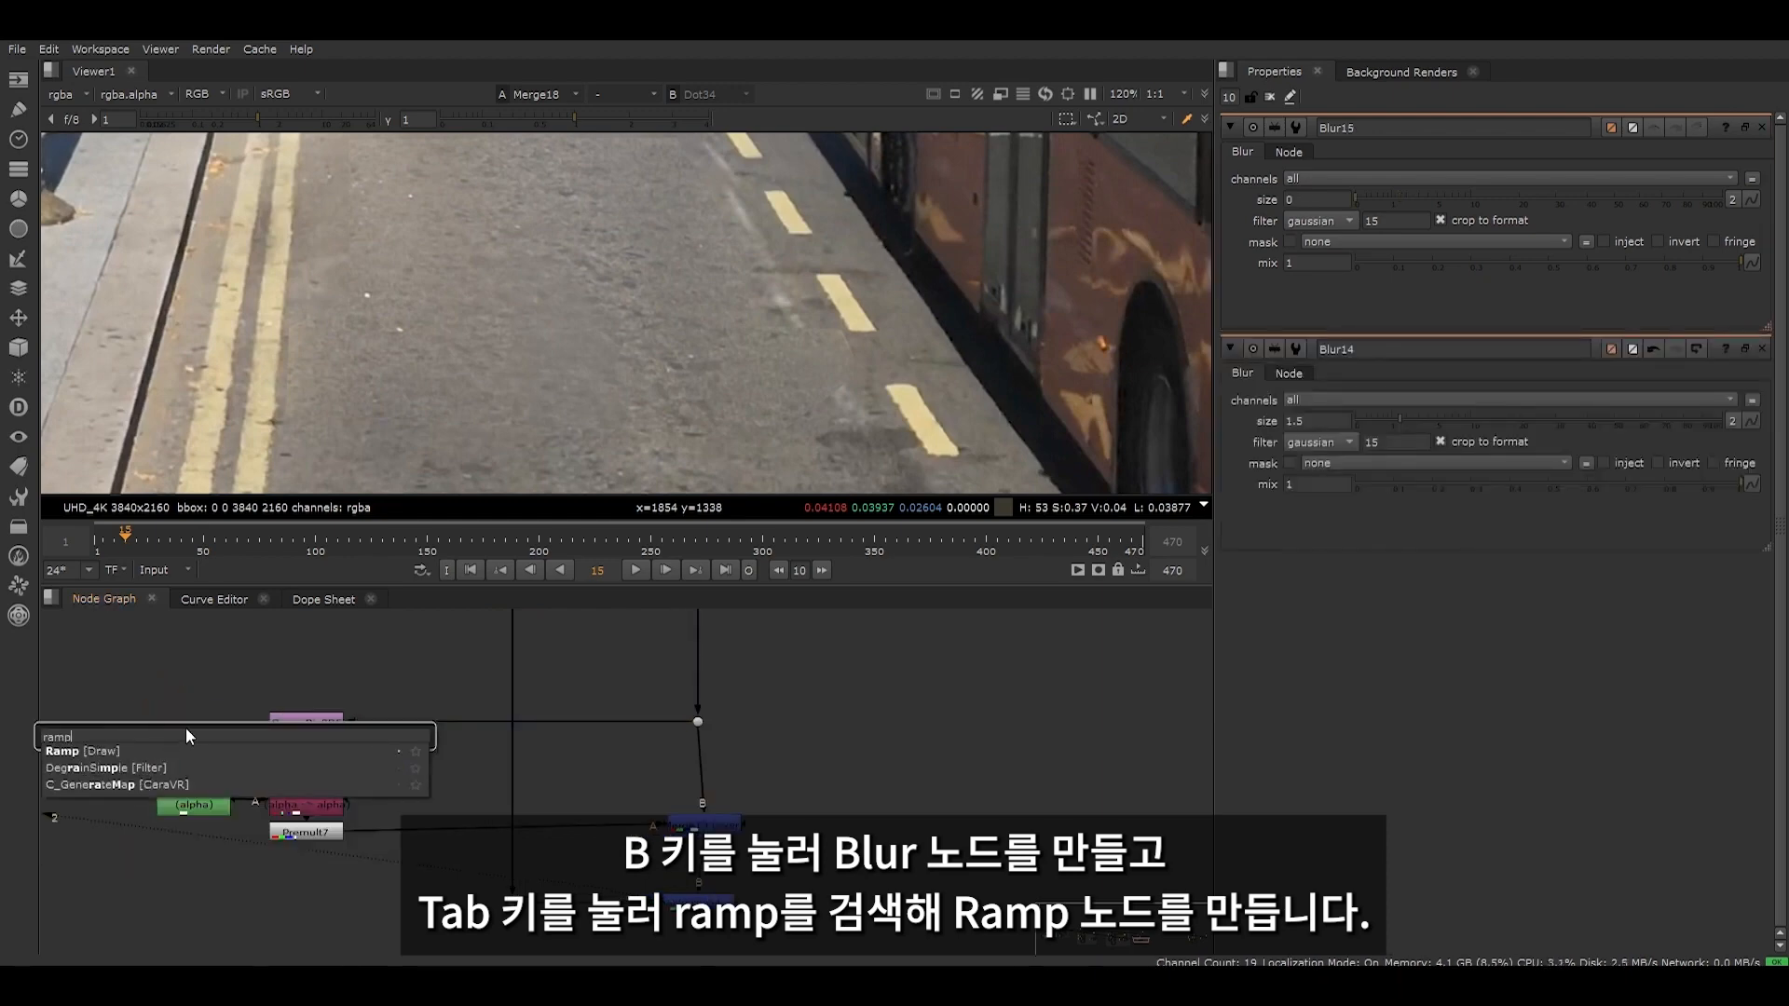
click(120, 750)
drag(349, 757, 125, 740)
scroll(423, 282, down, 5)
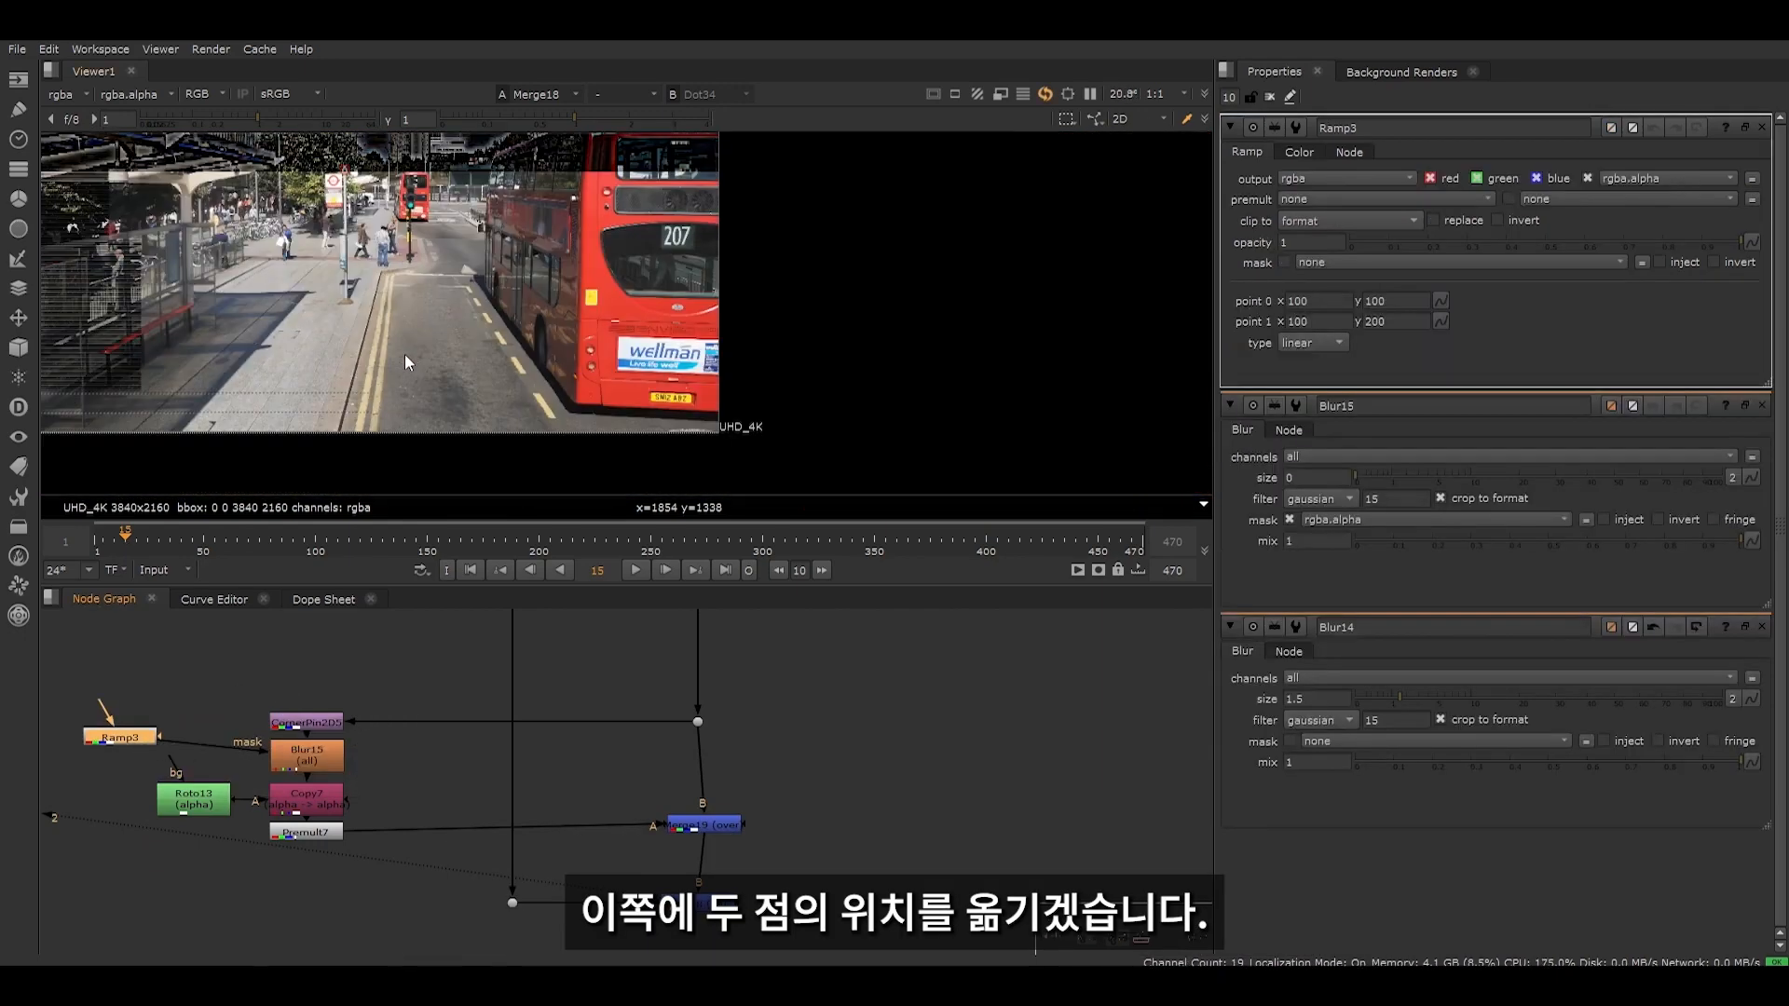
- Place the Ramp's points along the patched road, with point 0 at about 2352, 434 and point 1 at about 2347, 755.5
scroll(326, 360, down, 2)
scroll(326, 360, up, 6)
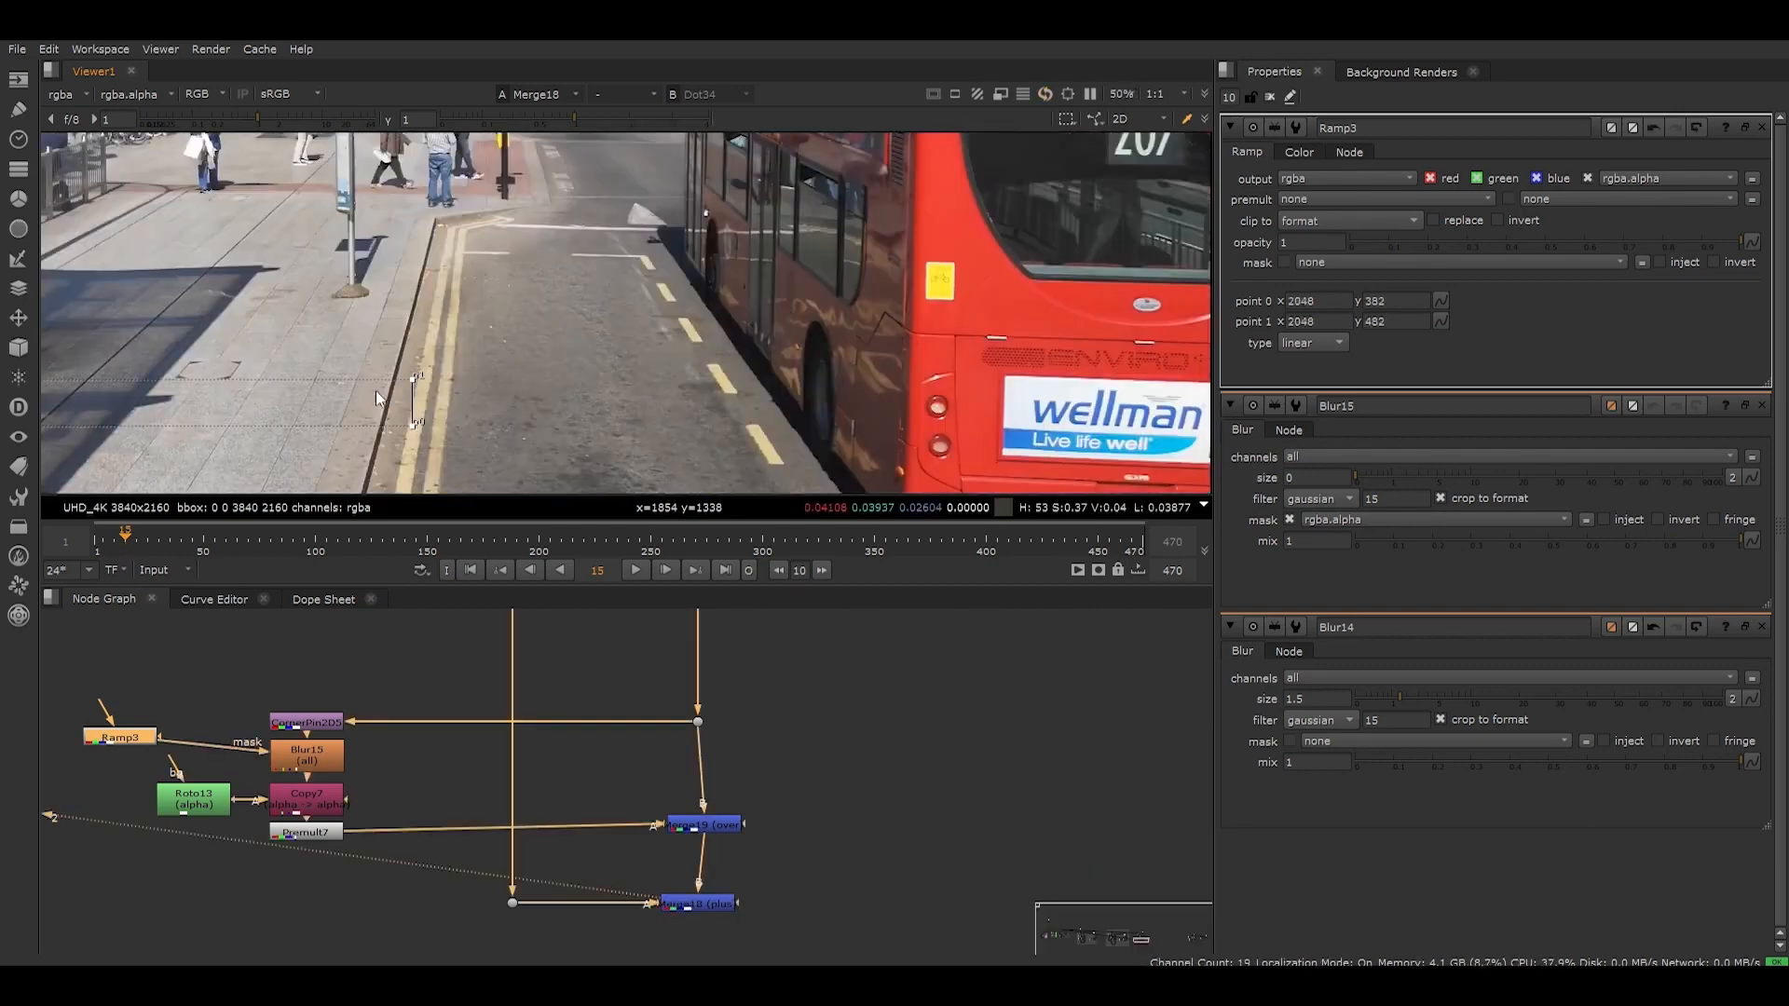
drag(552, 318, 555, 399)
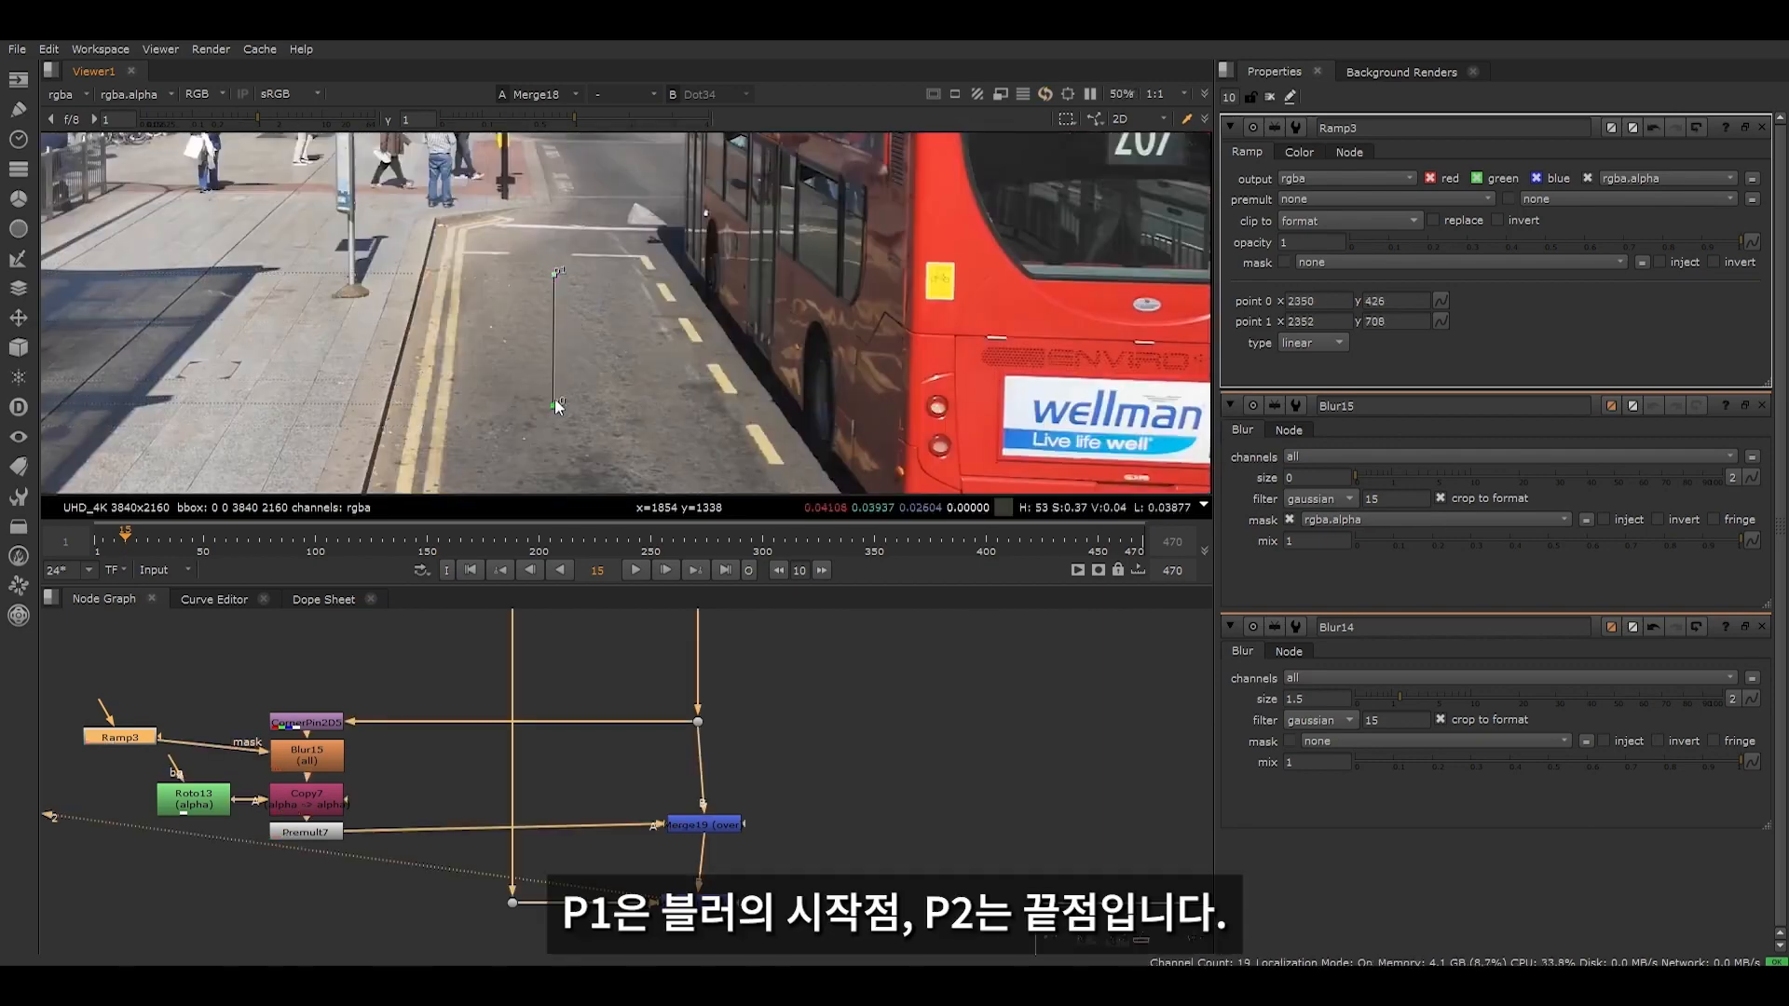
drag(554, 276, 553, 270)
scroll(559, 284, up, 4)
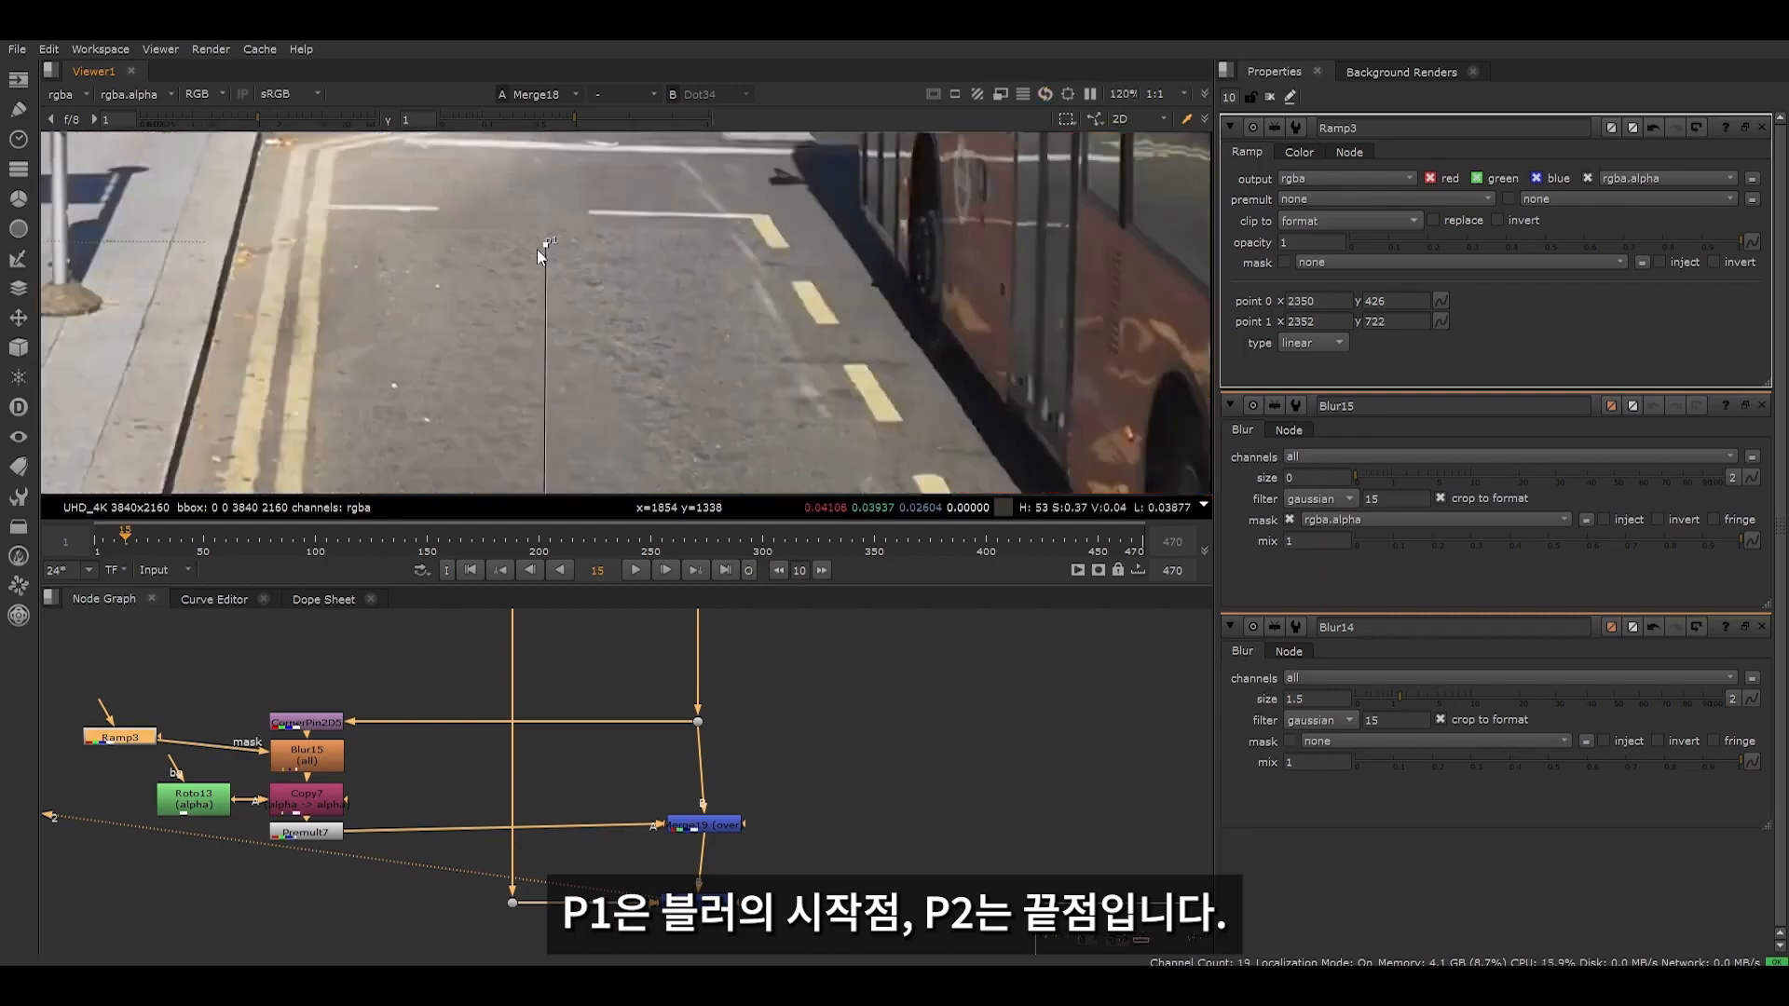
scroll(520, 292, down, 4)
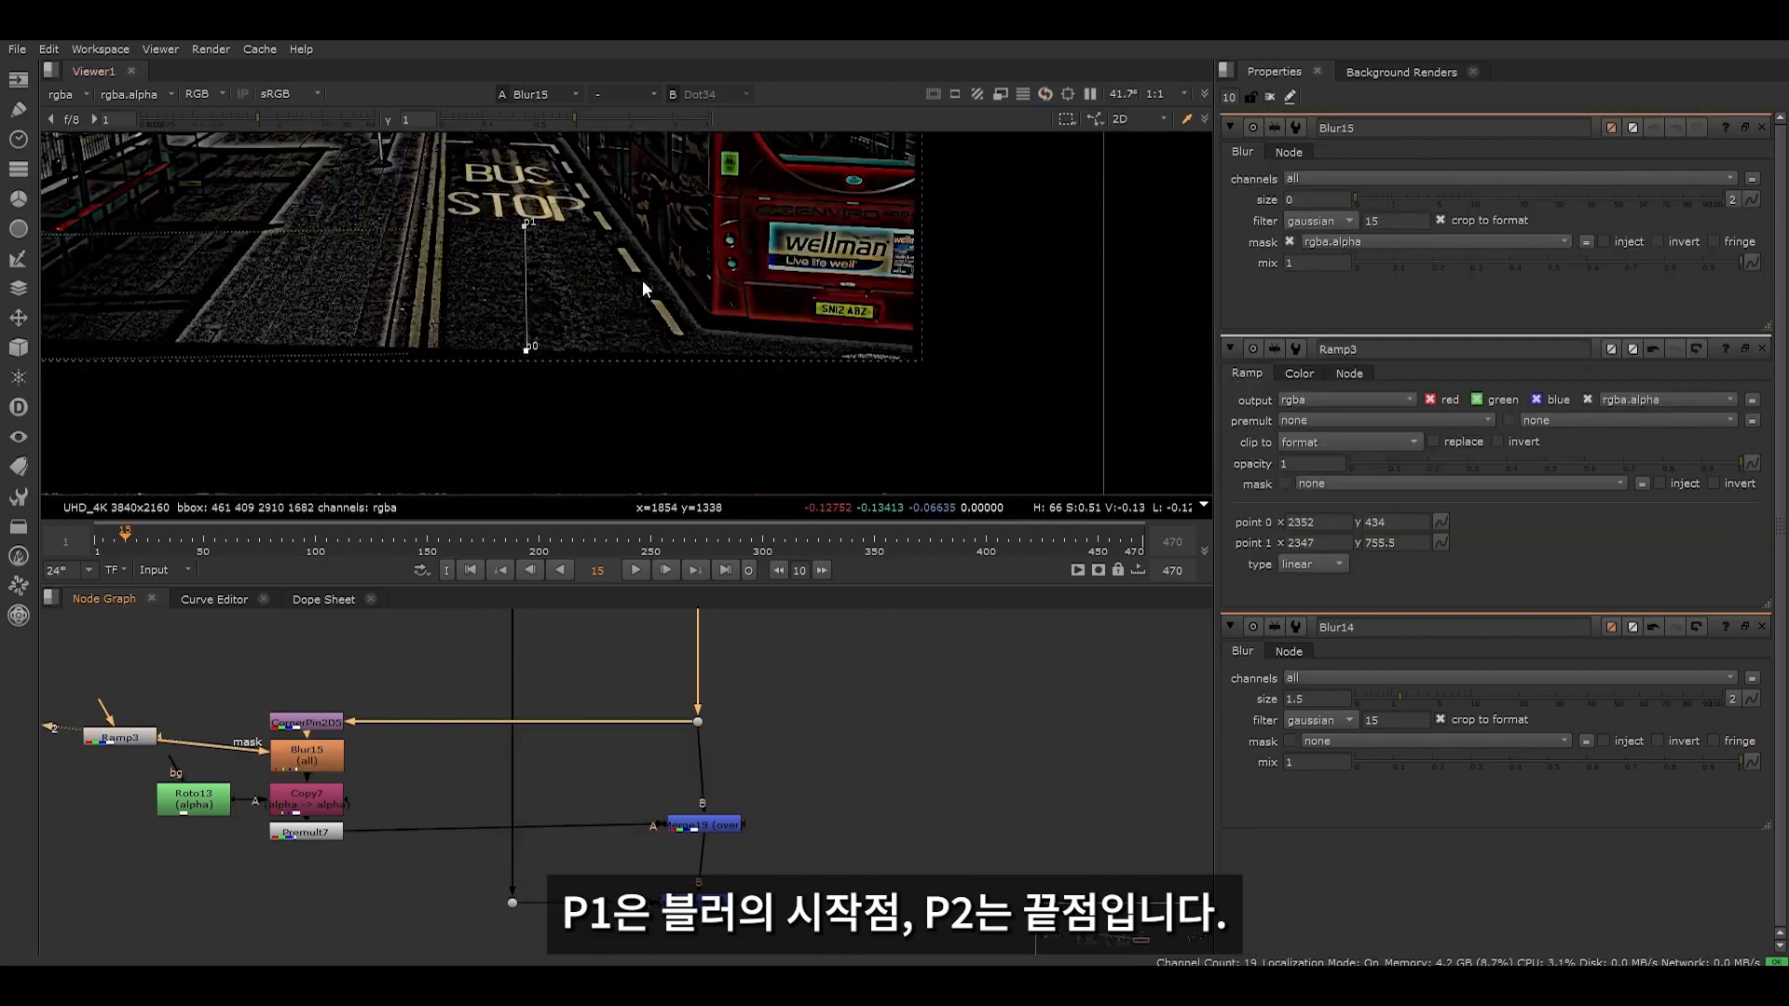
scroll(578, 288, up, 5)
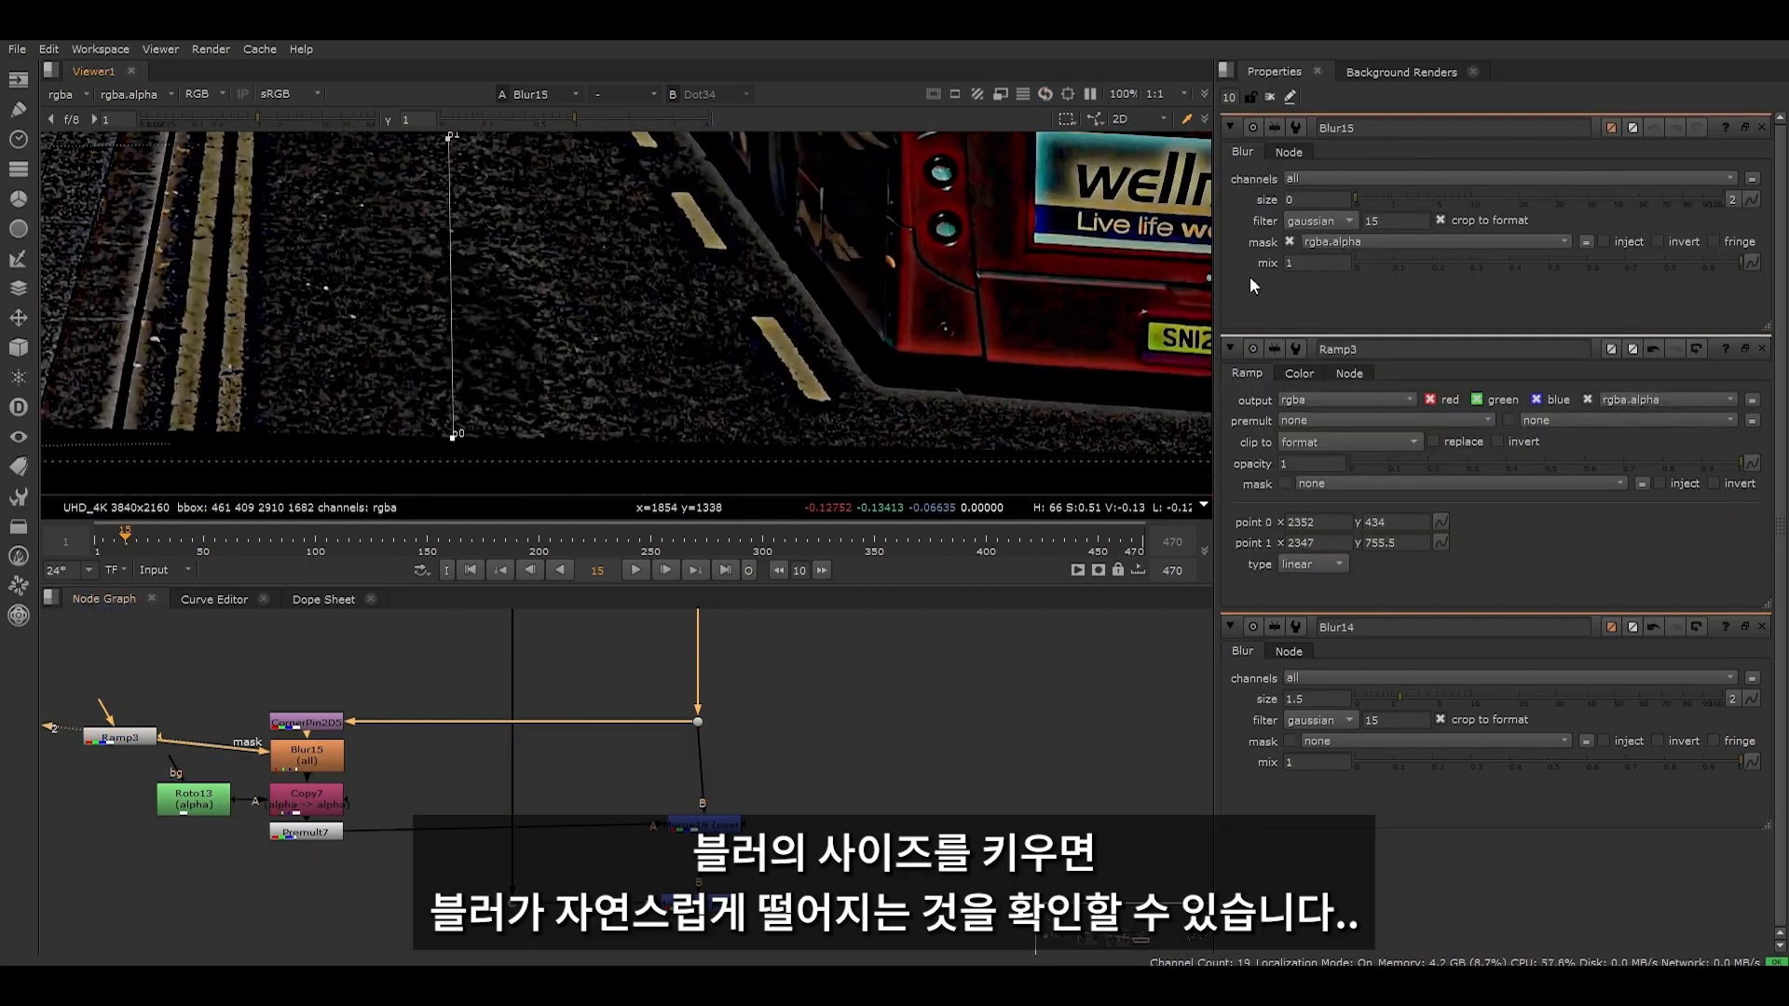
- Set the size of the ramp-masked Blur to 4.2 and inspect how the patch's softness falls off along the road
drag(1379, 204, 1399, 199)
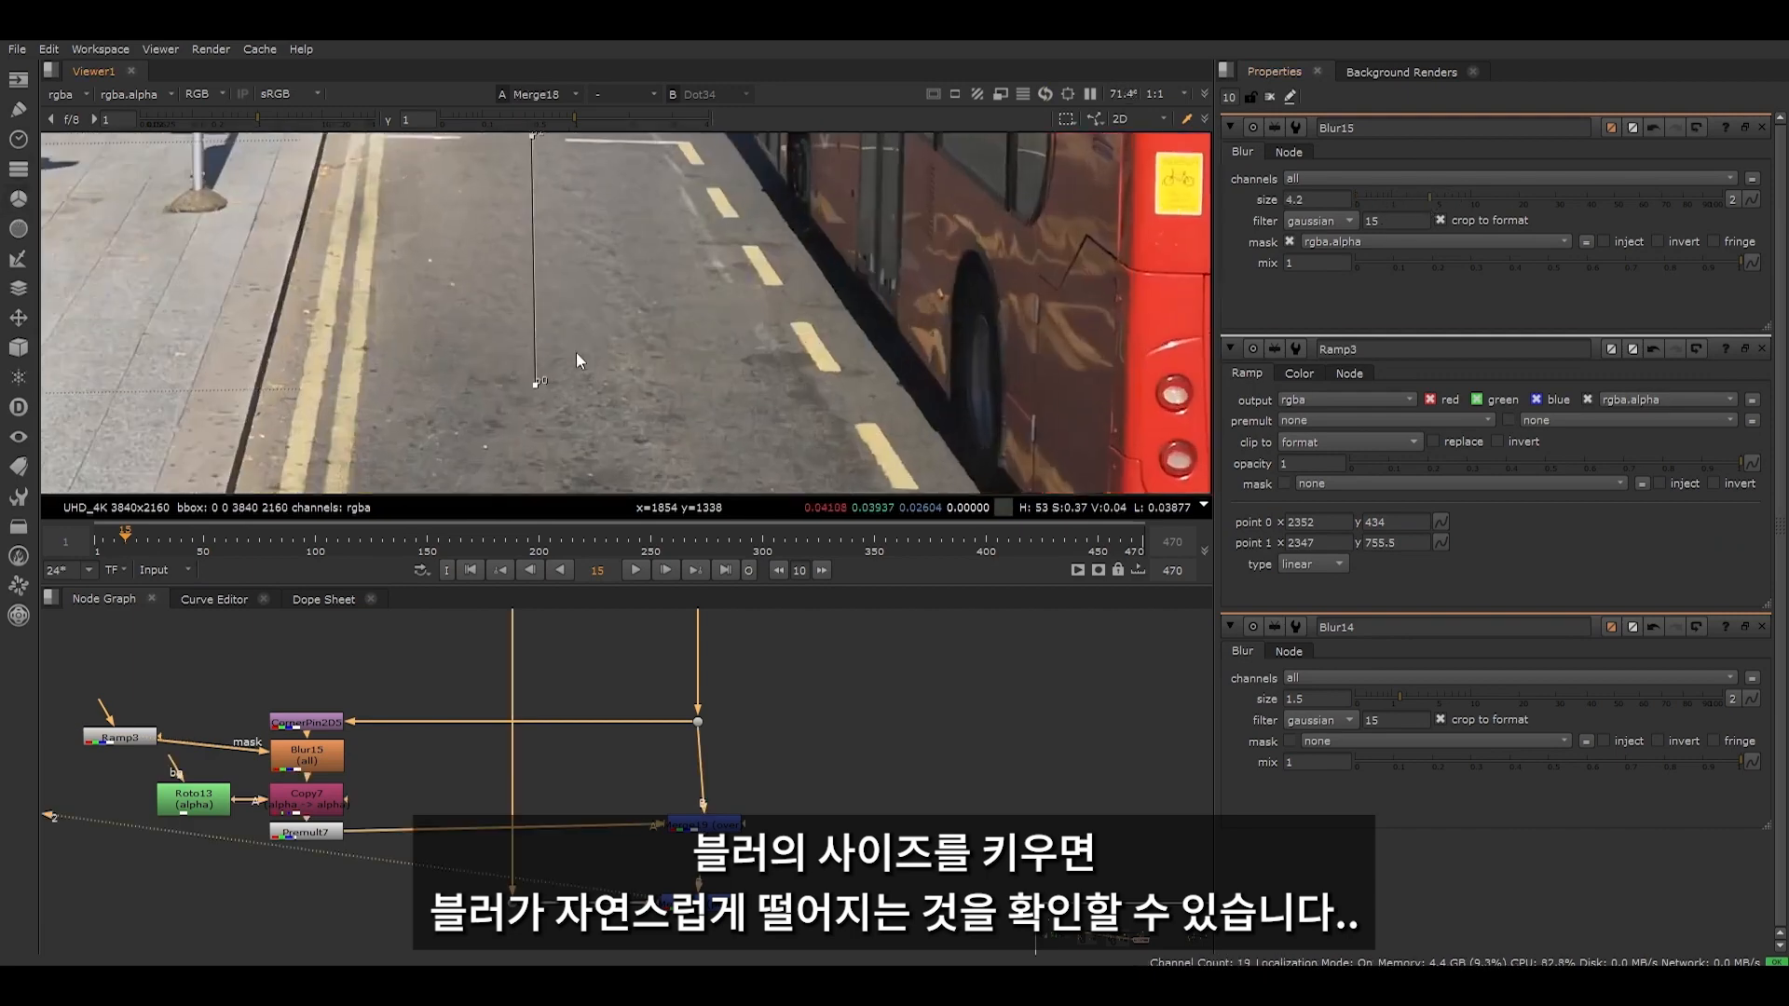
scroll(575, 354, up, 5)
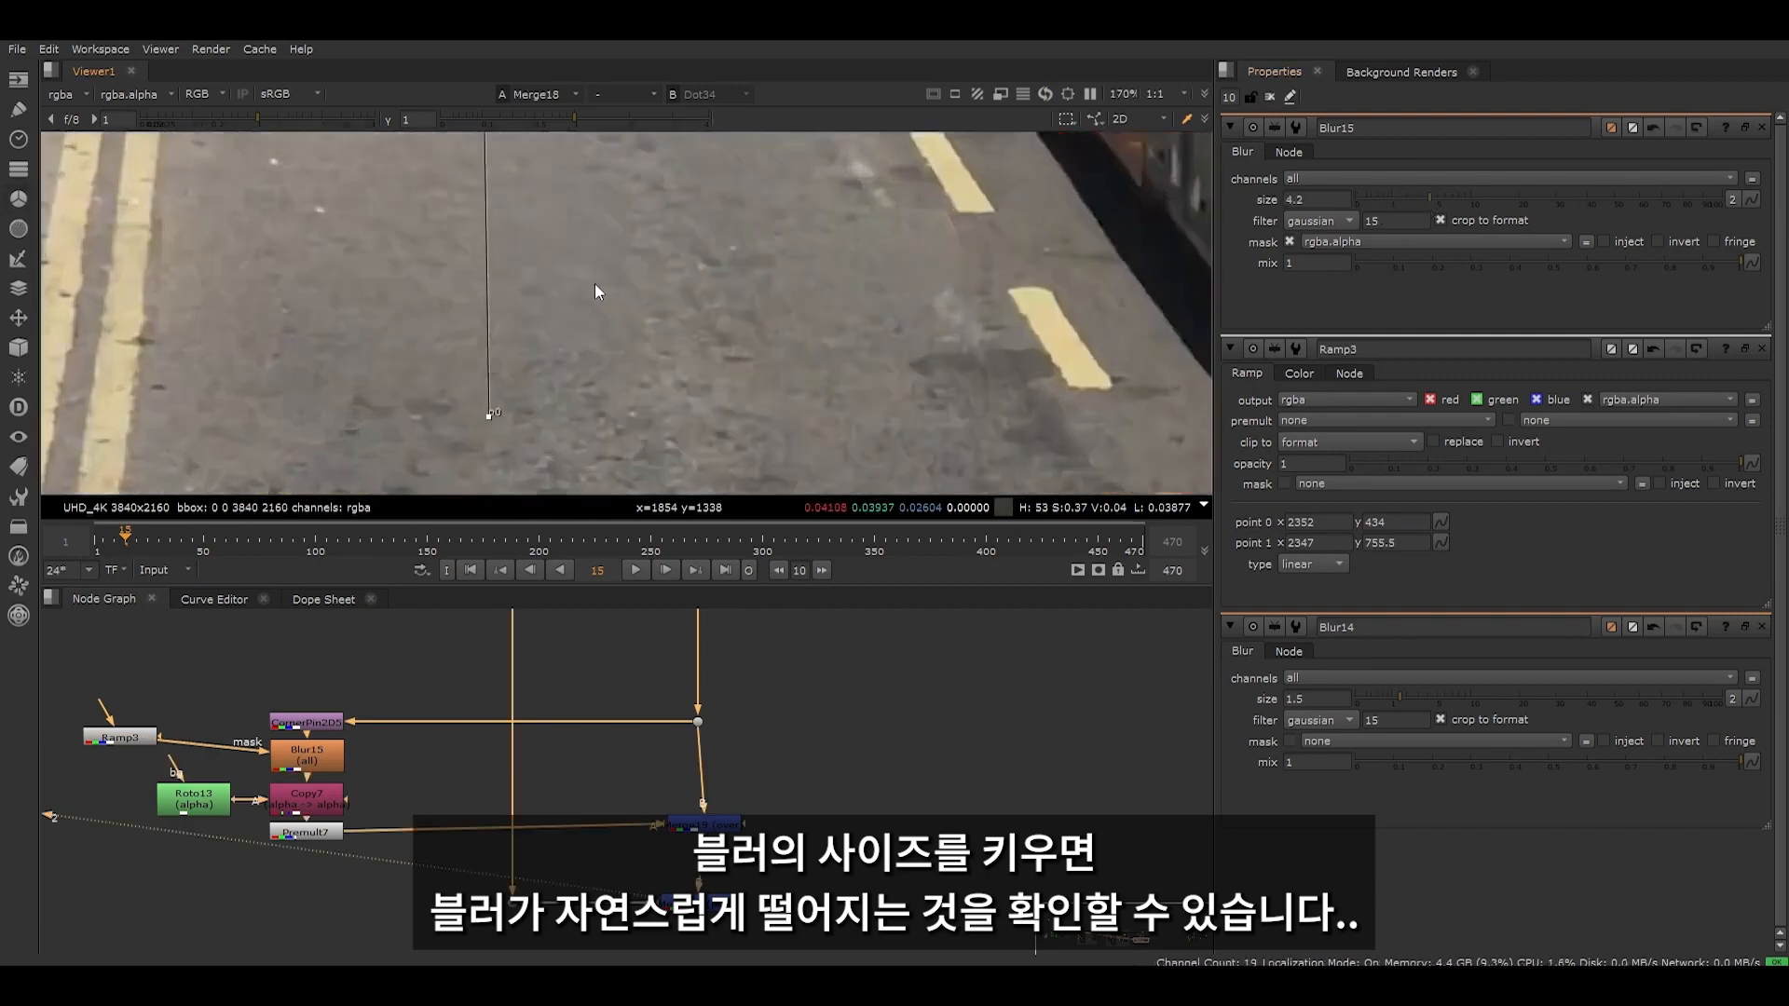
scroll(593, 343, down, 5)
scroll(518, 239, up, 5)
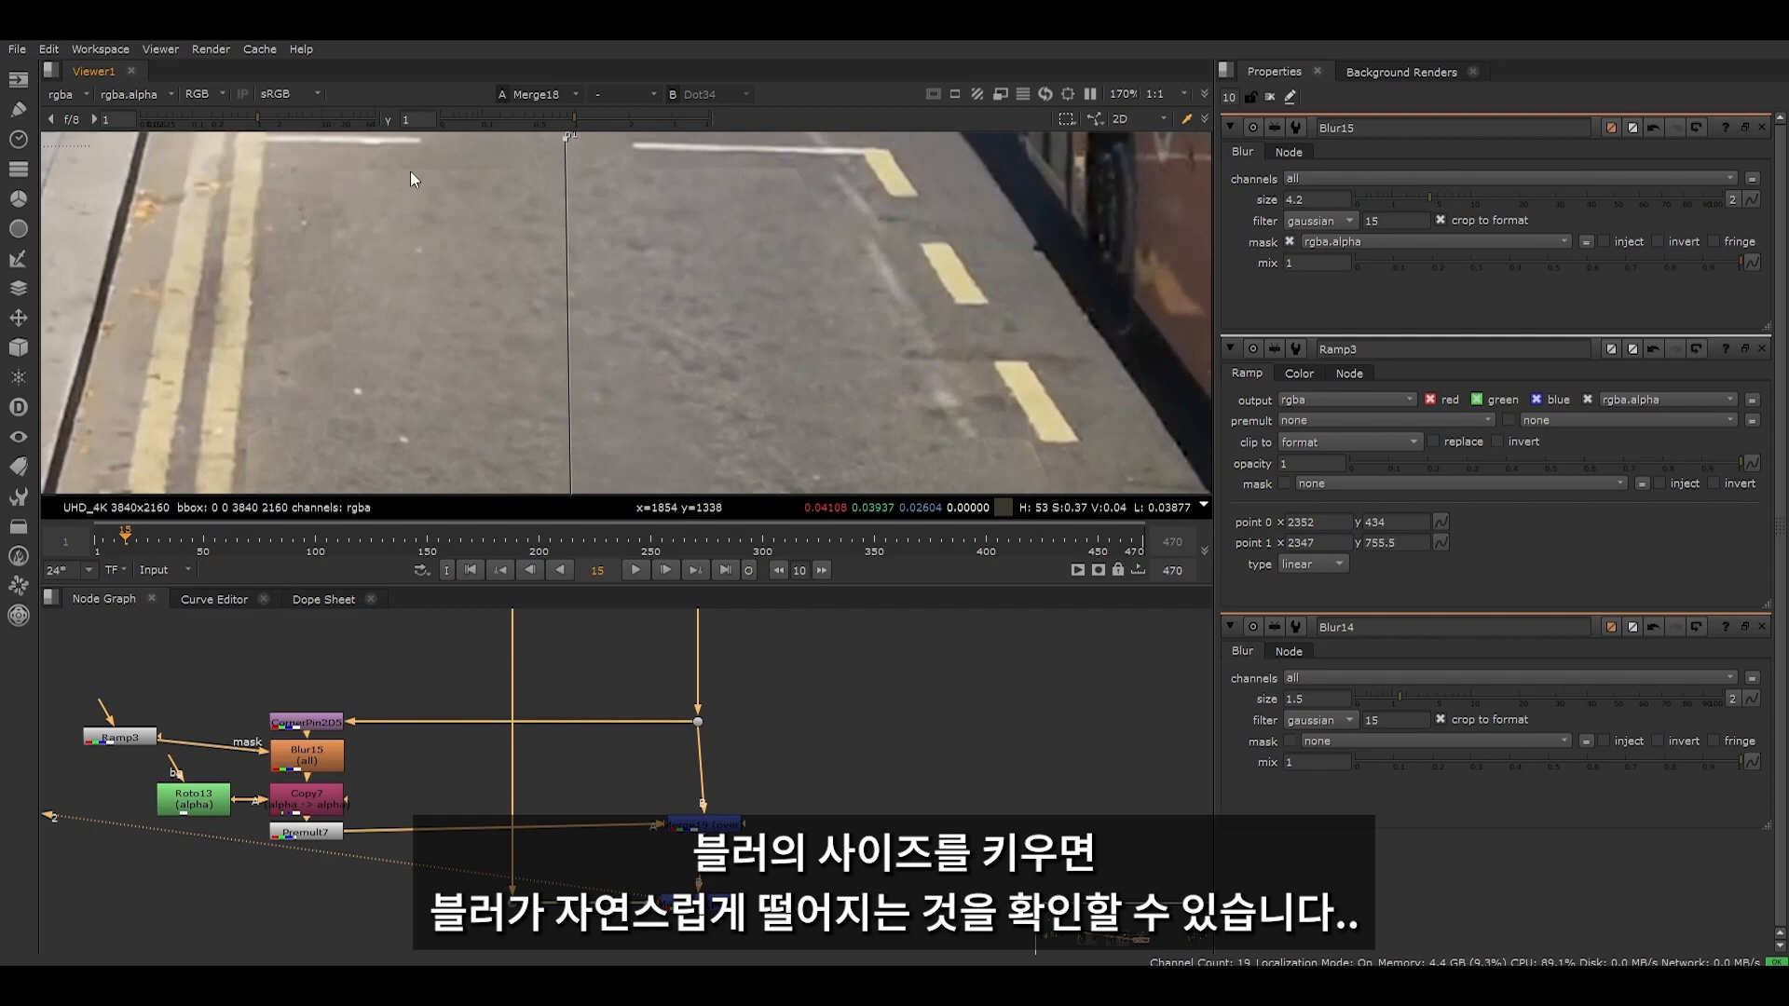
- Move Roto13 away from Copy7, insert a Blur node after it, and set the Blur's size to 7.6 to soften the matte
drag(207, 797, 156, 797)
double_click(153, 798)
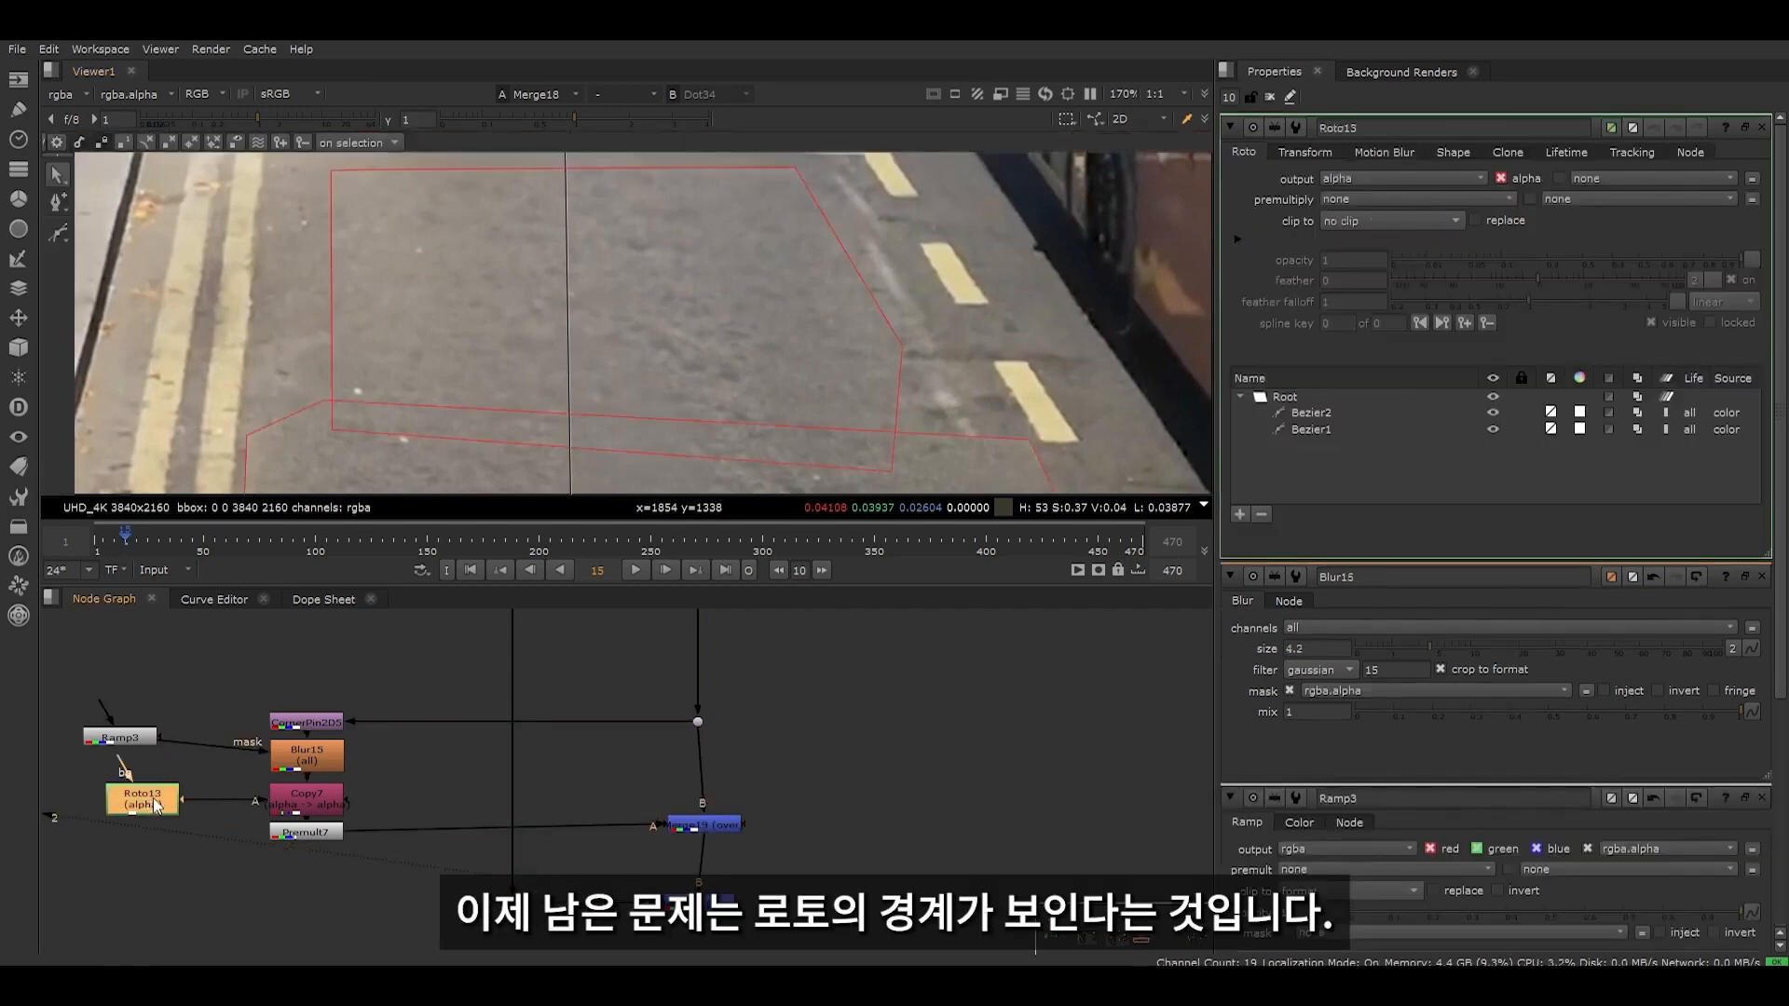
scroll(350, 265, down, 3)
key(b)
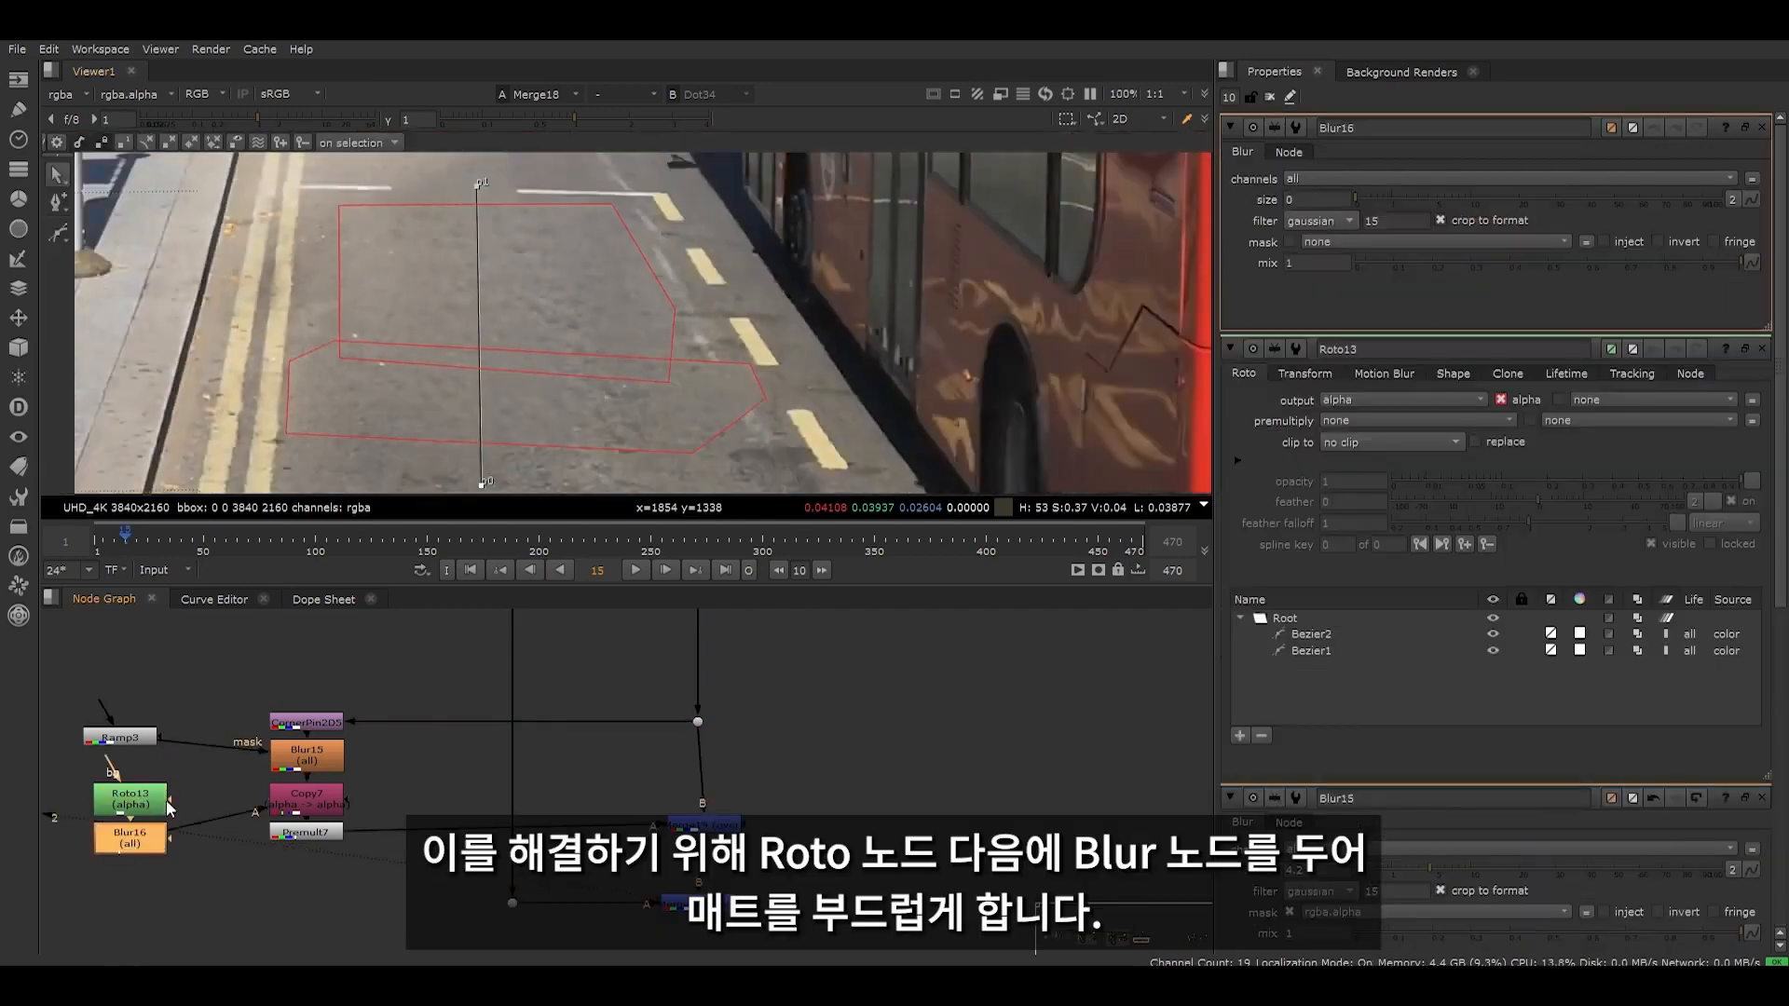
drag(1400, 196, 1455, 202)
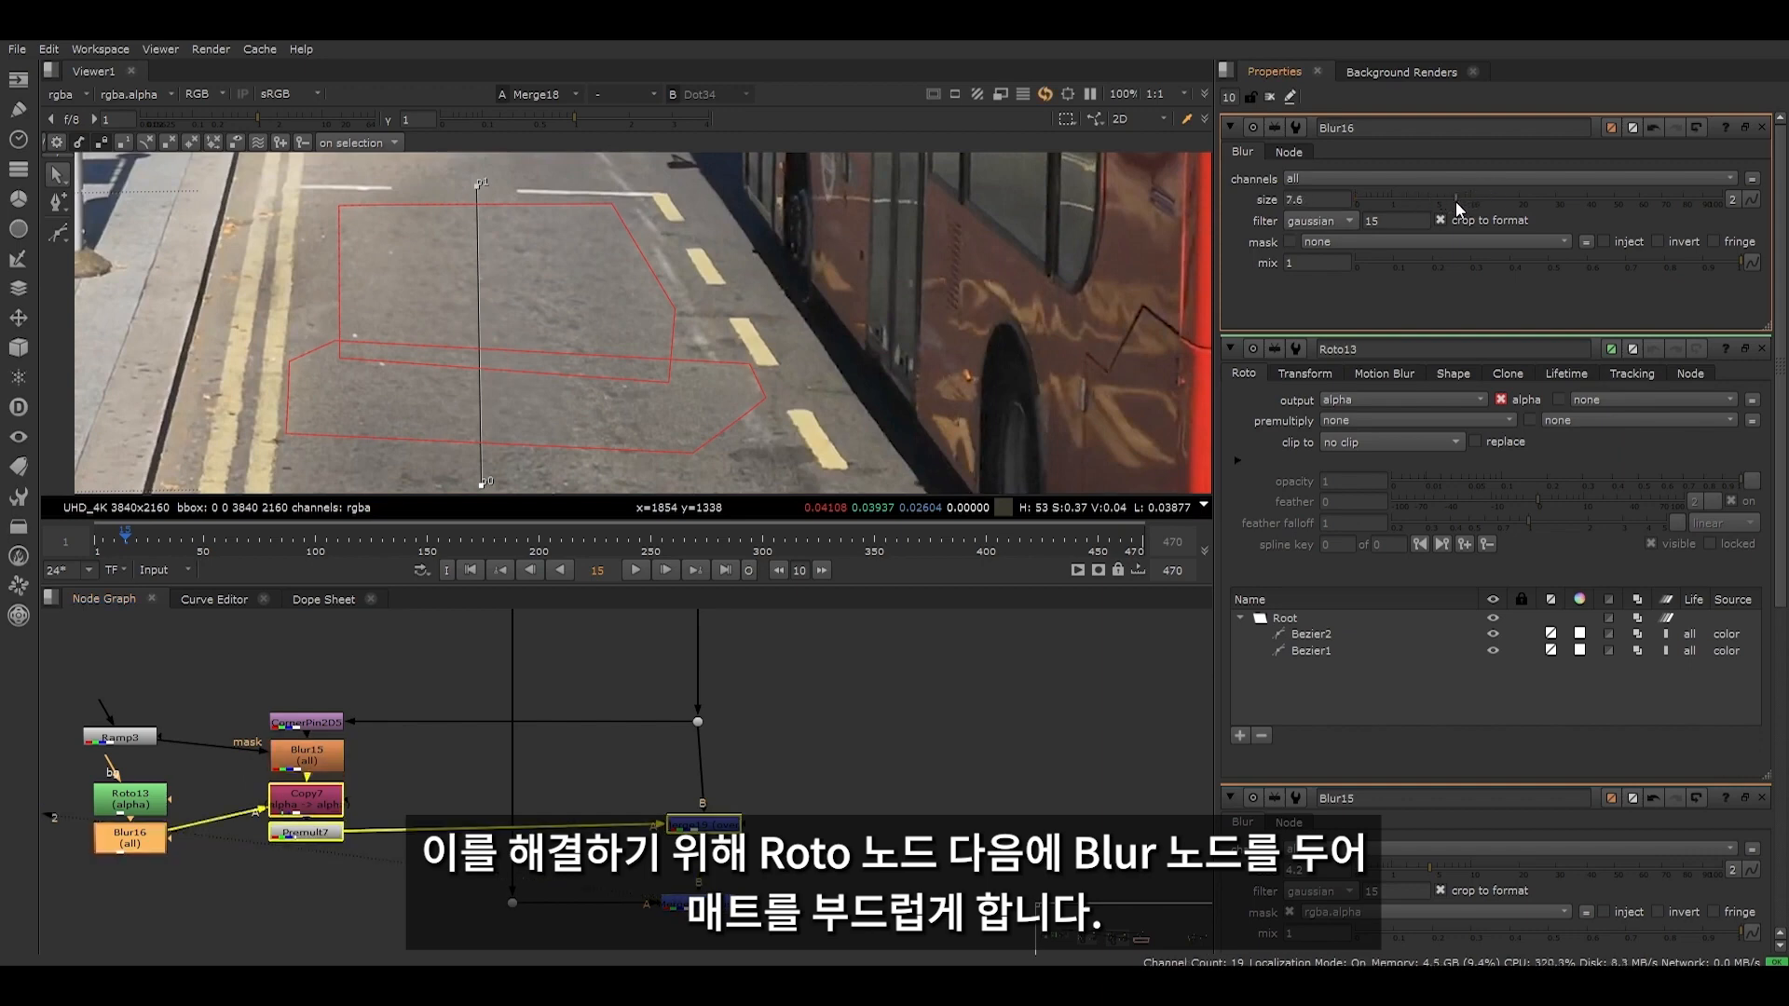
- Close all open node properties and review the cleaned road in the viewer without overlays
click(1270, 96)
scroll(575, 411, down, 3)
scroll(701, 427, up, 4)
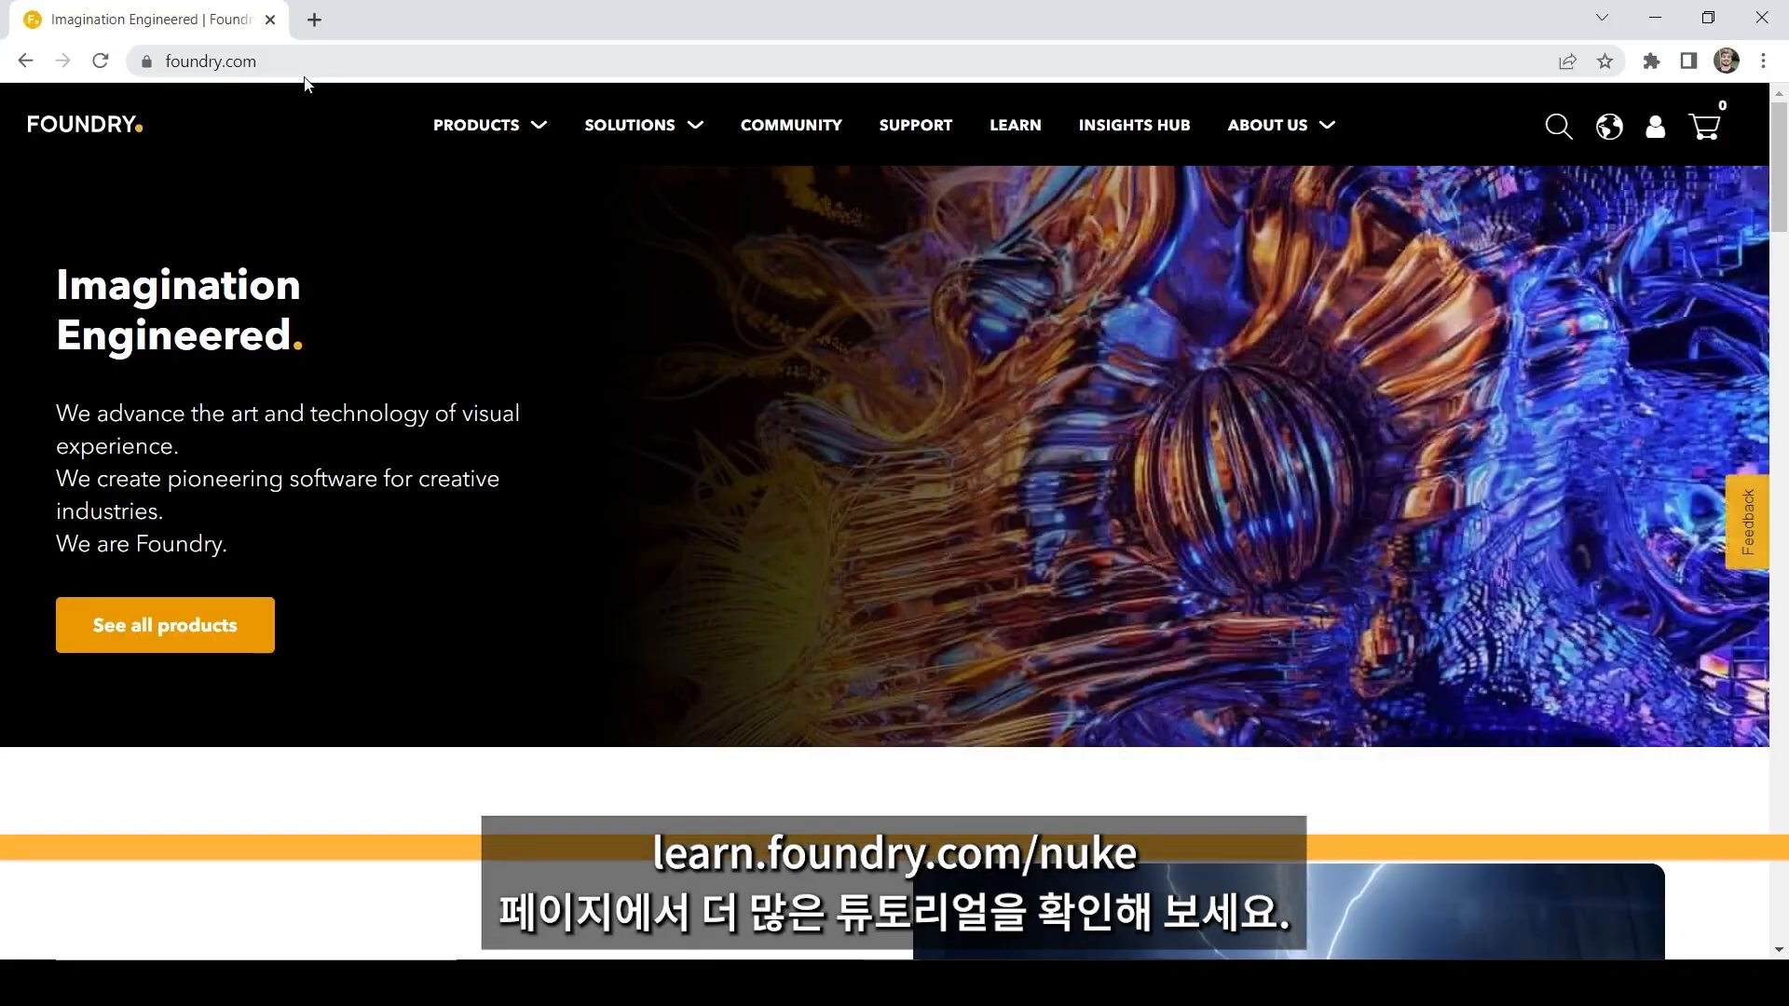
- On the Foundry website in the browser, open the Learn section's Nuke tutorials page and browse to New Tutorials
click(1015, 124)
scroll(327, 719, down, 4)
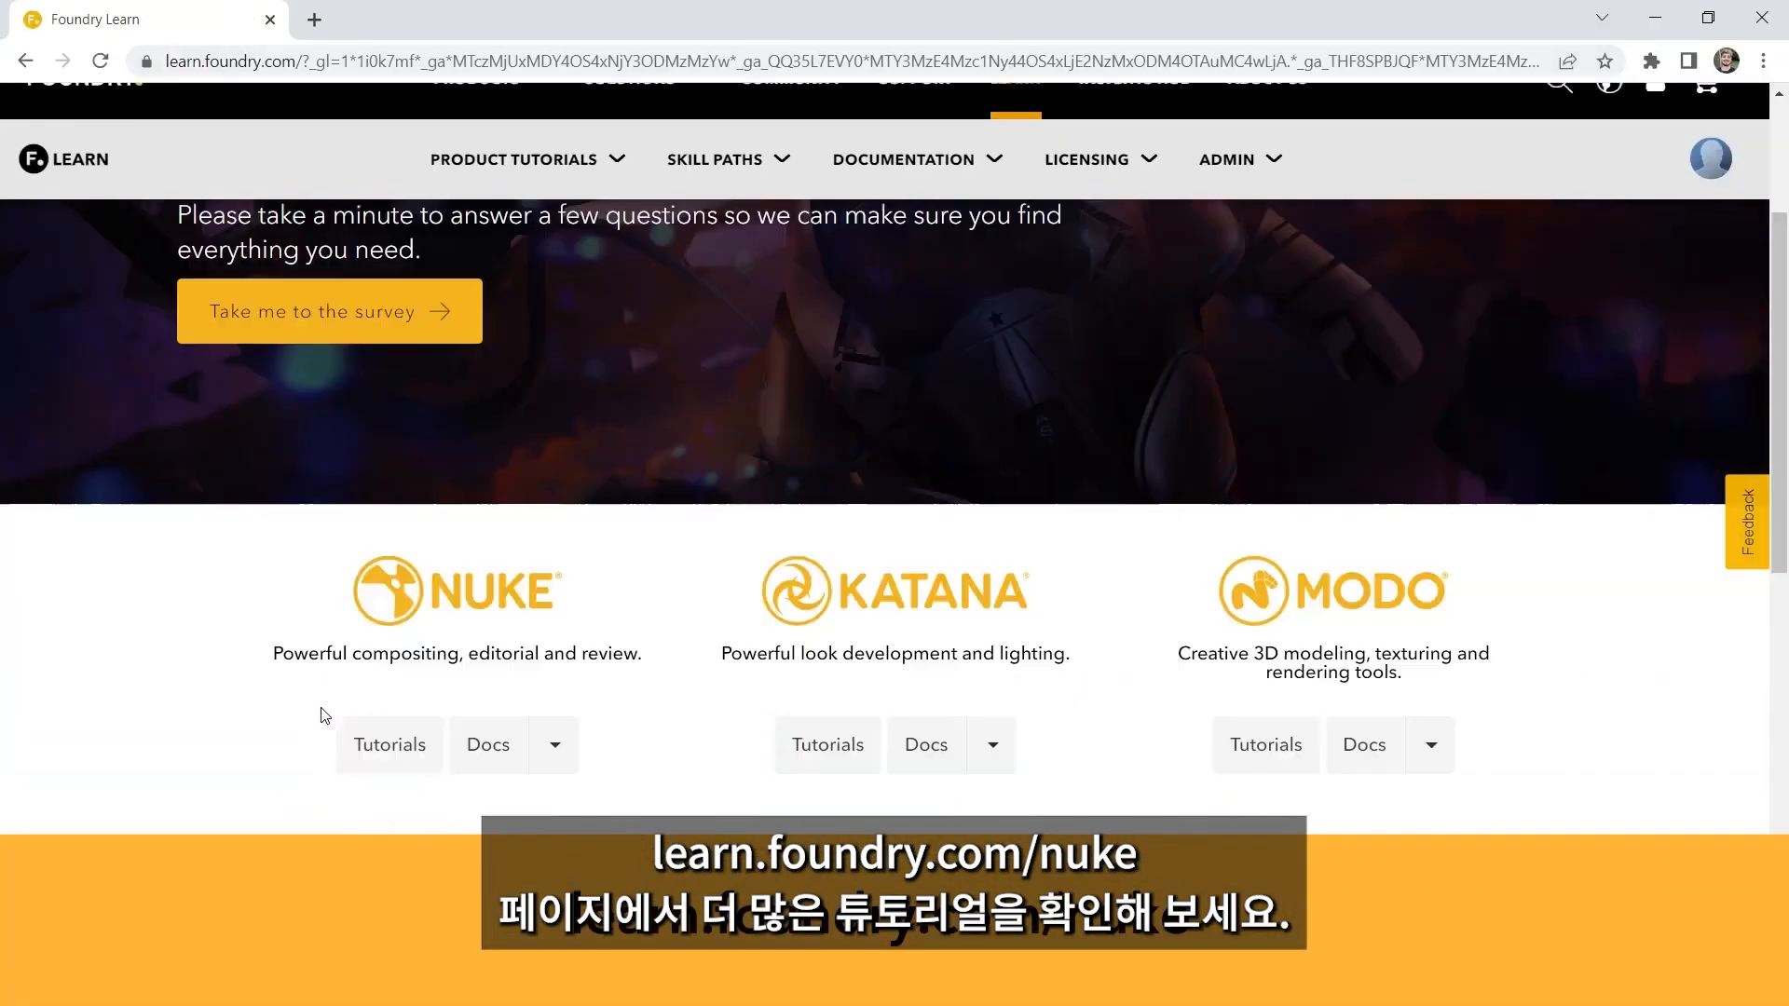
click(420, 680)
scroll(438, 606, down, 3)
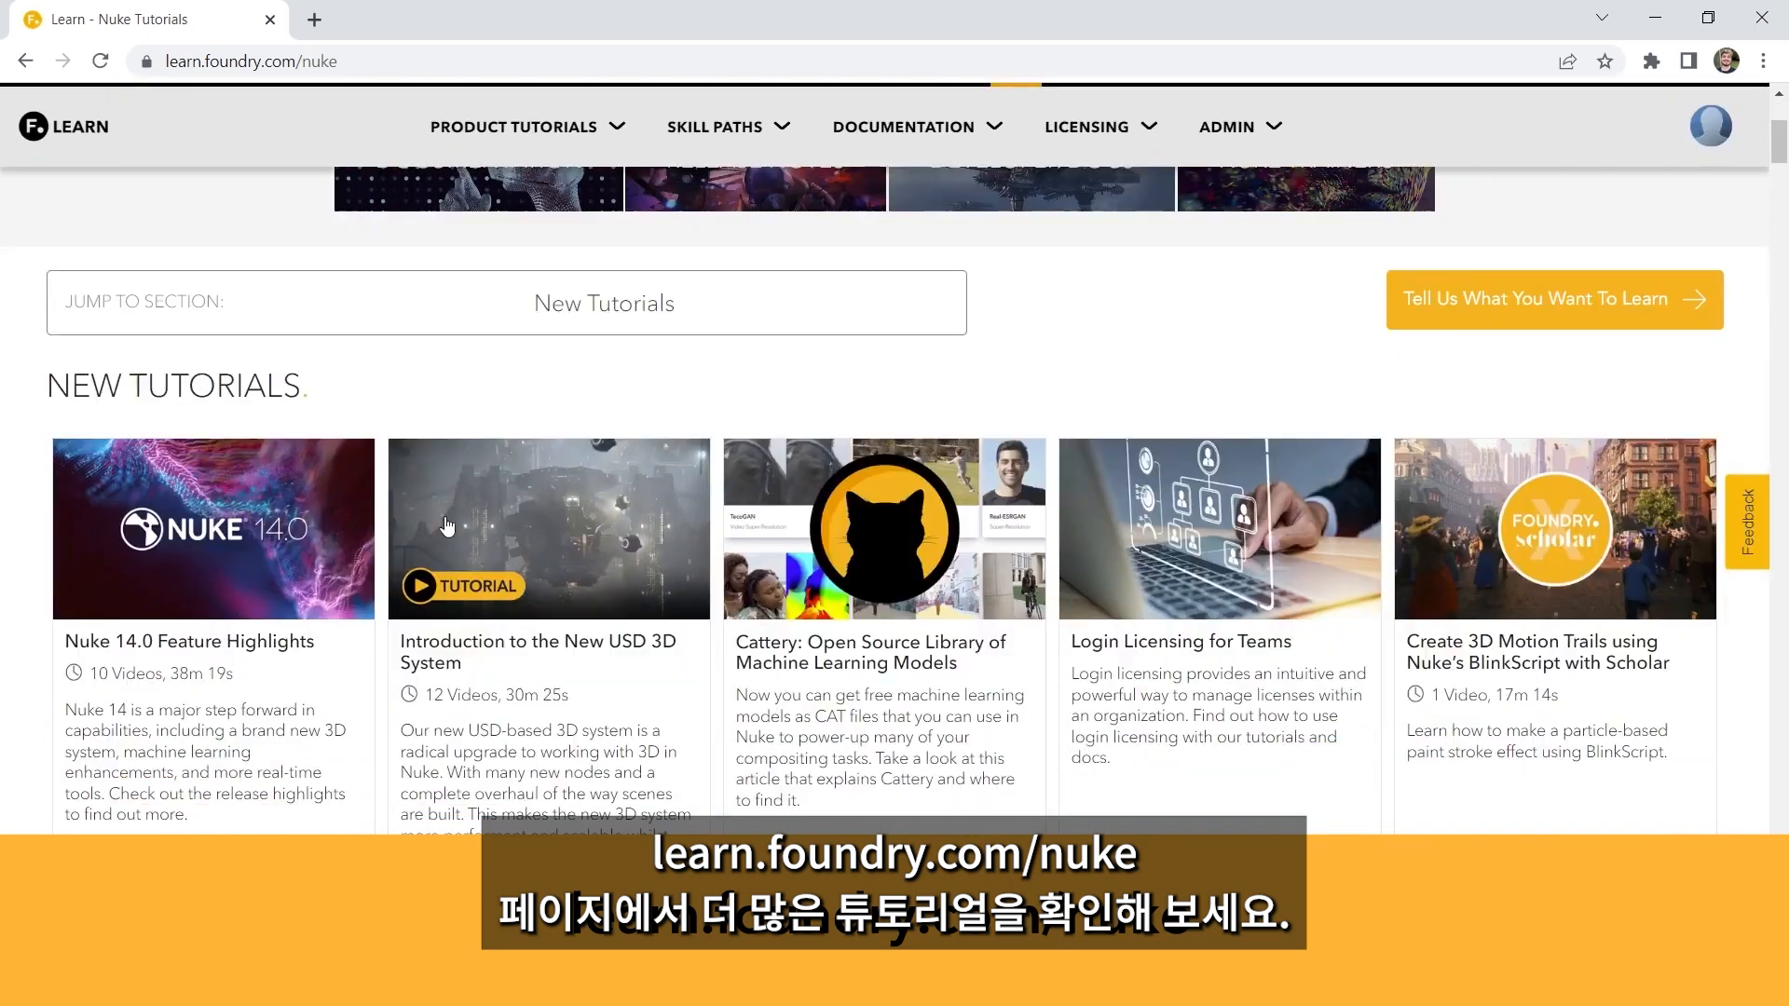